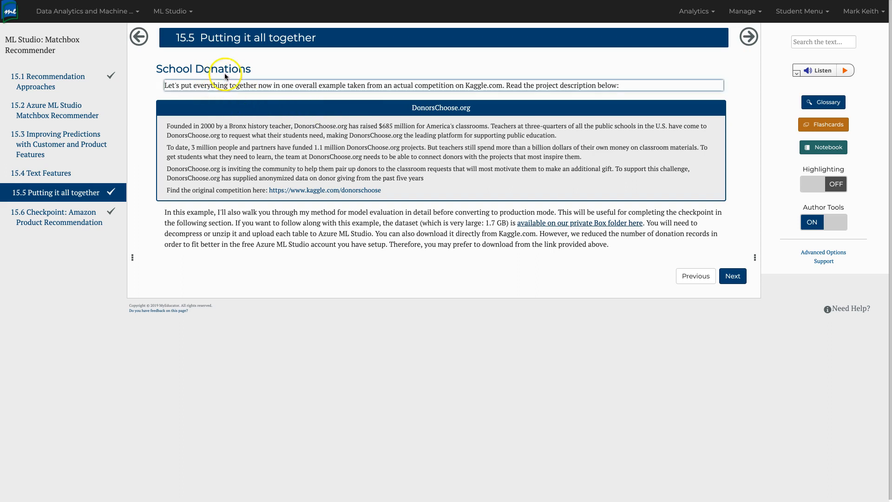
Follow the kaggle.com/donorschoose link to the DonorsChoose.org organization page on Kaggle.
{"action": "left_click", "coordinate": [335, 191]}
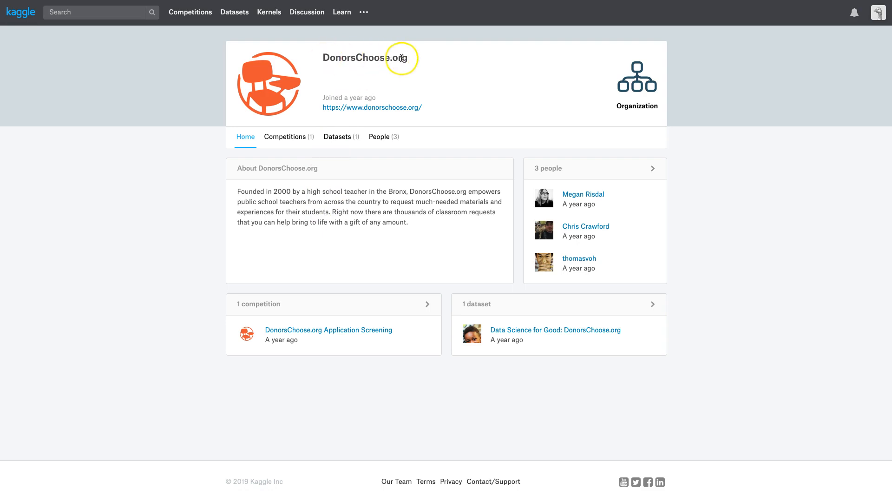
Highlight the DonorsChoose.org title on Kaggle, then return to the MyEducator lesson 15.5 page.
{"action": "left_click_drag", "start_coordinate": [407, 58], "coordinate": [325, 59]}
{"action": "left_click", "coordinate": [325, 59]}
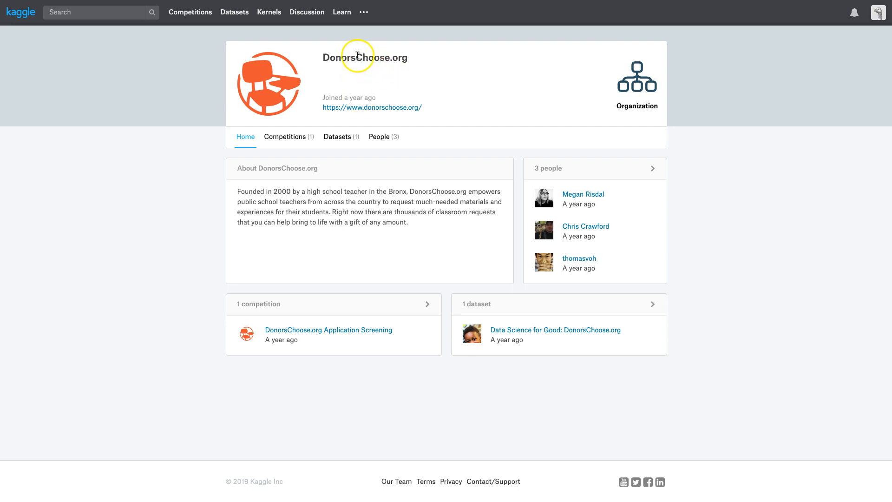
{"action": "left_click_drag", "start_coordinate": [357, 56], "coordinate": [412, 59]}
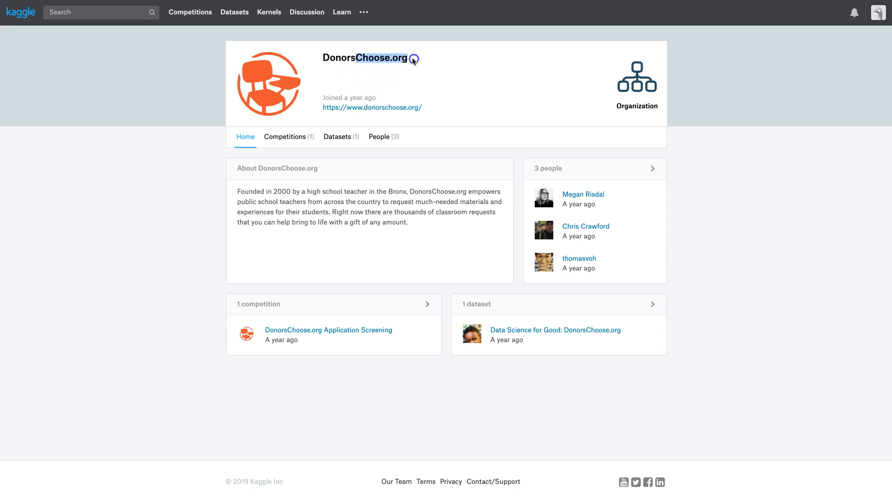
{"action": "left_click", "coordinate": [412, 60]}
{"action": "left_click", "coordinate": [411, 59]}
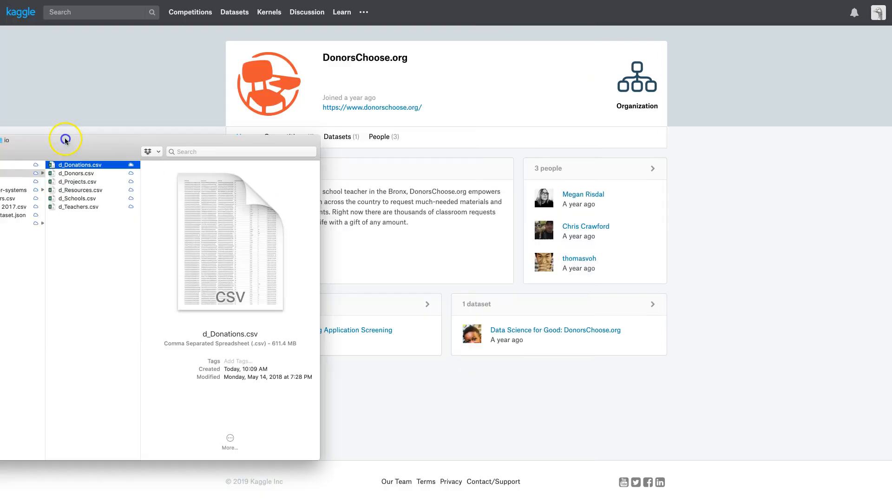
{"action": "left_click_drag", "start_coordinate": [66, 141], "coordinate": [33, 80]}
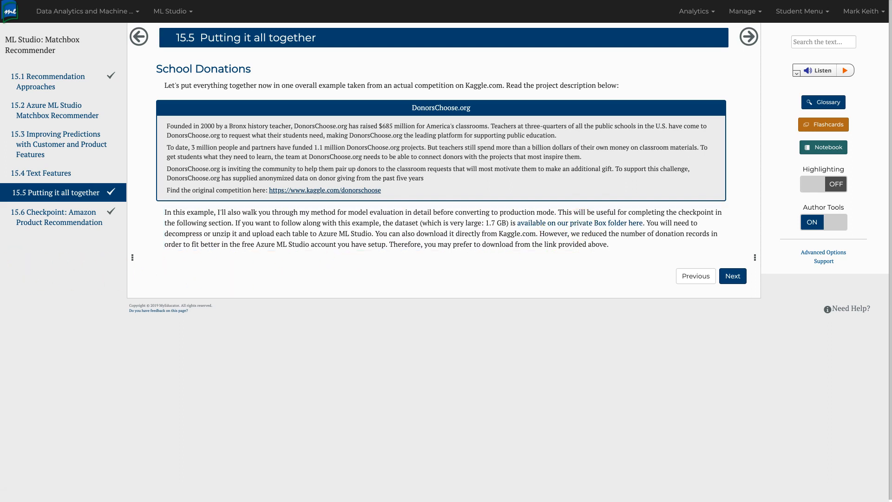
Bring the Finder window of downloaded DonorsChoose CSV files to the front.
{"action": "key", "text": "super+Tab"}
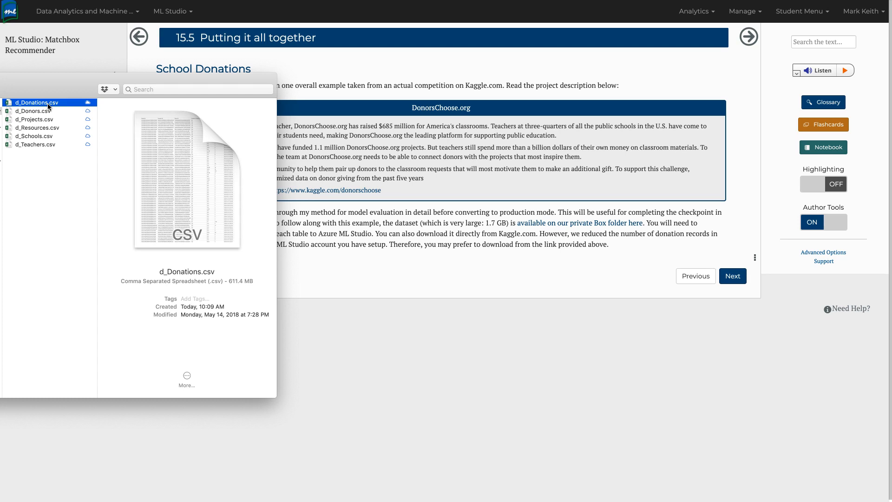
Preview Quick Look details of d_Donors, d_Projects, d_Resources, d_Schools and d_Teachers CSVs.
{"action": "left_click", "coordinate": [29, 111]}
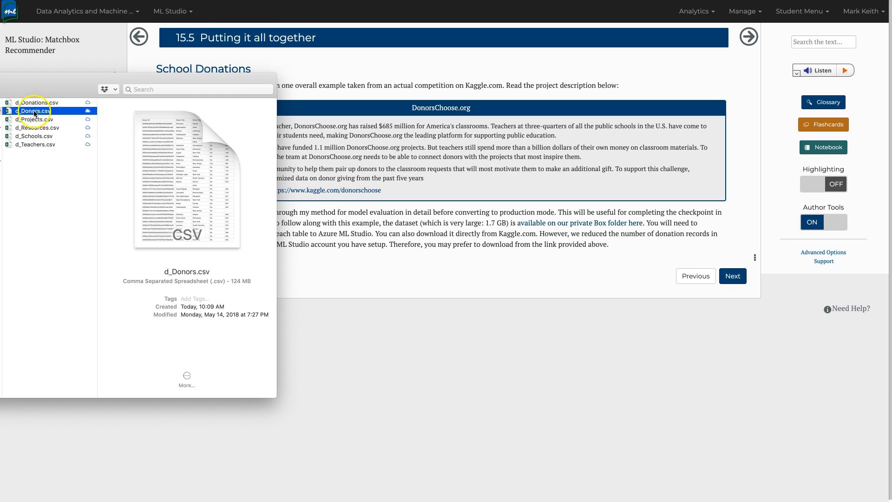
{"action": "left_click", "coordinate": [35, 120]}
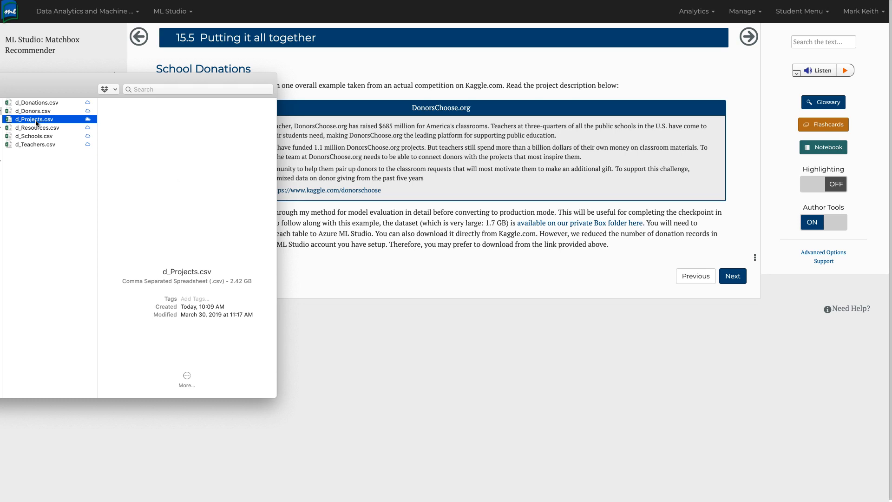
{"action": "left_click", "coordinate": [36, 121]}
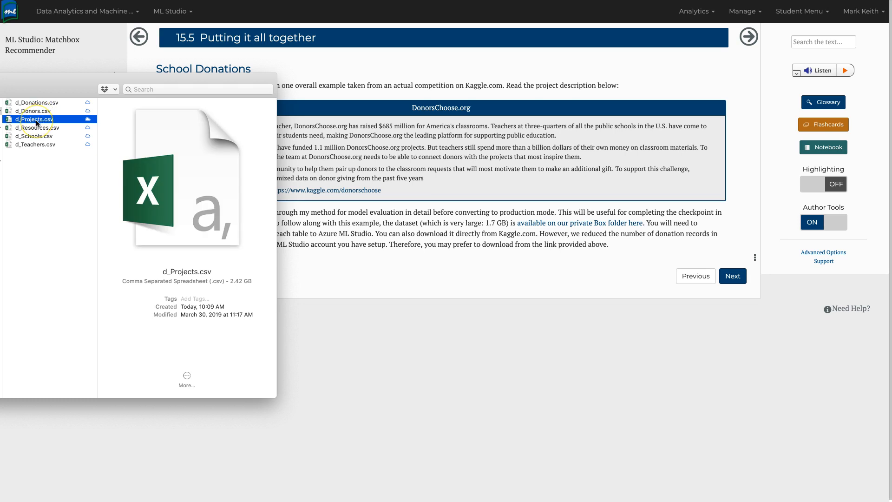
{"action": "left_click", "coordinate": [34, 121]}
{"action": "left_click", "coordinate": [35, 122]}
{"action": "left_click", "coordinate": [12, 129]}
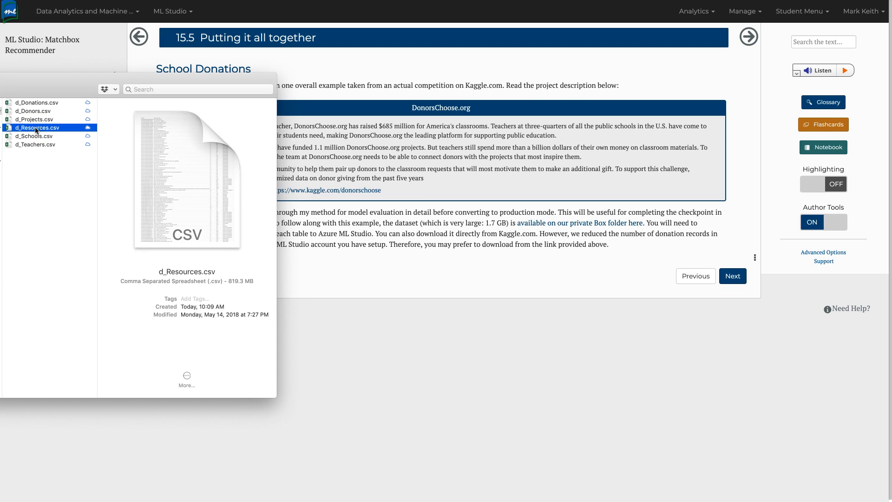
{"action": "left_click", "coordinate": [36, 130]}
{"action": "left_click", "coordinate": [37, 137]}
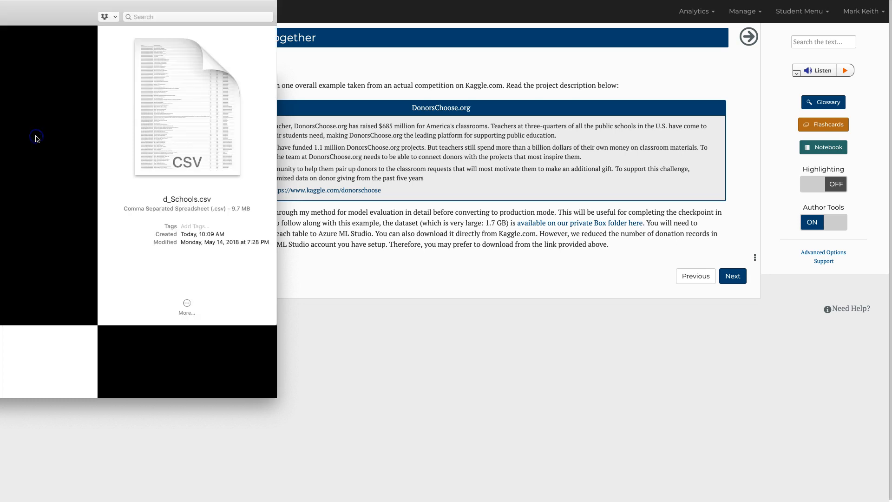
{"action": "left_click", "coordinate": [38, 135]}
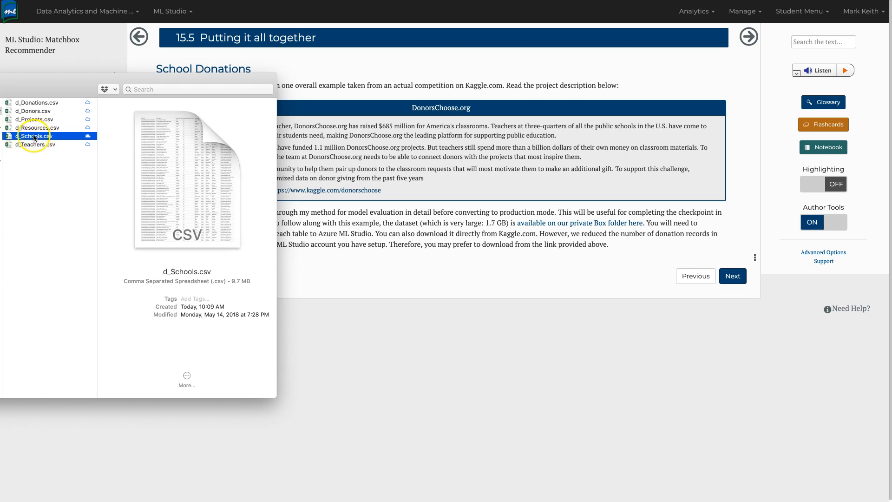
{"action": "left_click", "coordinate": [14, 145]}
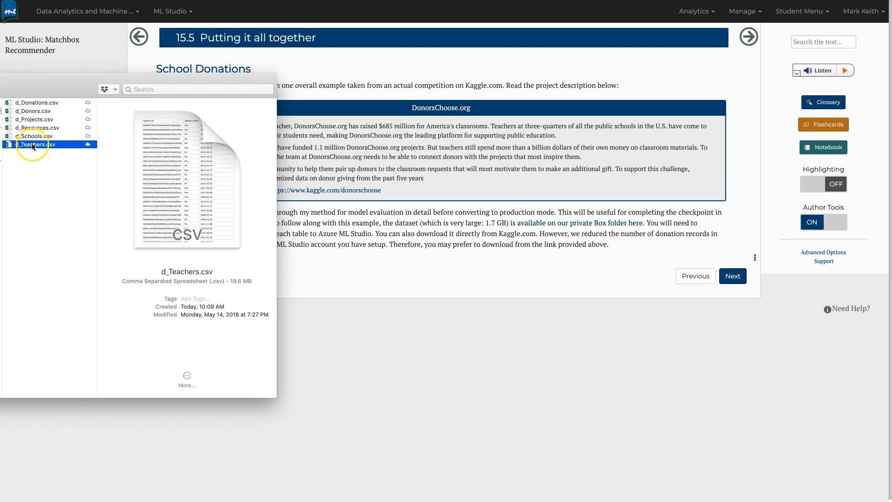
Revisit d_Donations and d_Donors, then select d_Projects through d_Teachers together.
{"action": "left_click", "coordinate": [36, 103]}
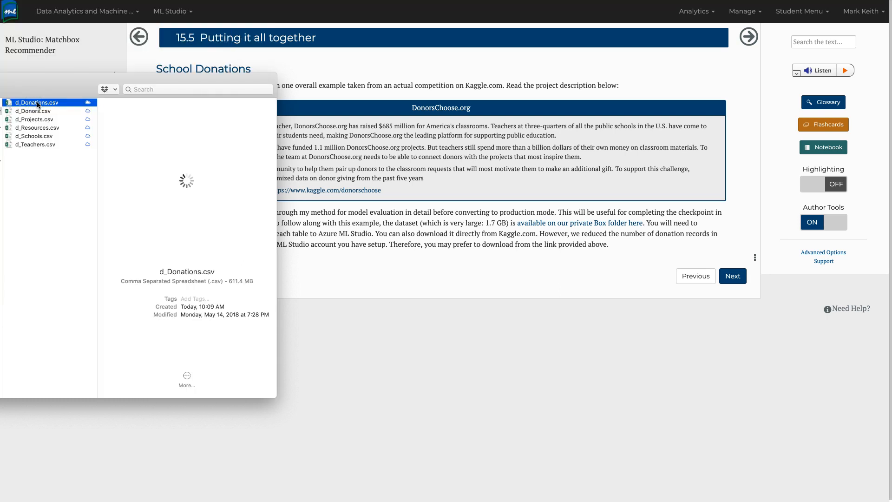
{"action": "left_click", "coordinate": [32, 112]}
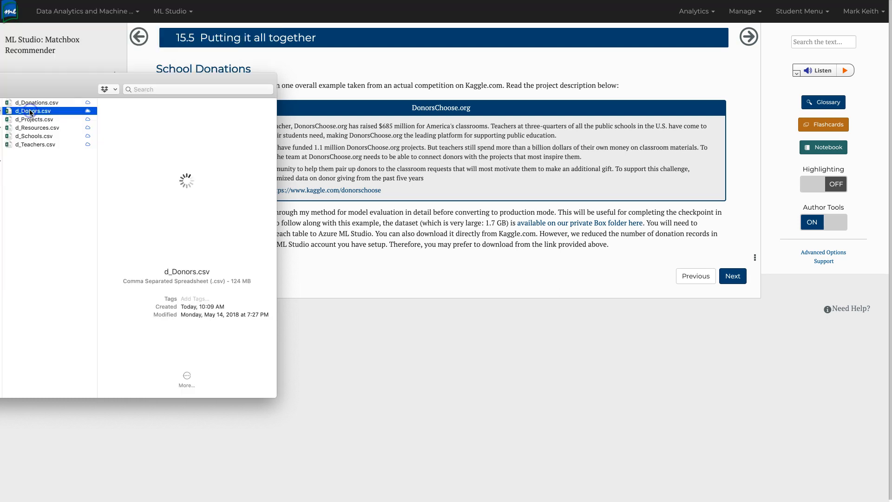
{"action": "left_click", "coordinate": [30, 120]}
{"action": "left_click", "coordinate": [34, 145], "text": "shift"}
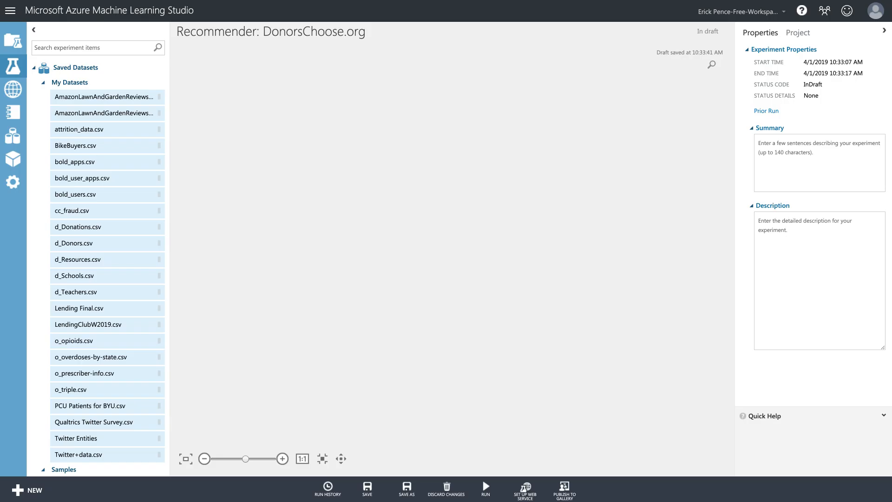
Drag d_Donations.csv from My Datasets onto the Recommender: DonorsChoose.org canvas.
{"action": "left_click", "coordinate": [338, 210]}
{"action": "scroll", "coordinate": [124, 215], "scroll_direction": "down", "scroll_amount": 2}
{"action": "scroll", "coordinate": [124, 216], "scroll_direction": "down", "scroll_amount": 5}
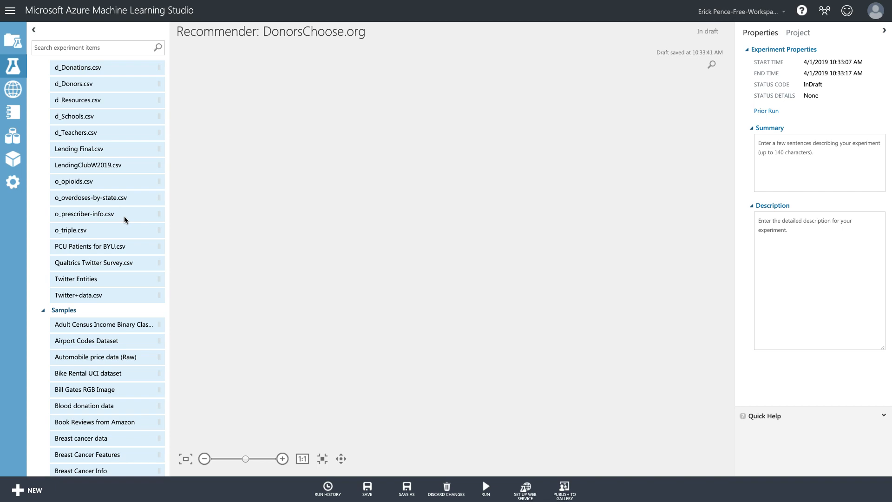
{"action": "scroll", "coordinate": [110, 121], "scroll_direction": "up", "scroll_amount": 1}
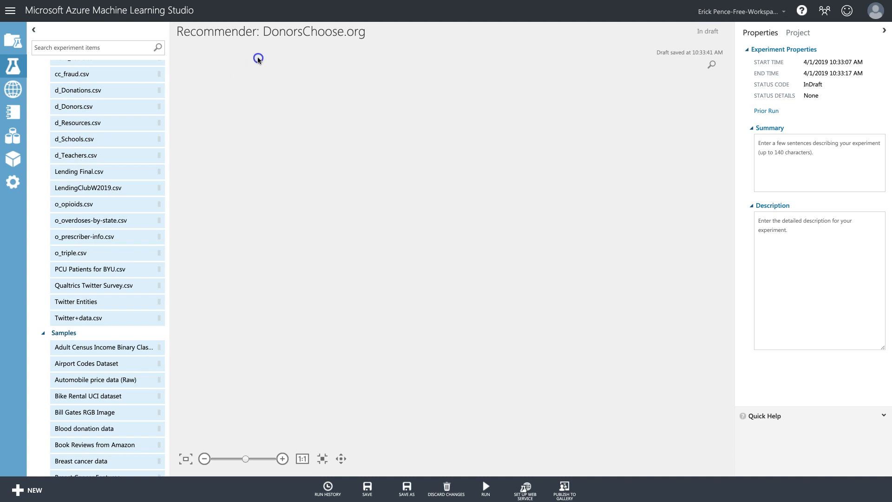
{"action": "left_click_drag", "start_coordinate": [80, 88], "coordinate": [237, 82]}
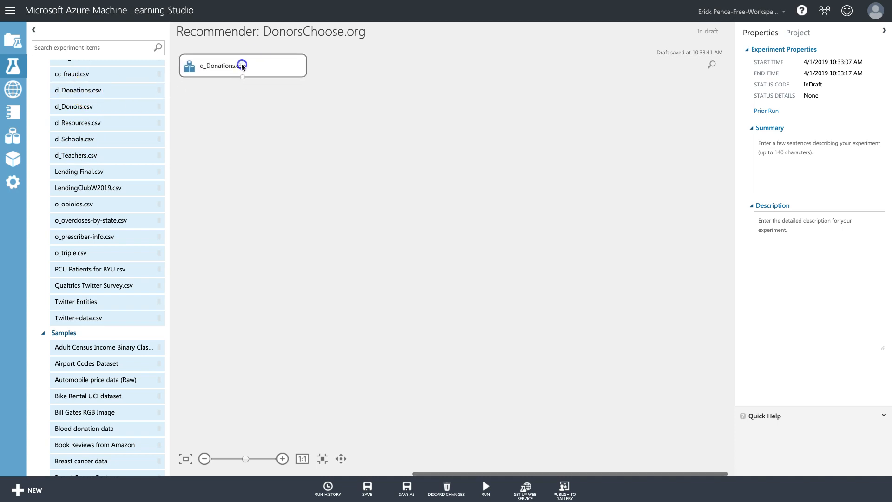
Visualize the d_Donations.csv output and inspect the Project ID and Donor ID column values.
{"action": "right_click", "coordinate": [246, 57]}
{"action": "mouse_move", "coordinate": [284, 130]}
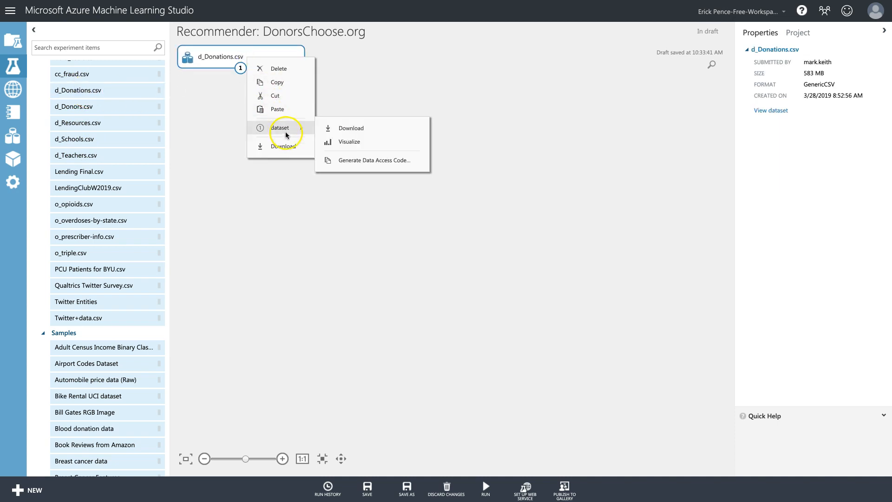
{"action": "left_click", "coordinate": [349, 142]}
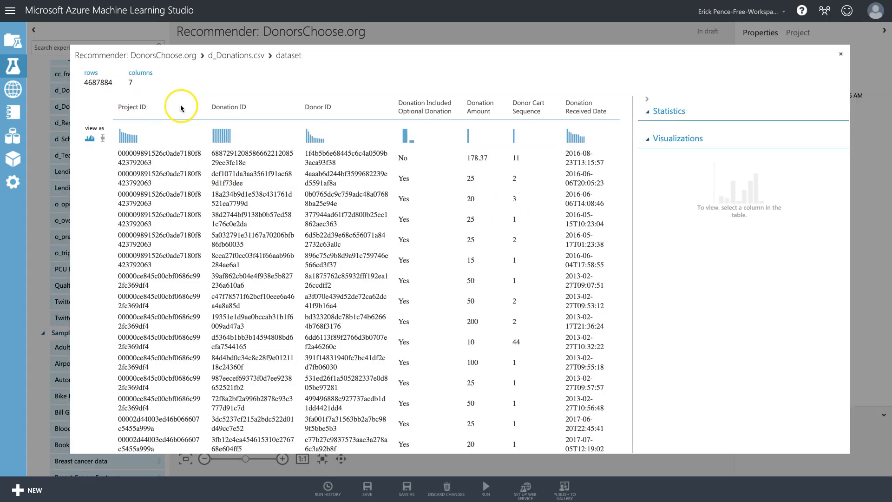
{"action": "left_click", "coordinate": [322, 107]}
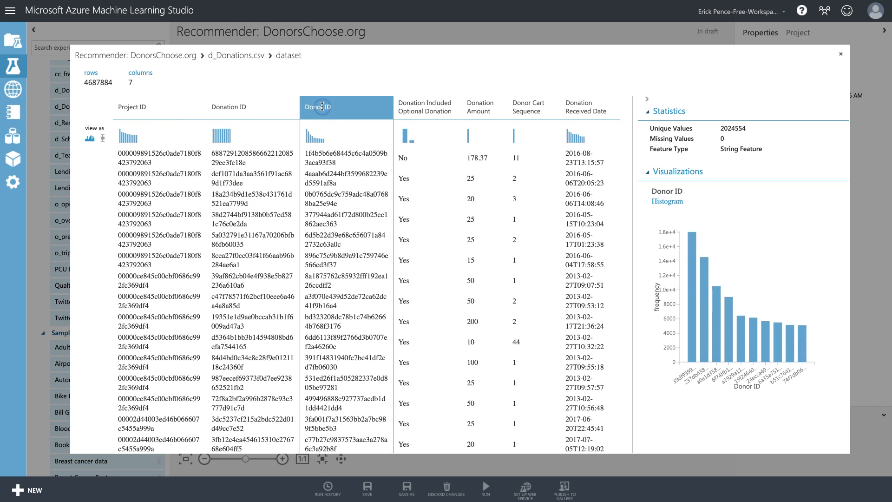
{"action": "left_click", "coordinate": [126, 107]}
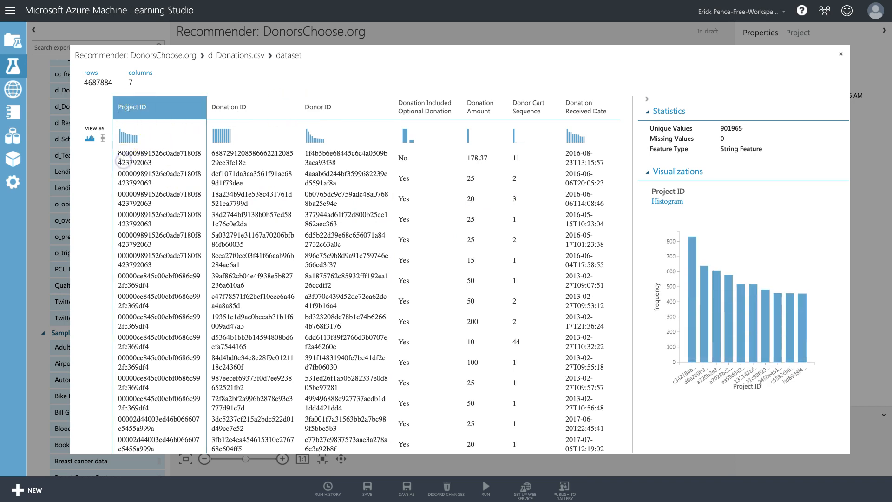
{"action": "left_click_drag", "start_coordinate": [118, 153], "coordinate": [158, 265]}
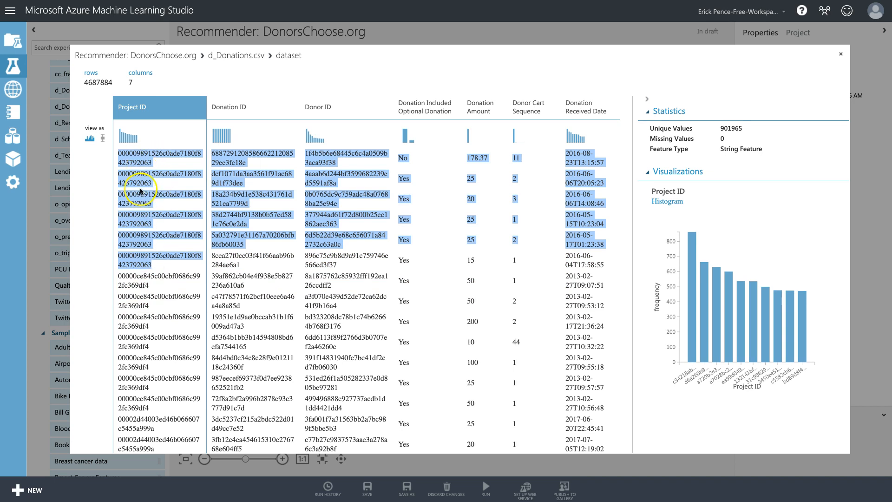
{"action": "left_click", "coordinate": [349, 162]}
{"action": "left_click_drag", "start_coordinate": [307, 153], "coordinate": [351, 263]}
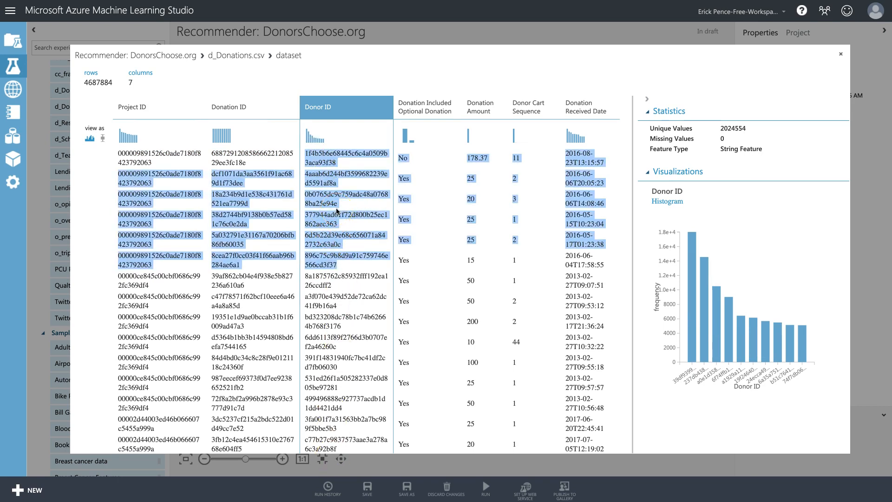
Review statistics for Donation ID, Optional Donation, Donation Amount and Donor Cart Sequence columns.
{"action": "left_click", "coordinate": [240, 154]}
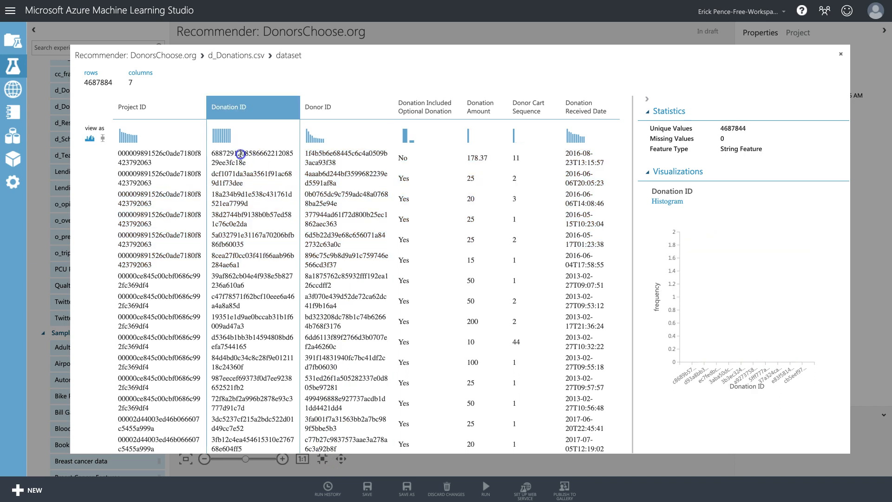
{"action": "double_click", "coordinate": [241, 154]}
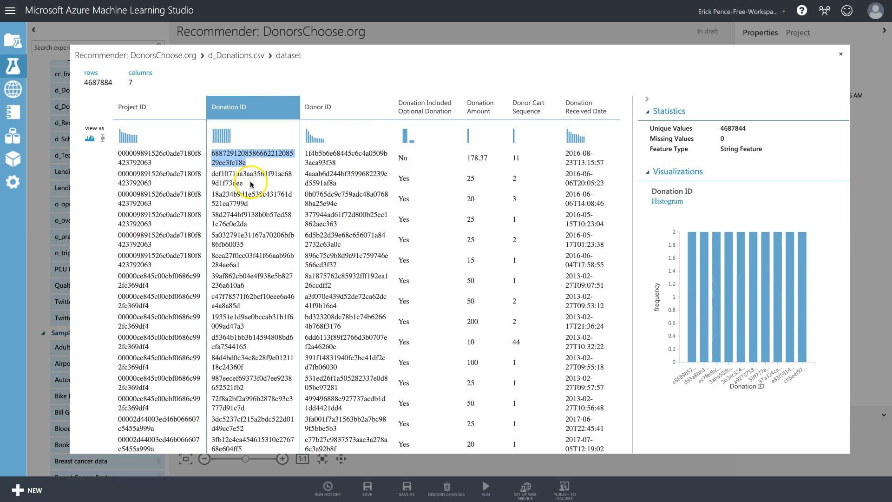
{"action": "left_click", "coordinate": [428, 104]}
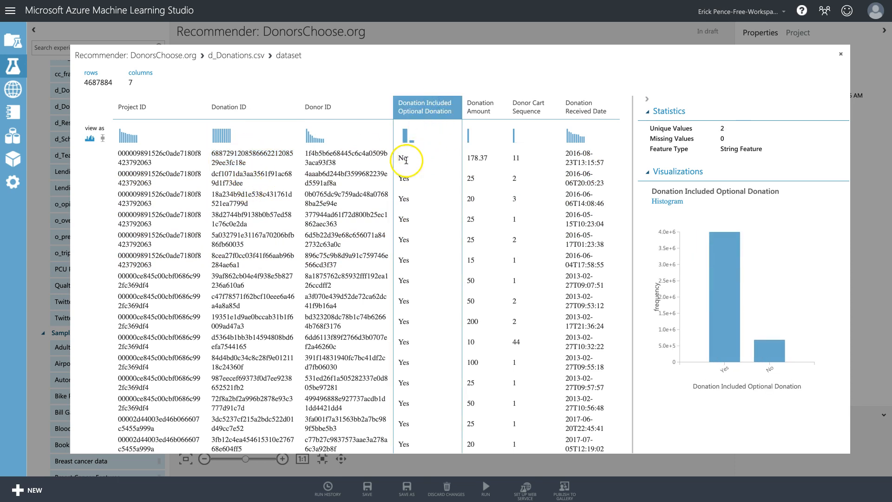
{"action": "left_click", "coordinate": [481, 112]}
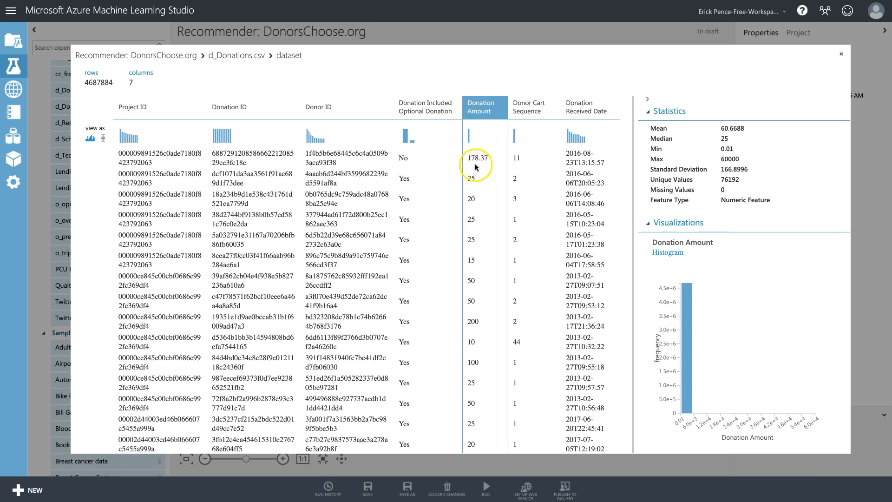
{"action": "left_click", "coordinate": [530, 111]}
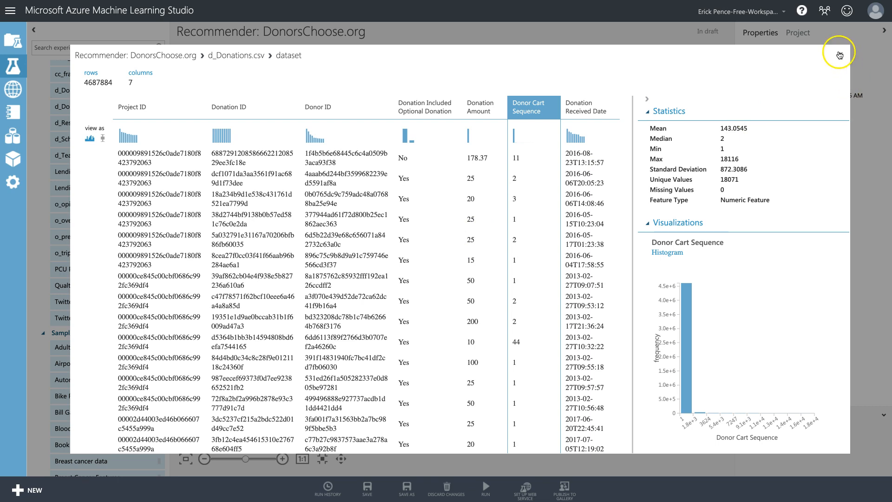
{"action": "left_click", "coordinate": [840, 56]}
Search for 'import' and place an Import Data module on the canvas.
{"action": "left_click", "coordinate": [91, 45]}
{"action": "type", "text": "select"}
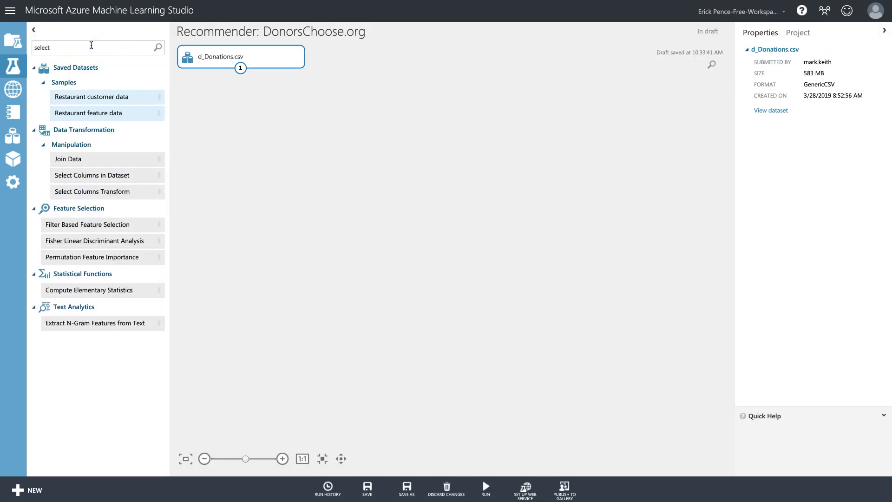
{"action": "key", "text": "BackSpace"}
{"action": "key", "text": "BackSpace"}
{"action": "key", "text": "BackSpace"}
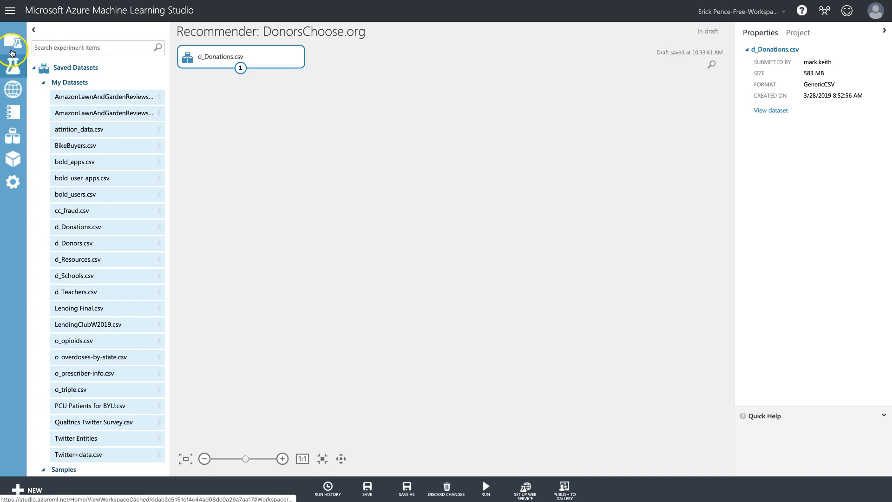
{"action": "left_click", "coordinate": [64, 50]}
{"action": "type", "text": "import"}
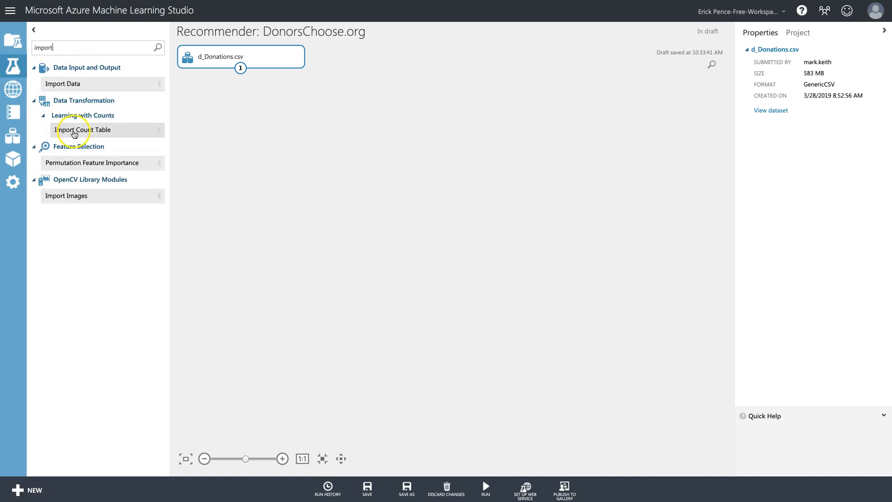
{"action": "left_click_drag", "start_coordinate": [72, 84], "coordinate": [492, 55]}
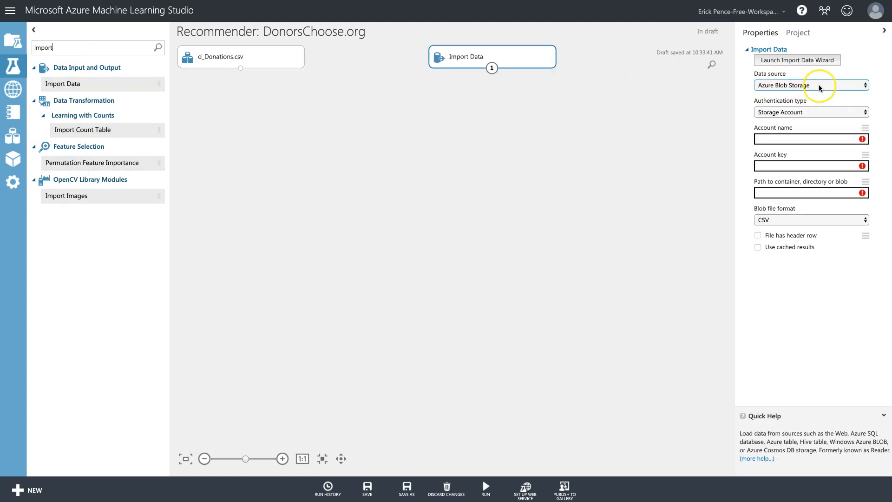
Set the source to Azure SQL Database with server name, database is415, user name and password.
{"action": "left_click", "coordinate": [821, 85]}
{"action": "left_click", "coordinate": [819, 68]}
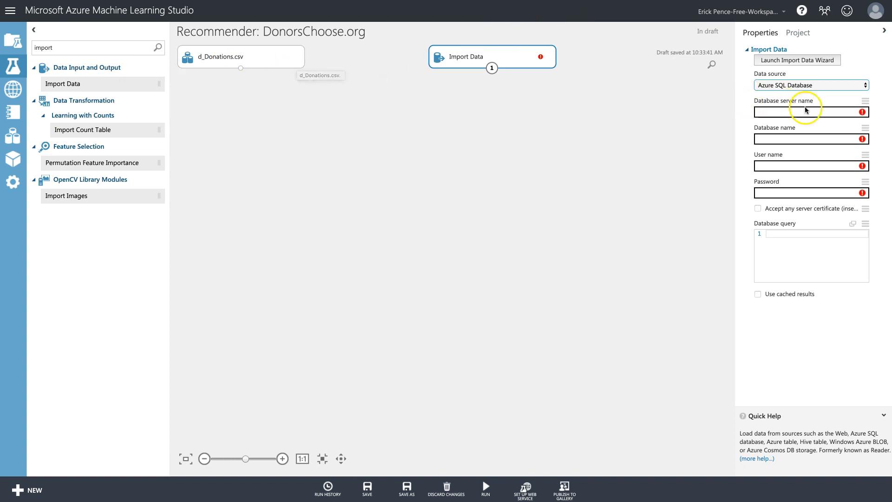
{"action": "left_click", "coordinate": [829, 112]}
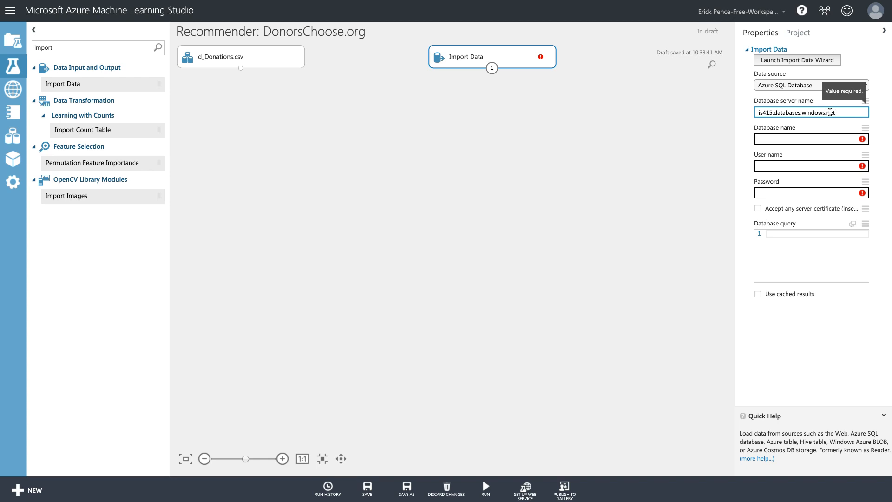
{"action": "left_click", "coordinate": [798, 113]}
{"action": "key", "text": "BackSpace"}
{"action": "key", "text": "Tab"}
{"action": "type", "text": "is415"}
{"action": "key", "text": "Tab"}
{"action": "type", "text": "is"}
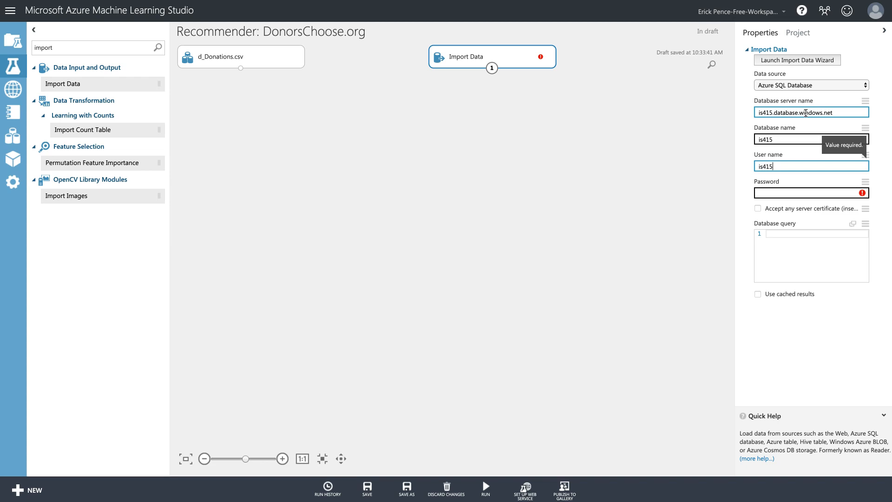
{"action": "key", "text": "Tab"}
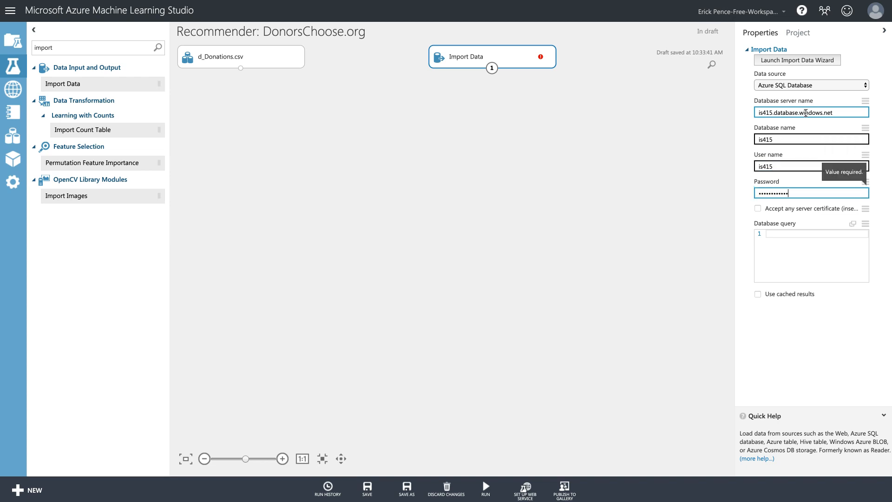
{"action": "key", "text": "Tab"}
{"action": "key", "text": "Tab"}
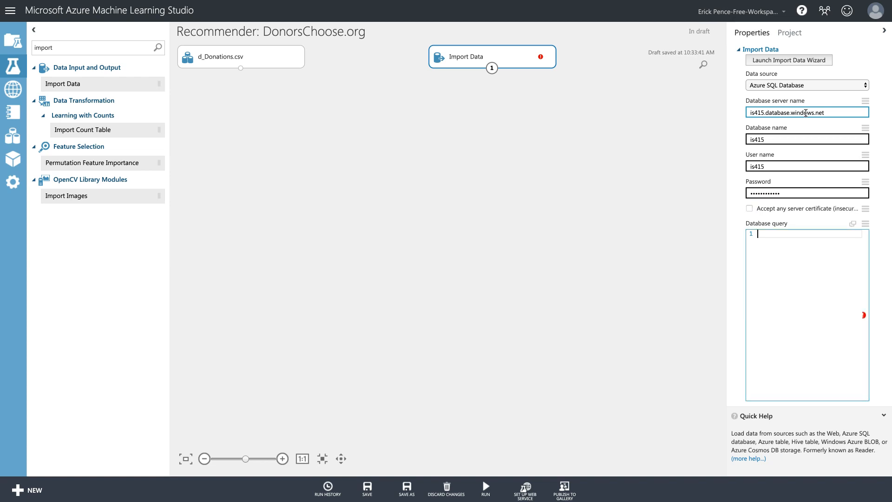
Enter the query SELECT TOP(3) * FROM d_Projects.csv.
{"action": "left_click", "coordinate": [741, 243]}
{"action": "type", "text": "SELECT TOP"}
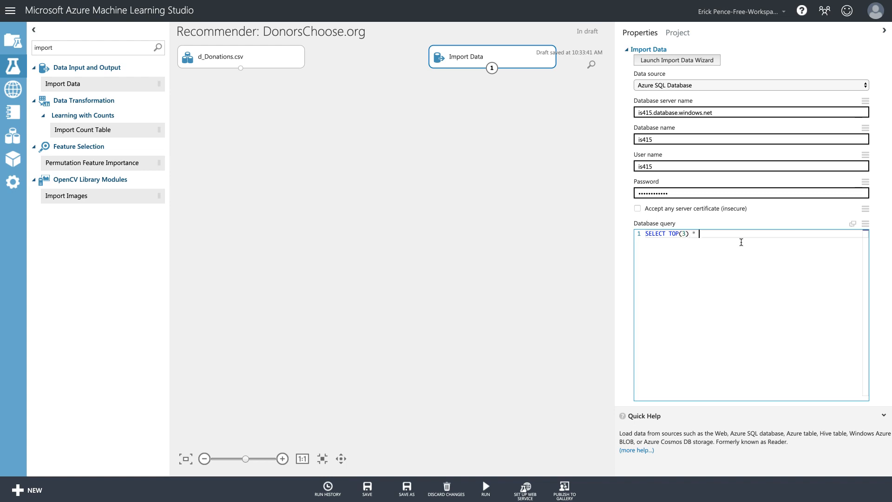
{"action": "type", "text": "(3) *"}
{"action": "key", "text": "Return"}
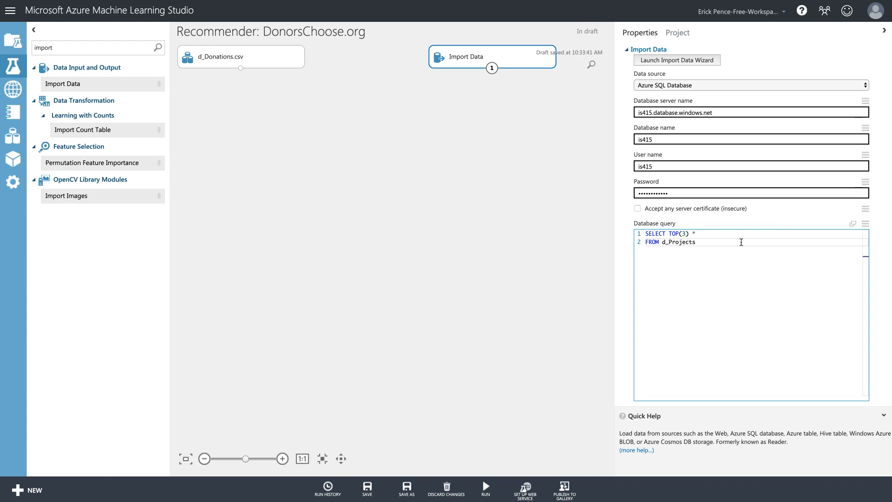
{"action": "type", "text": ".csv"}
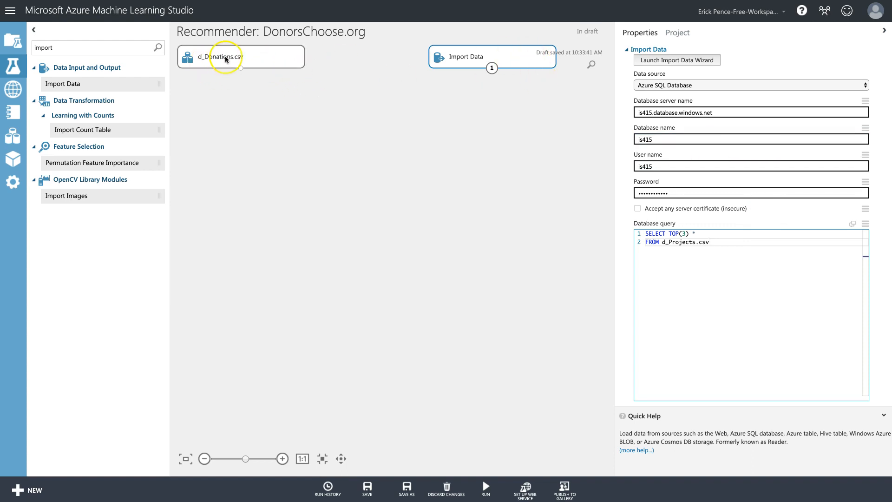
Search 'seldc' and drop Select Columns in Dataset under the d_Donations.csv module.
{"action": "left_click", "coordinate": [101, 47]}
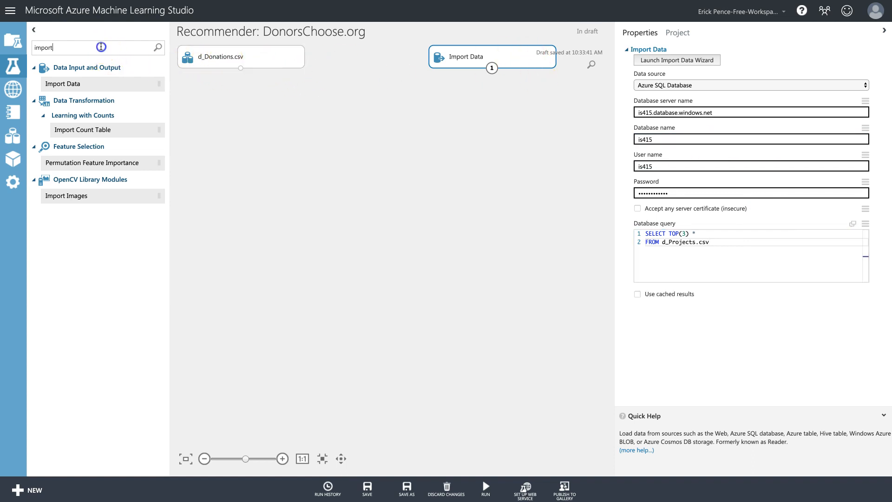
{"action": "key", "text": "ctrl+a"}
{"action": "type", "text": "seld"}
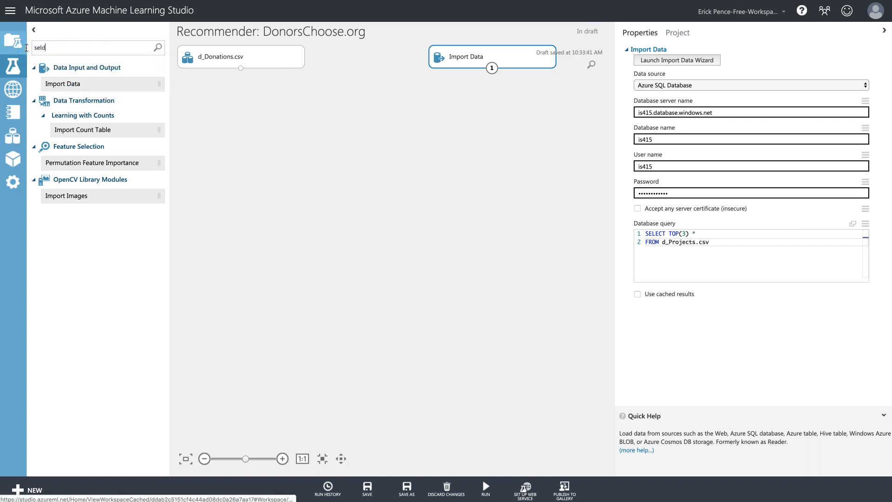
{"action": "type", "text": "c"}
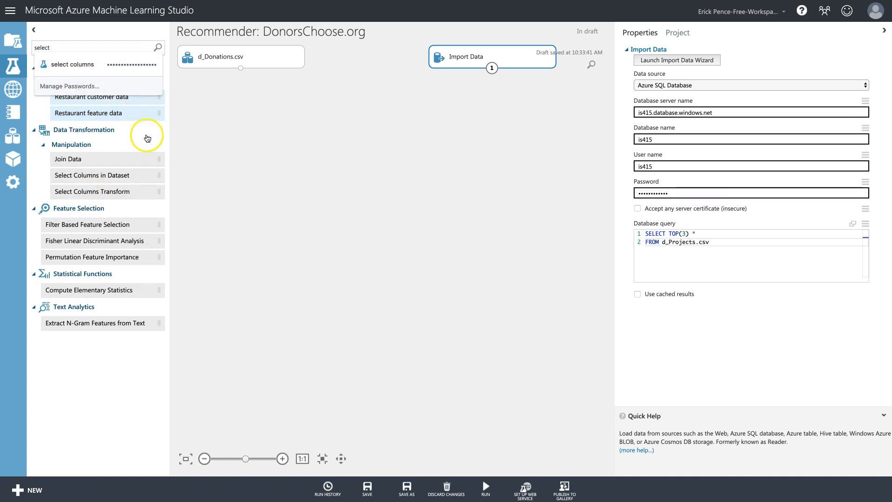
{"action": "left_click", "coordinate": [172, 147]}
{"action": "left_click_drag", "start_coordinate": [100, 176], "coordinate": [240, 78]}
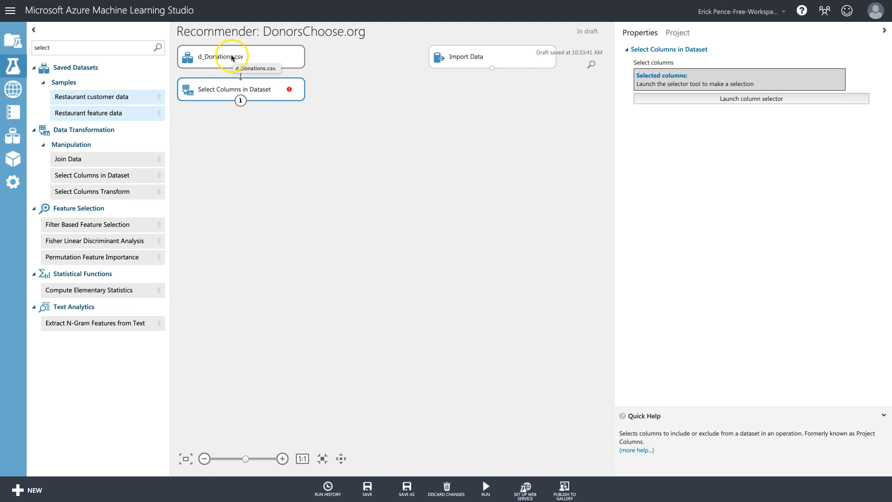
Select Donor ID, Project ID and Donation Amount in the column selector, preserving that order.
{"action": "left_click", "coordinate": [747, 99]}
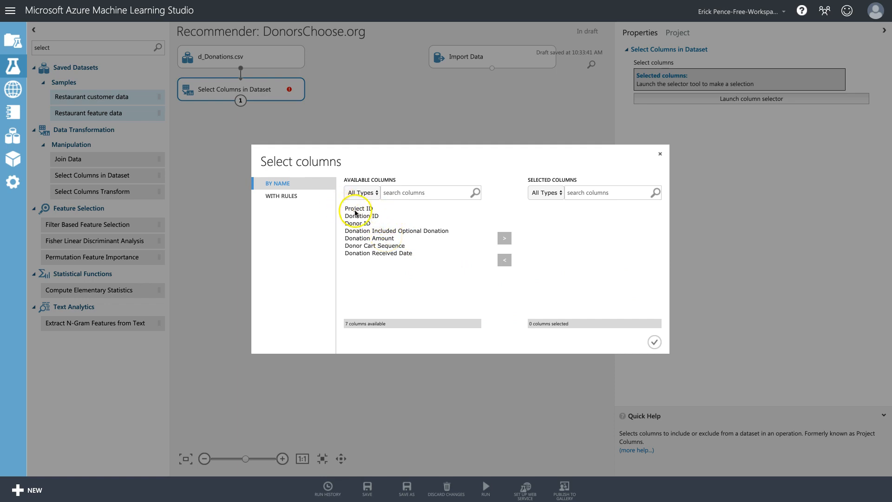
{"action": "left_click", "coordinate": [356, 224]}
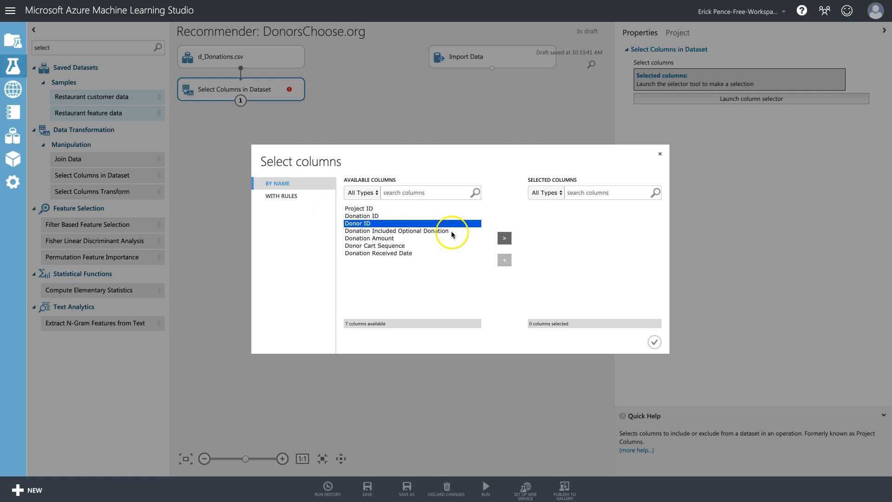
{"action": "left_click", "coordinate": [511, 239]}
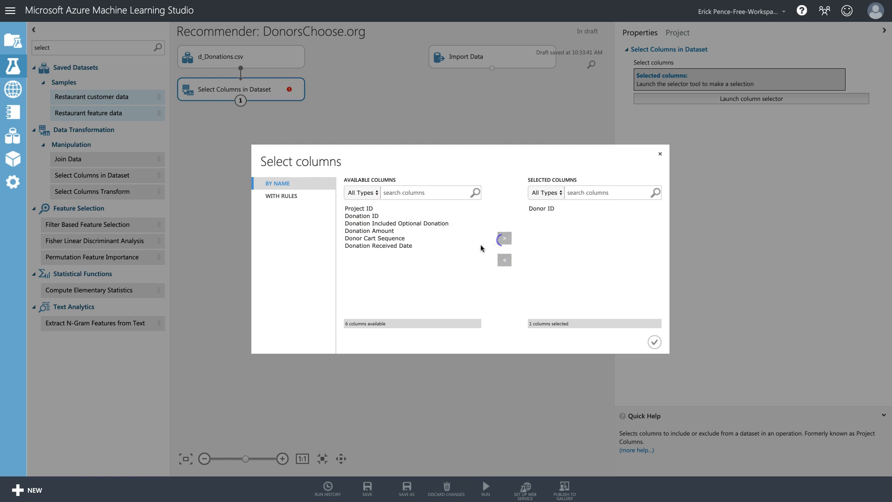
{"action": "left_click", "coordinate": [359, 208]}
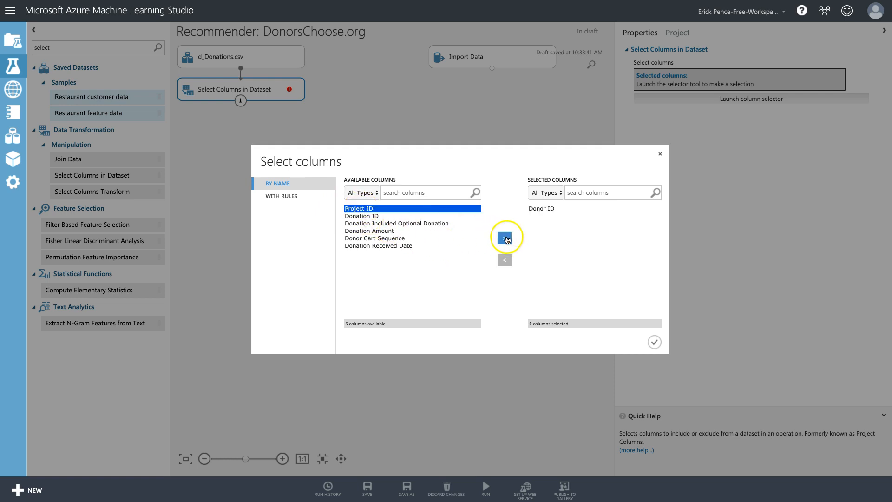
{"action": "left_click", "coordinate": [505, 238]}
{"action": "left_click", "coordinate": [389, 223]}
{"action": "left_click", "coordinate": [505, 238]}
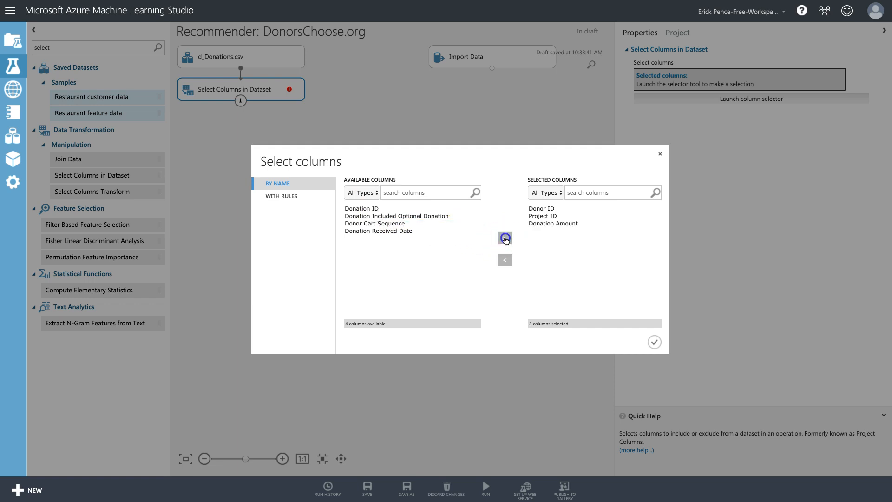
{"action": "left_click", "coordinate": [292, 199]}
{"action": "left_click", "coordinate": [346, 182]}
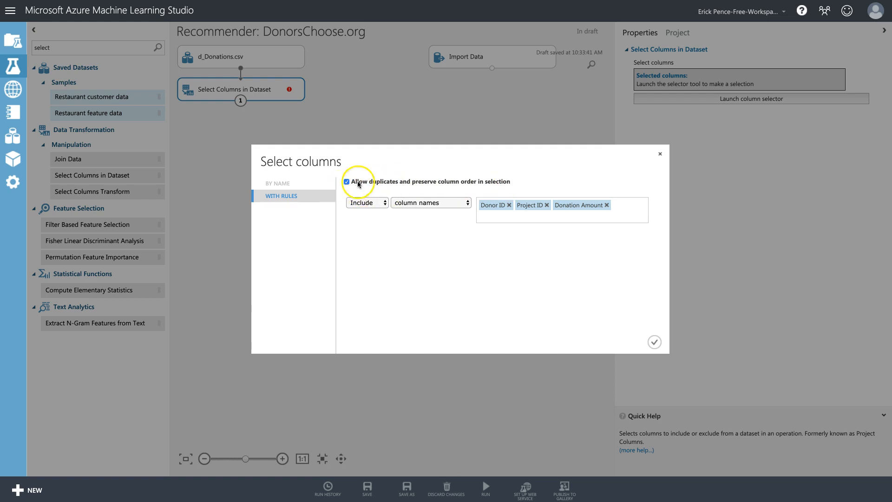
{"action": "left_click", "coordinate": [654, 342]}
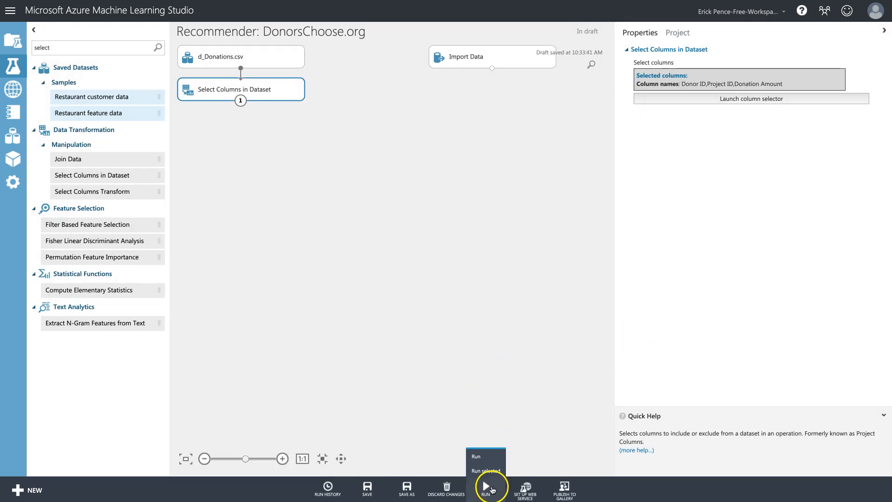
Start a first run of the experiment.
{"action": "left_click", "coordinate": [481, 468]}
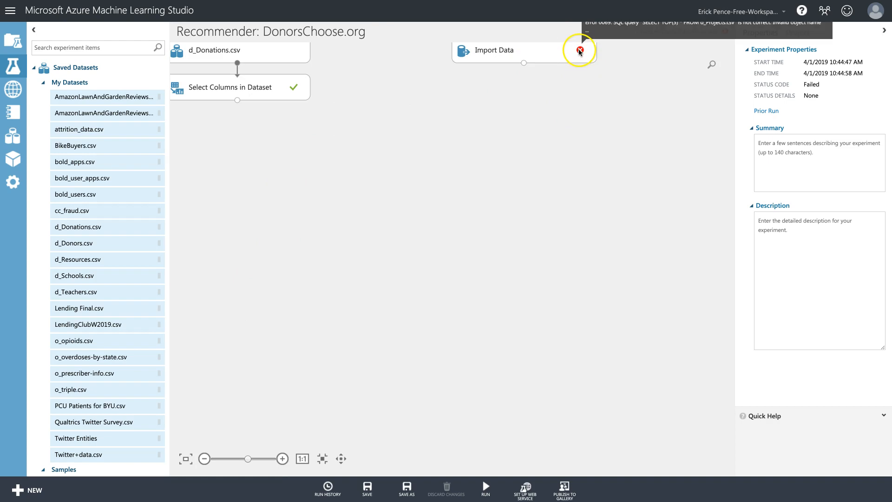
{"action": "scroll", "coordinate": [593, 100], "scroll_direction": "up", "scroll_amount": 3}
{"action": "scroll", "coordinate": [586, 90], "scroll_direction": "down", "scroll_amount": 2}
{"action": "scroll", "coordinate": [585, 88], "scroll_direction": "down", "scroll_amount": 3}
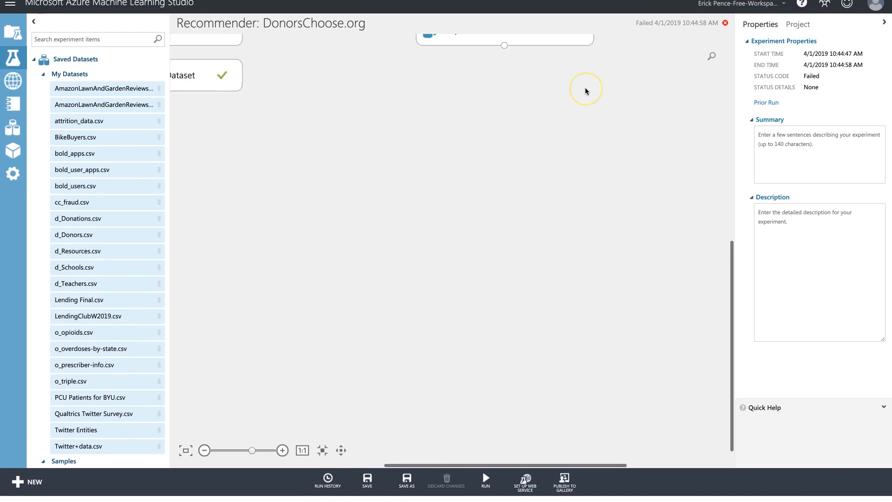
Remove .csv from the query's table name and rerun until Import Data shows Finished.
{"action": "mouse_move", "coordinate": [577, 52]}
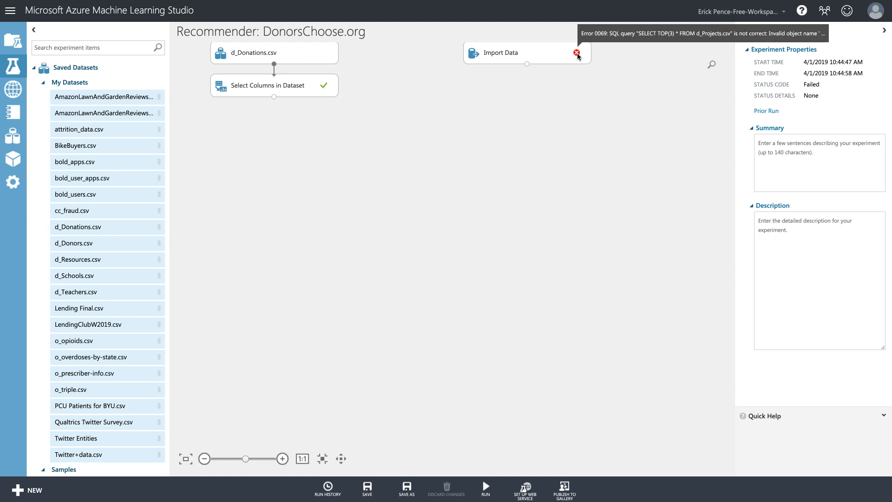
{"action": "left_click", "coordinate": [557, 56]}
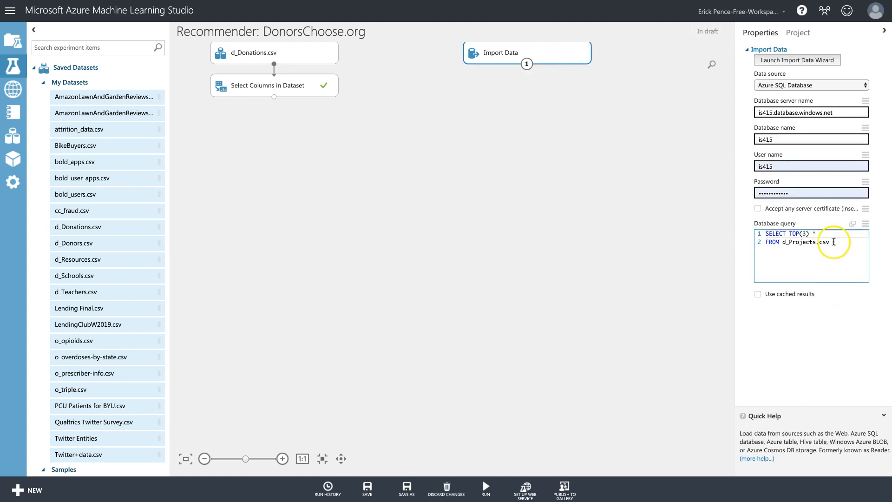
{"action": "left_click", "coordinate": [834, 242]}
{"action": "key", "text": "BackSpace"}
{"action": "key", "text": "BackSpace"}
{"action": "key", "text": "BackSpace"}
{"action": "key", "text": "BackSpace"}
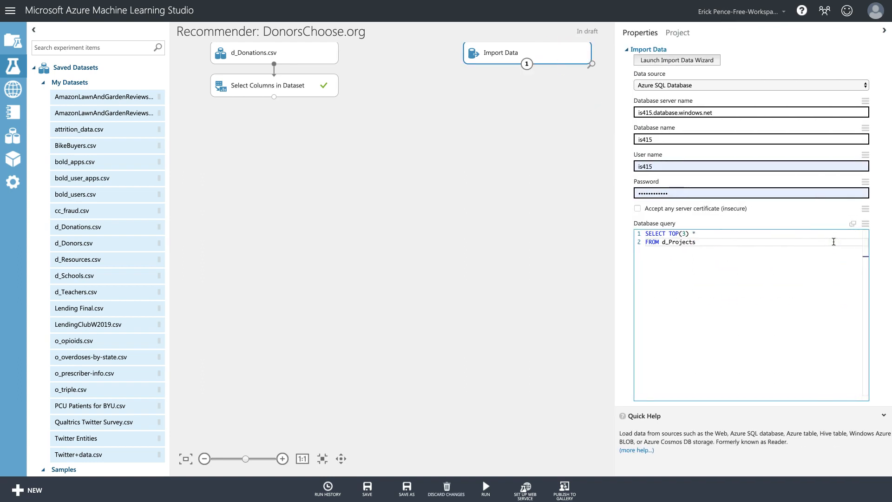
{"action": "mouse_move", "coordinate": [486, 487]}
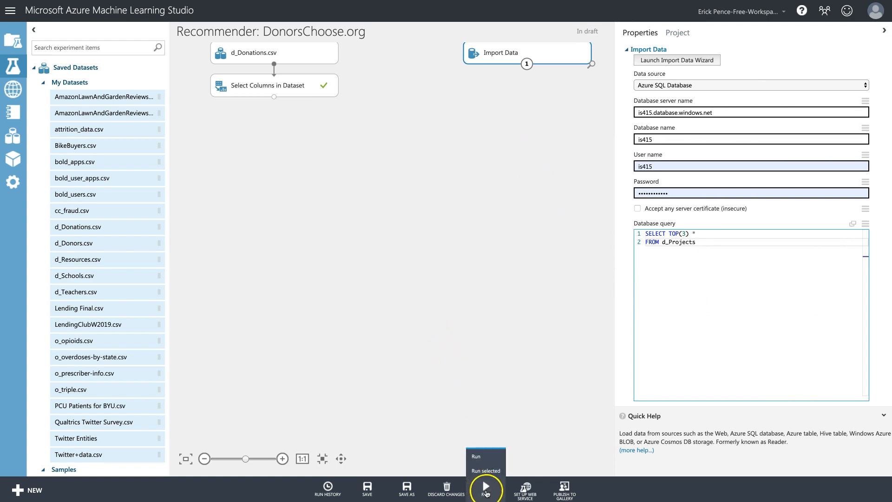
{"action": "left_click", "coordinate": [489, 468]}
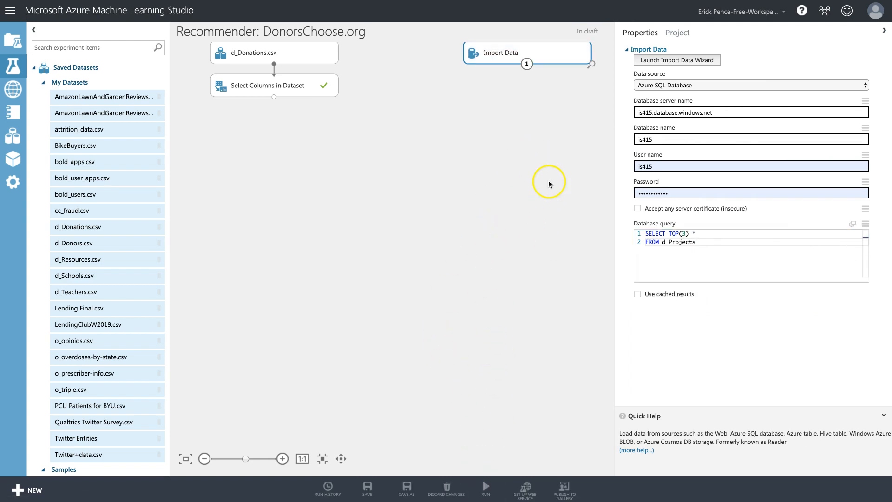
{"action": "left_click", "coordinate": [258, 89]}
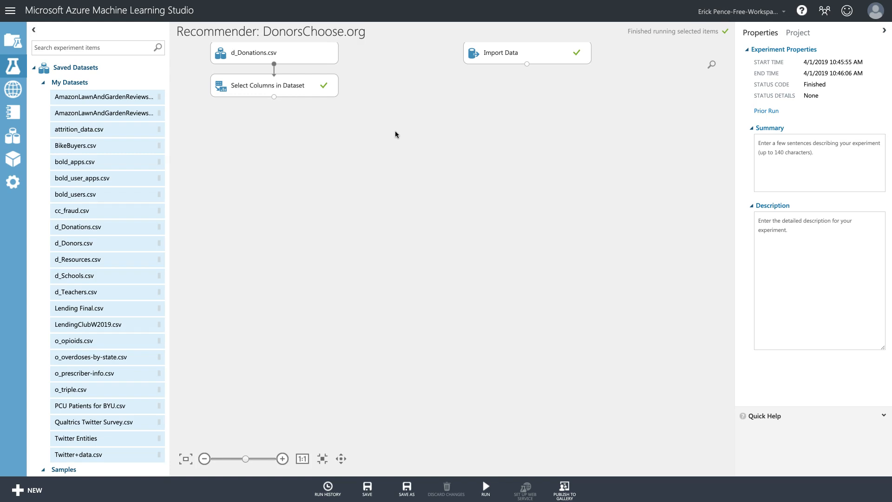
{"action": "scroll", "coordinate": [430, 134], "scroll_direction": "down", "scroll_amount": 2}
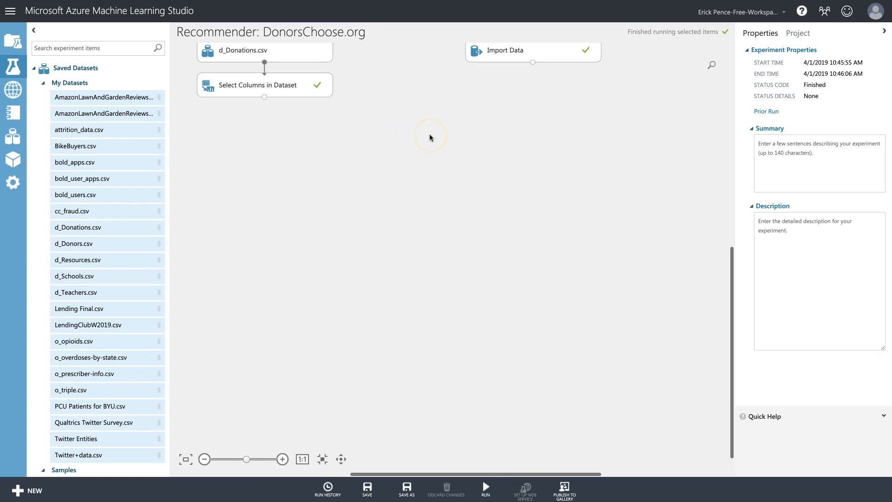
Run only the Import Data module from its settings.
{"action": "left_click", "coordinate": [542, 54]}
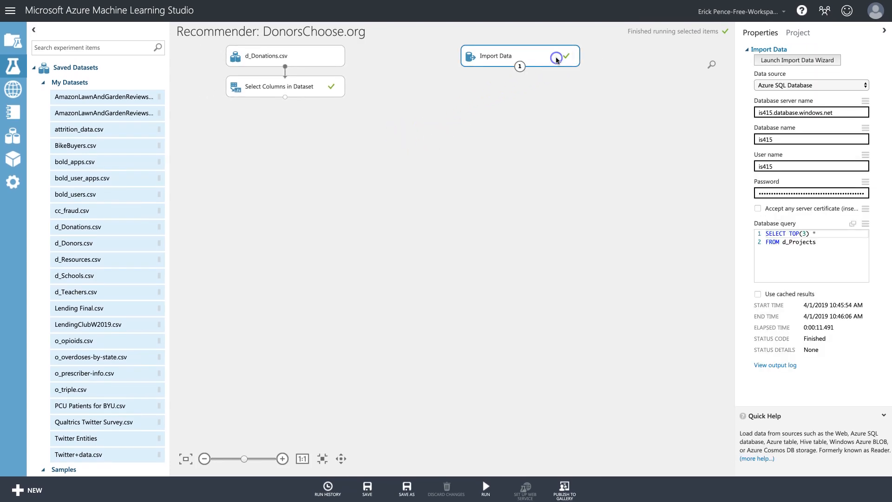
{"action": "right_click", "coordinate": [530, 53]}
{"action": "mouse_move", "coordinate": [564, 127]}
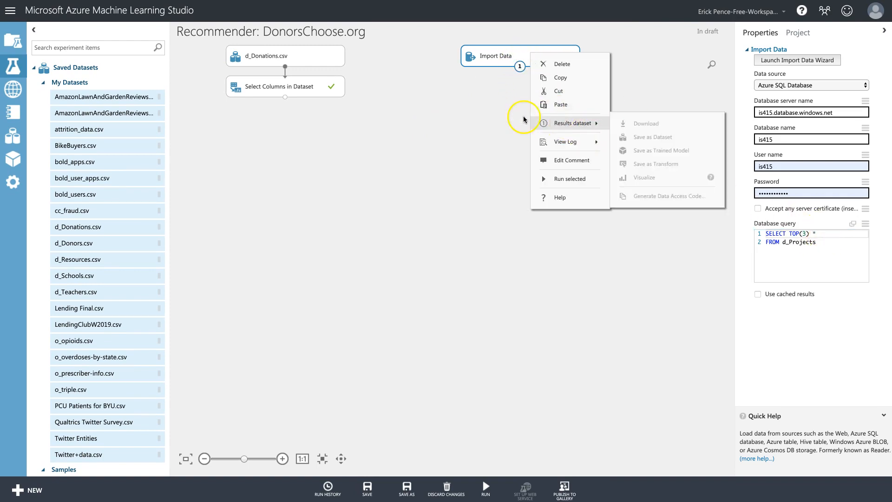
{"action": "left_click", "coordinate": [516, 100]}
{"action": "left_click", "coordinate": [550, 60]}
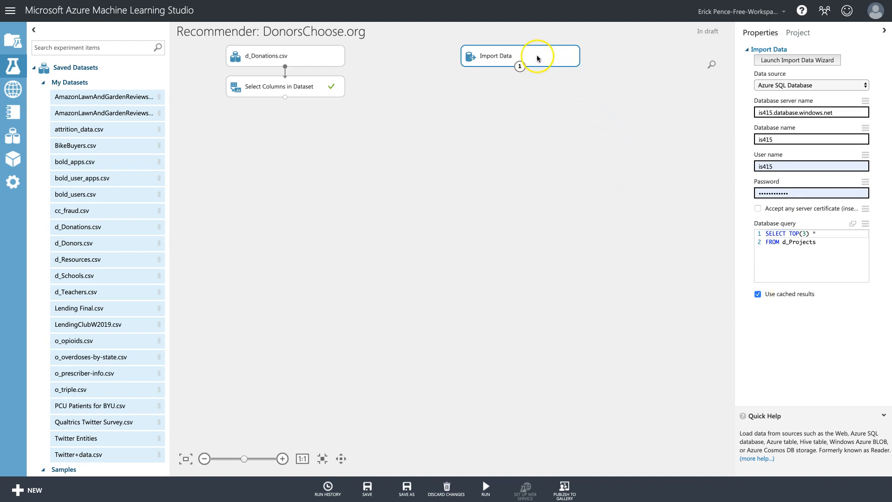
{"action": "left_click", "coordinate": [485, 465]}
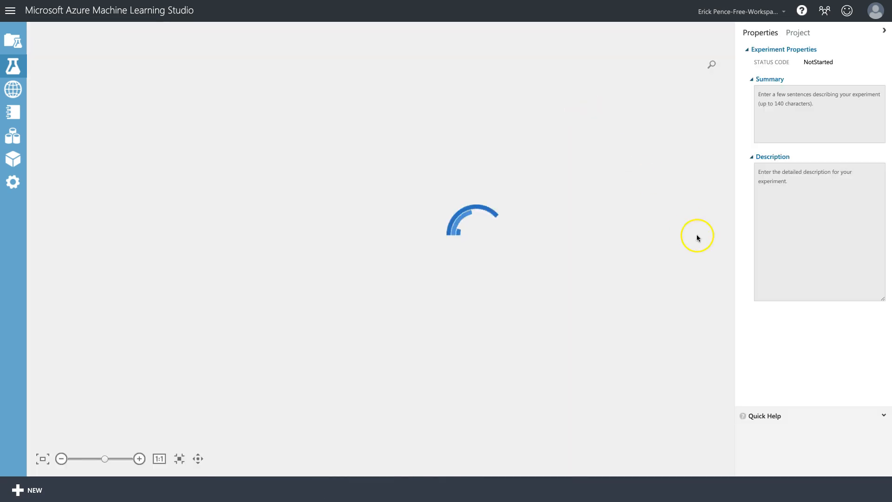
Check Import Data's run status, tick Use cached results, and reopen its actions menu.
{"action": "left_click", "coordinate": [403, 62]}
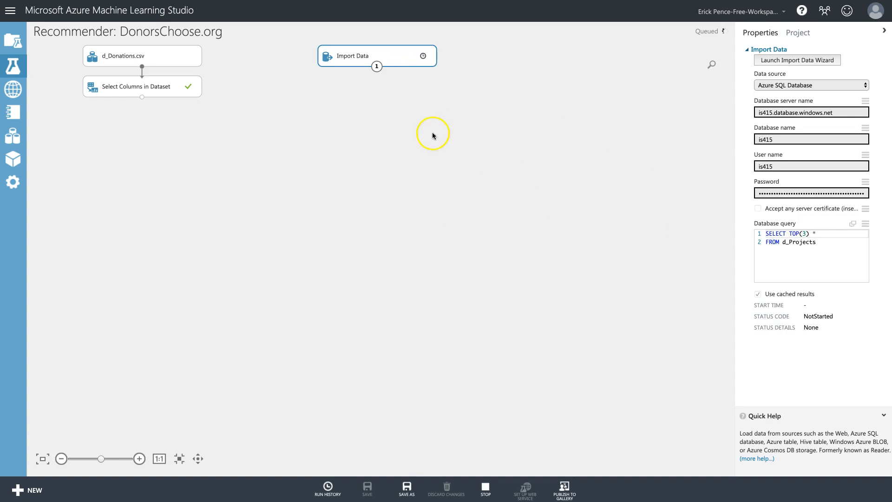
{"action": "left_click", "coordinate": [806, 236]}
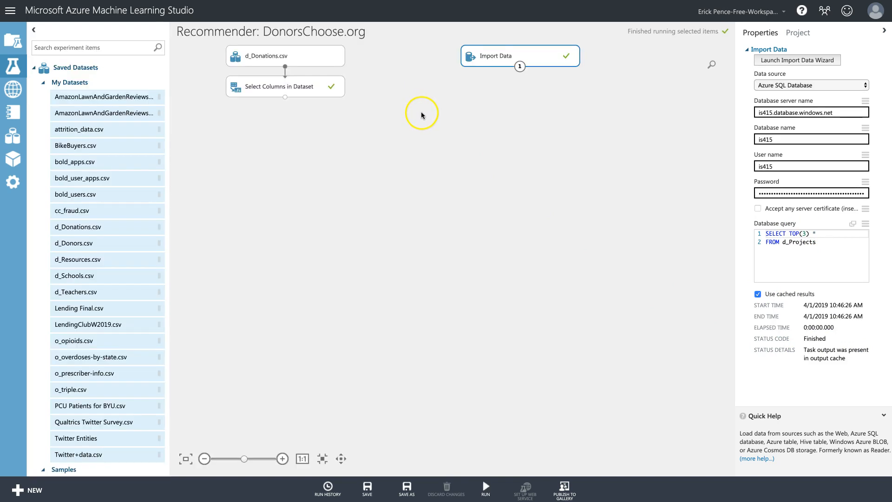
{"action": "left_click", "coordinate": [546, 58]}
{"action": "left_click", "coordinate": [538, 57]}
{"action": "right_click", "coordinate": [538, 58]}
{"action": "mouse_move", "coordinate": [579, 130]}
{"action": "left_click", "coordinate": [639, 181]}
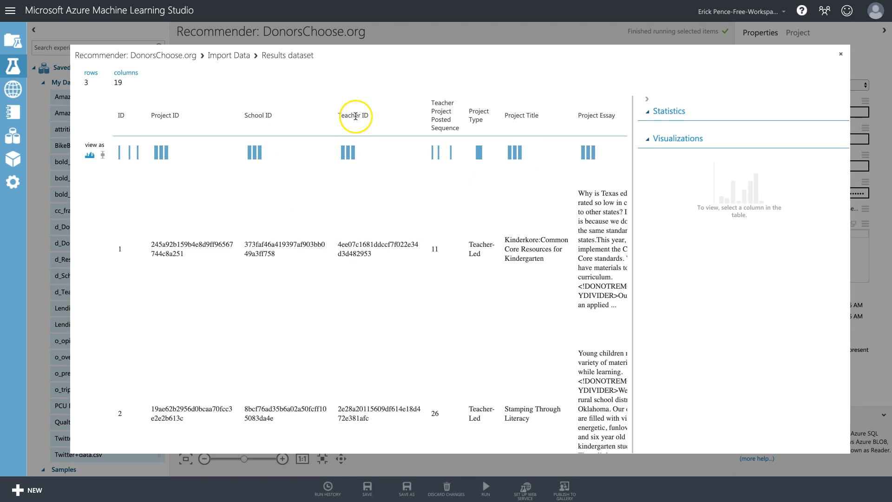
{"action": "scroll", "coordinate": [316, 354], "scroll_direction": "right", "scroll_amount": 2}
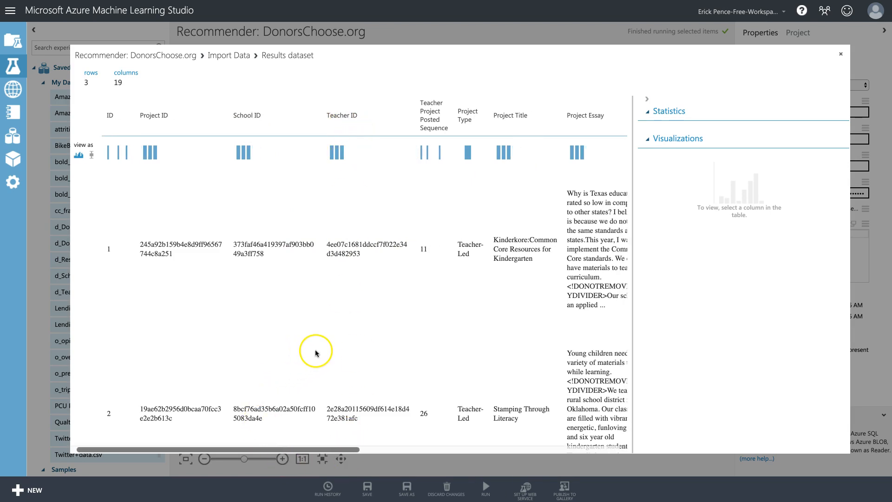
{"action": "scroll", "coordinate": [316, 353], "scroll_direction": "right", "scroll_amount": 10}
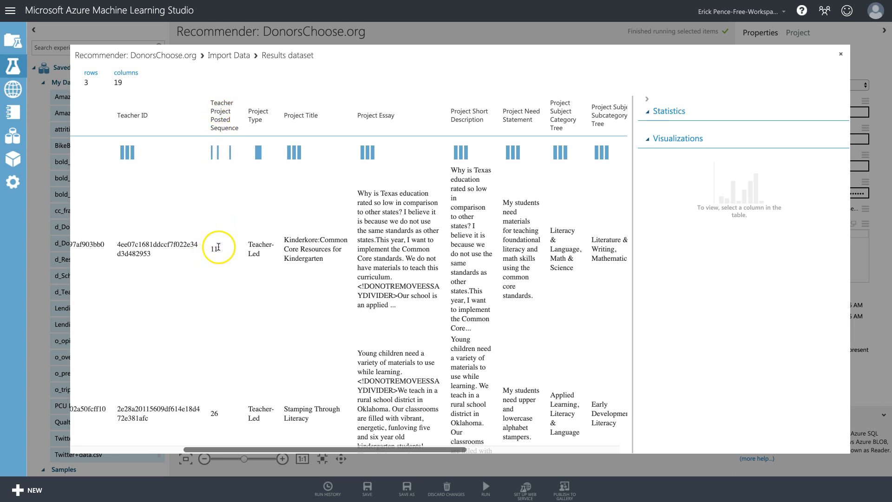
{"action": "scroll", "coordinate": [228, 195], "scroll_direction": "down", "scroll_amount": 2}
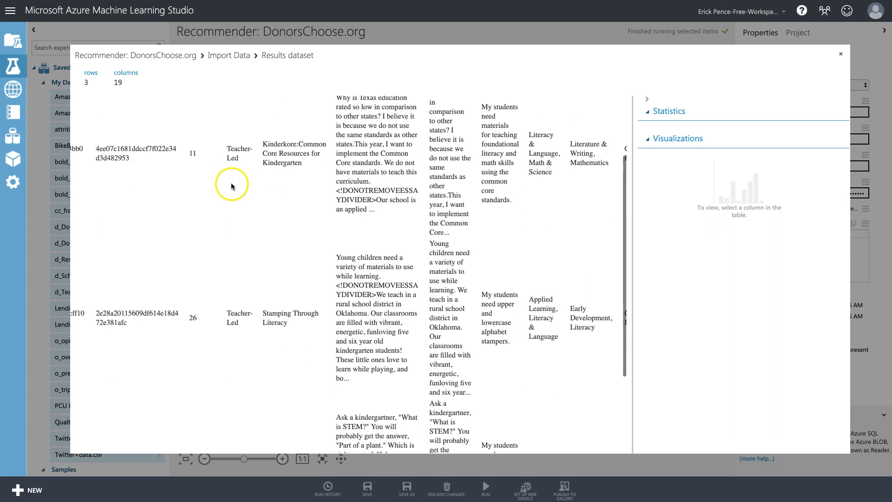
{"action": "scroll", "coordinate": [231, 186], "scroll_direction": "up", "scroll_amount": 2}
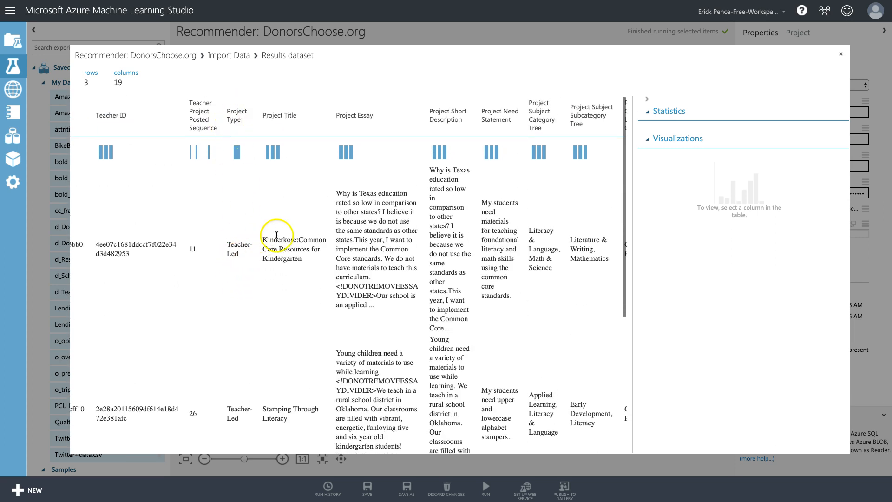
{"action": "scroll", "coordinate": [274, 234], "scroll_direction": "right", "scroll_amount": 3}
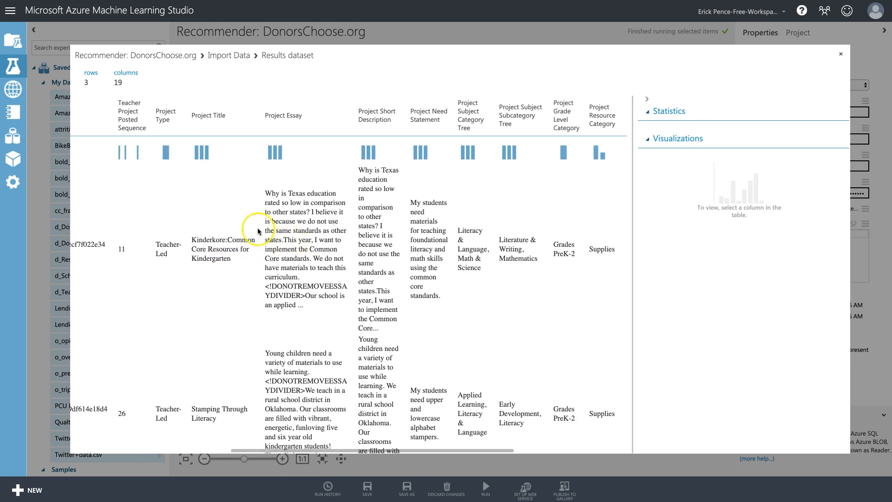
{"action": "scroll", "coordinate": [329, 131], "scroll_direction": "right", "scroll_amount": 1}
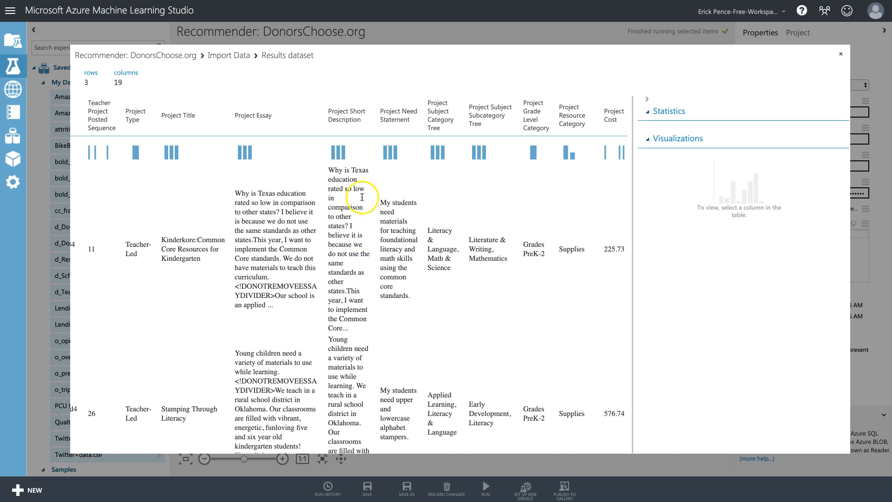
{"action": "scroll", "coordinate": [393, 222], "scroll_direction": "right", "scroll_amount": 5}
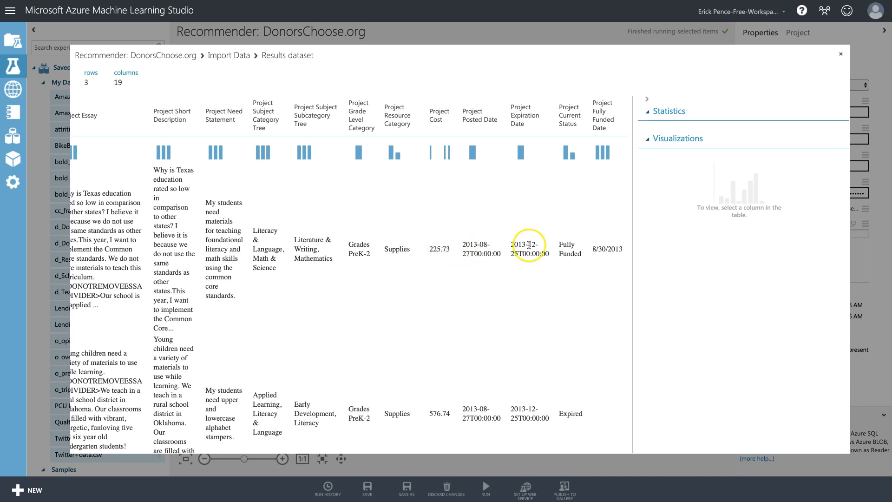
{"action": "left_click", "coordinate": [574, 258]}
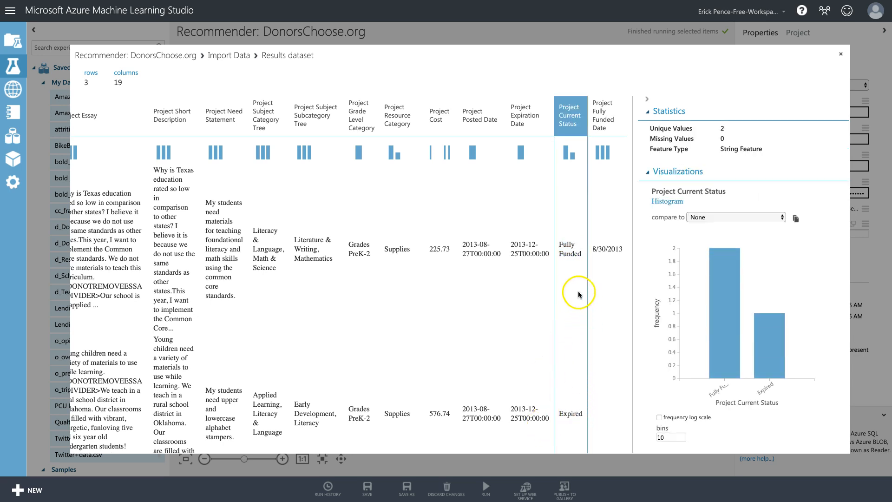
{"action": "scroll", "coordinate": [579, 307], "scroll_direction": "down", "scroll_amount": 2}
{"action": "scroll", "coordinate": [578, 314], "scroll_direction": "down", "scroll_amount": 3}
{"action": "scroll", "coordinate": [578, 314], "scroll_direction": "up", "scroll_amount": 5}
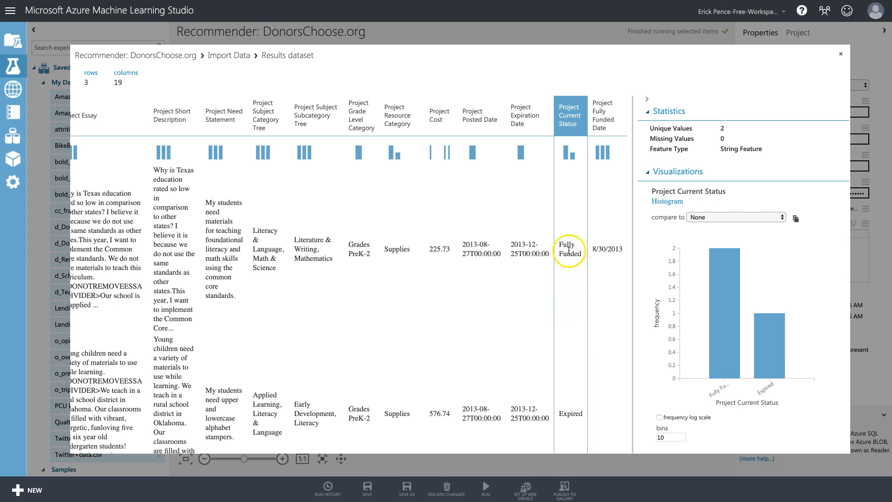
{"action": "left_click", "coordinate": [571, 413]}
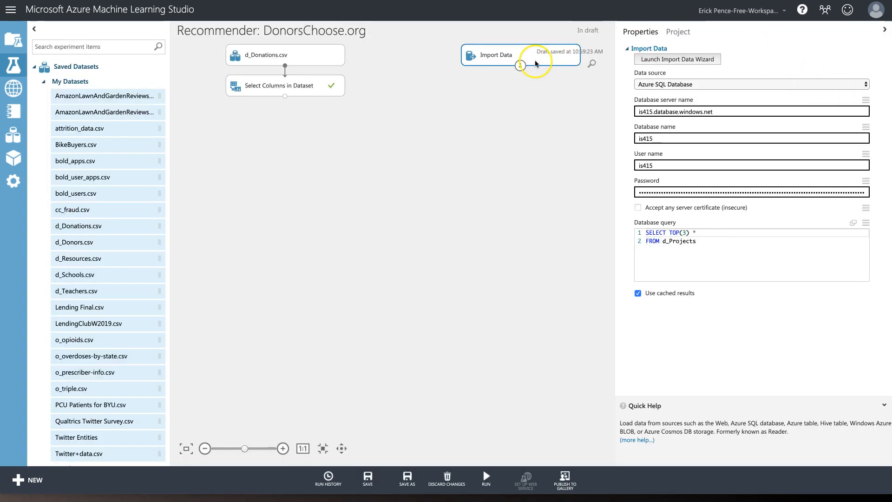
Paste conditions excluding 'Fully Funded' and 'Expired' projects into the Import Data query, then search modules.
{"action": "left_click", "coordinate": [501, 57]}
{"action": "left_click", "coordinate": [747, 275]}
{"action": "left_click", "coordinate": [728, 246]}
{"action": "type", "text": "WHERE [Project Current Status] <> 'Fully Funded'   AND [Project Current Status] <> 'Expired'"}
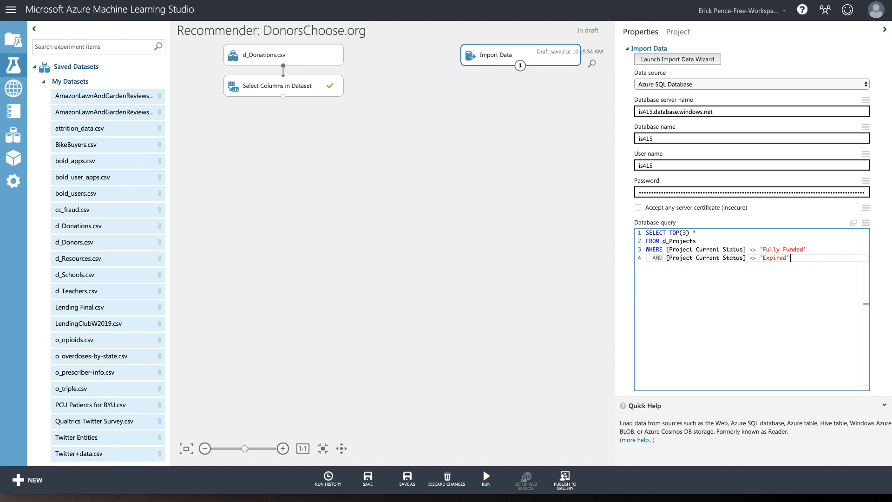
{"action": "left_click", "coordinate": [95, 46]}
{"action": "type", "text": "split"}
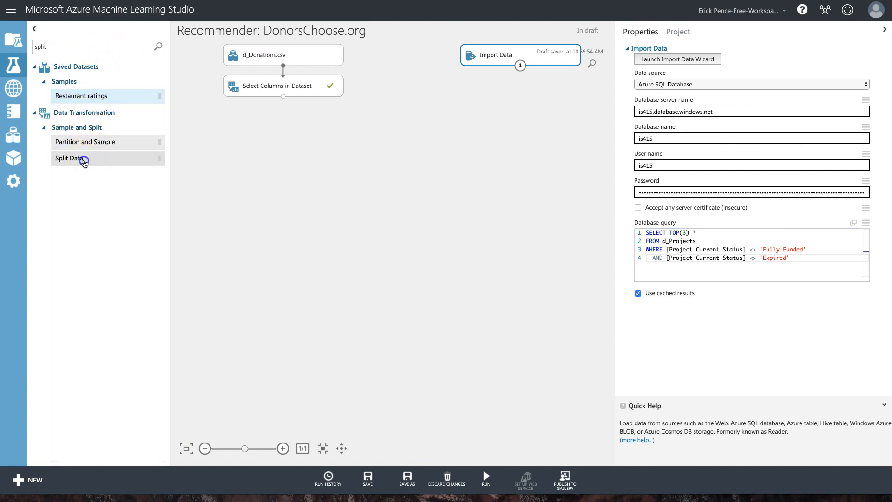
{"action": "left_click_drag", "start_coordinate": [87, 158], "coordinate": [524, 94]}
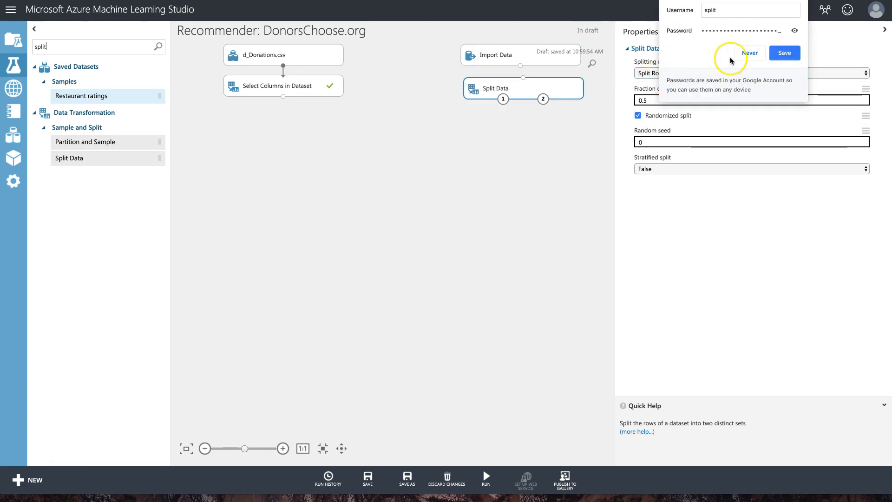
{"action": "left_click", "coordinate": [764, 54]}
{"action": "left_click", "coordinate": [697, 73]}
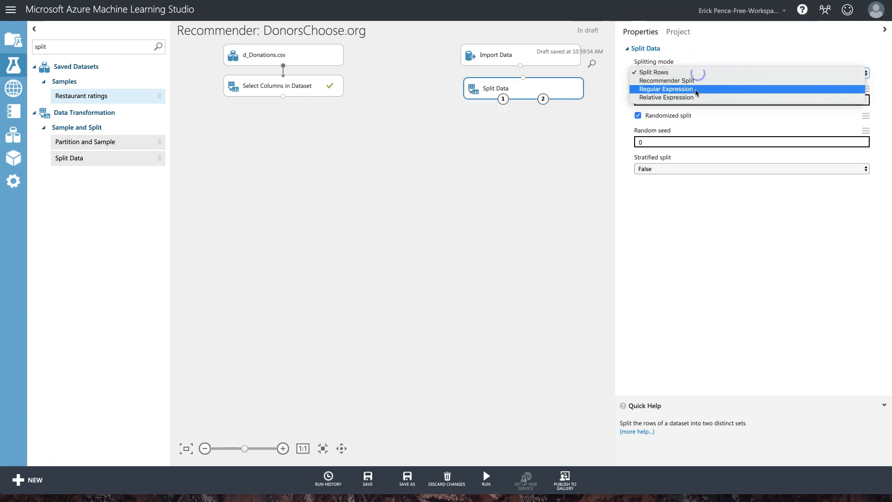
{"action": "left_click", "coordinate": [697, 89]}
{"action": "left_click_drag", "start_coordinate": [644, 101], "coordinate": [680, 101]}
{"action": "type", "text": "Project Currre"}
{"action": "key", "text": "BackSpace"}
{"action": "key", "text": "BackSpace"}
{"action": "key", "text": "BackSpace"}
{"action": "key", "text": "BackSpace"}
{"action": "type", "text": "rren"}
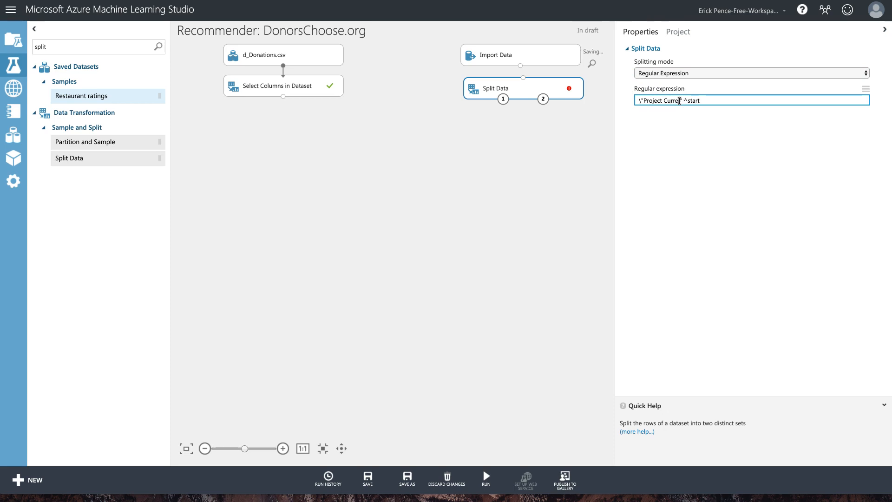
{"action": "key", "text": "BackSpace"}
{"action": "key", "text": "BackSpace"}
{"action": "type", "text": "nt Status"}
{"action": "left_click_drag", "start_coordinate": [728, 100], "coordinate": [711, 102]}
{"action": "type", "text": "Fully Funded"}
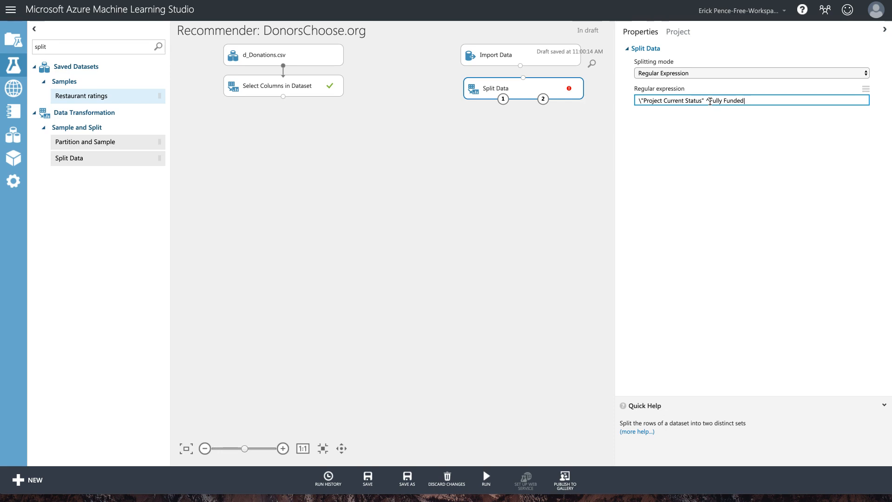
{"action": "type", "text": "|Exp"}
{"action": "right_click", "coordinate": [532, 91]}
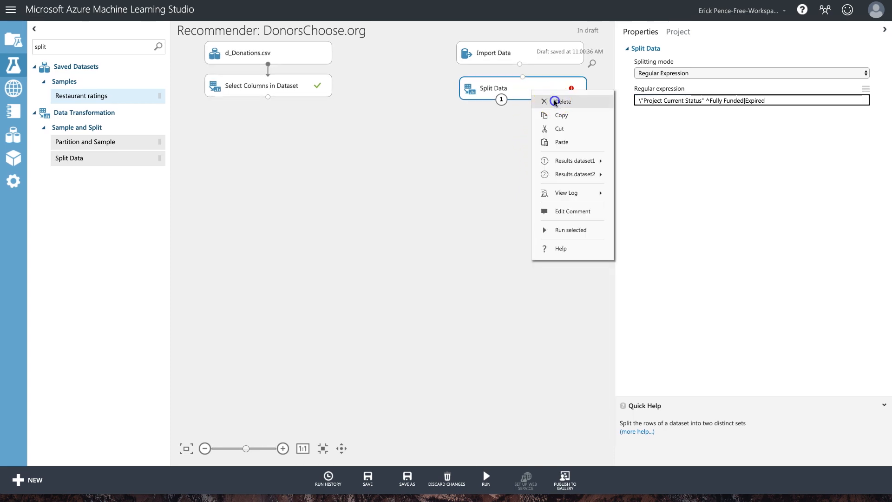
{"action": "left_click", "coordinate": [554, 100]}
{"action": "left_click", "coordinate": [527, 52]}
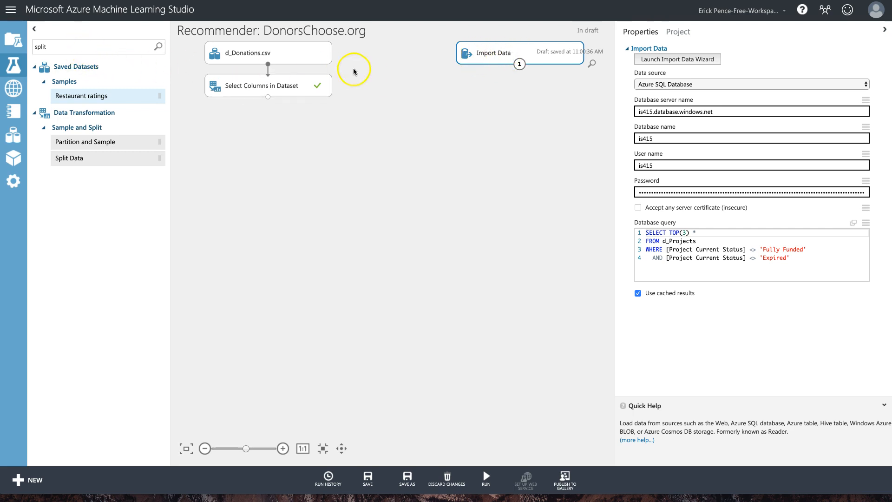
Finish the d_Projects status-filter query and run the experiment.
{"action": "left_click", "coordinate": [679, 250]}
{"action": "left_click", "coordinate": [653, 241]}
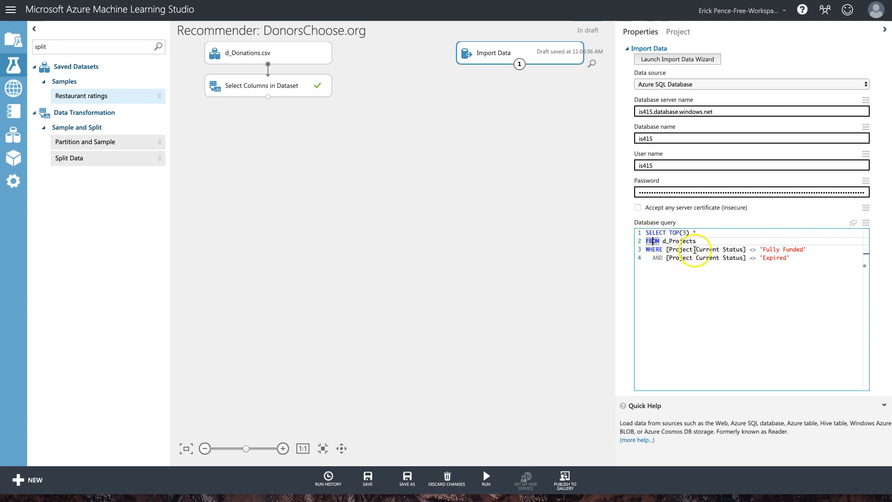
{"action": "double_click", "coordinate": [679, 241]}
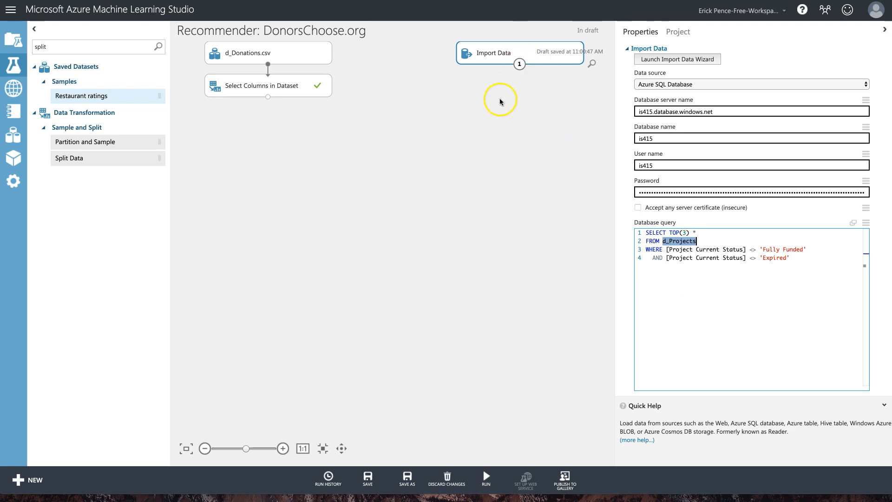
{"action": "left_click", "coordinate": [802, 288]}
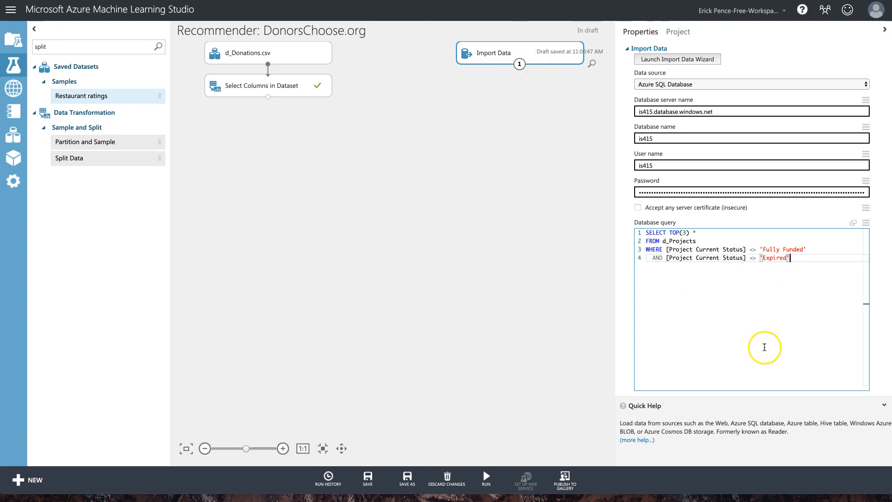
{"action": "left_click", "coordinate": [486, 475]}
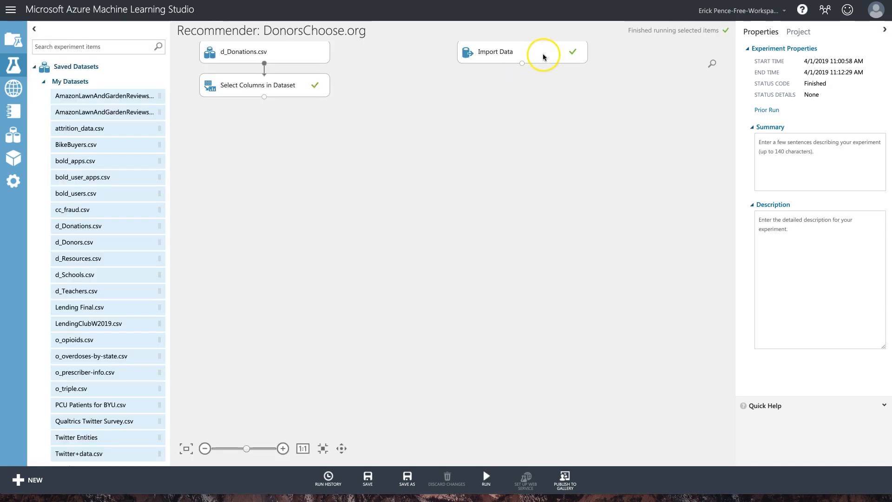
Visualize the Import Data results, 3 projects across 19 columns, then close the preview.
{"action": "right_click", "coordinate": [543, 54]}
{"action": "mouse_move", "coordinate": [602, 128]}
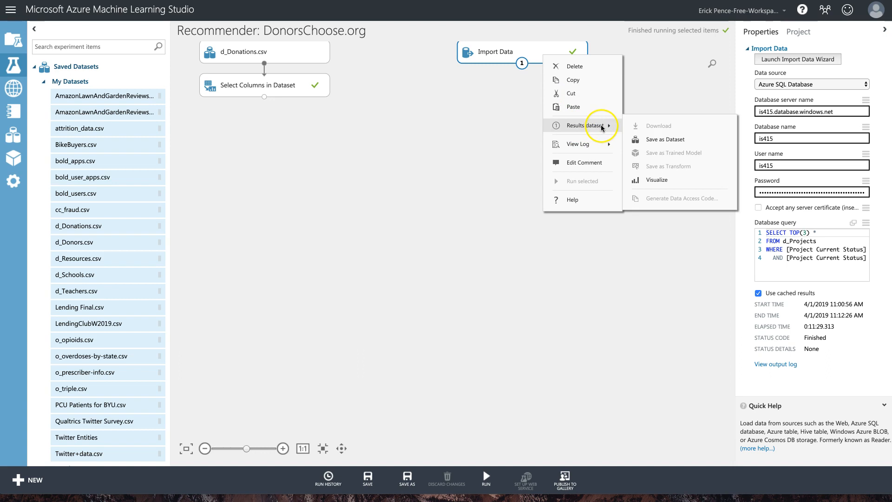
{"action": "left_click", "coordinate": [657, 180]}
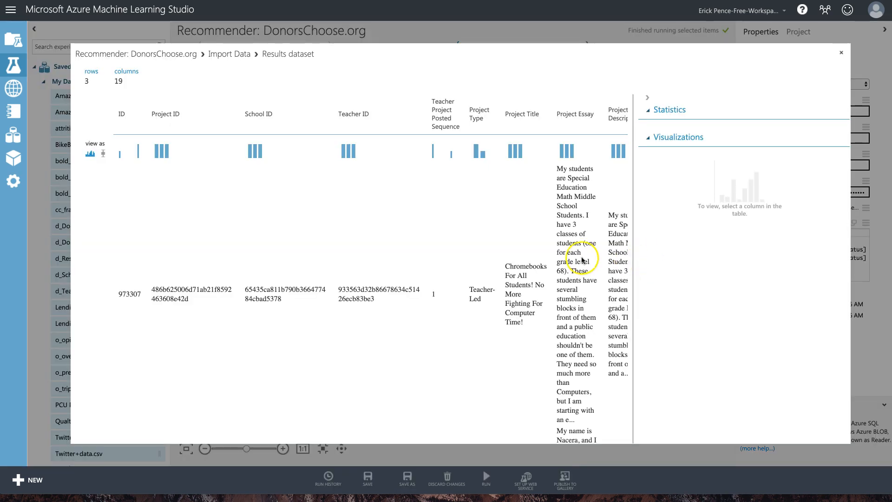
{"action": "scroll", "coordinate": [448, 223], "scroll_direction": "right", "scroll_amount": 10}
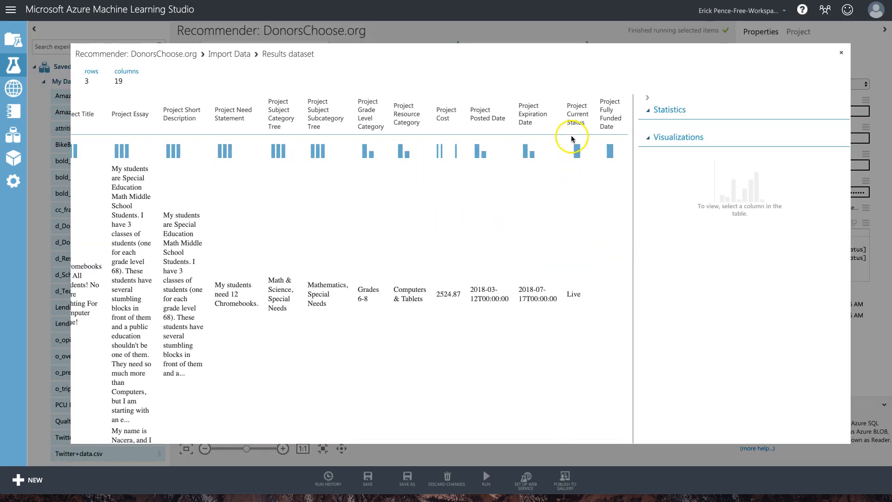
{"action": "scroll", "coordinate": [584, 228], "scroll_direction": "down", "scroll_amount": 10}
{"action": "scroll", "coordinate": [584, 227], "scroll_direction": "up", "scroll_amount": 10}
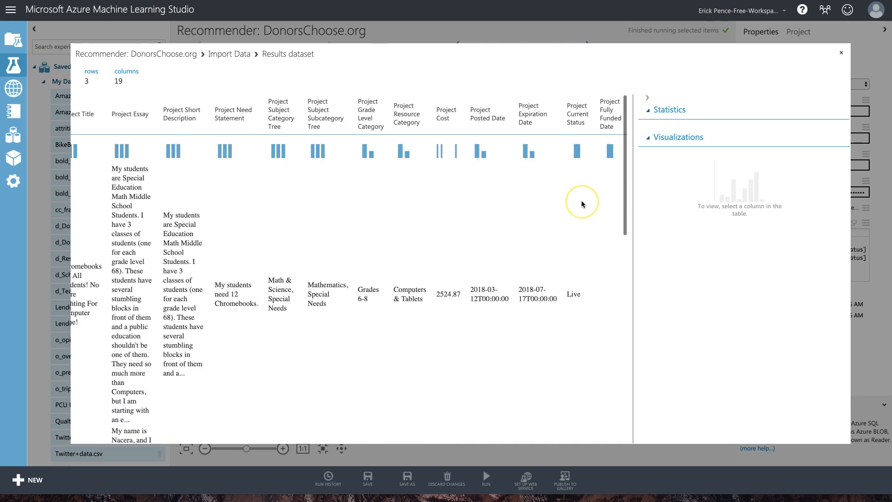
{"action": "scroll", "coordinate": [580, 279], "scroll_direction": "down", "scroll_amount": 2}
{"action": "scroll", "coordinate": [580, 286], "scroll_direction": "down", "scroll_amount": 5}
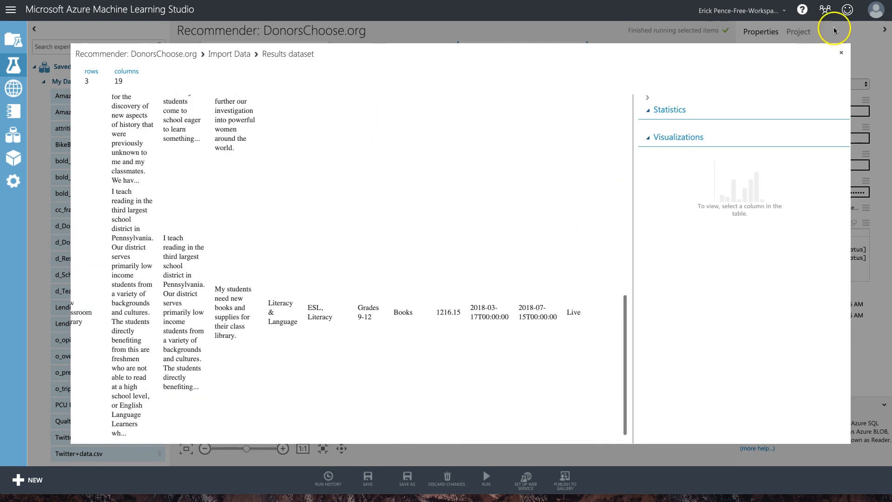
{"action": "left_click", "coordinate": [841, 52]}
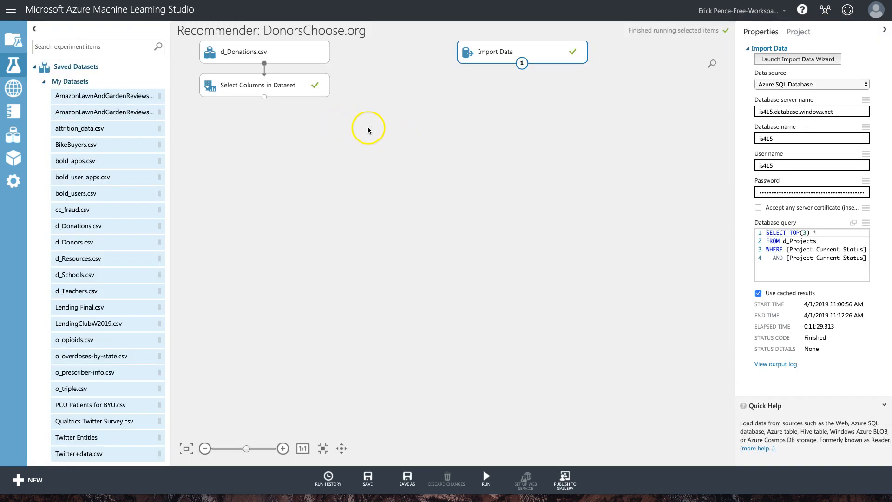
{"action": "left_click", "coordinate": [417, 133]}
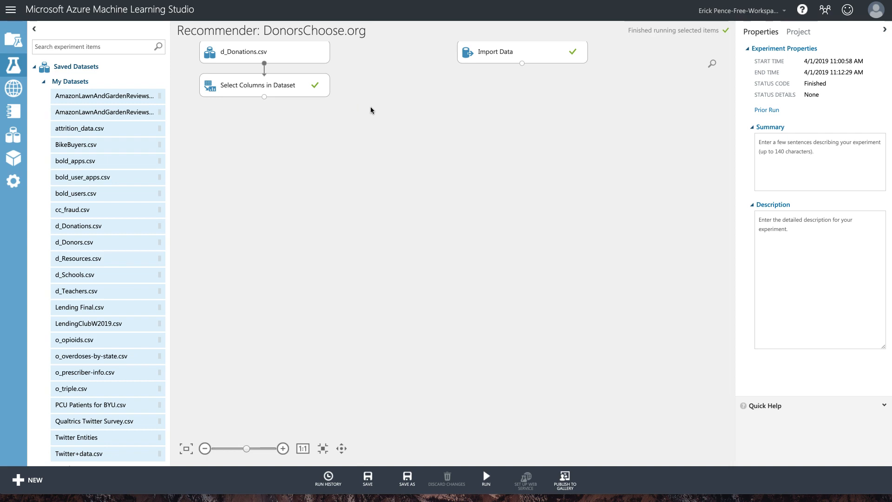
{"action": "left_click", "coordinate": [474, 55]}
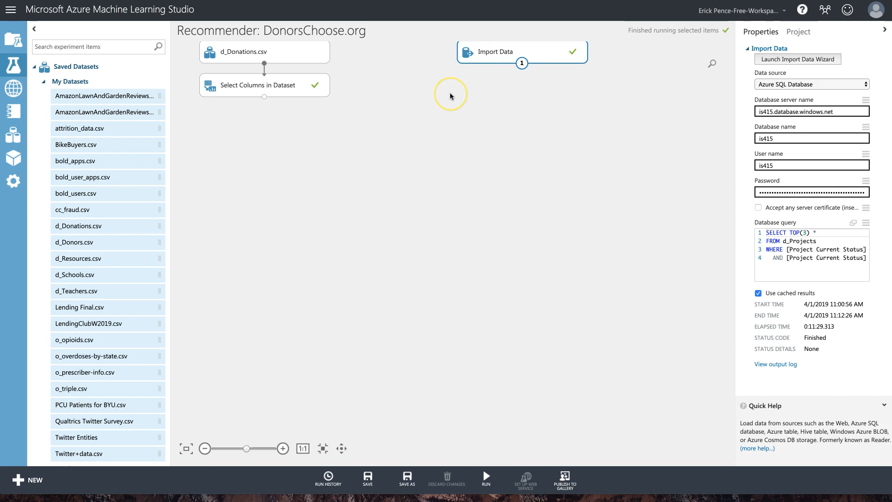
{"action": "left_click", "coordinate": [288, 62]}
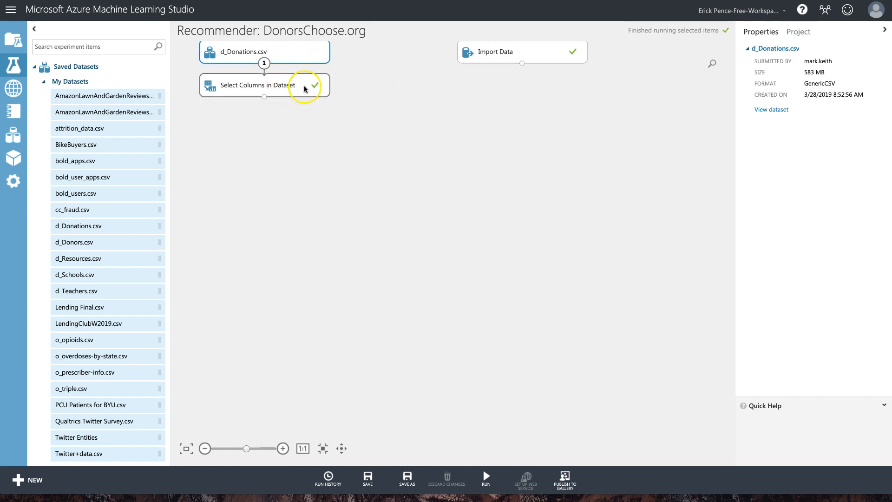
{"action": "left_click", "coordinate": [522, 52]}
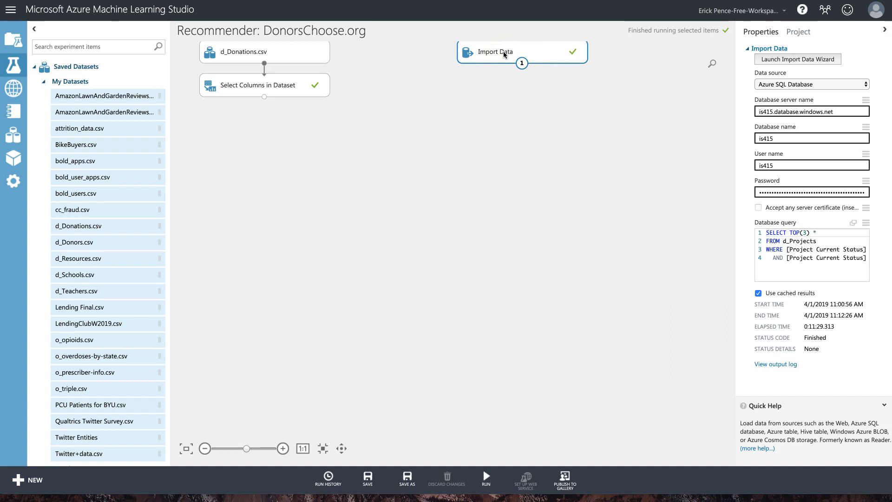
{"action": "left_click", "coordinate": [96, 47]}
Search for join and place a Join Data module below Select Columns in Dataset.
{"action": "type", "text": "join"}
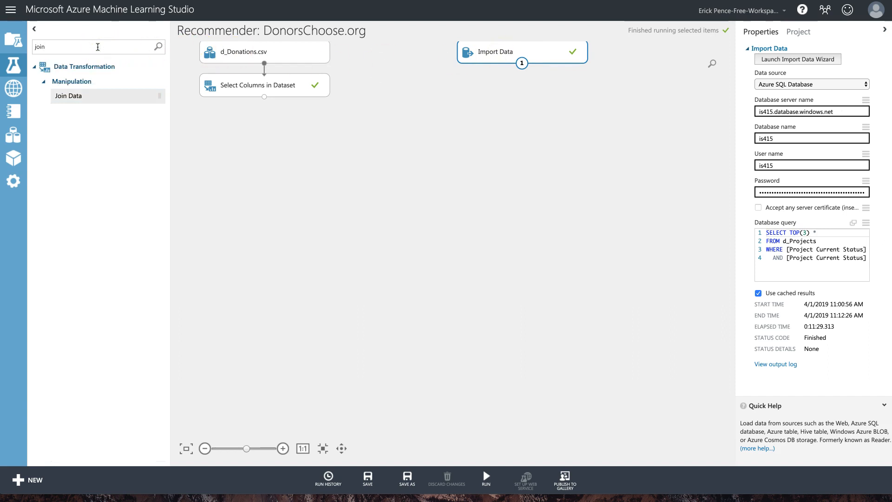
{"action": "left_click_drag", "start_coordinate": [110, 97], "coordinate": [267, 117]}
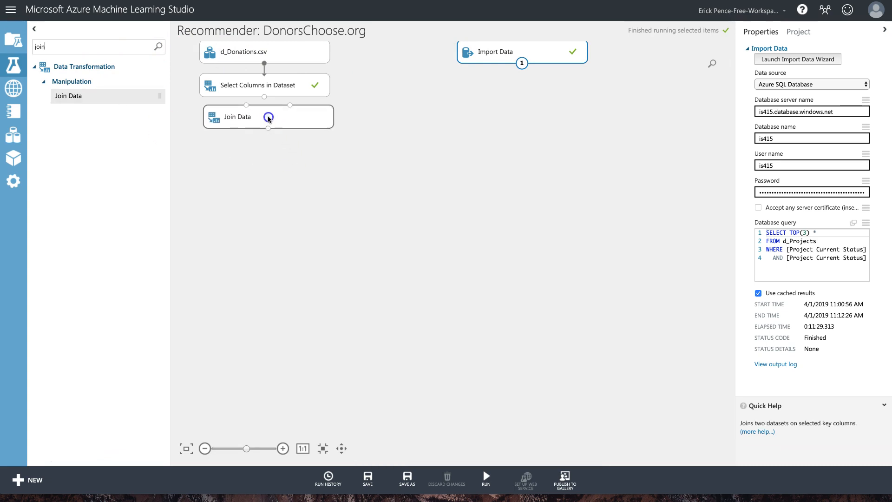
{"action": "left_click", "coordinate": [290, 86]}
Comment Select Columns in Dataset with 'user-item-rating' and its Donation column list.
{"action": "double_click", "coordinate": [289, 87]}
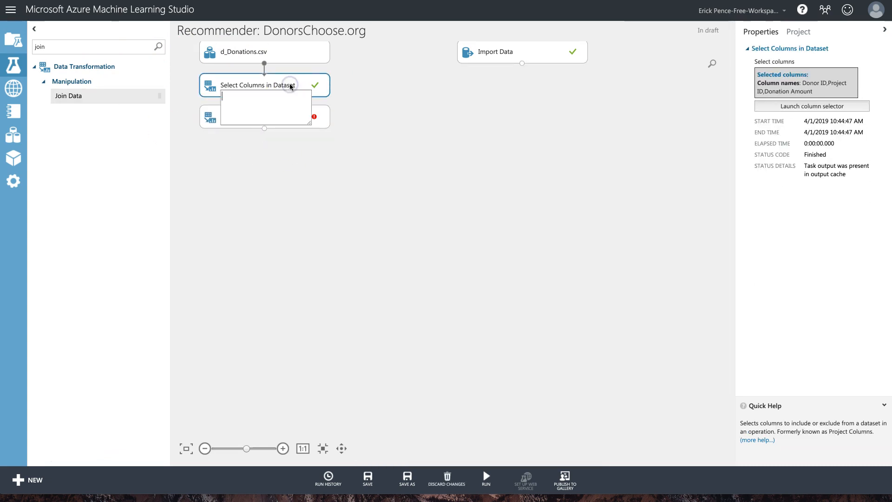
{"action": "type", "text": "user-item-rating"}
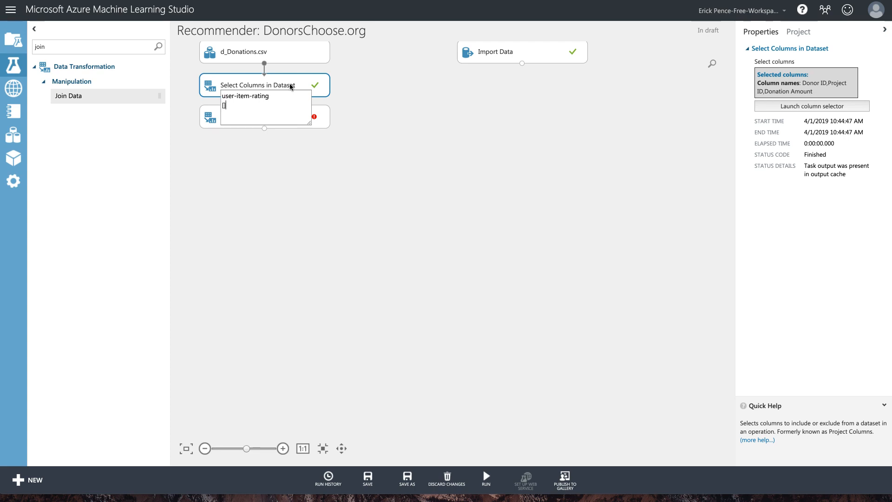
{"action": "type", "text": "[Donor ID]-[Project ID]-["}
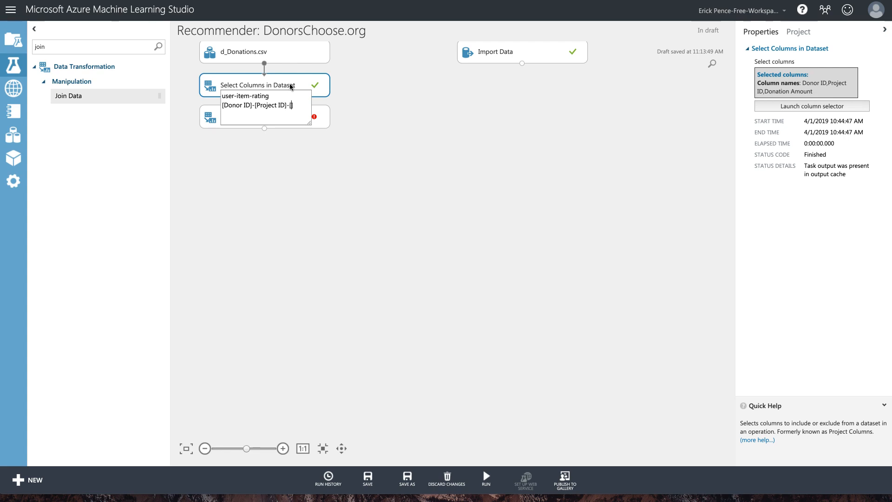
{"action": "type", "text": "onatio"}
{"action": "left_click", "coordinate": [369, 96]}
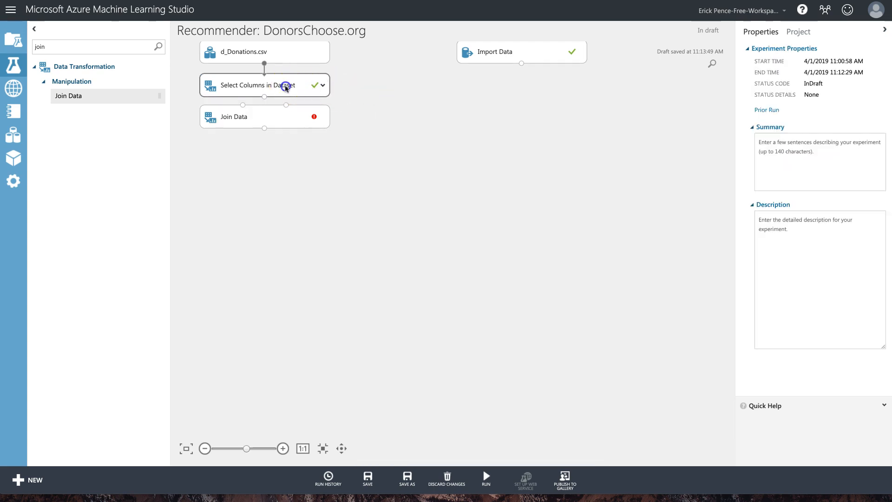
{"action": "left_click", "coordinate": [320, 88]}
{"action": "left_click", "coordinate": [324, 86]}
Move Join Data lower, wiring Select Columns to its left input and Import Data to its right.
{"action": "left_click_drag", "start_coordinate": [298, 120], "coordinate": [299, 146]}
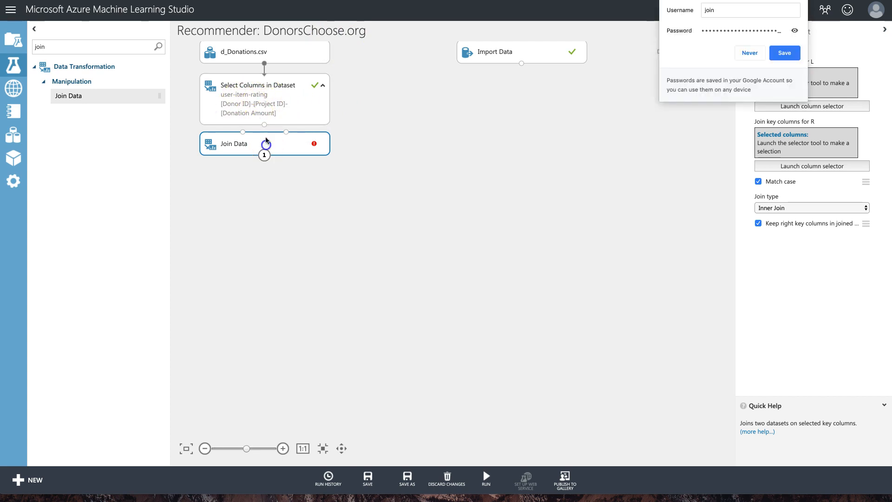
{"action": "left_click", "coordinate": [750, 53]}
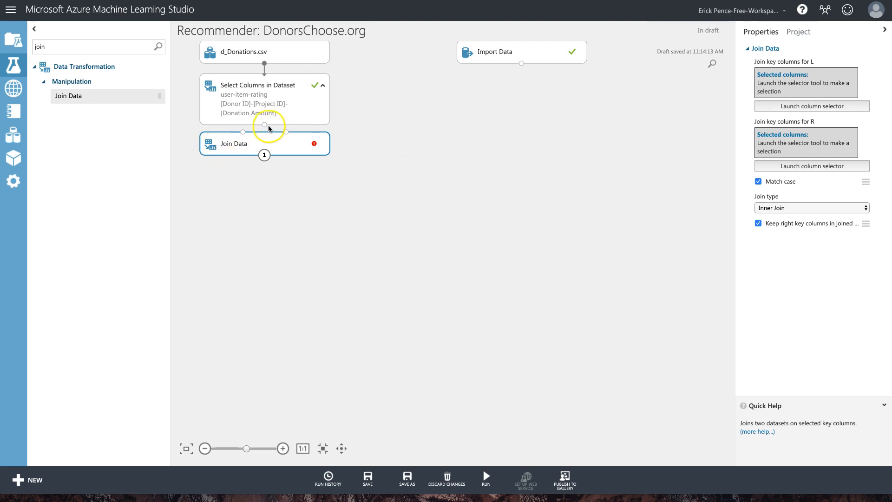
{"action": "left_click_drag", "start_coordinate": [265, 126], "coordinate": [243, 132]}
{"action": "left_click_drag", "start_coordinate": [522, 64], "coordinate": [287, 132]}
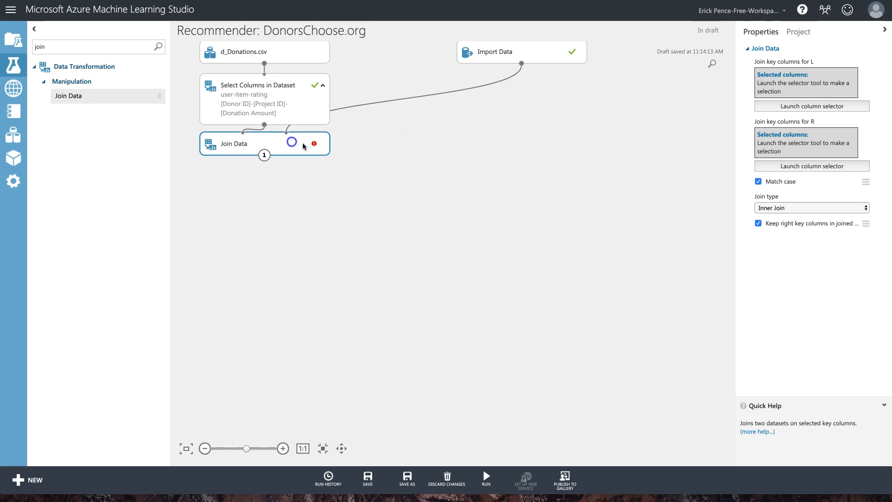
Review the Import Data database query text.
{"action": "left_click", "coordinate": [495, 55]}
{"action": "left_click", "coordinate": [812, 234]}
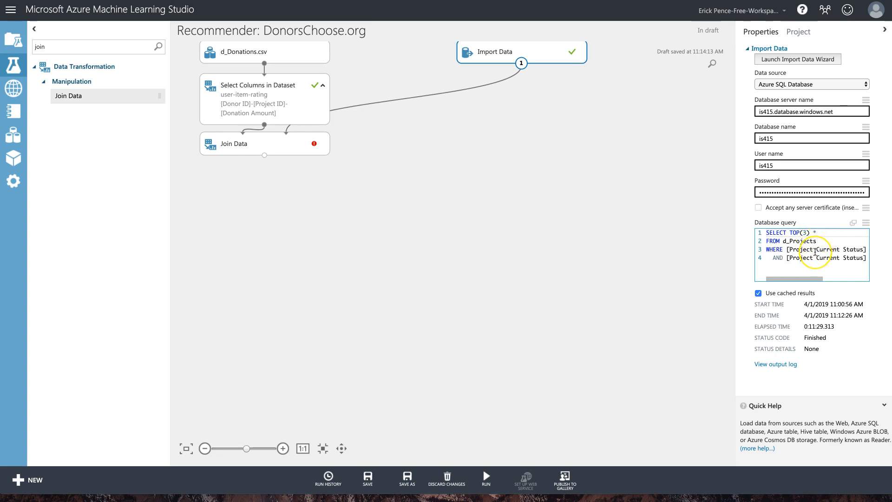
{"action": "scroll", "coordinate": [815, 252], "scroll_direction": "right", "scroll_amount": 3}
{"action": "scroll", "coordinate": [815, 252], "scroll_direction": "left", "scroll_amount": 3}
{"action": "scroll", "coordinate": [815, 252], "scroll_direction": "right", "scroll_amount": 3}
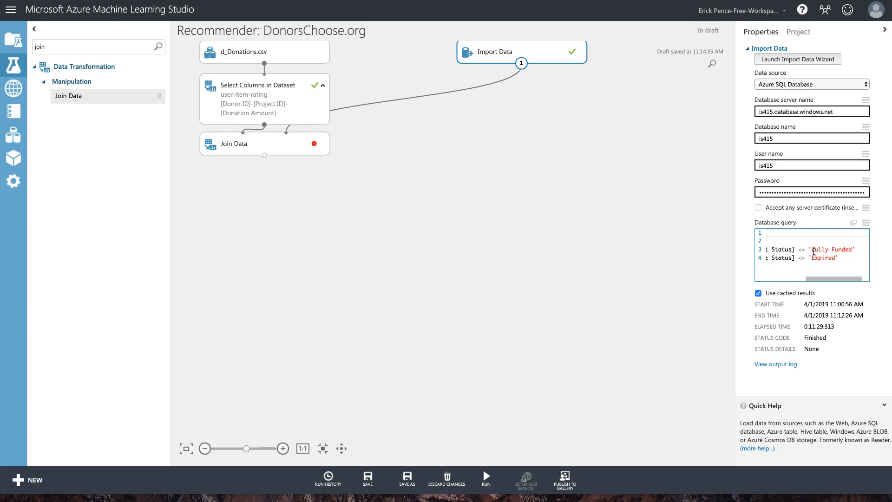
{"action": "left_click", "coordinate": [794, 259]}
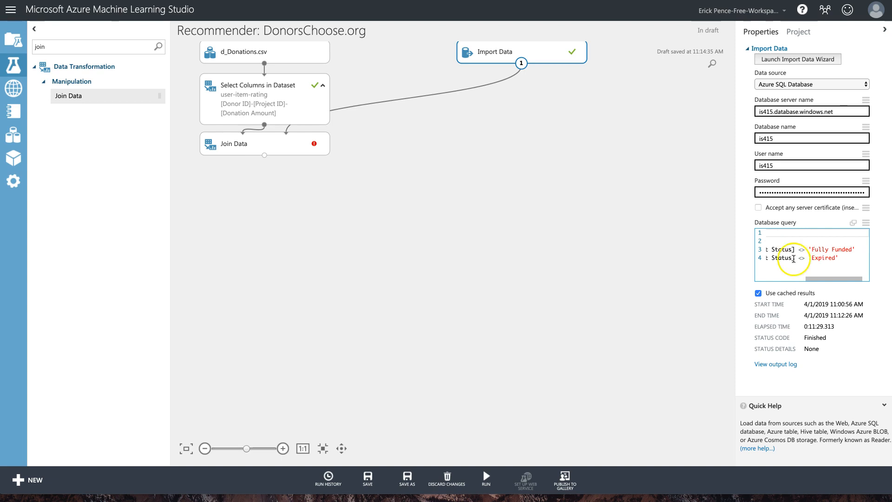
{"action": "left_click", "coordinate": [281, 144]}
Pick Project ID in the column selector for Join Data's left key, then its right key.
{"action": "left_click", "coordinate": [825, 106]}
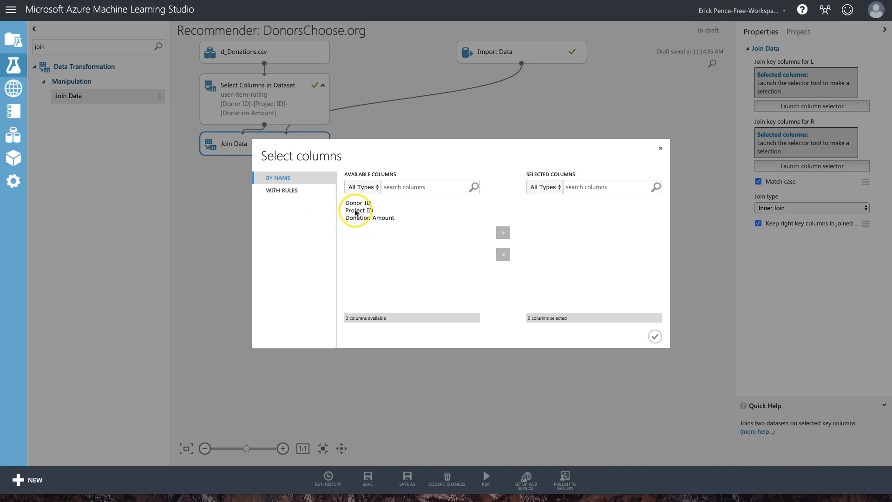
{"action": "left_click", "coordinate": [357, 212]}
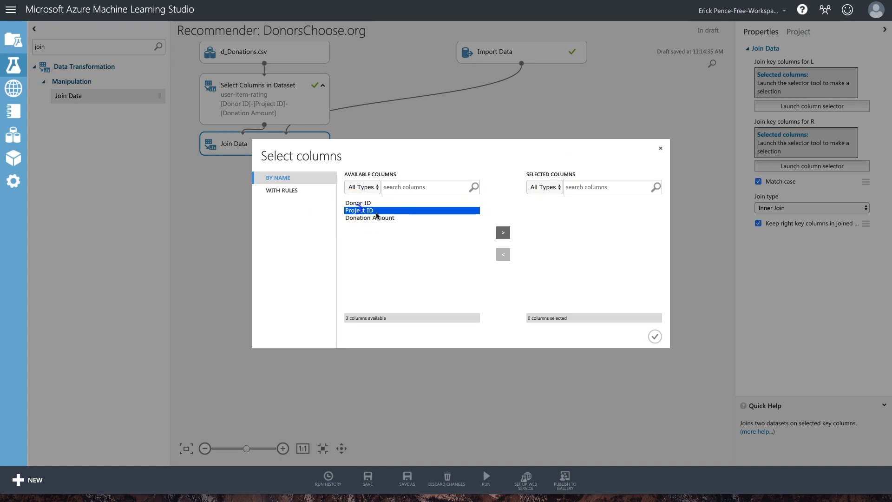
{"action": "left_click", "coordinate": [503, 232]}
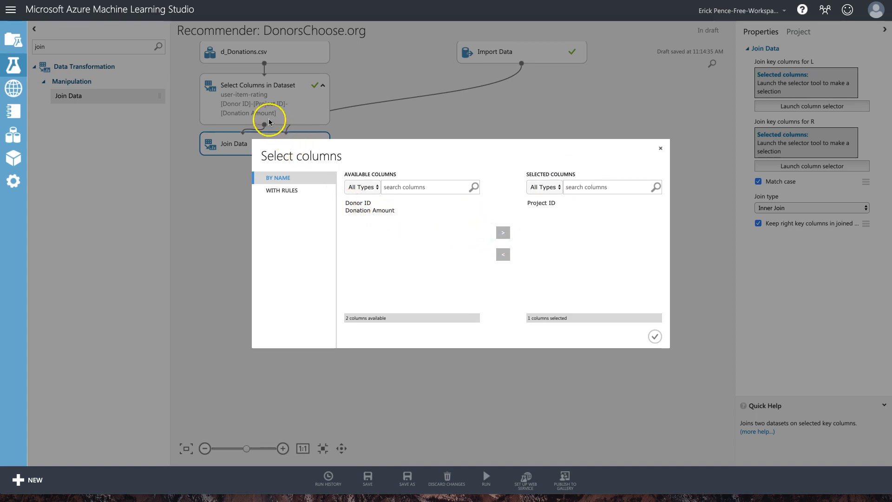
{"action": "left_click", "coordinate": [655, 335]}
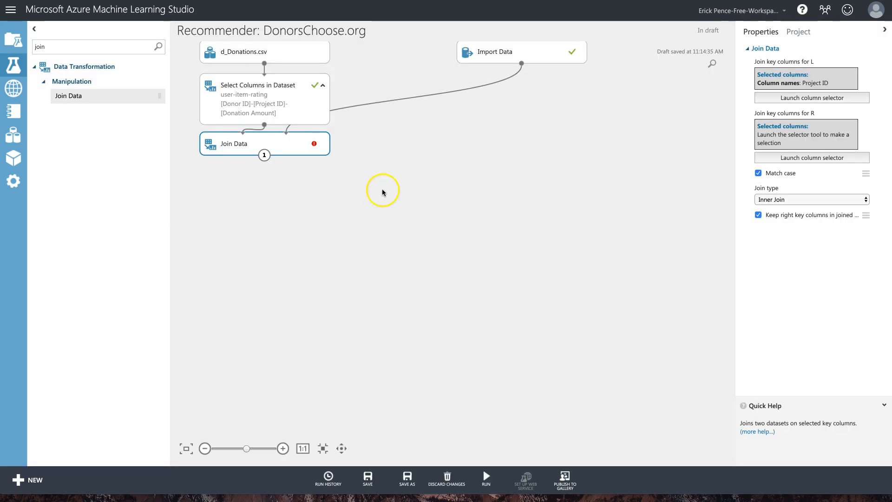
{"action": "left_click", "coordinate": [830, 158]}
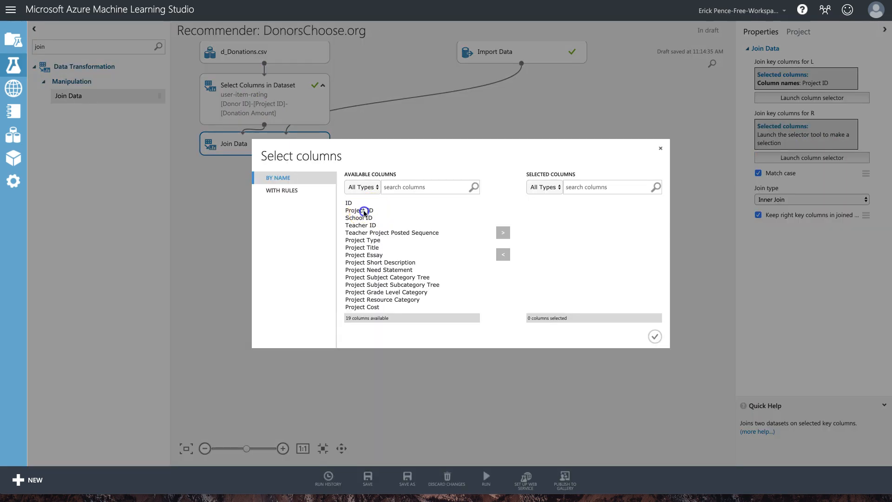
{"action": "left_click", "coordinate": [364, 210]}
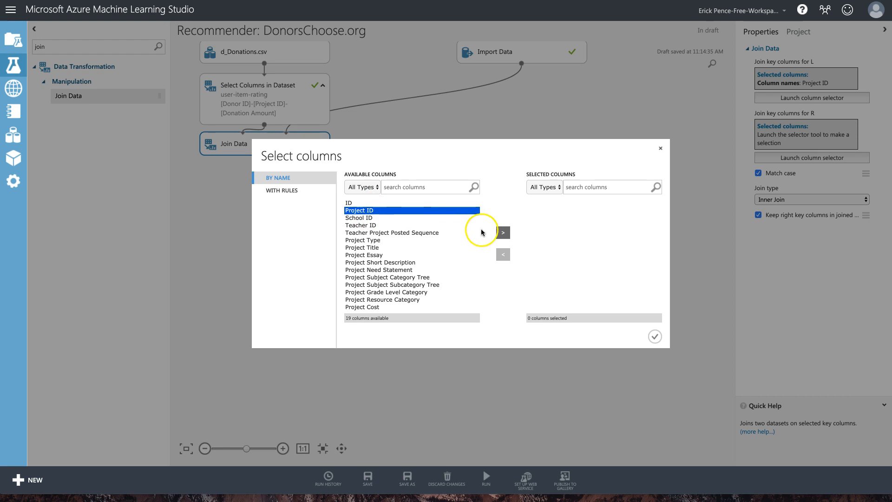
{"action": "left_click", "coordinate": [503, 233]}
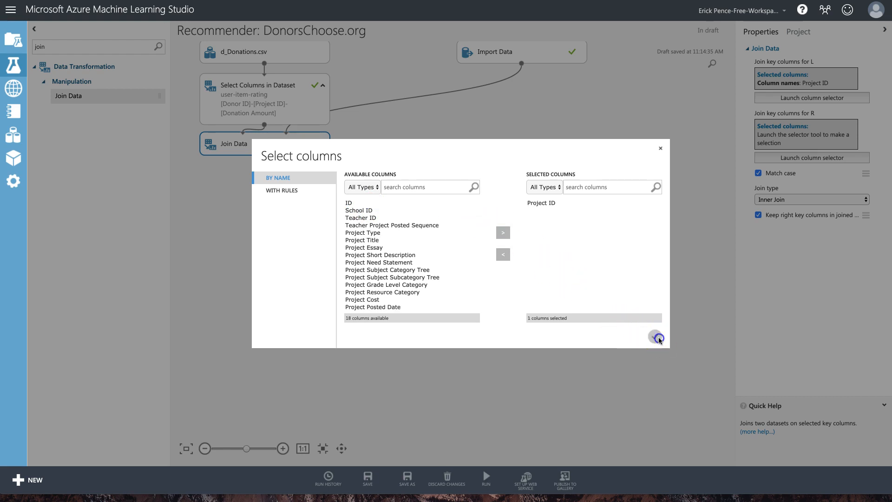
{"action": "left_click", "coordinate": [655, 336]}
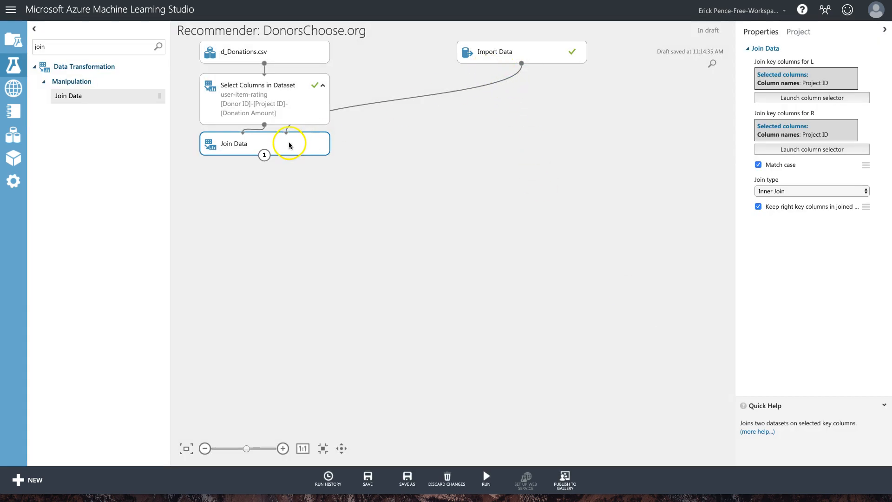
{"action": "left_click", "coordinate": [489, 53]}
Remove TOP(3) and the Fully Funded/Expired conditions from the Import Data query, leaving = 'Live', and run.
{"action": "left_click", "coordinate": [810, 279]}
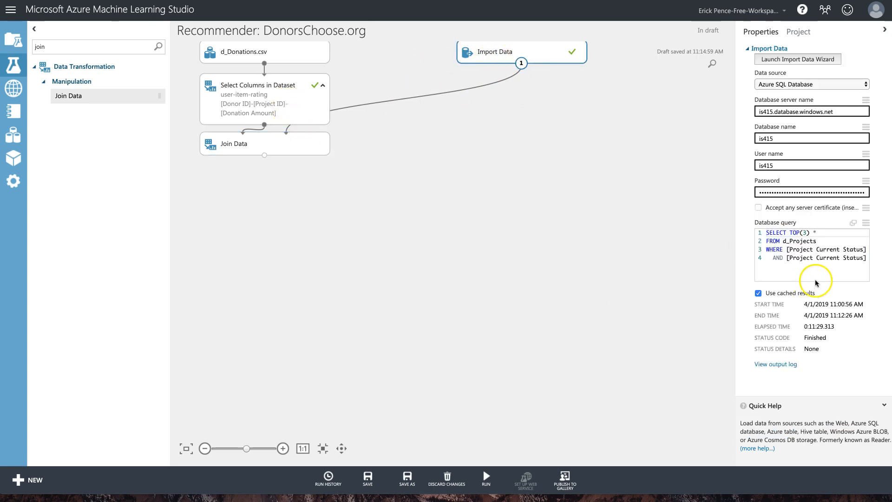
{"action": "left_click", "coordinate": [797, 259]}
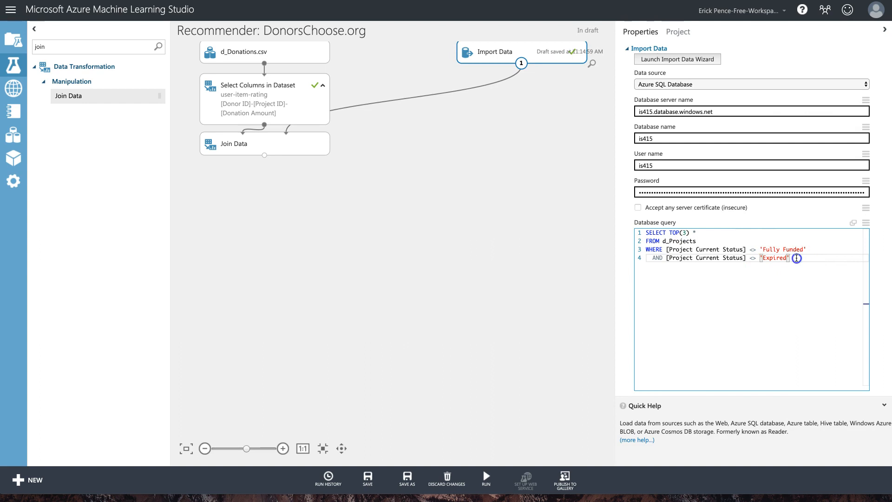
{"action": "left_click_drag", "start_coordinate": [793, 258], "coordinate": [754, 250]}
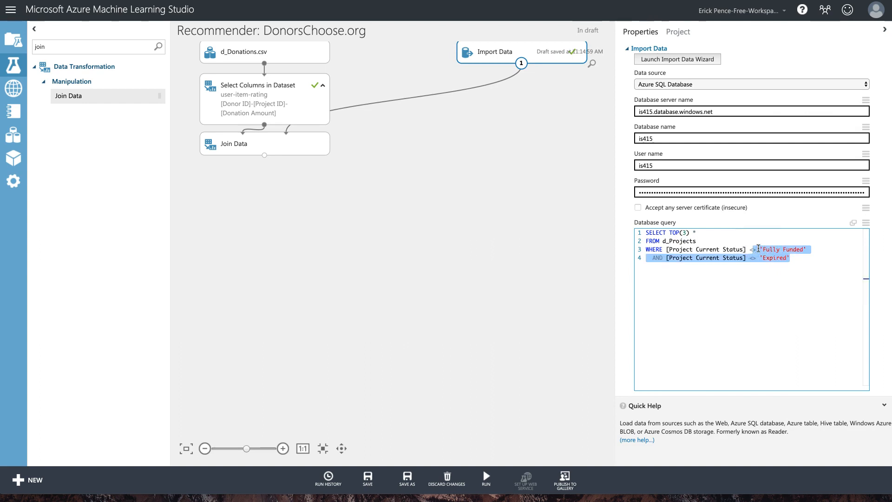
{"action": "key", "text": "BackSpace"}
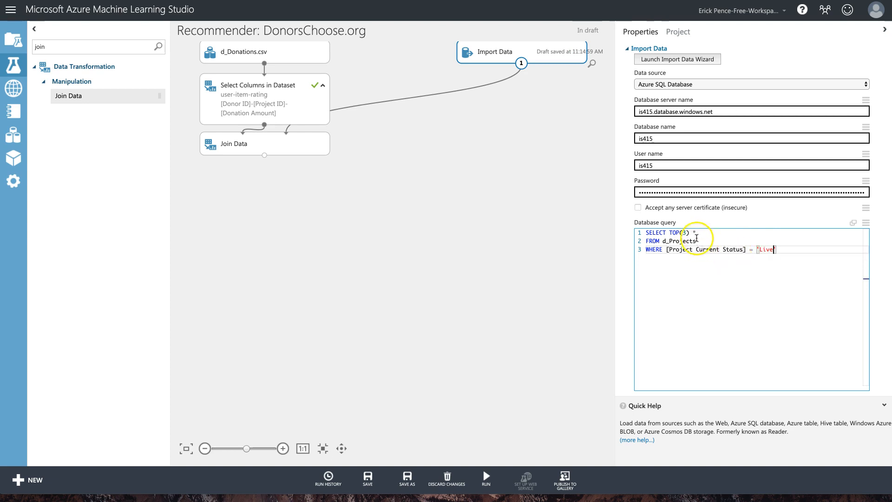
{"action": "left_click_drag", "start_coordinate": [693, 233], "coordinate": [675, 234]}
{"action": "key", "text": "BackSpace"}
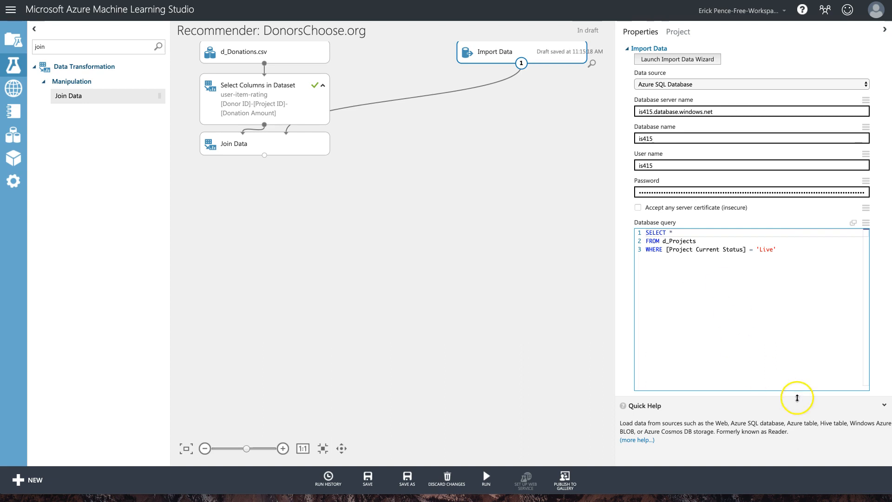
{"action": "left_click", "coordinate": [884, 402]}
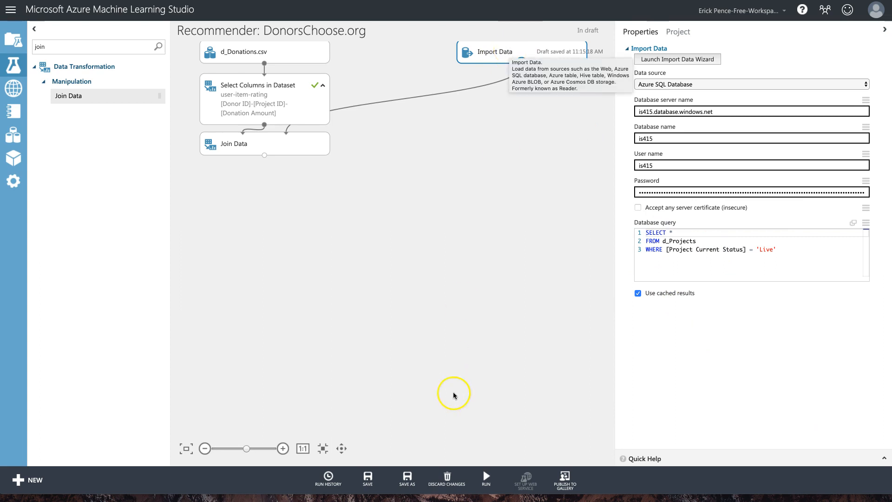
{"action": "left_click", "coordinate": [485, 460]}
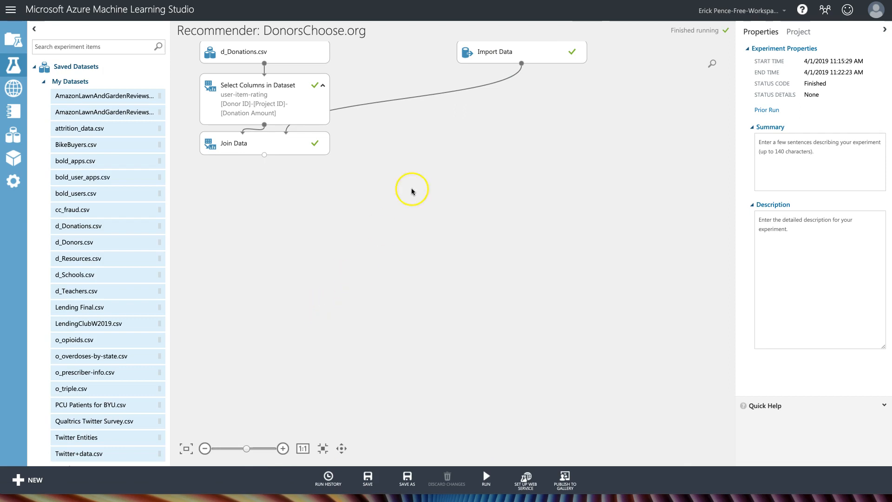
Visualize Join Data's results dataset of donations joined with Live projects.
{"action": "left_click", "coordinate": [290, 144]}
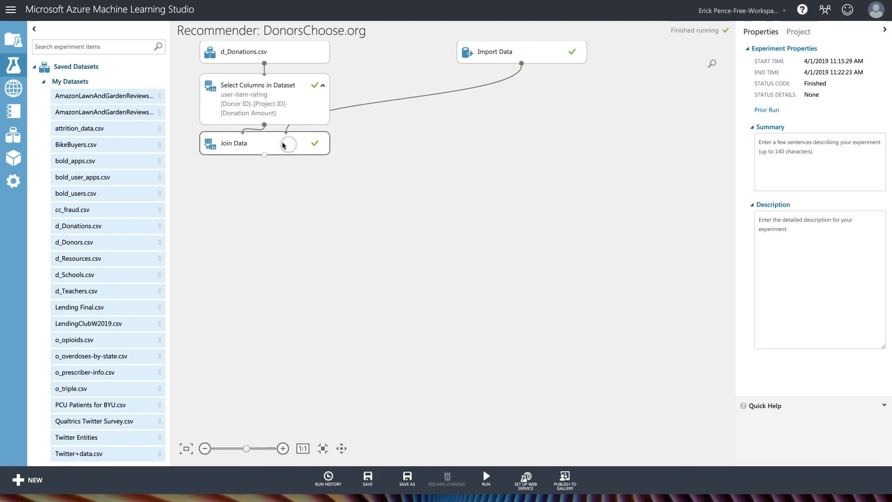
{"action": "right_click", "coordinate": [299, 144]}
{"action": "mouse_move", "coordinate": [358, 217]}
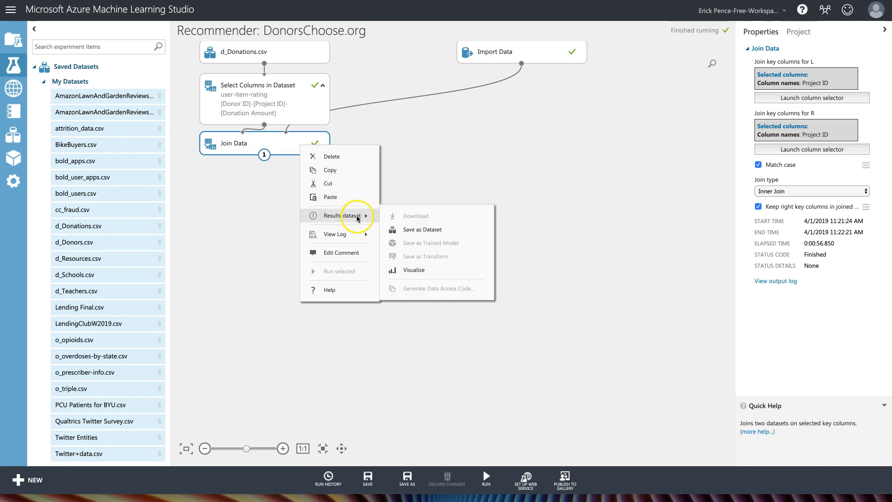
{"action": "left_click", "coordinate": [415, 270]}
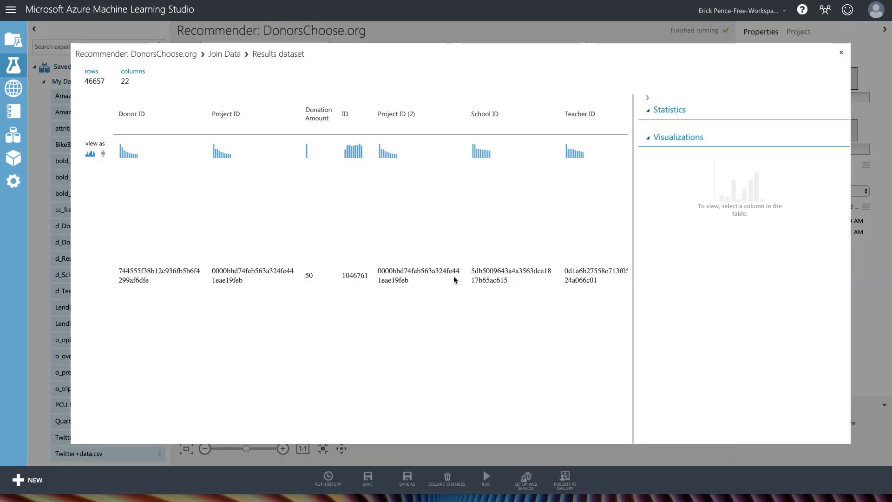
{"action": "left_click", "coordinate": [446, 268]}
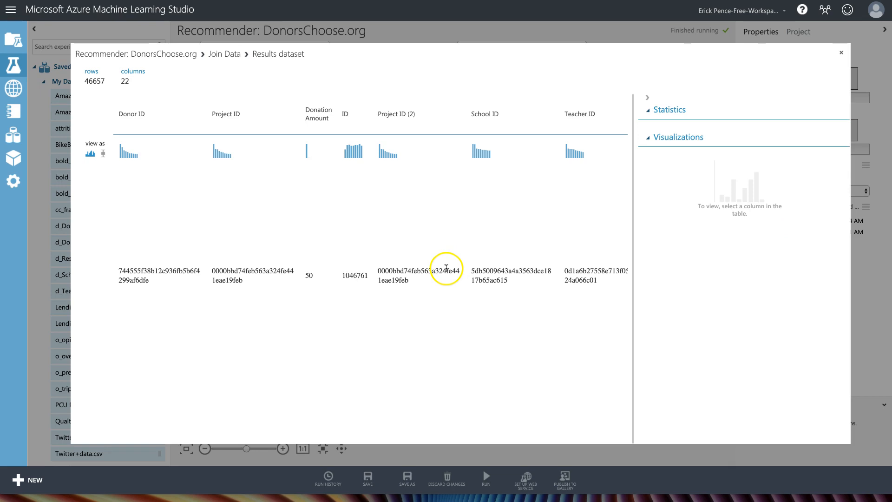
{"action": "scroll", "coordinate": [244, 249], "scroll_direction": "down", "scroll_amount": 3}
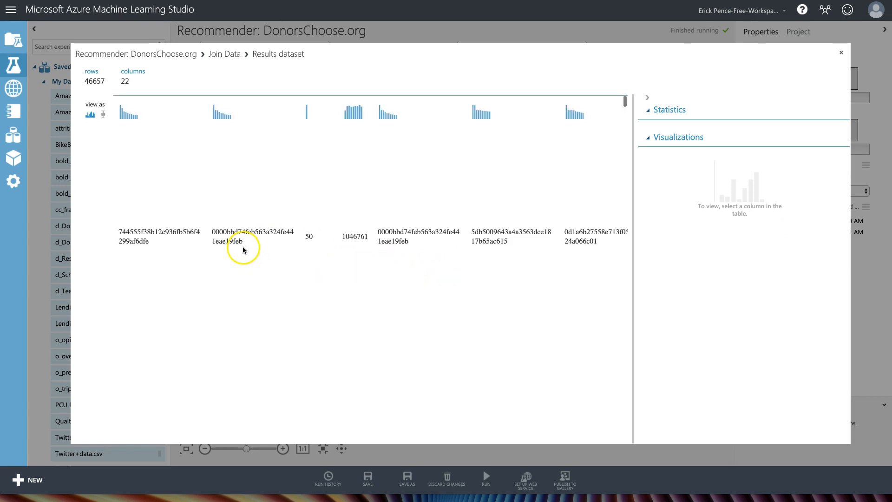
{"action": "scroll", "coordinate": [244, 250], "scroll_direction": "up", "scroll_amount": 5}
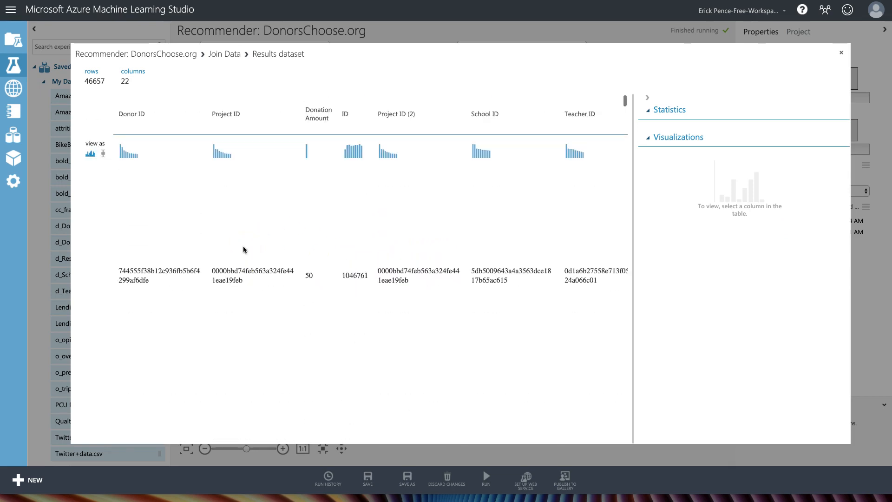
{"action": "scroll", "coordinate": [244, 250], "scroll_direction": "right", "scroll_amount": 1}
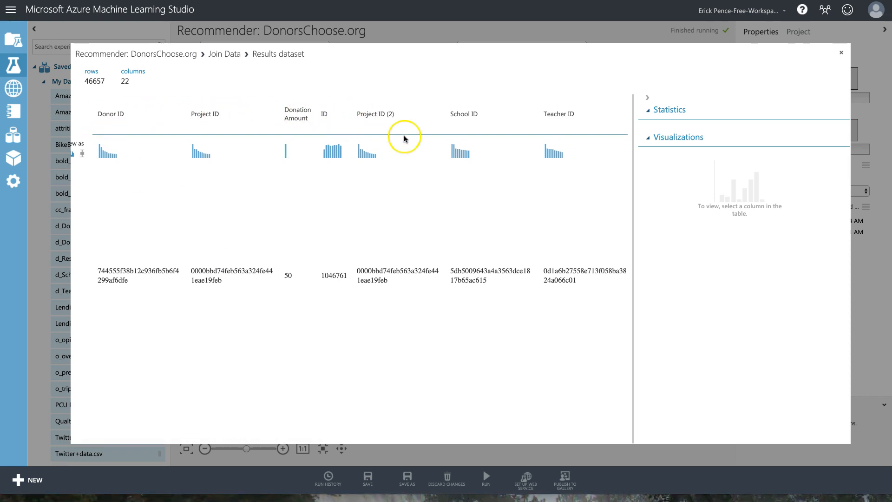
{"action": "scroll", "coordinate": [403, 137], "scroll_direction": "right", "scroll_amount": 10}
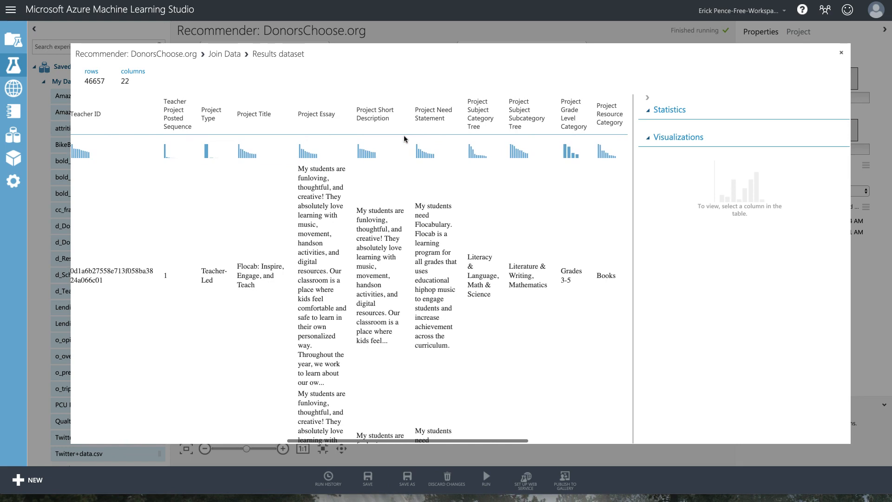
{"action": "scroll", "coordinate": [403, 138], "scroll_direction": "right", "scroll_amount": 5}
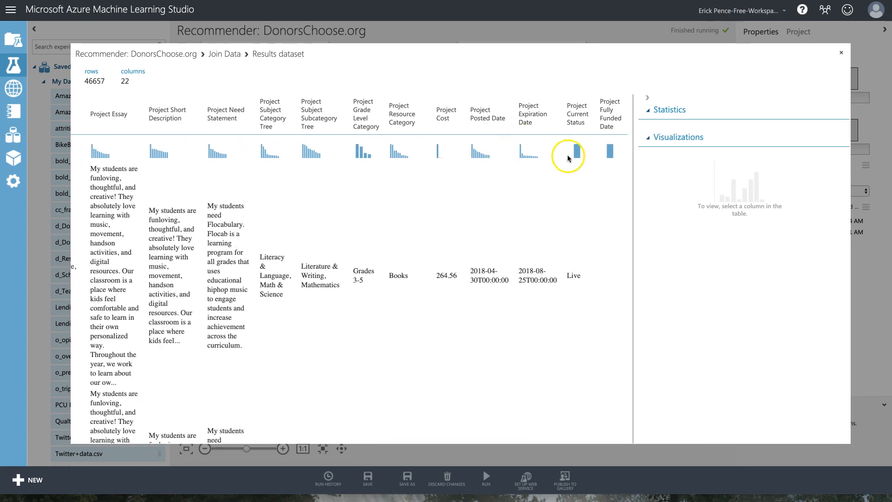
{"action": "scroll", "coordinate": [576, 340], "scroll_direction": "down", "scroll_amount": 4}
{"action": "scroll", "coordinate": [576, 340], "scroll_direction": "down", "scroll_amount": 10}
{"action": "left_click_drag", "start_coordinate": [625, 142], "coordinate": [620, 96]}
{"action": "scroll", "coordinate": [398, 194], "scroll_direction": "left", "scroll_amount": 10}
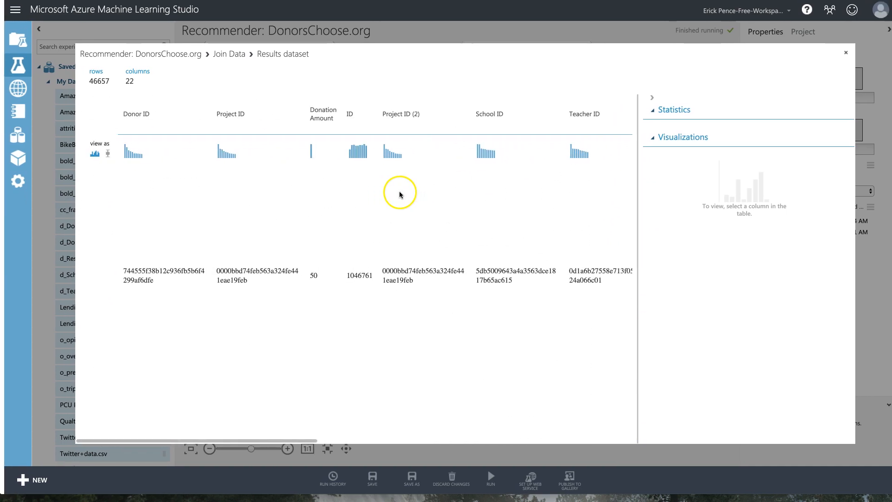
{"action": "left_click_drag", "start_coordinate": [126, 270], "coordinate": [180, 272]}
{"action": "left_click_drag", "start_coordinate": [245, 271], "coordinate": [248, 271]}
{"action": "left_click", "coordinate": [308, 276]}
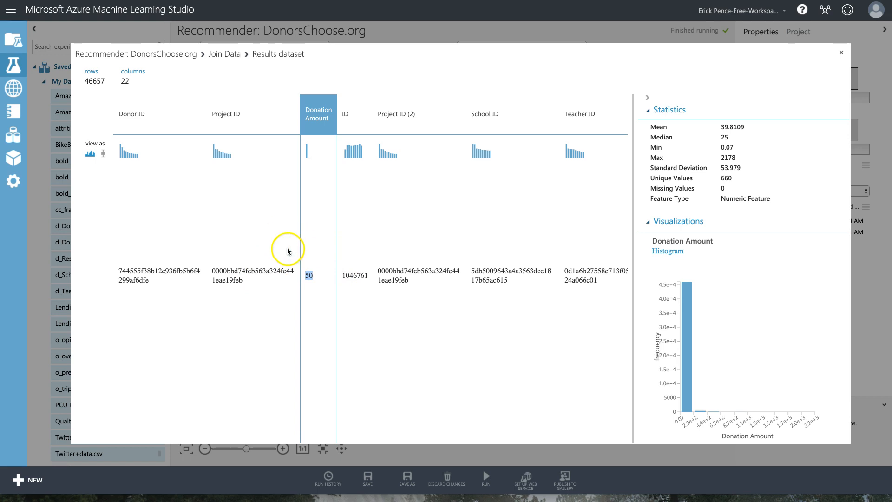
{"action": "left_click", "coordinate": [842, 53]}
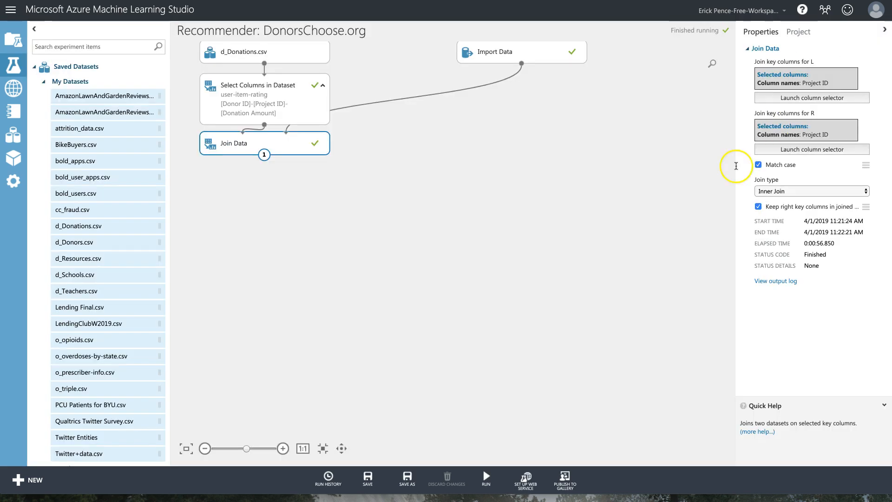
{"action": "left_click_drag", "start_coordinate": [271, 101], "coordinate": [269, 240]}
Connect d_Donations.csv directly into Join Data's left input and move Select Columns under Join Data.
{"action": "left_click_drag", "start_coordinate": [273, 141], "coordinate": [273, 93]}
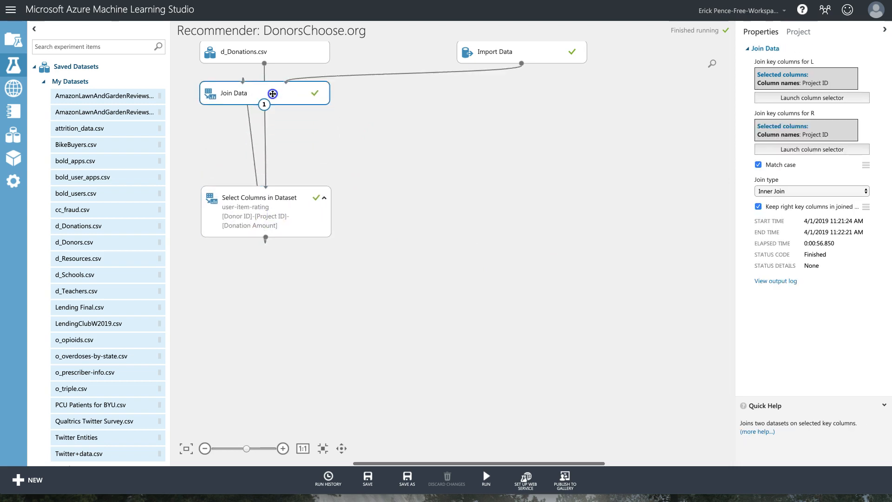
{"action": "left_click_drag", "start_coordinate": [264, 63], "coordinate": [255, 107]}
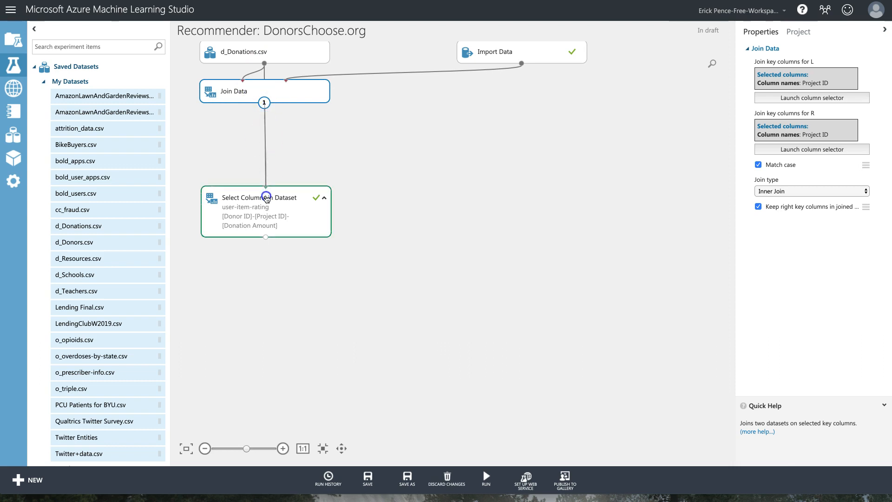
{"action": "left_click_drag", "start_coordinate": [279, 199], "coordinate": [277, 129]}
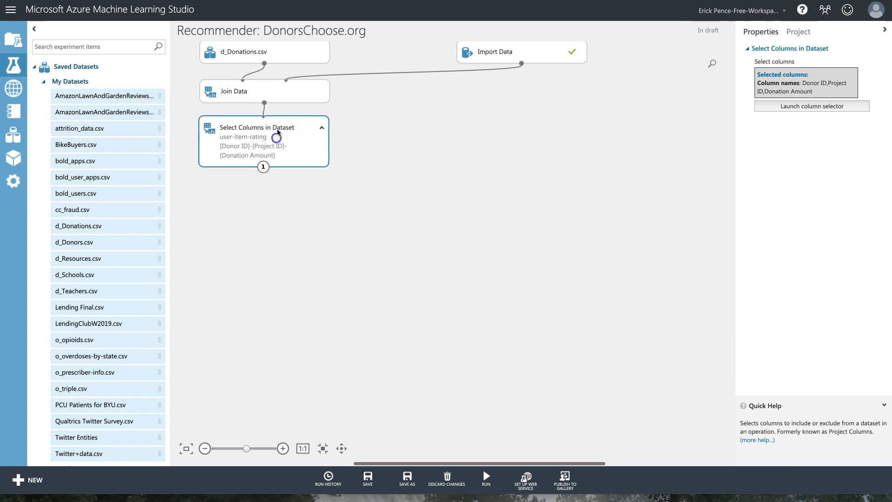
Tidy the positions of d_Donations.csv, Join Data, Select Columns and Import Data on the canvas.
{"action": "left_click", "coordinate": [276, 65]}
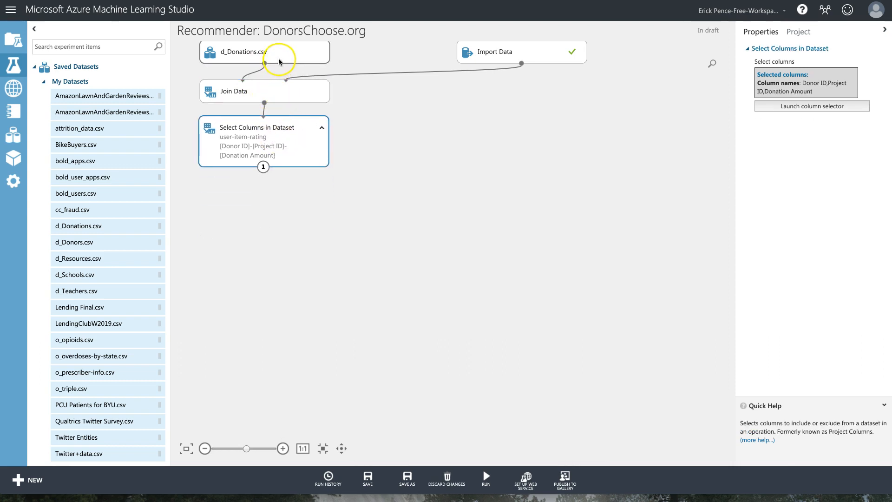
{"action": "left_click_drag", "start_coordinate": [278, 58], "coordinate": [278, 64]}
{"action": "left_click_drag", "start_coordinate": [289, 137], "coordinate": [289, 134]}
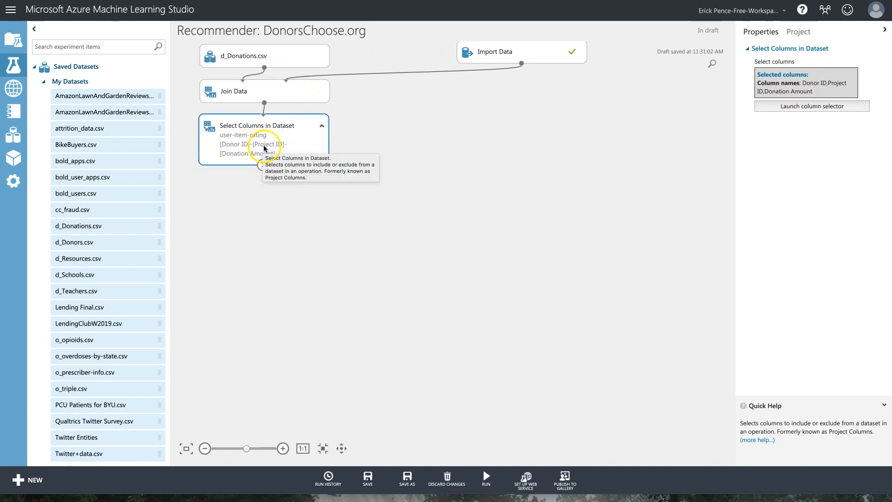
{"action": "left_click_drag", "start_coordinate": [250, 90], "coordinate": [252, 85]}
{"action": "left_click_drag", "start_coordinate": [267, 137], "coordinate": [269, 130]}
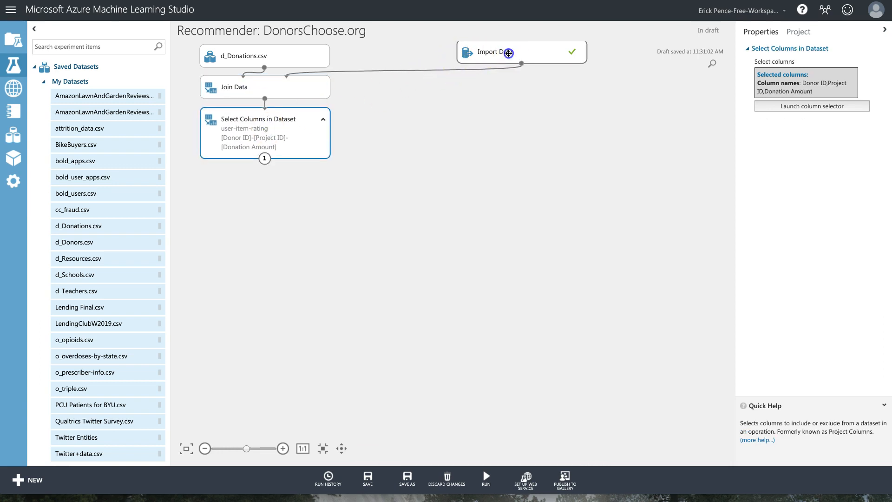
{"action": "left_click_drag", "start_coordinate": [508, 52], "coordinate": [508, 56]}
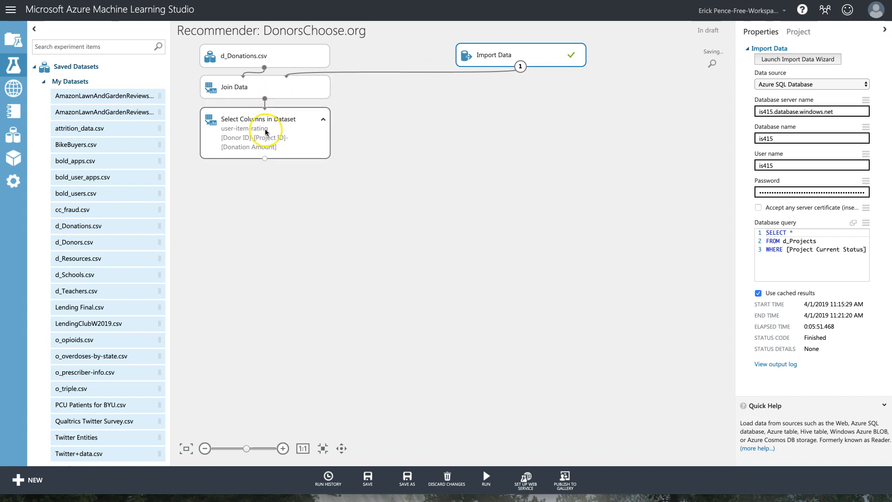
{"action": "left_click_drag", "start_coordinate": [259, 135], "coordinate": [260, 134]}
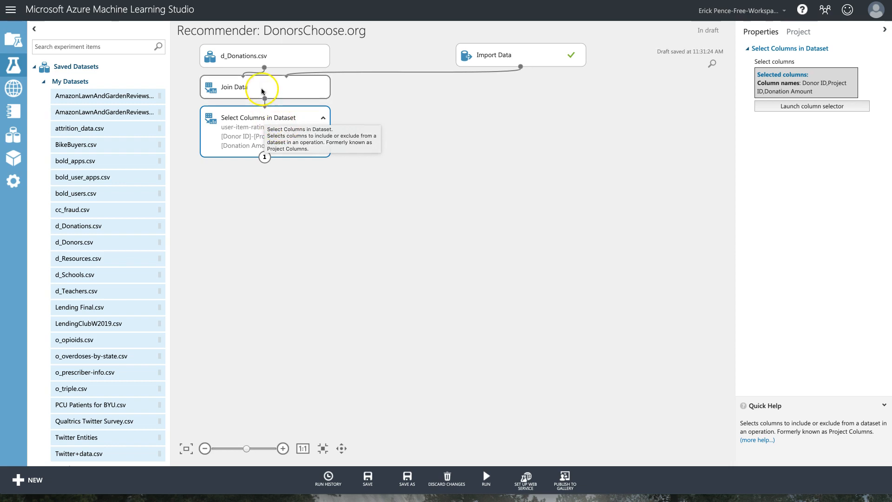
{"action": "scroll", "coordinate": [264, 89], "scroll_direction": "up", "scroll_amount": 1}
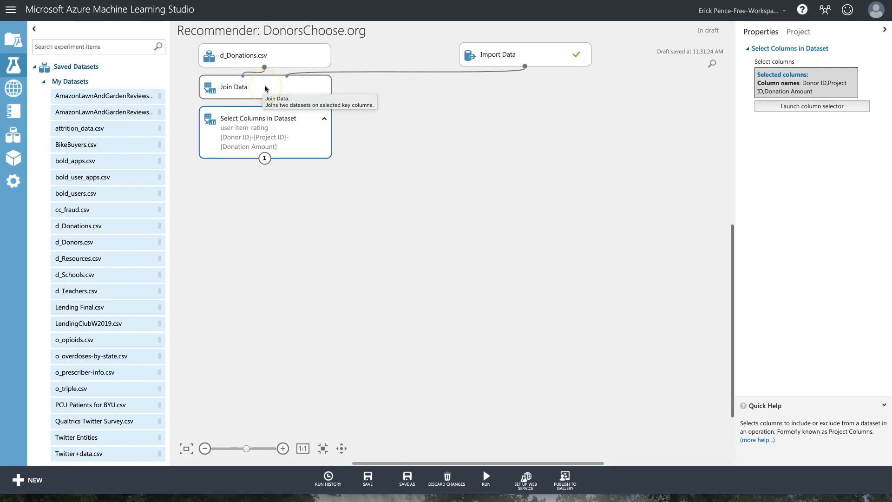
Add an Apply SQL Transformation module below Select Columns in Dataset.
{"action": "left_click", "coordinate": [93, 47]}
{"action": "type", "text": "sp"}
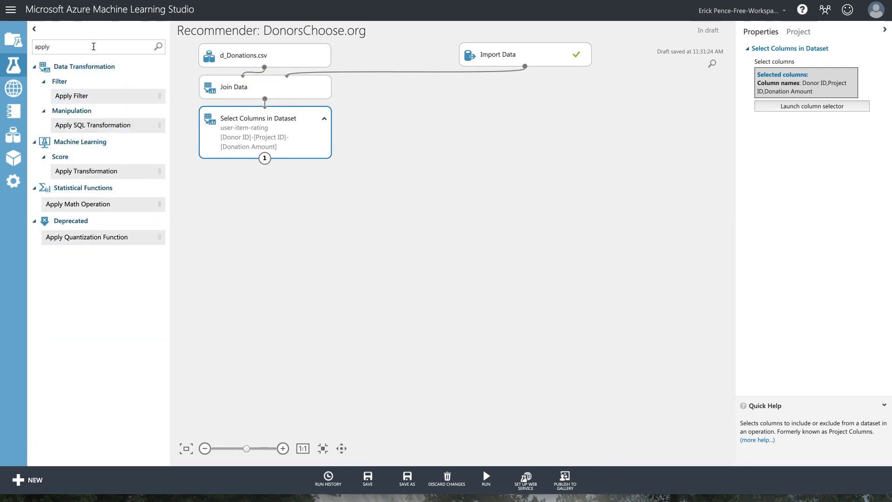
{"action": "left_click_drag", "start_coordinate": [91, 126], "coordinate": [232, 169]}
{"action": "left_click", "coordinate": [265, 180]}
Split the SQL script so 'from t1;' sits on its own line after 'select'.
{"action": "left_click", "coordinate": [861, 80]}
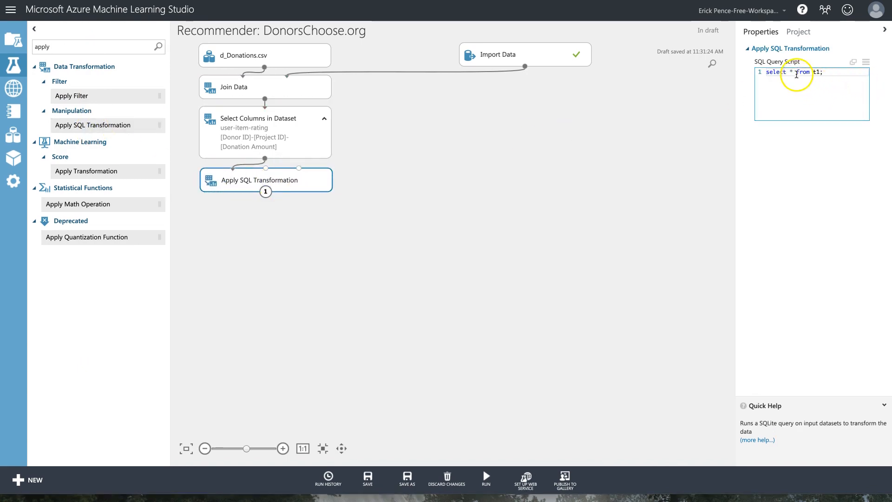
{"action": "key", "text": "Return"}
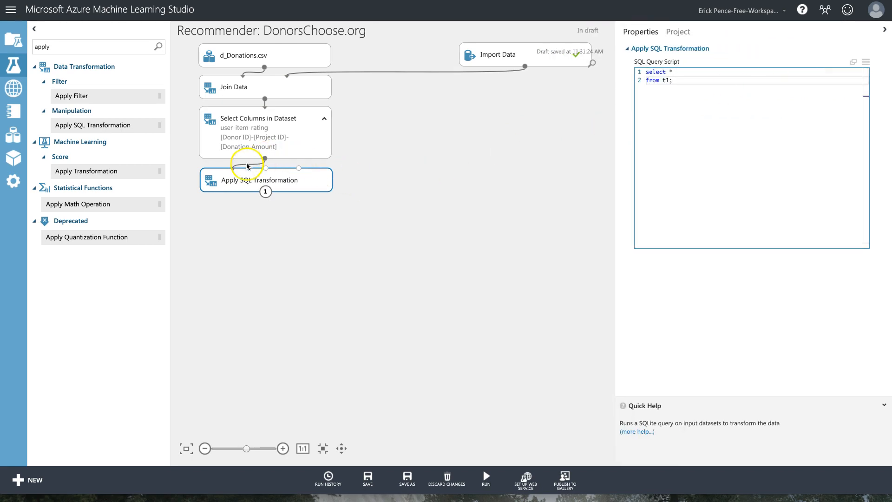
{"action": "double_click", "coordinate": [666, 80]}
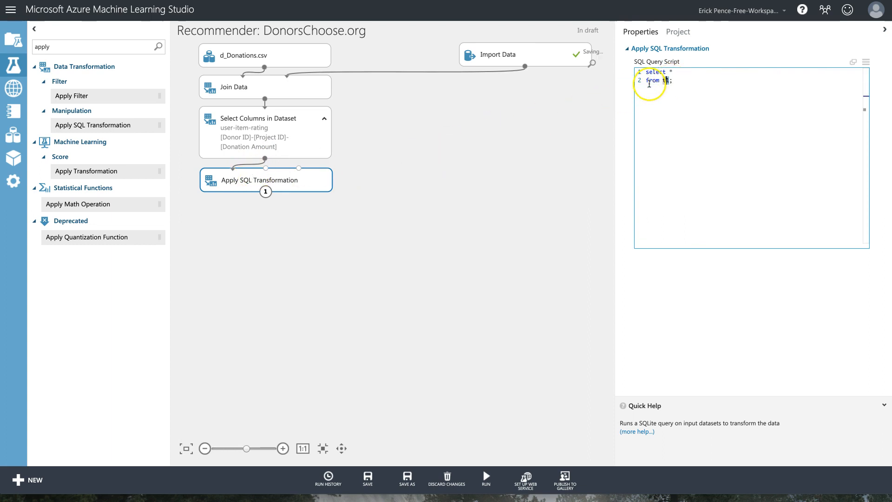
{"action": "left_click", "coordinate": [680, 72]}
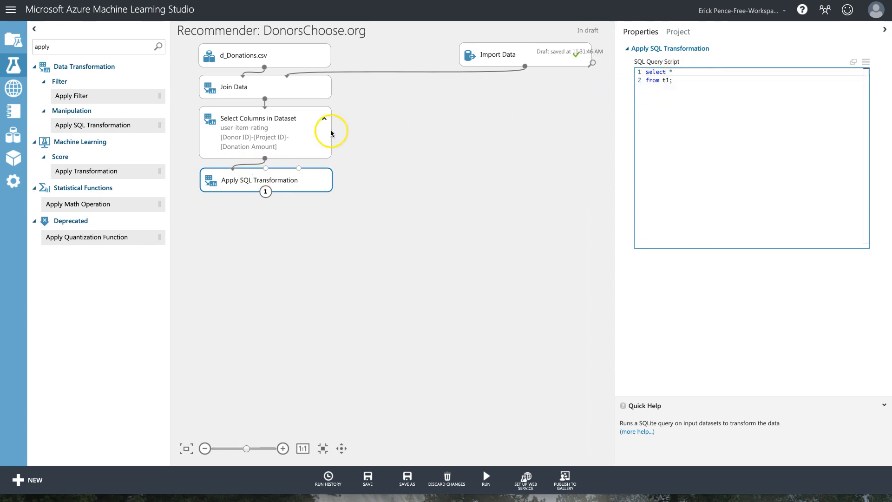
{"action": "left_click", "coordinate": [293, 128]}
{"action": "left_click", "coordinate": [297, 180]}
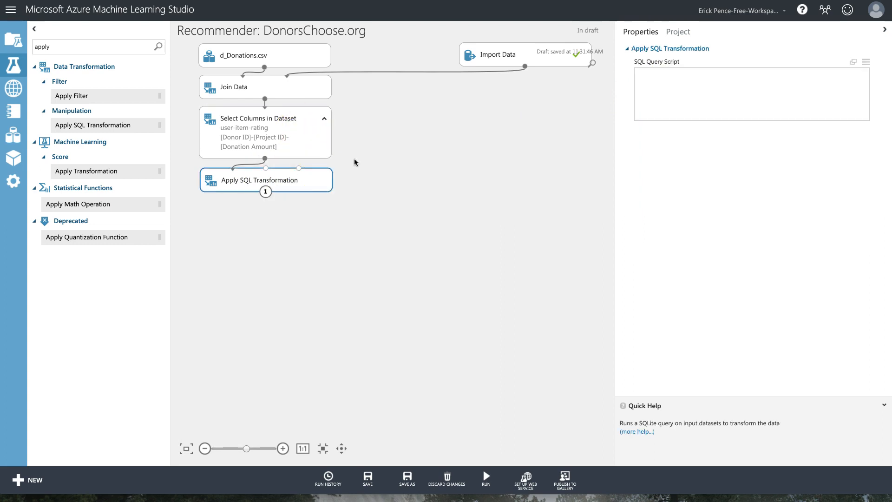
{"action": "left_click", "coordinate": [685, 72]}
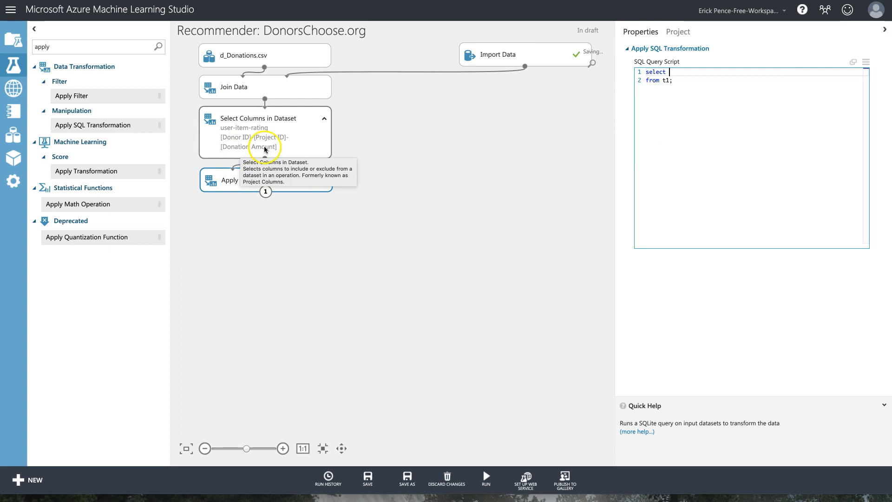
Delete the Select Columns module and connect Join Data directly to Apply SQL Transformation.
{"action": "left_click", "coordinate": [274, 129]}
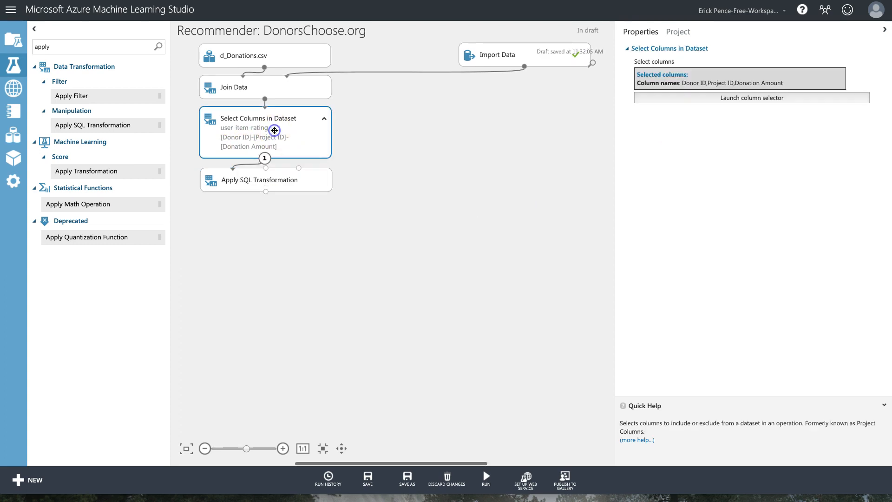
{"action": "right_click", "coordinate": [274, 130]}
{"action": "left_click", "coordinate": [300, 142]}
{"action": "mouse_move", "coordinate": [260, 179]}
{"action": "left_mouse_down"}
{"action": "mouse_move", "coordinate": [265, 119]}
{"action": "mouse_move", "coordinate": [233, 108]}
{"action": "left_mouse_up"}
{"action": "left_click", "coordinate": [703, 72]}
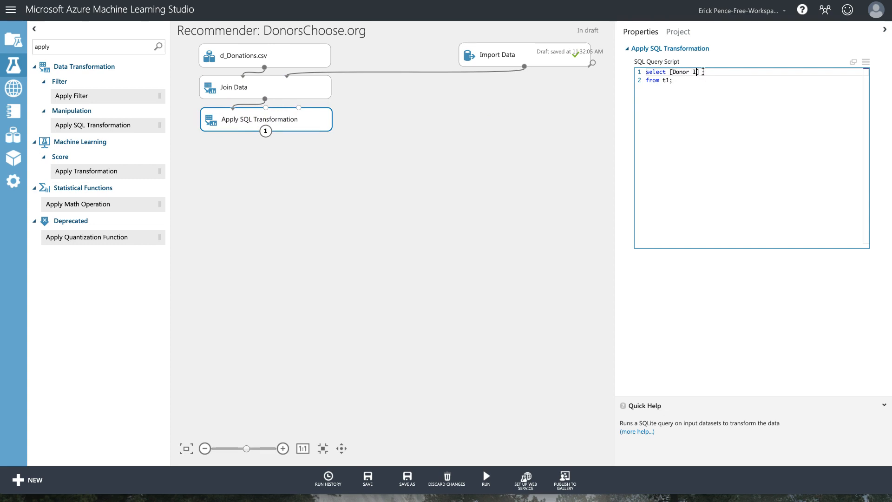
Write the SQL select line as [Donor ID], [Project ID], SUM([Donation Amount]) from t1.
{"action": "type", "text": "]"}
{"action": "type", "text": ", [Project ID], SUM([Donation Amount"}
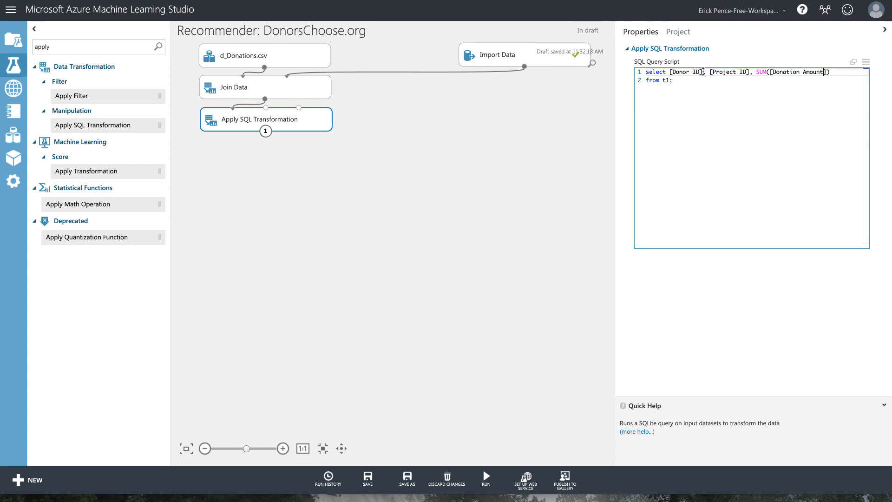
{"action": "key", "text": "Down"}
{"action": "key", "text": "Left"}
{"action": "key", "text": "Return"}
{"action": "key", "text": "Return"}
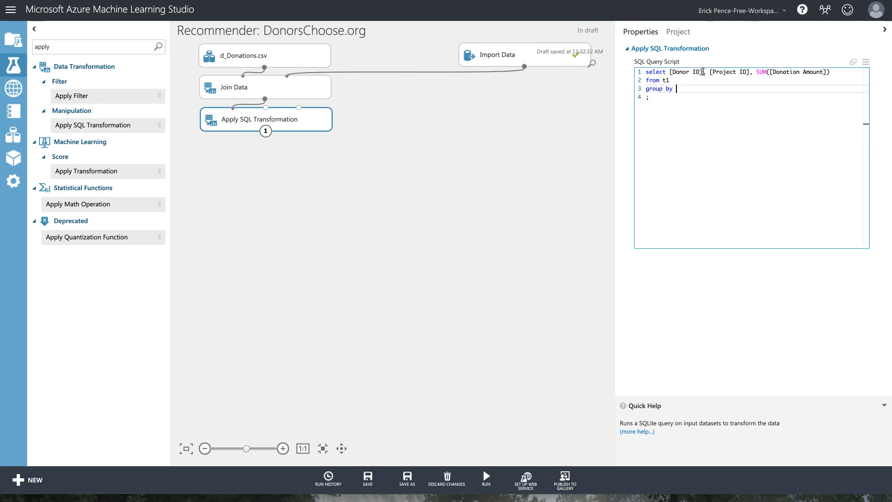
{"action": "key", "text": "Up"}
{"action": "key", "text": "Up"}
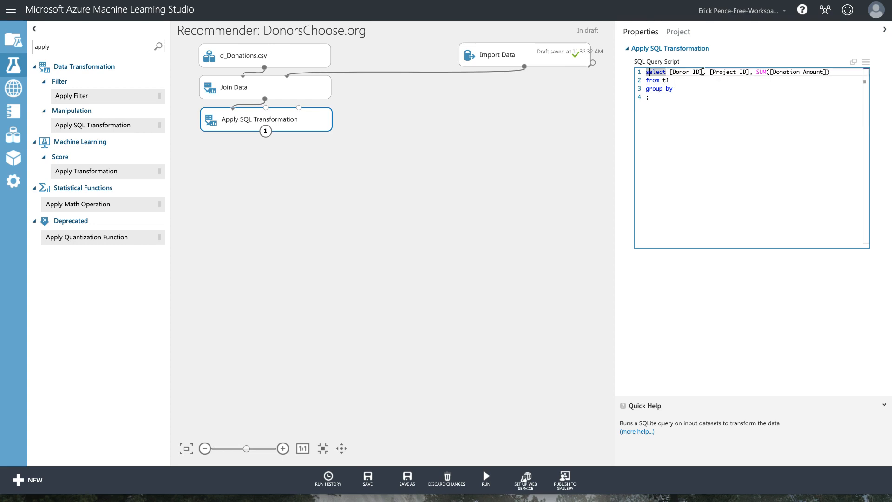
{"action": "key", "text": "Right"}
{"action": "key", "text": "Right"}
{"action": "key", "text": "shift+Right"}
{"action": "key", "text": "shift+Right"}
{"action": "key", "text": "shift+Right"}
{"action": "key", "text": "shift+Right"}
{"action": "key", "text": "shift+Right"}
{"action": "key", "text": "shift+Right"}
{"action": "key", "text": "shift+Right"}
{"action": "key", "text": "shift+Right"}
{"action": "key", "text": "shift+Right"}
{"action": "key", "text": "shift+Right"}
{"action": "key", "text": "shift+Right"}
{"action": "key", "text": "shift+Right"}
{"action": "key", "text": "shift+Right"}
{"action": "key", "text": "shift+Right"}
{"action": "key", "text": "shift+Right"}
{"action": "key", "text": "shift+Right"}
{"action": "key", "text": "shift+Right"}
{"action": "key", "text": "shift+Right"}
{"action": "key", "text": "shift+Right"}
{"action": "key", "text": "shift+Right"}
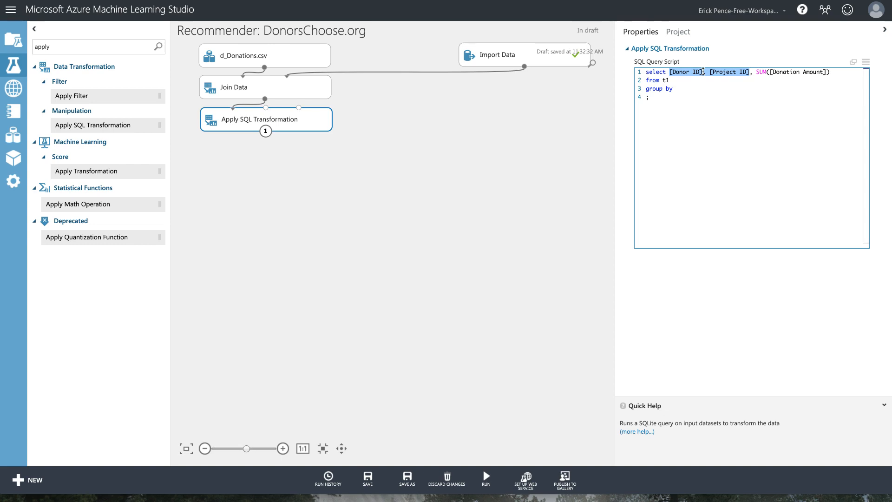
{"action": "type", "text": "c"}
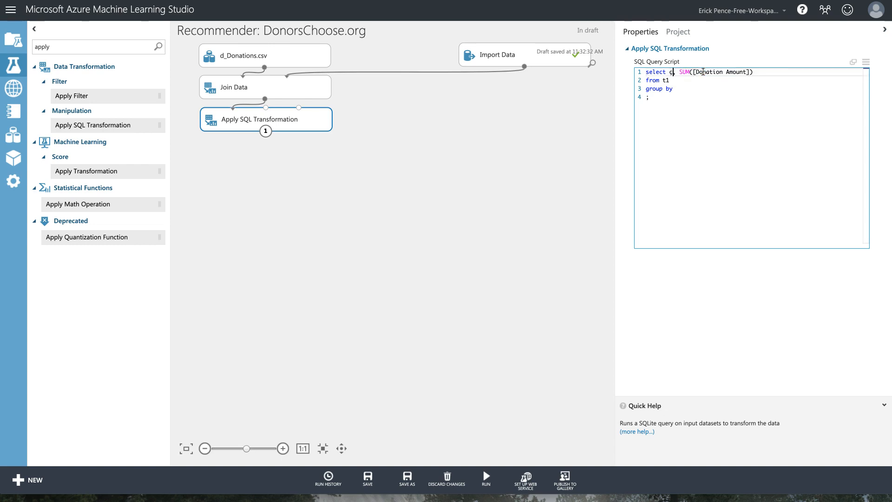
{"action": "key", "text": "ctrl+z"}
{"action": "key", "text": "ctrl+c"}
Add group by [Donor ID], [Project ID] at the end of the SQL script.
{"action": "key", "text": "ctrl+End"}
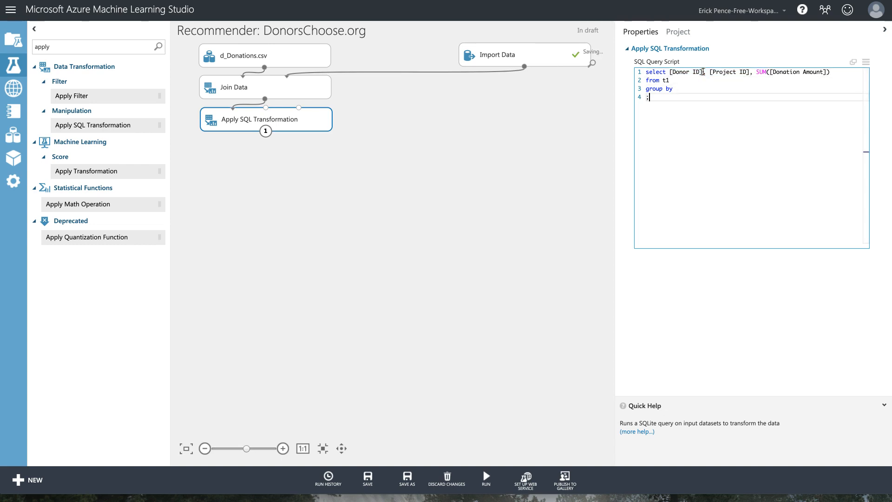
{"action": "key", "text": "Up"}
{"action": "key", "text": "ctrl+v"}
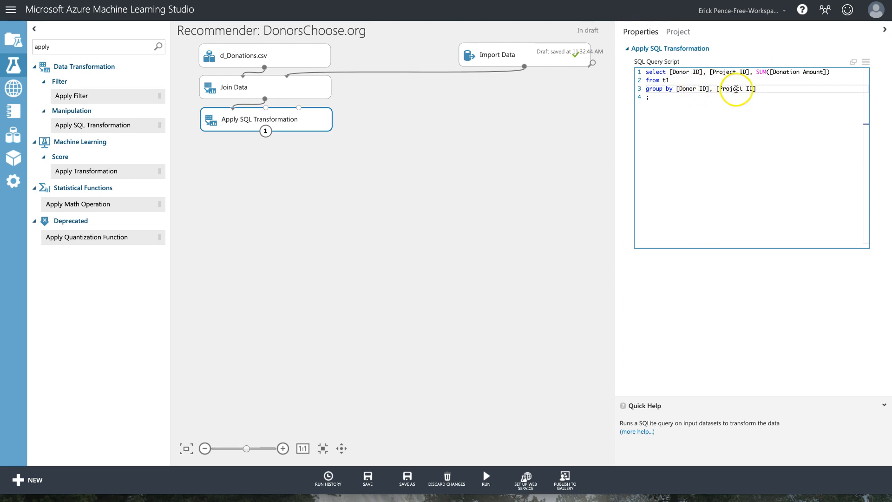
{"action": "left_click_drag", "start_coordinate": [757, 72], "coordinate": [829, 72]}
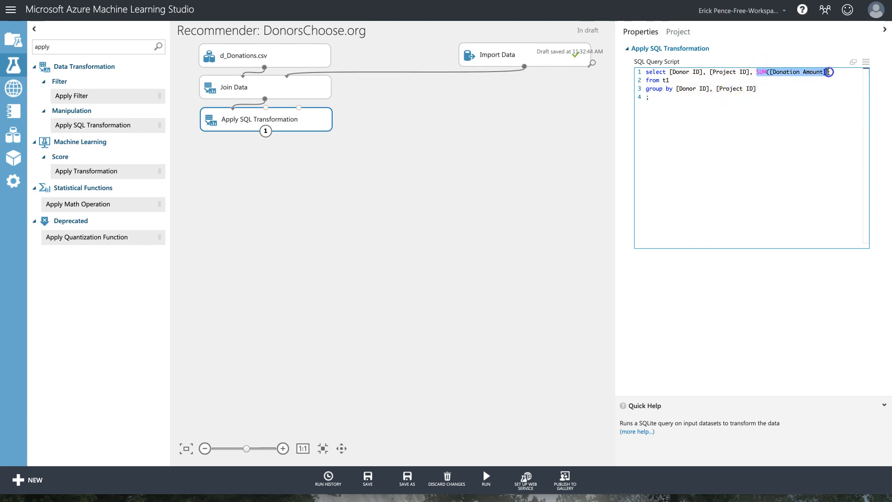
{"action": "left_click_drag", "start_coordinate": [677, 89], "coordinate": [712, 89]}
{"action": "double_click", "coordinate": [724, 89]}
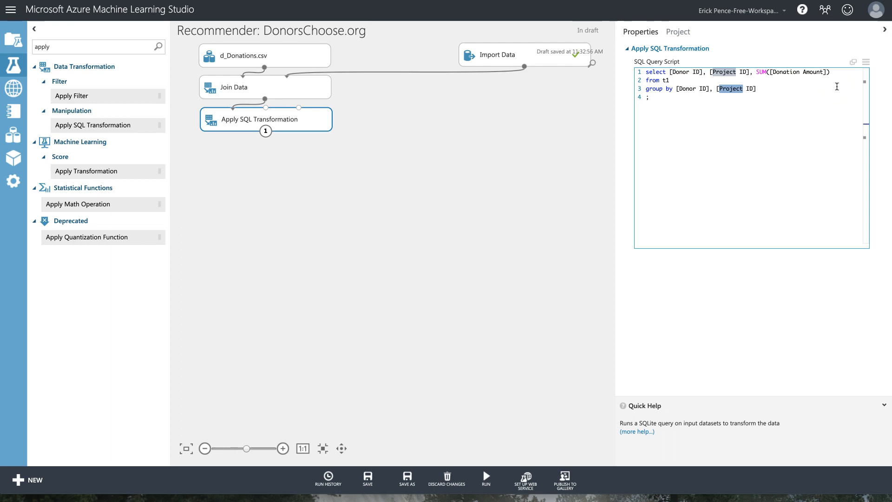
{"action": "left_click", "coordinate": [300, 121]}
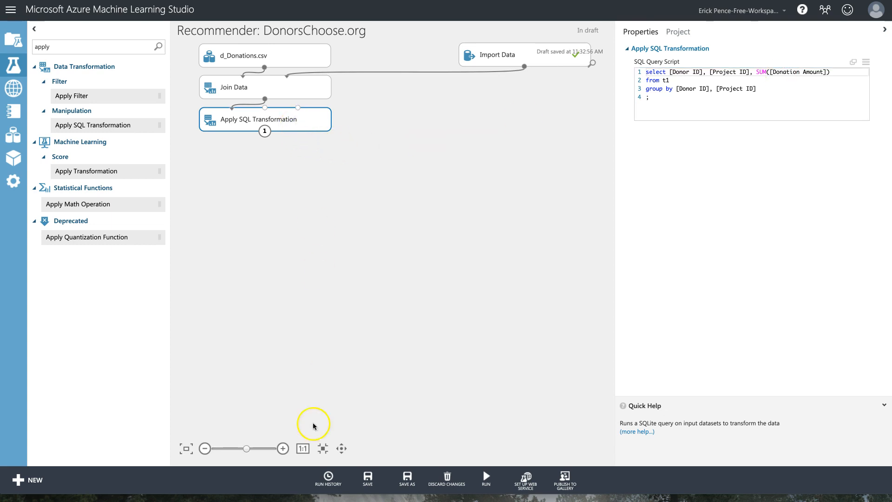
Run the experiment and visualize the Import Data results dataset.
{"action": "left_click", "coordinate": [485, 465]}
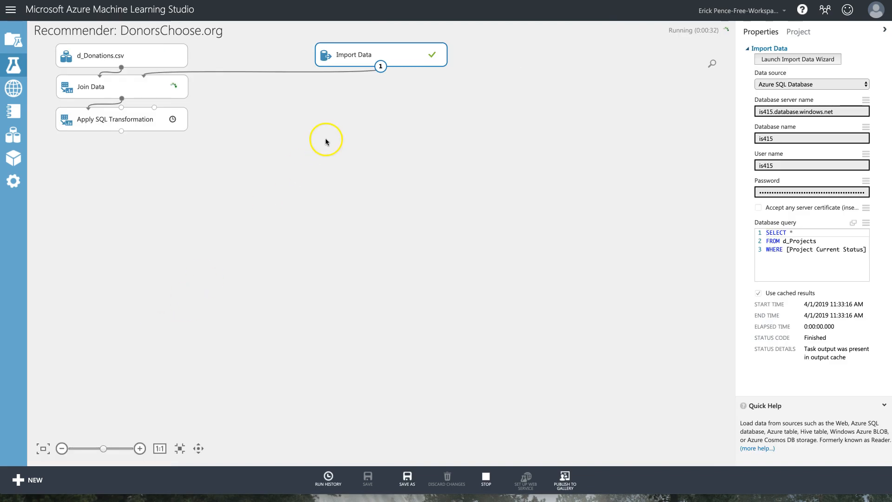
{"action": "right_click", "coordinate": [390, 56]}
{"action": "left_click", "coordinate": [428, 126]}
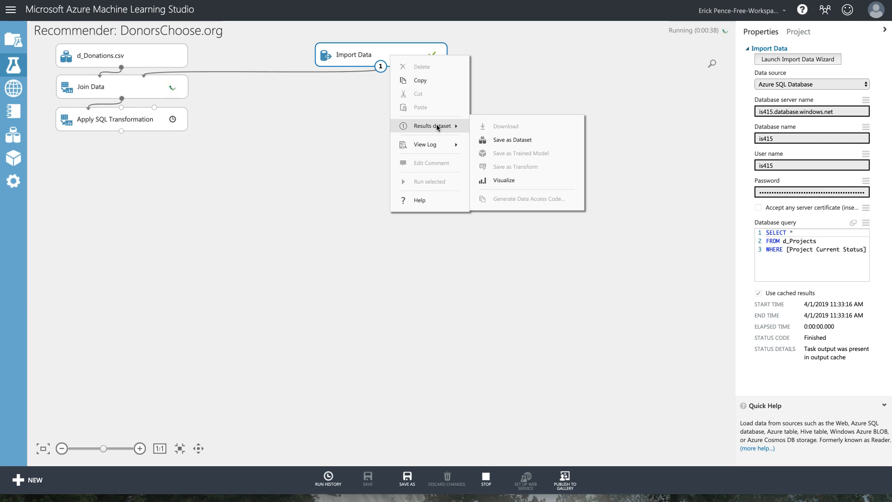
{"action": "mouse_move", "coordinate": [460, 127]}
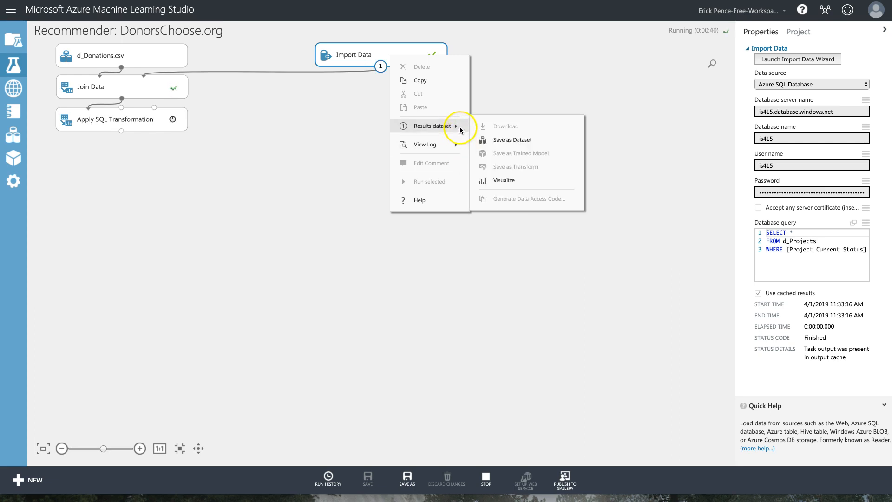
{"action": "left_click", "coordinate": [503, 179]}
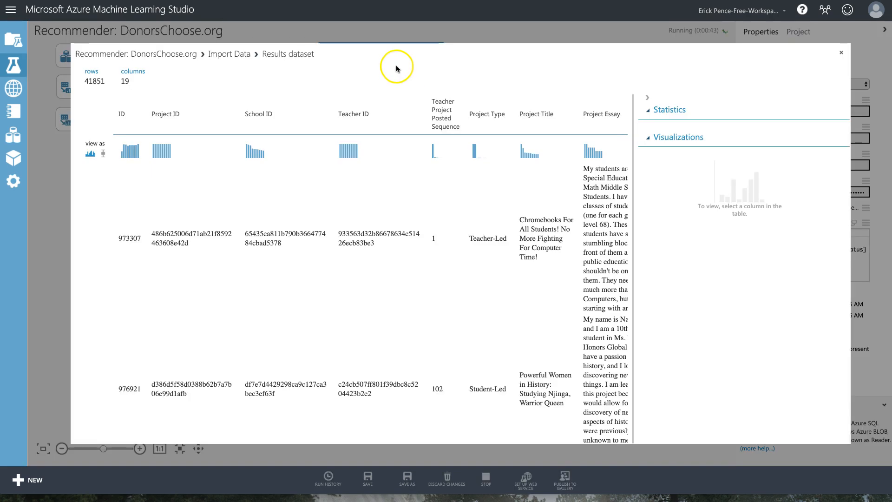
Scroll through the 41851-row, 19-column Import Data table, then close it.
{"action": "scroll", "coordinate": [427, 218], "scroll_direction": "right", "scroll_amount": 10}
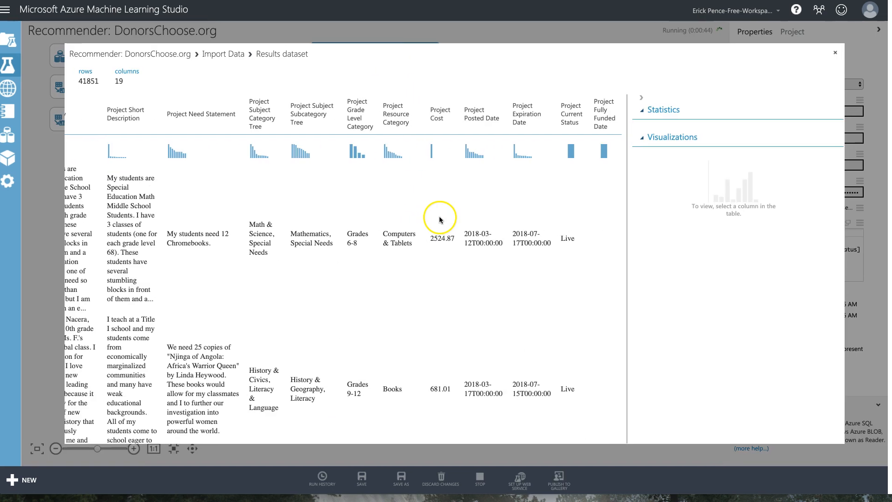
{"action": "scroll", "coordinate": [440, 220], "scroll_direction": "left", "scroll_amount": 10}
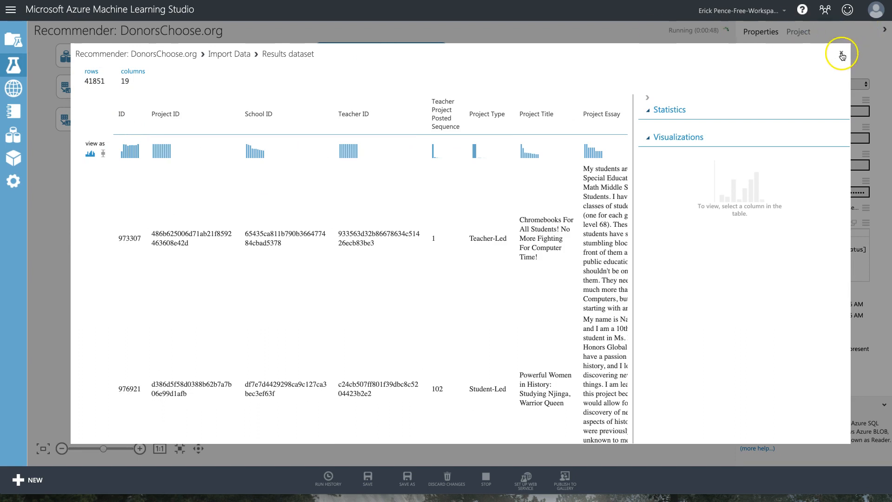
{"action": "left_click", "coordinate": [842, 55]}
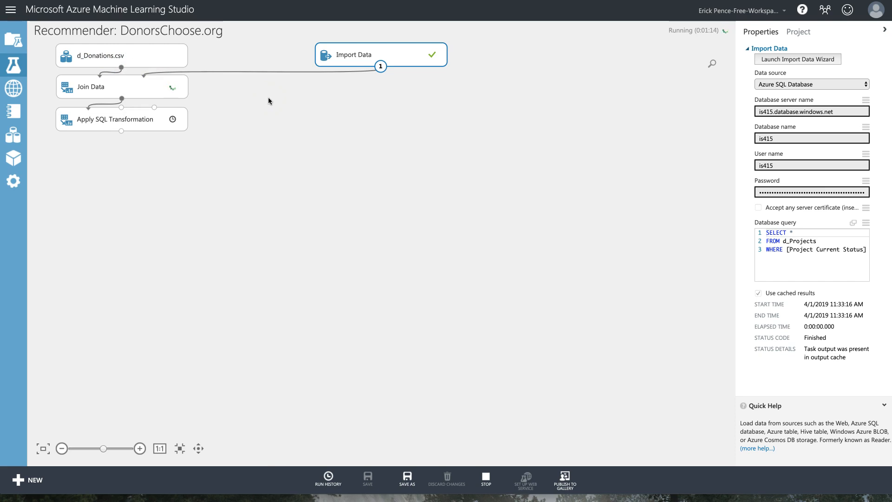
{"action": "left_click", "coordinate": [353, 56]}
Stop the run and insert a Partition and Sample module feeding into Join Data.
{"action": "left_click", "coordinate": [486, 478]}
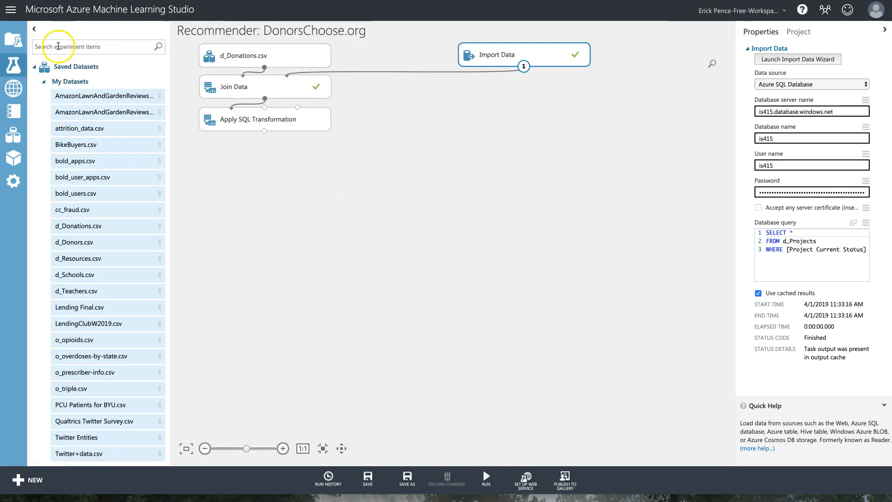
{"action": "left_click", "coordinate": [61, 48]}
{"action": "type", "text": "particion"}
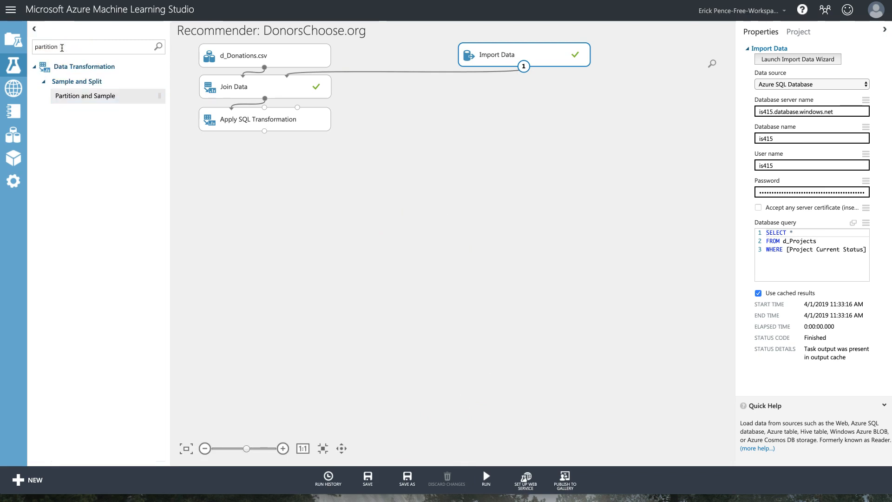
{"action": "left_click_drag", "start_coordinate": [84, 96], "coordinate": [302, 92]}
{"action": "left_click_drag", "start_coordinate": [517, 86], "coordinate": [516, 85]}
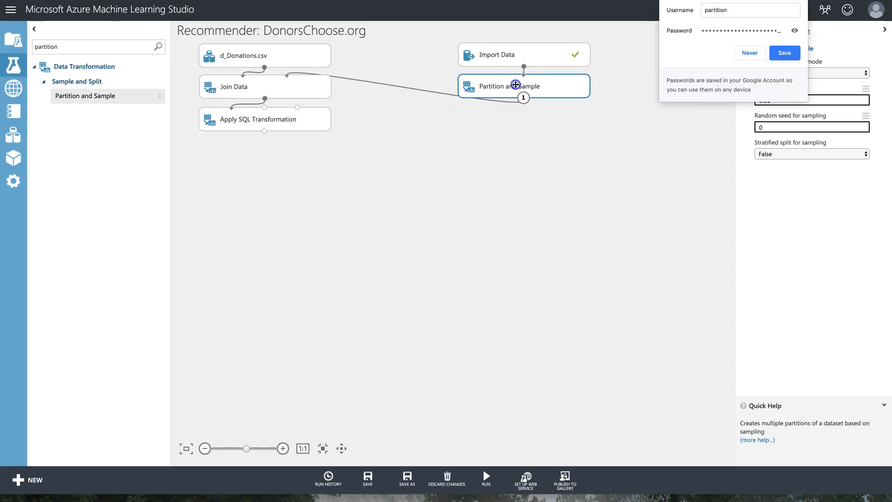
{"action": "left_click", "coordinate": [750, 53]}
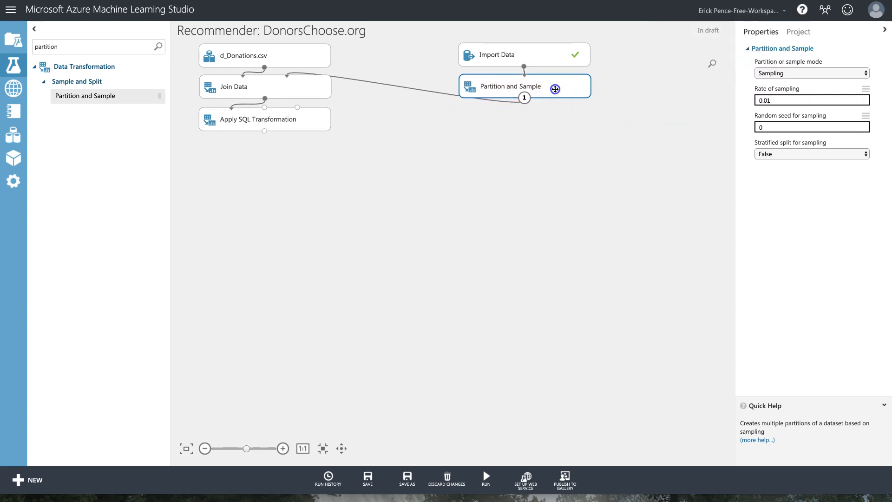
Set Partition and Sample to a sampling rate of 0.12 with random seed 12345.
{"action": "left_click", "coordinate": [777, 74]}
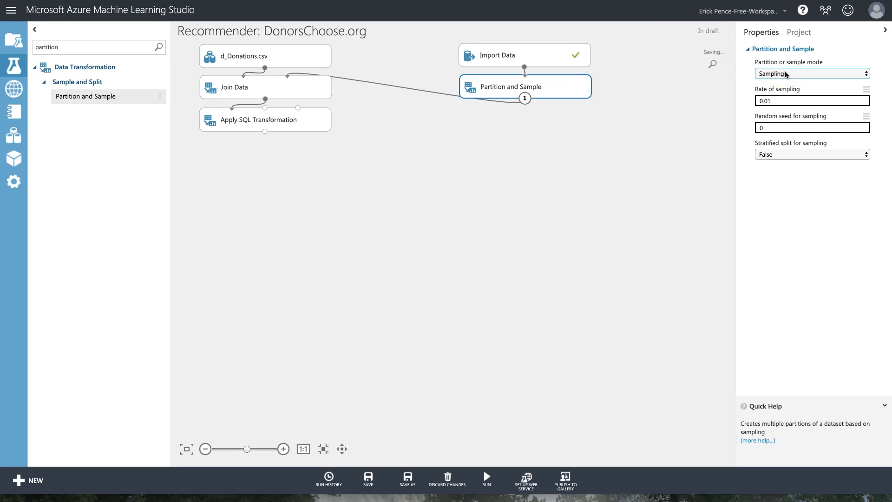
{"action": "left_click_drag", "start_coordinate": [576, 95], "coordinate": [575, 94]}
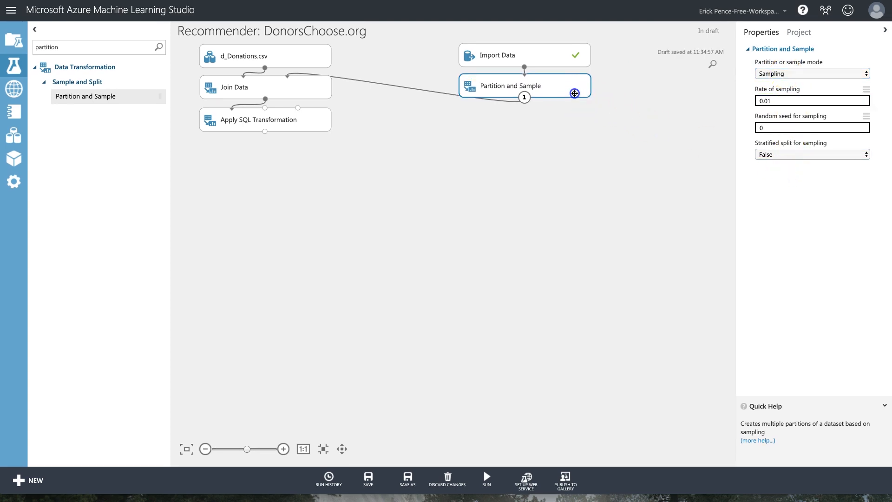
{"action": "left_click", "coordinate": [818, 159]}
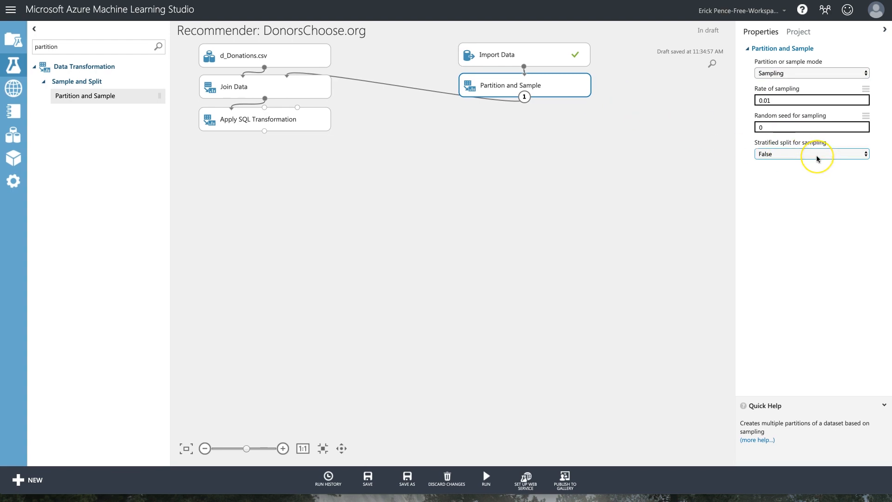
{"action": "left_click", "coordinate": [790, 103]}
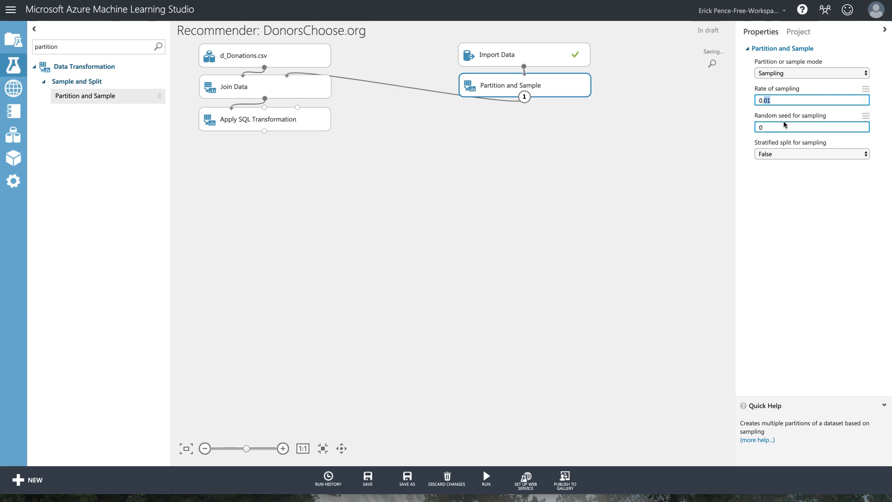
{"action": "left_click_drag", "start_coordinate": [776, 128], "coordinate": [746, 128]}
{"action": "type", "text": "12345"}
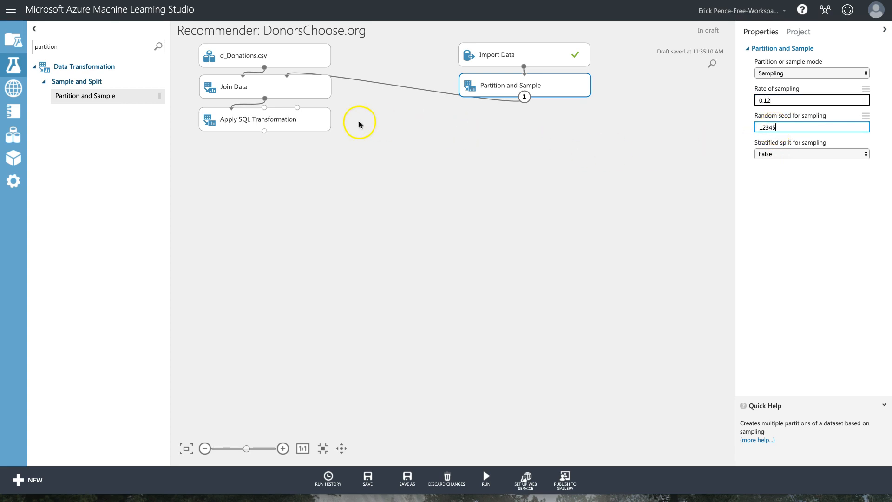
{"action": "left_click", "coordinate": [288, 120]}
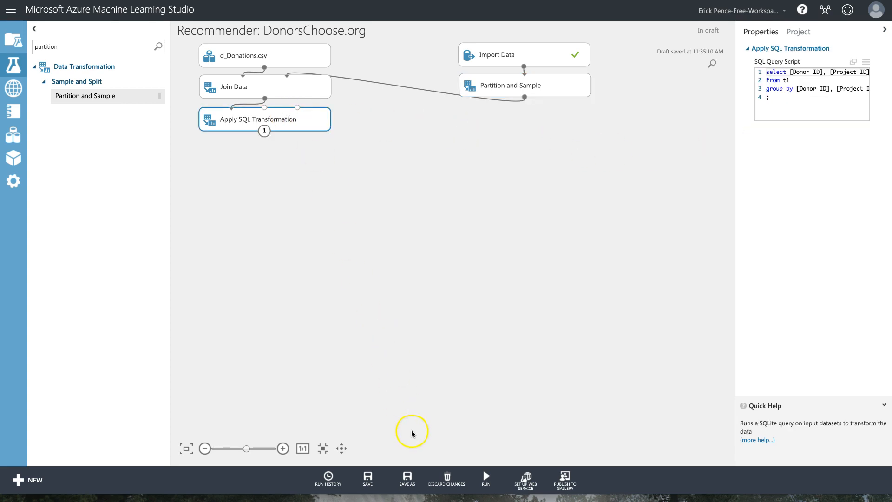
Run the selected modules and visualize the Apply SQL Transformation results.
{"action": "left_click", "coordinate": [487, 477]}
{"action": "left_click", "coordinate": [486, 461]}
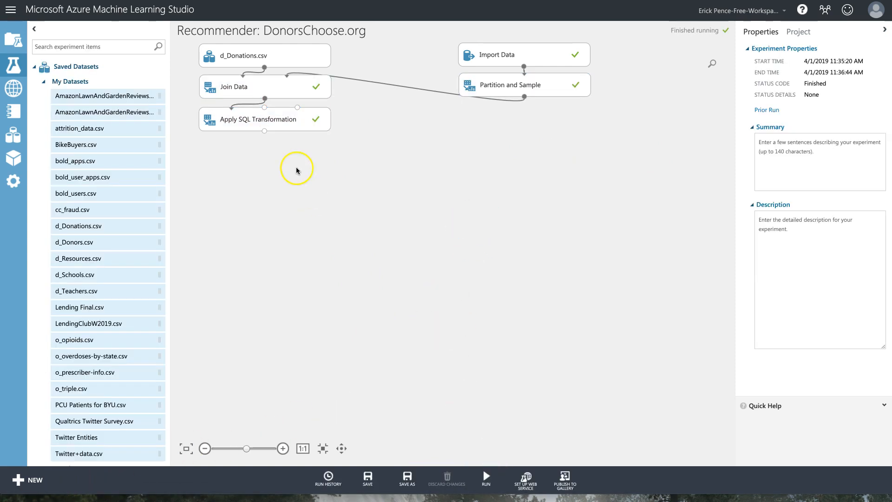
{"action": "right_click", "coordinate": [289, 125]}
{"action": "mouse_move", "coordinate": [328, 198]}
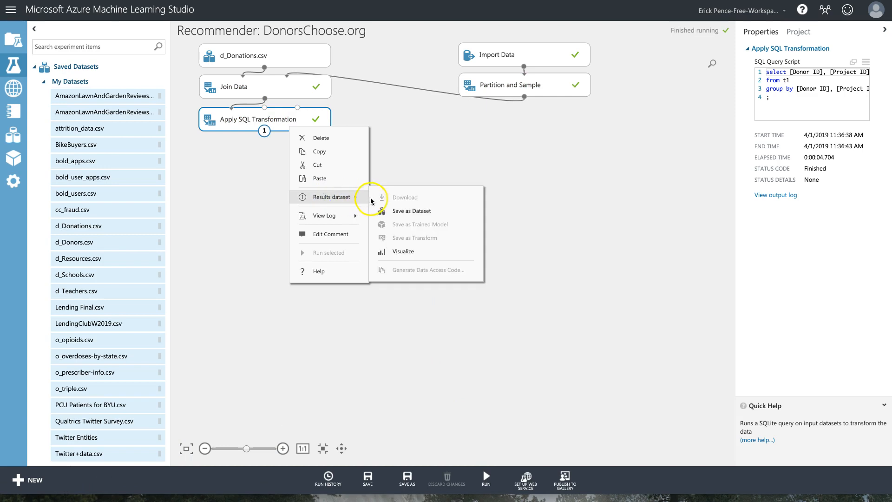
{"action": "left_click", "coordinate": [400, 249]}
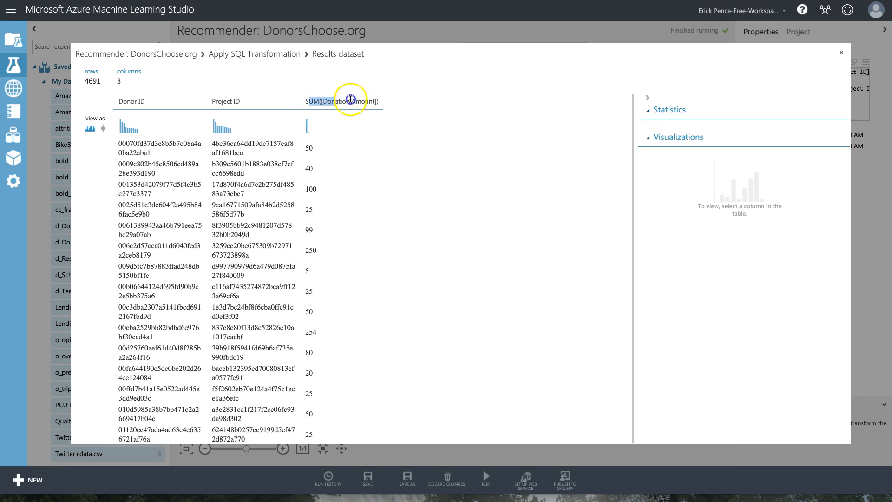
Review the 4691-row SUM([Donation Amount]) statistics and histogram, then close the view.
{"action": "left_click", "coordinate": [321, 101]}
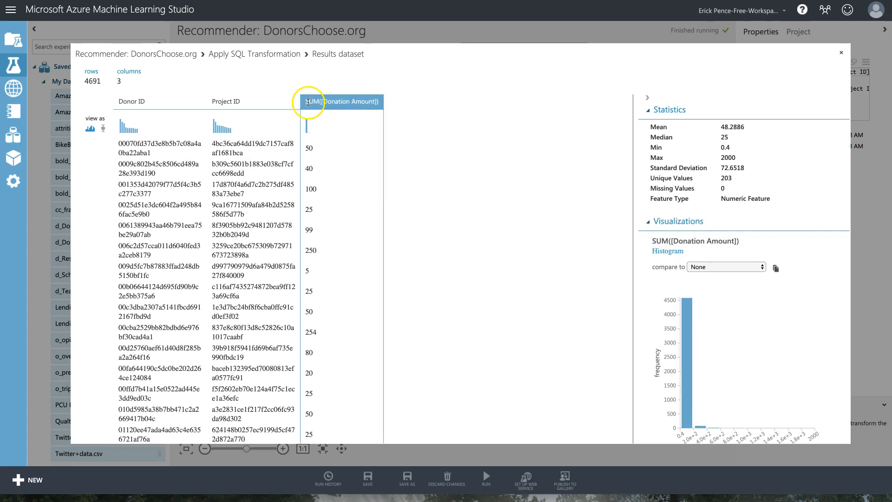
{"action": "left_click_drag", "start_coordinate": [307, 102], "coordinate": [370, 102]}
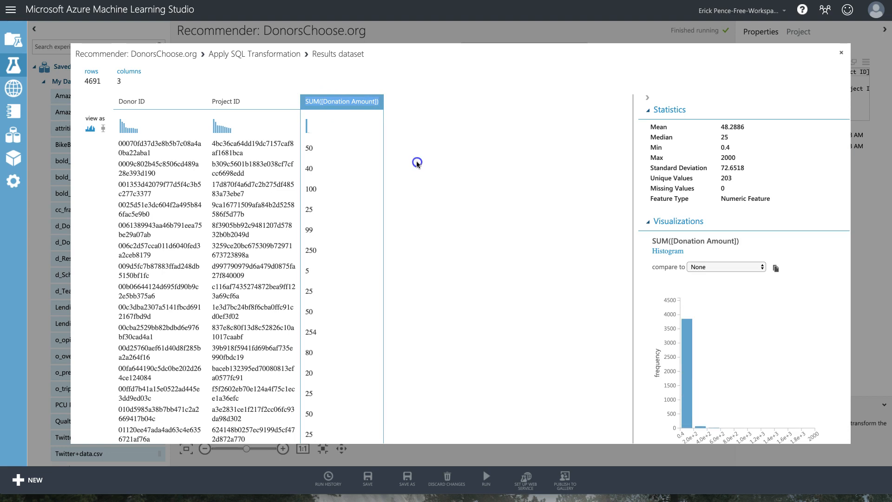
{"action": "scroll", "coordinate": [332, 193], "scroll_direction": "down", "scroll_amount": 1}
{"action": "left_click", "coordinate": [309, 224]}
{"action": "scroll", "coordinate": [326, 230], "scroll_direction": "down", "scroll_amount": 20}
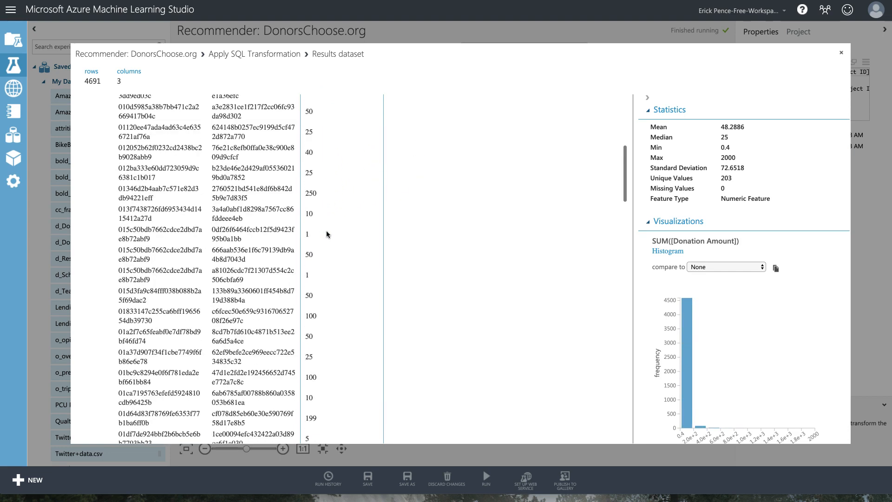
{"action": "scroll", "coordinate": [326, 234], "scroll_direction": "down", "scroll_amount": 8}
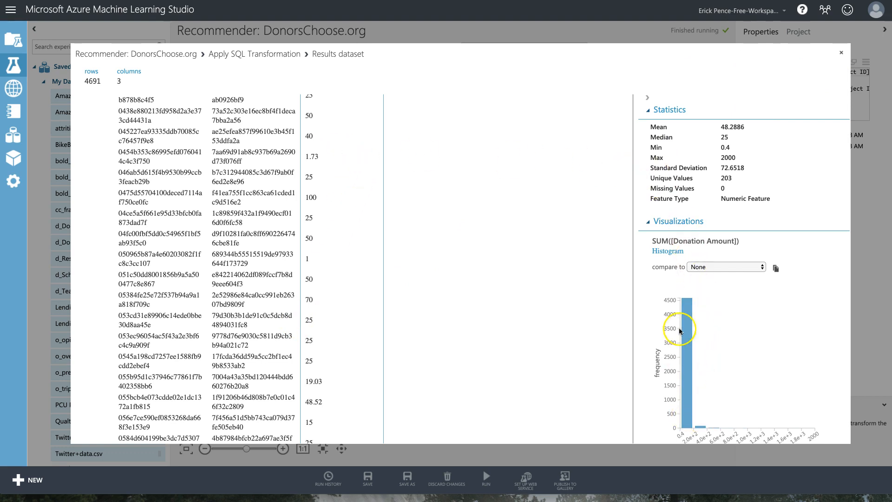
{"action": "scroll", "coordinate": [763, 273], "scroll_direction": "down", "scroll_amount": 1}
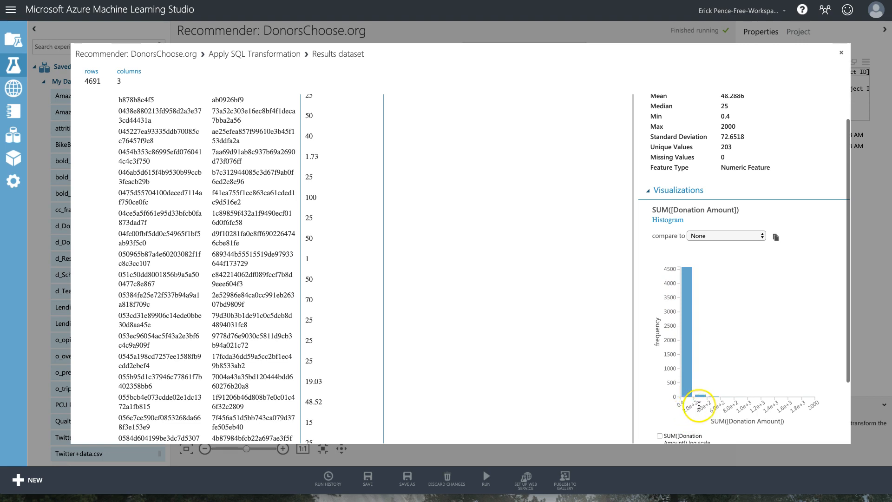
{"action": "mouse_move", "coordinate": [686, 395]}
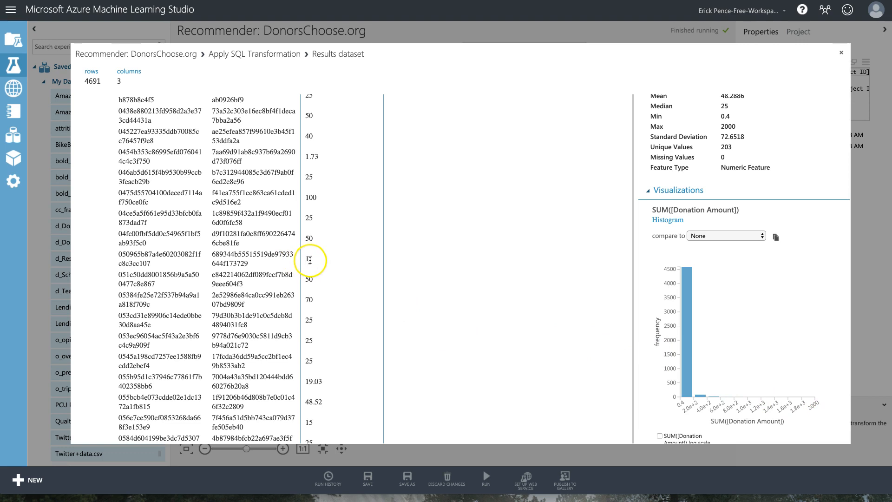
{"action": "left_click", "coordinate": [842, 55]}
Add an Apply Math Operation module below Apply SQL Transformation.
{"action": "left_click", "coordinate": [109, 49]}
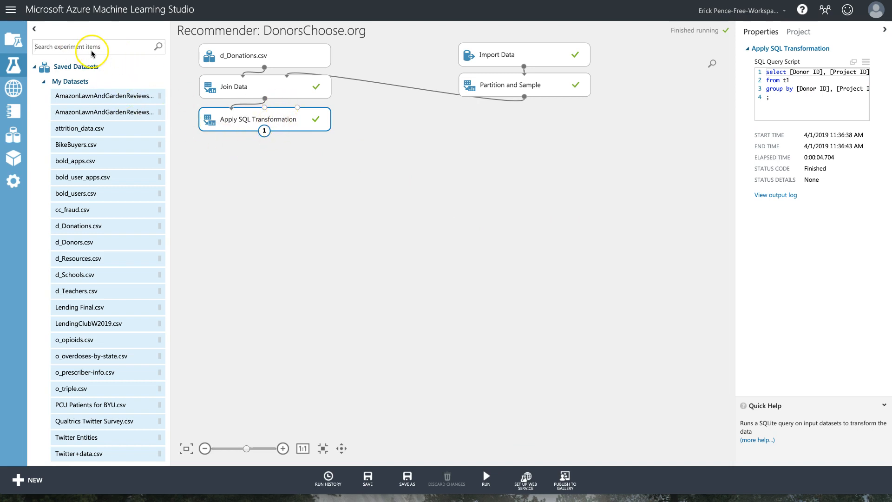
{"action": "type", "text": "qppl"}
{"action": "key", "text": "BackSpace"}
{"action": "key", "text": "BackSpace"}
{"action": "key", "text": "BackSpace"}
{"action": "key", "text": "BackSpace"}
{"action": "type", "text": "app"}
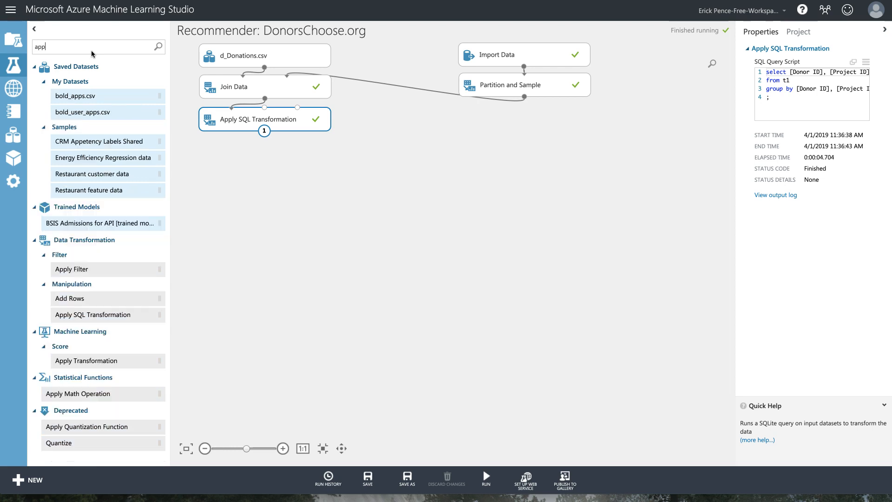
{"action": "type", "text": "ly math"}
{"action": "left_click_drag", "start_coordinate": [88, 83], "coordinate": [289, 153]}
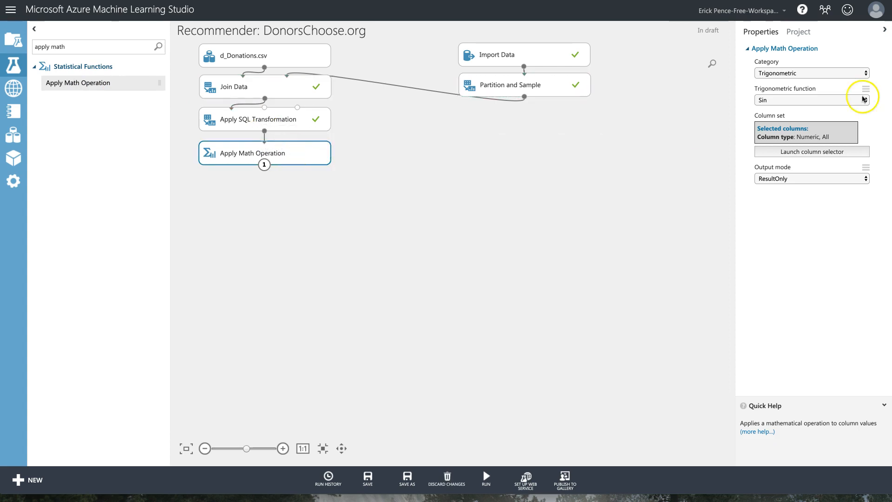
Set the math operation to the Basic category with the LnPlus1 function.
{"action": "left_click", "coordinate": [817, 73]}
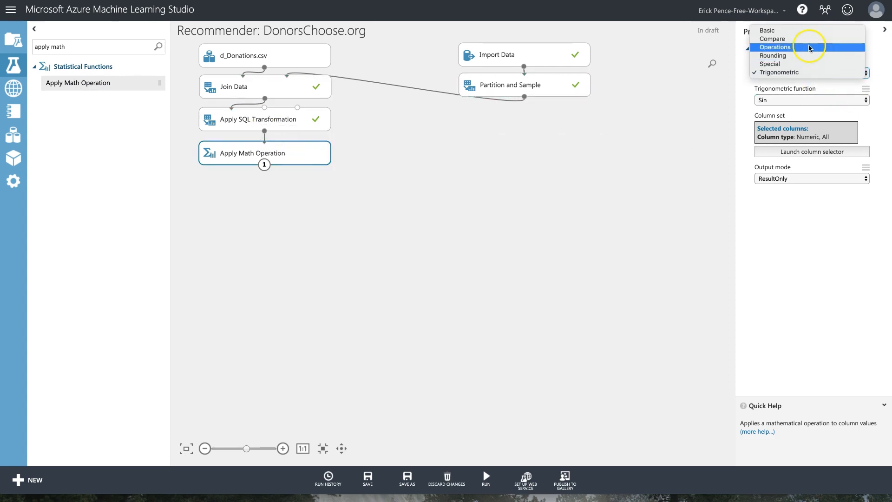
{"action": "left_click", "coordinate": [808, 30]}
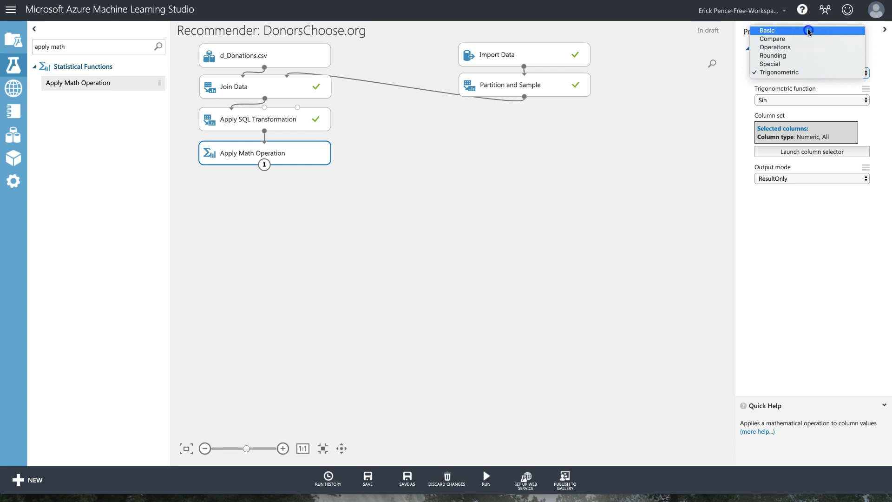
{"action": "left_click", "coordinate": [822, 100]}
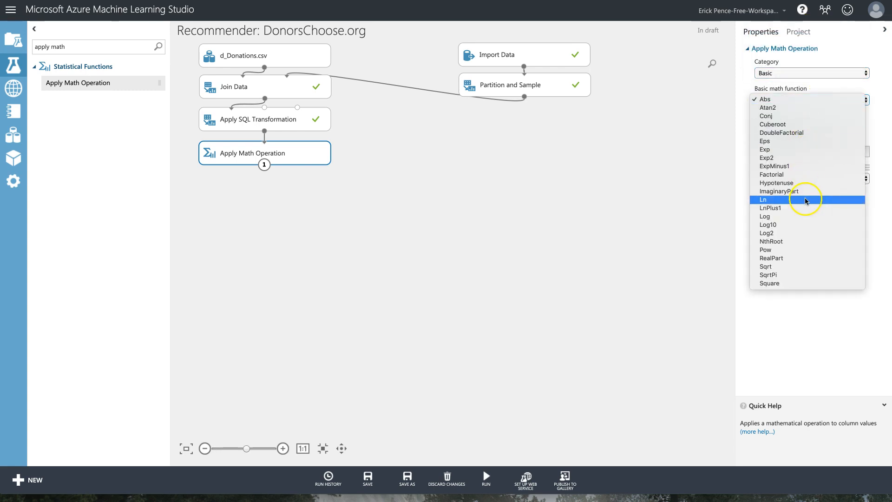
{"action": "left_click", "coordinate": [768, 209]}
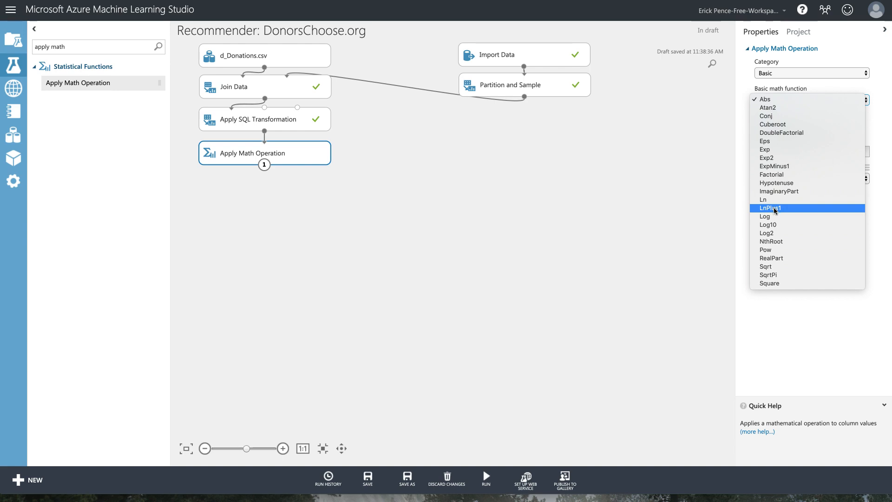
Restrict LnPlus1 to the SUM([Donation Amount]) column, then add a second Apply Math Operation below.
{"action": "left_click", "coordinate": [778, 209]}
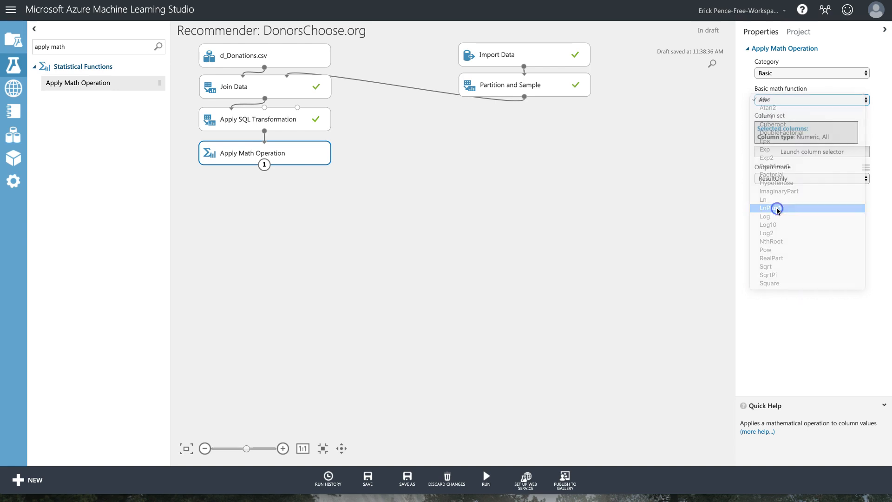
{"action": "left_click", "coordinate": [812, 152]}
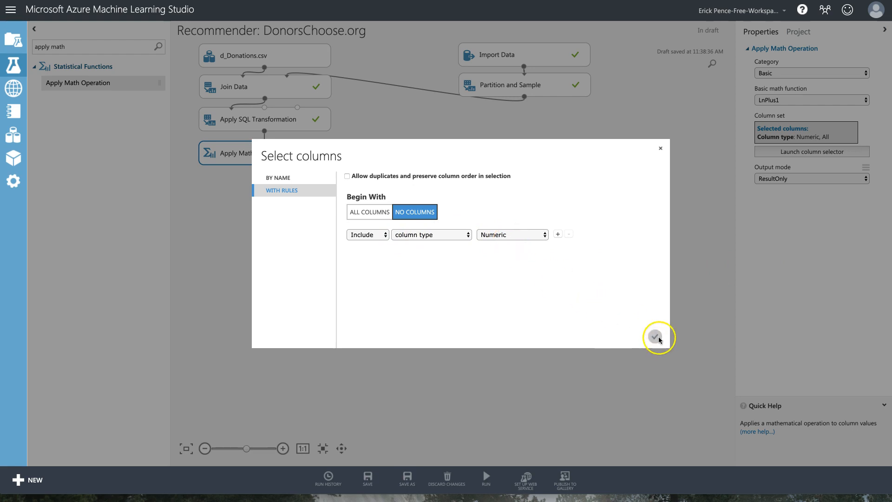
{"action": "left_click", "coordinate": [425, 234]}
{"action": "key", "text": "Return"}
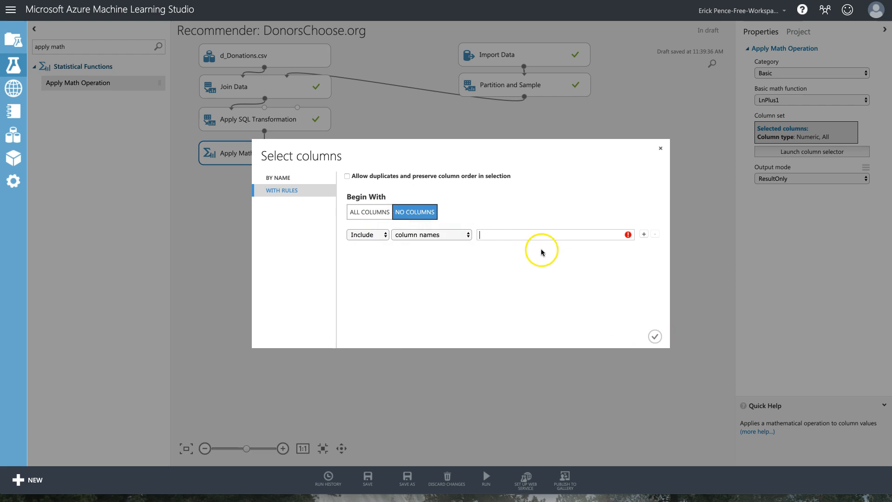
{"action": "left_click", "coordinate": [504, 235]}
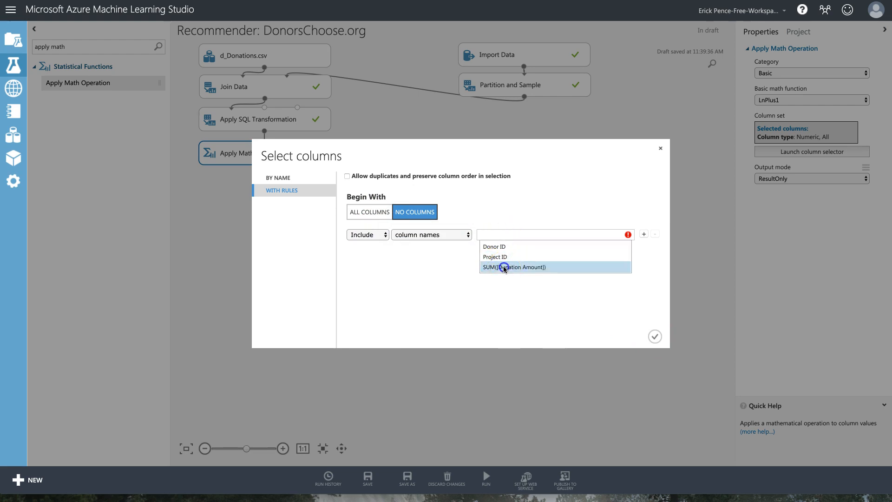
{"action": "left_click", "coordinate": [504, 267]}
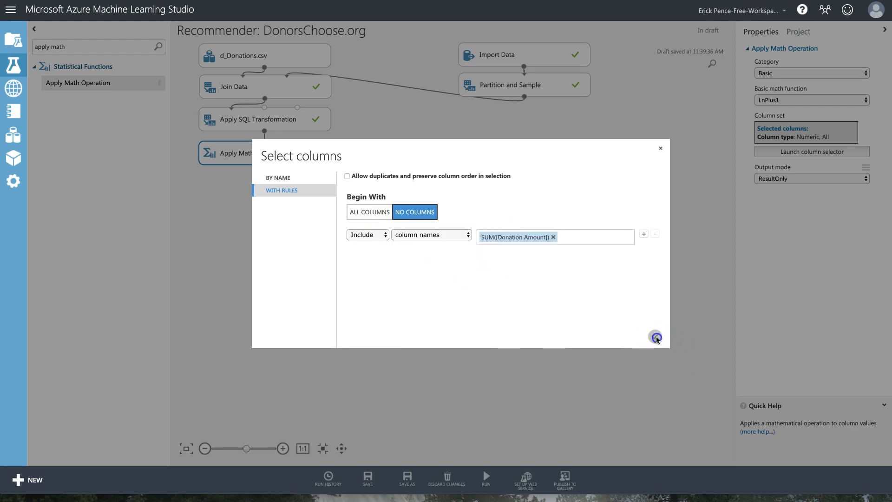
{"action": "left_click", "coordinate": [657, 338]}
{"action": "left_click_drag", "start_coordinate": [275, 154], "coordinate": [275, 151]}
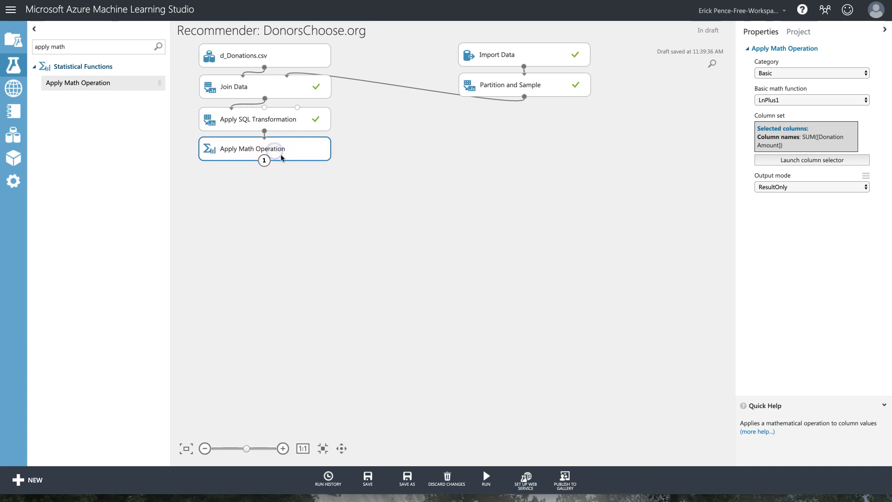
{"action": "left_click_drag", "start_coordinate": [108, 84], "coordinate": [266, 181]}
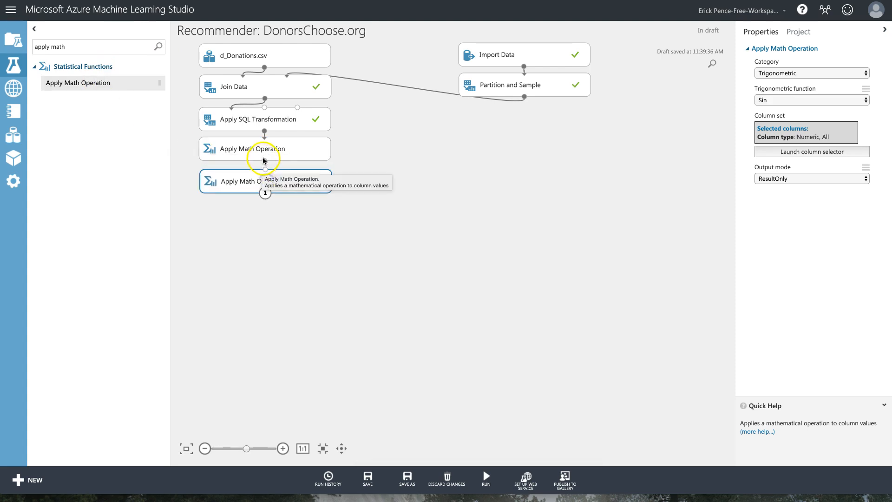
Open and close an empty comment on Join Data, then review the Partition and Sample settings.
{"action": "double_click", "coordinate": [281, 90]}
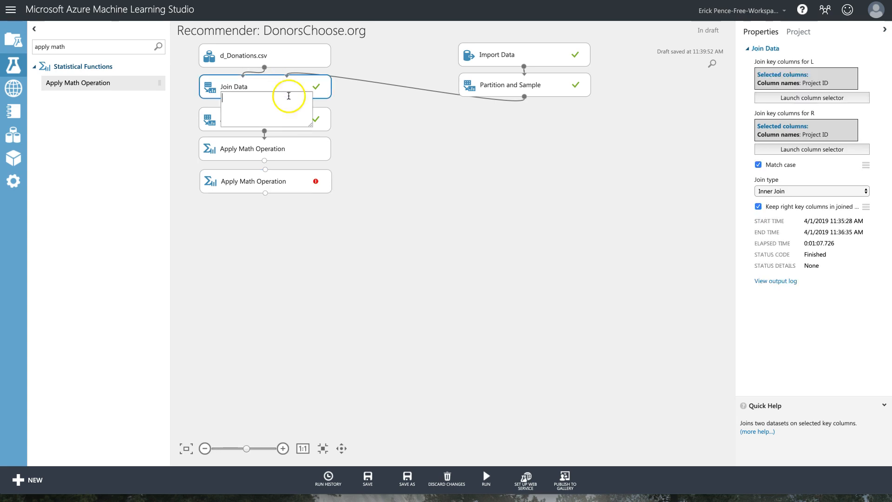
{"action": "left_click", "coordinate": [324, 100]}
{"action": "left_click", "coordinate": [270, 86]}
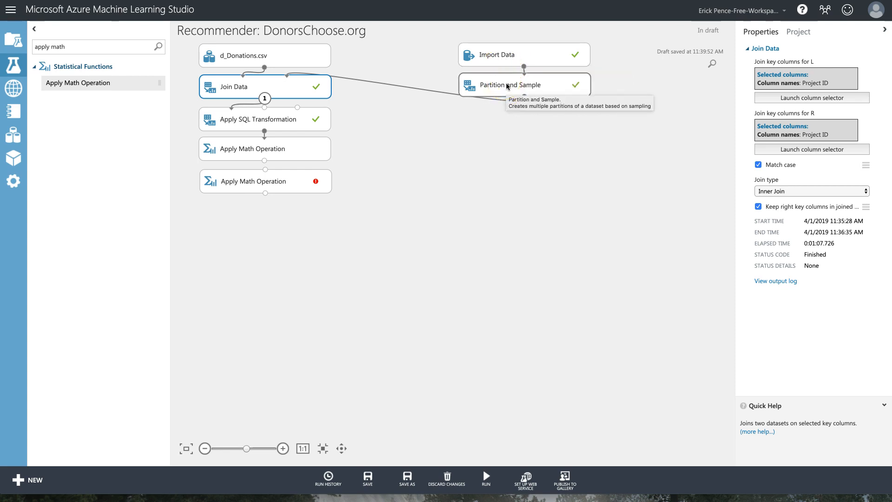
{"action": "left_click", "coordinate": [516, 87]}
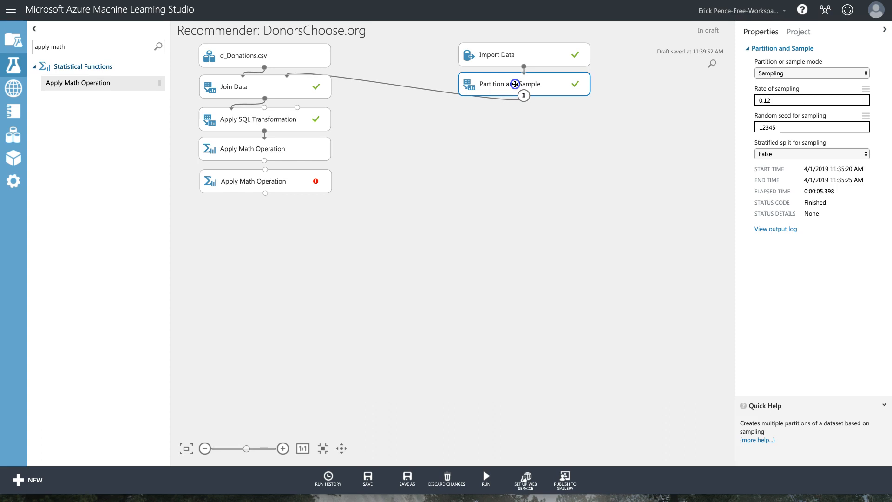
{"action": "left_click", "coordinate": [325, 92]}
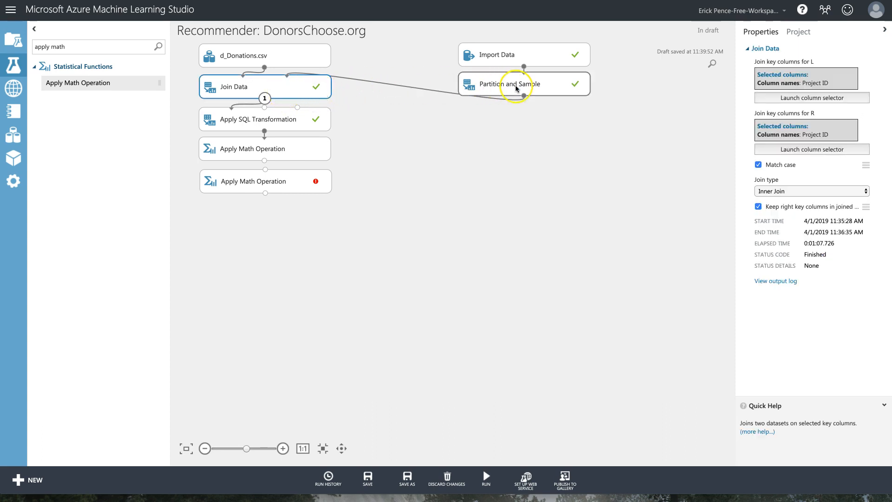
{"action": "left_click", "coordinate": [294, 87]}
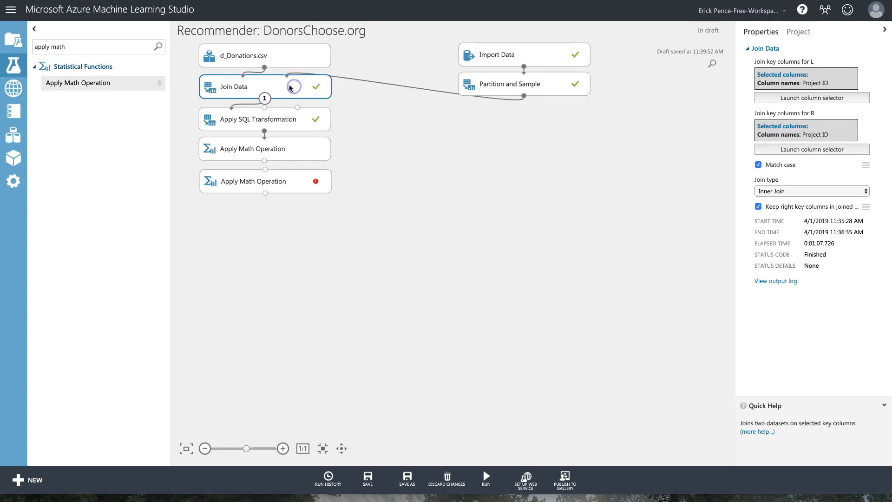
Comment Join Data with 'Only include live projects' and shift the modules below it down.
{"action": "double_click", "coordinate": [260, 88]}
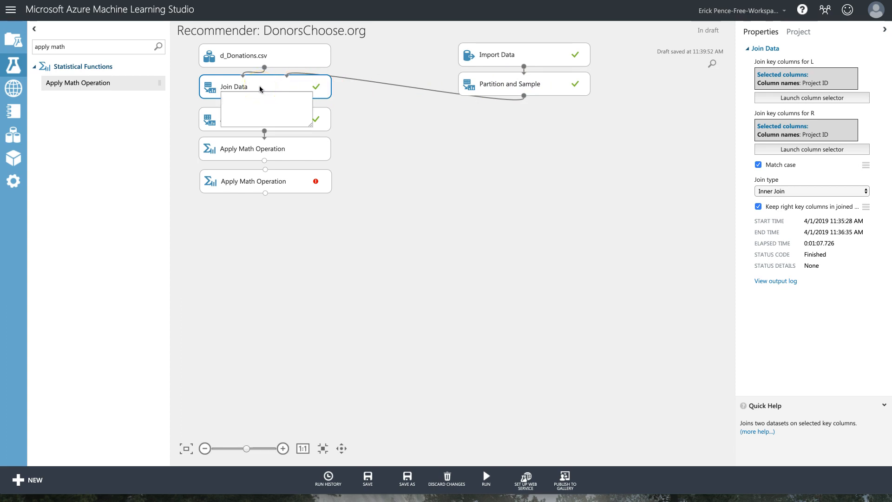
{"action": "type", "text": "Only include live projects"}
{"action": "left_click", "coordinate": [375, 102]}
{"action": "left_click", "coordinate": [324, 87]}
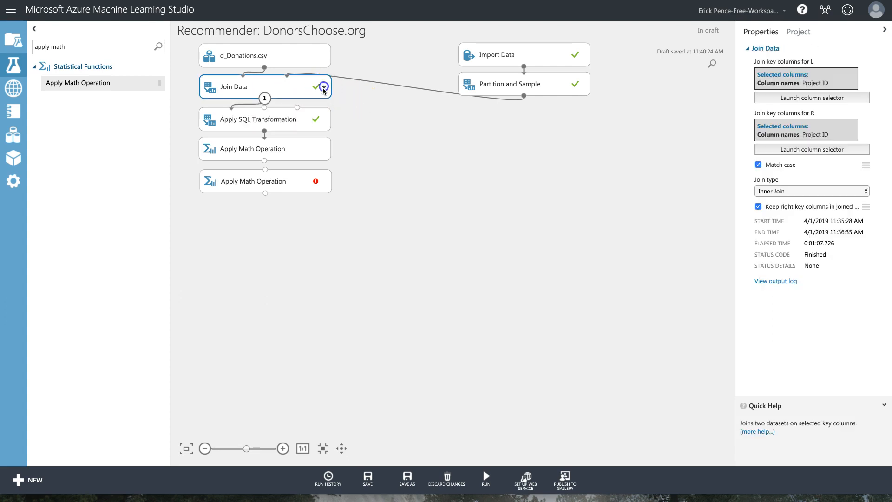
{"action": "left_click", "coordinate": [324, 87]}
{"action": "left_click_drag", "start_coordinate": [339, 215], "coordinate": [226, 136]}
{"action": "left_click", "coordinate": [268, 86]}
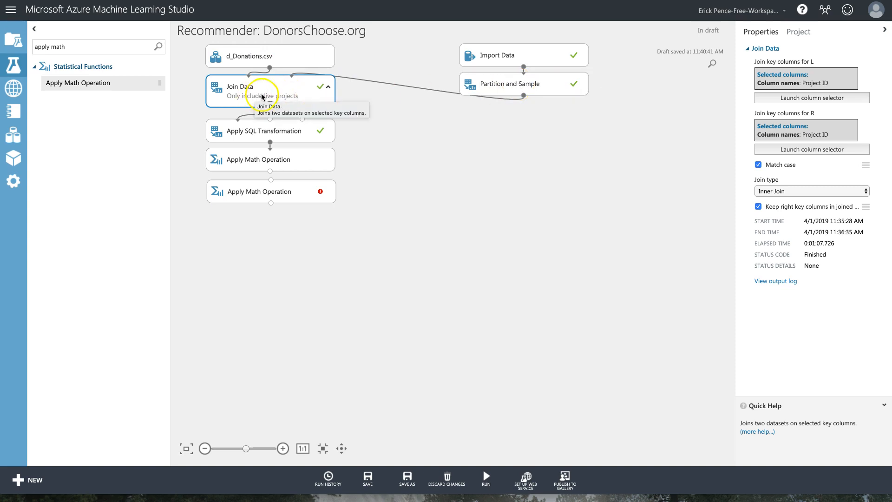
Comment Apply SQL Transformation about summing multiple donations from the same donor per project.
{"action": "double_click", "coordinate": [298, 132]}
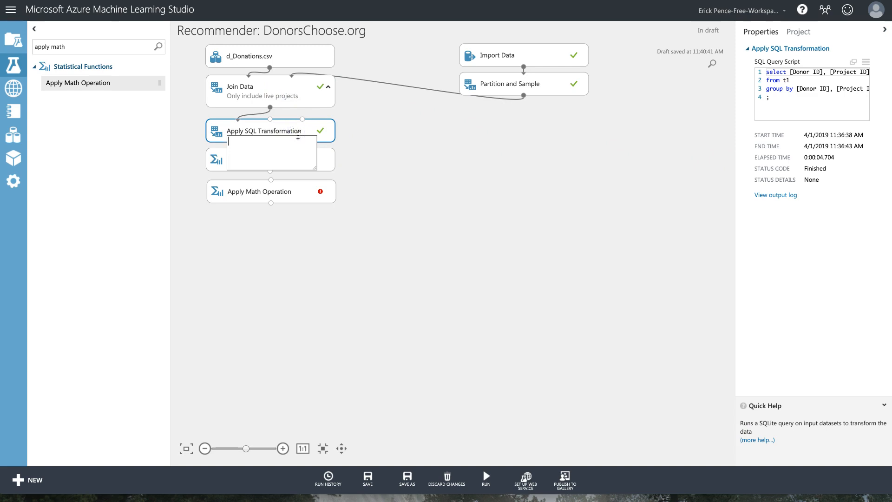
{"action": "type", "text": "SUM multiple donations from the same donor for the sam"}
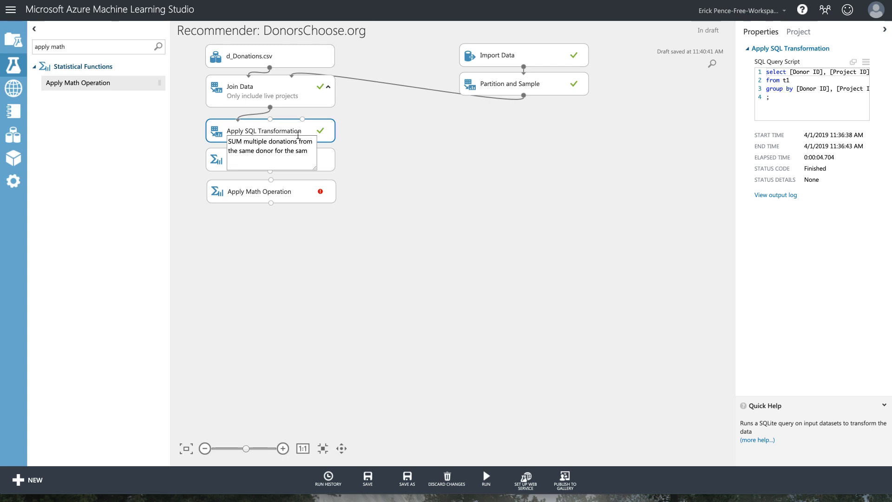
{"action": "type", "text": " epoj pj"}
{"action": "left_click", "coordinate": [364, 145]}
{"action": "left_click", "coordinate": [328, 132]}
{"action": "left_click_drag", "start_coordinate": [302, 130], "coordinate": [300, 124]}
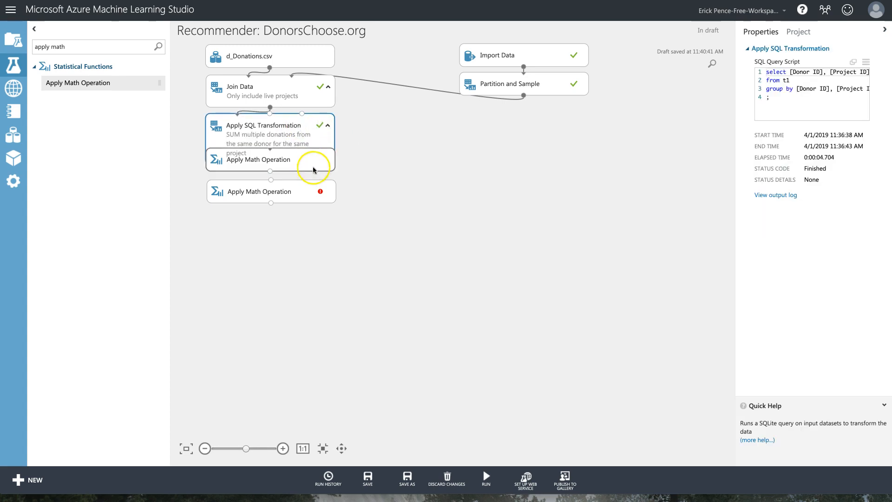
Move the first Apply Math Operation below and comment it 'LN transformation'.
{"action": "left_click_drag", "start_coordinate": [313, 167], "coordinate": [316, 190]}
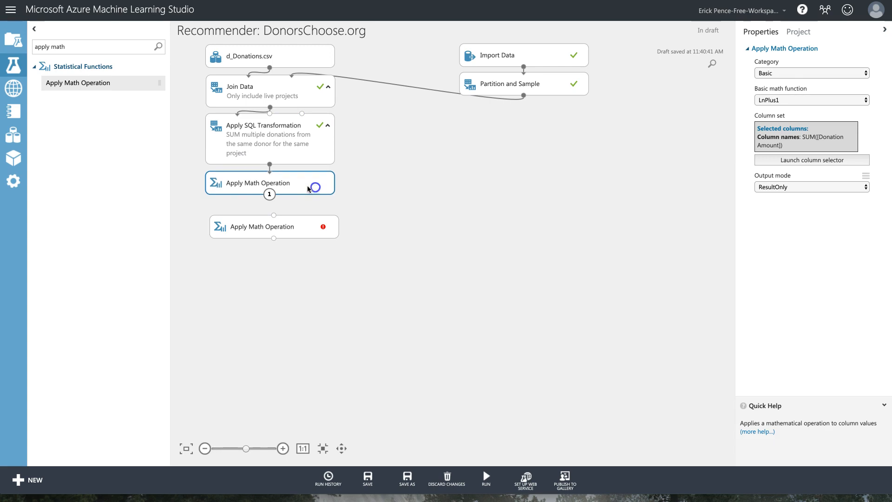
{"action": "double_click", "coordinate": [288, 183]}
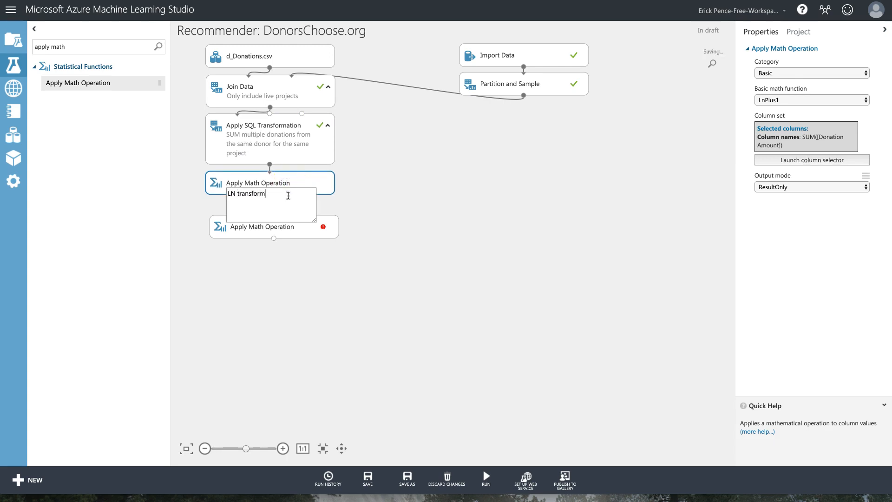
{"action": "left_click", "coordinate": [370, 228]}
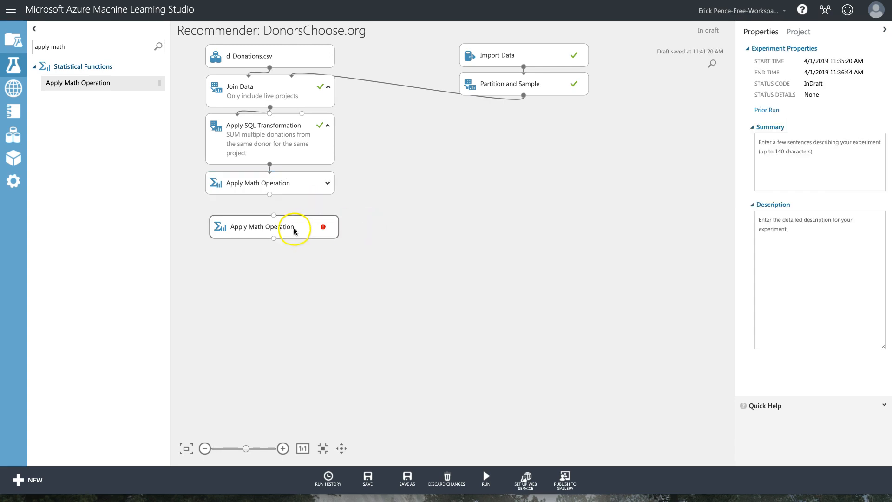
{"action": "left_click", "coordinate": [328, 183]}
Try the Rounding category with Floor on the second Apply Math Operation, then delete it.
{"action": "left_click_drag", "start_coordinate": [307, 228], "coordinate": [302, 223]}
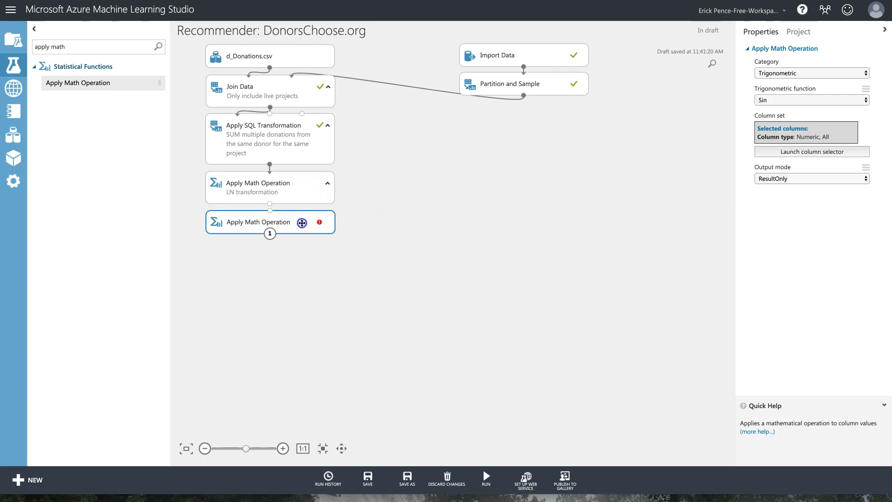
{"action": "right_click", "coordinate": [289, 217]}
{"action": "left_click", "coordinate": [276, 224]}
{"action": "left_click", "coordinate": [833, 73]}
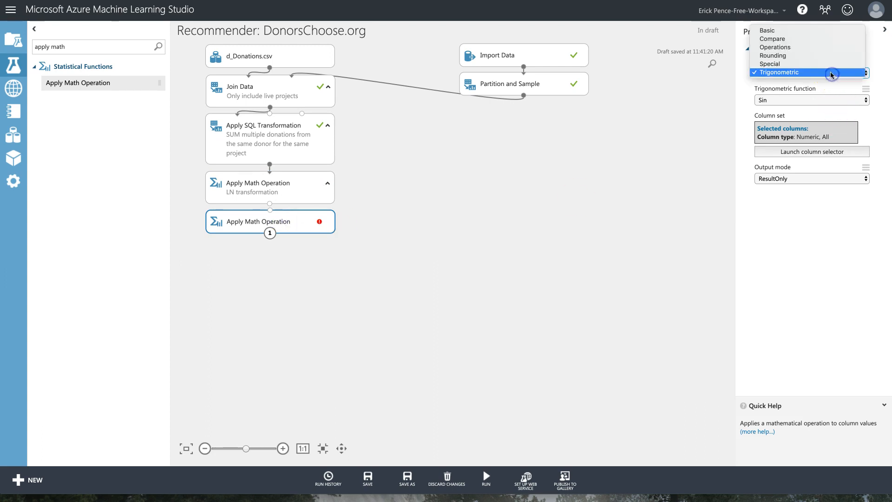
{"action": "left_click", "coordinate": [829, 56]}
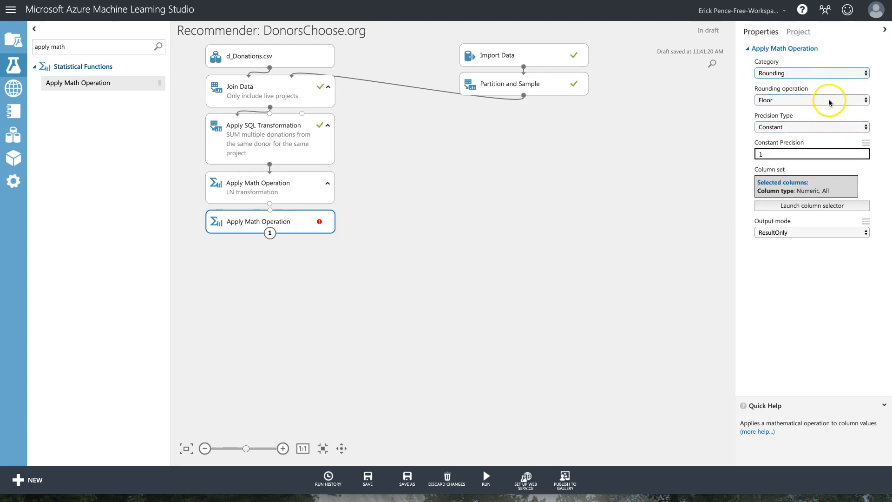
{"action": "left_click", "coordinate": [830, 99]}
{"action": "left_click", "coordinate": [829, 99]}
{"action": "left_click", "coordinate": [829, 99]}
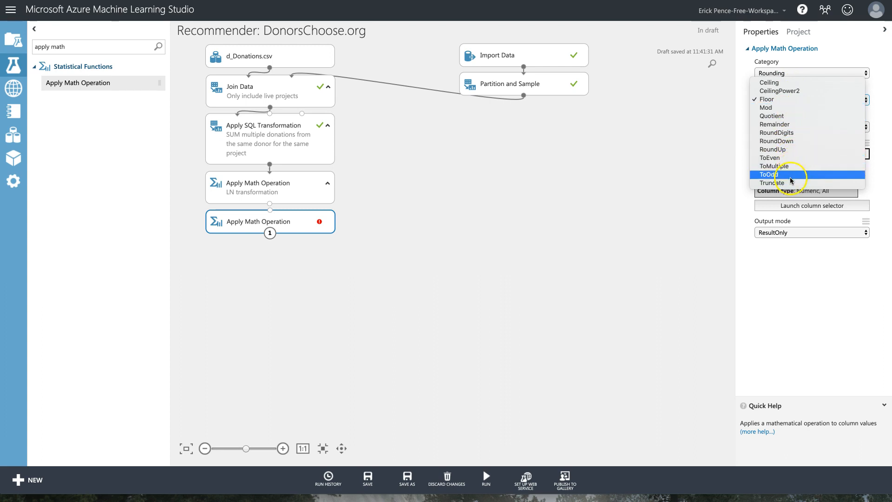
{"action": "left_click", "coordinate": [704, 142]}
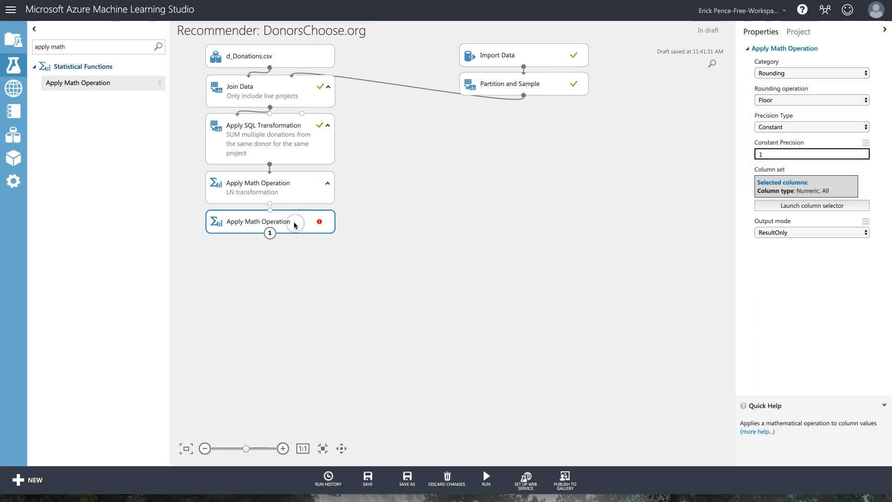
{"action": "key", "text": "Delete"}
Add an Edit Metadata module below the LN transformation with data type Integer.
{"action": "left_click_drag", "start_coordinate": [120, 46], "coordinate": [6, 41]}
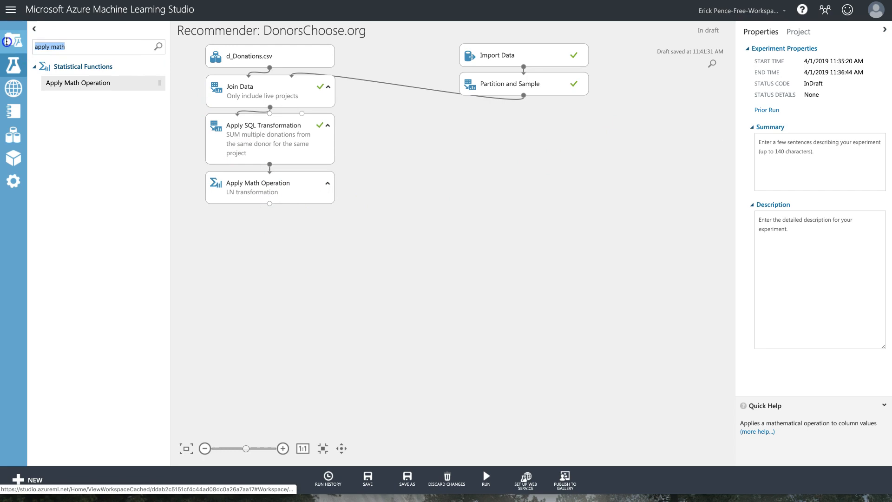
{"action": "type", "text": "edit"}
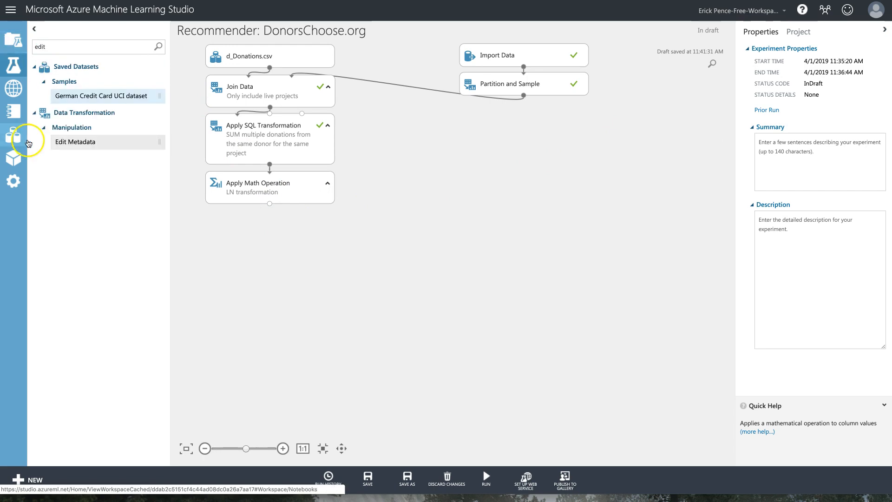
{"action": "left_click_drag", "start_coordinate": [69, 142], "coordinate": [270, 214]}
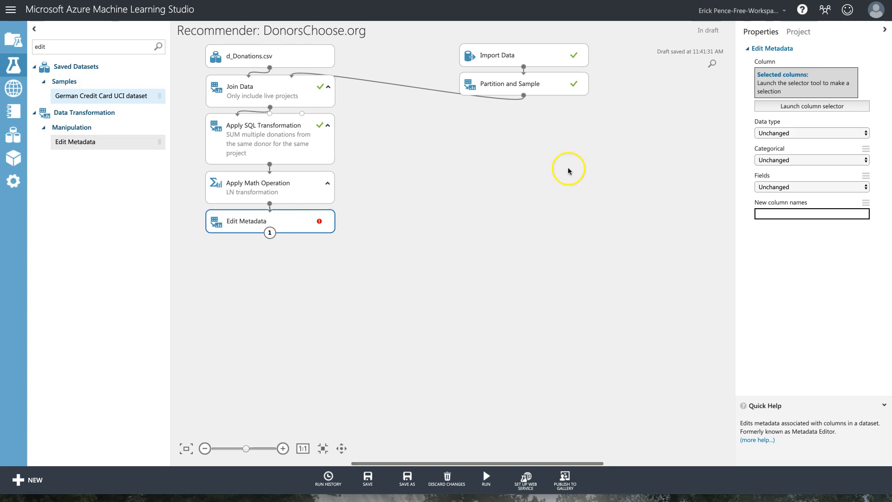
{"action": "left_click", "coordinate": [789, 134]}
{"action": "left_click", "coordinate": [786, 149]}
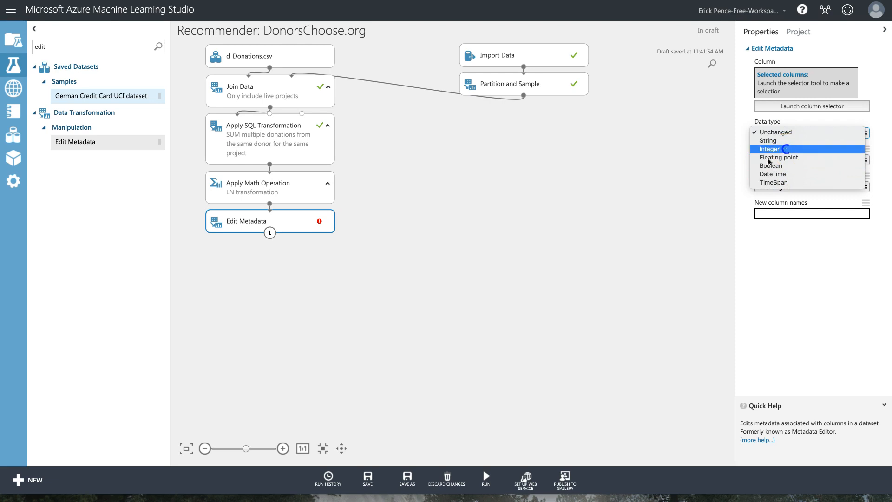
Comment the Edit Metadata module with 'Round to nearest integer'.
{"action": "double_click", "coordinate": [292, 222]}
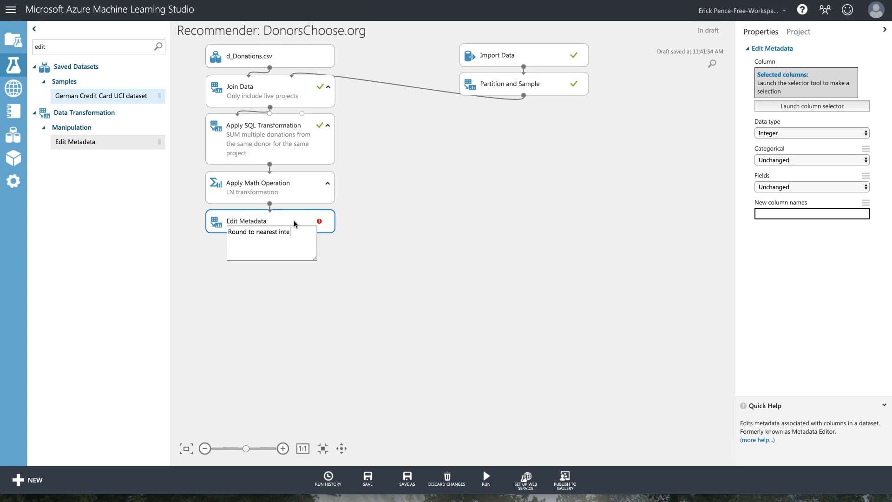
{"action": "left_click", "coordinate": [402, 247]}
{"action": "left_click", "coordinate": [373, 252]}
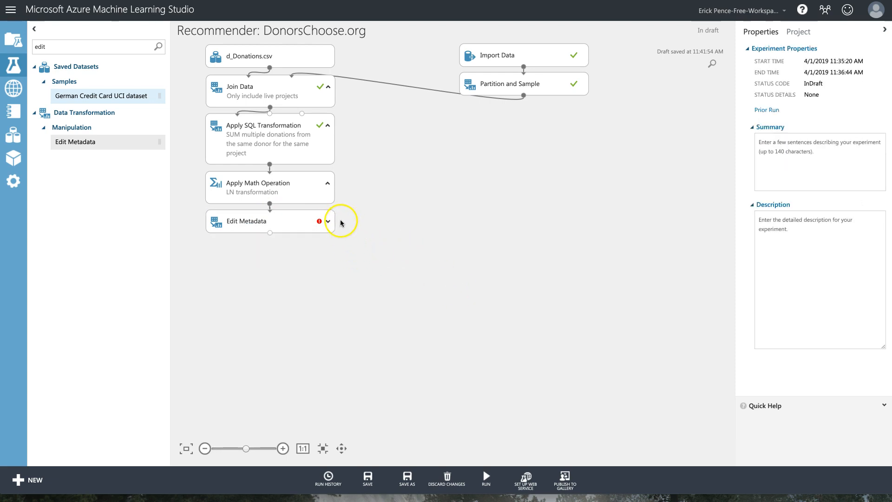
{"action": "left_click", "coordinate": [329, 221]}
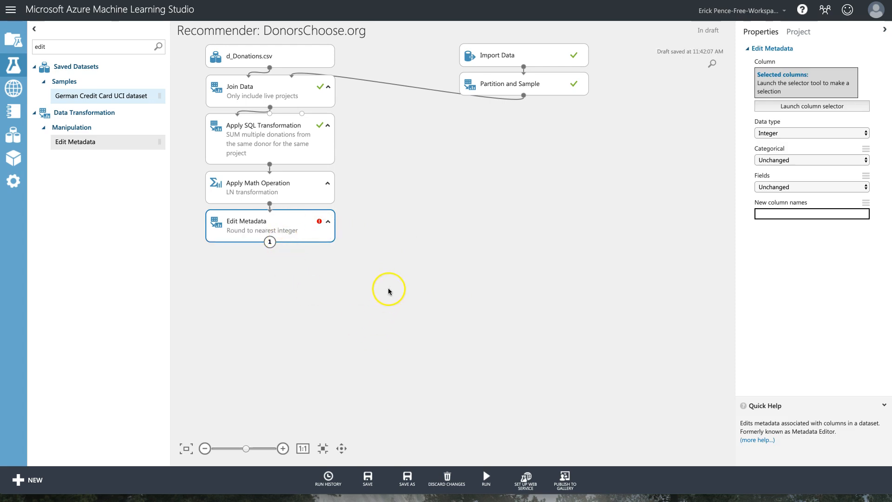
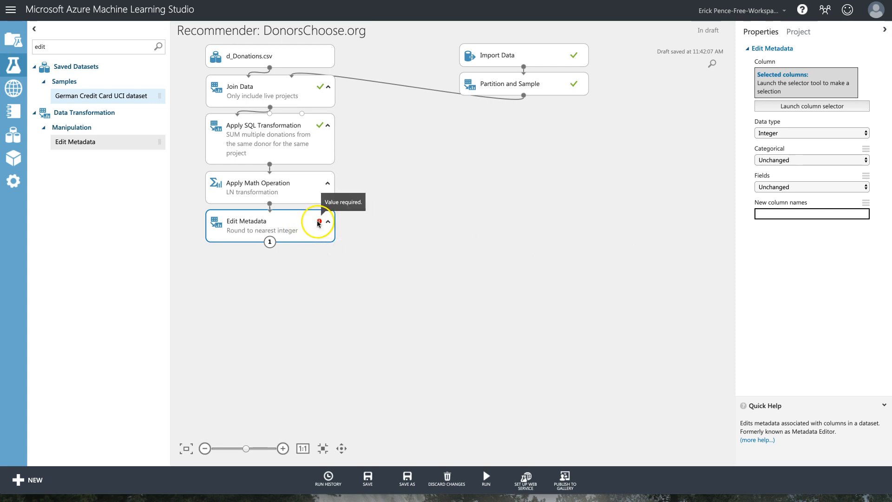
Point the Edit Metadata column selector at SUM([Donation Amount]) to clear its error.
{"action": "scroll", "coordinate": [411, 226], "scroll_direction": "up", "scroll_amount": 1}
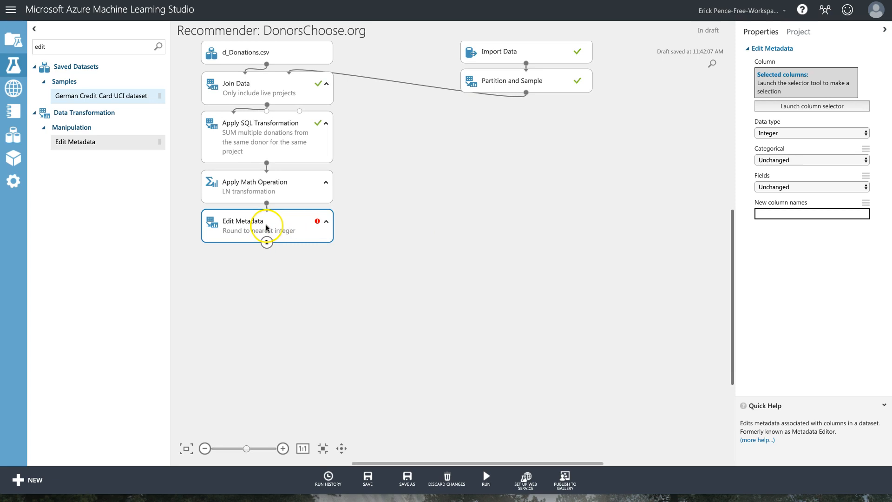
{"action": "scroll", "coordinate": [391, 230], "scroll_direction": "up", "scroll_amount": 1}
{"action": "scroll", "coordinate": [390, 228], "scroll_direction": "down", "scroll_amount": 1}
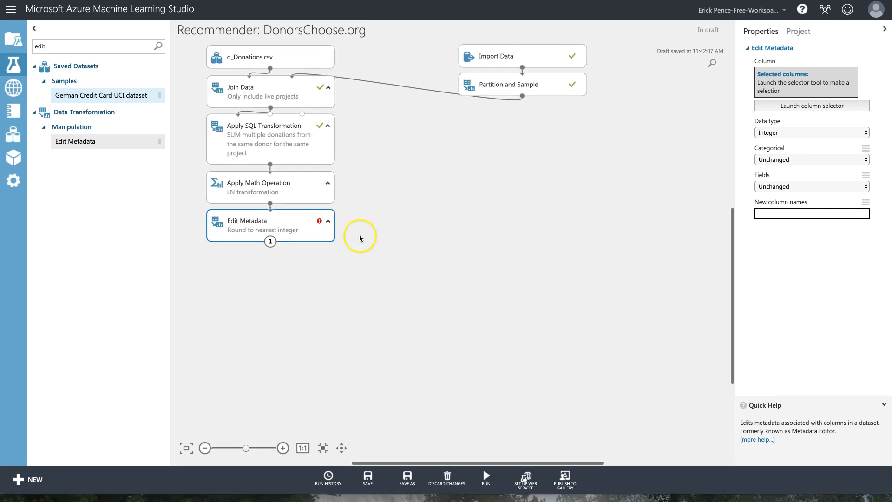
{"action": "left_click", "coordinate": [804, 108]}
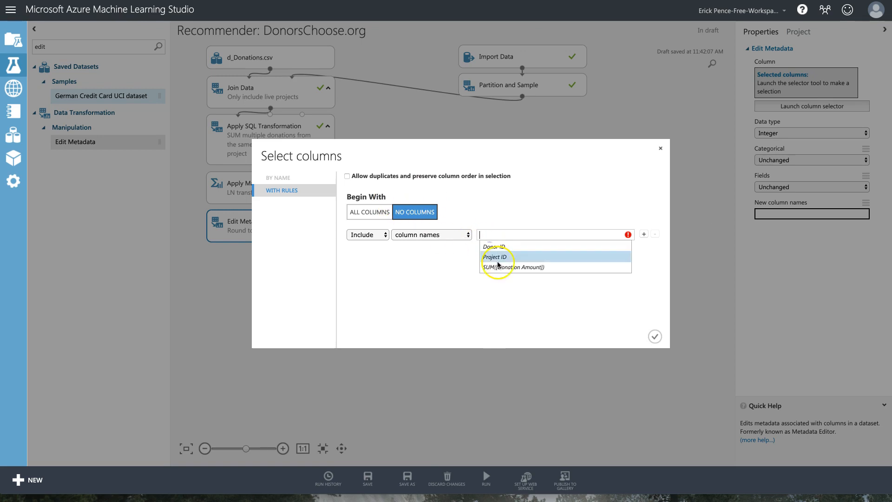
{"action": "left_click", "coordinate": [500, 264]}
{"action": "left_click", "coordinate": [655, 336]}
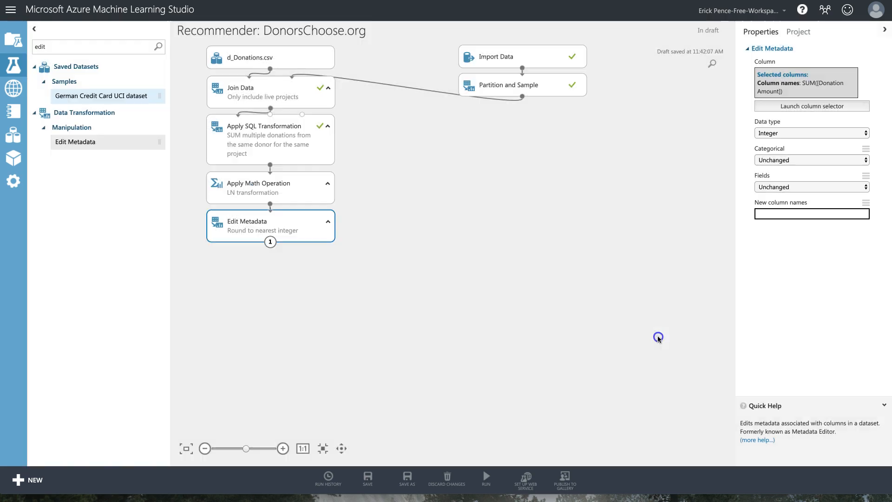
{"action": "left_click_drag", "start_coordinate": [292, 228], "coordinate": [291, 228]}
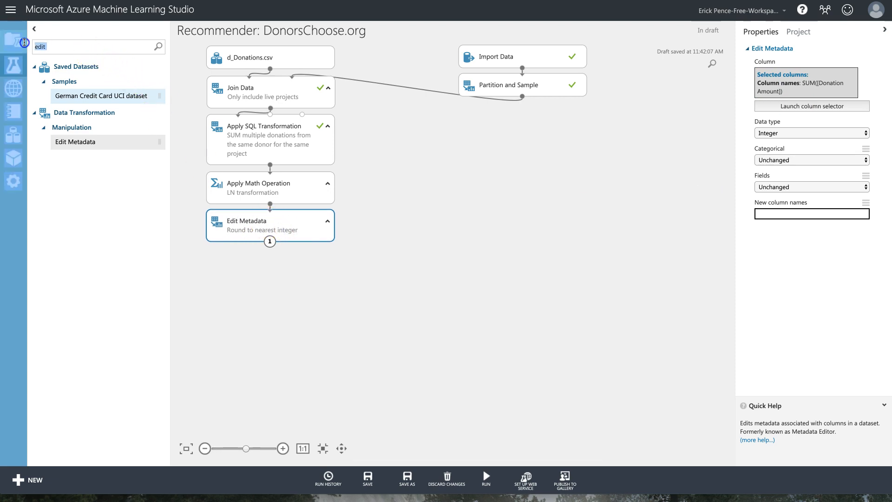
{"action": "double_click", "coordinate": [42, 45]}
{"action": "left_click_drag", "start_coordinate": [66, 45], "coordinate": [30, 47]}
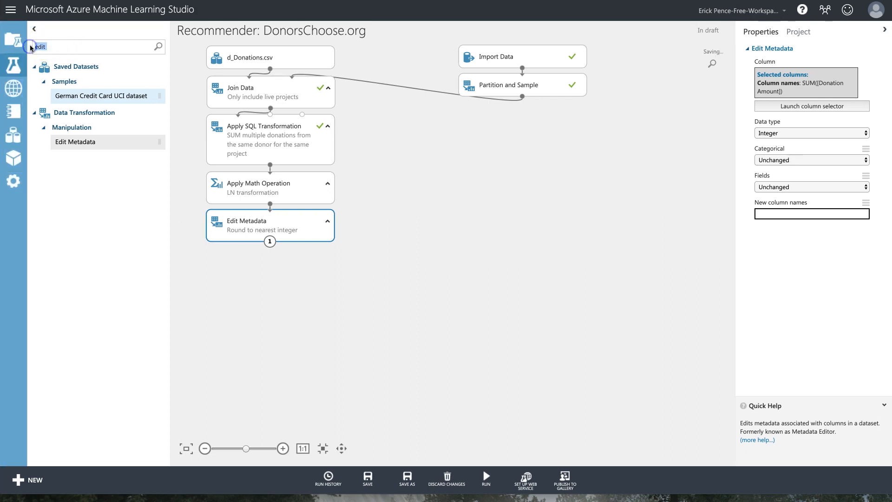
Add Split Data below Edit Metadata using Recommender Split with random seed 12345.
{"action": "type", "text": "split"}
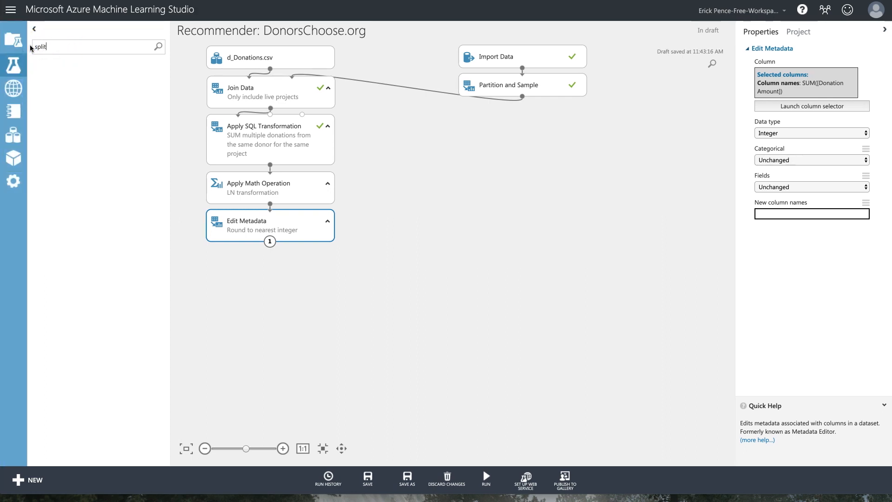
{"action": "left_click_drag", "start_coordinate": [69, 159], "coordinate": [271, 256]}
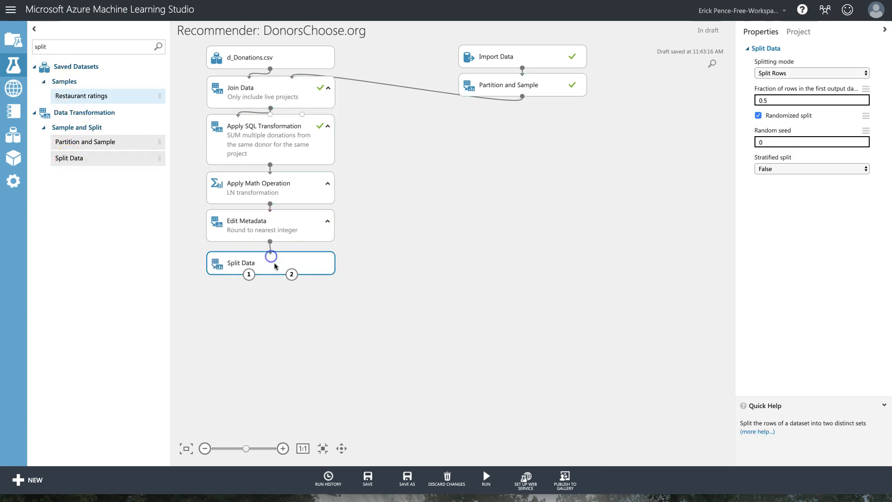
{"action": "left_click", "coordinate": [811, 73]}
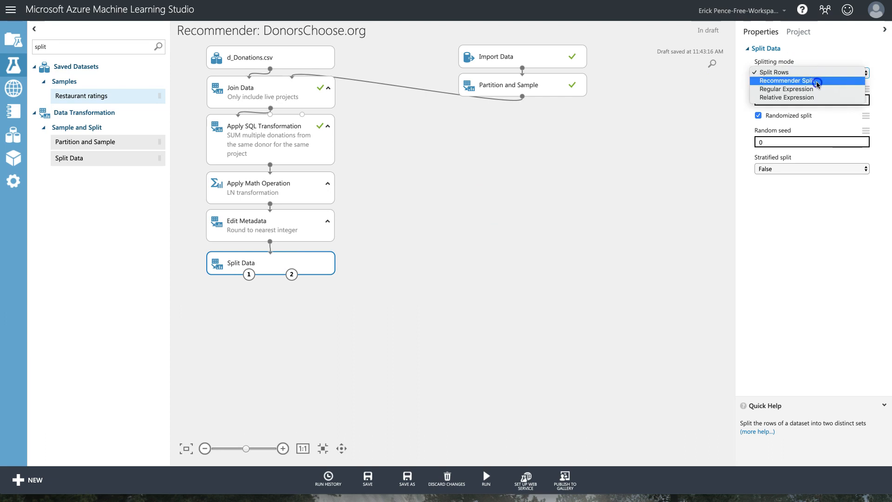
{"action": "left_click", "coordinate": [818, 82]}
{"action": "left_click", "coordinate": [789, 276]}
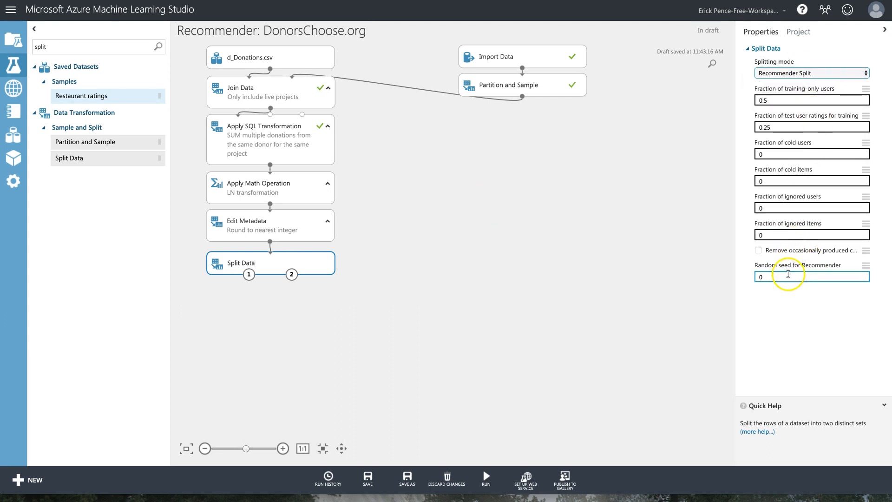
{"action": "key", "text": "BackSpace"}
{"action": "type", "text": "12345"}
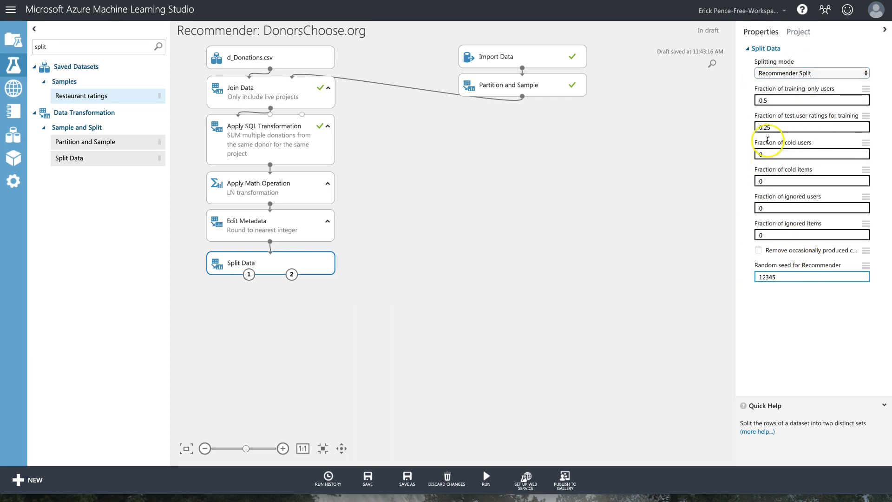
Nudge the Split Data module into place and search the palette for 'train'.
{"action": "left_click", "coordinate": [471, 248]}
{"action": "left_click", "coordinate": [319, 265]}
{"action": "left_click_drag", "start_coordinate": [319, 265], "coordinate": [319, 262]}
{"action": "left_click_drag", "start_coordinate": [44, 45], "coordinate": [34, 46]}
{"action": "type", "text": "train"}
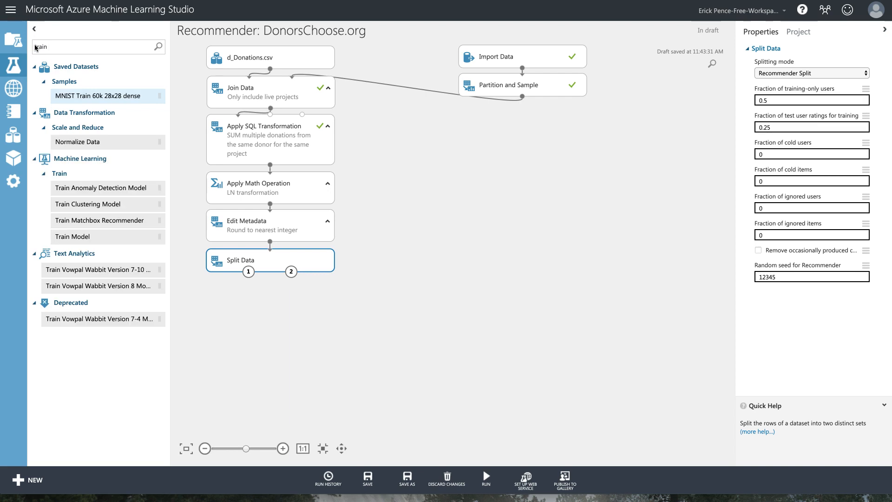
Add Train and Score Matchbox Recommender, wiring Split Data into the trainer and trainer into scorer.
{"action": "left_click_drag", "start_coordinate": [84, 220], "coordinate": [403, 299]}
{"action": "left_click_drag", "start_coordinate": [248, 272], "coordinate": [371, 288]}
{"action": "double_click", "coordinate": [60, 46]}
{"action": "type", "text": "score"}
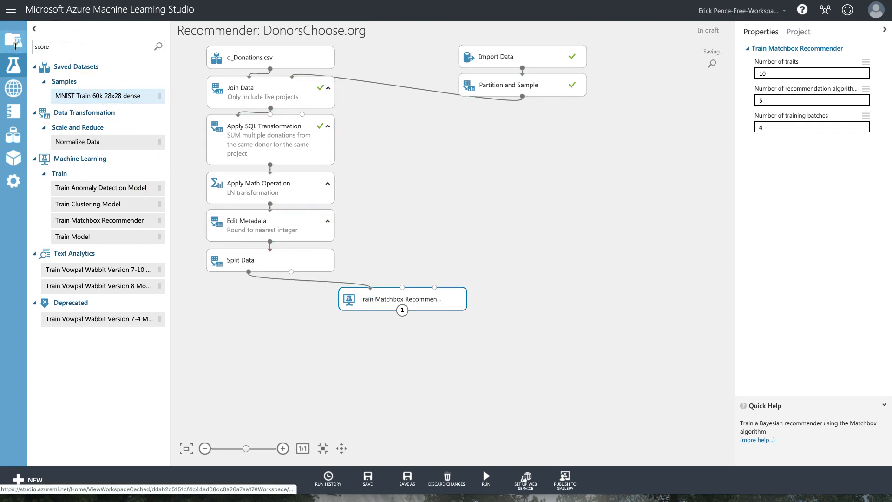
{"action": "left_click_drag", "start_coordinate": [83, 104], "coordinate": [370, 336]}
{"action": "left_click_drag", "start_coordinate": [403, 311], "coordinate": [338, 325]}
Add Evaluate Recommender, feed the test split to scorer and evaluator, and set Rating Prediction.
{"action": "left_click_drag", "start_coordinate": [69, 48], "coordinate": [31, 48]}
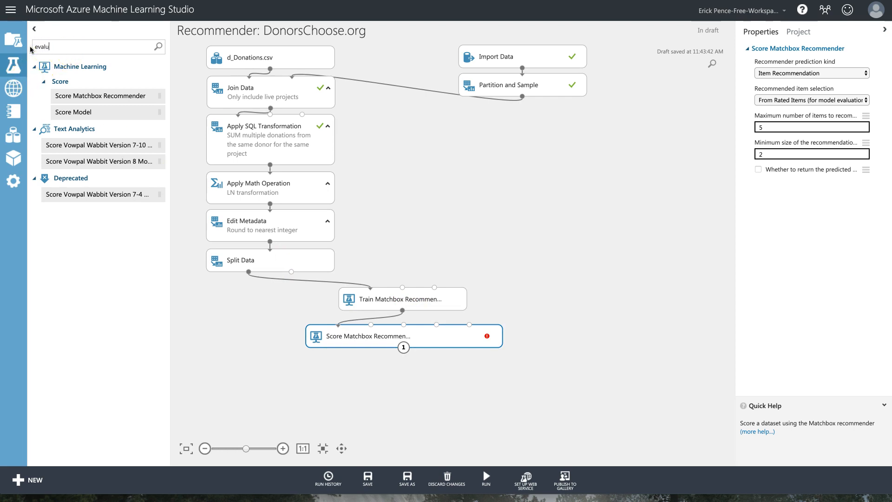
{"action": "left_click_drag", "start_coordinate": [86, 128], "coordinate": [403, 347]}
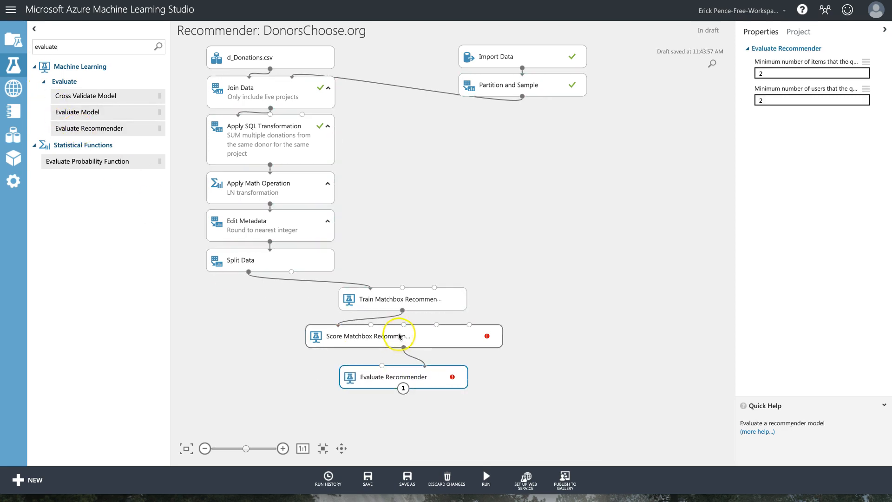
{"action": "left_click_drag", "start_coordinate": [292, 271], "coordinate": [371, 325]}
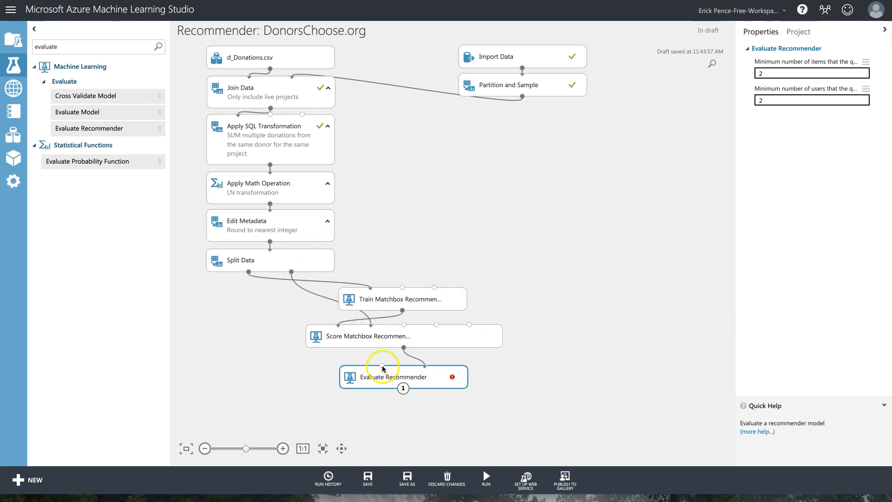
{"action": "left_click_drag", "start_coordinate": [291, 272], "coordinate": [386, 378]}
{"action": "left_click", "coordinate": [433, 338]}
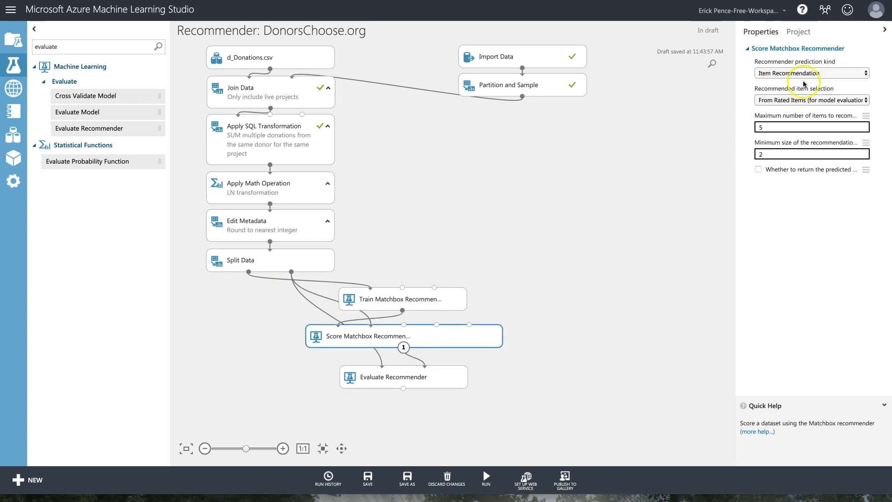
{"action": "left_click", "coordinate": [804, 74]}
{"action": "left_click", "coordinate": [790, 73]}
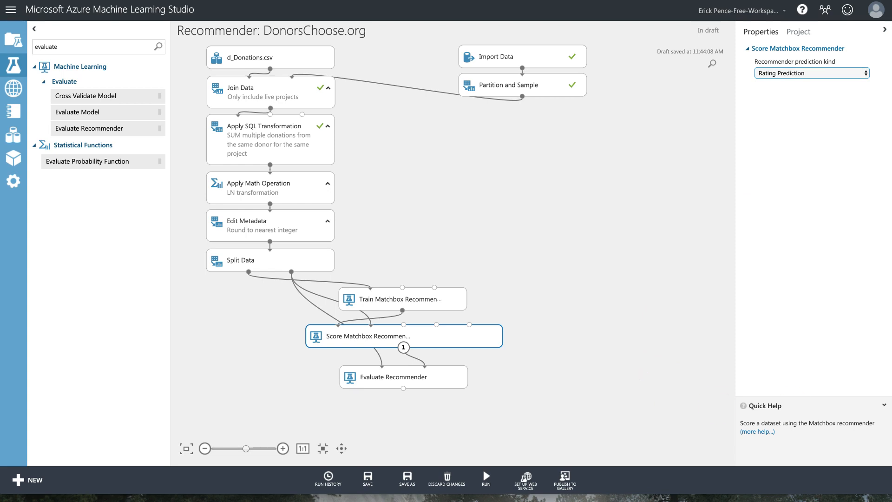
{"action": "left_click_drag", "start_coordinate": [891, 41], "coordinate": [575, 46]}
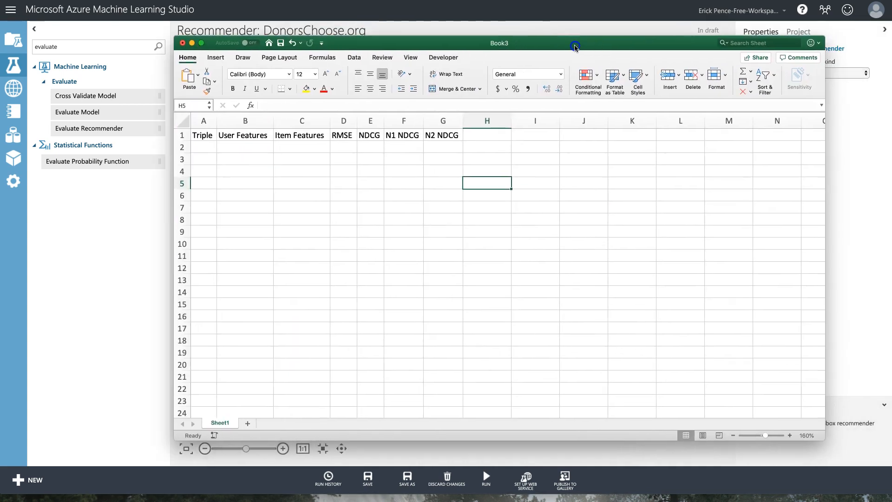
Log 'DonorID, ProjectID, Sum(DonationAmount)' in A2 with n/a in B2 and C2, widening column A.
{"action": "left_click", "coordinate": [204, 148]}
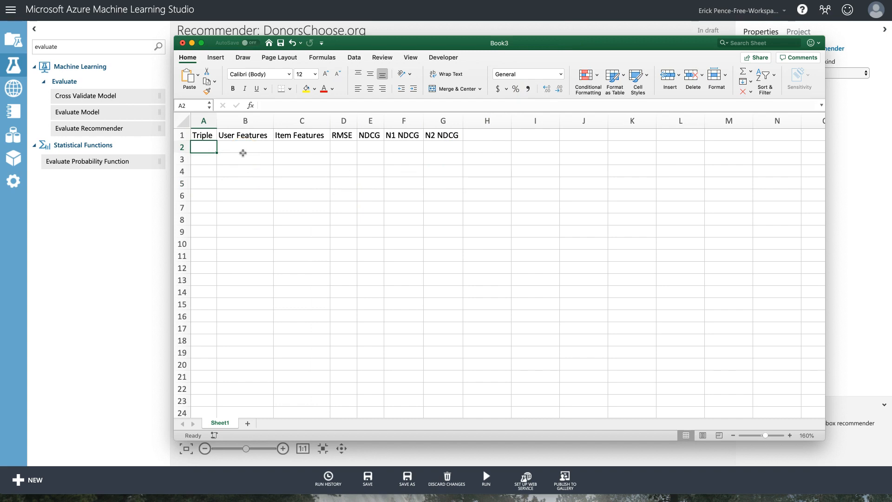
{"action": "left_click_drag", "start_coordinate": [547, 44], "coordinate": [787, 43]}
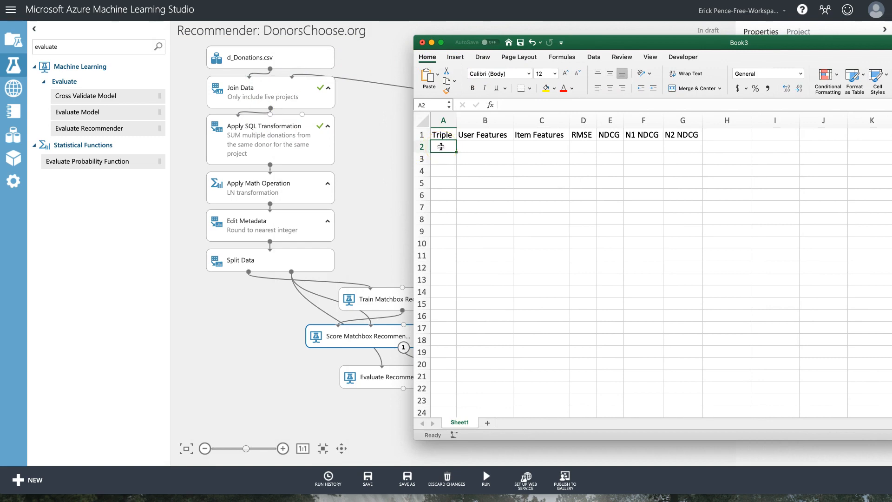
{"action": "type", "text": "Preo"}
{"action": "type", "text": "orID, ProjectID, Sum"}
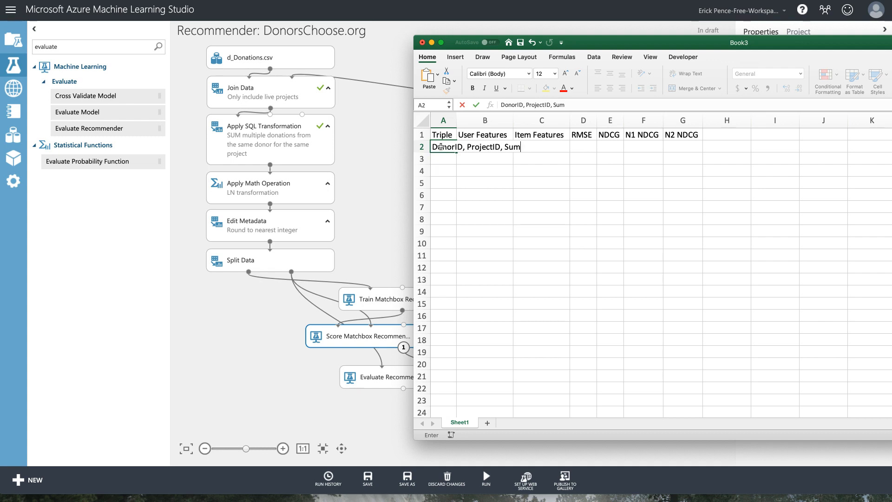
{"action": "type", "text": "(DonationAmount"}
{"action": "key", "text": "Return"}
{"action": "left_click_drag", "start_coordinate": [457, 120], "coordinate": [594, 121]}
{"action": "left_click", "coordinate": [620, 146]}
{"action": "type", "text": "n/a"}
{"action": "key", "text": "Tab"}
{"action": "type", "text": "n/a"}
{"action": "key", "text": "Tab"}
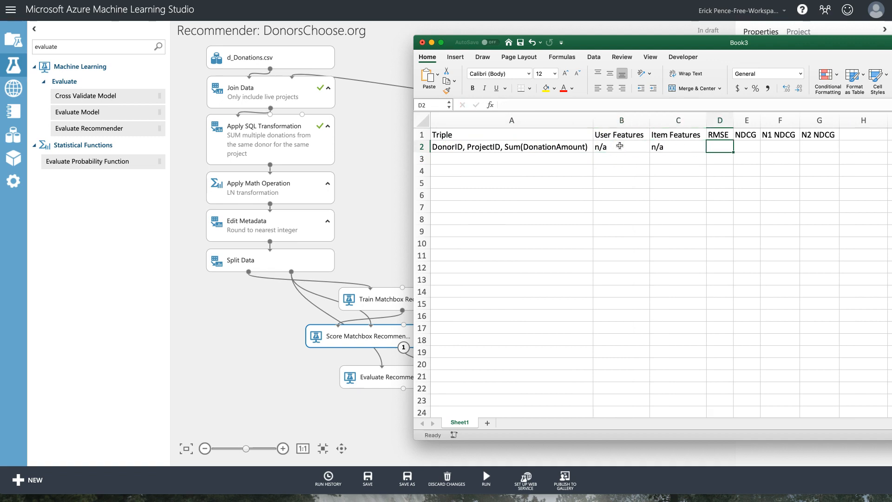
{"action": "left_click_drag", "start_coordinate": [774, 41], "coordinate": [891, 55]}
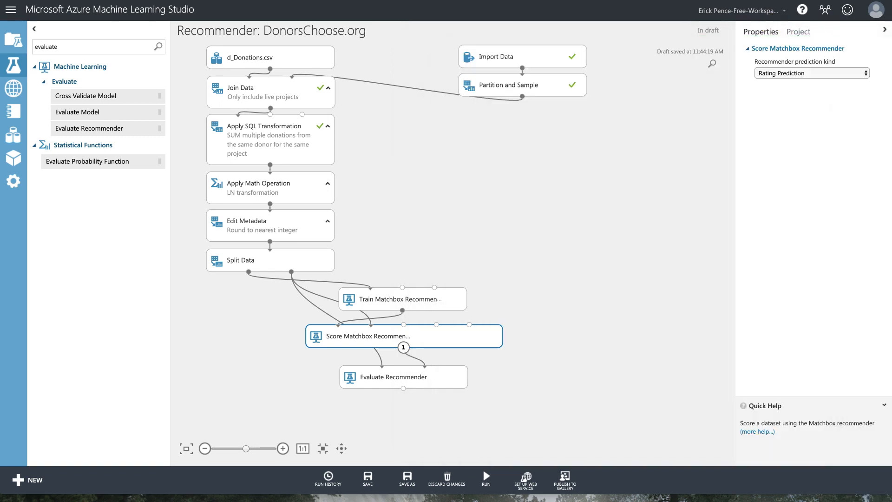
Try ResultOnly output mode on Apply Math Operation, then revert it to Inplace.
{"action": "left_click", "coordinate": [428, 377]}
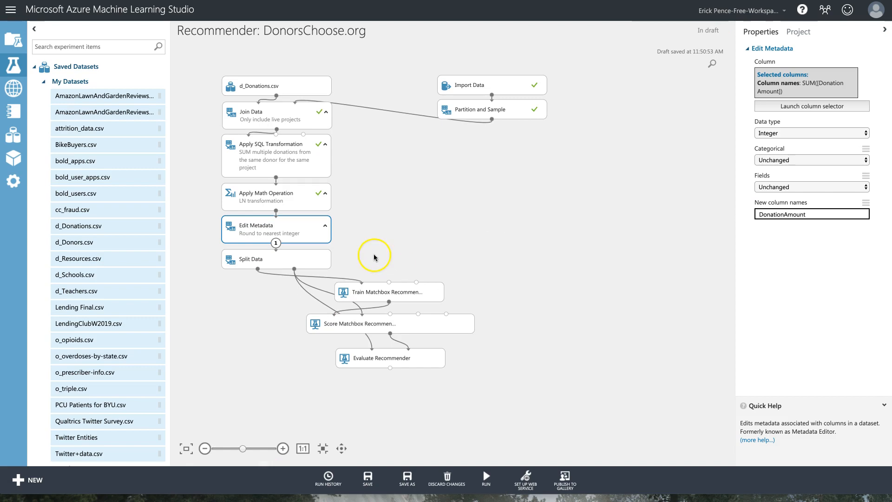
{"action": "right_click", "coordinate": [314, 231]}
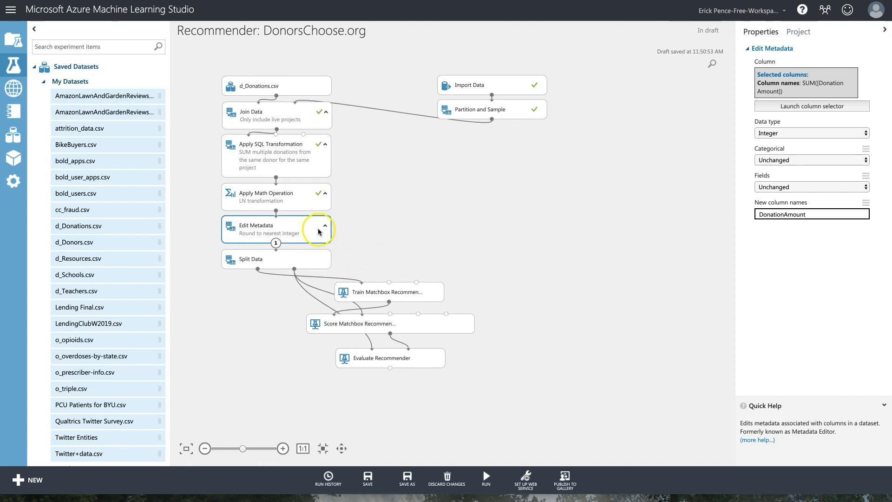
{"action": "left_click", "coordinate": [304, 199]}
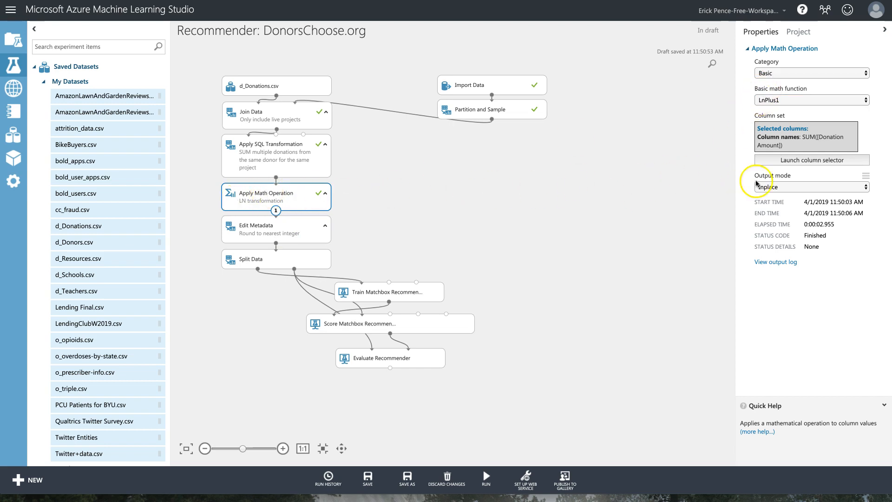
{"action": "left_click", "coordinate": [795, 187]}
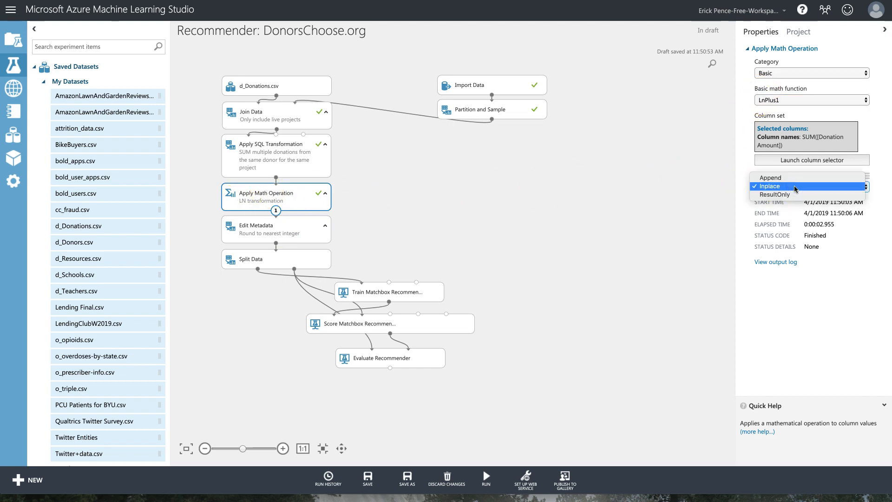
{"action": "left_click", "coordinate": [790, 195]}
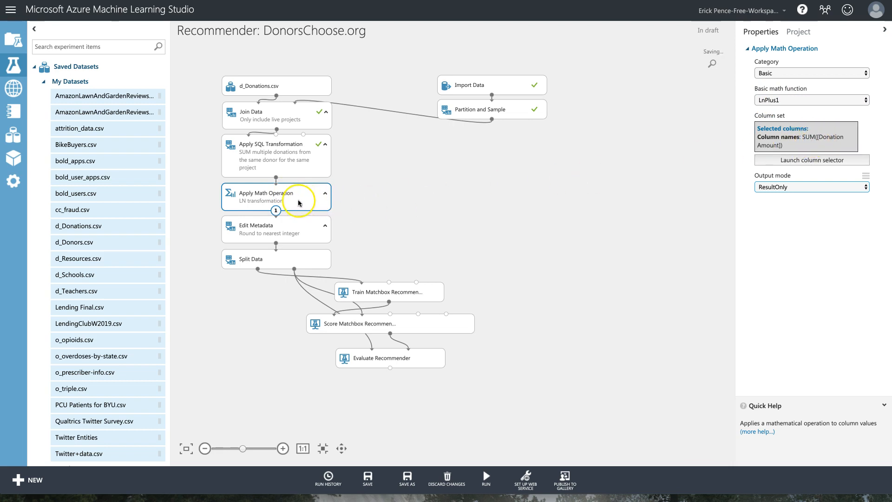
{"action": "left_click", "coordinate": [823, 187]}
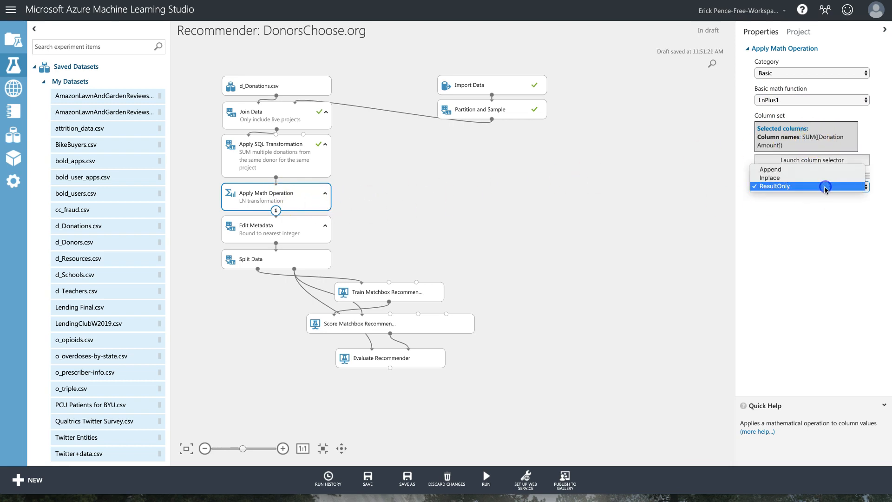
{"action": "left_click", "coordinate": [813, 179]}
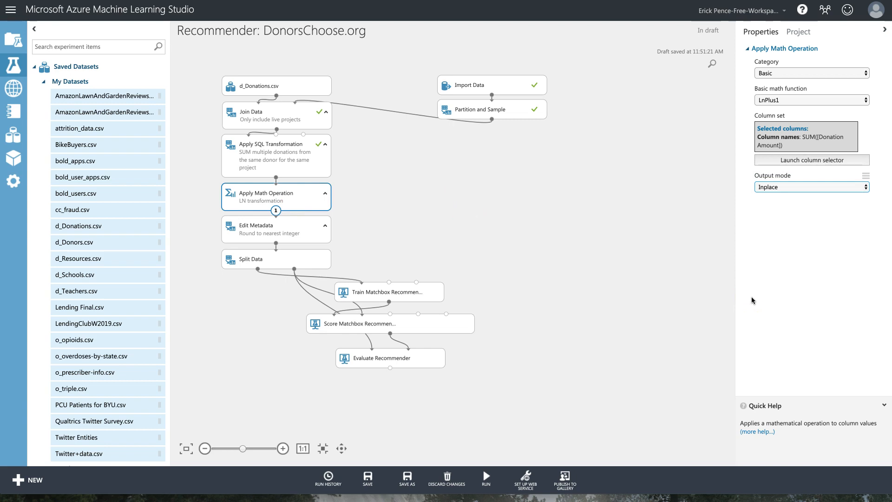
Set Edit Metadata's new column name to DonationAmount.
{"action": "left_click", "coordinate": [297, 228]}
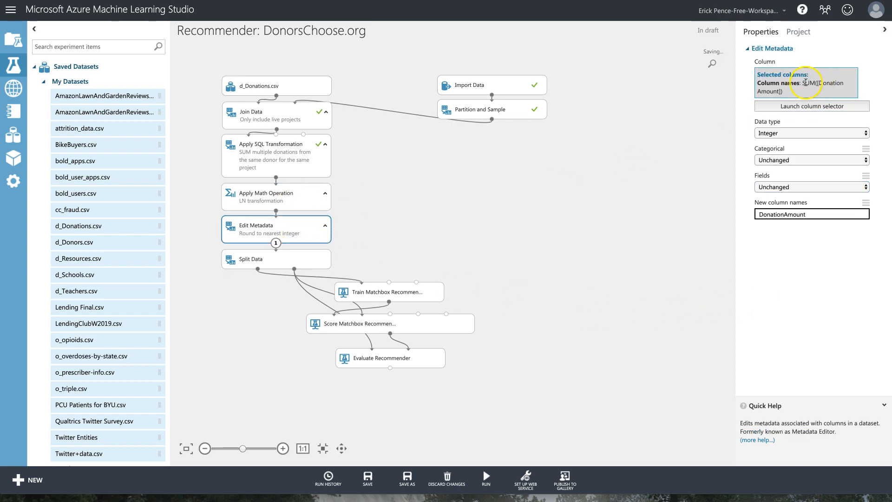
{"action": "left_click", "coordinate": [825, 215]}
{"action": "double_click", "coordinate": [763, 214]}
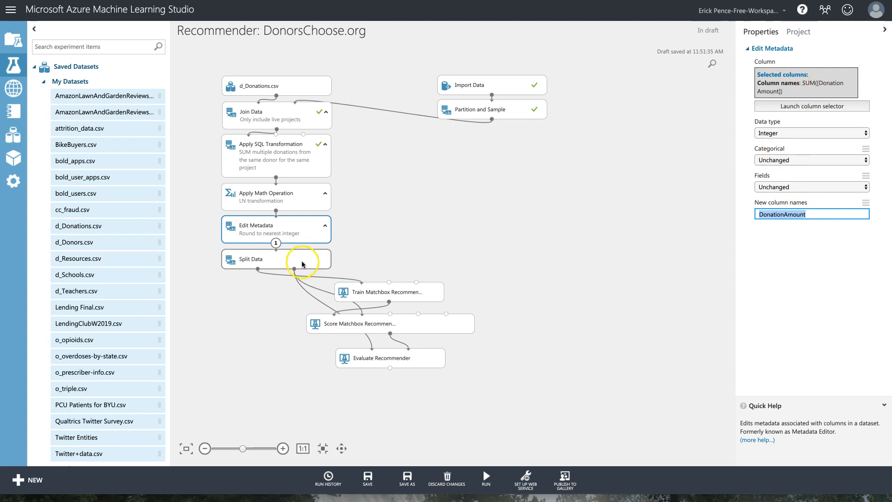
{"action": "left_click", "coordinate": [388, 359]}
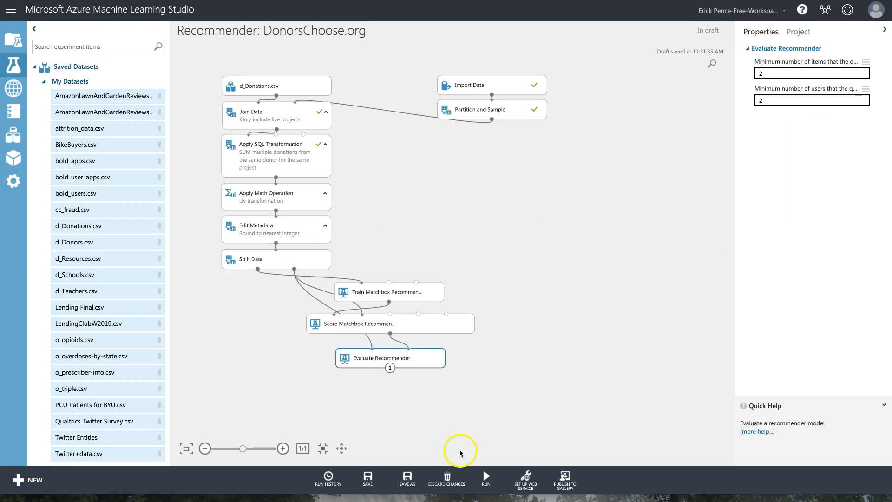
Run the experiment and review the Split Data, Train and Score module settings.
{"action": "left_click", "coordinate": [487, 470]}
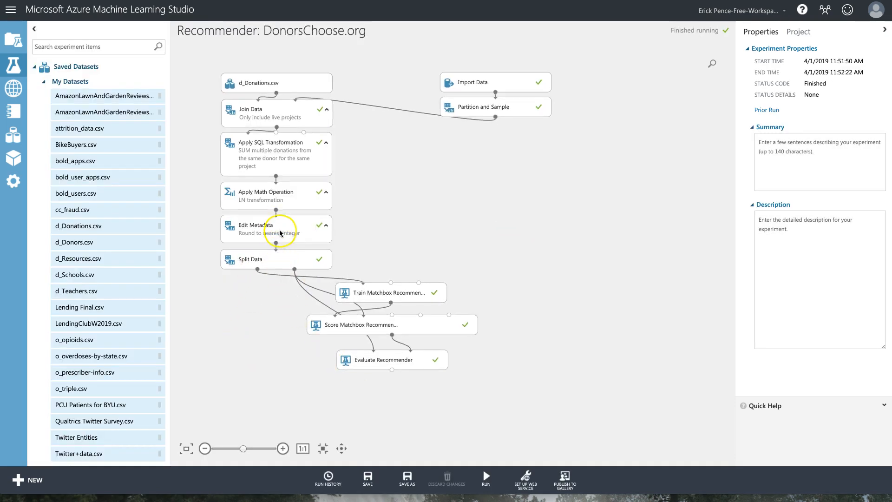
{"action": "left_click", "coordinate": [283, 261]}
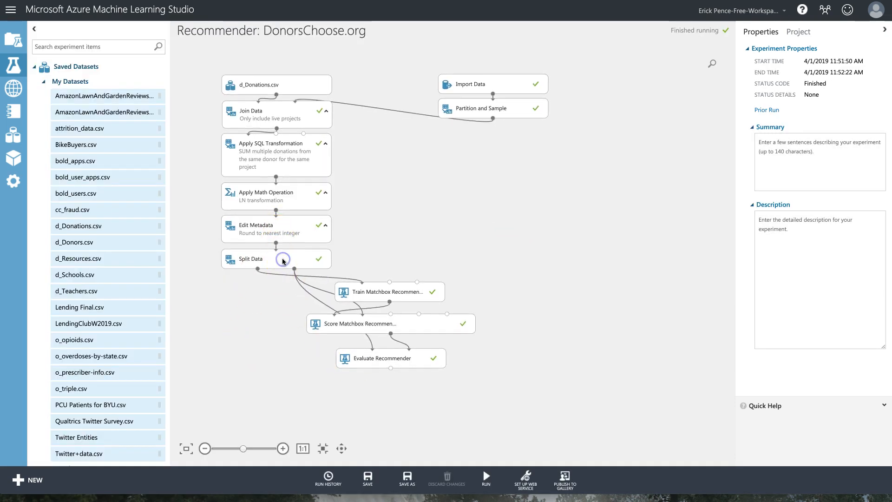
{"action": "left_click", "coordinate": [388, 292]}
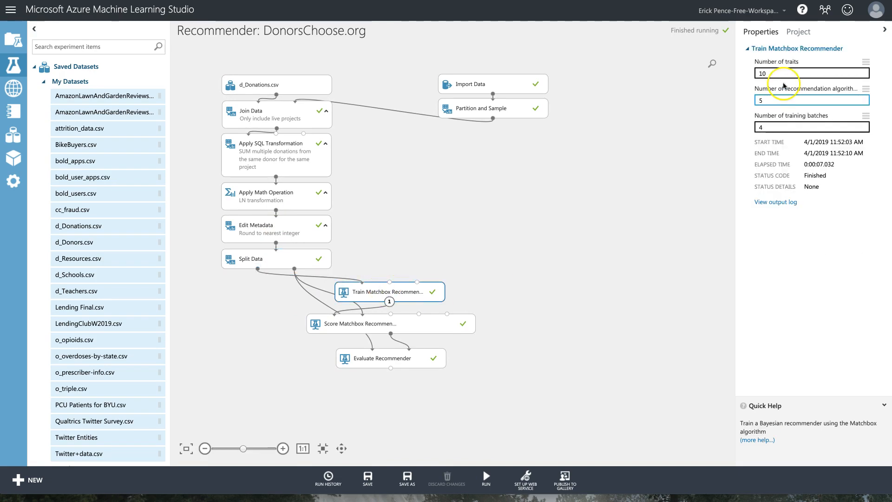
{"action": "left_click", "coordinate": [405, 326]}
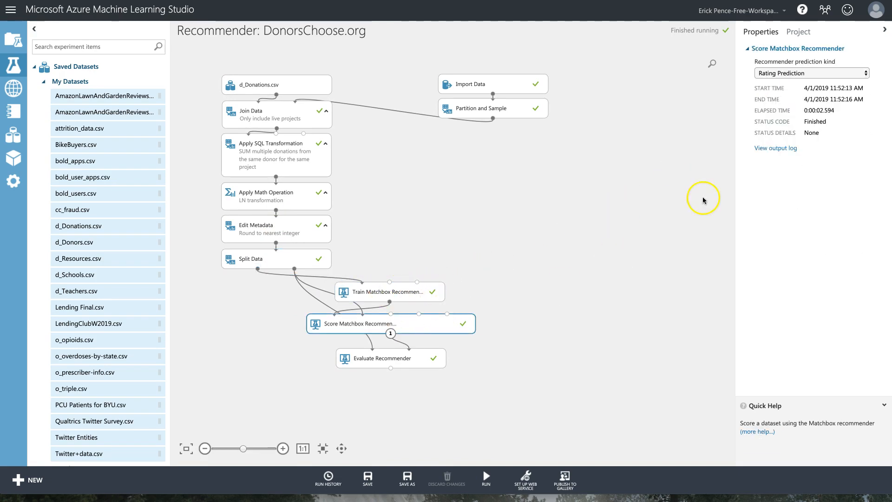
Visualize Evaluate Recommender's metrics and select the RMSE value 1.693595.
{"action": "right_click", "coordinate": [410, 359]}
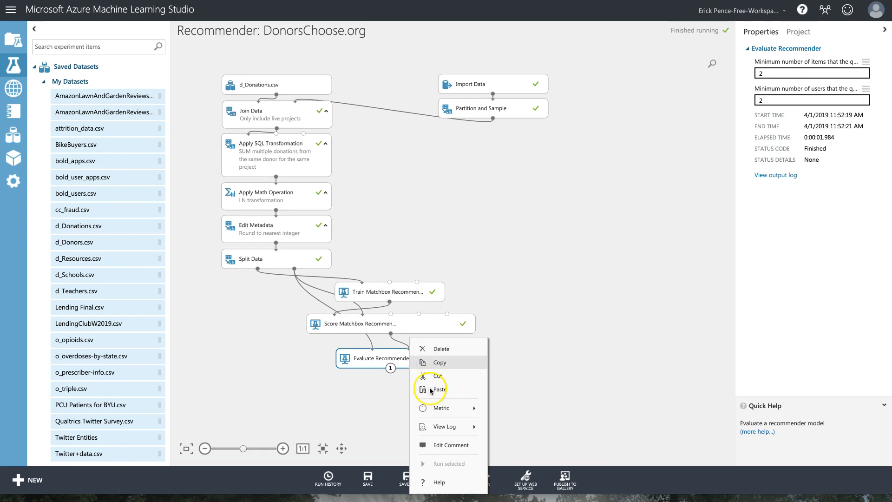
{"action": "mouse_move", "coordinate": [485, 408]}
{"action": "left_click", "coordinate": [526, 462]}
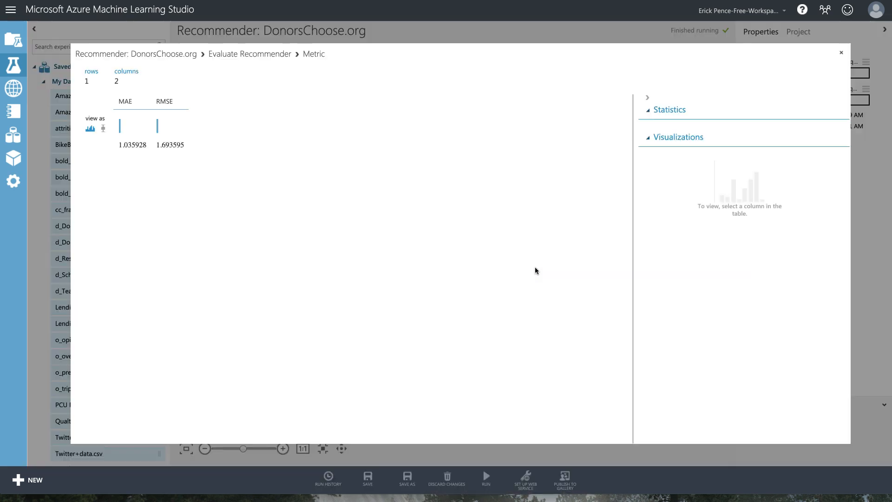
{"action": "left_click_drag", "start_coordinate": [156, 148], "coordinate": [193, 145]}
{"action": "key", "text": "super+c"}
{"action": "left_click_drag", "start_coordinate": [891, 107], "coordinate": [537, 38]}
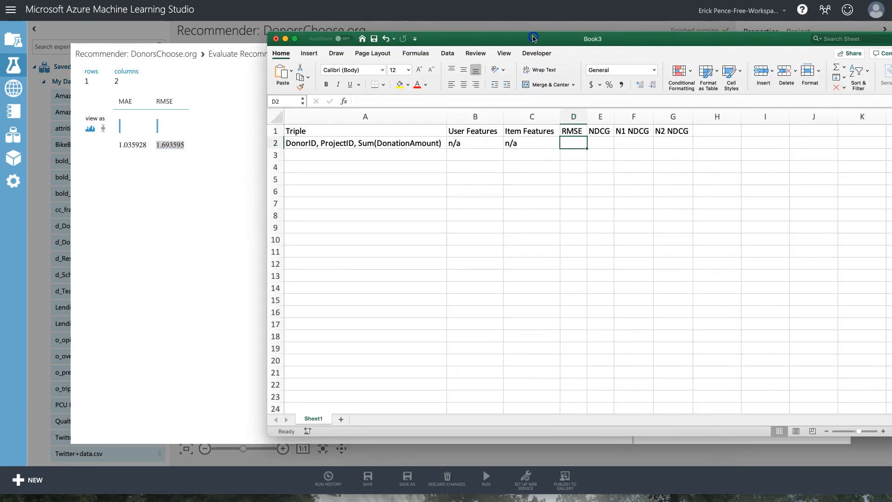
Paste the RMSE value into cell D2 of the log.
{"action": "key", "text": "super+v"}
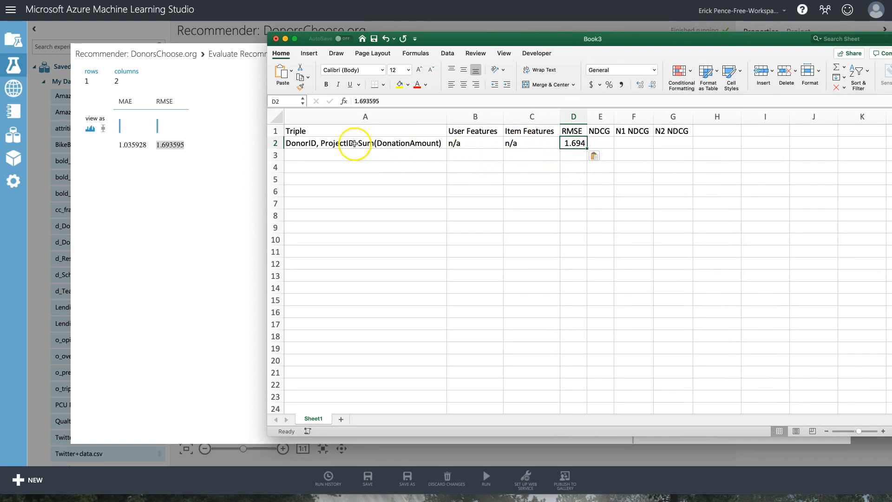
{"action": "left_click_drag", "start_coordinate": [475, 142], "coordinate": [537, 141]}
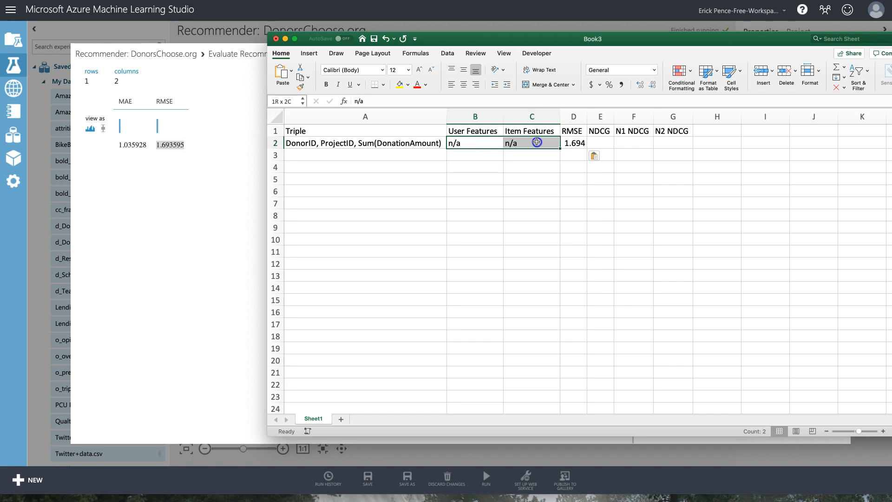
{"action": "left_click", "coordinate": [575, 144]}
{"action": "left_click", "coordinate": [484, 143]}
{"action": "left_click", "coordinate": [521, 142]}
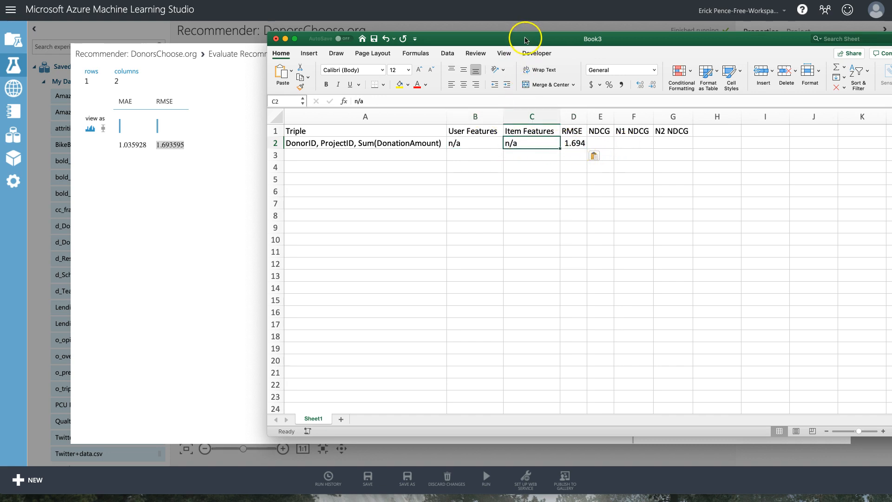
{"action": "left_click", "coordinate": [602, 141]}
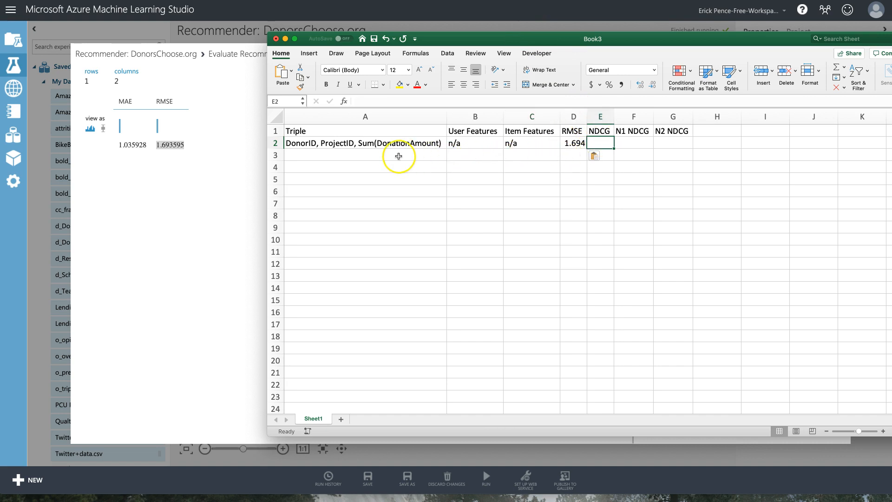
Insert a new column before RMSE and enter a 'Scoring Method' header in D1.
{"action": "right_click", "coordinate": [574, 117]}
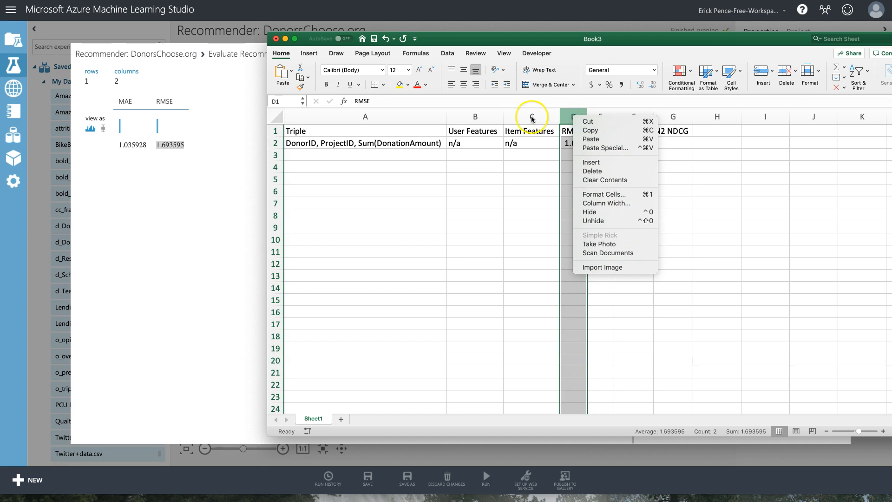
{"action": "left_click", "coordinate": [589, 162]}
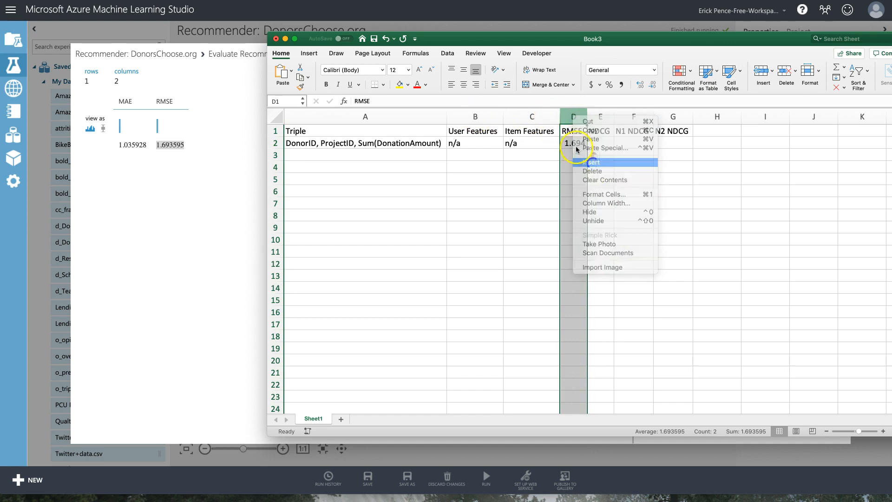
{"action": "left_click", "coordinate": [577, 133]}
{"action": "type", "text": "Scoring"}
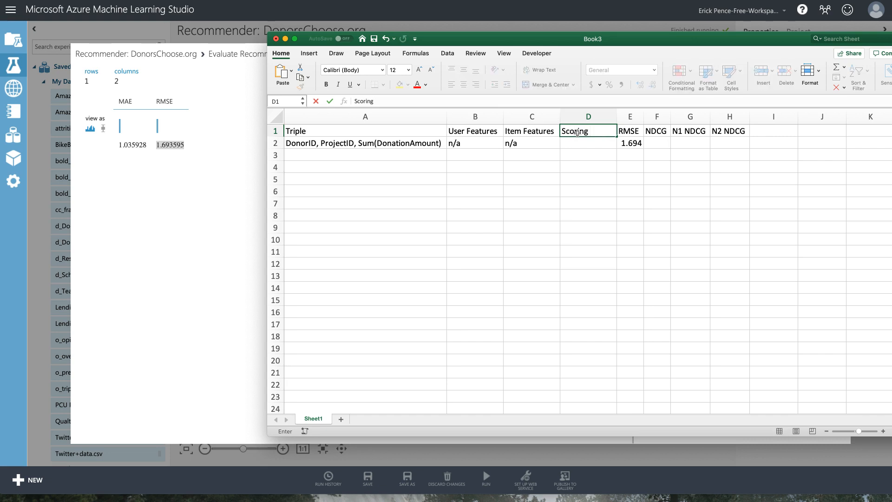
{"action": "key", "text": "Return"}
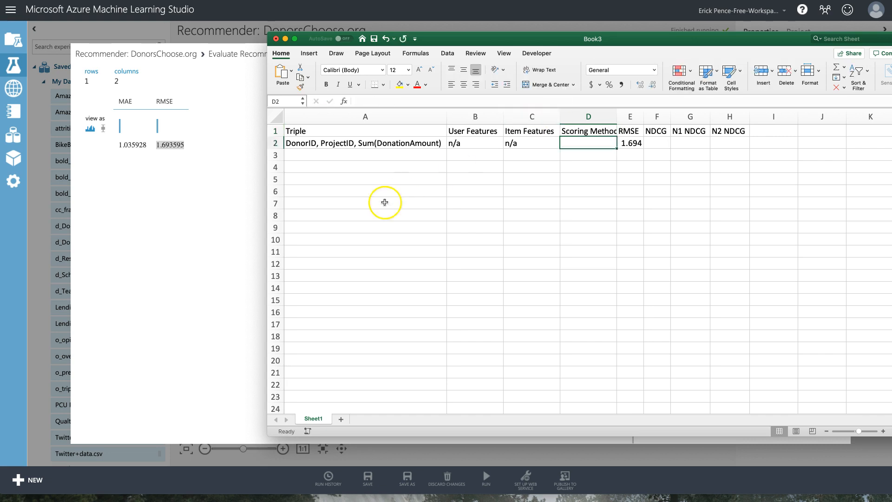
Copy the 'Recommender prediction kind' label from Score Matchbox Recommender into header D1.
{"action": "left_click", "coordinate": [255, 201]}
{"action": "left_click", "coordinate": [844, 53]}
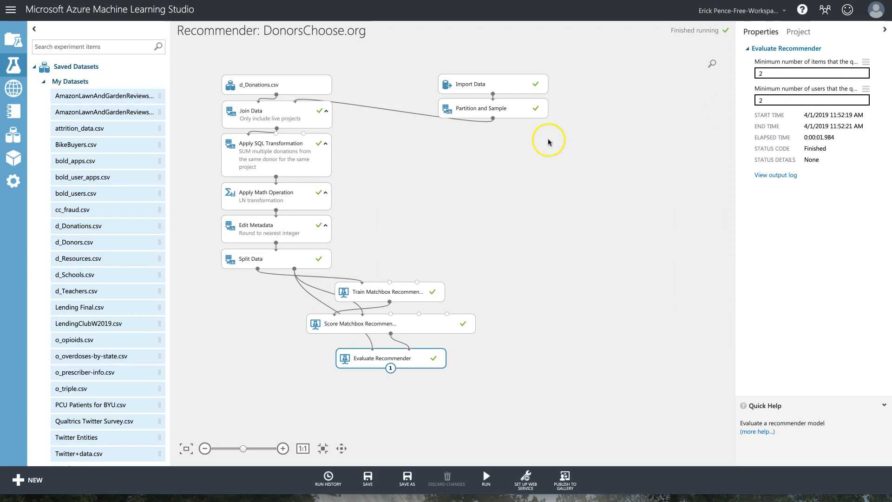
{"action": "left_click", "coordinate": [441, 321]}
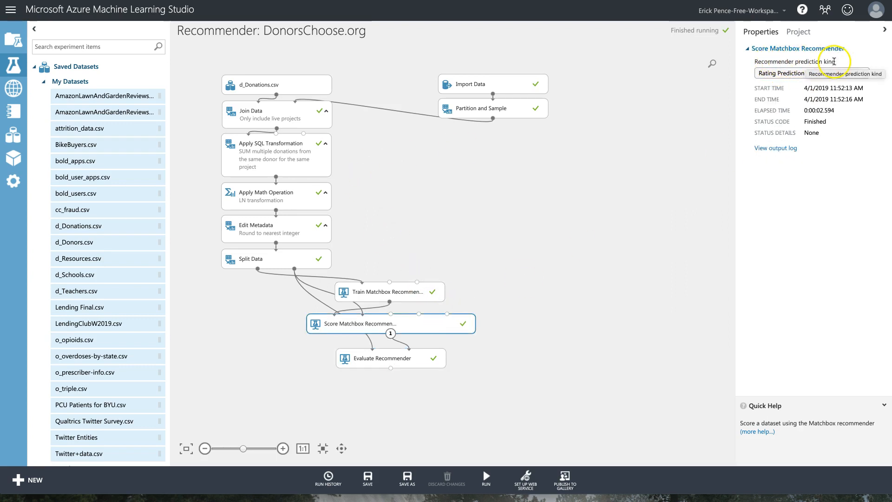
{"action": "left_click_drag", "start_coordinate": [835, 61], "coordinate": [765, 62]}
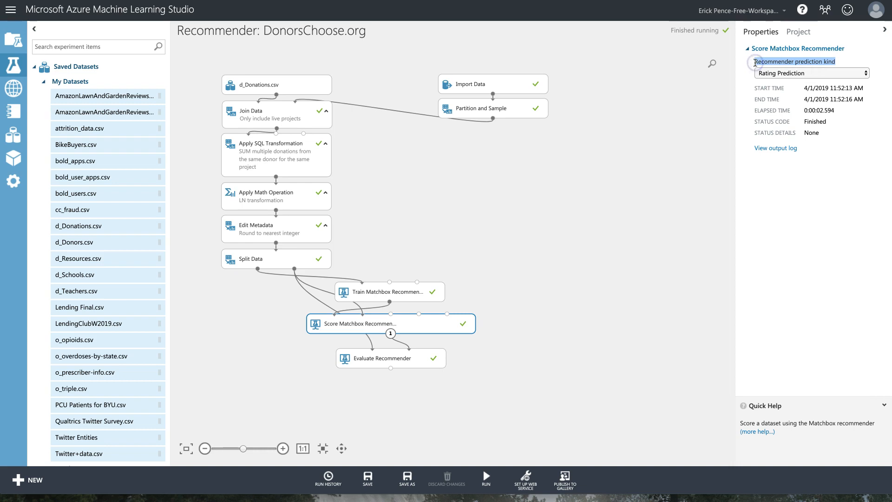
{"action": "key", "text": "super+Tab"}
{"action": "left_click", "coordinate": [593, 130]}
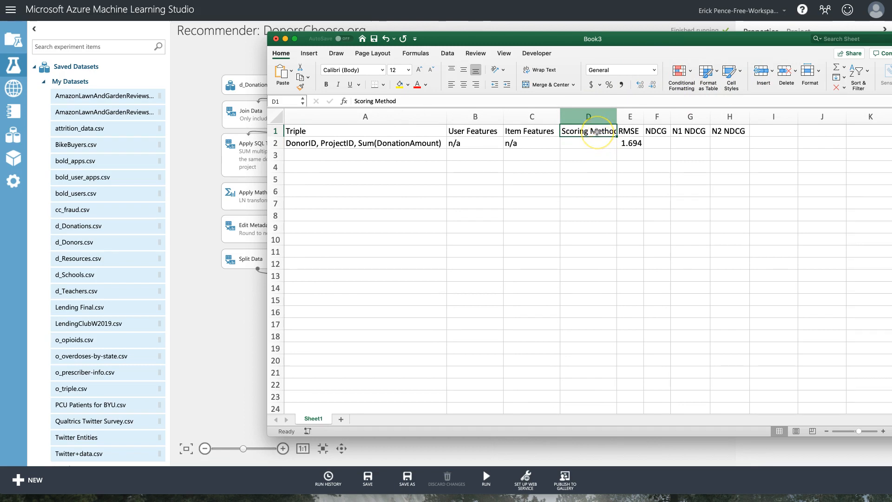
{"action": "type", "text": "Recommender prediction kind"}
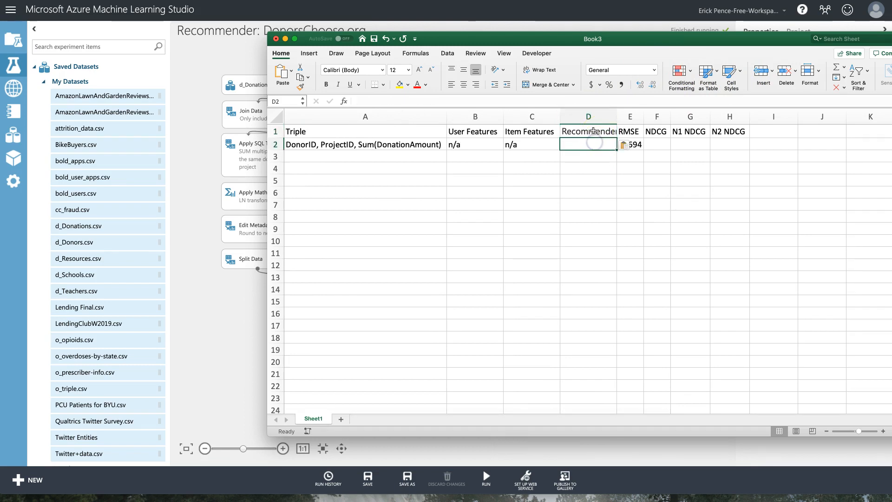
Format D1 like the RMSE header, autofit column D, and enter 'Ratings Prediction' in D2.
{"action": "left_click", "coordinate": [622, 131]}
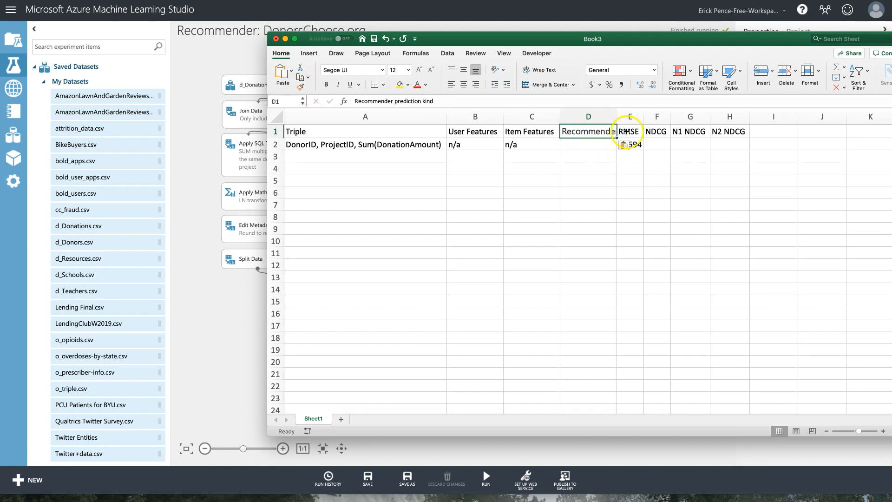
{"action": "left_click", "coordinate": [581, 131]}
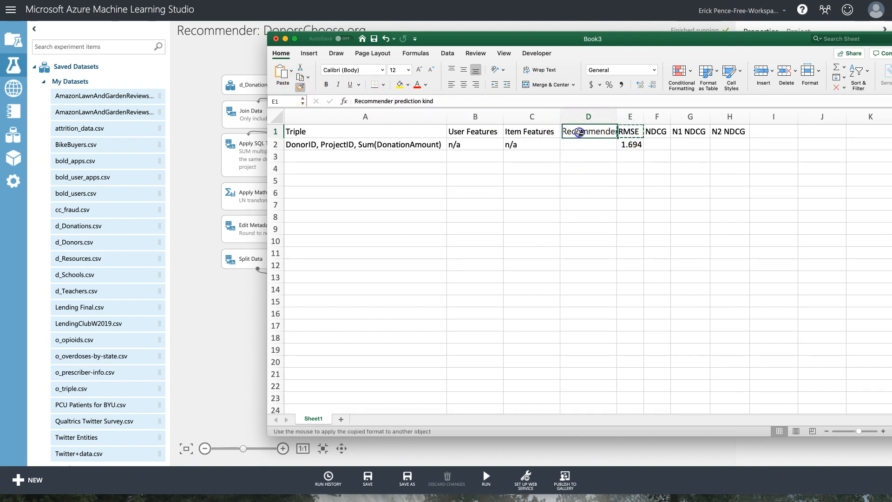
{"action": "left_click", "coordinate": [584, 142]}
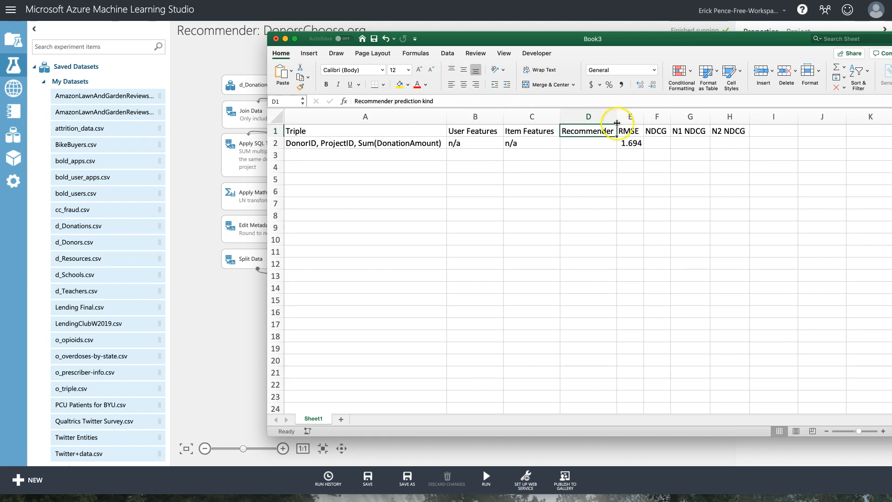
{"action": "double_click", "coordinate": [618, 116]}
{"action": "type", "text": "Ratings Prediction"}
{"action": "key", "text": "Return"}
{"action": "left_click", "coordinate": [608, 157]}
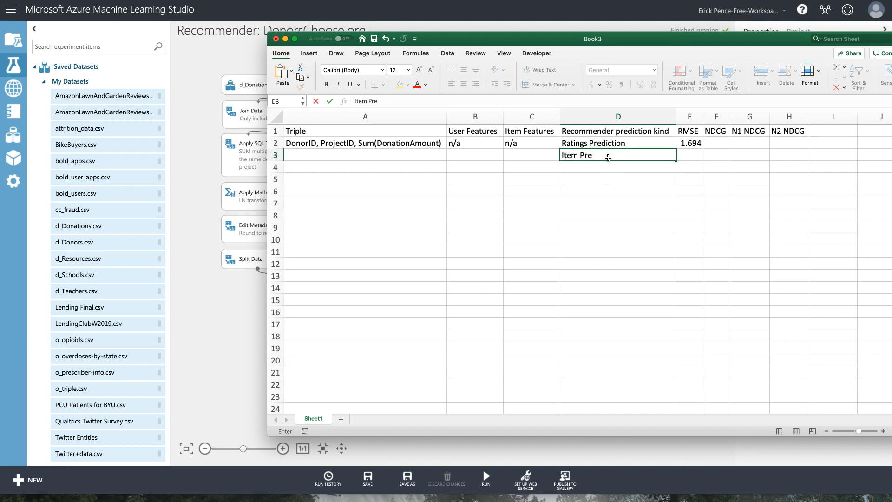
{"action": "key", "text": "super+Tab"}
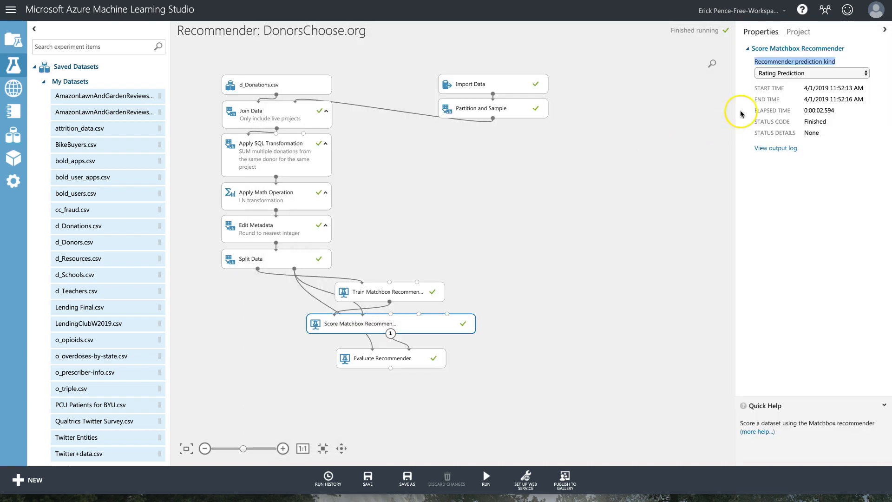
Switch the scorer's prediction kind to Item Recommendation and log it in D3.
{"action": "left_click", "coordinate": [792, 72]}
{"action": "left_click", "coordinate": [794, 81]}
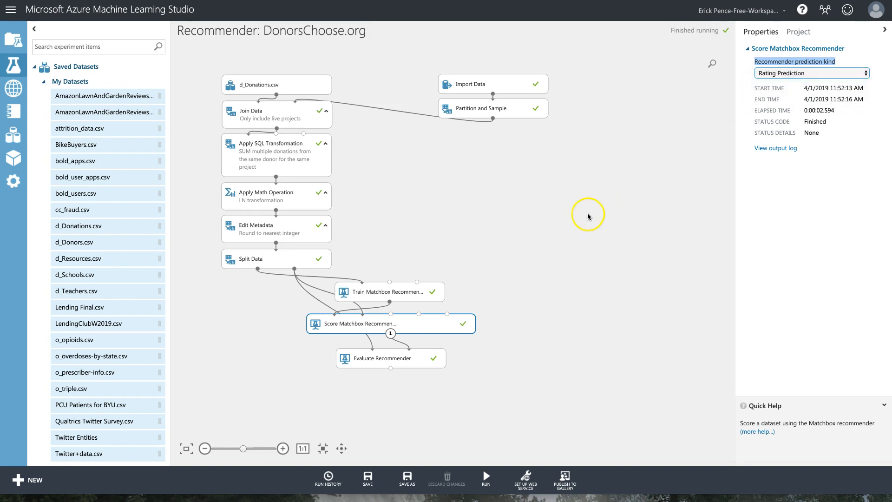
{"action": "key", "text": "super+Tab"}
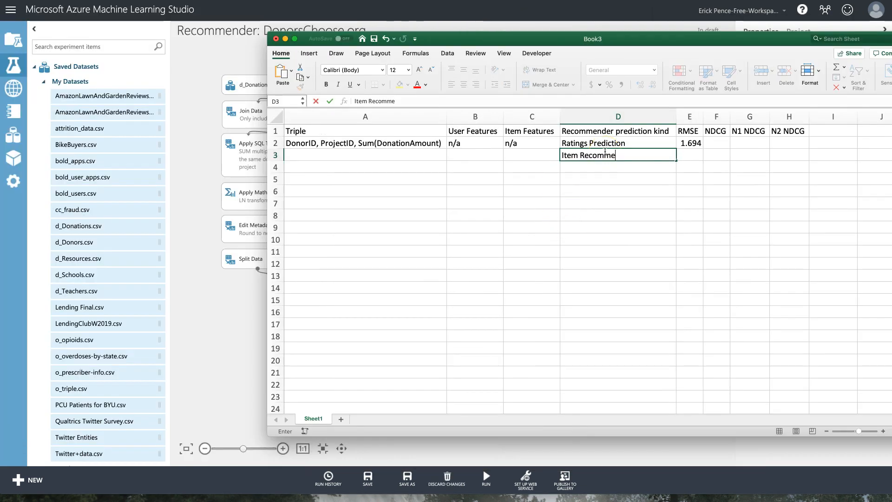
{"action": "type", "text": "ndatio"}
{"action": "key", "text": "Return"}
Add 'Related Items' and 'Related Users' entries in D4 and D5.
{"action": "type", "text": "Relat"}
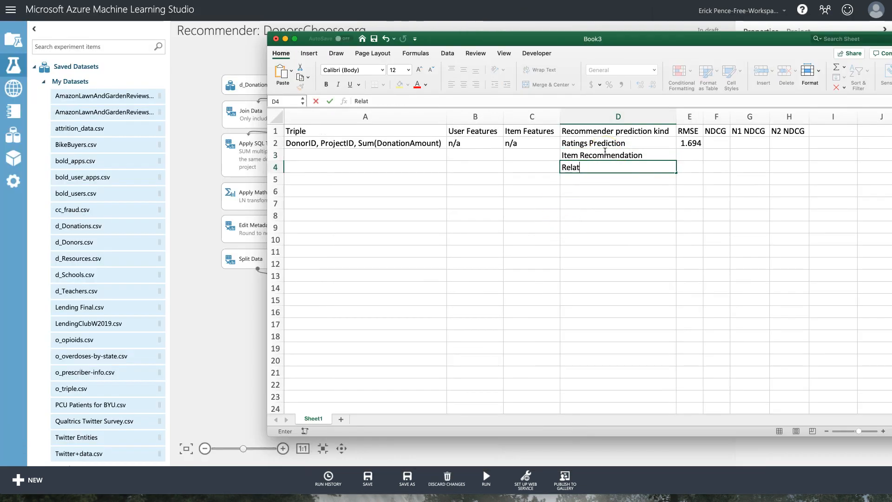
{"action": "type", "text": "ed Items"}
{"action": "key", "text": "Return"}
{"action": "type", "text": "Related Users"}
{"action": "key", "text": "Return"}
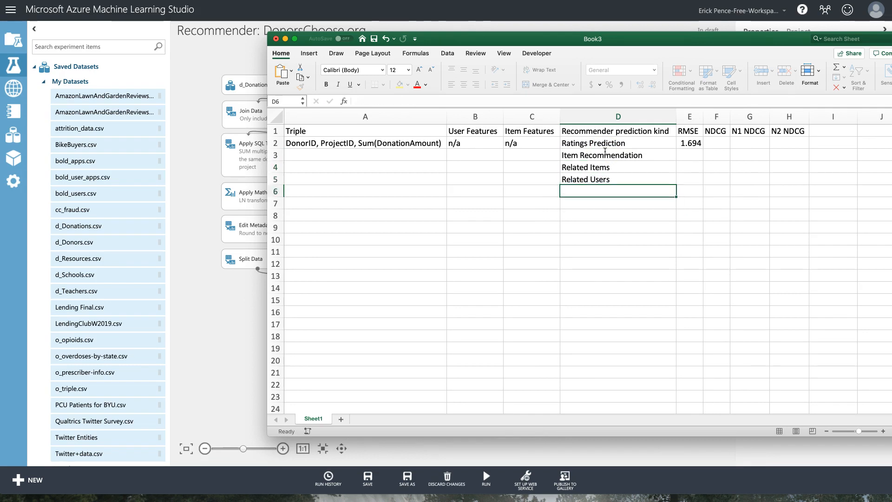
Fill cells E3 through E5 with n/a.
{"action": "key", "text": "Up"}
{"action": "key", "text": "Right"}
{"action": "key", "text": "Up"}
{"action": "key", "text": "Up"}
{"action": "type", "text": "n/a"}
{"action": "key", "text": "Return"}
{"action": "key", "text": "ctrl+c"}
{"action": "key", "text": "Down"}
{"action": "key", "text": "ctrl+v"}
{"action": "key", "text": "Down"}
{"action": "key", "text": "ctrl+v"}
{"action": "key", "text": "Right"}
{"action": "key", "text": "Up"}
{"action": "key", "text": "Up"}
{"action": "key", "text": "Up"}
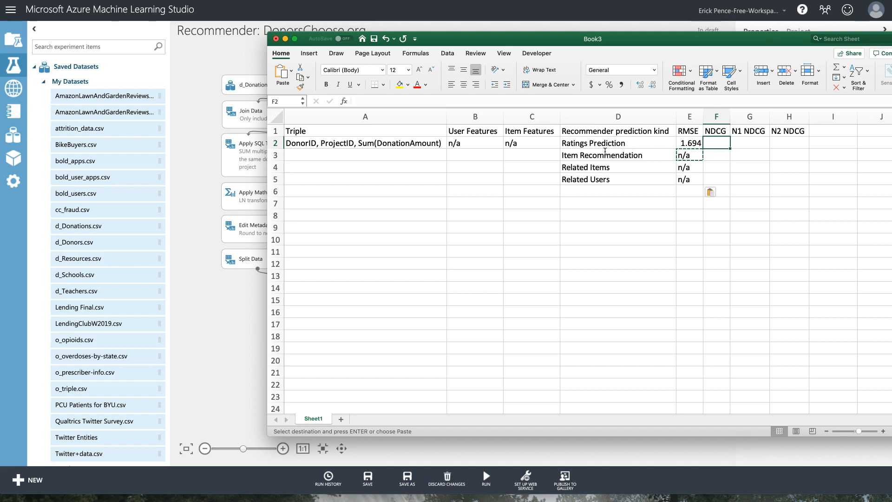
Paste n/a into the NDCG, N1 NDCG and N2 NDCG cells F2 to H2.
{"action": "key", "text": "ctrl+v"}
{"action": "key", "text": "Right"}
{"action": "key", "text": "ctrl+v"}
{"action": "key", "text": "Right"}
{"action": "key", "text": "ctrl+v"}
{"action": "key", "text": "Down"}
{"action": "key", "text": "Left"}
{"action": "key", "text": "Left"}
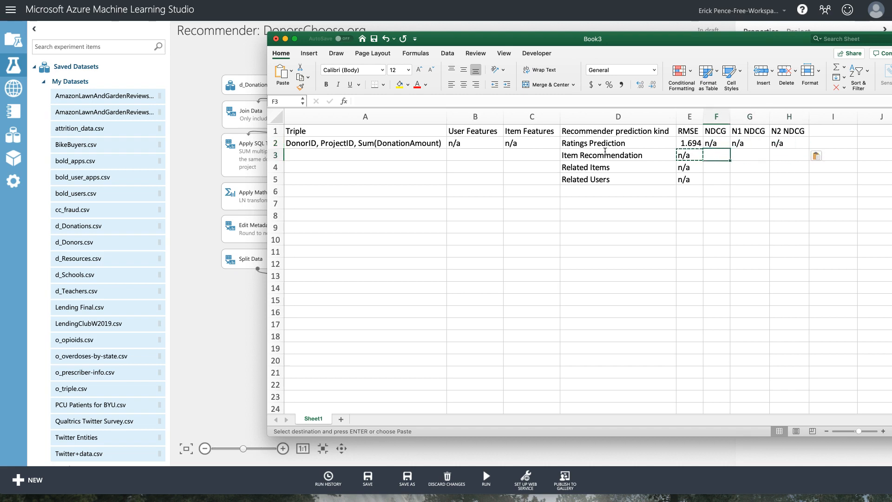
{"action": "left_click", "coordinate": [222, 298]}
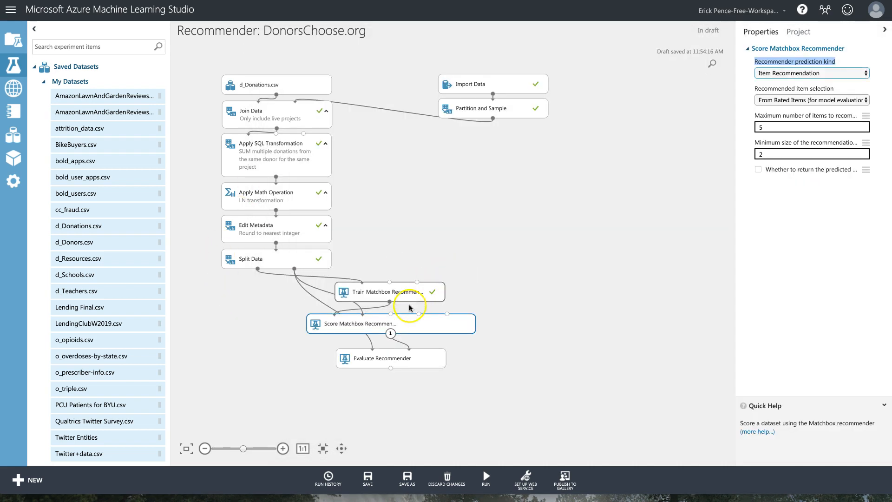
Lower Train Matchbox Recommender's number of traits from 10 to 3.
{"action": "left_click", "coordinate": [408, 326]}
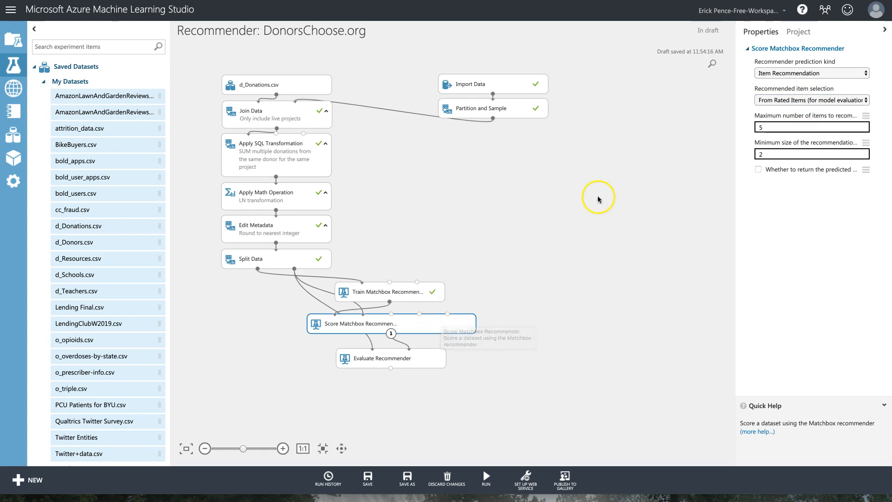
{"action": "left_click", "coordinate": [417, 326]}
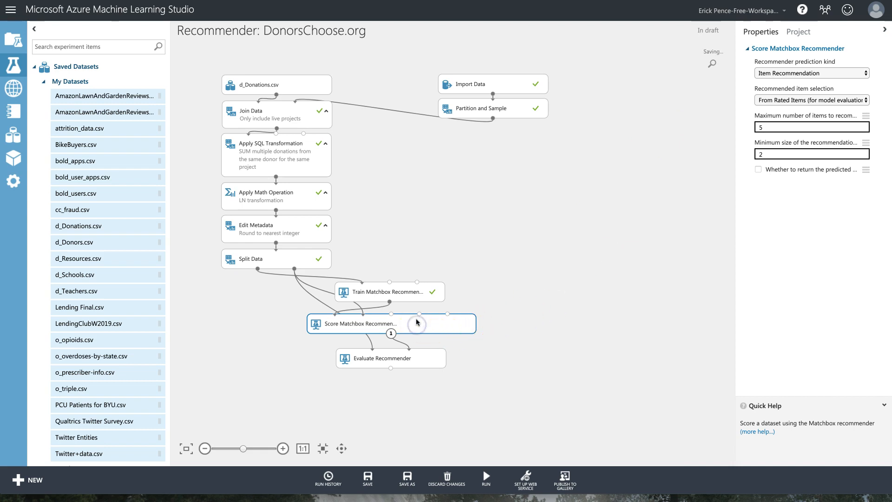
{"action": "left_click", "coordinate": [418, 294]}
{"action": "left_click", "coordinate": [781, 73]}
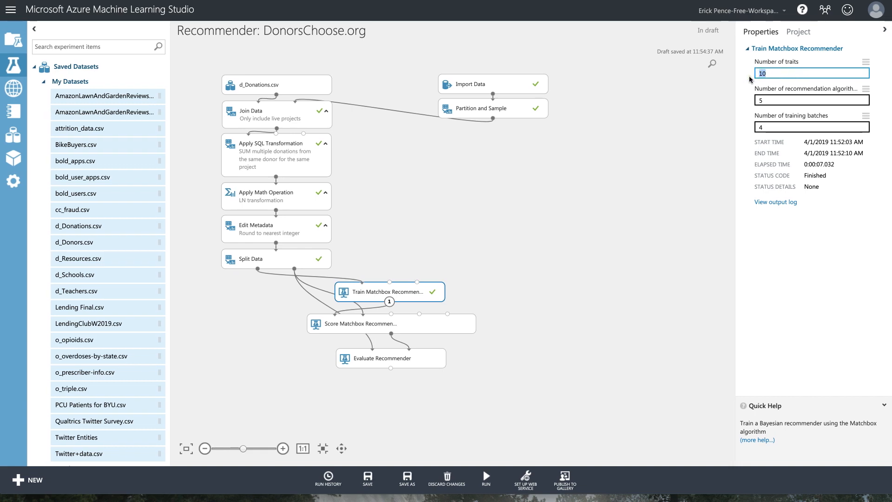
{"action": "type", "text": "5"}
{"action": "key", "text": "BackSpace"}
{"action": "type", "text": "3"}
{"action": "left_click", "coordinate": [589, 213]}
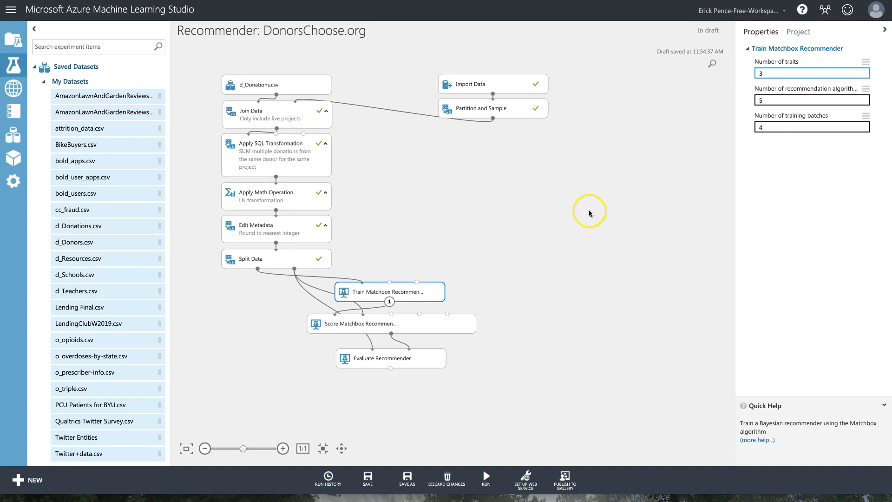
{"action": "left_click", "coordinate": [424, 365]}
Run the experiment through Evaluate Recommender and add a Traits column at E in the Excel log.
{"action": "left_click", "coordinate": [484, 462]}
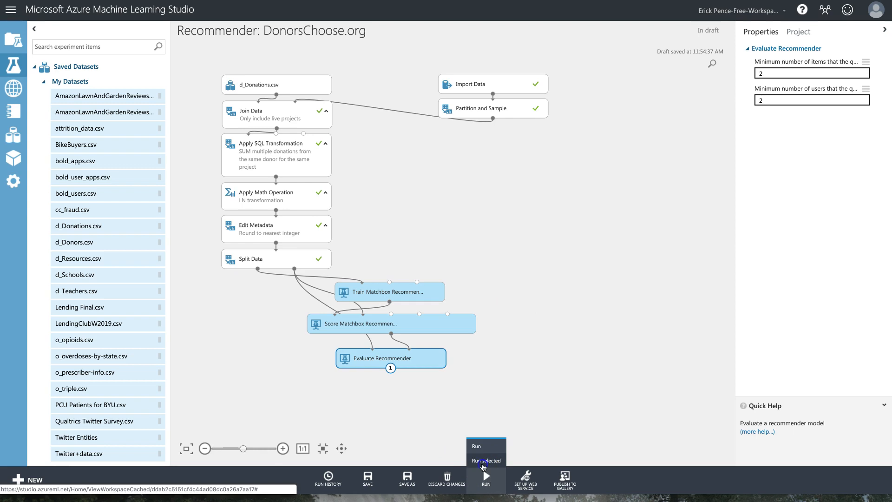
{"action": "key", "text": "super+Tab"}
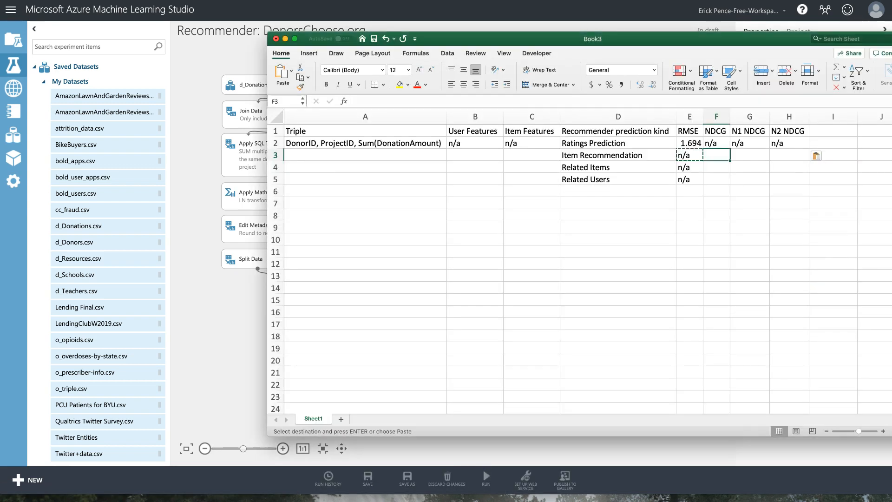
{"action": "right_click", "coordinate": [691, 116]}
{"action": "left_click", "coordinate": [711, 162]}
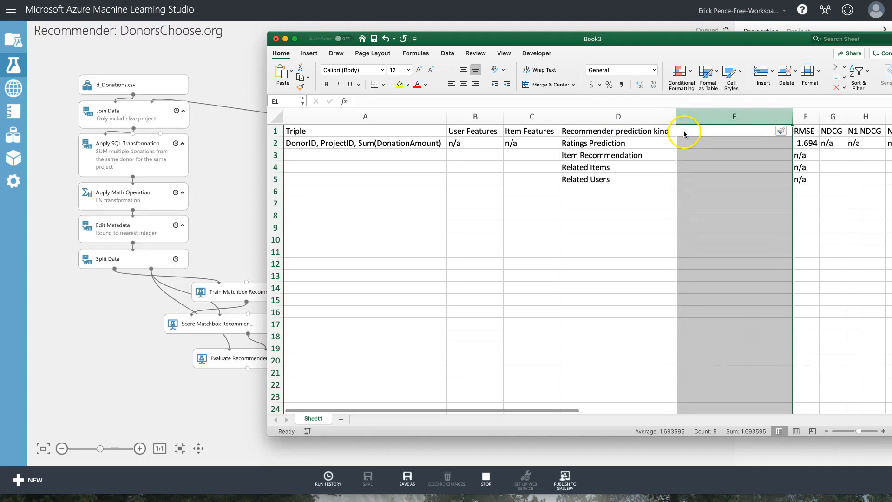
{"action": "left_click", "coordinate": [685, 134]}
{"action": "type", "text": "Traits"}
{"action": "key", "text": "Return"}
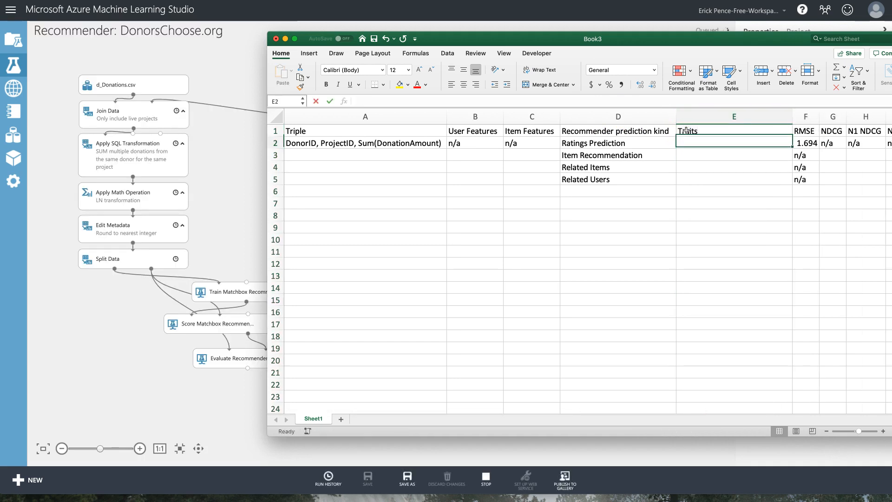
Autofit the Traits column and record 10 traits for the first run in E2.
{"action": "left_click_drag", "start_coordinate": [683, 39], "coordinate": [519, 21]}
{"action": "left_click", "coordinate": [598, 99]}
{"action": "double_click", "coordinate": [629, 99]}
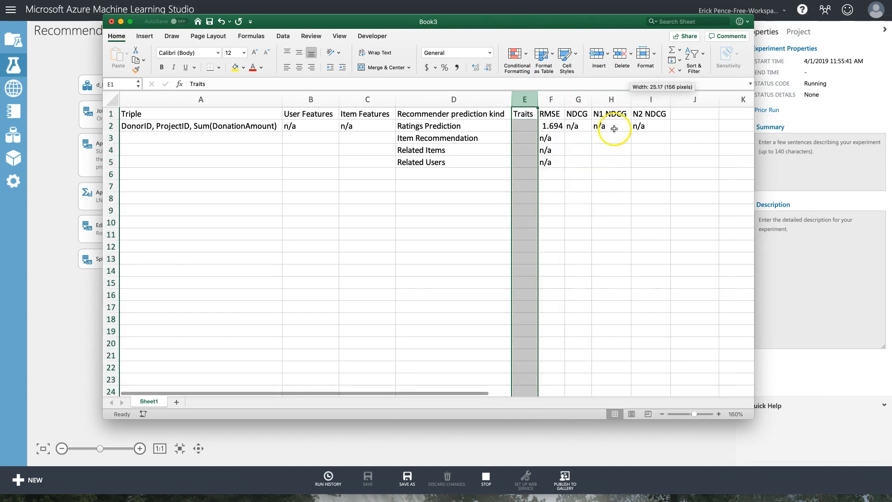
{"action": "left_click", "coordinate": [579, 138]}
{"action": "left_click", "coordinate": [527, 125]}
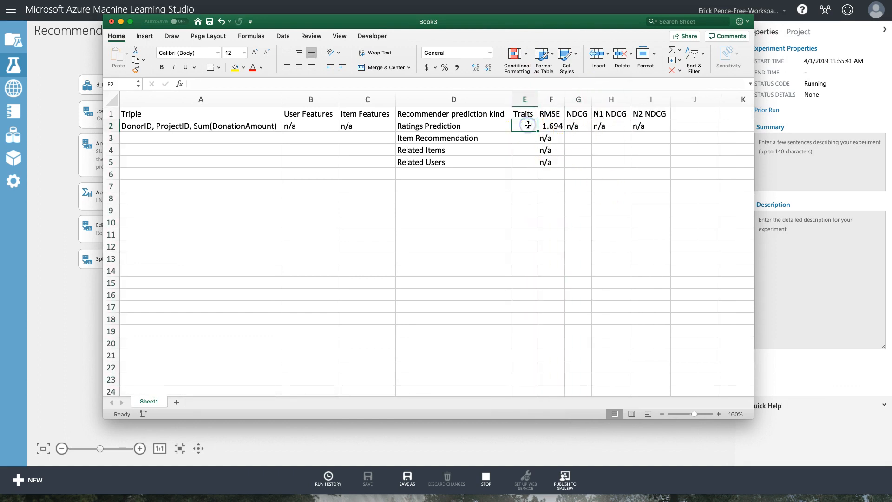
{"action": "type", "text": "10"}
{"action": "key", "text": "Return"}
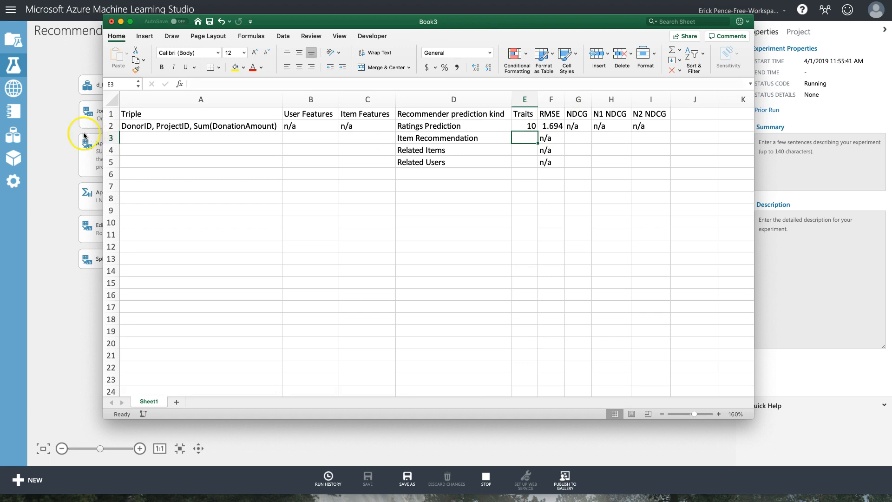
Insert row 3 and fill the first run's description and n/a entries down into it.
{"action": "right_click", "coordinate": [111, 138]}
{"action": "left_click", "coordinate": [147, 186]}
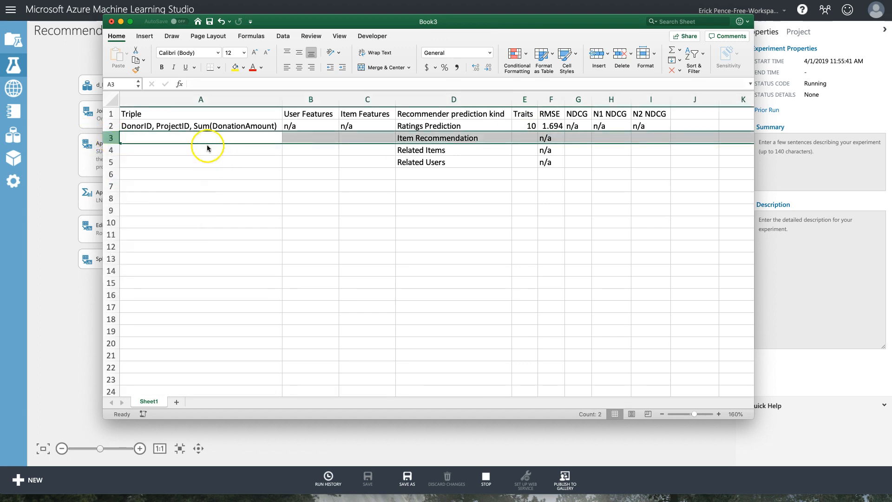
{"action": "left_click_drag", "start_coordinate": [221, 124], "coordinate": [425, 128]}
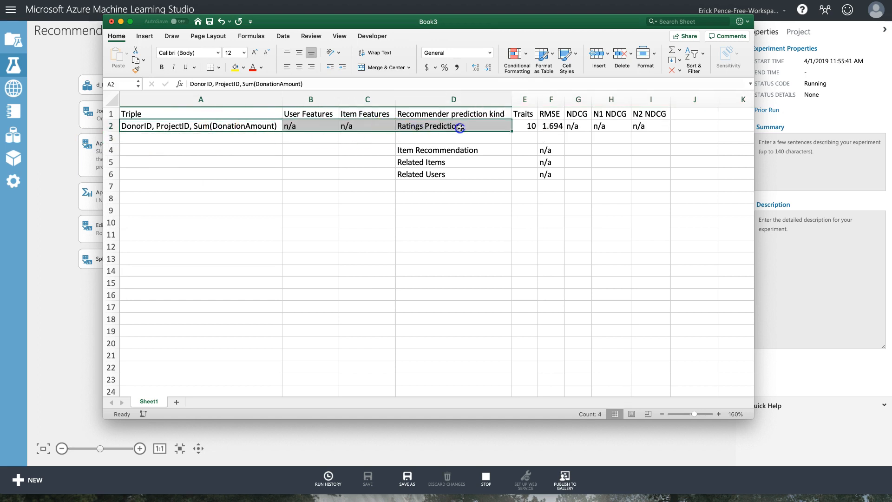
{"action": "left_click_drag", "start_coordinate": [512, 131], "coordinate": [514, 142]}
{"action": "left_click_drag", "start_coordinate": [580, 126], "coordinate": [670, 144]}
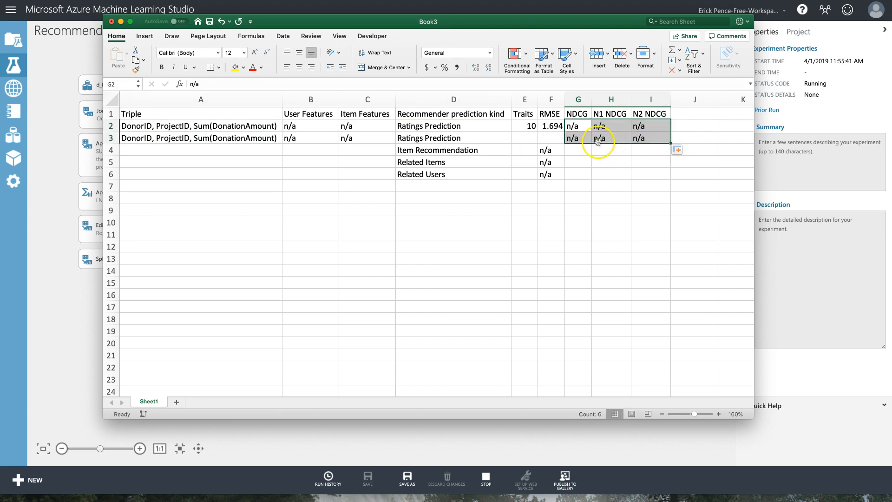
Enter 5 traits for the second Ratings Prediction run in E3.
{"action": "left_click", "coordinate": [532, 135]}
{"action": "type", "text": "5"}
{"action": "key", "text": "Return"}
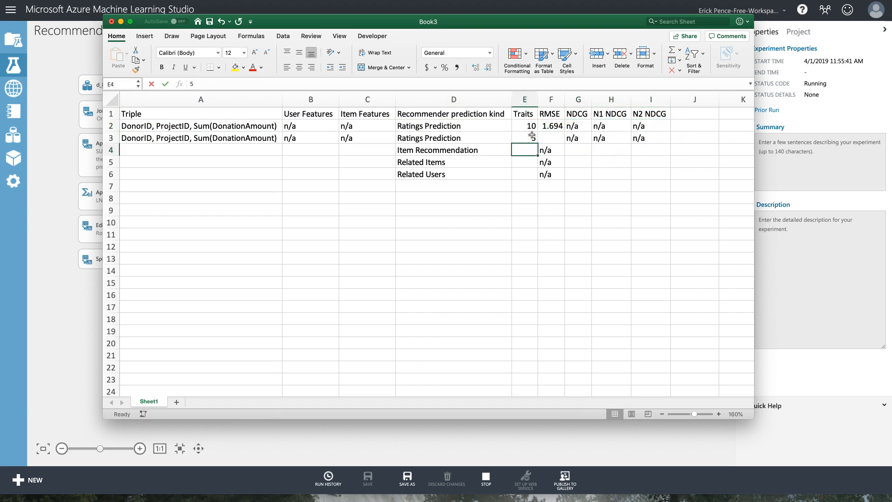
{"action": "key", "text": "Up"}
{"action": "key", "text": "Right"}
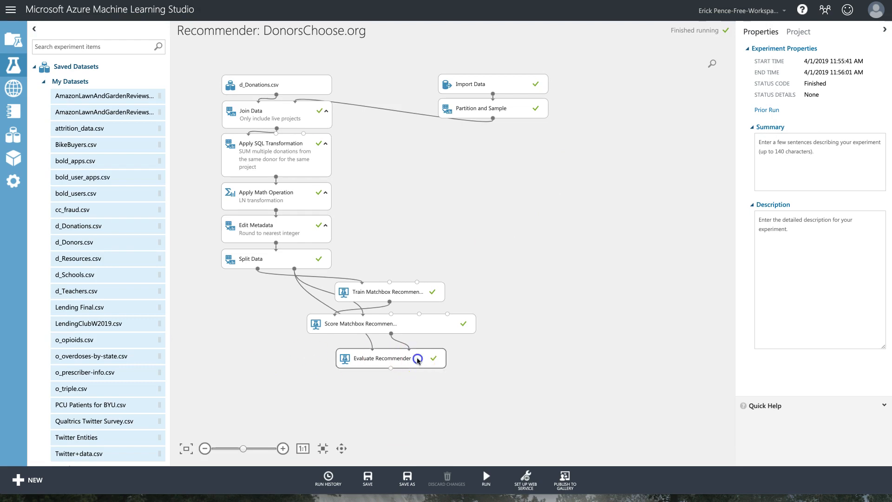
View the evaluation metric, then confirm Score Matchbox Recommender still uses Item Recommendation.
{"action": "right_click", "coordinate": [417, 361]}
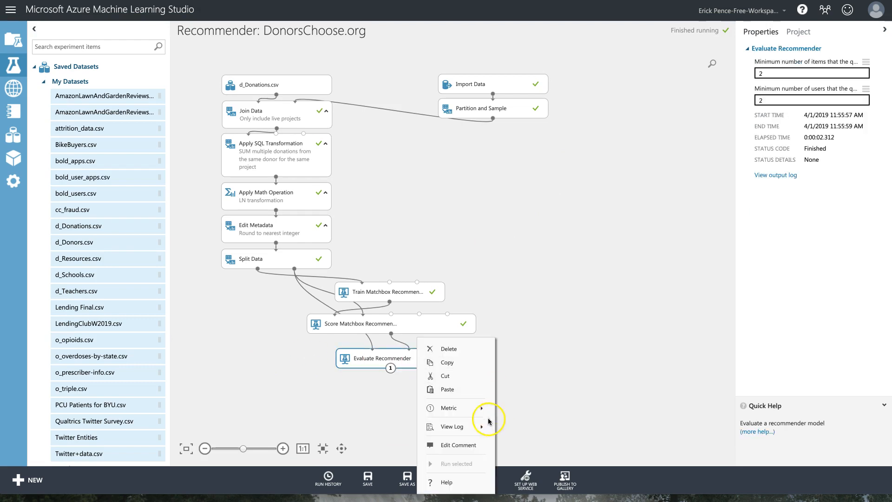
{"action": "mouse_move", "coordinate": [481, 426]}
{"action": "left_click", "coordinate": [520, 431]}
{"action": "mouse_move", "coordinate": [481, 408]}
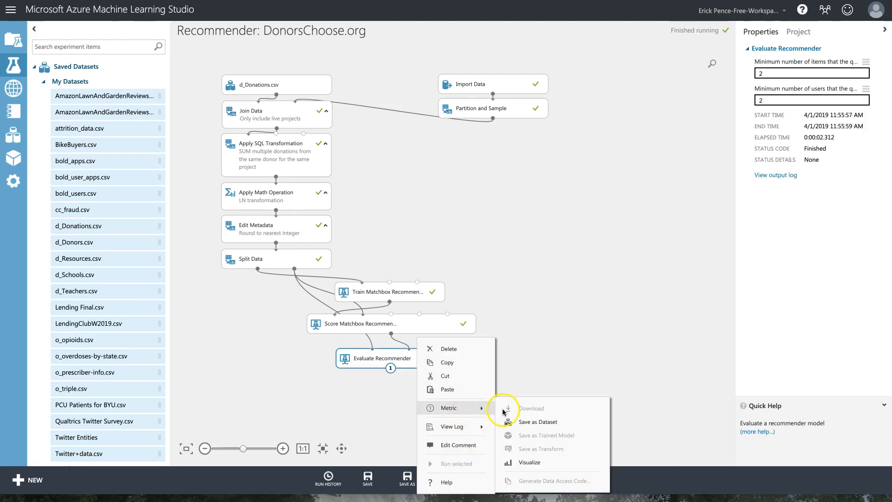
{"action": "left_click", "coordinate": [525, 466]}
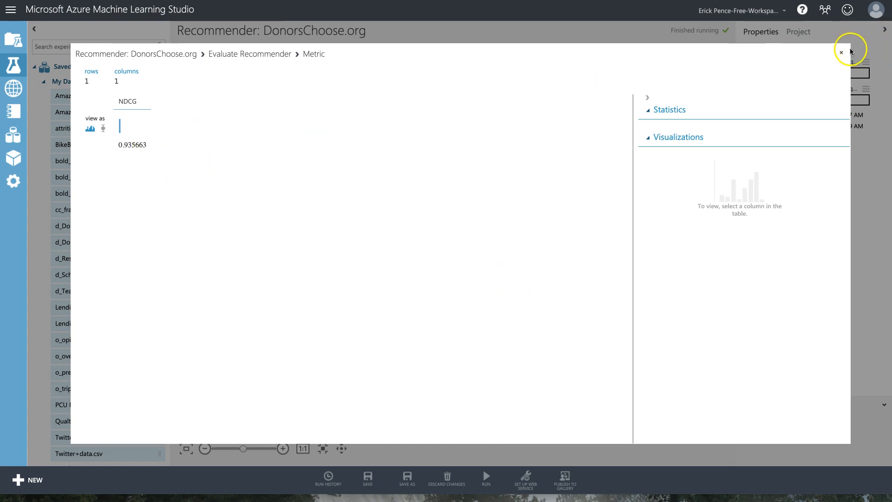
{"action": "left_click", "coordinate": [849, 49]}
{"action": "left_click", "coordinate": [457, 328]}
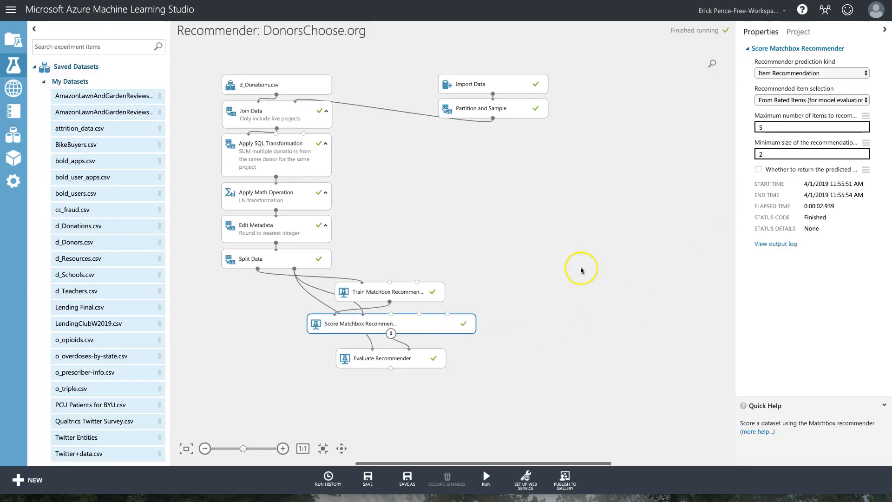
{"action": "left_click", "coordinate": [809, 73]}
{"action": "left_click", "coordinate": [809, 72]}
{"action": "left_click", "coordinate": [809, 73]}
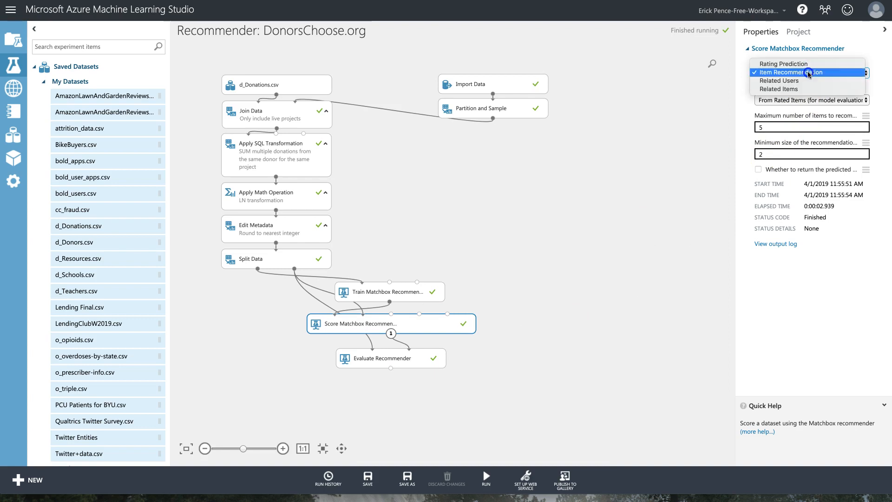
{"action": "left_click", "coordinate": [543, 307]}
Copy the NDCG value 0.935663 from the evaluation results into Excel cell G4.
{"action": "right_click", "coordinate": [433, 360]}
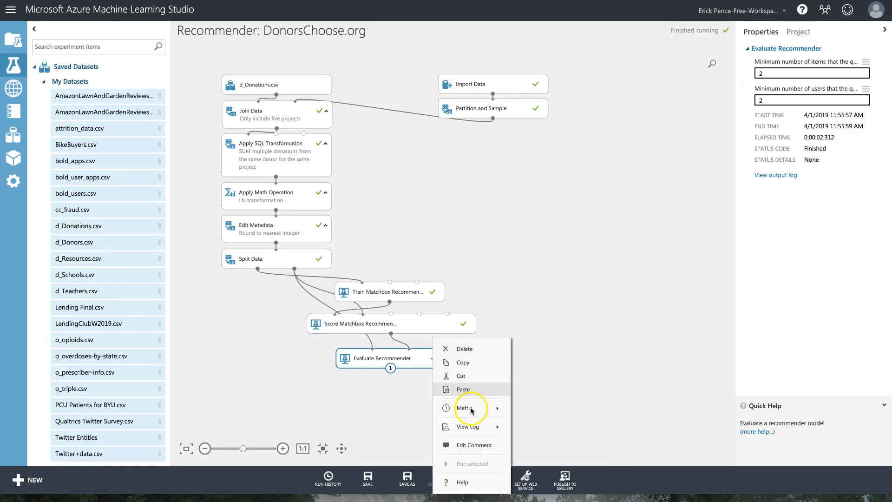
{"action": "mouse_move", "coordinate": [483, 409]}
{"action": "left_click", "coordinate": [551, 450]}
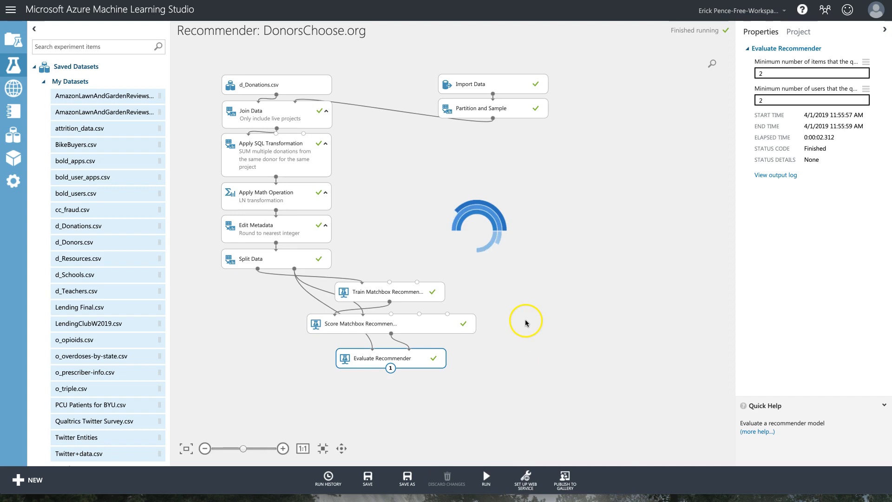
{"action": "left_click_drag", "start_coordinate": [154, 144], "coordinate": [122, 146]}
{"action": "key", "text": "super+Tab"}
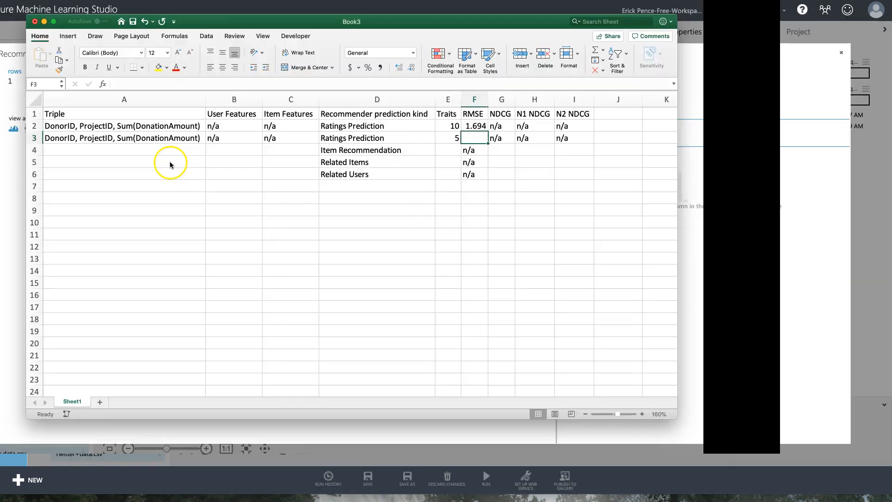
{"action": "left_click", "coordinate": [570, 150]}
{"action": "type", "text": "0.935663"}
{"action": "key", "text": "super+Tab"}
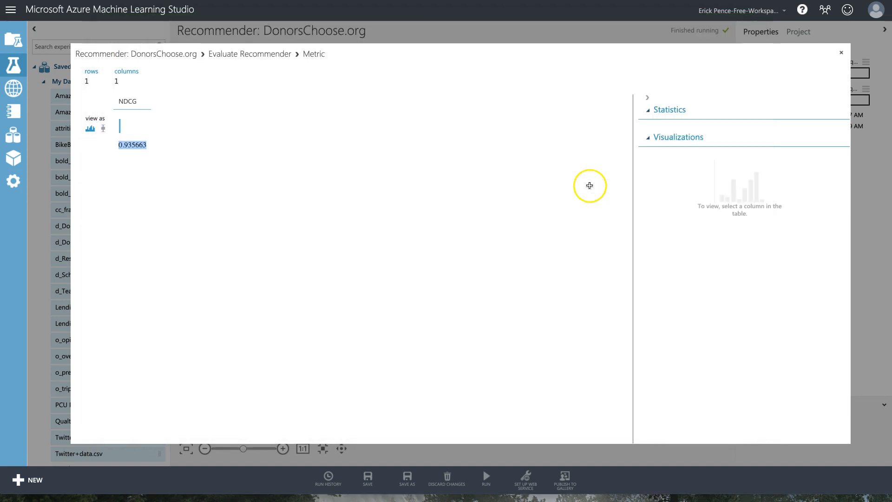
{"action": "left_click", "coordinate": [841, 52]}
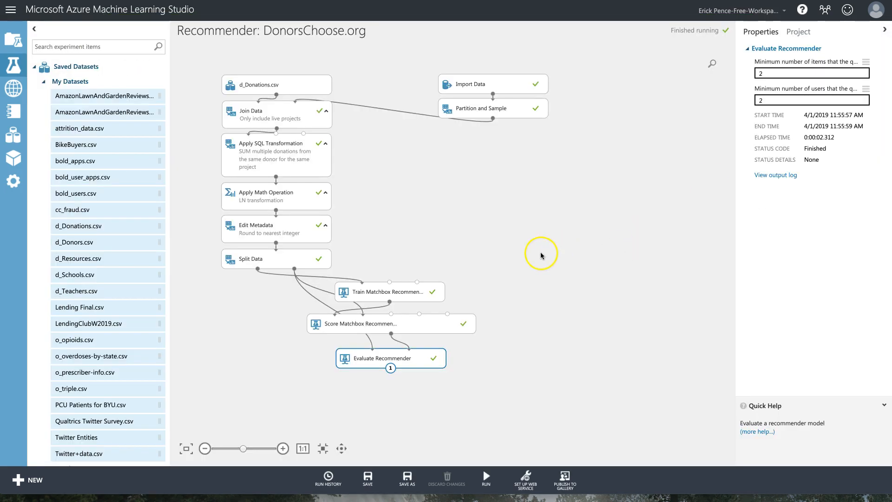
Switch Score Matchbox Recommender's prediction kind to Rating Prediction and rerun the experiment.
{"action": "left_click", "coordinate": [415, 293]}
{"action": "left_click", "coordinate": [431, 325]}
{"action": "left_click", "coordinate": [818, 76]}
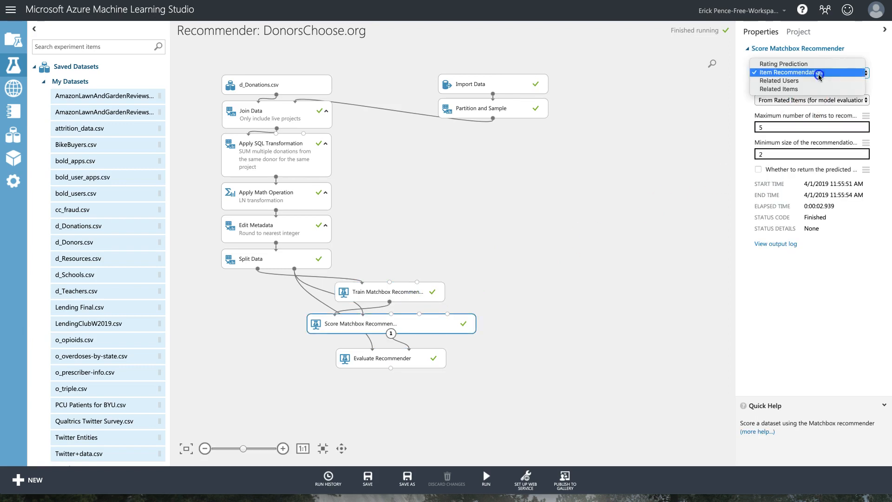
{"action": "left_click", "coordinate": [813, 64]}
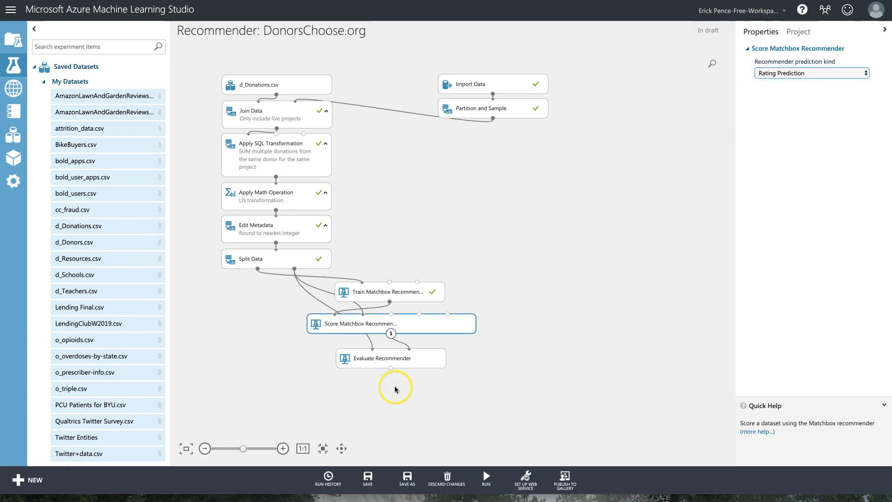
{"action": "left_click", "coordinate": [392, 359]}
{"action": "left_click", "coordinate": [486, 475]}
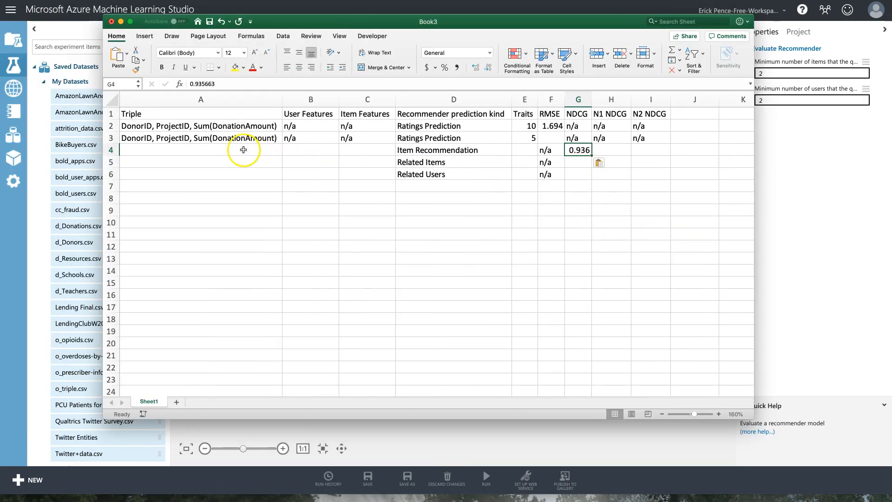
Clear the triple and feature entries in A3:C3 of the Excel log.
{"action": "left_click_drag", "start_coordinate": [259, 139], "coordinate": [347, 141]}
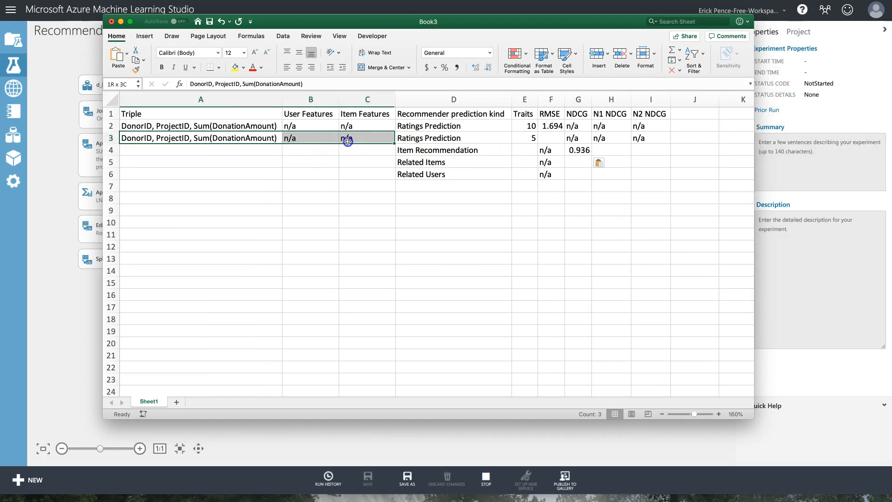
{"action": "key", "text": "Delete"}
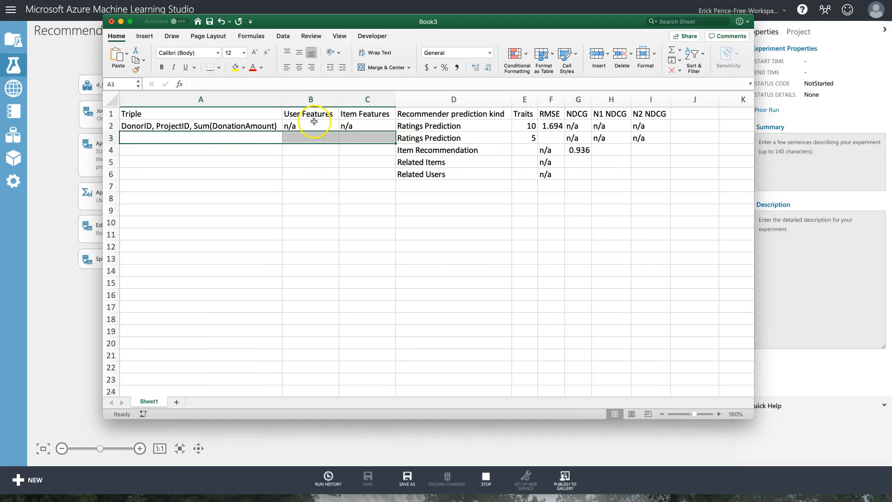
{"action": "left_click_drag", "start_coordinate": [235, 187], "coordinate": [352, 186]}
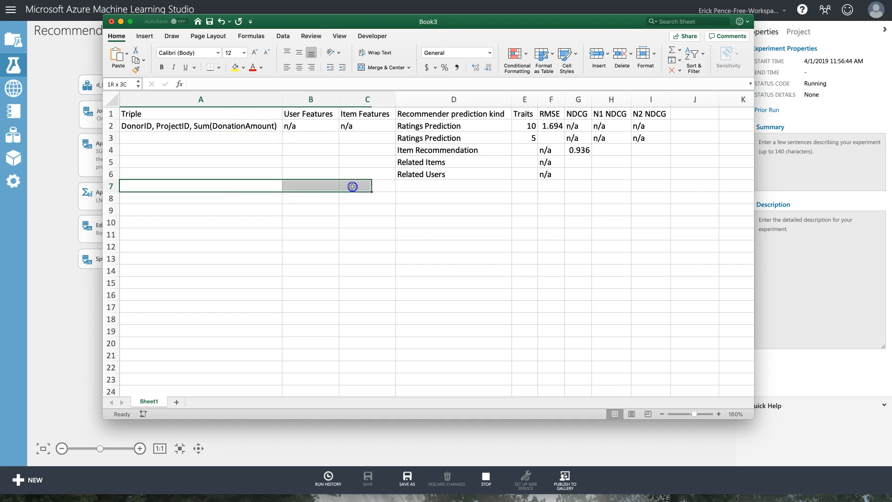
Copy the RMSE 1.447691 from Evaluate Recommender's metrics into Excel cell F3.
{"action": "left_click", "coordinate": [287, 450]}
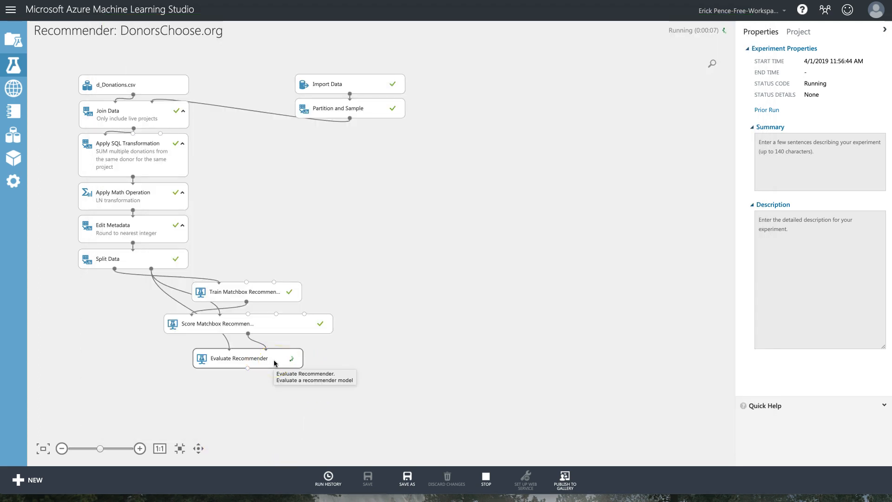
{"action": "right_click", "coordinate": [405, 363]}
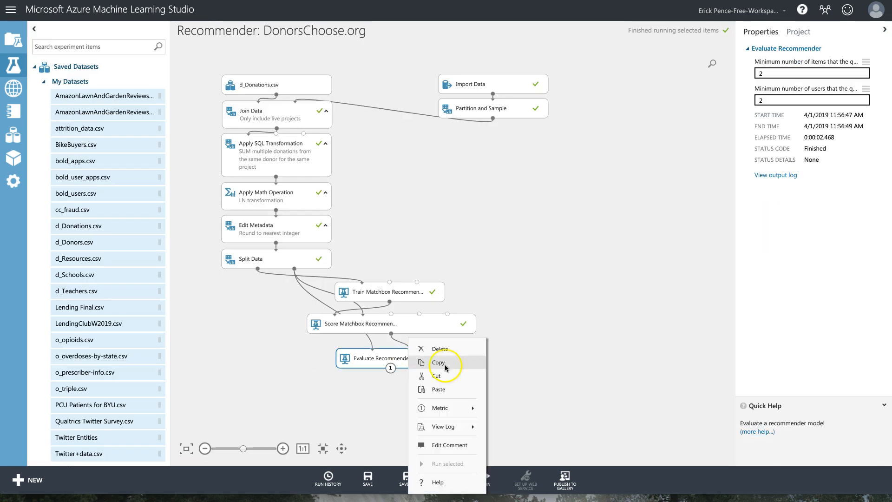
{"action": "left_click", "coordinate": [456, 407]}
{"action": "left_click", "coordinate": [517, 457]}
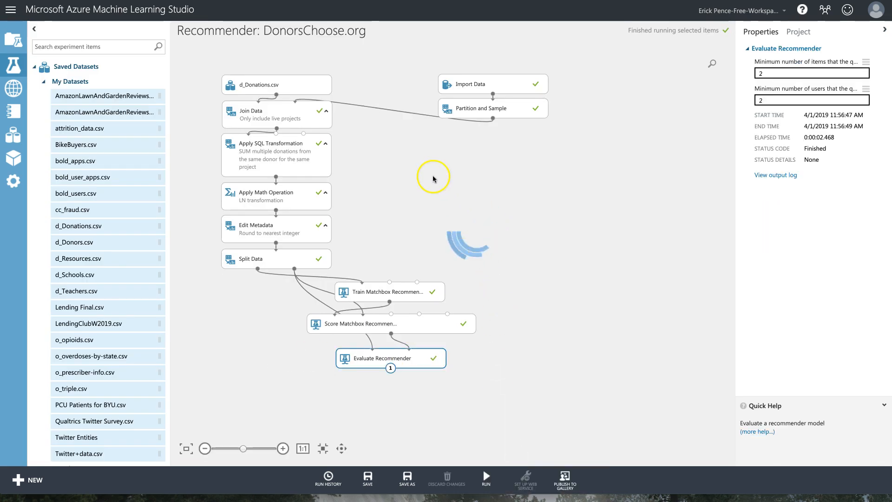
{"action": "left_click_drag", "start_coordinate": [185, 146], "coordinate": [156, 146]}
{"action": "key", "text": "super+c"}
{"action": "key", "text": "super+Tab"}
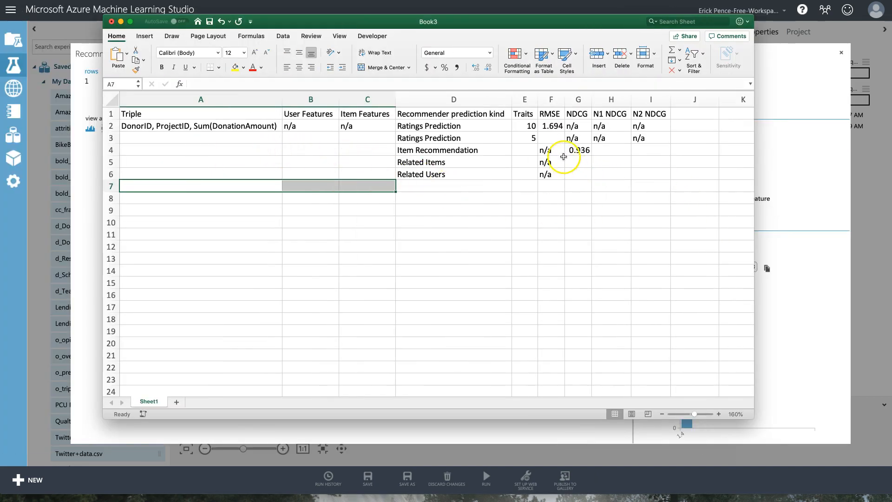
{"action": "left_click", "coordinate": [557, 138]}
{"action": "key", "text": "super+v"}
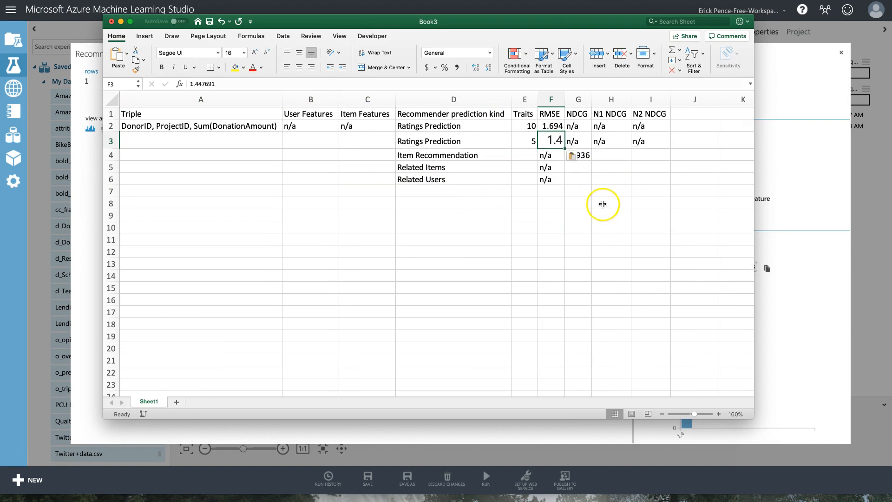
Format Painter F2's format onto F3 so the RMSE reads 1.448.
{"action": "left_click", "coordinate": [552, 124]}
{"action": "left_click", "coordinate": [136, 69]}
{"action": "left_click", "coordinate": [550, 138]}
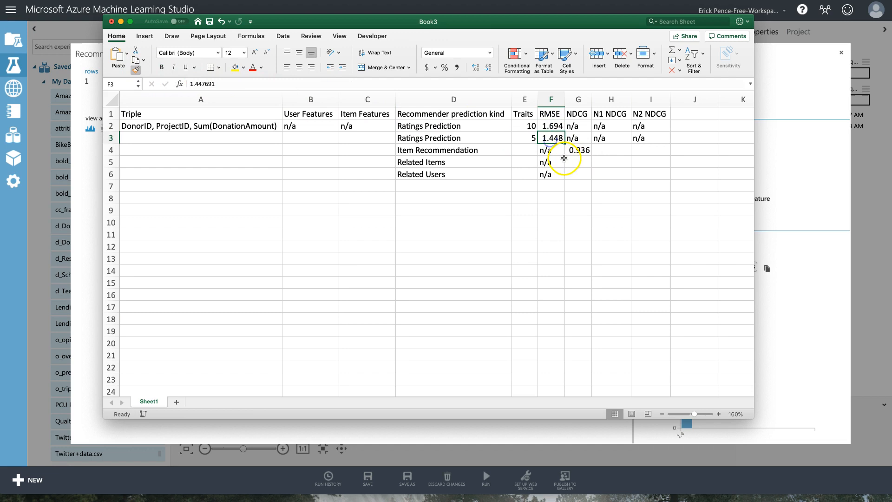
{"action": "left_click", "coordinate": [576, 196]}
{"action": "left_click", "coordinate": [554, 138]}
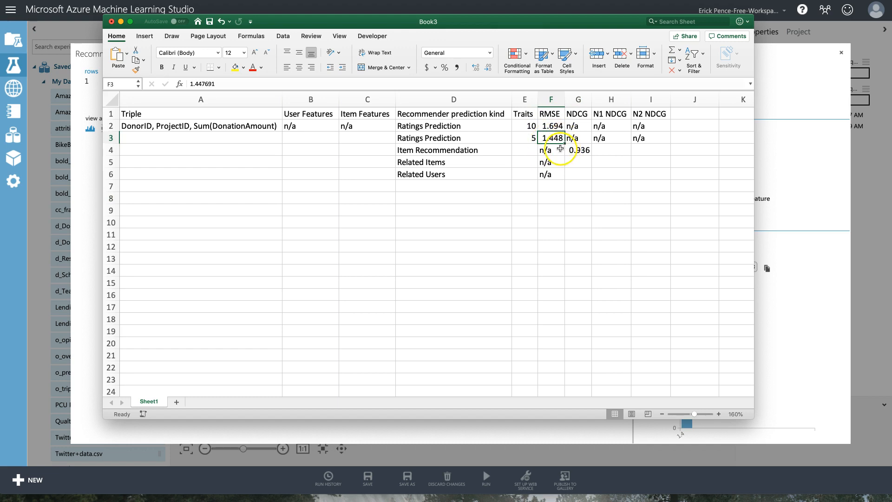
{"action": "key", "text": "super+Tab"}
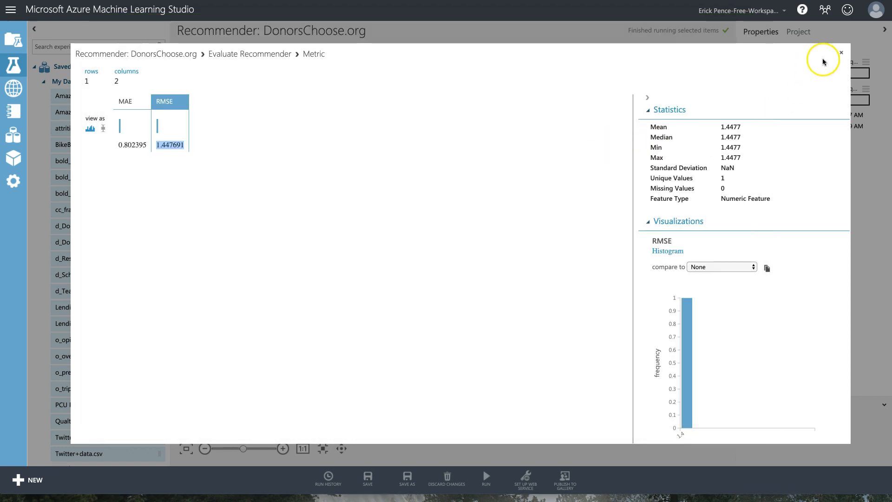
{"action": "left_click", "coordinate": [841, 53]}
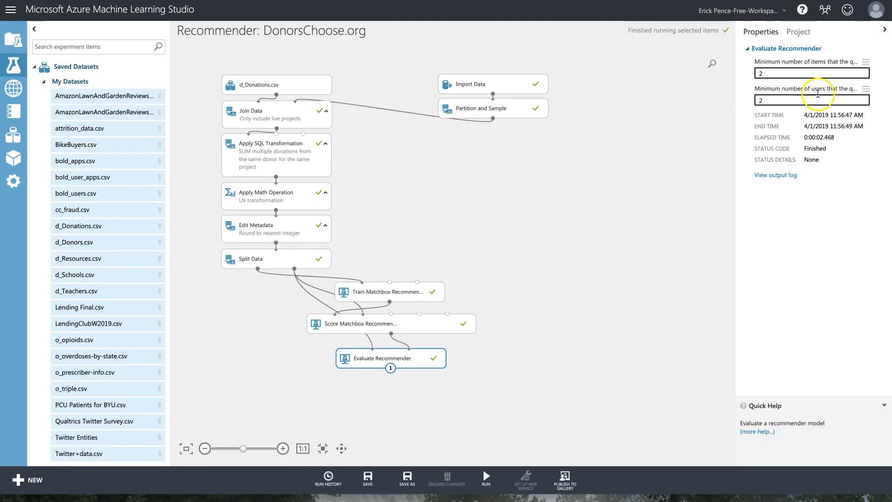
{"action": "left_click", "coordinate": [411, 293]}
Set Train Matchbox Recommender to 2 traits and rerun through Evaluate Recommender.
{"action": "left_click", "coordinate": [769, 71]}
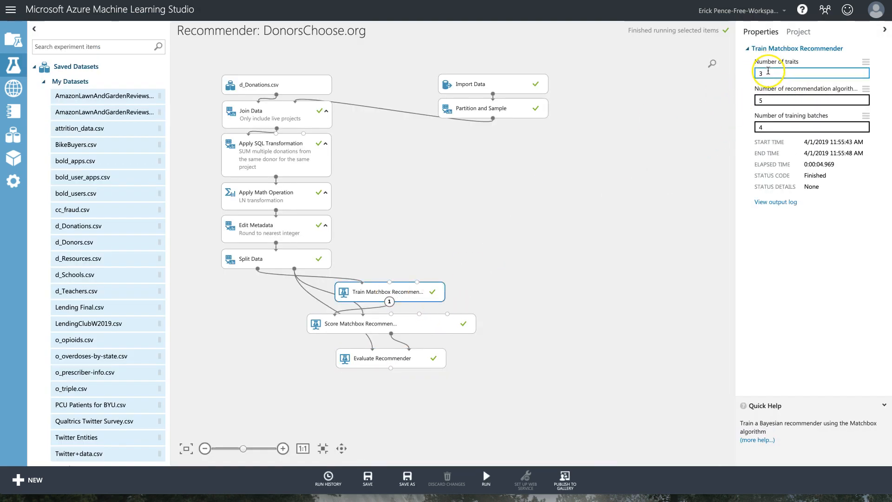
{"action": "type", "text": "2"}
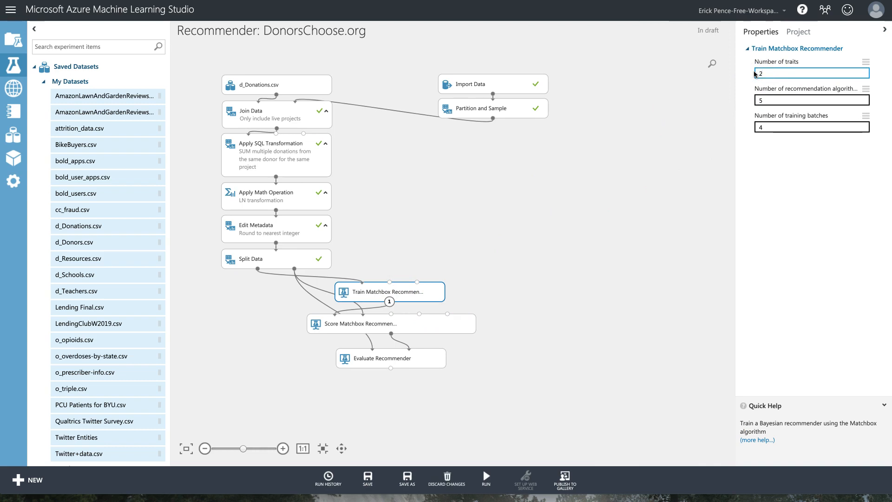
{"action": "left_click", "coordinate": [490, 462]}
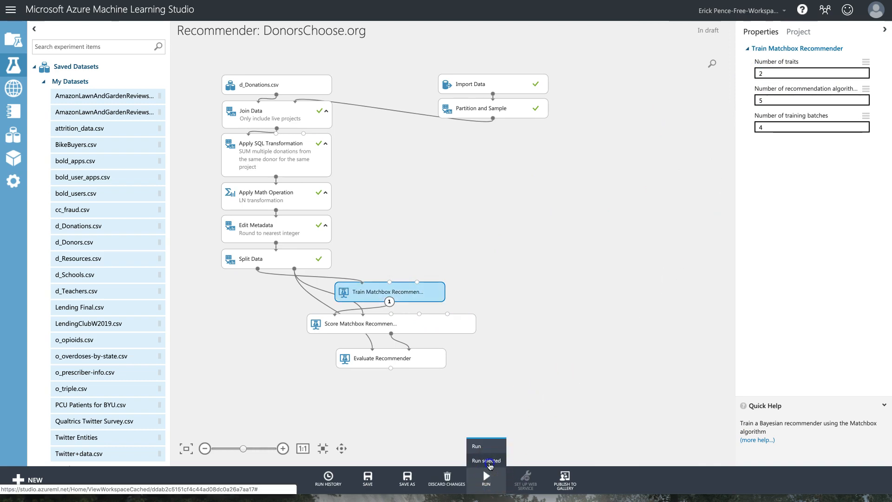
{"action": "left_click", "coordinate": [359, 364]}
{"action": "left_click", "coordinate": [488, 461]}
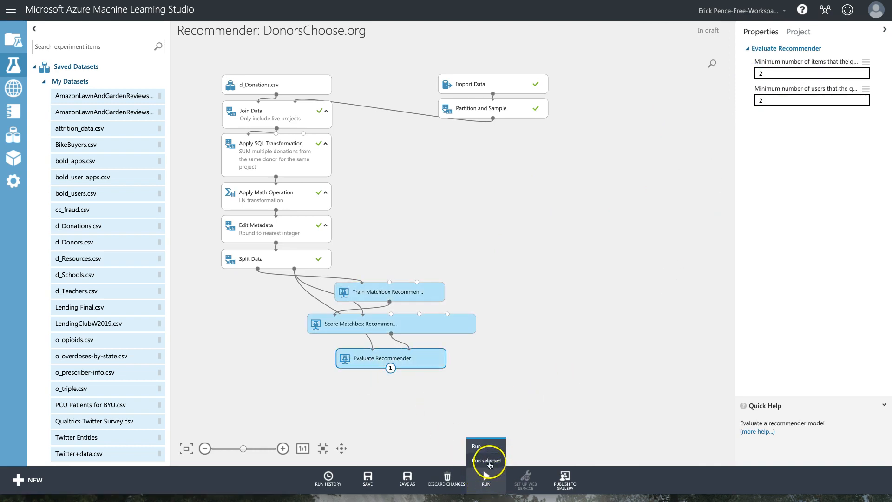
Insert a Ratings Prediction row 4, setting traits to 3 in row 3 and 2 in row 4.
{"action": "key", "text": "super+Tab"}
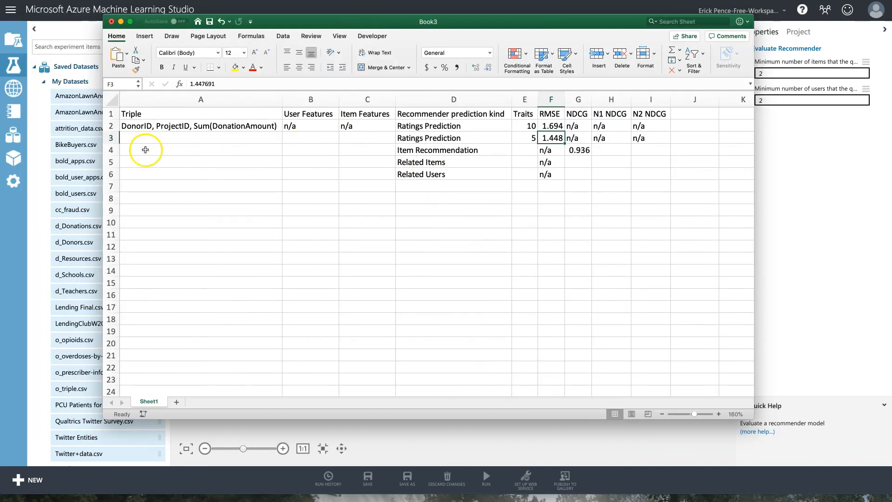
{"action": "right_click", "coordinate": [114, 149]}
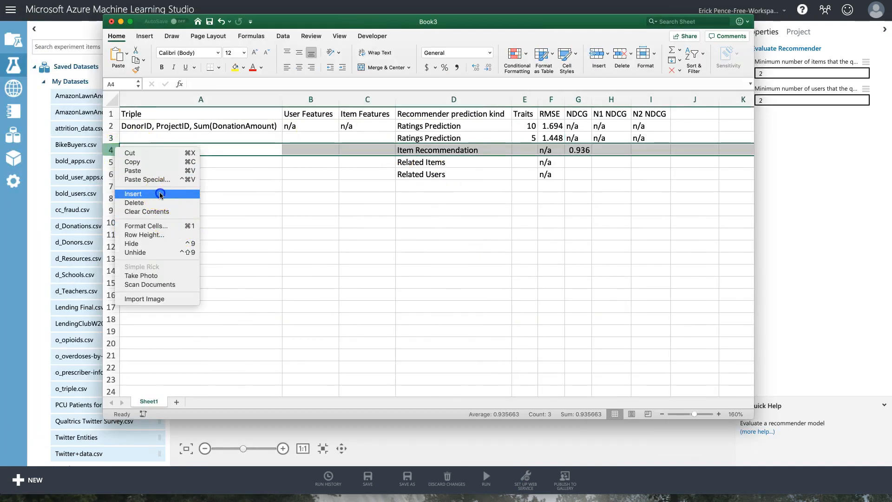
{"action": "left_click", "coordinate": [412, 163]}
{"action": "left_click", "coordinate": [460, 138]}
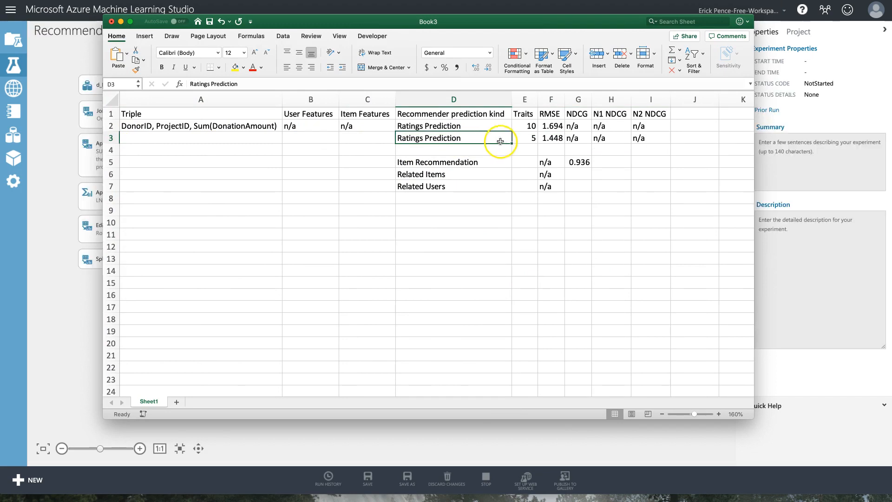
{"action": "left_click_drag", "start_coordinate": [511, 143], "coordinate": [511, 149]}
{"action": "left_click", "coordinate": [520, 150]}
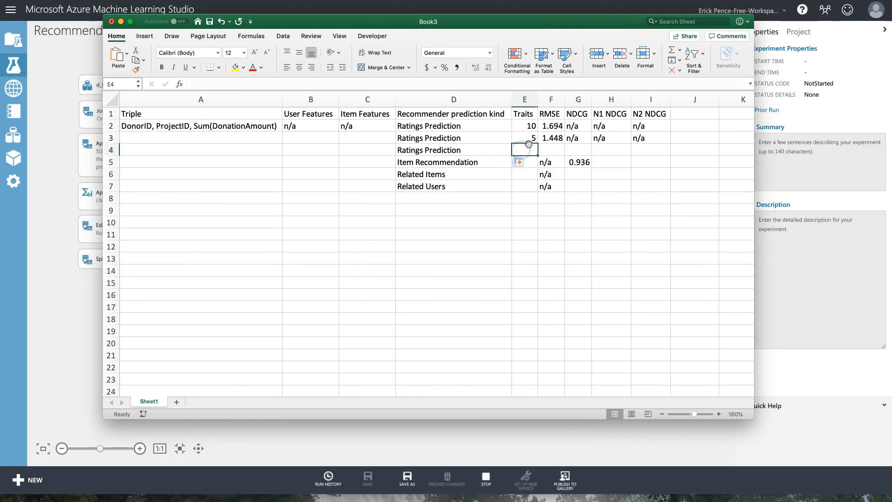
{"action": "key", "text": "Up"}
{"action": "type", "text": "3"}
{"action": "key", "text": "Return"}
{"action": "type", "text": "2"}
{"action": "key", "text": "Return"}
Restore the NDCG n/a entries and fill n/a down into row 4.
{"action": "key", "text": "Up"}
{"action": "key", "text": "Right"}
{"action": "key", "text": "Up"}
{"action": "left_click_drag", "start_coordinate": [574, 138], "coordinate": [644, 139]}
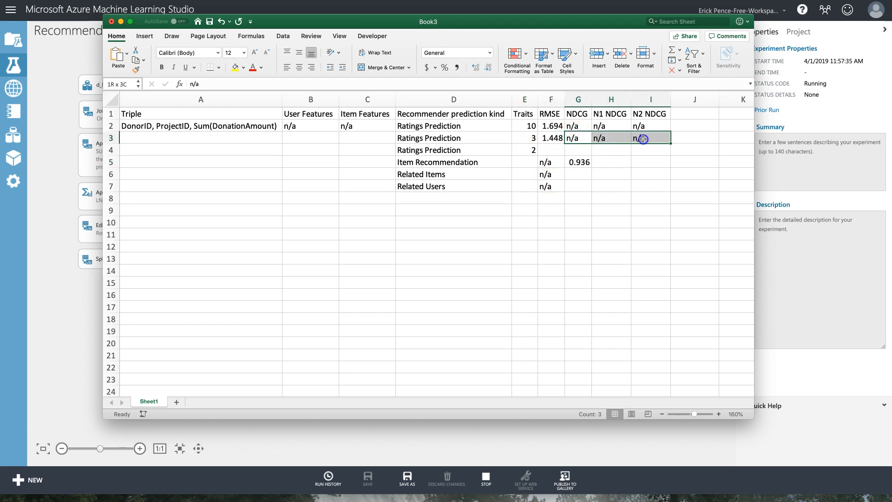
{"action": "left_click_drag", "start_coordinate": [586, 127], "coordinate": [643, 136]}
{"action": "key", "text": "Delete"}
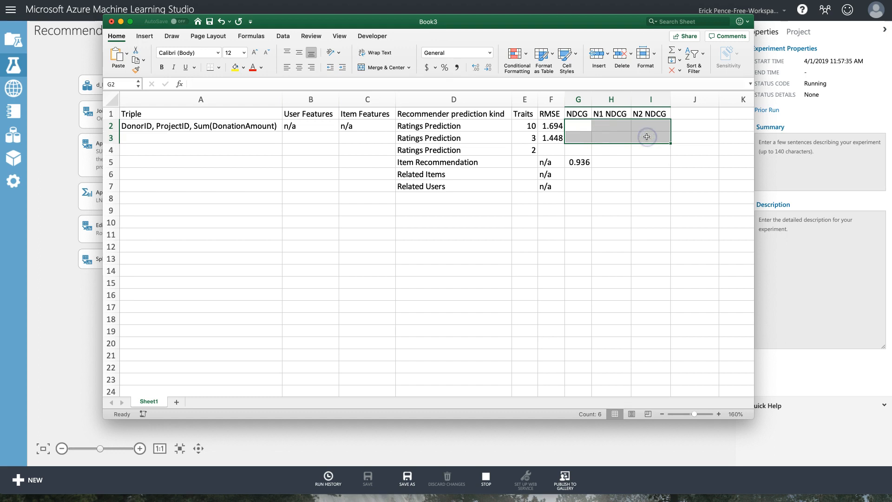
{"action": "left_click_drag", "start_coordinate": [551, 159], "coordinate": [550, 186]}
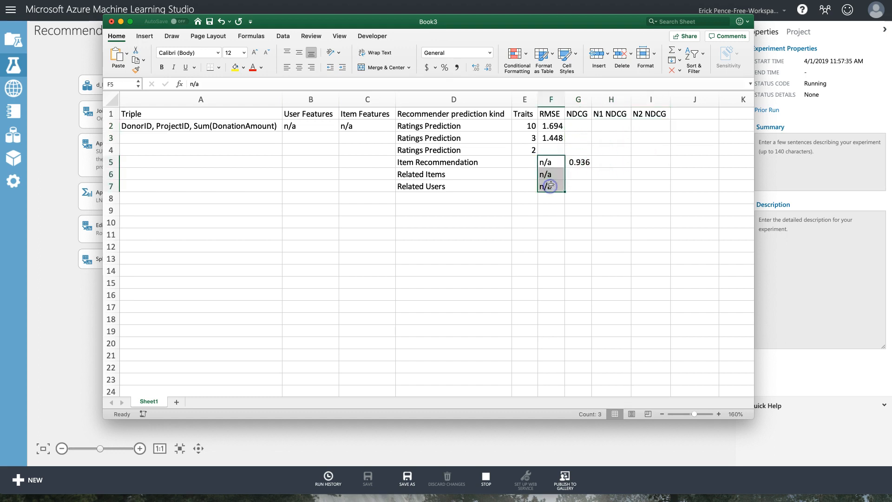
{"action": "key", "text": "super+c"}
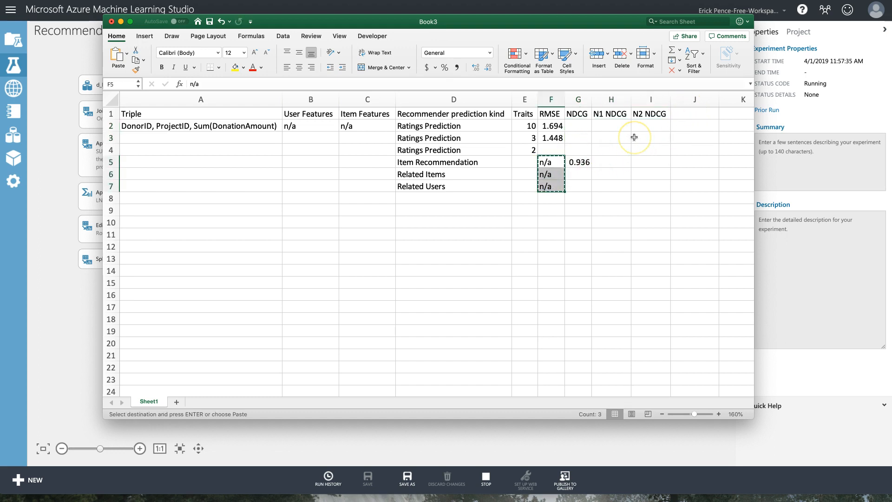
{"action": "key", "text": "super+z"}
{"action": "left_click_drag", "start_coordinate": [671, 143], "coordinate": [670, 154]}
{"action": "left_click", "coordinate": [556, 150]}
Copy the 2-trait RMSE 1.409973 from the evaluation metrics into Excel F4.
{"action": "left_click", "coordinate": [409, 436]}
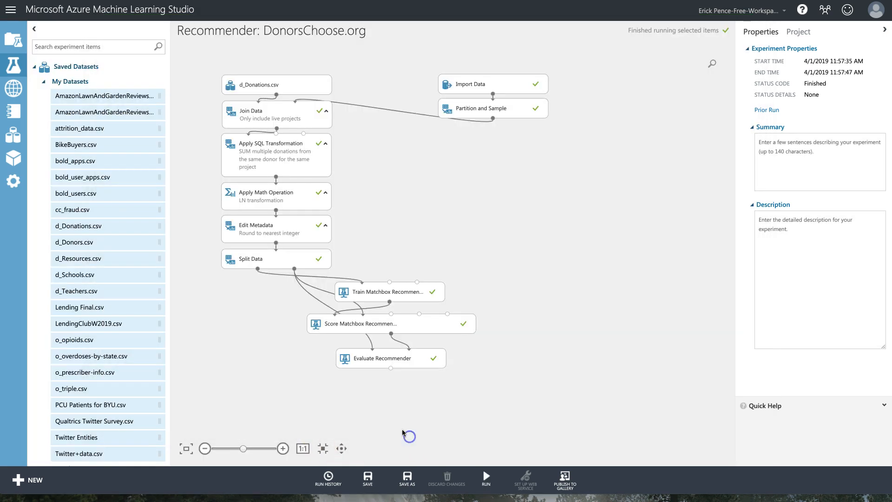
{"action": "right_click", "coordinate": [399, 358]}
{"action": "mouse_move", "coordinate": [446, 408]}
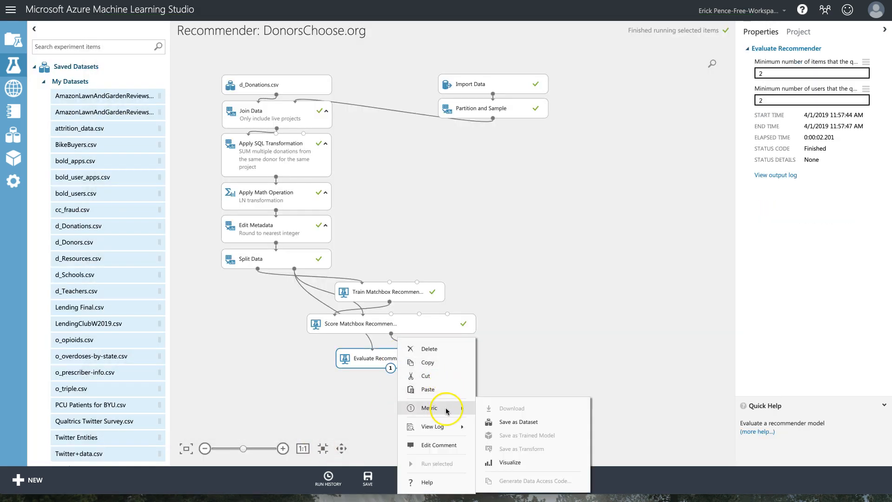
{"action": "left_click", "coordinate": [511, 462]}
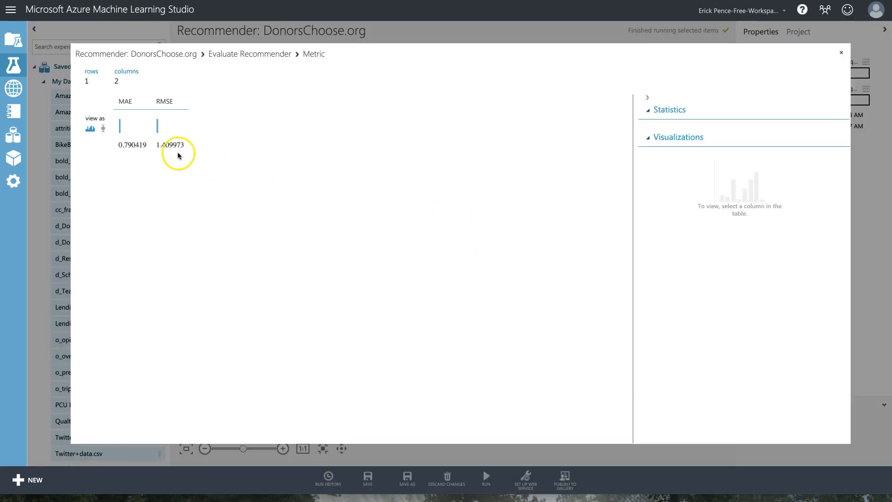
{"action": "double_click", "coordinate": [177, 145]}
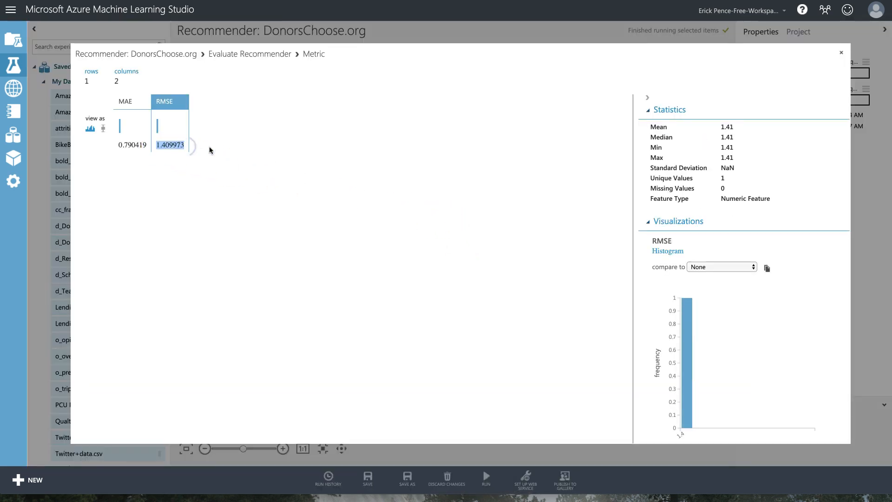
{"action": "left_click", "coordinate": [842, 55]}
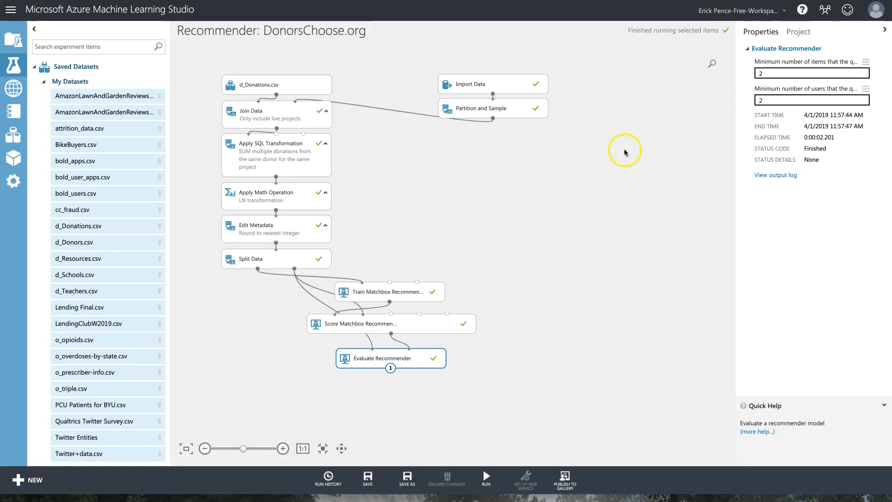
{"action": "left_click", "coordinate": [521, 107]}
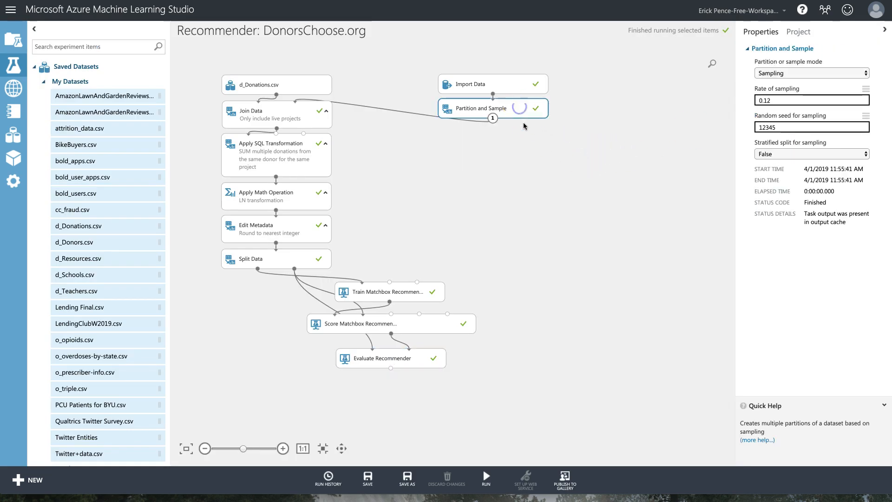
{"action": "left_click", "coordinate": [476, 501]}
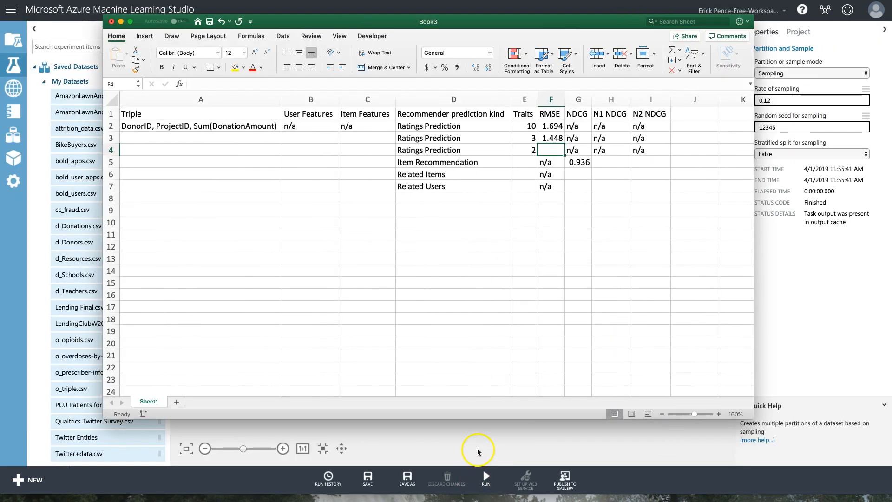
{"action": "key", "text": "super+v"}
{"action": "left_click", "coordinate": [558, 138]}
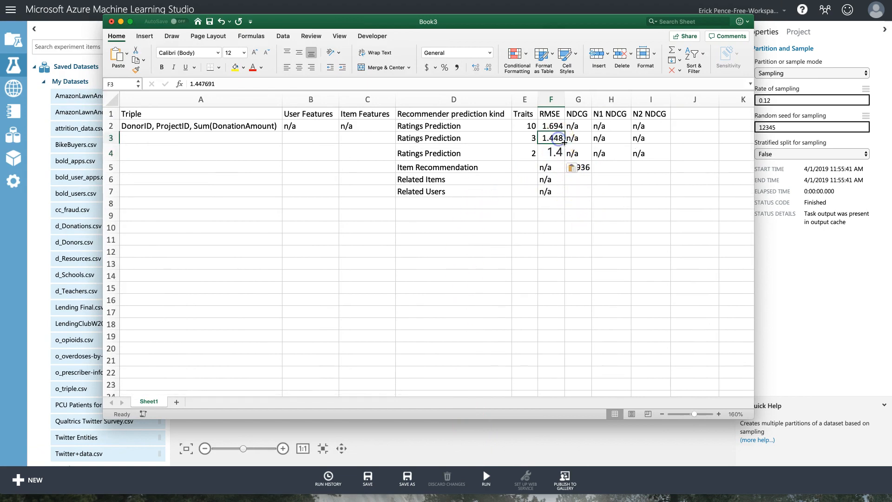
{"action": "left_click_drag", "start_coordinate": [566, 143], "coordinate": [576, 154]}
{"action": "left_click", "coordinate": [584, 213]}
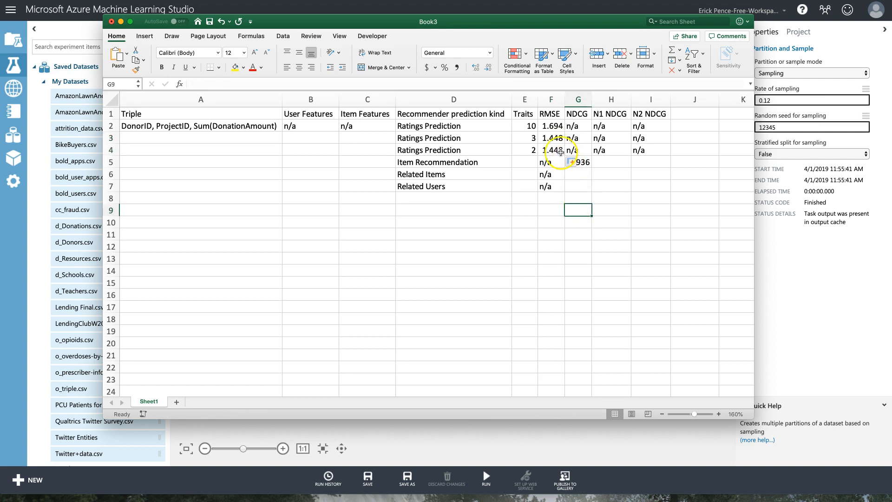
Re-paste RMSE 1.409973 into F4 and Format Painter F3 onto it to show 1.41.
{"action": "left_click", "coordinate": [540, 436]}
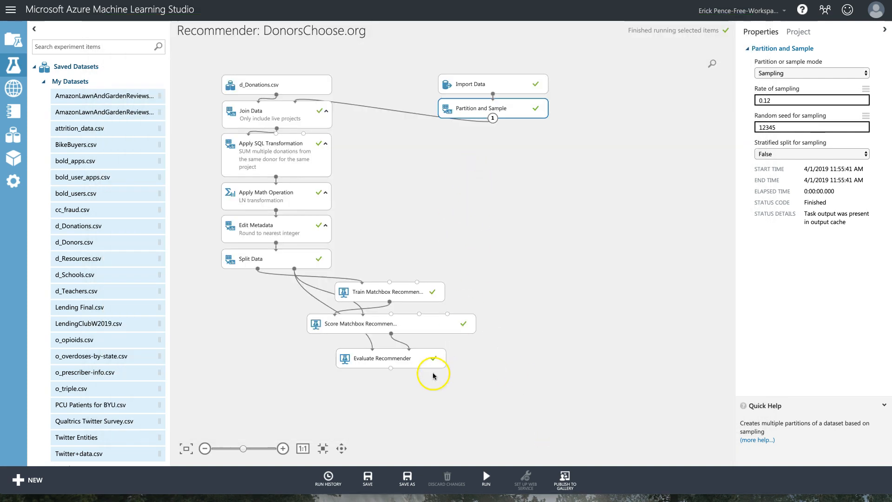
{"action": "right_click", "coordinate": [421, 362]}
{"action": "mouse_move", "coordinate": [469, 410]}
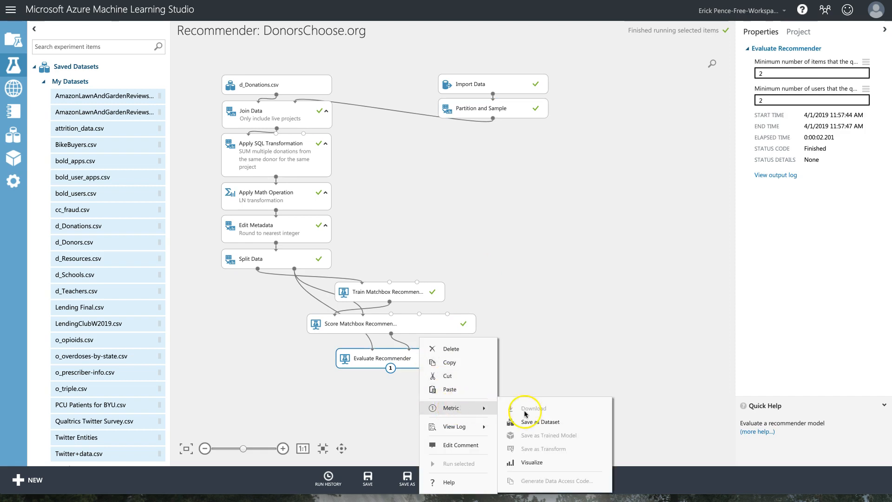
{"action": "left_click", "coordinate": [542, 460]}
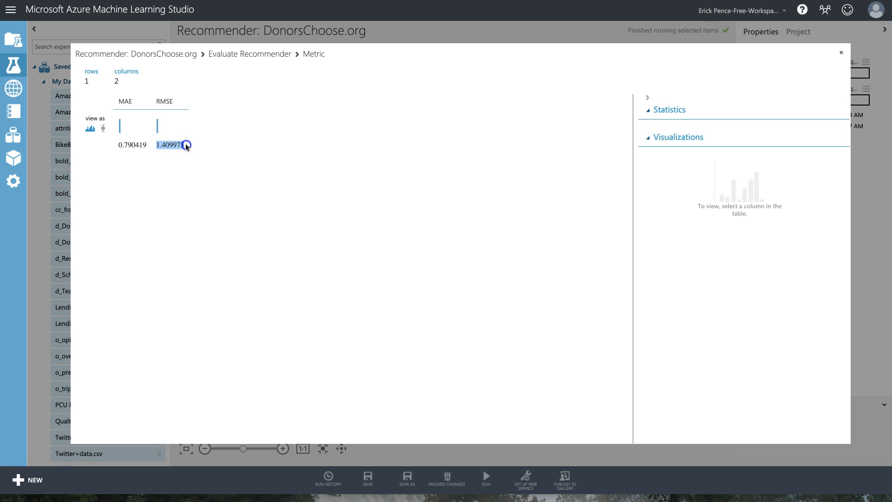
{"action": "double_click", "coordinate": [185, 146]}
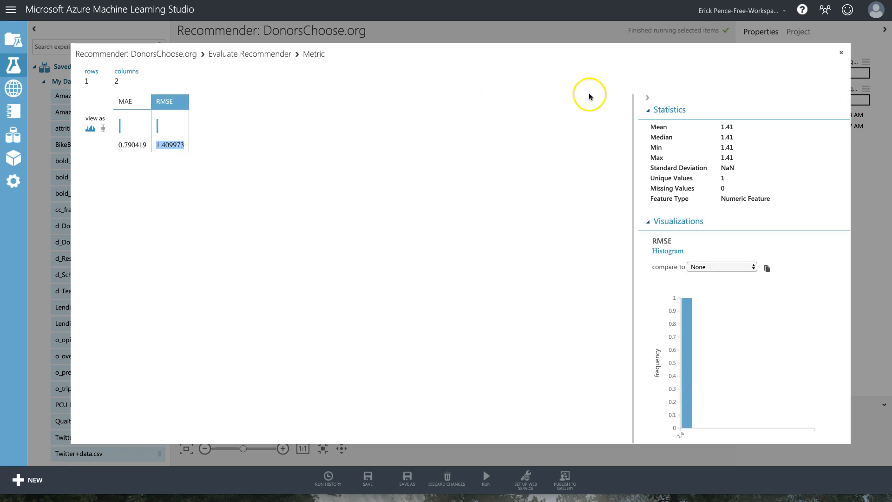
{"action": "left_click", "coordinate": [842, 53]}
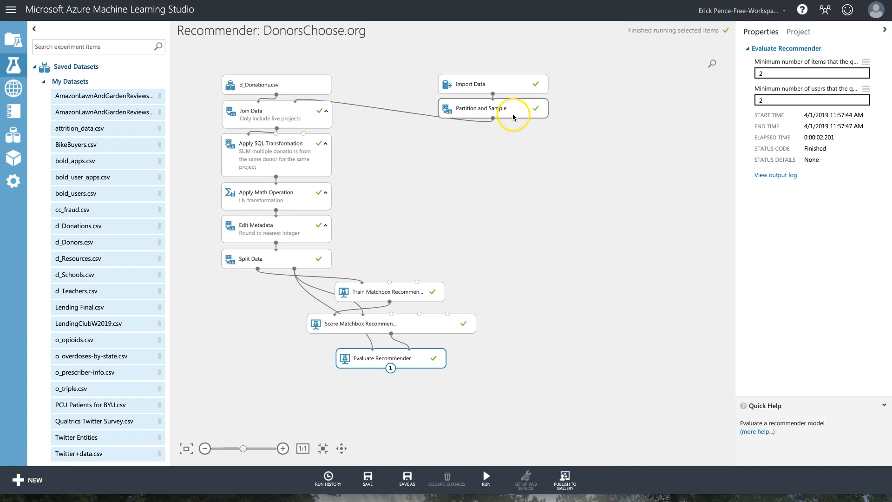
{"action": "left_click", "coordinate": [446, 490]}
{"action": "left_click", "coordinate": [574, 175]}
{"action": "left_click", "coordinate": [557, 150]}
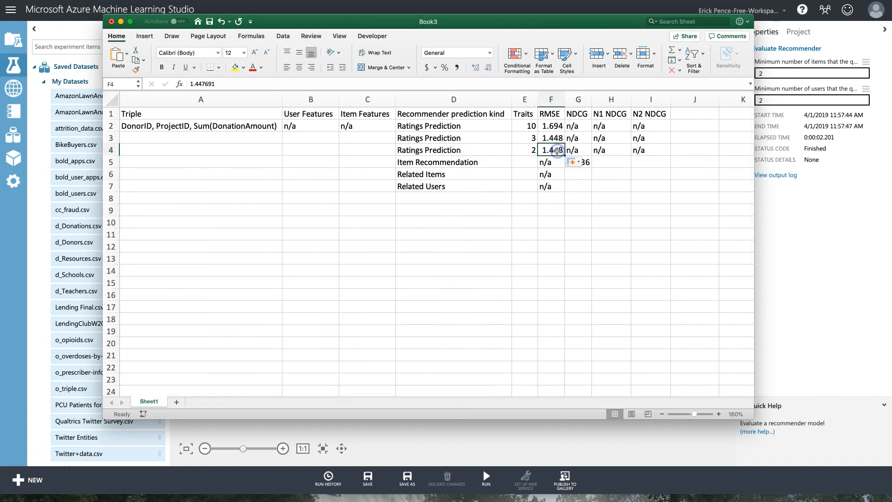
{"action": "key", "text": "super+v"}
{"action": "left_click", "coordinate": [554, 138]}
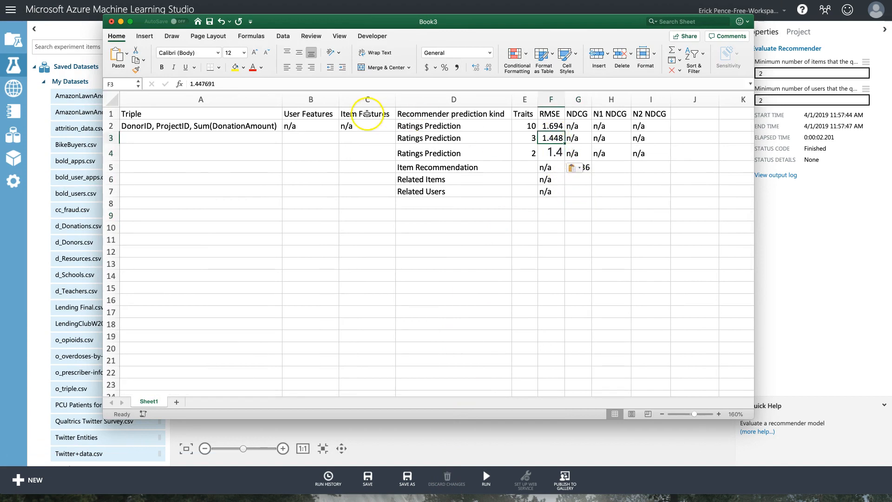
{"action": "left_click", "coordinate": [137, 69]}
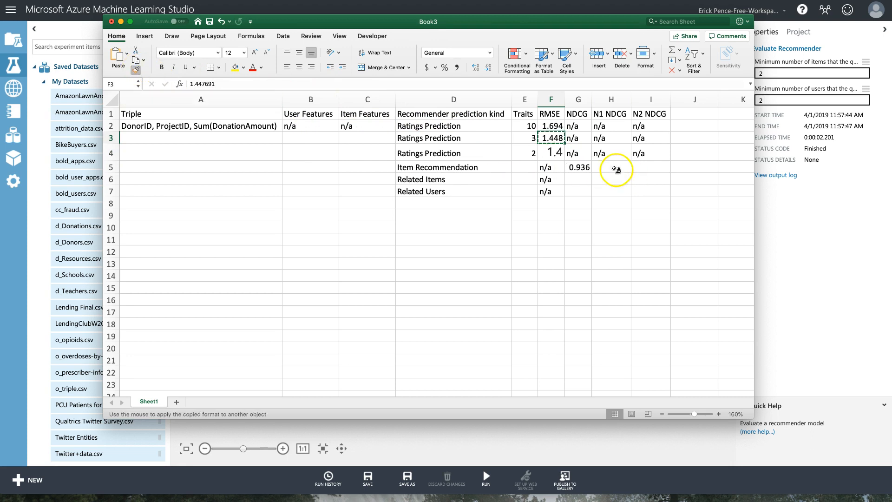
{"action": "left_click", "coordinate": [557, 152]}
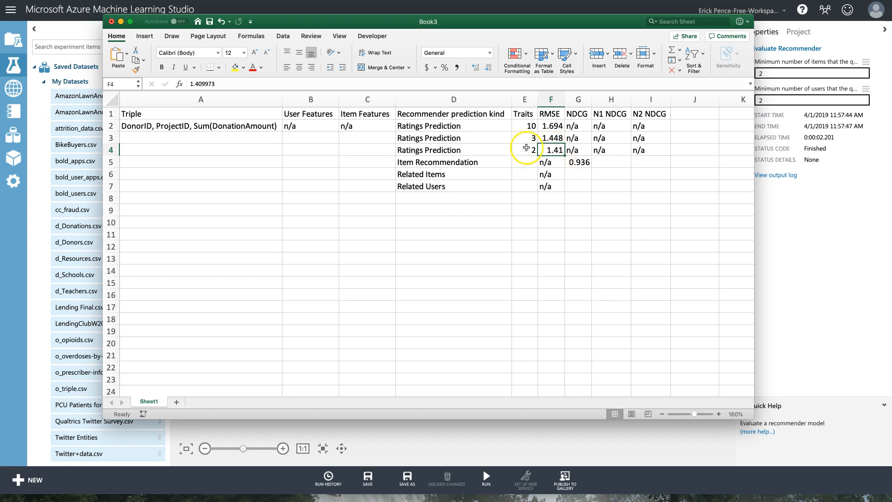
Review the logged Traits values 10, 3 and 2 and the NDCG cells G5:G6.
{"action": "left_click_drag", "start_coordinate": [527, 126], "coordinate": [531, 148]}
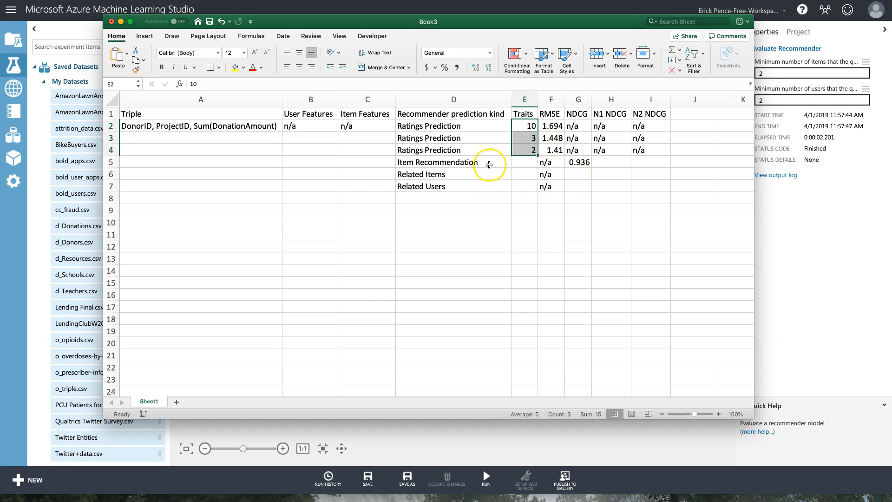
{"action": "left_click_drag", "start_coordinate": [577, 164], "coordinate": [578, 172]}
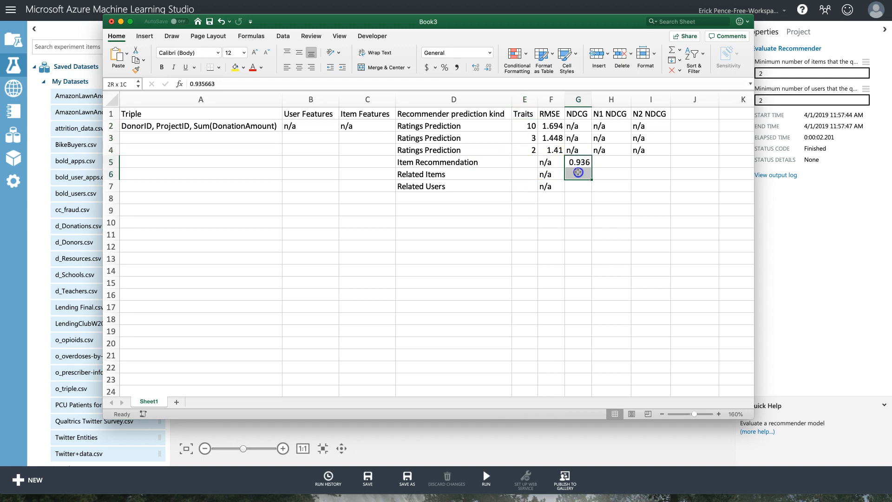
{"action": "left_click", "coordinate": [540, 437]}
{"action": "left_click", "coordinate": [422, 325]}
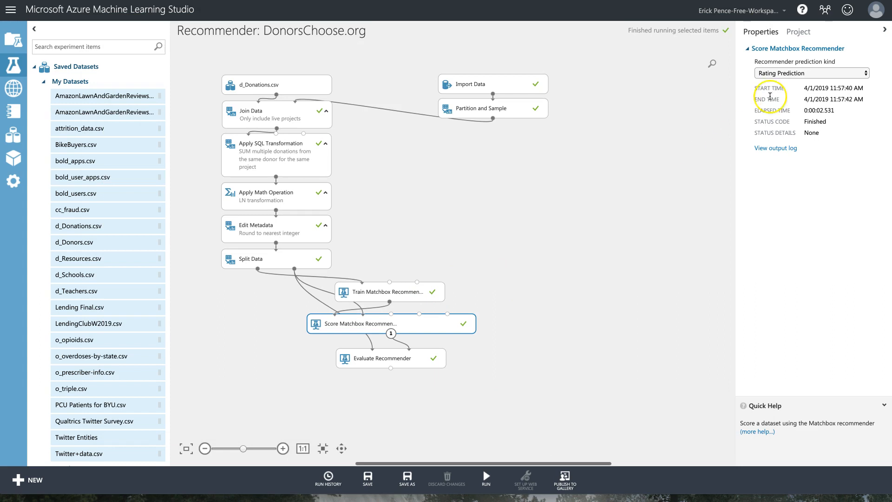
Set the Matchbox scorer's prediction kind to Item Recommendation and rerun the experiment.
{"action": "left_click", "coordinate": [807, 74]}
{"action": "left_click", "coordinate": [791, 84]}
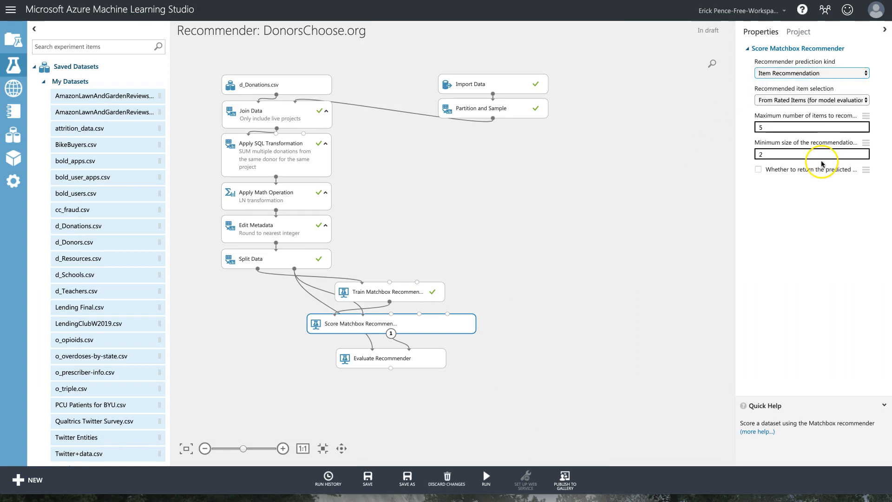
{"action": "left_click", "coordinate": [796, 74]}
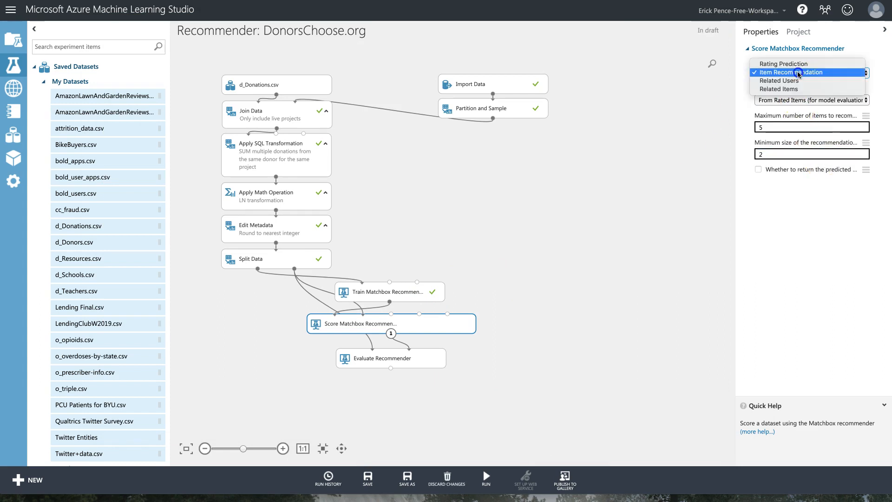
{"action": "left_click", "coordinate": [798, 73]}
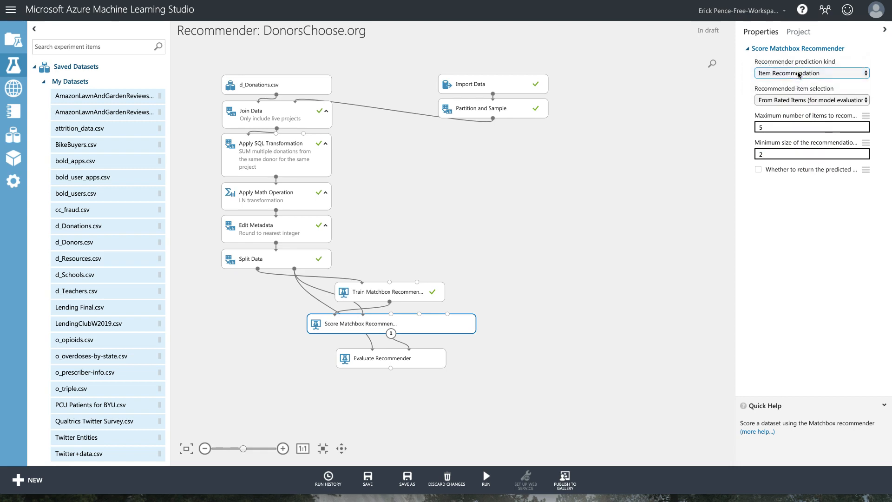
{"action": "left_click", "coordinate": [783, 103]}
{"action": "mouse_move", "coordinate": [486, 474]}
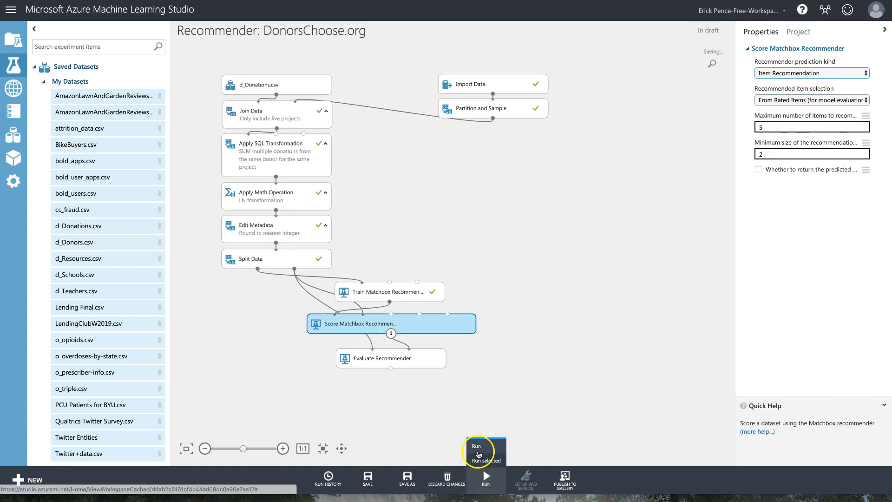
{"action": "left_click", "coordinate": [433, 363]}
{"action": "left_click", "coordinate": [486, 461]}
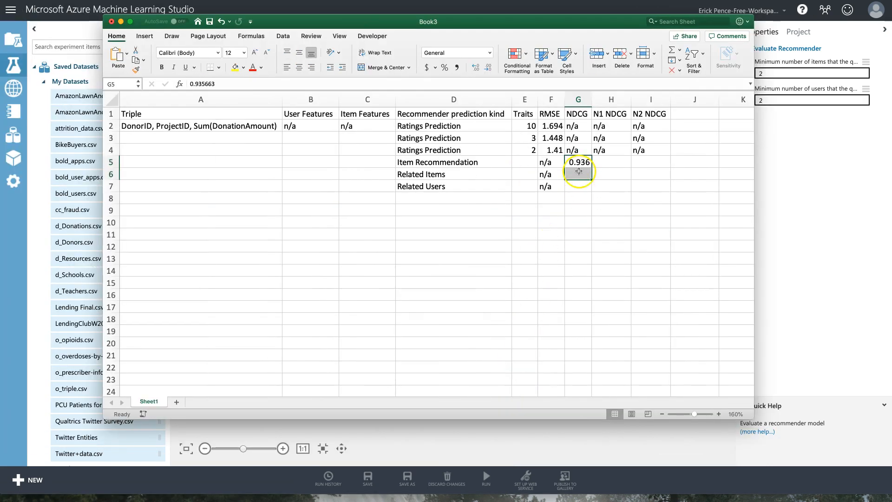
Fill n/a from F6:F7 into the NDCG cells G6:G7 of the Excel log.
{"action": "left_click", "coordinate": [580, 162]}
{"action": "left_click_drag", "start_coordinate": [578, 185], "coordinate": [578, 167]}
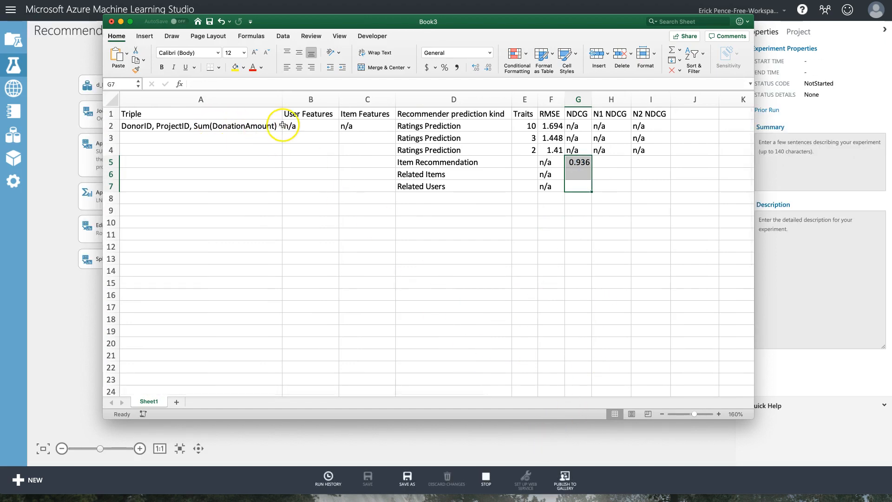
{"action": "left_click_drag", "start_coordinate": [251, 128], "coordinate": [345, 182]}
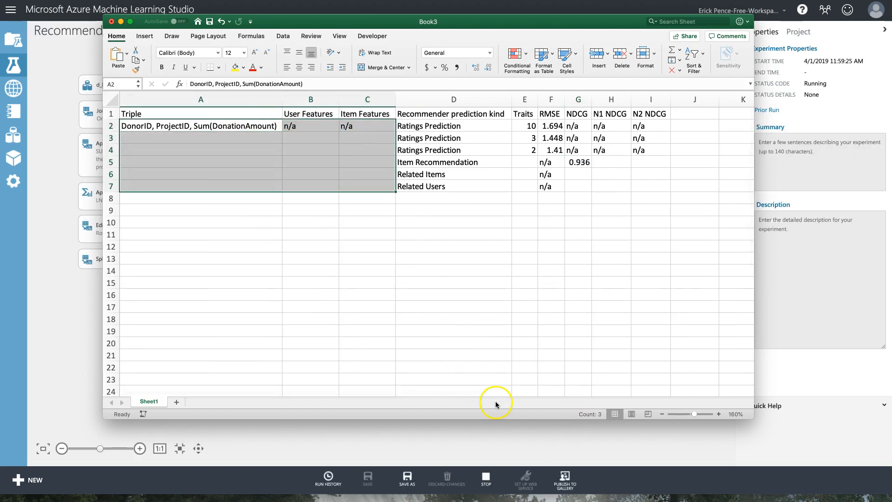
{"action": "left_click", "coordinate": [521, 438]}
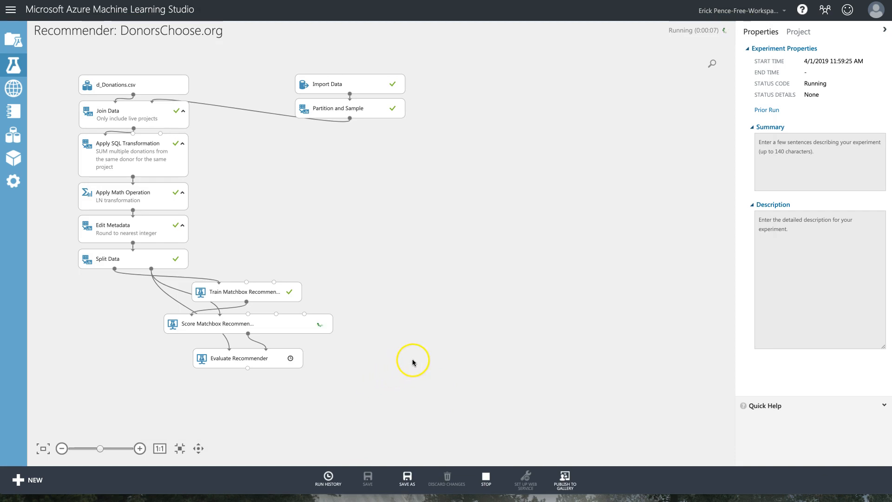
{"action": "key", "text": "super+Tab"}
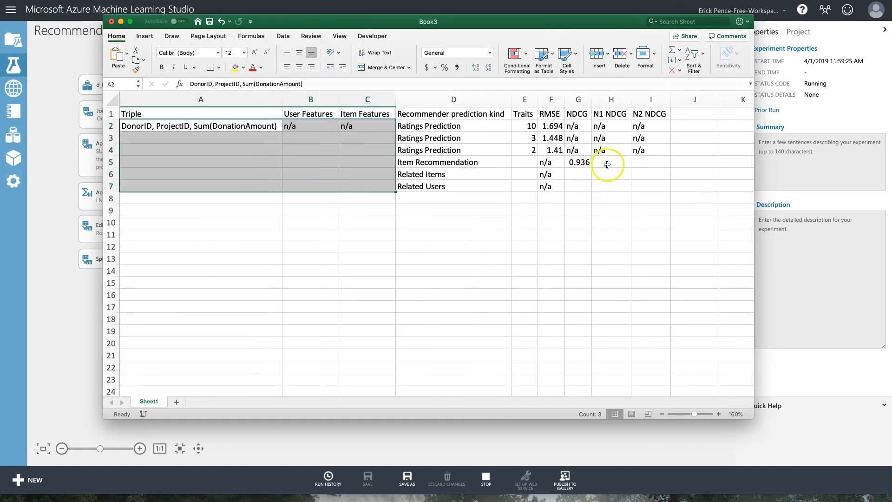
{"action": "left_click_drag", "start_coordinate": [558, 176], "coordinate": [583, 191]}
{"action": "left_click", "coordinate": [577, 175]}
{"action": "left_click", "coordinate": [576, 162]}
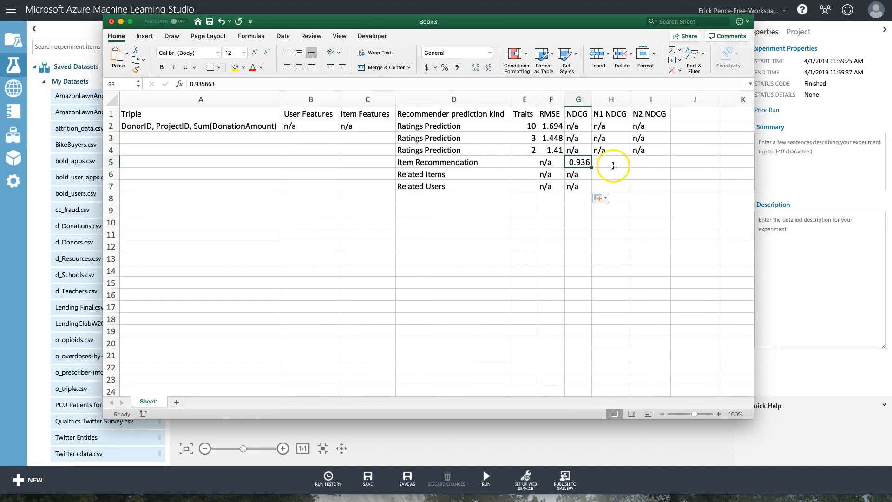
{"action": "left_click", "coordinate": [478, 430]}
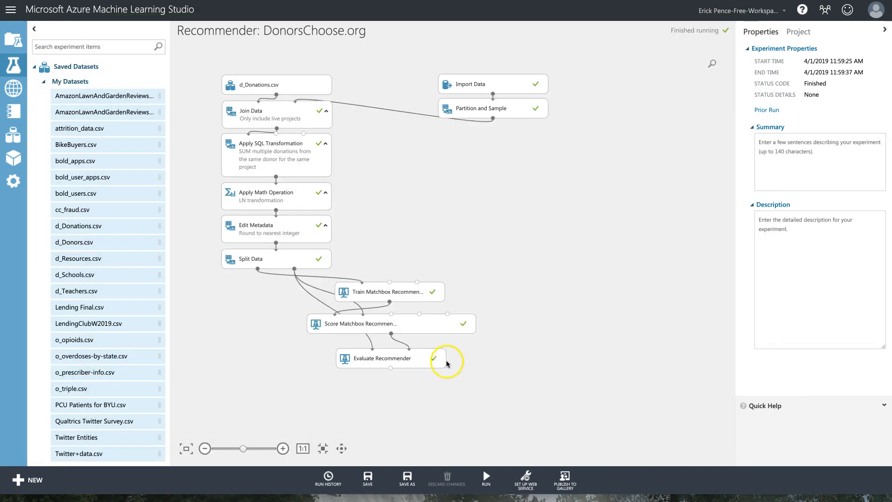
{"action": "right_click", "coordinate": [413, 359]}
{"action": "mouse_move", "coordinate": [468, 409]}
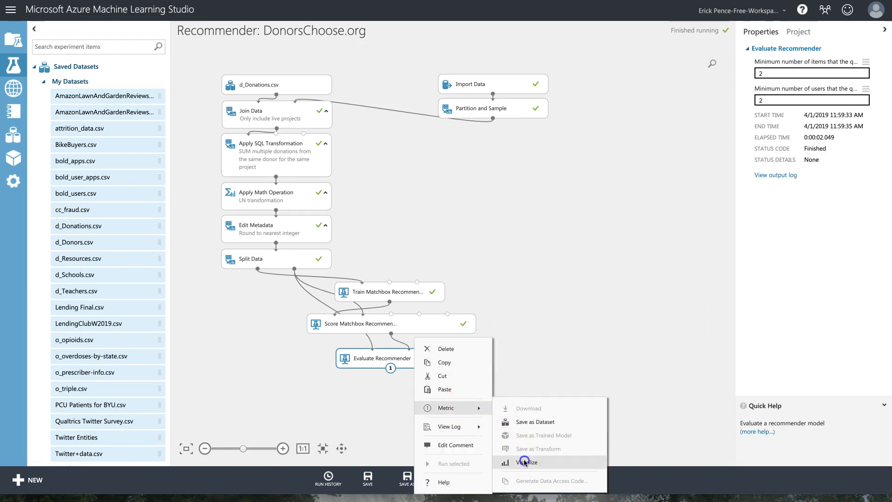
{"action": "left_click", "coordinate": [522, 395]}
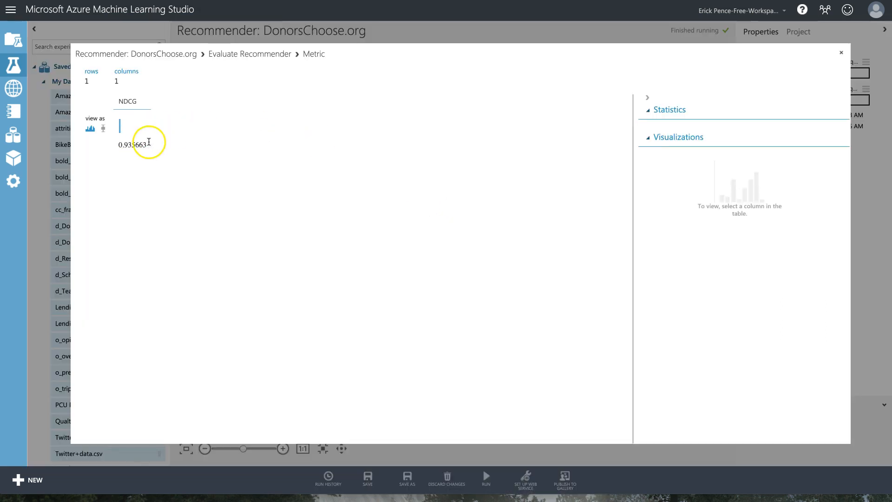
{"action": "double_click", "coordinate": [121, 145]}
{"action": "key", "text": "super+c"}
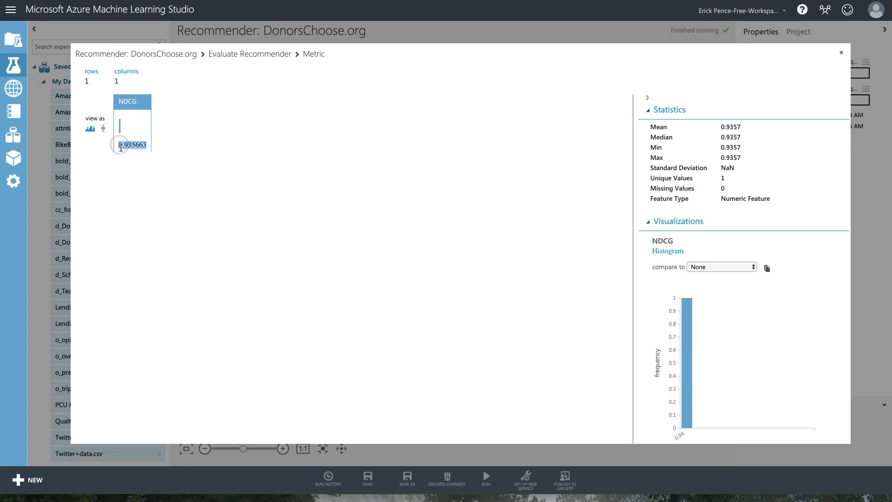
{"action": "left_click", "coordinate": [841, 52]}
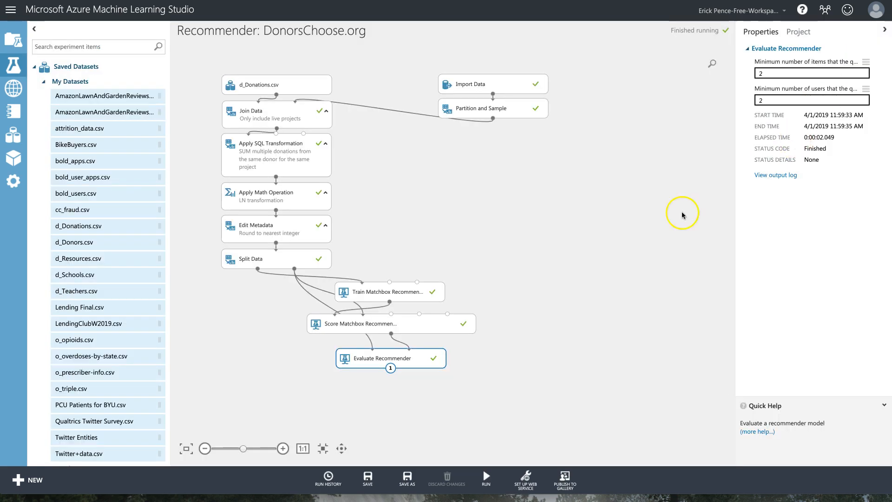
{"action": "key", "text": "super+Tab"}
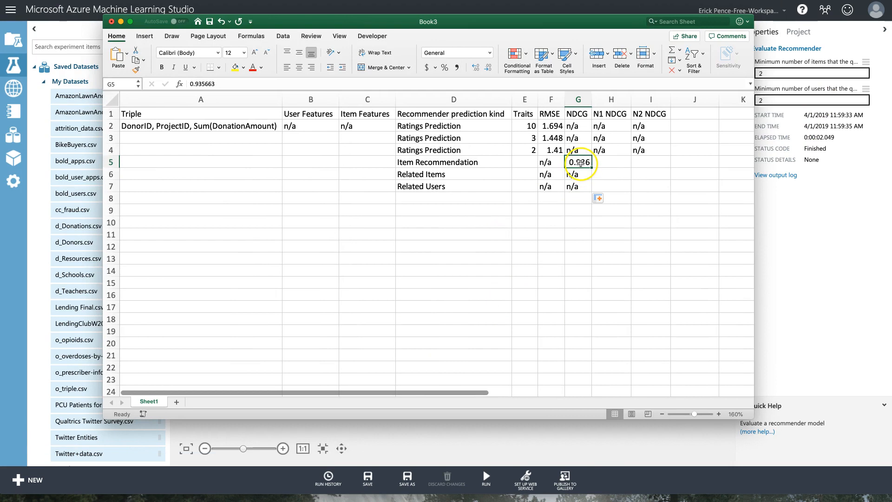
{"action": "key", "text": "super+v"}
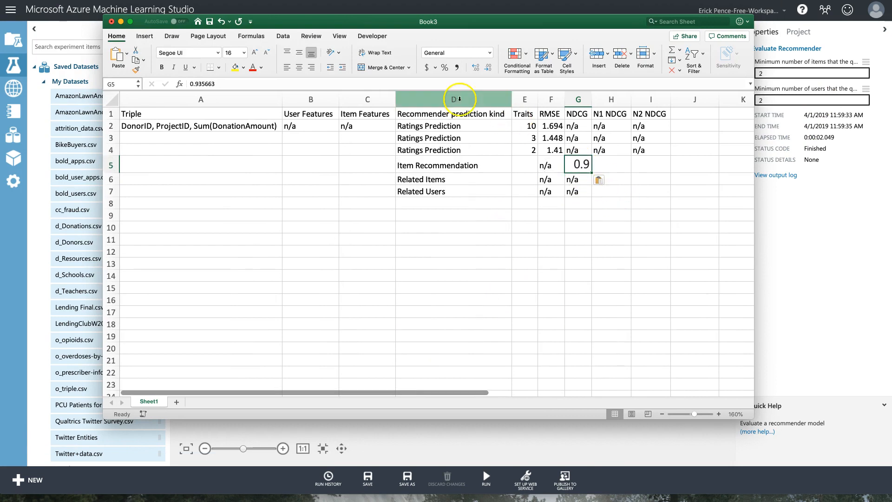
{"action": "left_click", "coordinate": [562, 149]}
{"action": "left_click", "coordinate": [551, 135]}
{"action": "left_click", "coordinate": [136, 68]}
{"action": "left_click", "coordinate": [586, 164]}
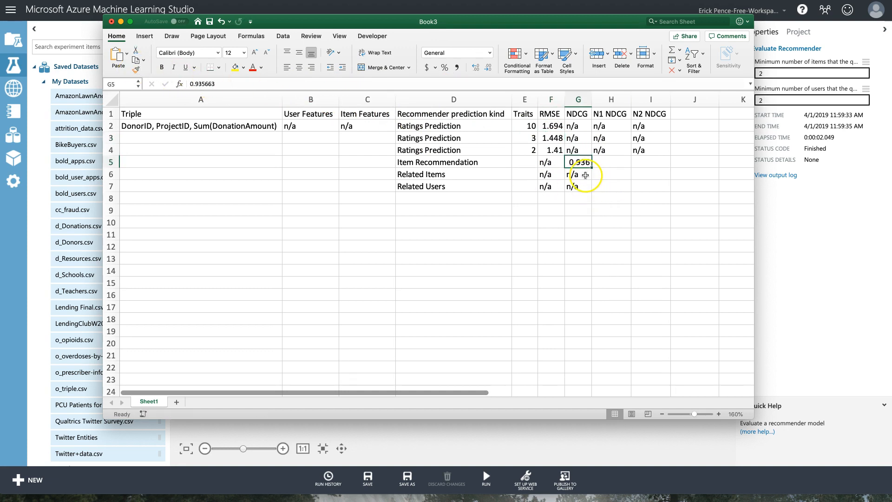
{"action": "key", "text": "super+Tab"}
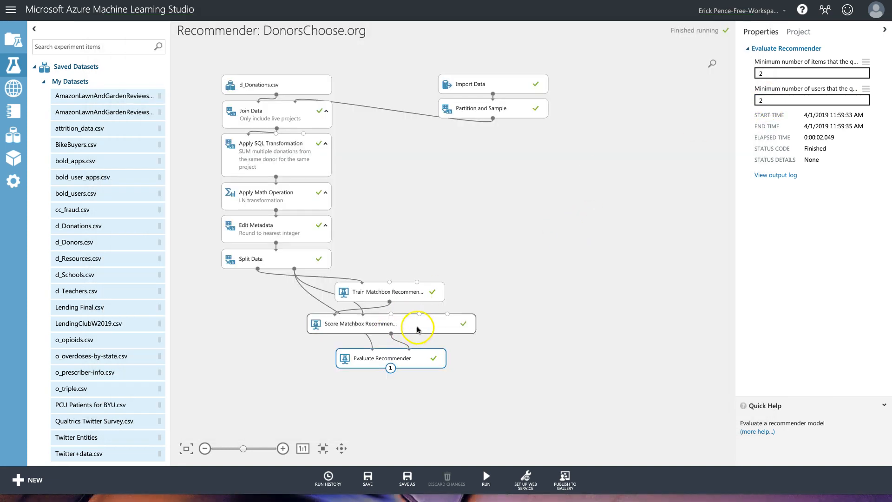
Switch the Matchbox scorer to Related Users and run the scoring and evaluation modules.
{"action": "left_click", "coordinate": [417, 326]}
{"action": "left_click", "coordinate": [796, 73]}
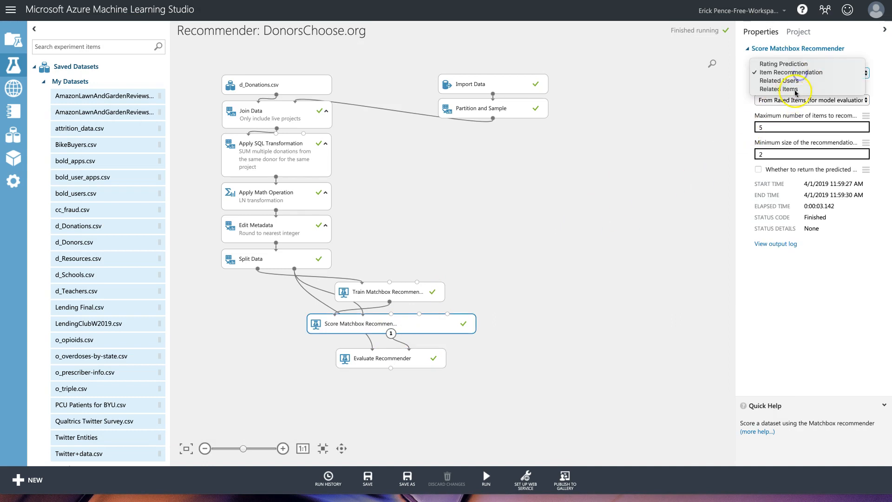
{"action": "left_click", "coordinate": [786, 81]}
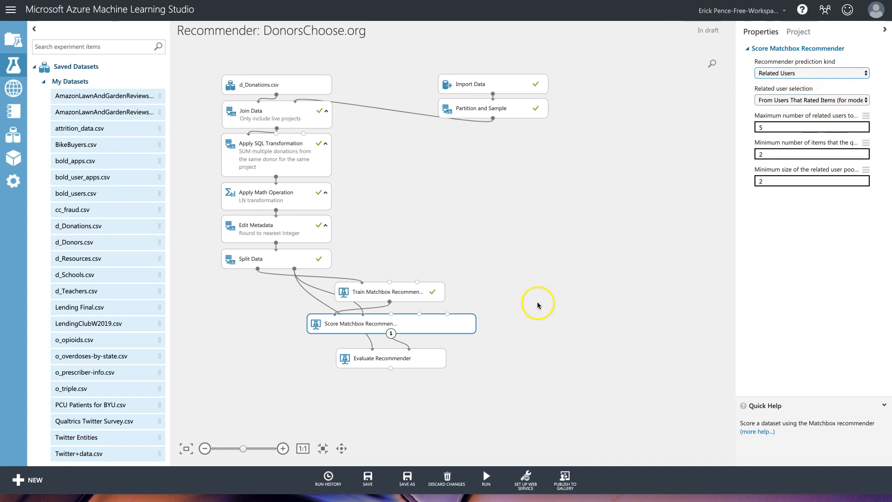
{"action": "left_click", "coordinate": [422, 356]}
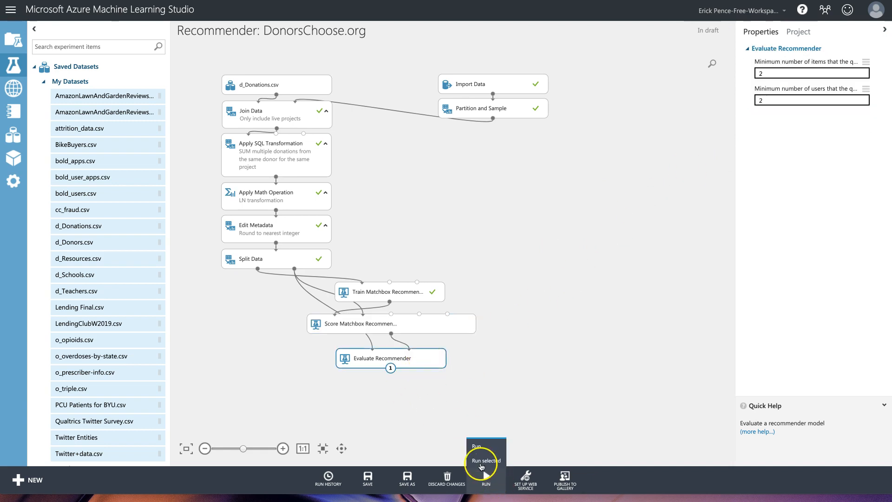
{"action": "left_click", "coordinate": [487, 475]}
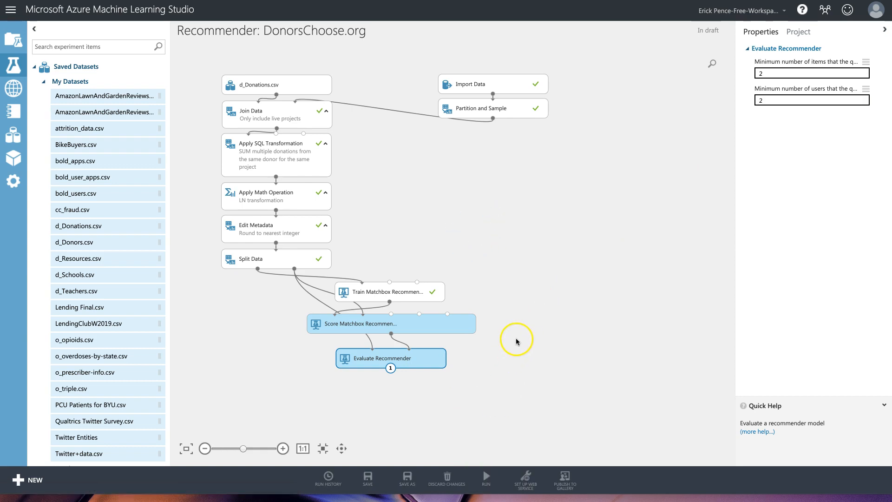
Copy the DonorID, ProjectID triple from A2 into A8 of the Excel log.
{"action": "key", "text": "super+Tab"}
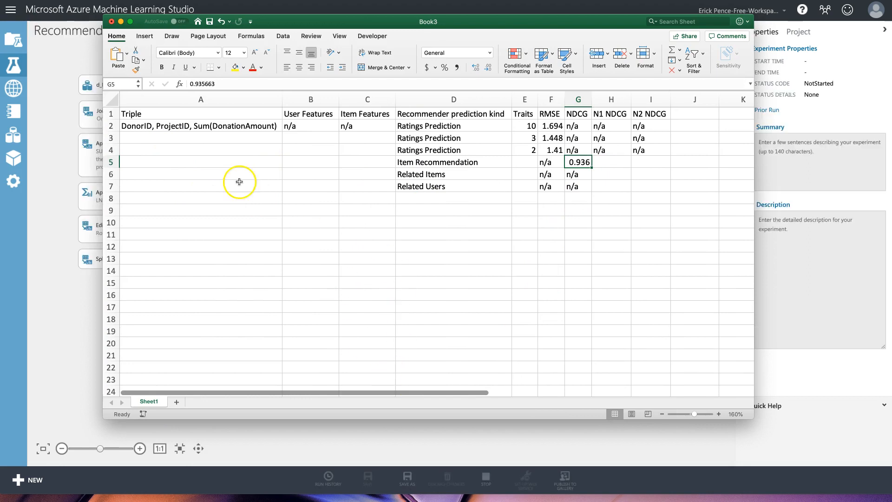
{"action": "left_click", "coordinate": [198, 125]}
{"action": "key", "text": "super+c"}
{"action": "left_click", "coordinate": [213, 198]}
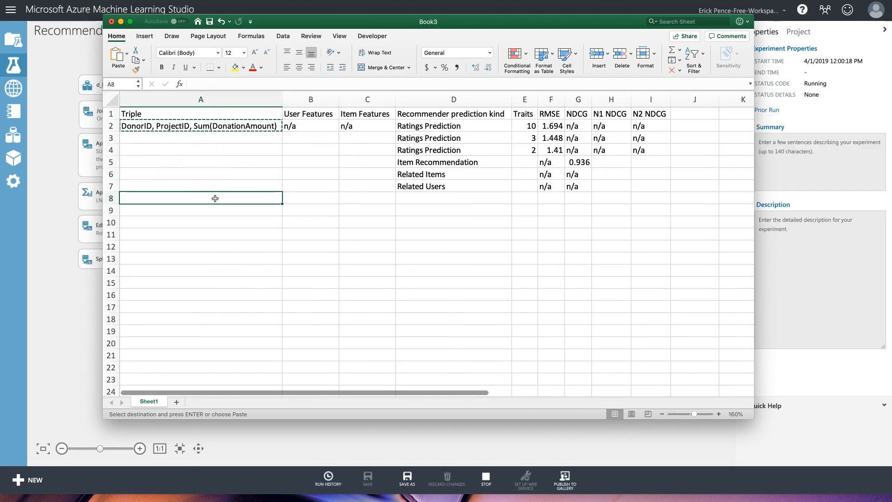
{"action": "key", "text": "super+v"}
{"action": "left_click_drag", "start_coordinate": [309, 199], "coordinate": [371, 199]}
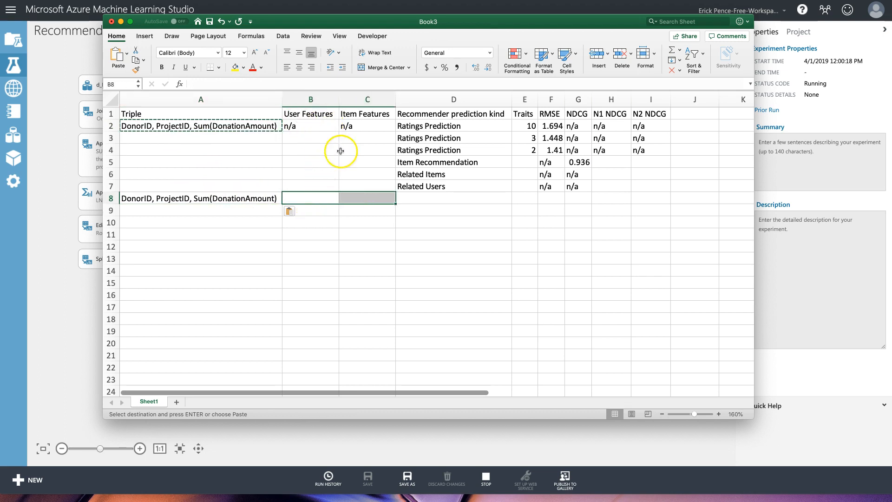
{"action": "left_click", "coordinate": [599, 446]}
Visualize the Evaluate Recommender metric results.
{"action": "right_click", "coordinate": [407, 365]}
{"action": "mouse_move", "coordinate": [458, 412]}
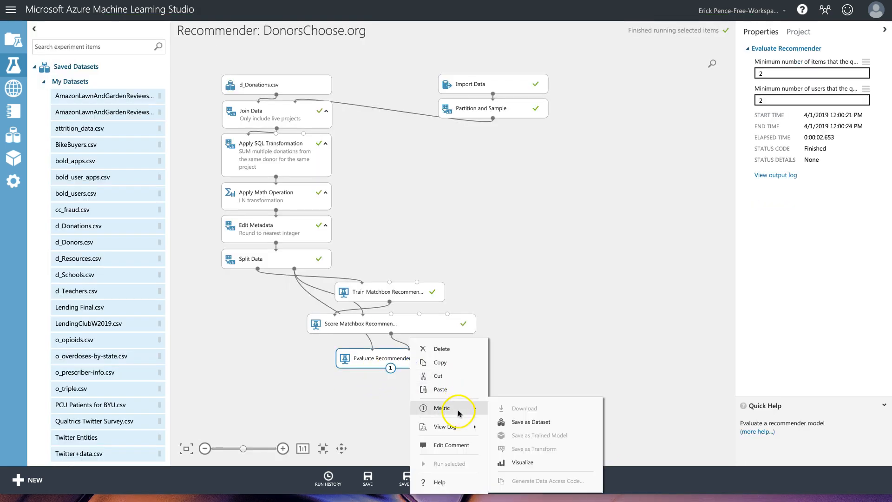
{"action": "left_click", "coordinate": [535, 460]}
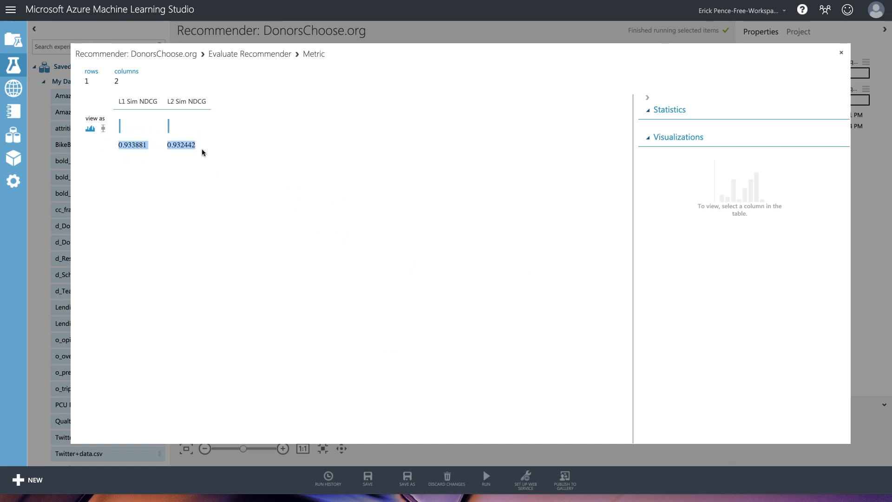
Rename the N1 NDCG and N2 NDCG headers to L1 NDCG and L2 NDCG.
{"action": "key", "text": "super+Tab"}
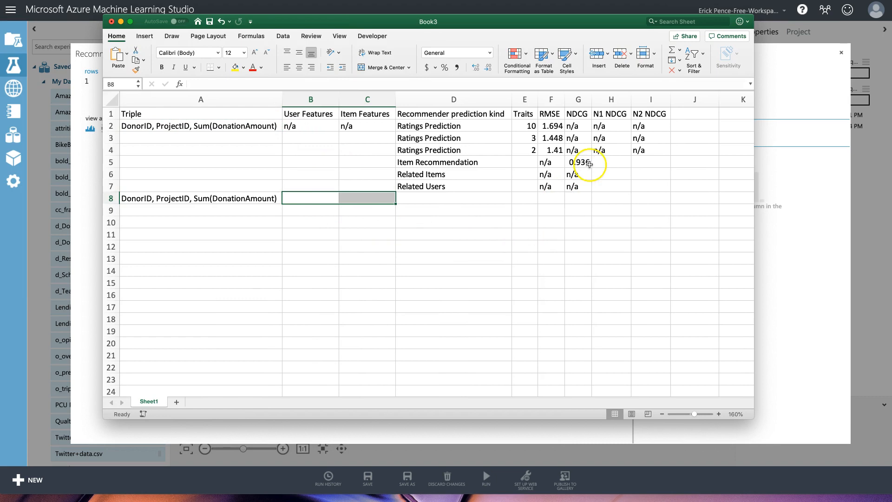
{"action": "left_click", "coordinate": [601, 113]}
{"action": "double_click", "coordinate": [601, 112]}
{"action": "key", "text": "BackSpace"}
{"action": "type", "text": "L"}
{"action": "key", "text": "Tab"}
{"action": "left_click", "coordinate": [209, 85]}
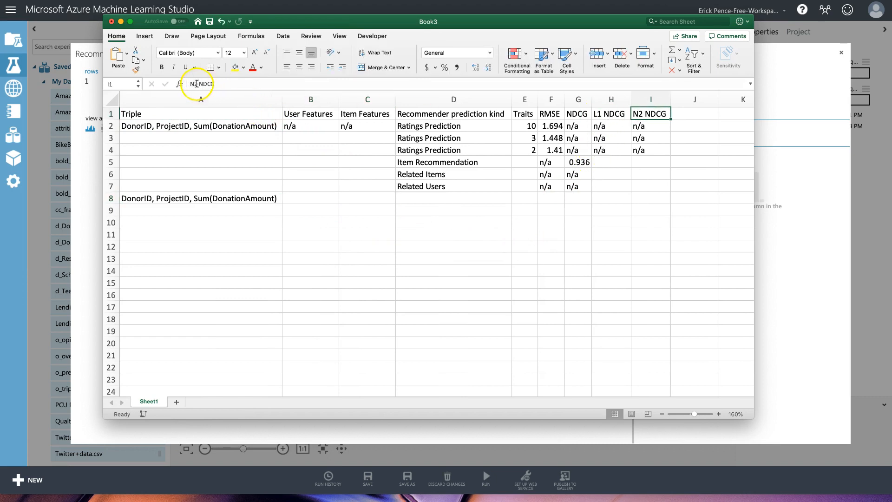
{"action": "left_click", "coordinate": [195, 84]}
{"action": "type", "text": "L"}
{"action": "key", "text": "Return"}
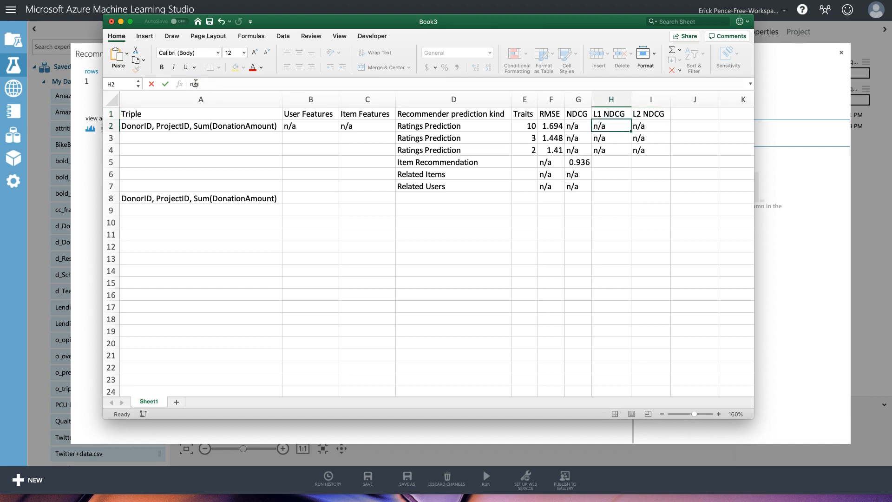
Paste the Related Items values 0.934 and 0.932 into H6:I6 and close the metric view.
{"action": "key", "text": "super+v"}
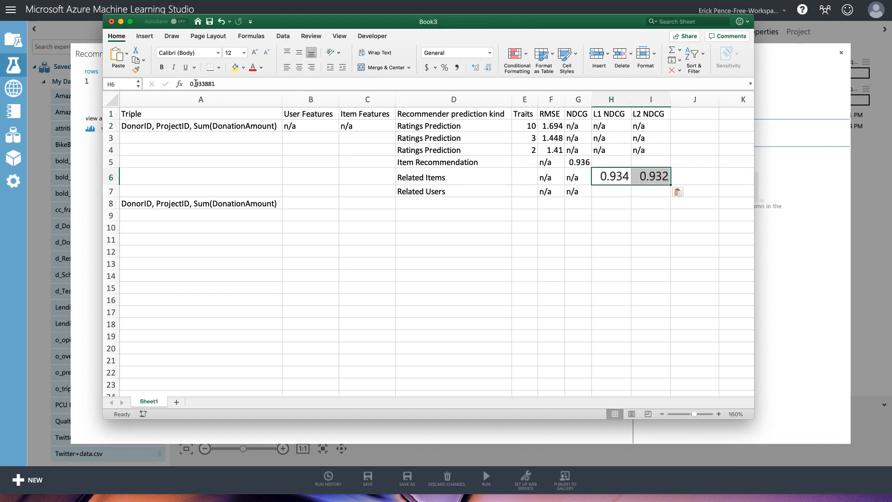
{"action": "left_click", "coordinate": [578, 163]}
{"action": "left_click", "coordinate": [787, 347]}
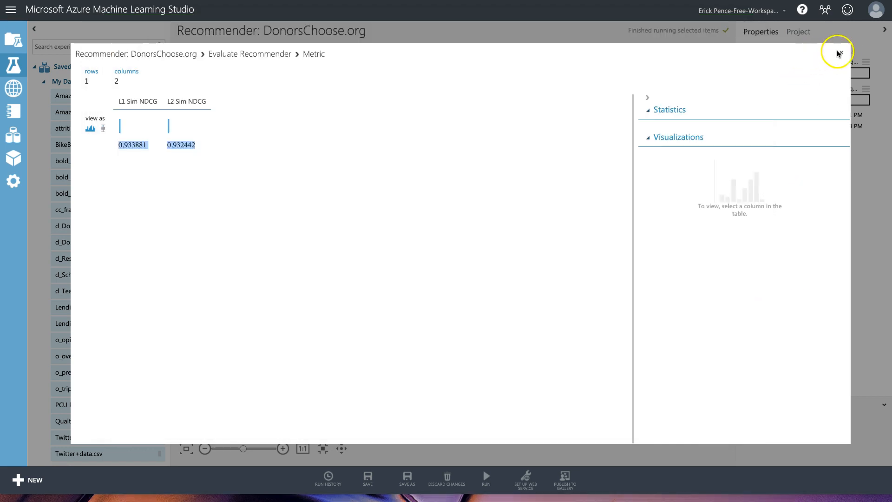
{"action": "left_click", "coordinate": [841, 51]}
{"action": "left_click", "coordinate": [427, 324]}
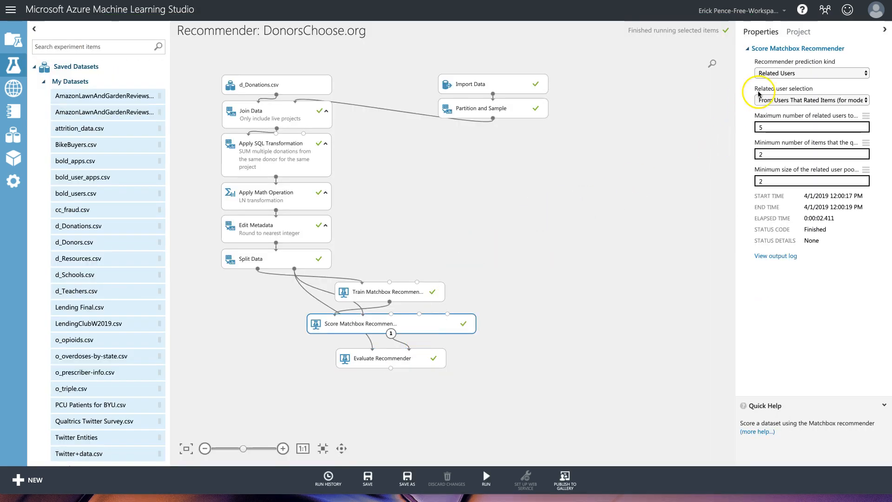
Switch the Matchbox scorer to Related Items and rerun the selected modules.
{"action": "left_click", "coordinate": [811, 101]}
{"action": "left_click", "coordinate": [813, 72]}
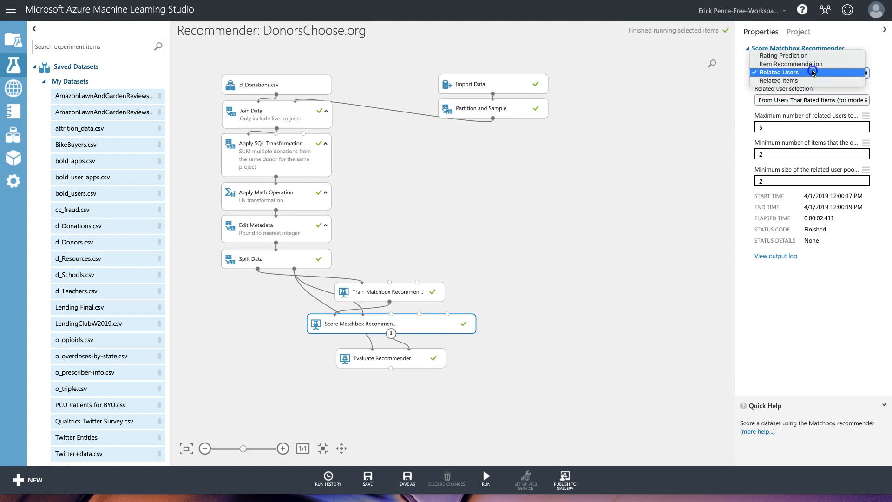
{"action": "left_click", "coordinate": [811, 81]}
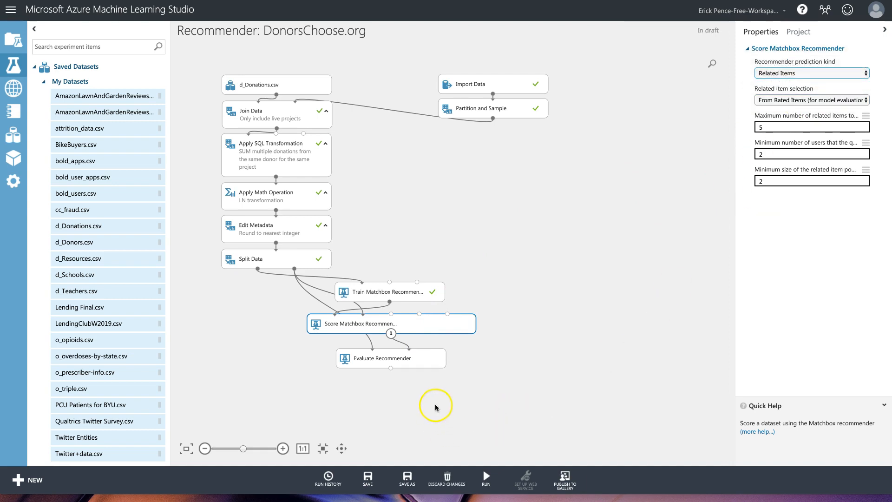
{"action": "left_click", "coordinate": [427, 366]}
{"action": "left_click", "coordinate": [487, 476]}
{"action": "left_click", "coordinate": [533, 360]}
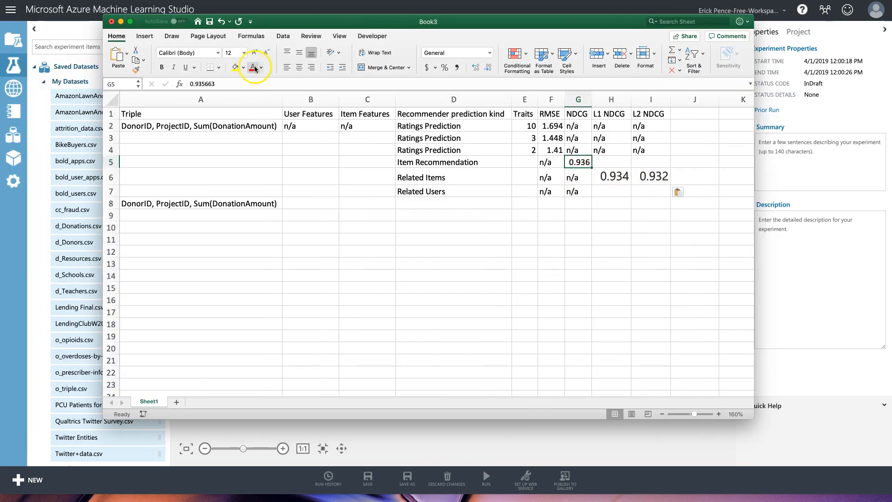
Format Painter G5's formatting onto the Related Items values in H6:I6.
{"action": "left_click", "coordinate": [135, 69]}
{"action": "mouse_move", "coordinate": [609, 176]}
{"action": "left_mouse_down"}
{"action": "mouse_move", "coordinate": [655, 175]}
{"action": "mouse_move", "coordinate": [623, 186]}
{"action": "mouse_move", "coordinate": [658, 187]}
{"action": "mouse_move", "coordinate": [622, 173]}
{"action": "mouse_move", "coordinate": [653, 175]}
{"action": "left_mouse_up"}
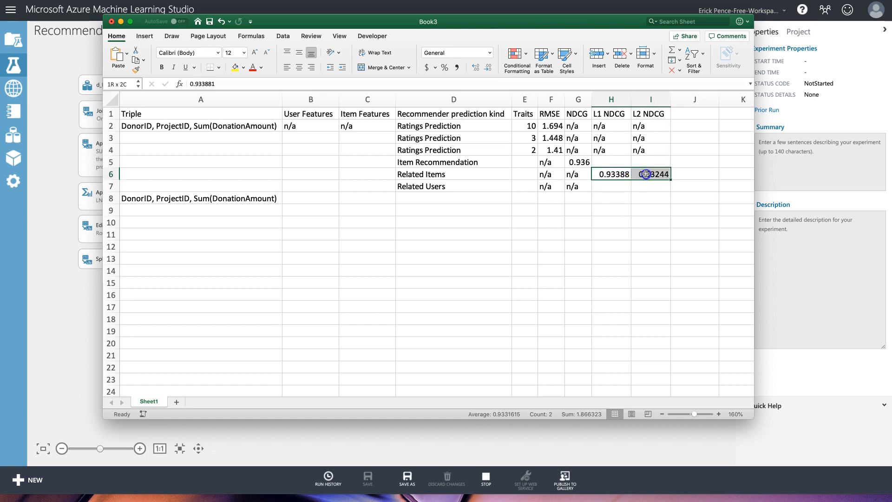
{"action": "left_click", "coordinate": [490, 52]}
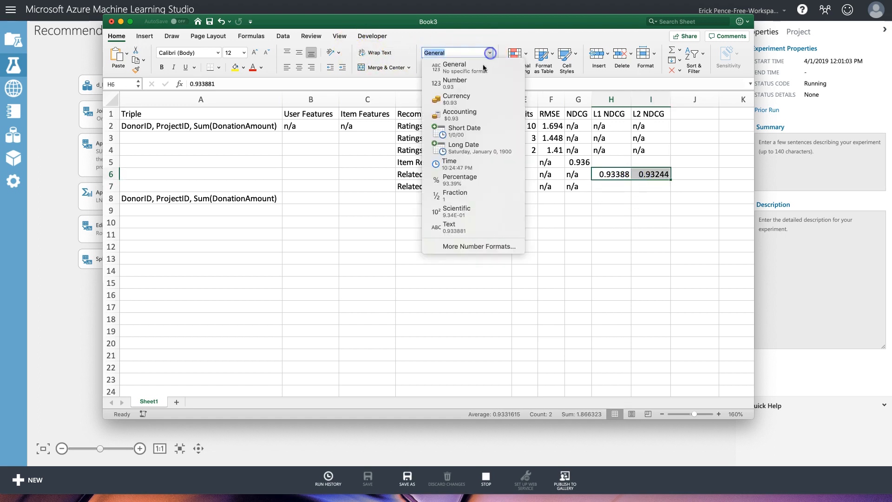
{"action": "left_click", "coordinate": [490, 52]}
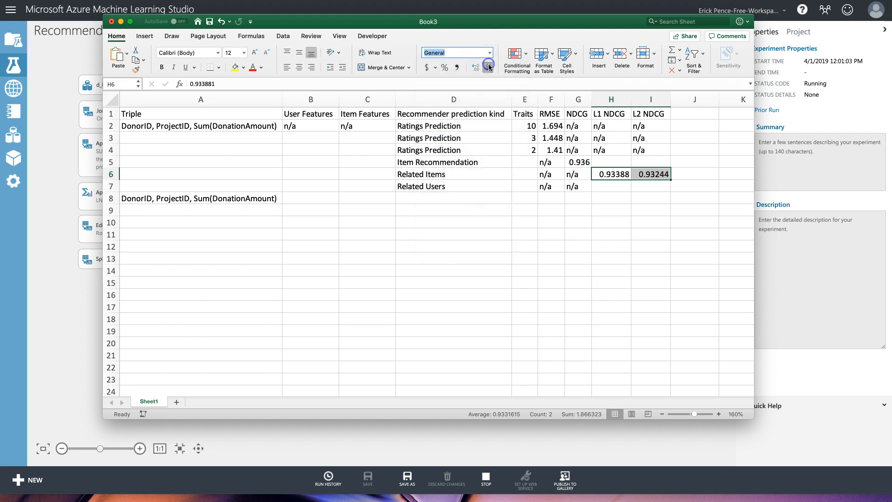
{"action": "key", "text": "super+Tab"}
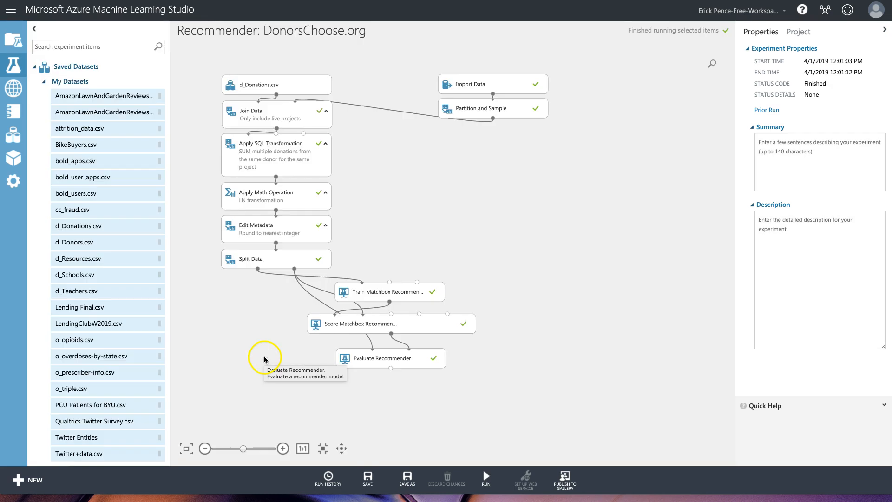
Copy the new Related Users NDCG metrics into H7:I7 of the Excel log.
{"action": "right_click", "coordinate": [404, 357]}
{"action": "mouse_move", "coordinate": [456, 406]}
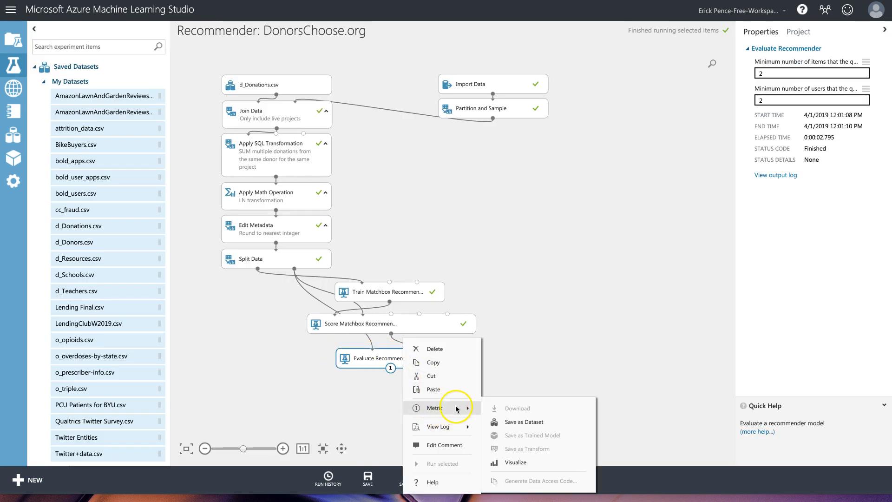
{"action": "left_click", "coordinate": [514, 455]}
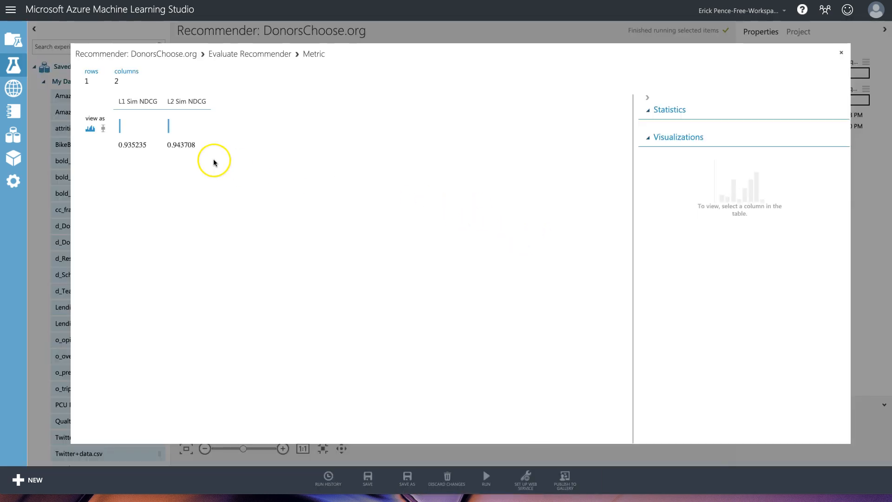
{"action": "left_click_drag", "start_coordinate": [197, 145], "coordinate": [157, 146]}
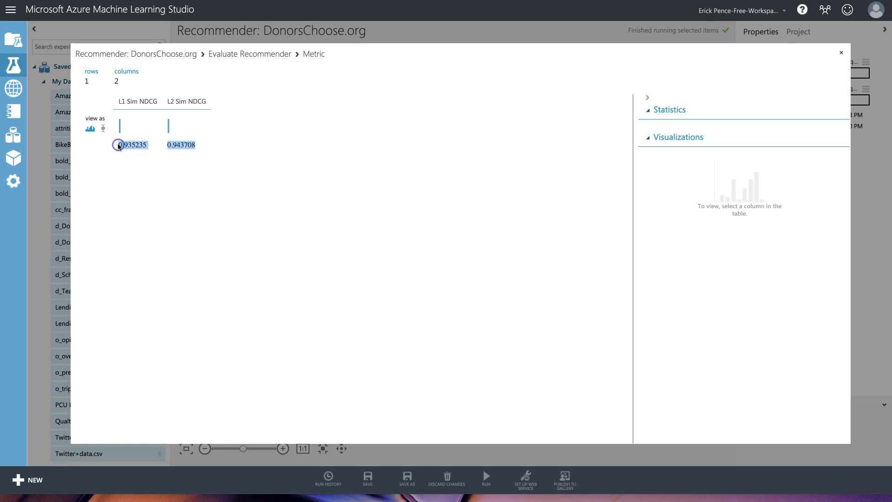
{"action": "left_click", "coordinate": [843, 54]}
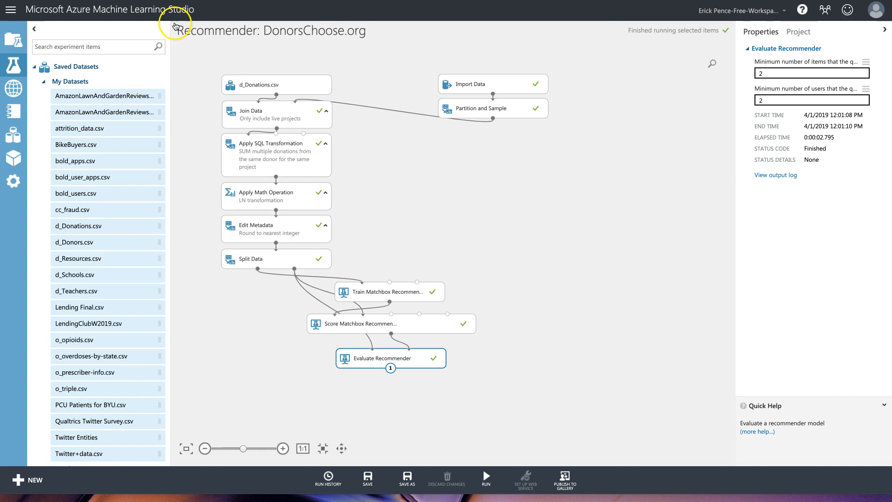
{"action": "key", "text": "super+Tab"}
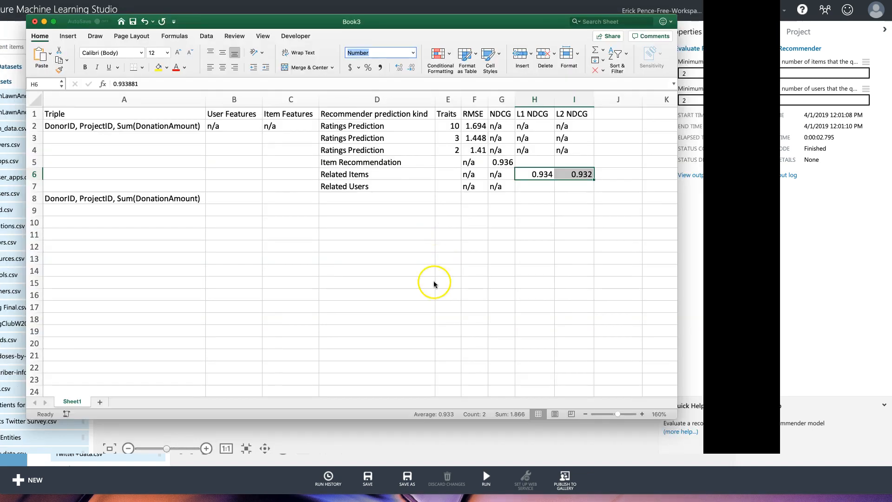
{"action": "type", "text": "0.935\t0.944"}
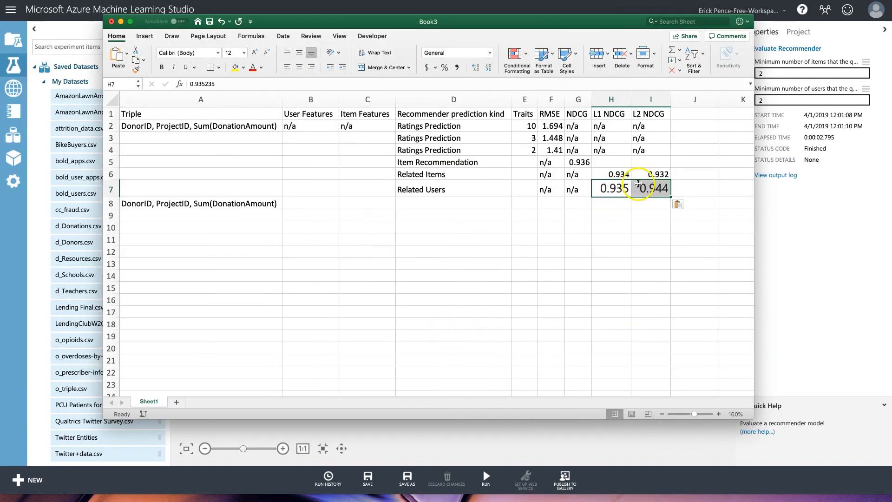
Format Painter H6:I6's formatting onto H7:I7 so 0.935 and 0.944 match.
{"action": "mouse_move", "coordinate": [611, 174]}
{"action": "left_mouse_down"}
{"action": "mouse_move", "coordinate": [651, 174]}
{"action": "mouse_move", "coordinate": [651, 189]}
{"action": "left_mouse_up"}
{"action": "left_click", "coordinate": [135, 69]}
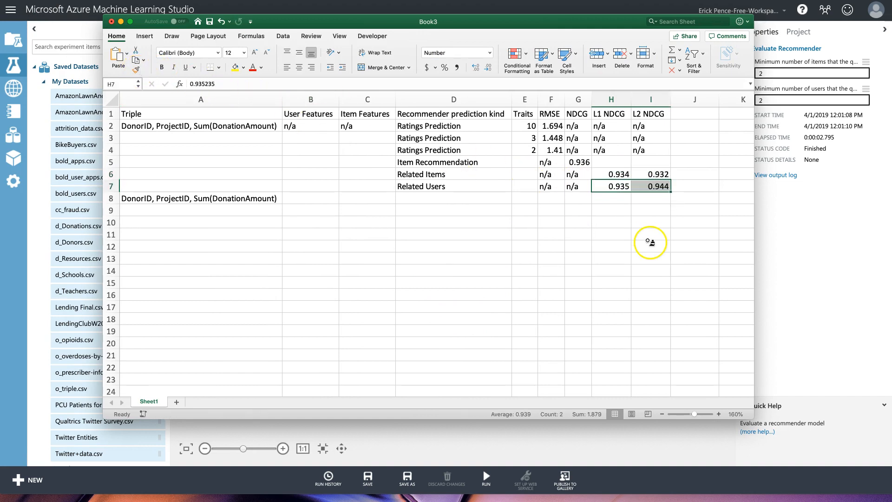
{"action": "left_click", "coordinate": [624, 199]}
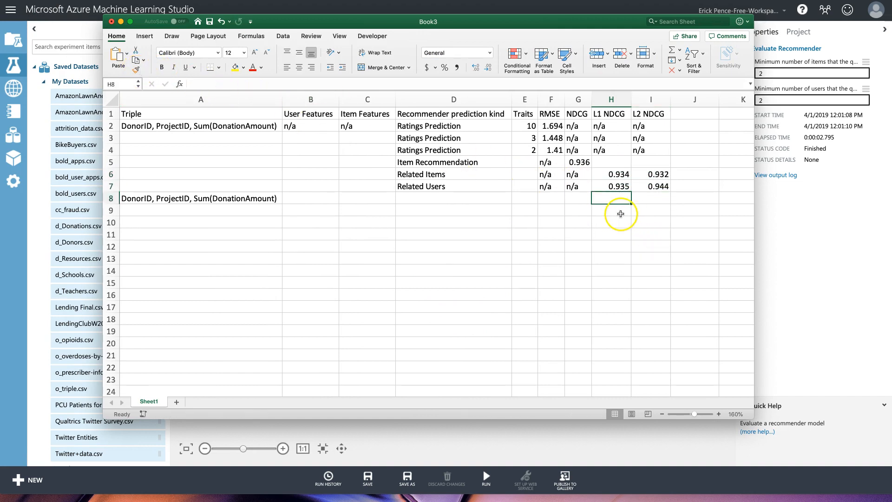
{"action": "scroll", "coordinate": [633, 198], "scroll_direction": "down", "scroll_amount": 1}
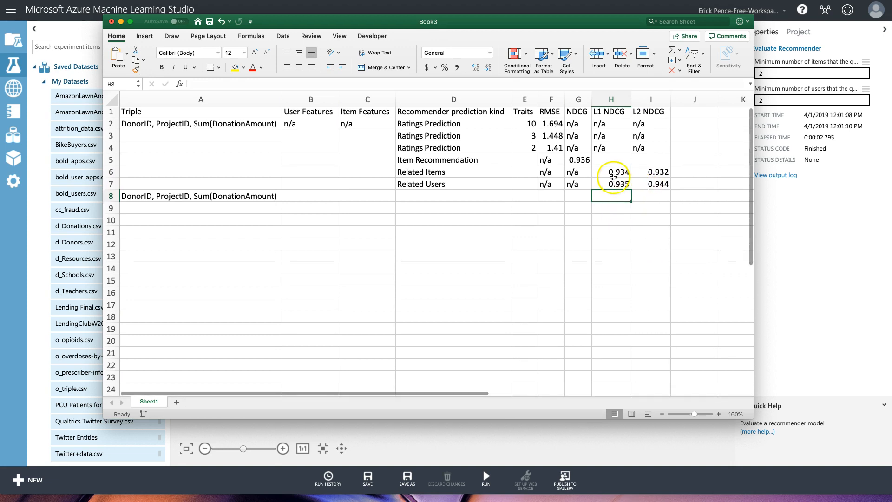
{"action": "left_click", "coordinate": [582, 160]}
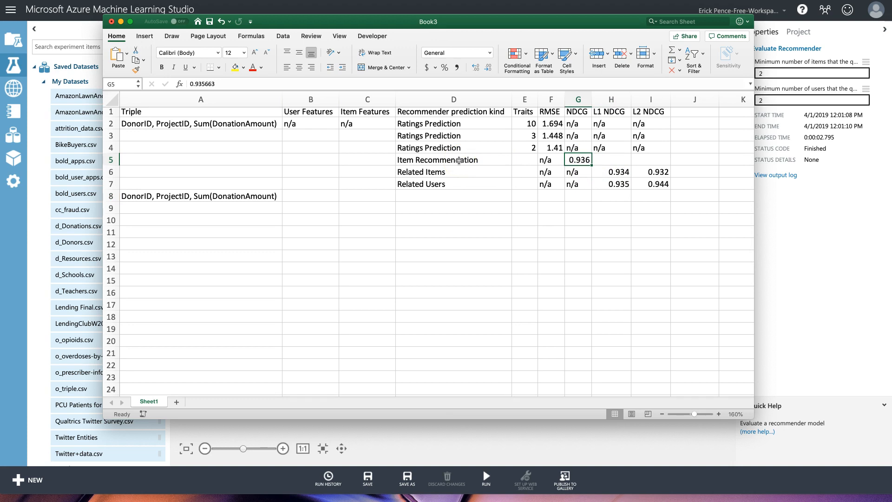
{"action": "left_click", "coordinate": [614, 173]}
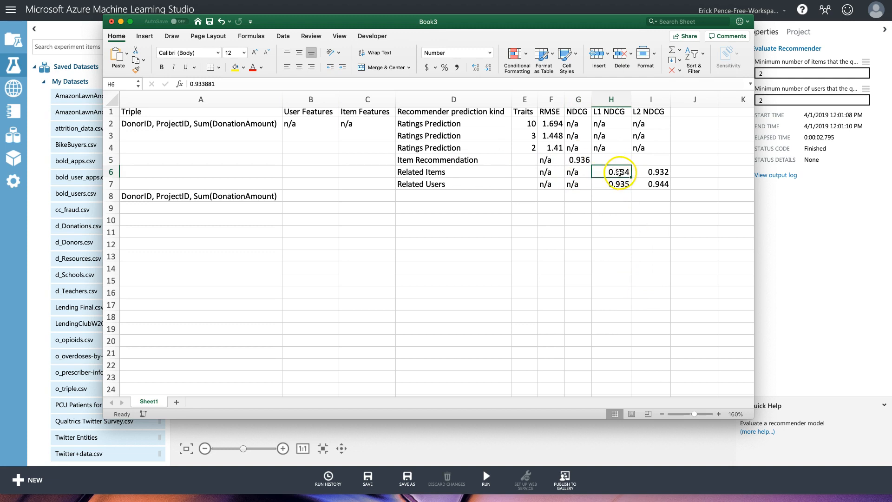
Copy the 2-trait Ratings Prediction results from row 4 into row 8.
{"action": "left_click_drag", "start_coordinate": [627, 173], "coordinate": [627, 182]}
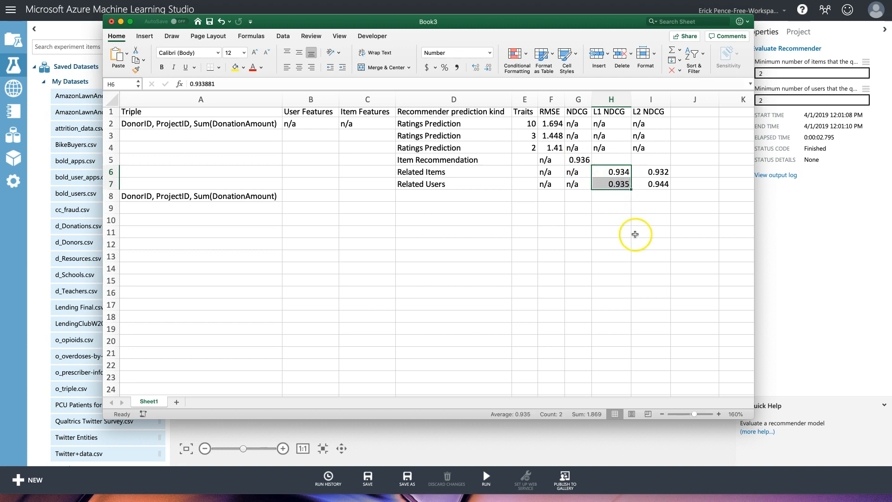
{"action": "left_click", "coordinate": [319, 197]}
{"action": "left_click_drag", "start_coordinate": [401, 198], "coordinate": [299, 194]}
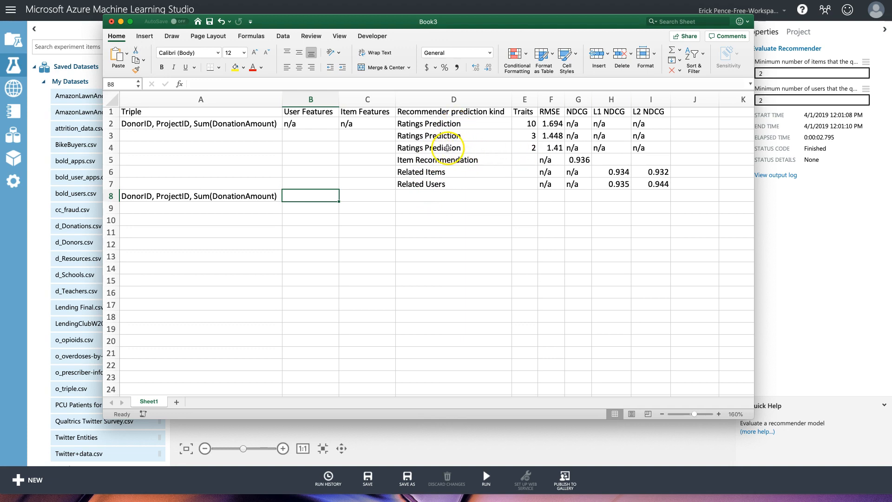
{"action": "left_click", "coordinate": [498, 148]}
{"action": "left_click_drag", "start_coordinate": [498, 148], "coordinate": [659, 148]}
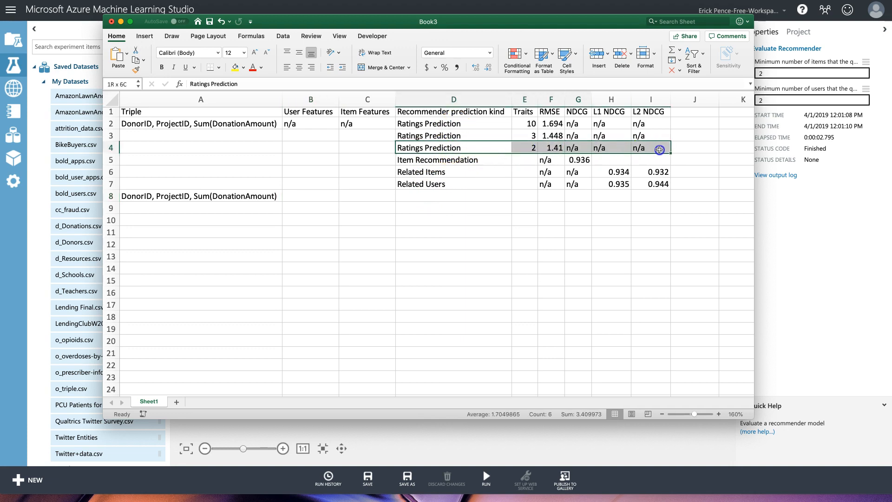
{"action": "key", "text": "cmd+c"}
{"action": "left_click", "coordinate": [452, 198]}
{"action": "key", "text": "super+v"}
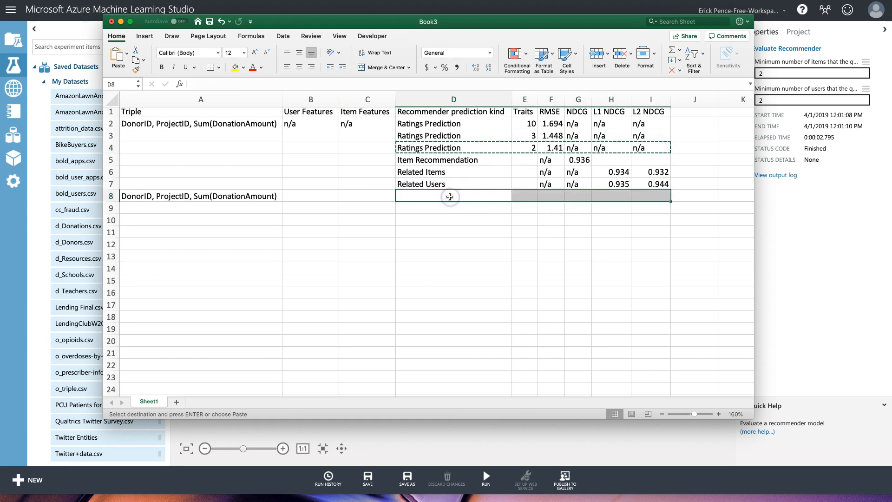
Enter n/a in the row 8 Item Features cell.
{"action": "left_click", "coordinate": [370, 194]}
{"action": "type", "text": "n/a"}
{"action": "key", "text": "Return"}
{"action": "key", "text": "Up"}
{"action": "key", "text": "Left"}
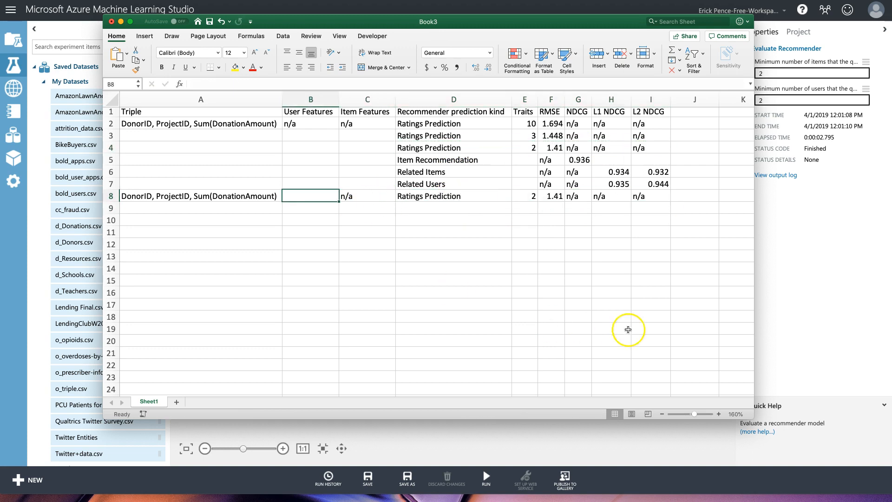
{"action": "left_click", "coordinate": [513, 441]}
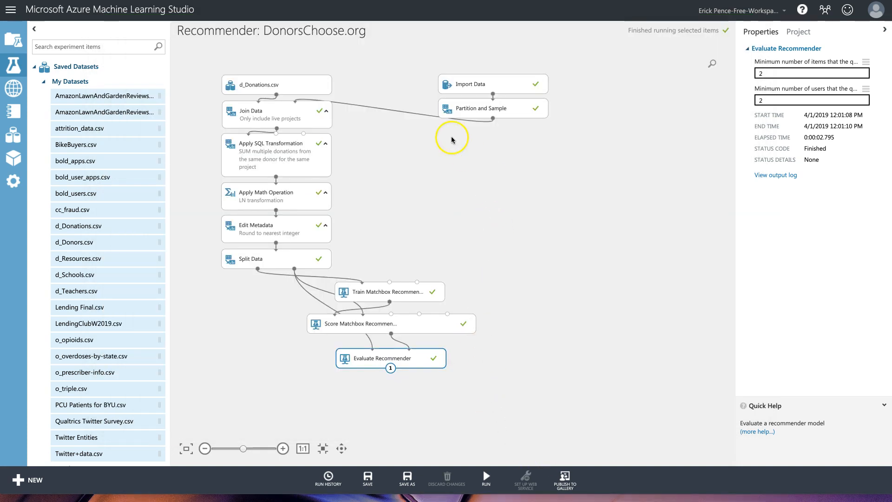
Add the d_Donors.csv dataset to the canvas beside d_Donations.csv.
{"action": "scroll", "coordinate": [98, 172], "scroll_direction": "down", "scroll_amount": 1}
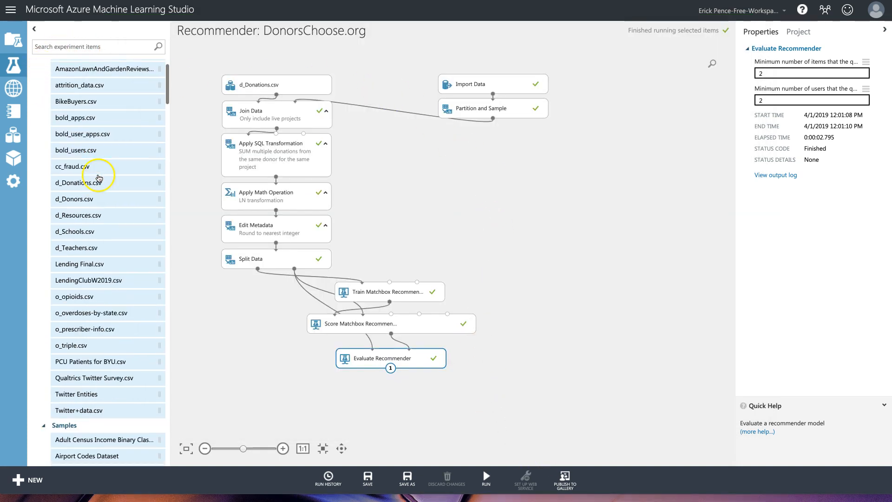
{"action": "left_click_drag", "start_coordinate": [74, 198], "coordinate": [395, 79]}
{"action": "left_click_drag", "start_coordinate": [557, 133], "coordinate": [422, 66]}
{"action": "left_click_drag", "start_coordinate": [518, 85], "coordinate": [533, 85]}
{"action": "left_click_drag", "start_coordinate": [425, 81], "coordinate": [426, 81]}
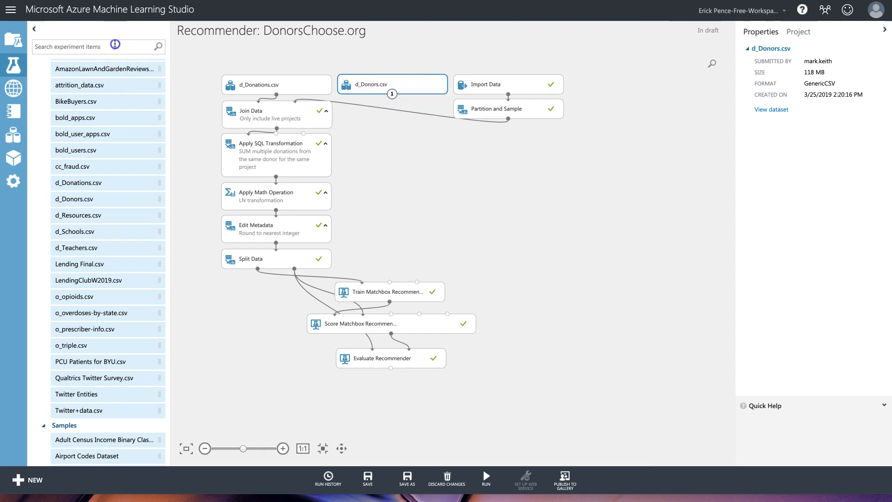
Add a Select Columns in Dataset module wired from d_Donors.csv into the Matchbox modules.
{"action": "type", "text": "select"}
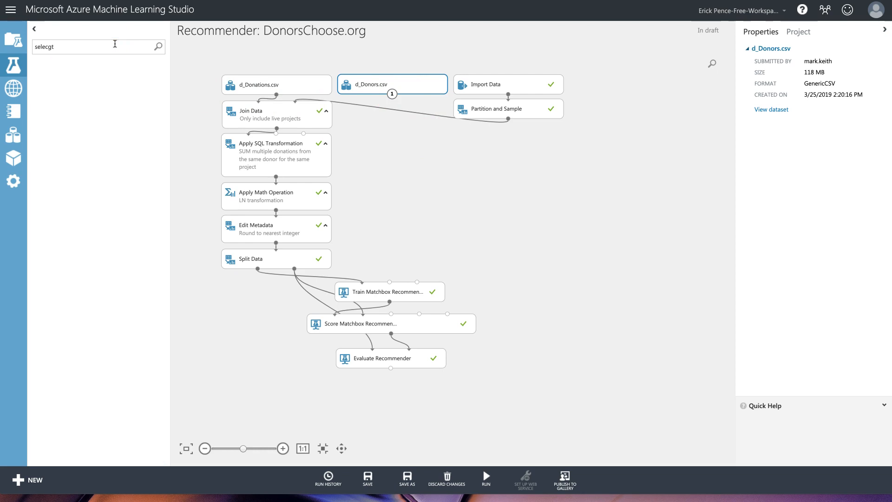
{"action": "left_click_drag", "start_coordinate": [93, 174], "coordinate": [390, 283]}
{"action": "left_click_drag", "start_coordinate": [393, 119], "coordinate": [391, 314]}
{"action": "left_click", "coordinate": [808, 106]}
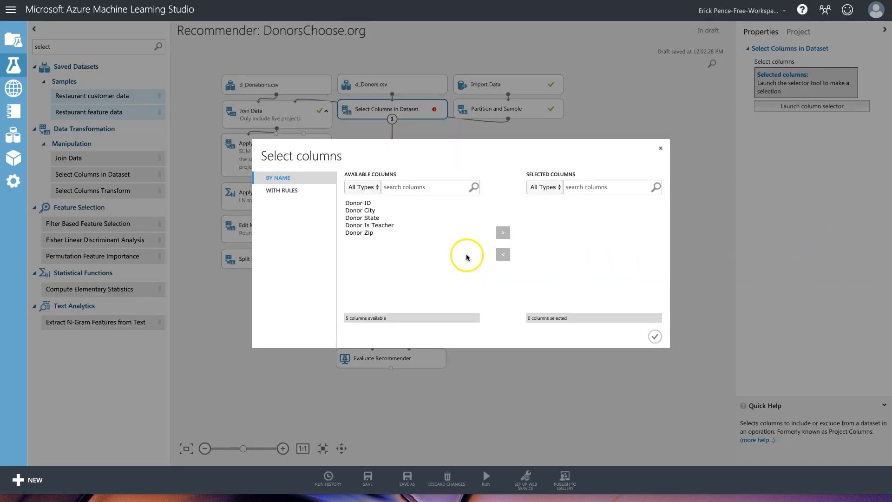
Keep only the Donor ID and Donor Is Teacher columns and confirm the selection.
{"action": "left_click", "coordinate": [358, 203]}
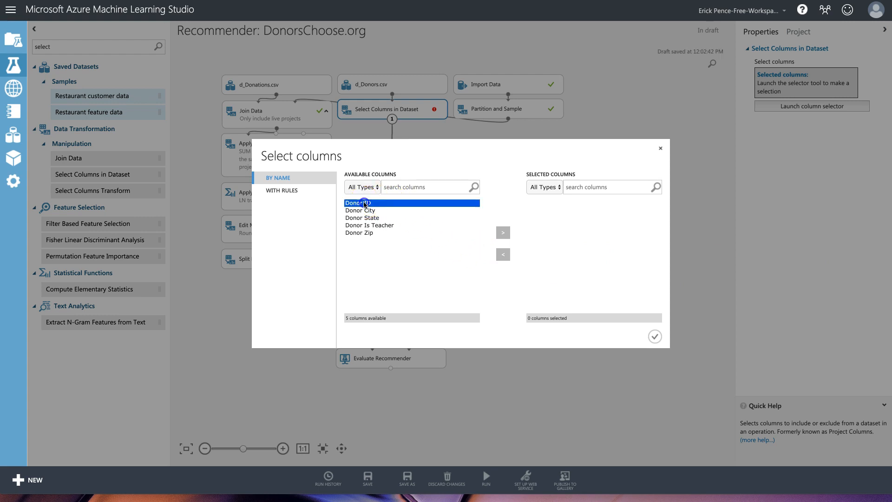
{"action": "left_click", "coordinate": [504, 233]}
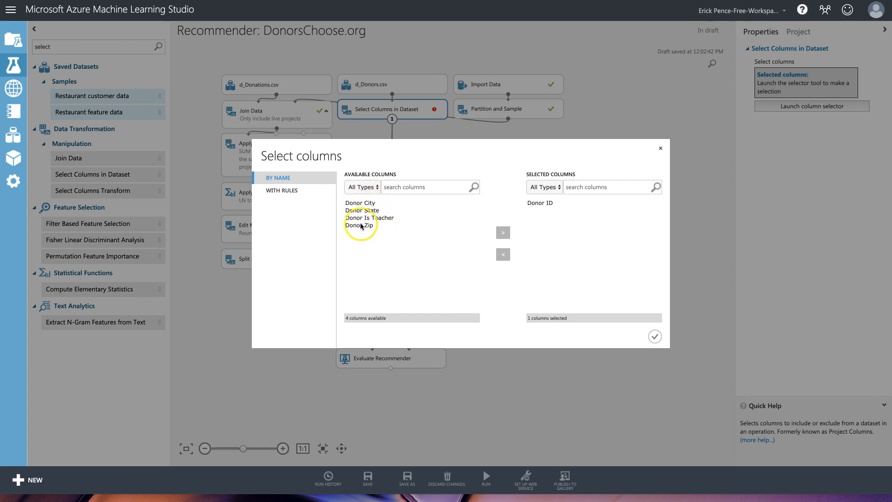
{"action": "left_click", "coordinate": [372, 217]}
{"action": "left_click", "coordinate": [503, 233]}
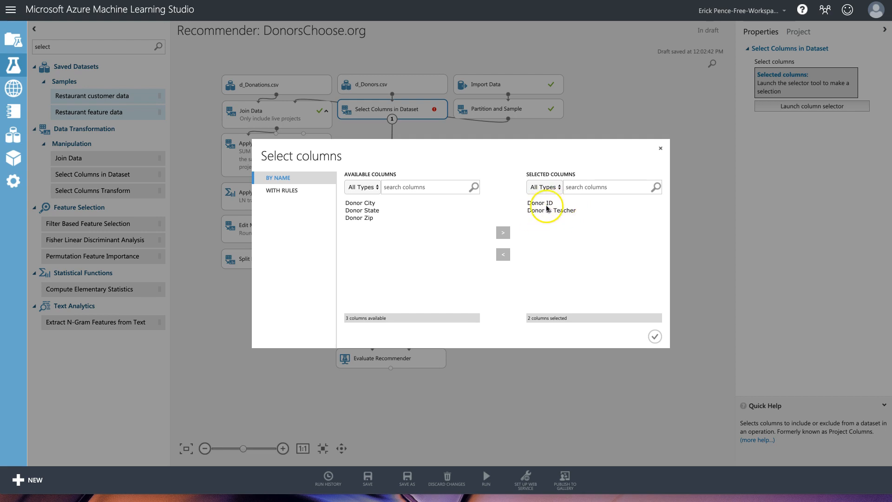
{"action": "left_click", "coordinate": [655, 336]}
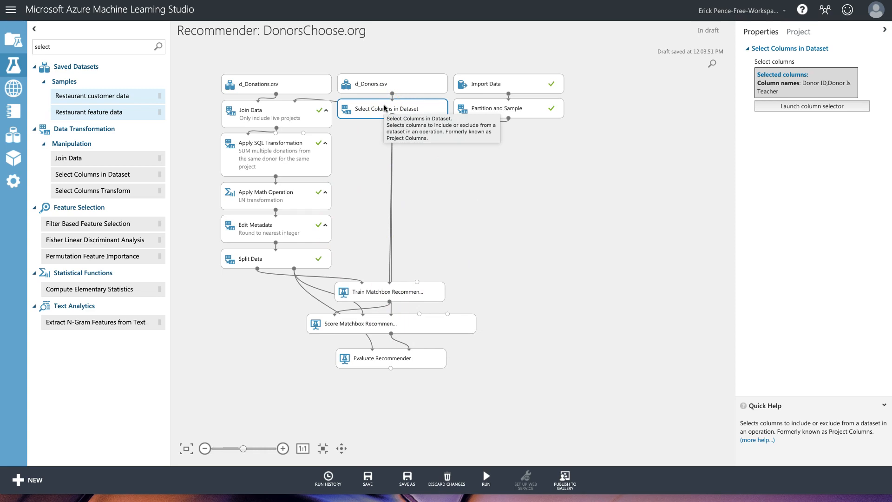
Switch Score Matchbox Recommender to Rating Prediction and run the whole experiment.
{"action": "left_click", "coordinate": [424, 361]}
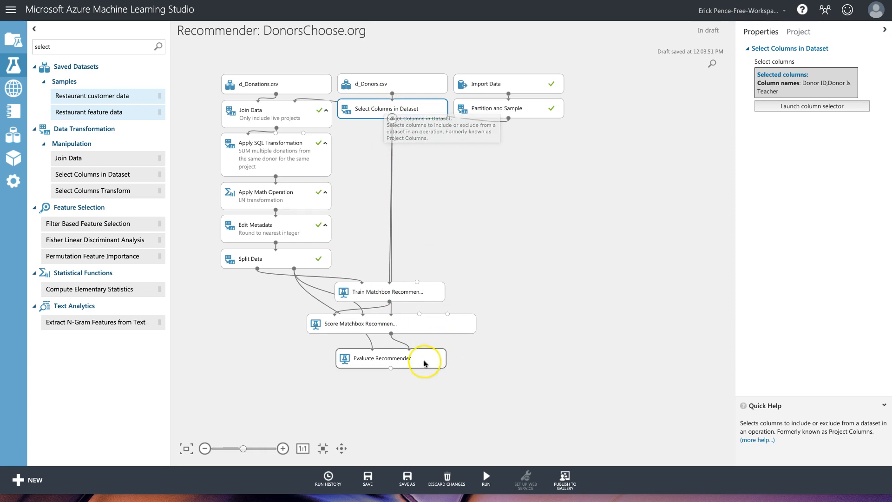
{"action": "left_click", "coordinate": [413, 325]}
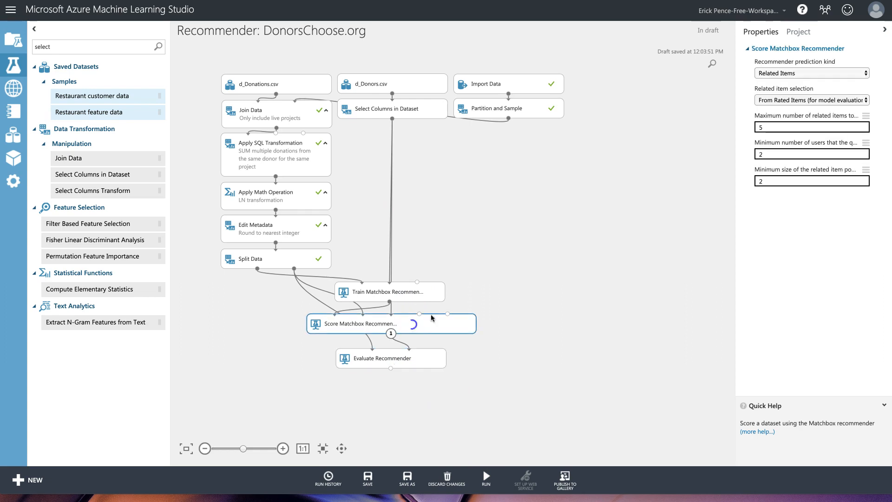
{"action": "left_click", "coordinate": [808, 73]}
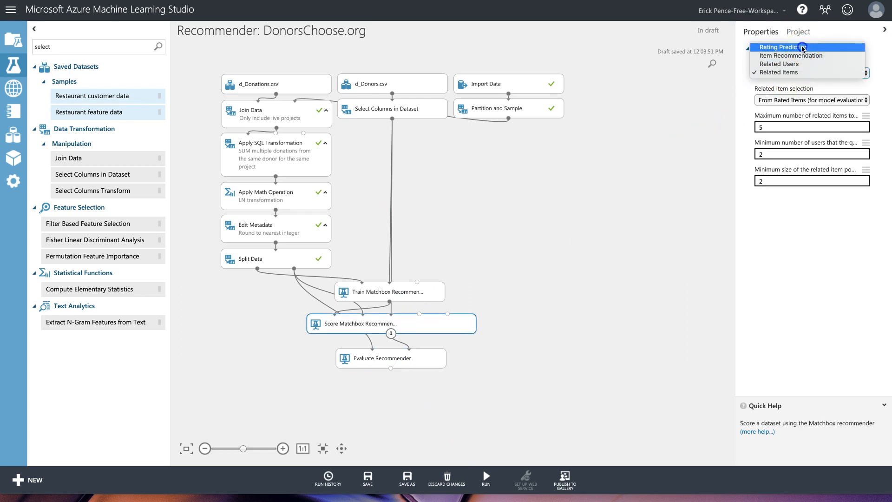
{"action": "left_click", "coordinate": [802, 48]}
{"action": "left_click", "coordinate": [419, 361]}
{"action": "left_click", "coordinate": [486, 477]}
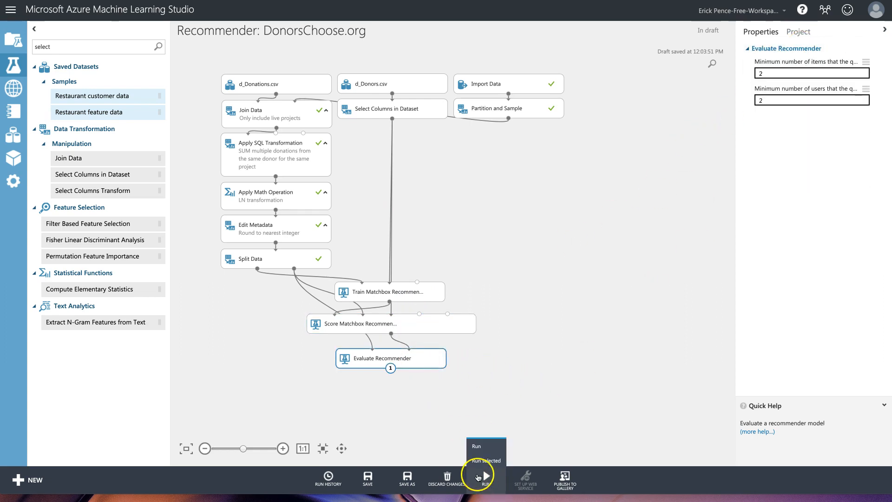
{"action": "left_click", "coordinate": [482, 447]}
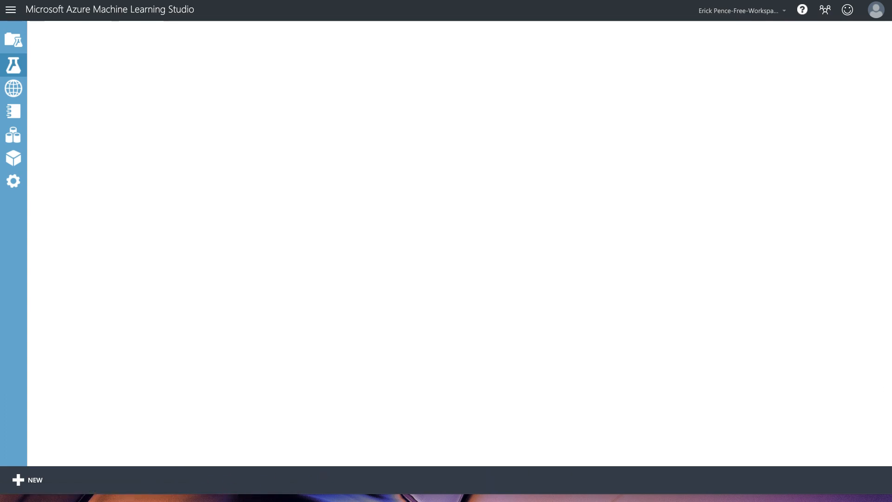
Inspect the Train Matchbox Recommender failure message.
{"action": "left_click", "coordinate": [357, 316]}
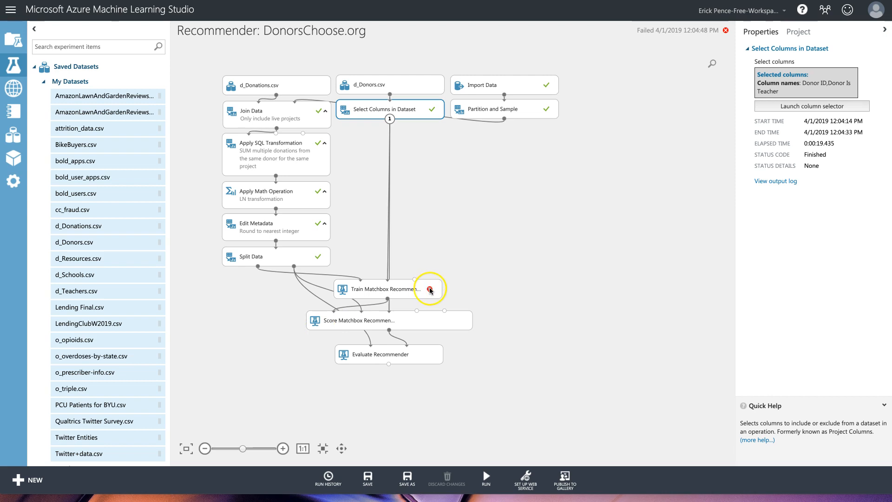
{"action": "mouse_move", "coordinate": [430, 291]}
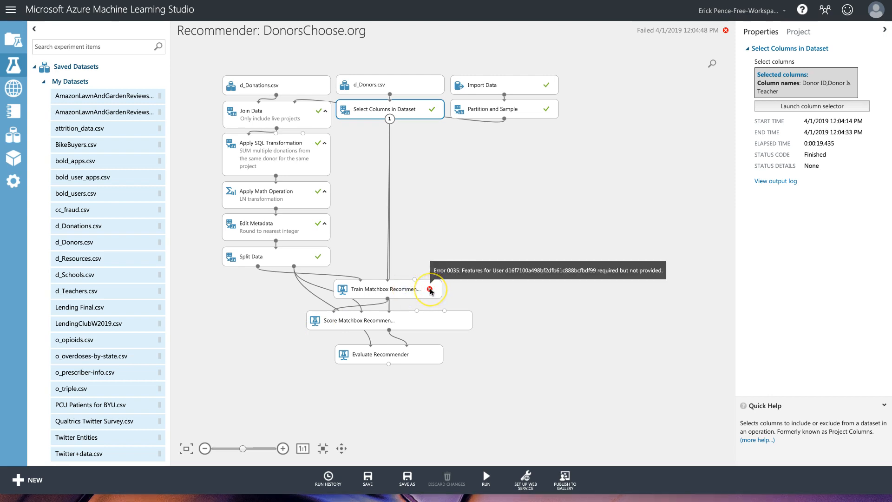
{"action": "left_click", "coordinate": [431, 290]}
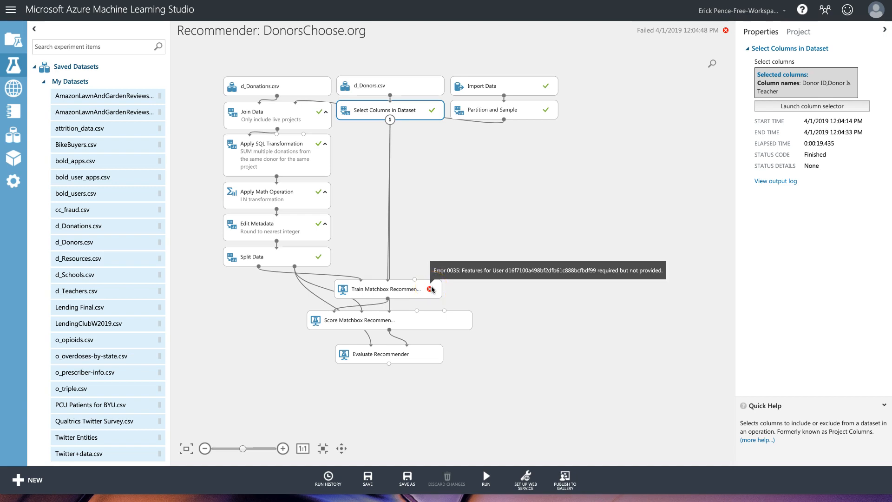
{"action": "scroll", "coordinate": [301, 114], "scroll_direction": "up", "scroll_amount": 1}
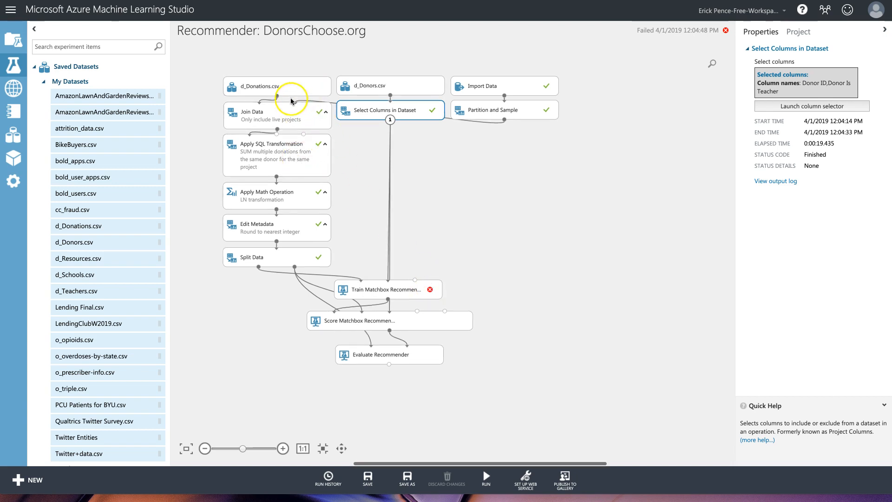
{"action": "scroll", "coordinate": [278, 132], "scroll_direction": "up", "scroll_amount": 1}
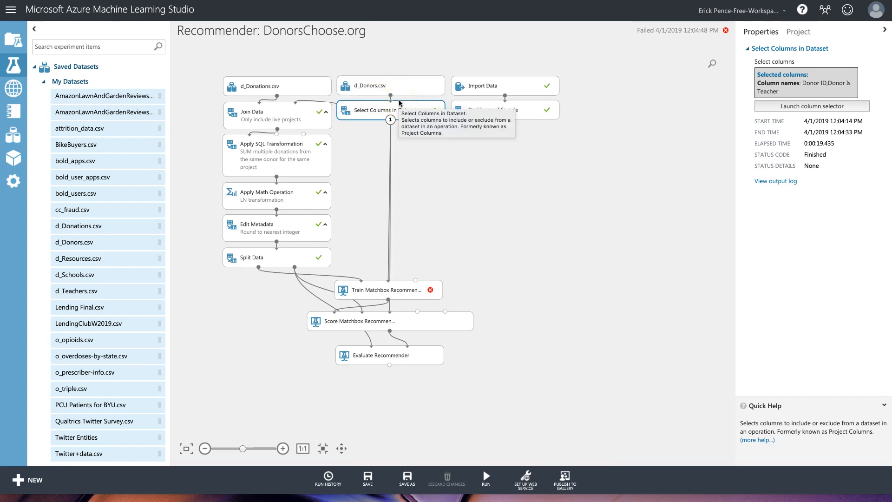
Move the modules below Join Data further down to make room.
{"action": "left_click", "coordinate": [301, 118]}
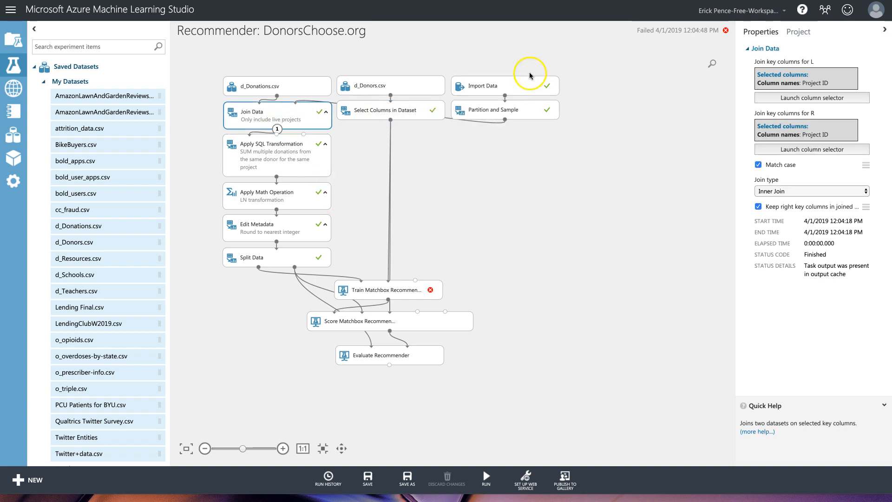
{"action": "left_click_drag", "start_coordinate": [207, 130], "coordinate": [506, 391]}
{"action": "left_click_drag", "start_coordinate": [408, 293], "coordinate": [412, 340]}
{"action": "left_click", "coordinate": [442, 194]}
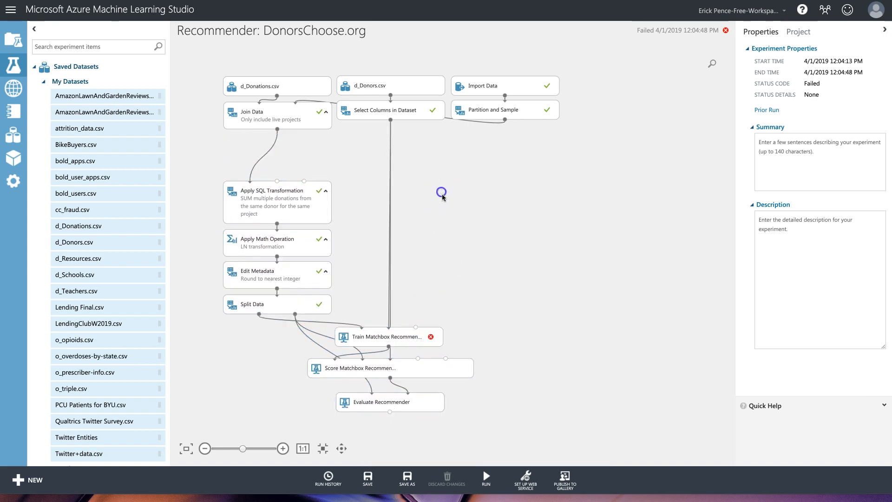
{"action": "left_click", "coordinate": [296, 121]}
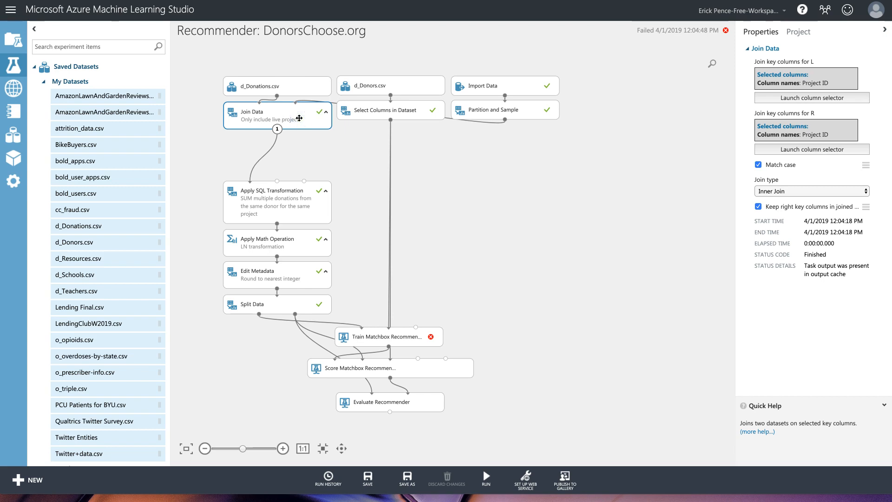
Paste a second Join Data below the first and feed it the first join's output plus the donor columns.
{"action": "right_click", "coordinate": [300, 121]}
{"action": "right_click", "coordinate": [289, 151]}
{"action": "left_click", "coordinate": [320, 203]}
{"action": "left_click_drag", "start_coordinate": [313, 123], "coordinate": [296, 149]}
{"action": "left_click_drag", "start_coordinate": [277, 130], "coordinate": [249, 181]}
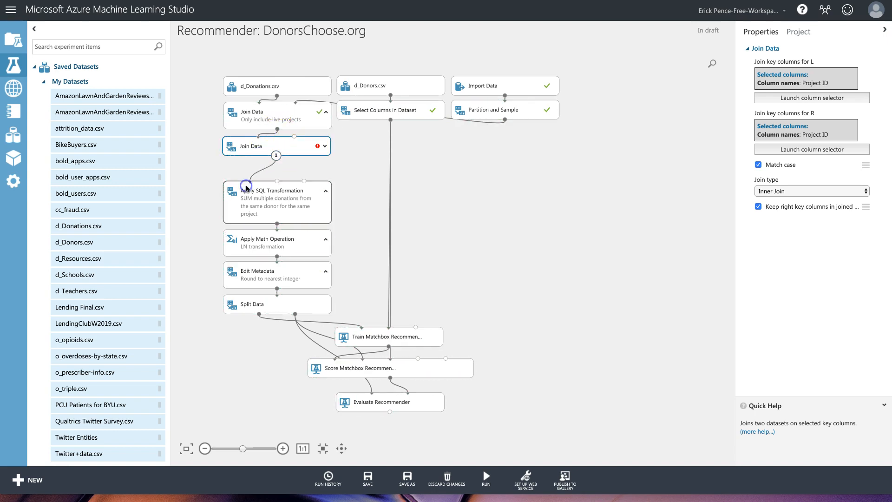
{"action": "left_click", "coordinate": [380, 113]}
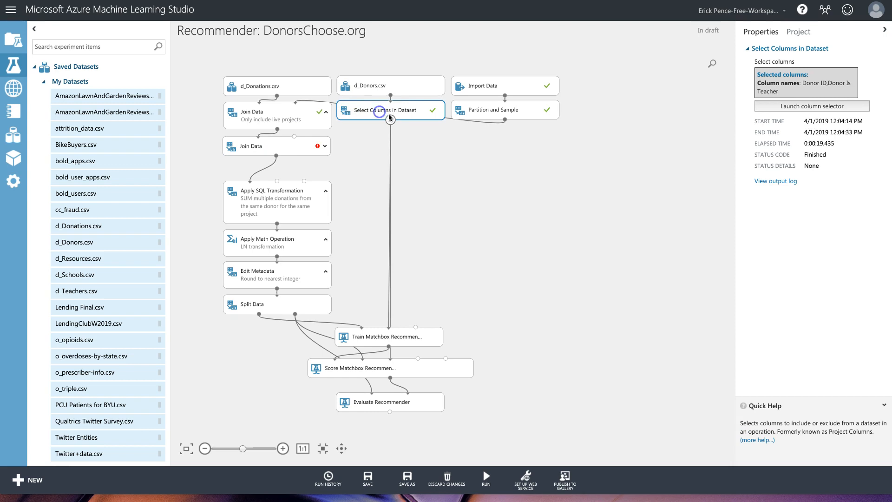
{"action": "left_click", "coordinate": [391, 100]}
{"action": "left_click_drag", "start_coordinate": [390, 120], "coordinate": [296, 138]}
Reword the new join's comment to 'donations for donors that e…' and link scored output to Evaluate Recommender.
{"action": "left_click", "coordinate": [311, 149]}
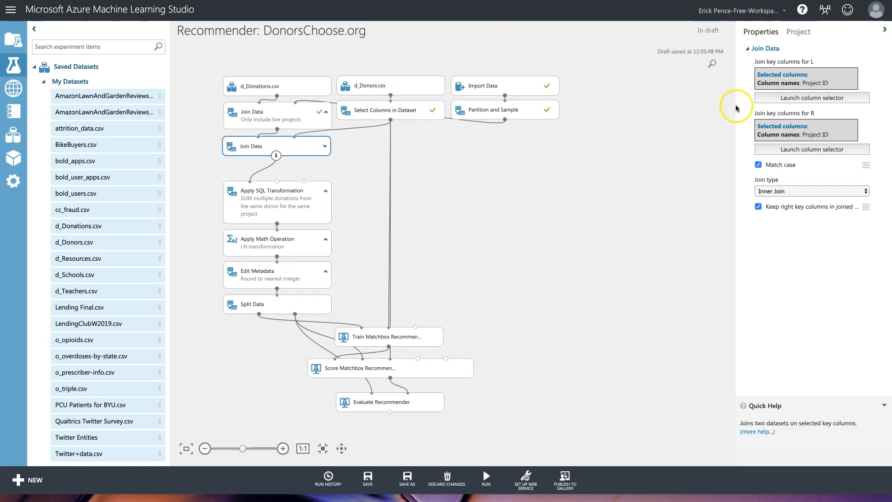
{"action": "double_click", "coordinate": [305, 148]}
{"action": "type", "text": "Only include live projects"}
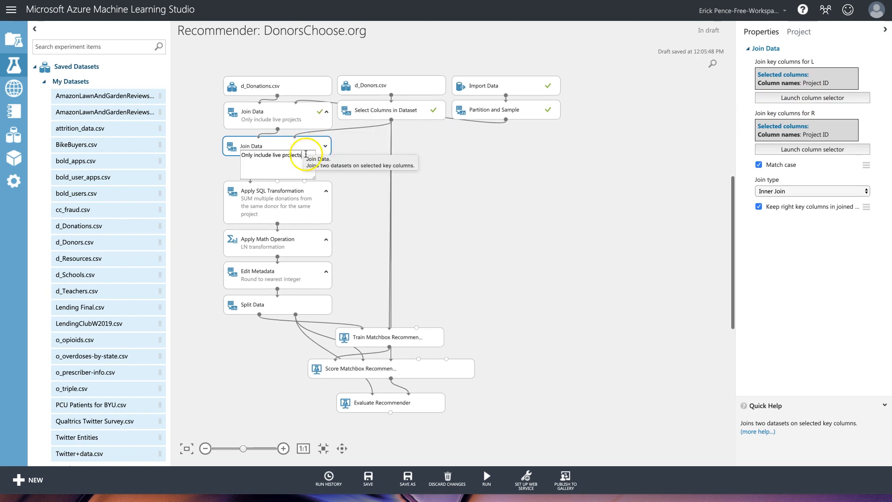
{"action": "left_click_drag", "start_coordinate": [301, 156], "coordinate": [272, 157]}
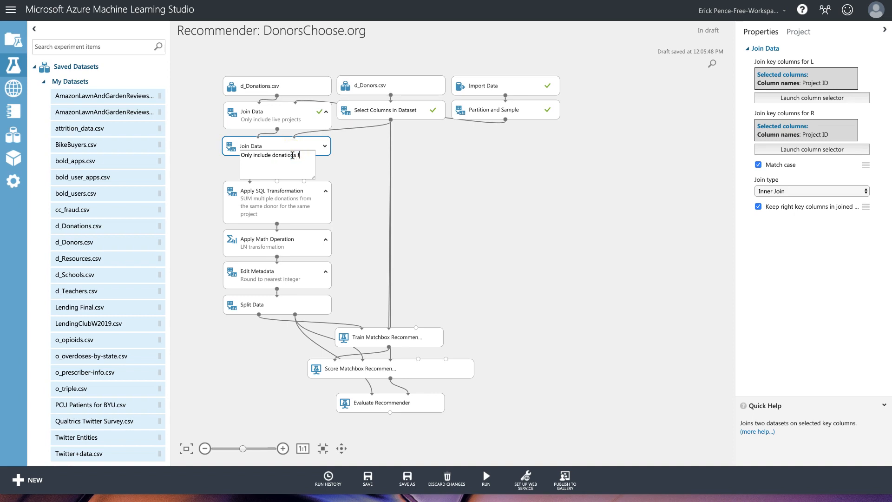
{"action": "type", "text": "donations for donors that e"}
{"action": "left_click", "coordinate": [355, 178]}
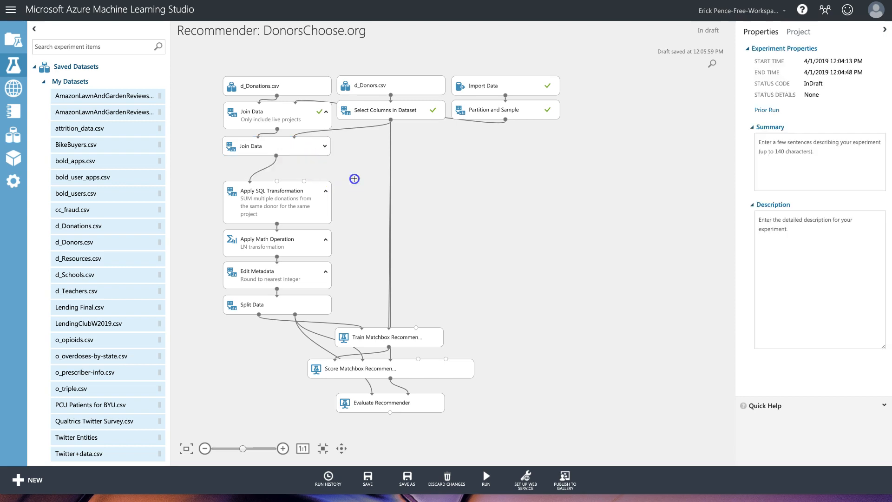
{"action": "left_click", "coordinate": [324, 152]}
{"action": "left_click", "coordinate": [326, 147]}
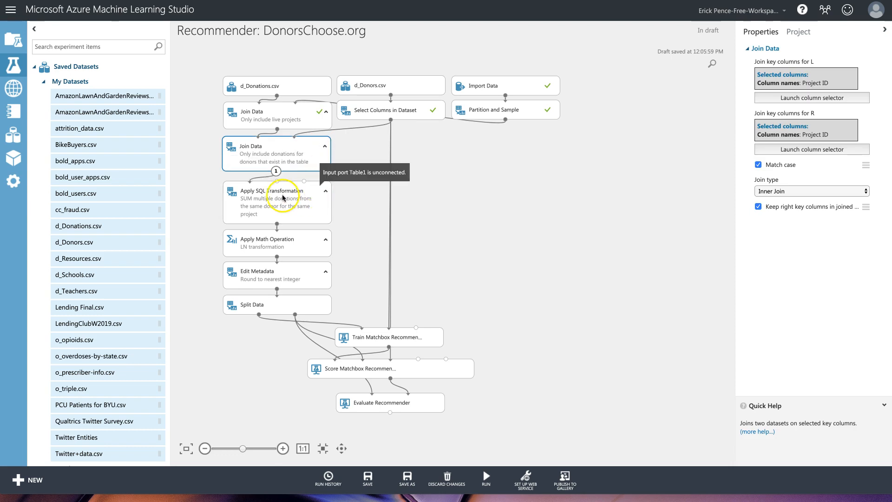
{"action": "left_click", "coordinate": [258, 193]}
{"action": "left_click", "coordinate": [311, 156]}
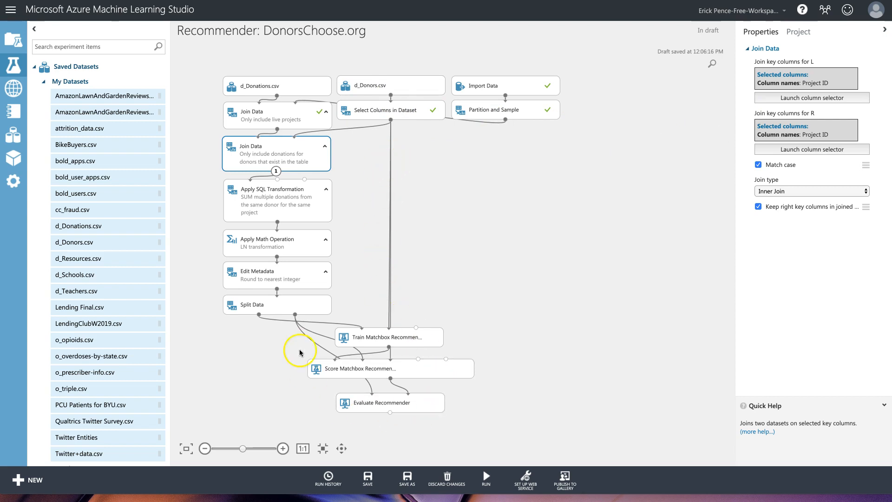
{"action": "left_click_drag", "start_coordinate": [404, 392], "coordinate": [408, 395]}
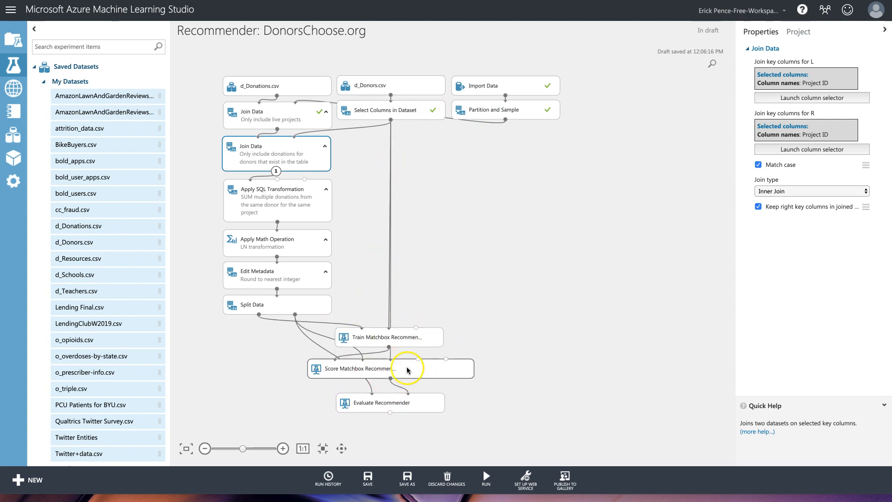
{"action": "scroll", "coordinate": [405, 374], "scroll_direction": "down", "scroll_amount": 1}
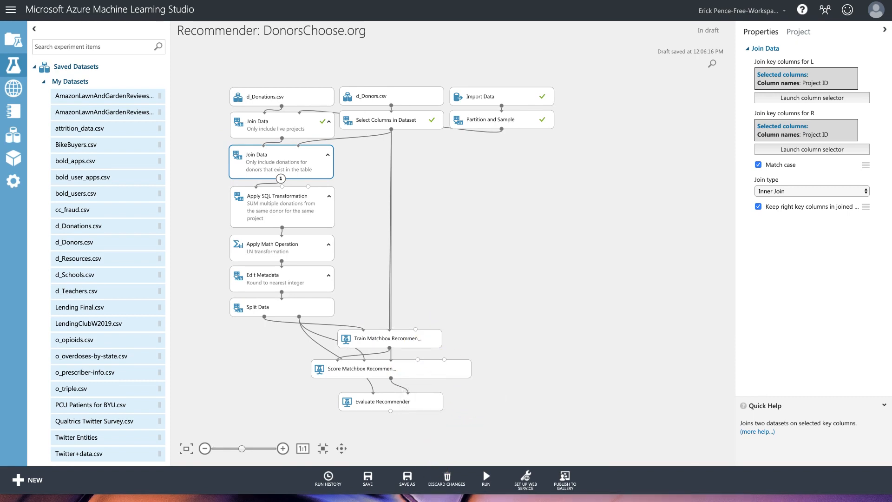
Check the Traits, RMSE and NDCG values in the results sheet and fill n/a into H5:I5.
{"action": "key", "text": "super+Tab"}
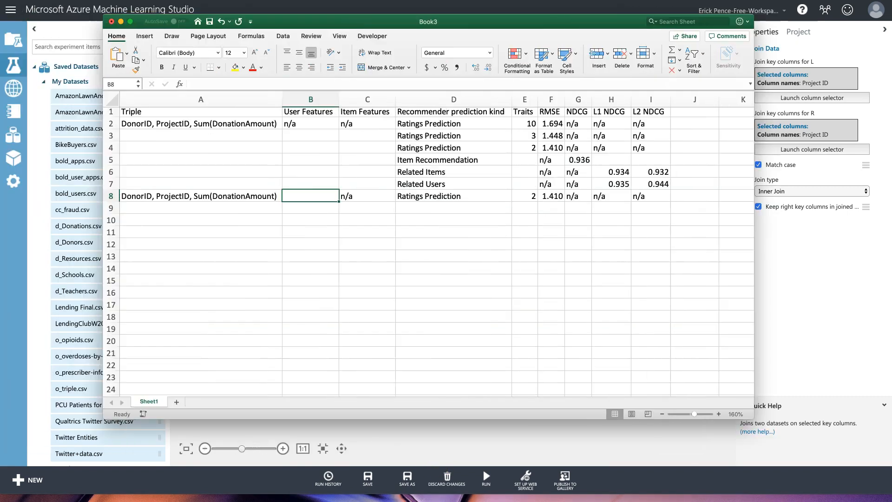
{"action": "left_click", "coordinate": [525, 128]}
{"action": "left_click_drag", "start_coordinate": [525, 128], "coordinate": [527, 148]}
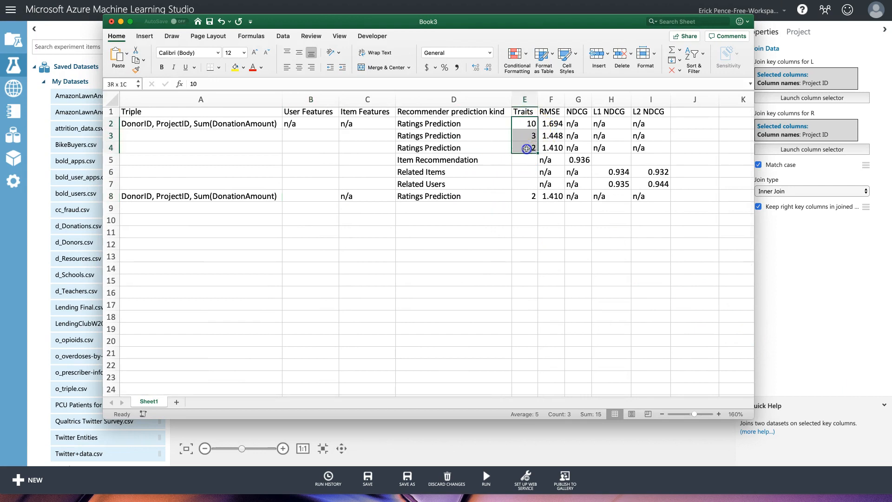
{"action": "left_click_drag", "start_coordinate": [558, 122], "coordinate": [557, 143]}
{"action": "left_click", "coordinate": [587, 159]}
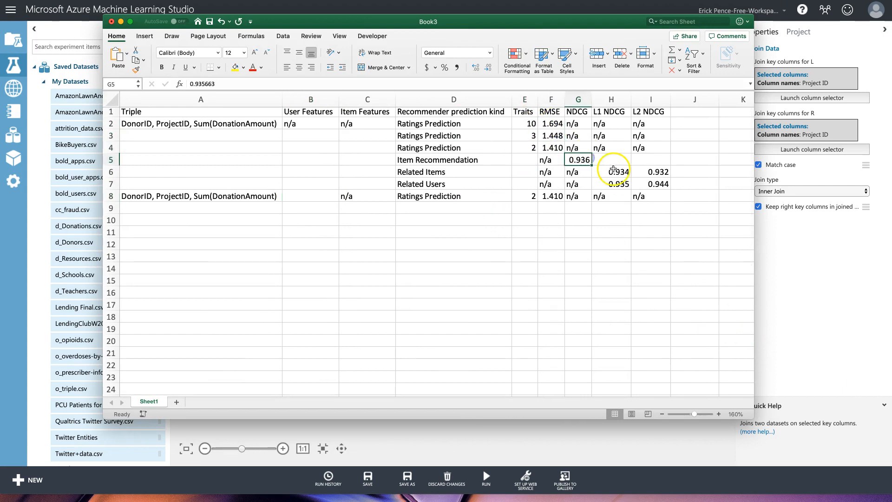
{"action": "left_click_drag", "start_coordinate": [614, 171], "coordinate": [659, 184]}
{"action": "left_click_drag", "start_coordinate": [612, 148], "coordinate": [669, 164]}
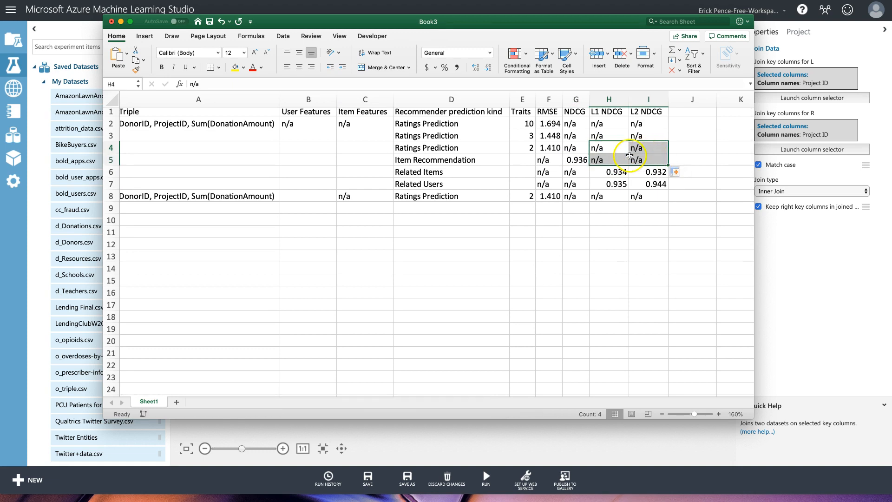
{"action": "left_click", "coordinate": [622, 158]}
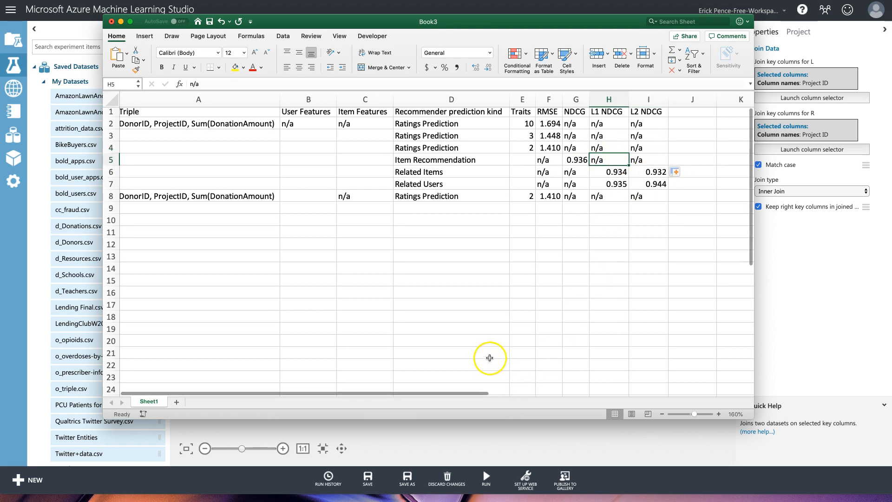
Enter 'Donor Is Teacher' in B8 and autofit column B.
{"action": "left_click", "coordinate": [309, 196]}
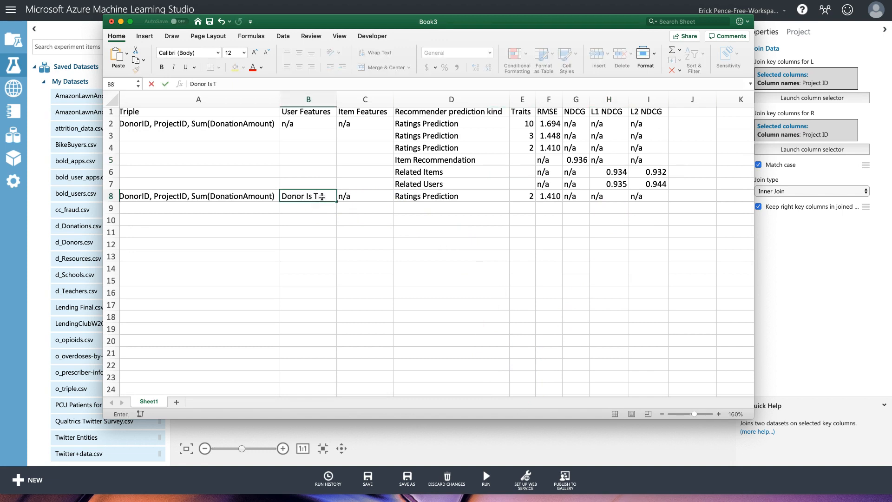
{"action": "type", "text": "Donor Is Teacher"}
{"action": "key", "text": "Return"}
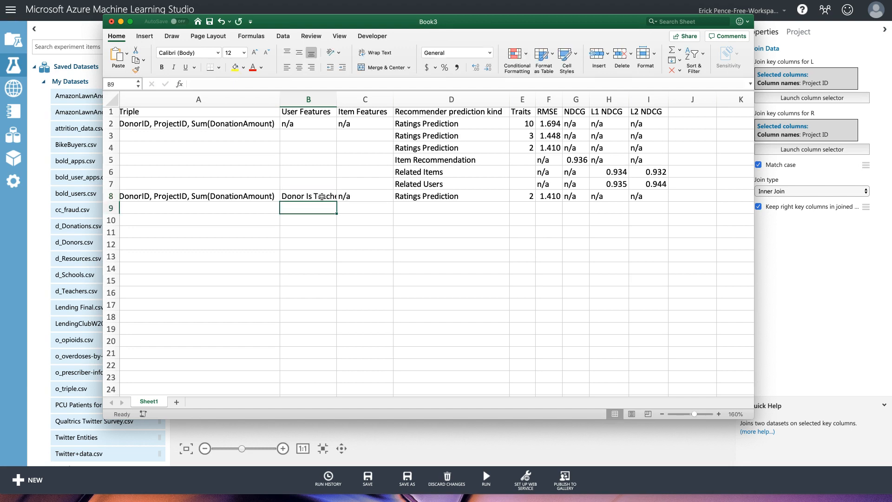
{"action": "double_click", "coordinate": [336, 99]}
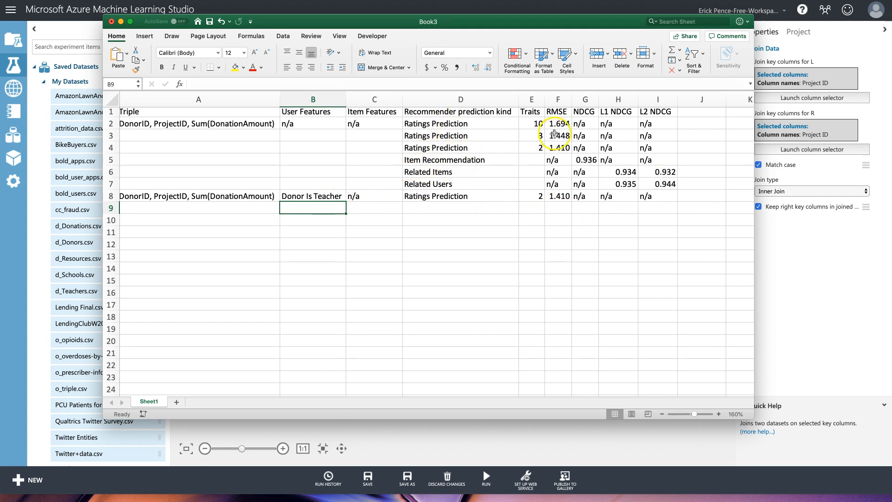
Copy the three recommendation-kind rows D5:I7 into rows starting at D9.
{"action": "left_click_drag", "start_coordinate": [532, 148], "coordinate": [670, 186]}
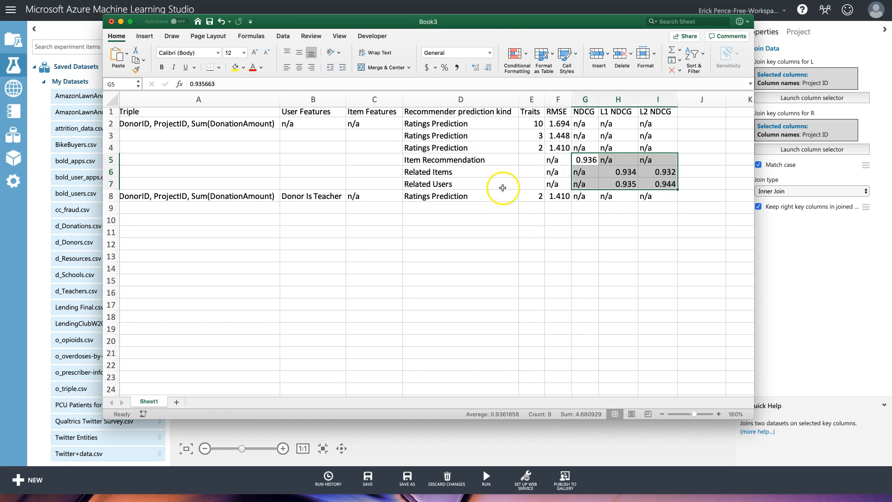
{"action": "left_click_drag", "start_coordinate": [432, 160], "coordinate": [651, 183]}
{"action": "key", "text": "ctrl+c"}
{"action": "left_click", "coordinate": [454, 209]}
{"action": "key", "text": "ctrl+v"}
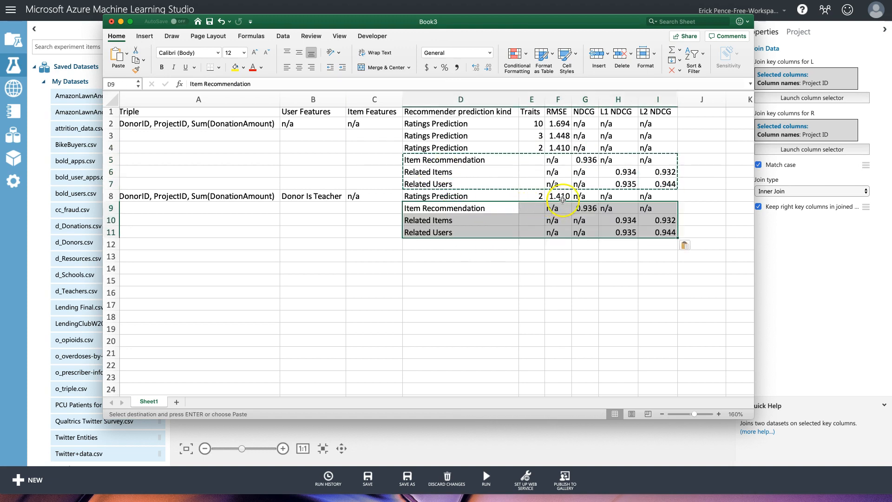
Clear the stale metric values in H10:I11, G9, F8, G5 and the old related items/users scores.
{"action": "left_click_drag", "start_coordinate": [619, 220], "coordinate": [651, 232]}
{"action": "key", "text": "Delete"}
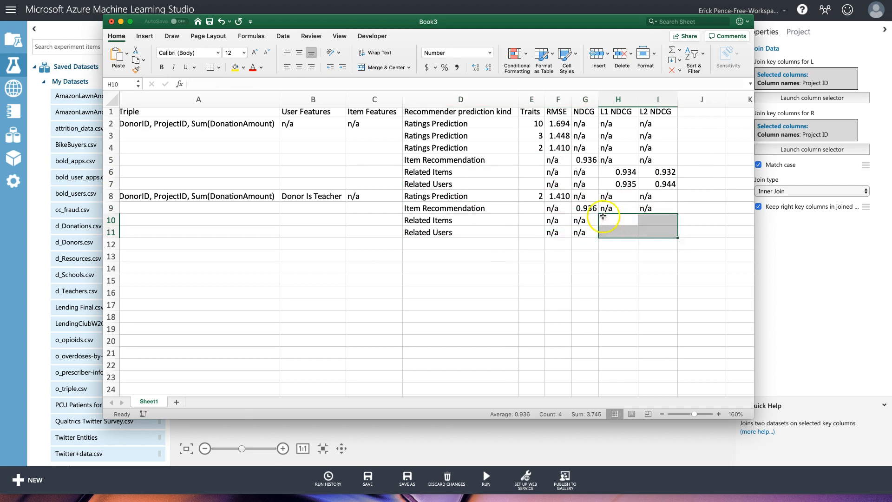
{"action": "left_click", "coordinate": [586, 208]}
{"action": "key", "text": "Delete"}
{"action": "left_click", "coordinate": [558, 196]}
{"action": "key", "text": "Delete"}
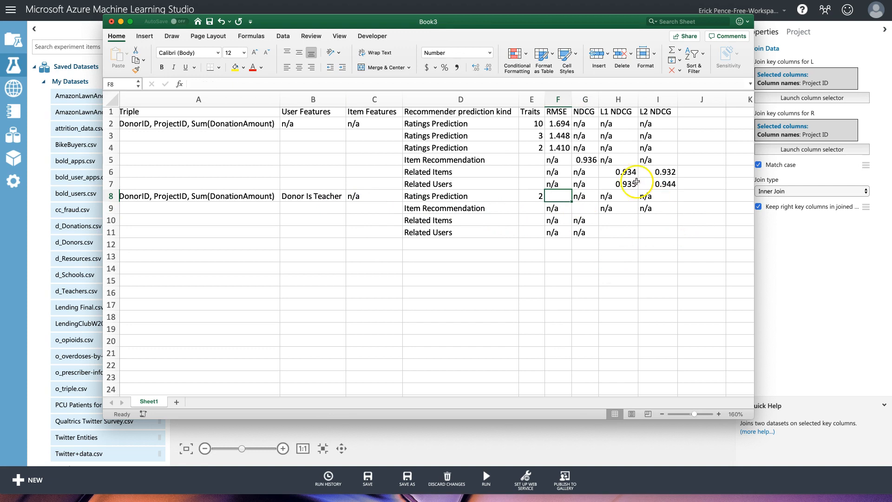
{"action": "left_click", "coordinate": [594, 160]}
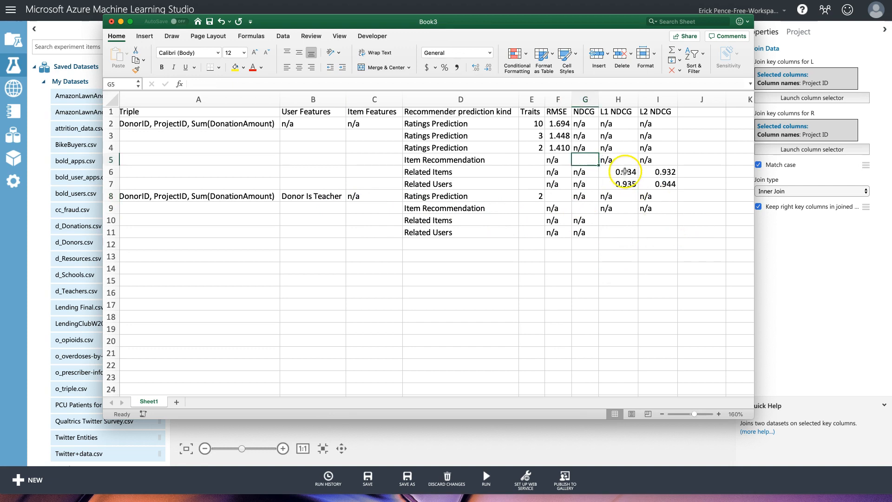
{"action": "left_click_drag", "start_coordinate": [625, 172], "coordinate": [664, 184]}
{"action": "key", "text": "Delete"}
{"action": "left_click", "coordinate": [630, 245]}
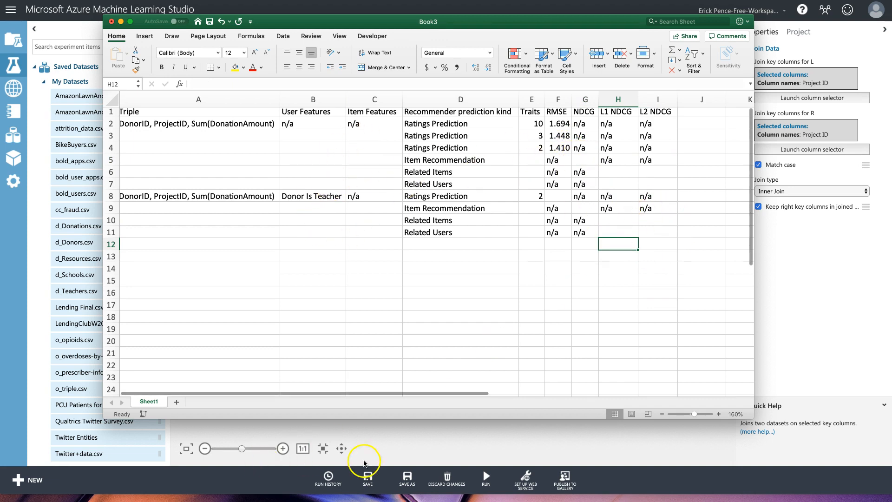
{"action": "left_click", "coordinate": [469, 449]}
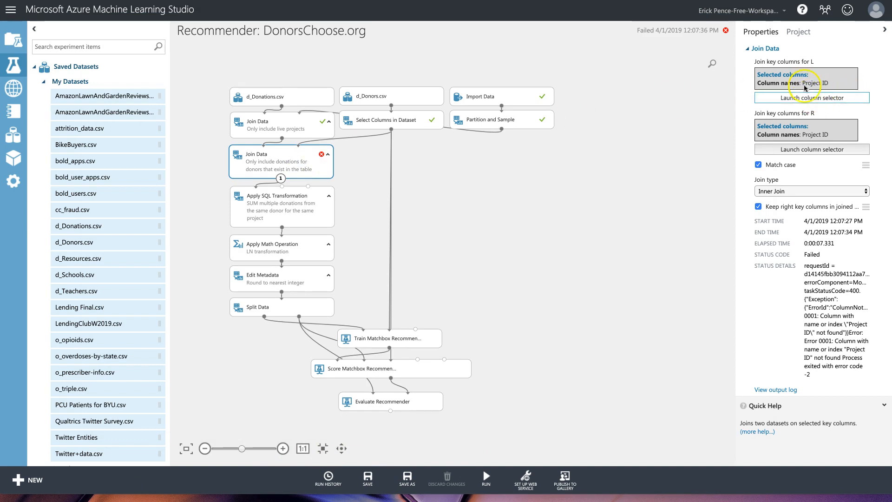
Replace Project ID with Donor ID as both the left and right keys of the failed Join Data.
{"action": "left_click", "coordinate": [283, 125]}
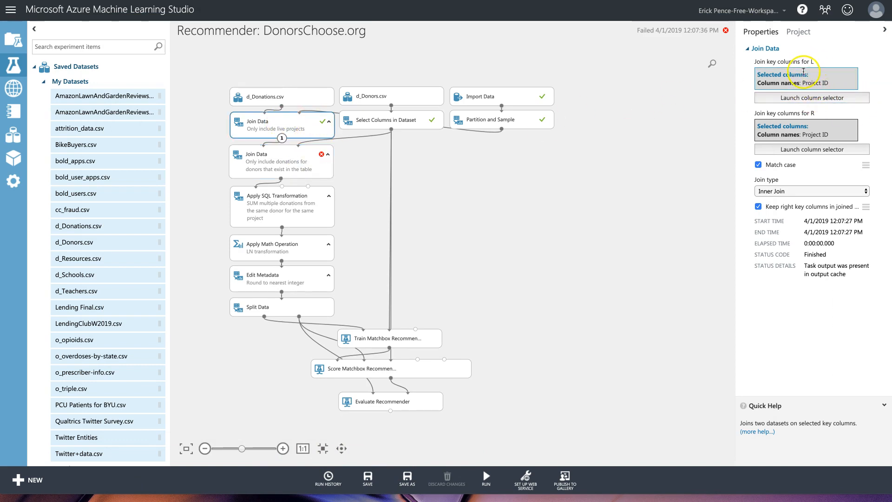
{"action": "left_click", "coordinate": [278, 157]}
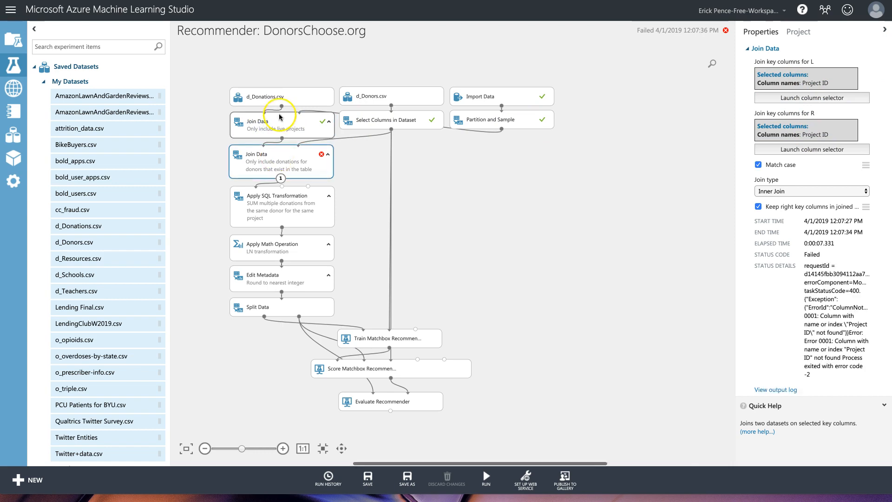
{"action": "left_click", "coordinate": [813, 98]}
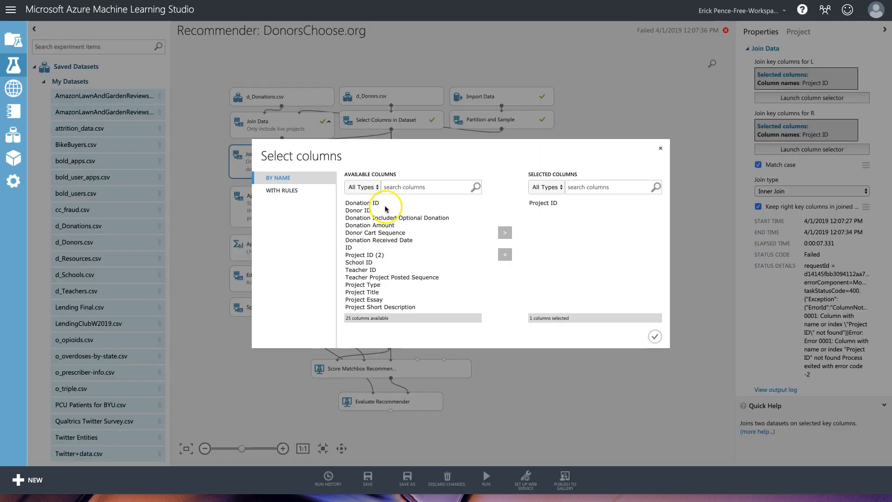
{"action": "left_click", "coordinate": [385, 210]}
{"action": "left_click", "coordinate": [543, 203]}
{"action": "left_click", "coordinate": [505, 254]}
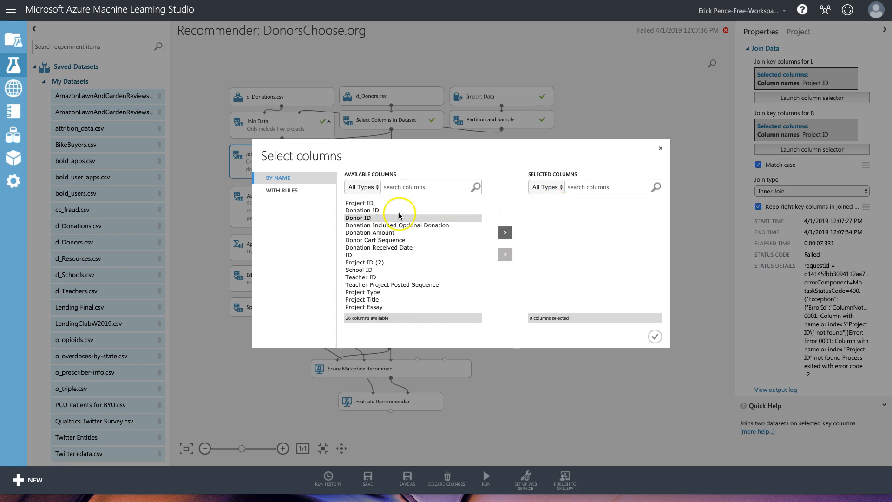
{"action": "left_click", "coordinate": [505, 232]}
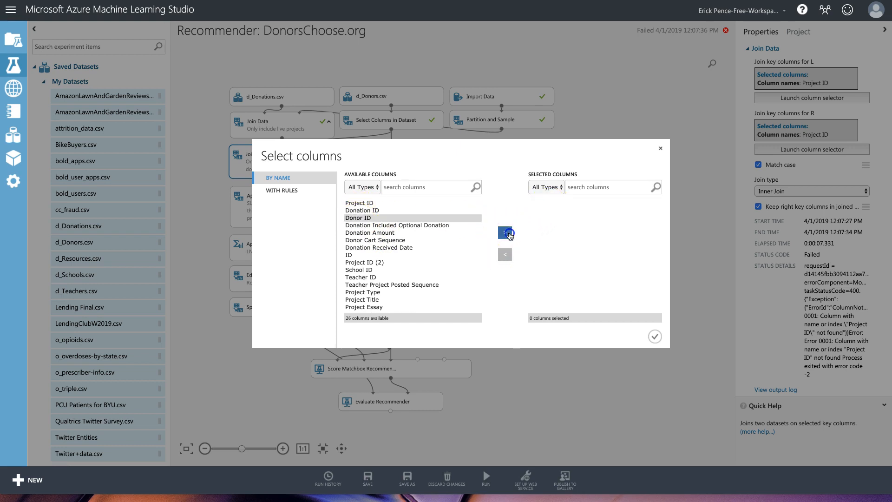
{"action": "left_click", "coordinate": [656, 338]}
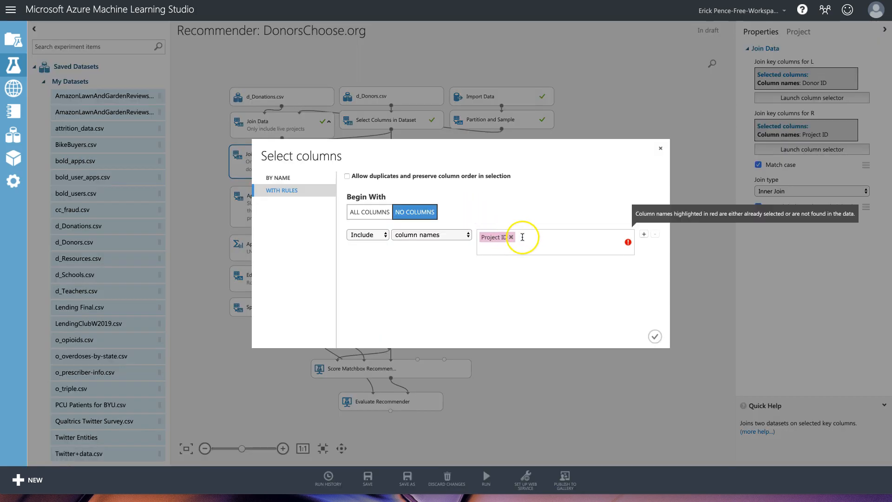
{"action": "key", "text": "BackSpace"}
{"action": "left_click", "coordinate": [505, 249]}
{"action": "left_click", "coordinate": [656, 336]}
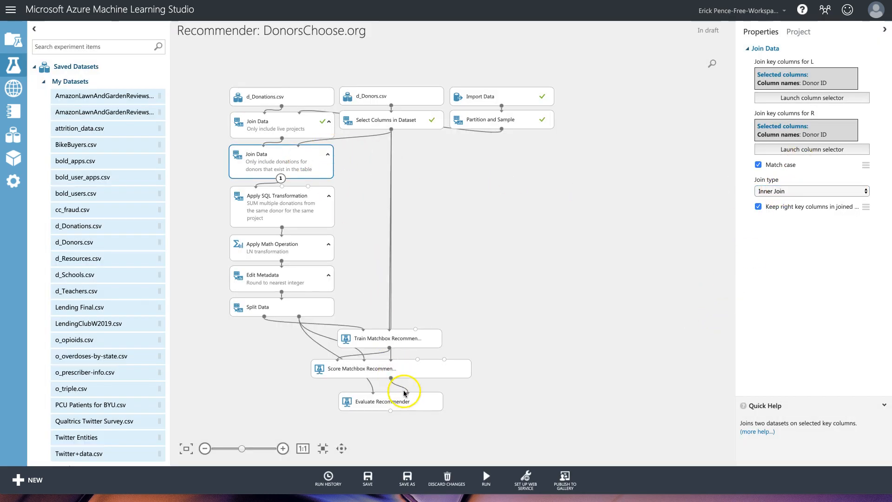
{"action": "left_click", "coordinate": [404, 393]}
Run the experiment with the Donor ID join and show the metrics with one more decimal place.
{"action": "left_click", "coordinate": [489, 462]}
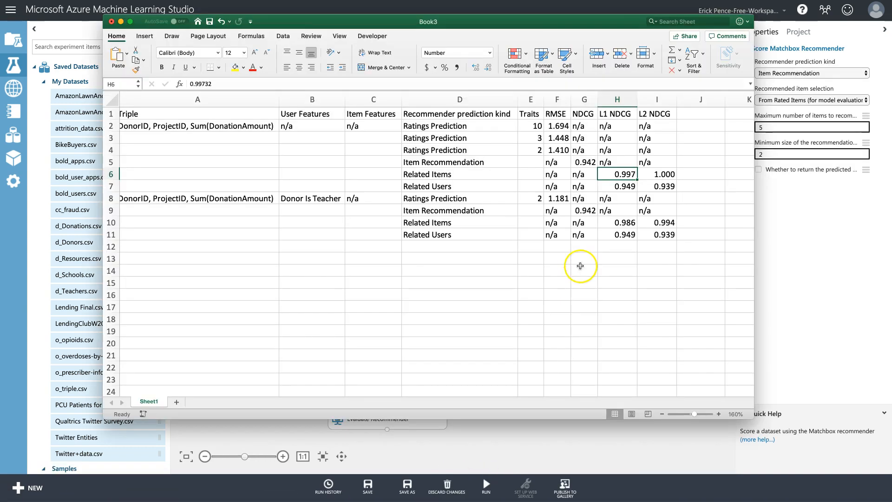
{"action": "left_click", "coordinate": [591, 161]}
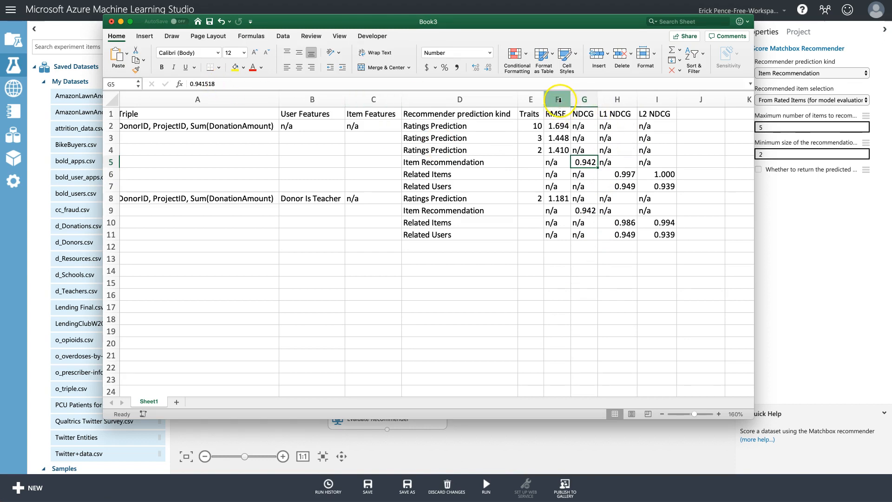
{"action": "left_click_drag", "start_coordinate": [557, 126], "coordinate": [664, 234]}
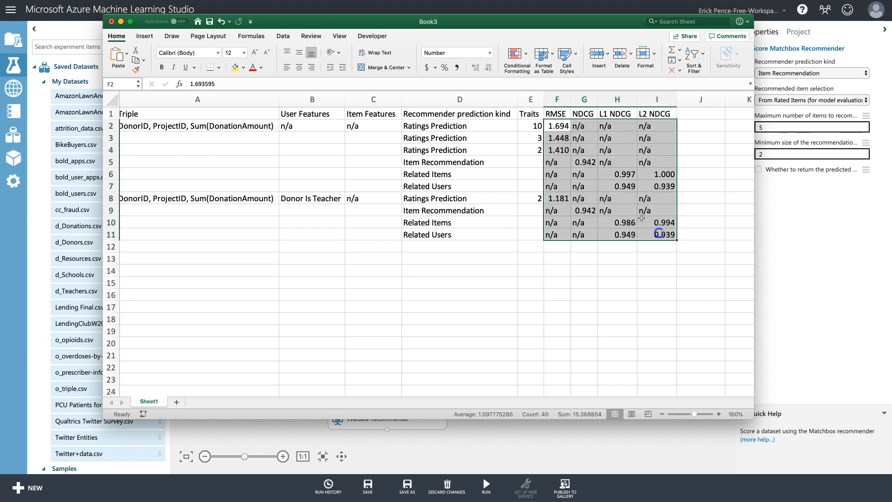
{"action": "left_click", "coordinate": [475, 68]}
{"action": "left_click", "coordinate": [588, 161]}
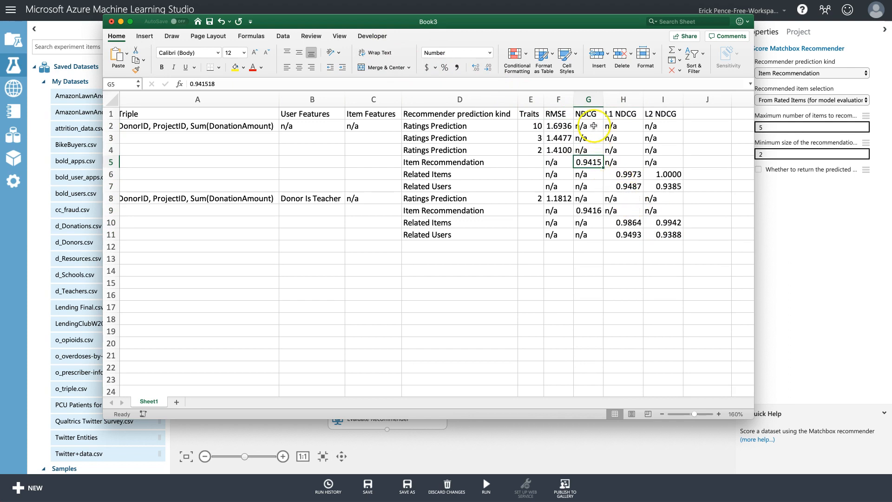
Review the Donor Is Teacher results, comparing the NDCG and L1/L2 NDCG scores.
{"action": "left_click", "coordinate": [596, 211]}
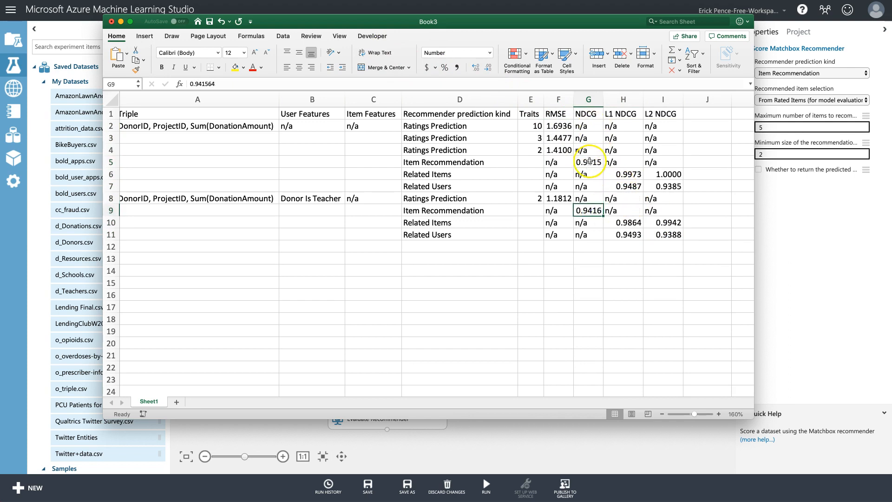
{"action": "left_click", "coordinate": [320, 197]}
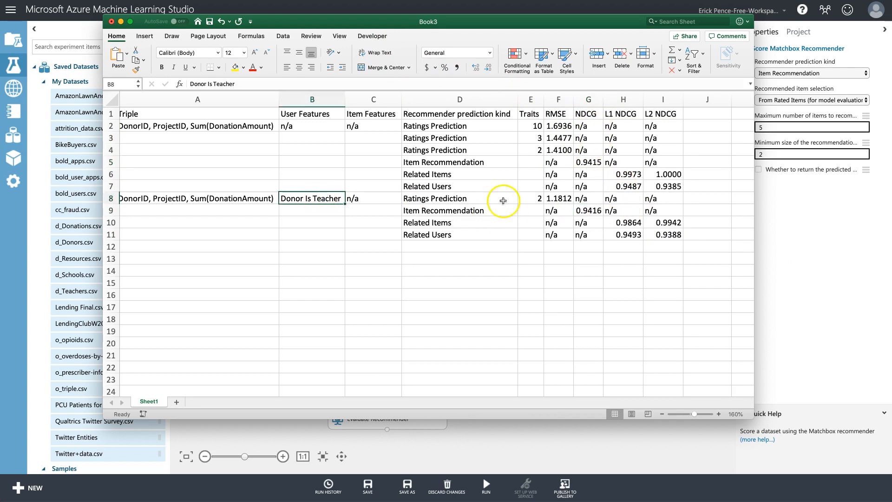
{"action": "left_click", "coordinate": [591, 211]}
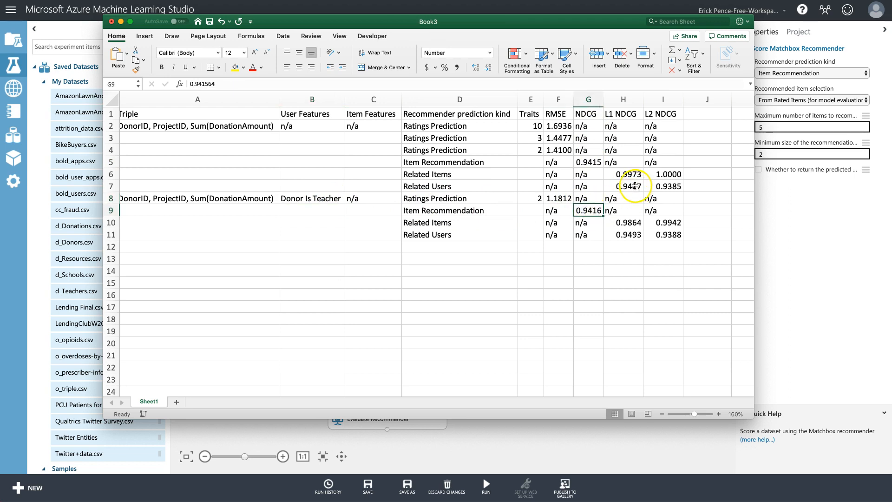
{"action": "left_click_drag", "start_coordinate": [635, 186], "coordinate": [657, 186]}
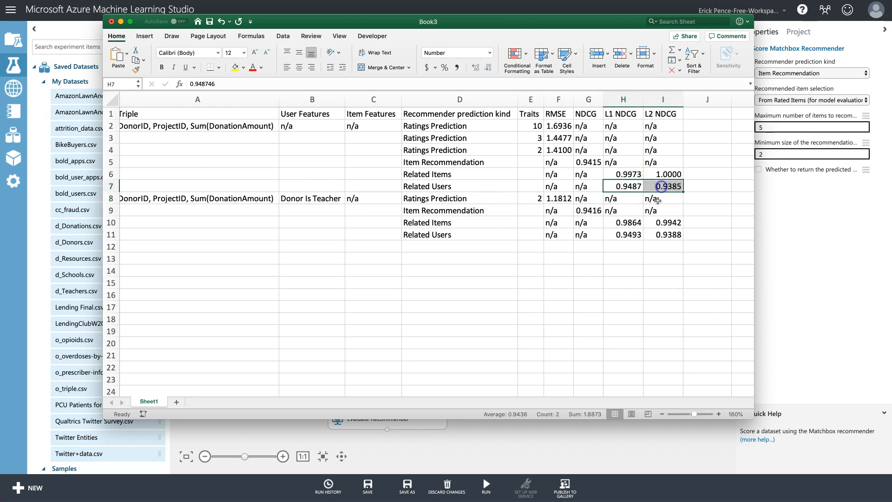
{"action": "left_click_drag", "start_coordinate": [637, 236], "coordinate": [663, 223]}
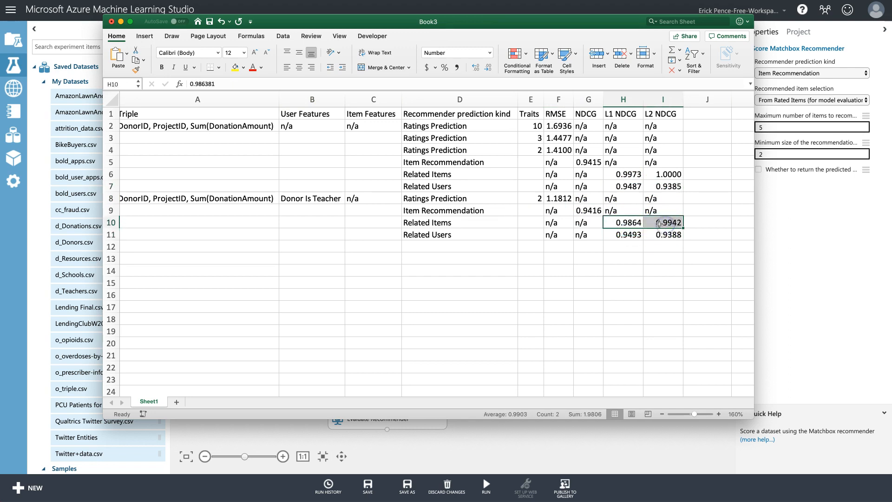
{"action": "left_click", "coordinate": [319, 199]}
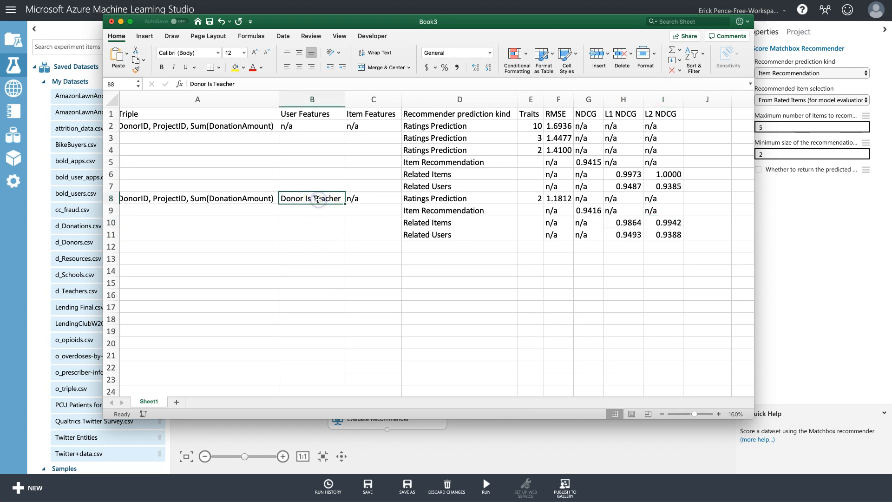
{"action": "scroll", "coordinate": [321, 228], "scroll_direction": "left", "scroll_amount": 1}
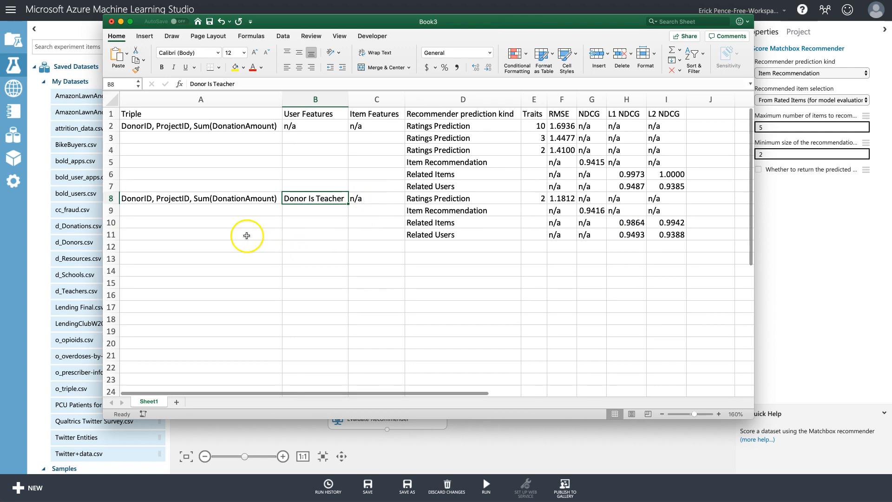
{"action": "left_click", "coordinate": [373, 200]}
Duplicate the Donor Is Teacher block from rows 8–11 into rows 12–15.
{"action": "left_click_drag", "start_coordinate": [261, 198], "coordinate": [662, 232]}
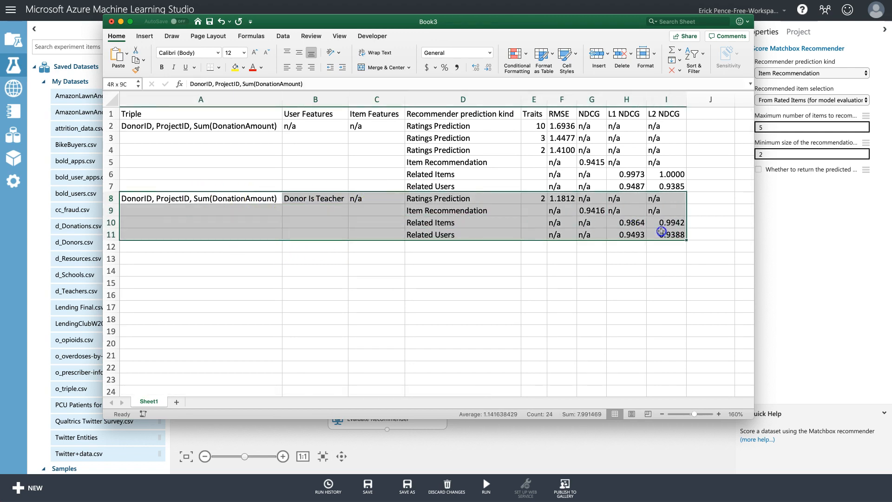
{"action": "key", "text": "super+c"}
{"action": "left_click", "coordinate": [207, 248]}
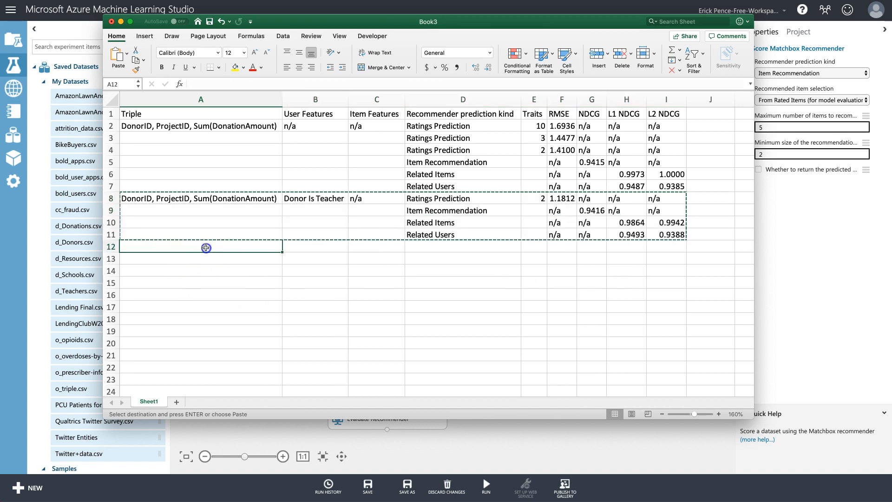
{"action": "key", "text": "super+v"}
{"action": "left_click", "coordinate": [479, 266]}
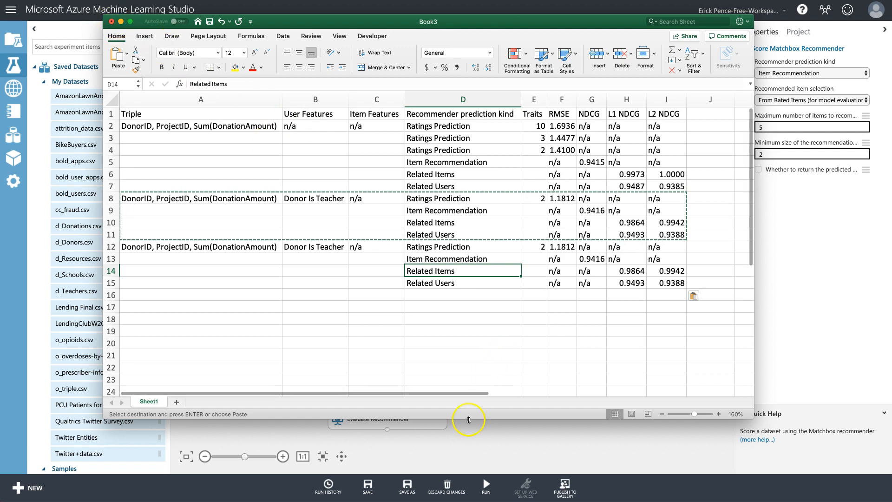
{"action": "left_click", "coordinate": [477, 433]}
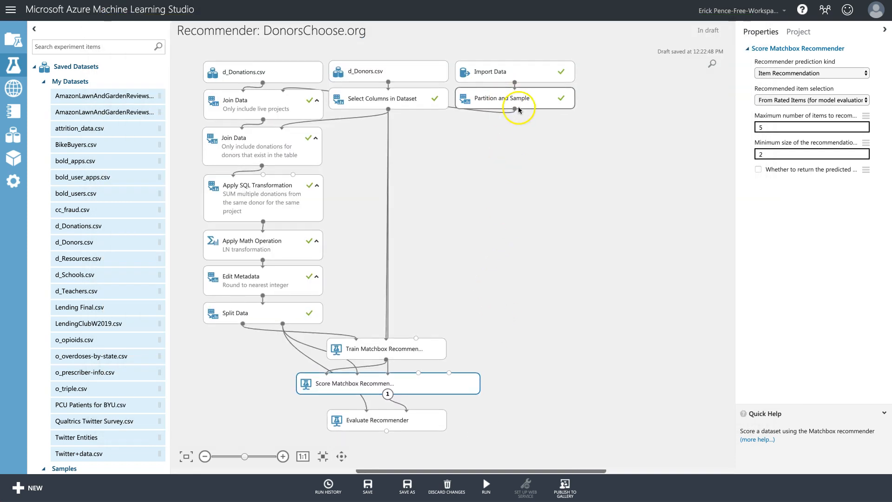
Stack d_Schools.csv, d_Teachers.csv and d_Resources.csv from My Datasets onto the canvas.
{"action": "left_click", "coordinate": [529, 76]}
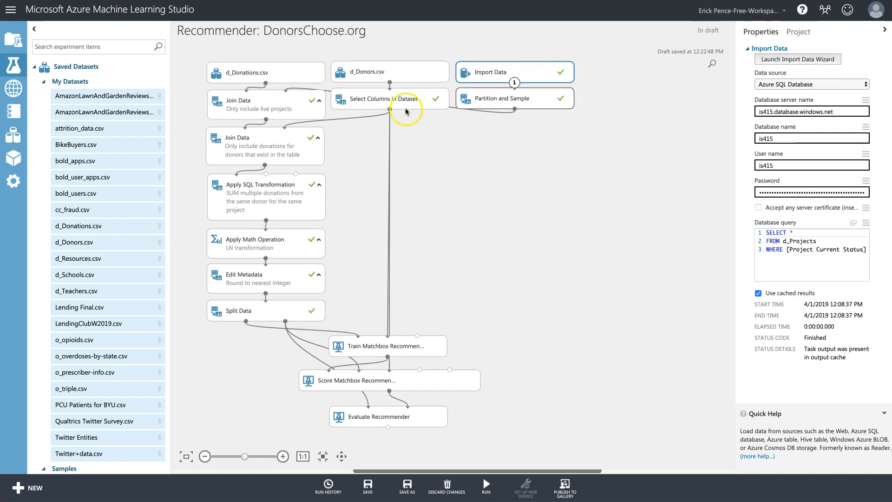
{"action": "left_click", "coordinate": [85, 279]}
{"action": "left_click_drag", "start_coordinate": [85, 279], "coordinate": [600, 72]}
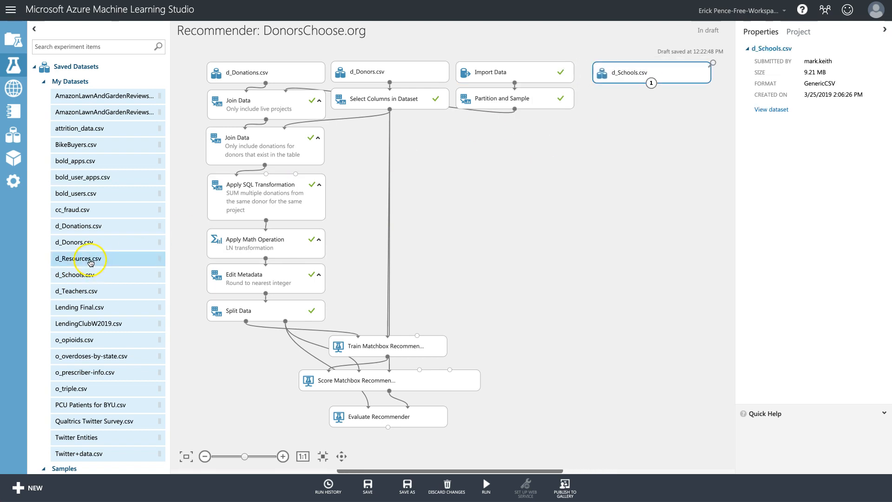
{"action": "left_click_drag", "start_coordinate": [84, 291], "coordinate": [655, 101]}
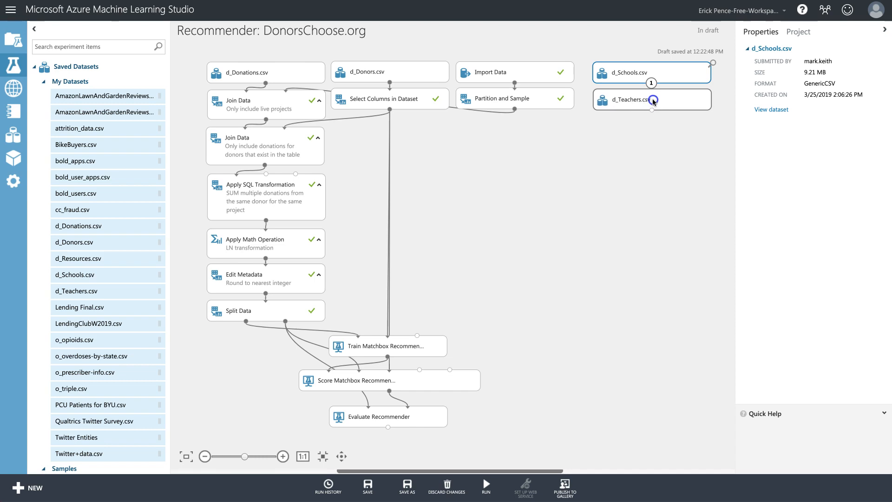
{"action": "left_click_drag", "start_coordinate": [90, 259], "coordinate": [658, 131]}
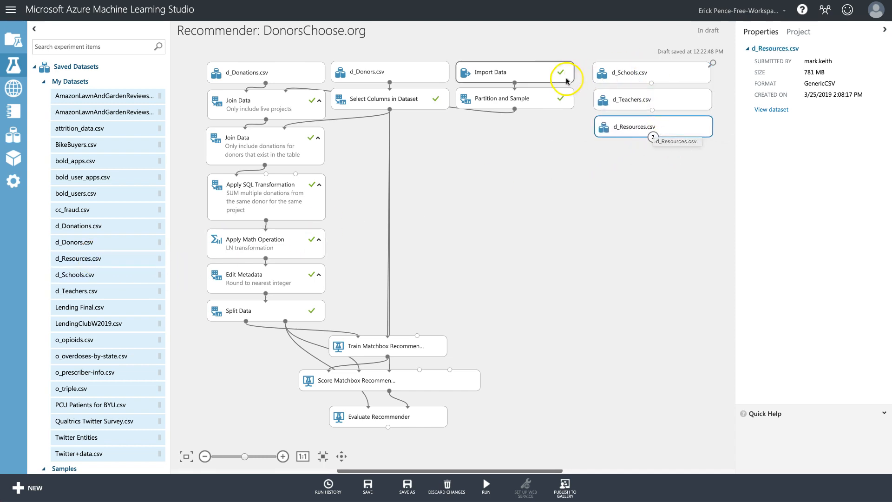
{"action": "right_click", "coordinate": [528, 98]}
{"action": "mouse_move", "coordinate": [562, 167]}
{"action": "left_click", "coordinate": [657, 222]}
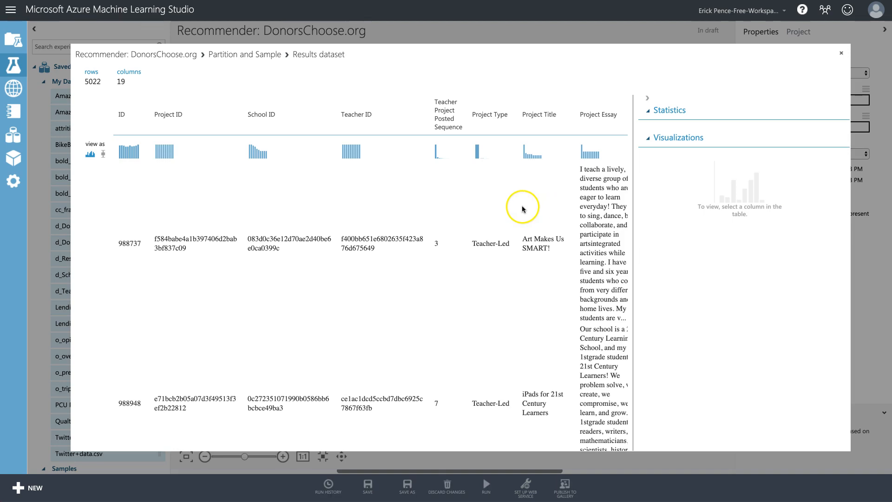
{"action": "scroll", "coordinate": [523, 205], "scroll_direction": "right", "scroll_amount": 5}
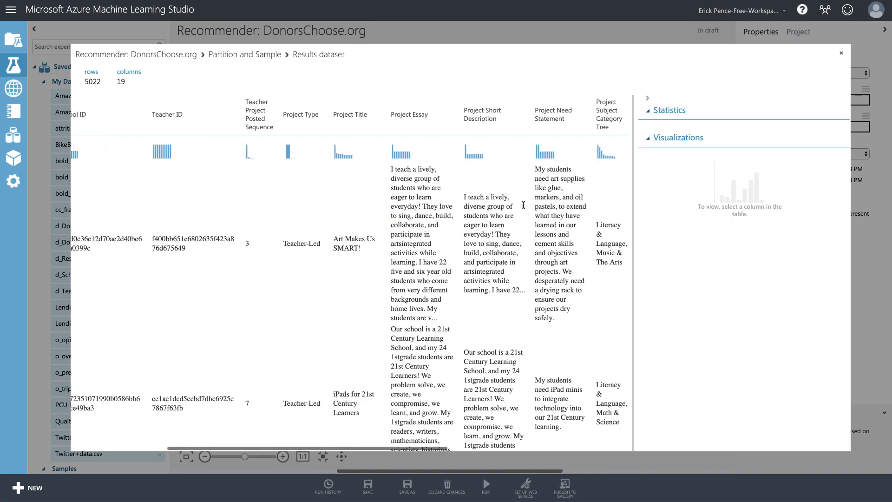
{"action": "scroll", "coordinate": [445, 194], "scroll_direction": "right", "scroll_amount": 1}
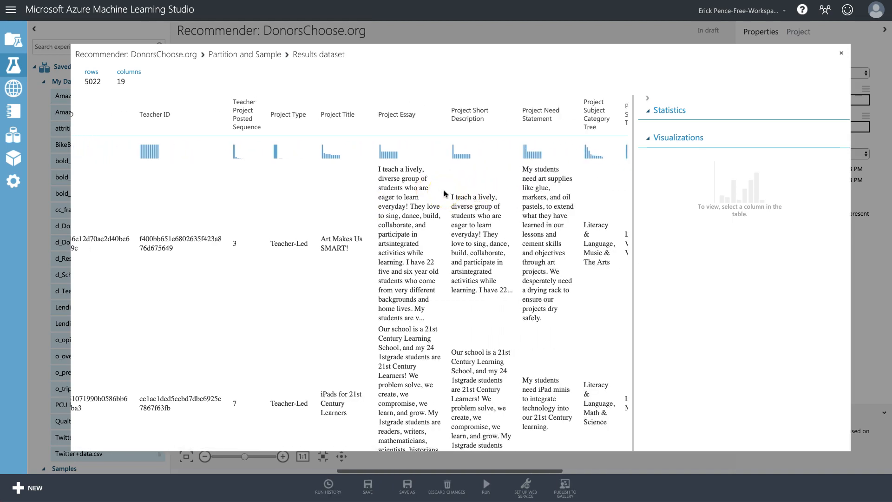
{"action": "scroll", "coordinate": [443, 194], "scroll_direction": "right", "scroll_amount": 2}
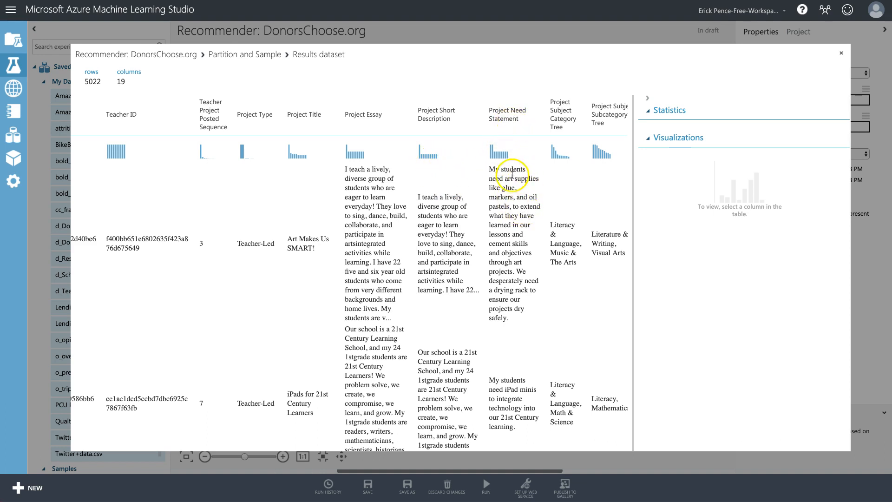
{"action": "scroll", "coordinate": [513, 174], "scroll_direction": "right", "scroll_amount": 3}
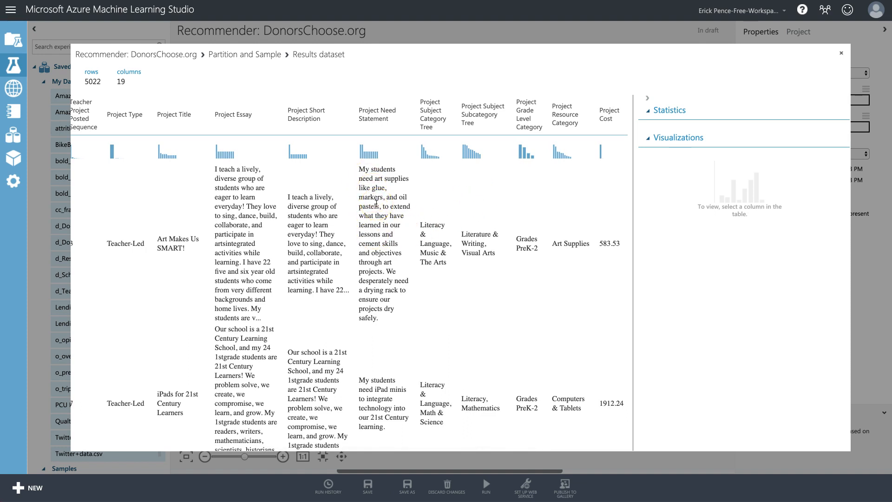
{"action": "left_click", "coordinate": [842, 55]}
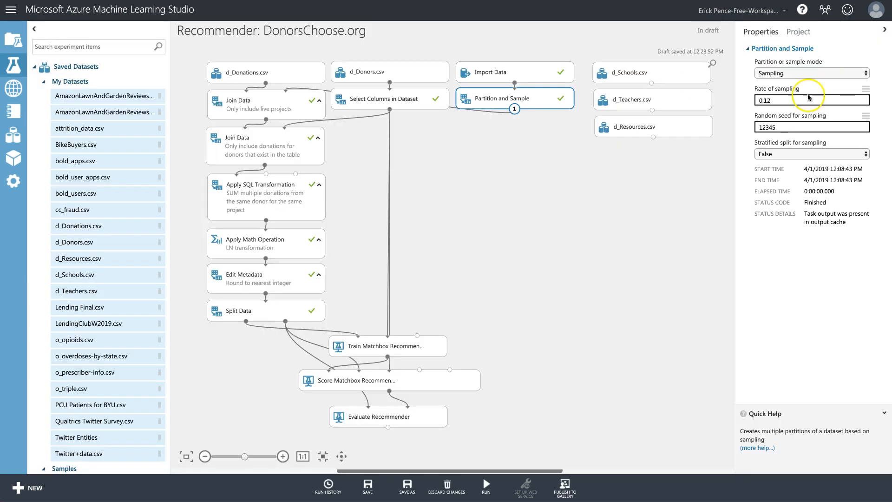
Preview d_Resources.csv, checking Resource Vendor Name and Resource Item Name statistics.
{"action": "right_click", "coordinate": [667, 130]}
{"action": "mouse_move", "coordinate": [703, 196]}
{"action": "left_click", "coordinate": [769, 213]}
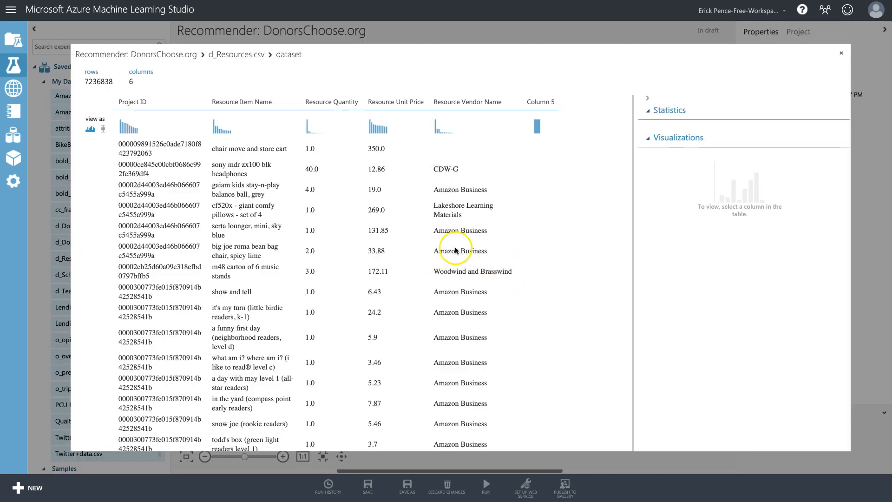
{"action": "left_click", "coordinate": [453, 283]}
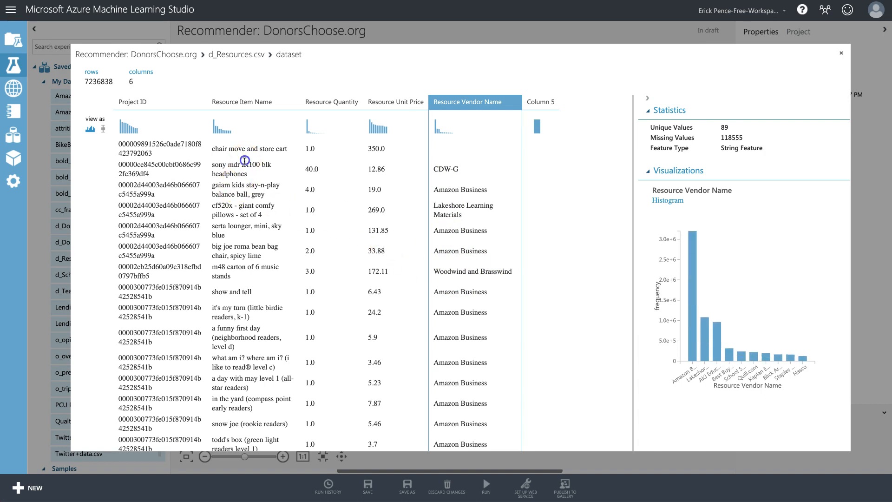
{"action": "left_click", "coordinate": [245, 160]}
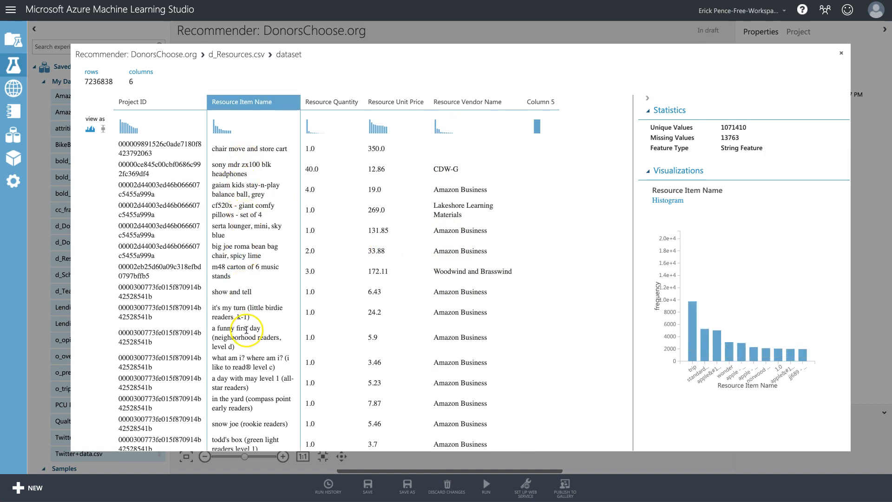
{"action": "left_click", "coordinate": [459, 166]}
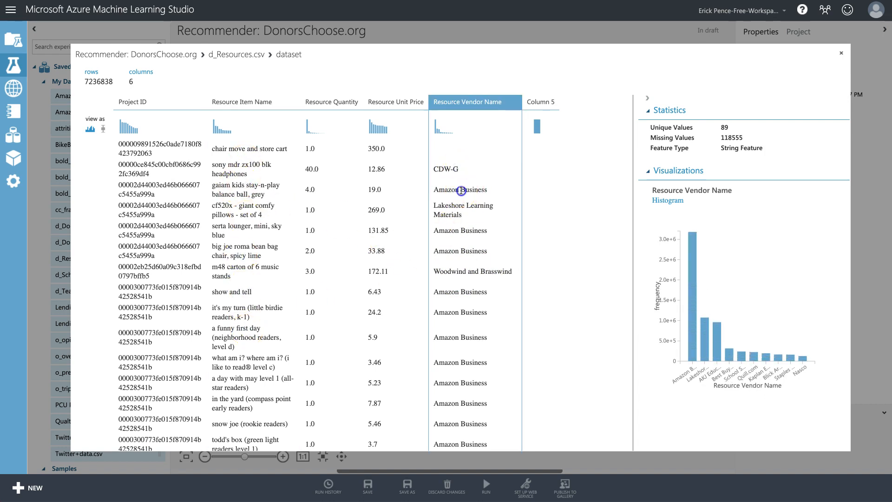
{"action": "scroll", "coordinate": [465, 261], "scroll_direction": "down", "scroll_amount": 1}
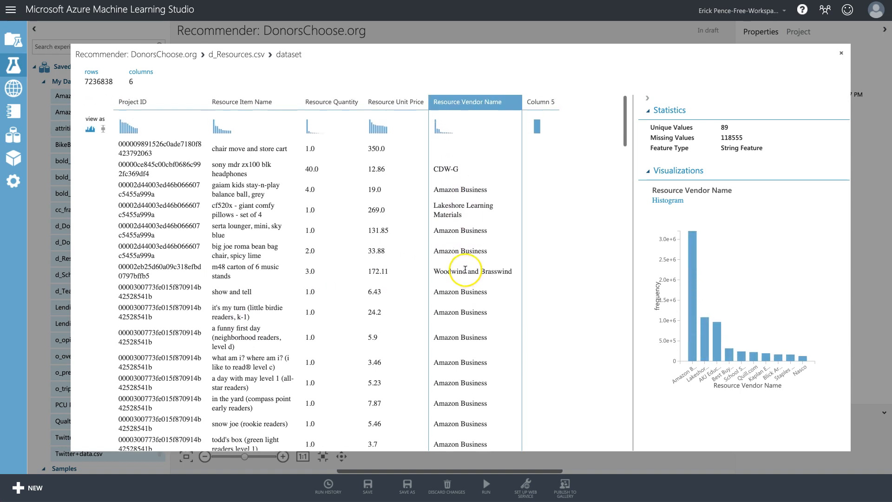
{"action": "left_click", "coordinate": [842, 53]}
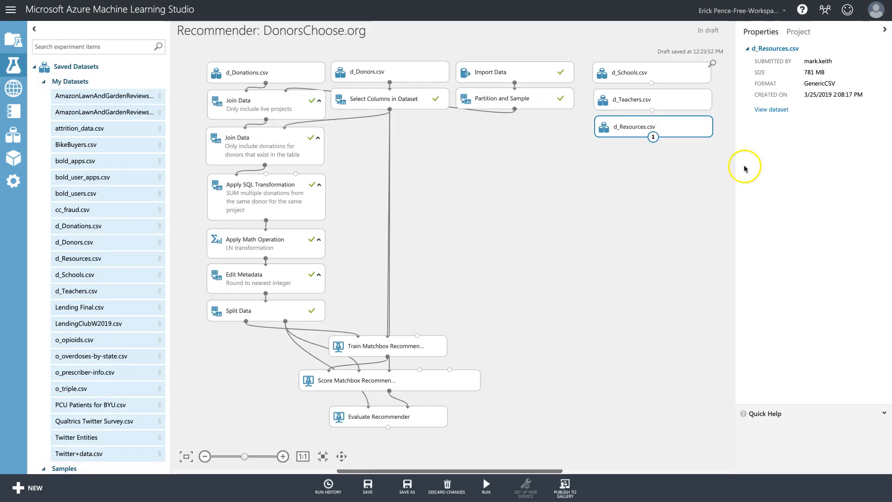
Delete d_Resources.csv from the canvas and open the d_Schools.csv data preview.
{"action": "right_click", "coordinate": [676, 132]}
{"action": "left_click", "coordinate": [704, 144]}
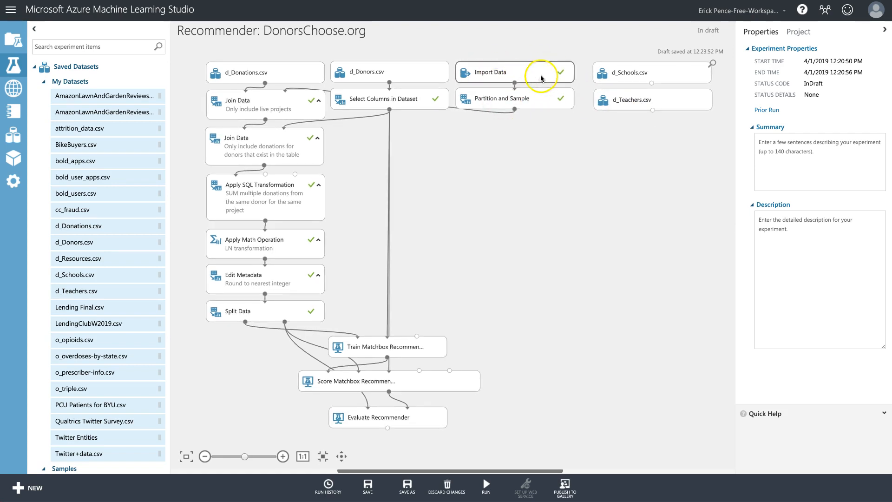
{"action": "right_click", "coordinate": [676, 74]}
{"action": "right_click", "coordinate": [677, 74]}
{"action": "mouse_move", "coordinate": [722, 149]}
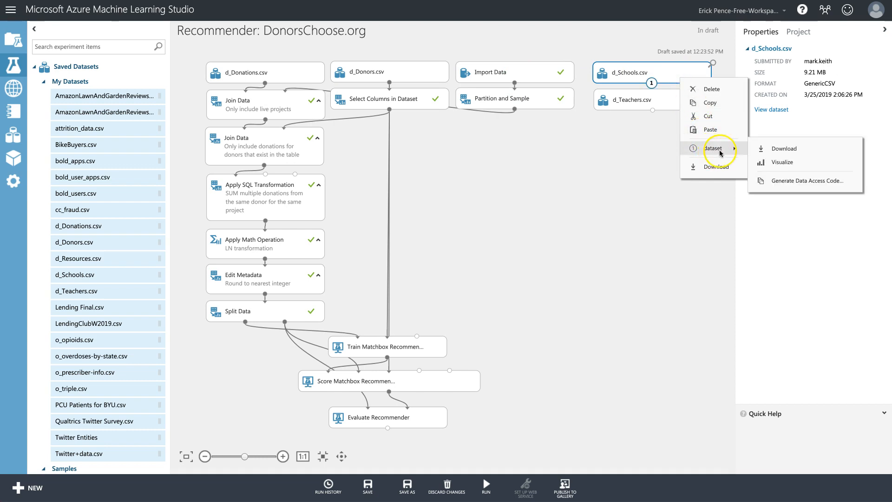
{"action": "left_click", "coordinate": [796, 163]}
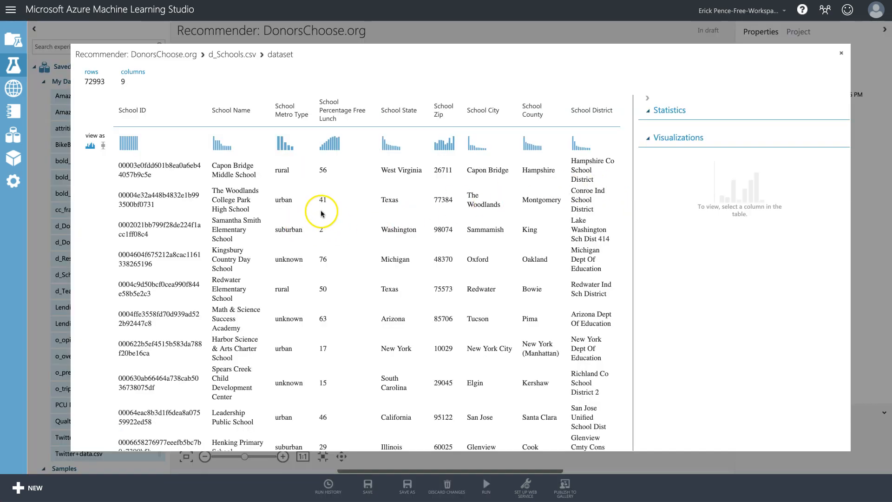
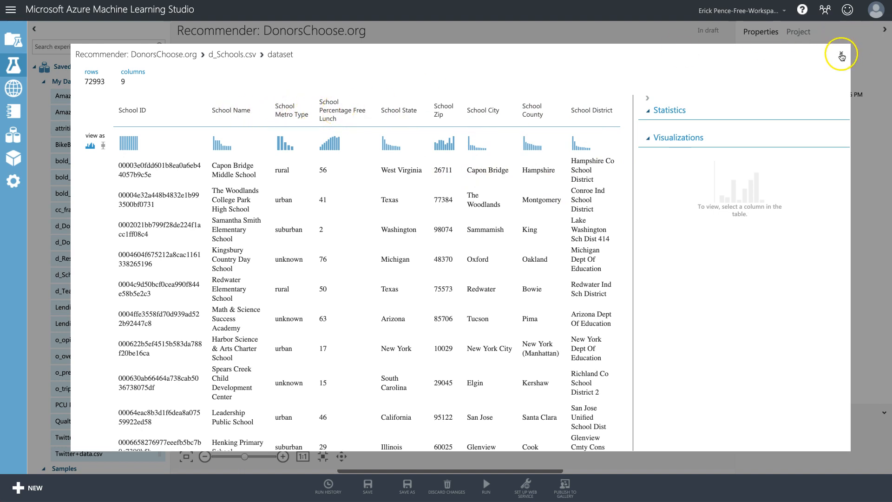
Close the d_Schools.csv preview and visualize the d_Teachers.csv dataset.
{"action": "left_click", "coordinate": [841, 53]}
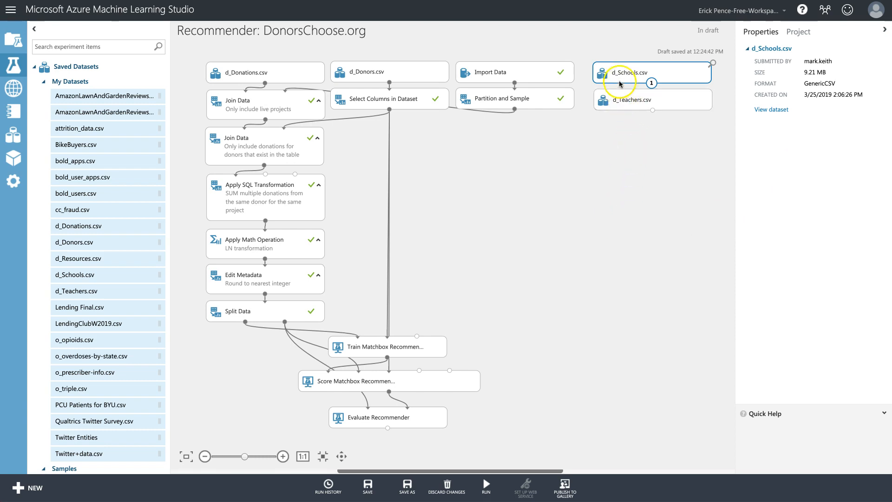
{"action": "right_click", "coordinate": [634, 100]}
{"action": "mouse_move", "coordinate": [667, 172]}
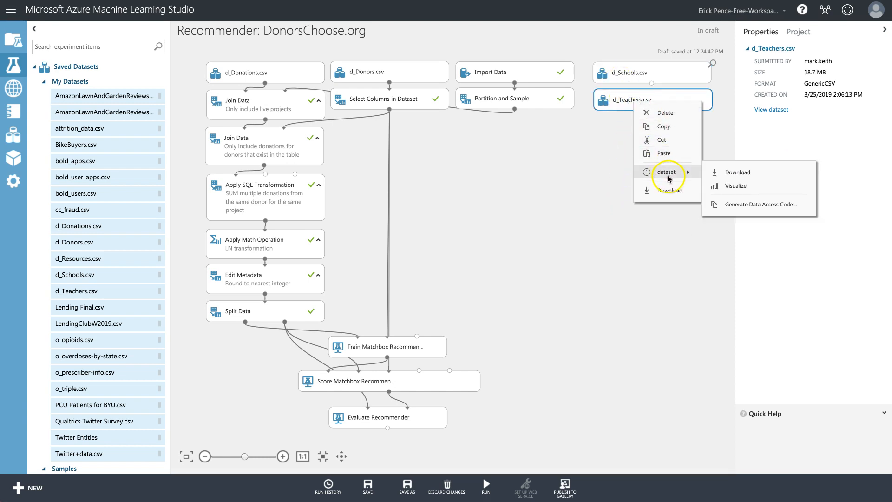
{"action": "left_click", "coordinate": [736, 186]}
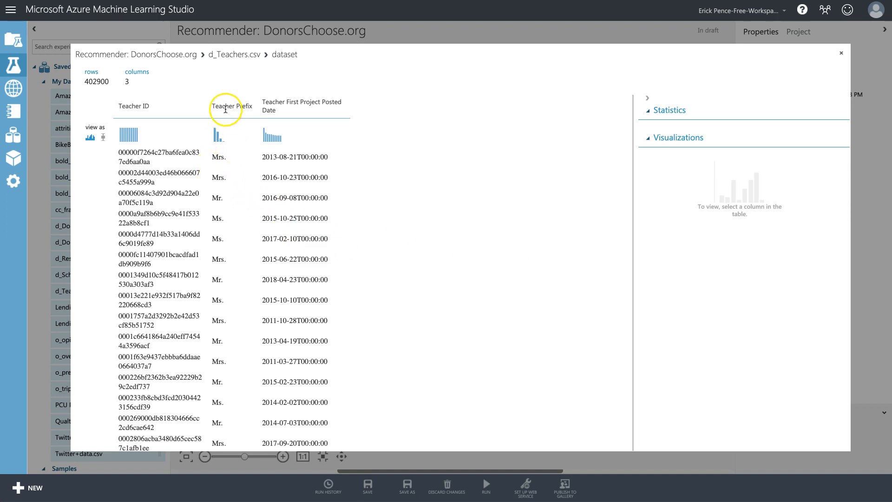
Review the Teacher Prefix statistics and values (Mr., Ms, Teacher), then close the viewer.
{"action": "scroll", "coordinate": [220, 158], "scroll_direction": "down", "scroll_amount": 1}
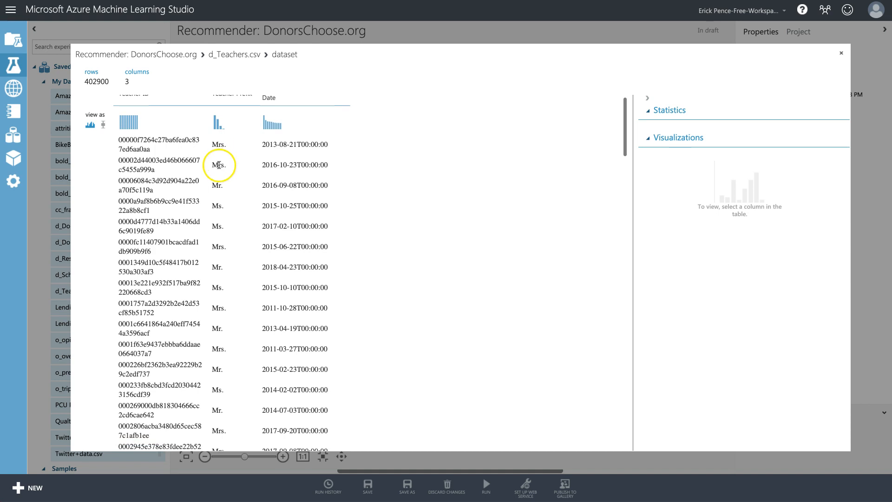
{"action": "left_click", "coordinate": [218, 165]}
{"action": "double_click", "coordinate": [217, 185]}
{"action": "double_click", "coordinate": [220, 205]}
{"action": "scroll", "coordinate": [228, 216], "scroll_direction": "down", "scroll_amount": 10}
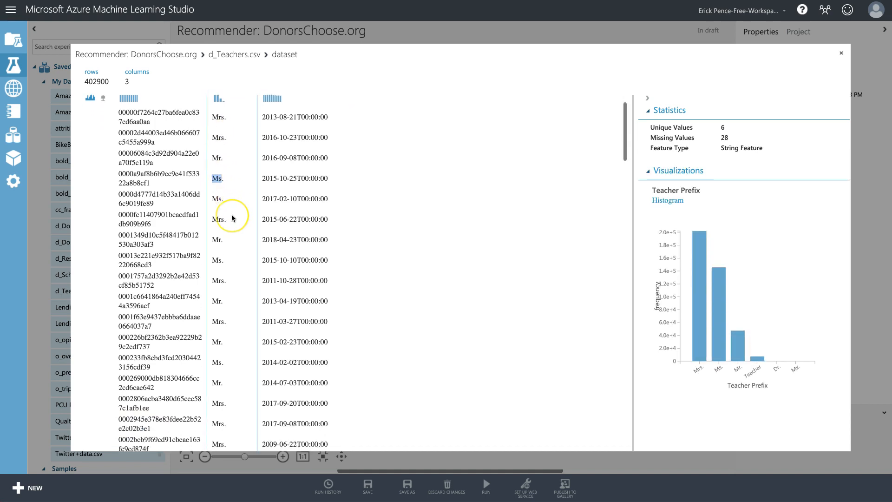
{"action": "scroll", "coordinate": [232, 219], "scroll_direction": "down", "scroll_amount": 4}
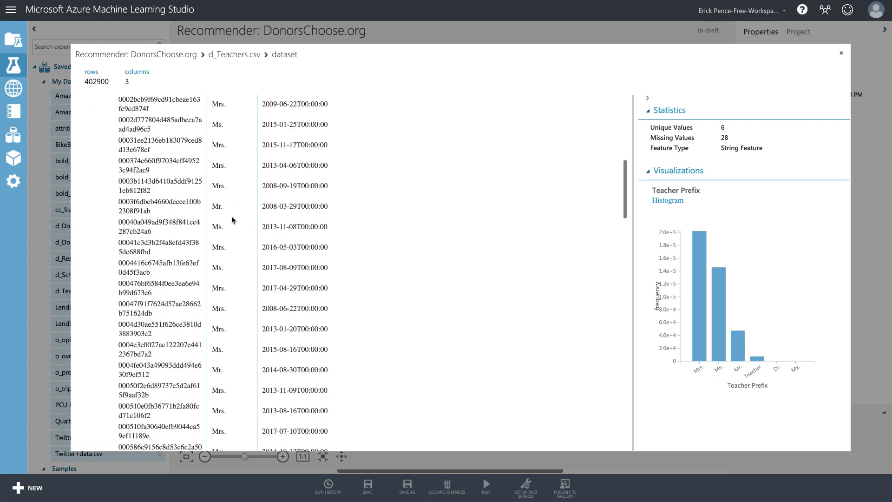
{"action": "scroll", "coordinate": [233, 221], "scroll_direction": "down", "scroll_amount": 7}
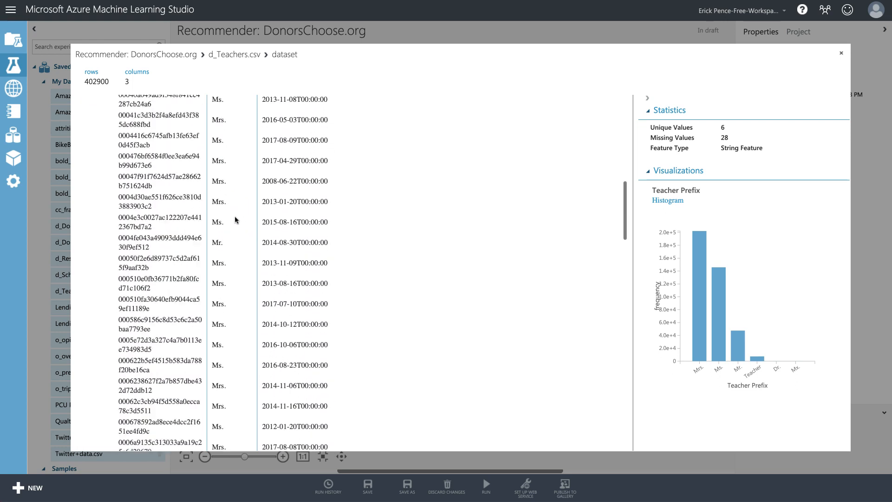
{"action": "left_click", "coordinate": [224, 309]}
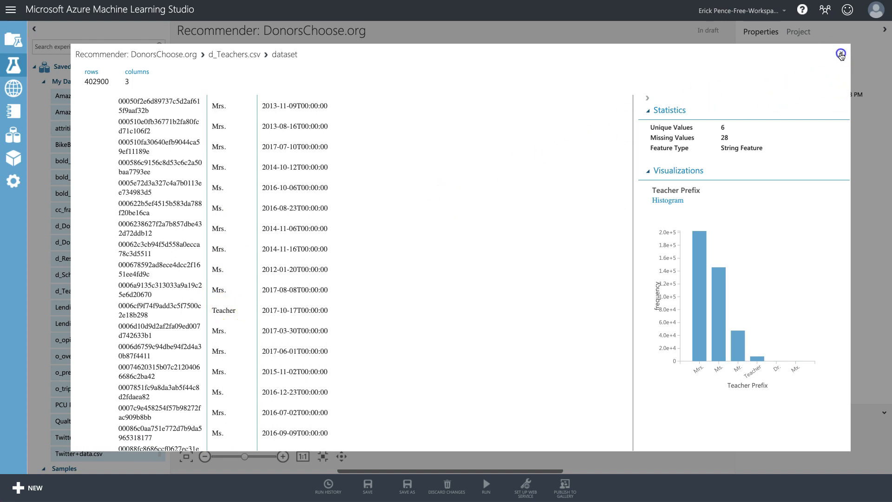
{"action": "left_click", "coordinate": [841, 54]}
{"action": "left_click", "coordinate": [673, 220]}
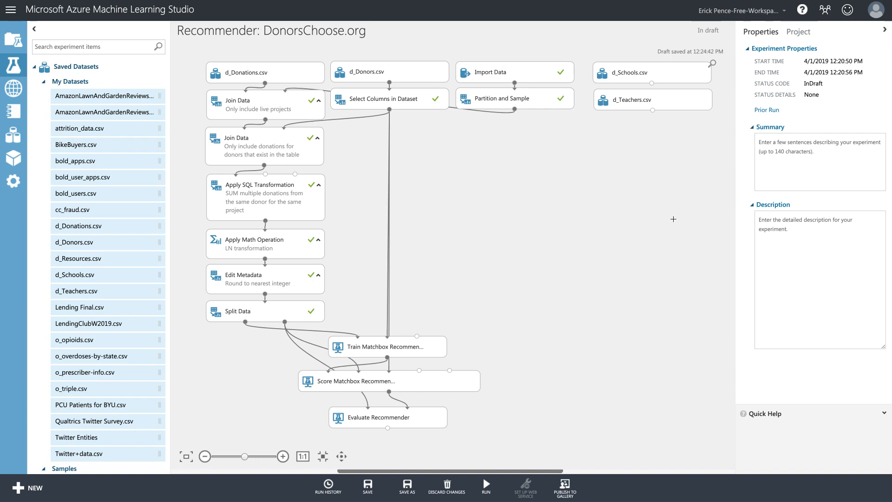
Add a Join Data module fed by Partition and Sample (left) and d_Schools.csv (right).
{"action": "left_click_drag", "start_coordinate": [653, 111], "coordinate": [652, 112]}
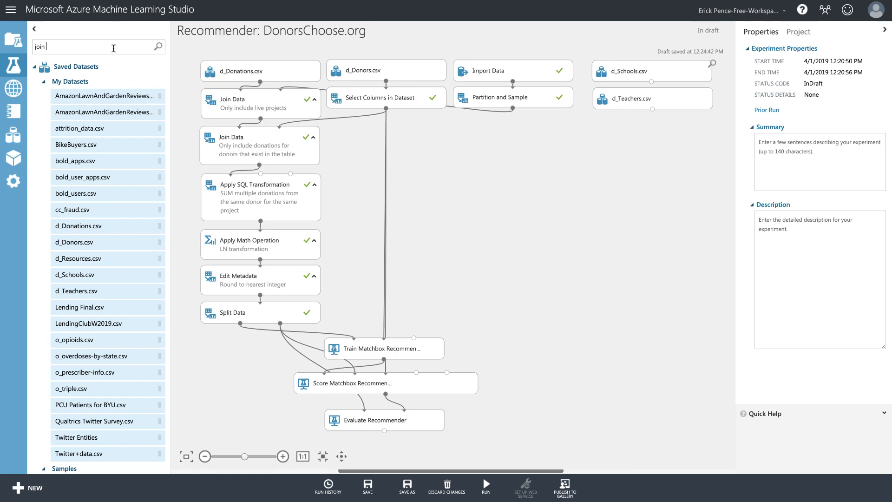
{"action": "left_click_drag", "start_coordinate": [80, 97], "coordinate": [573, 136]}
{"action": "left_click_drag", "start_coordinate": [513, 109], "coordinate": [551, 124]}
{"action": "left_click_drag", "start_coordinate": [651, 81], "coordinate": [593, 137]}
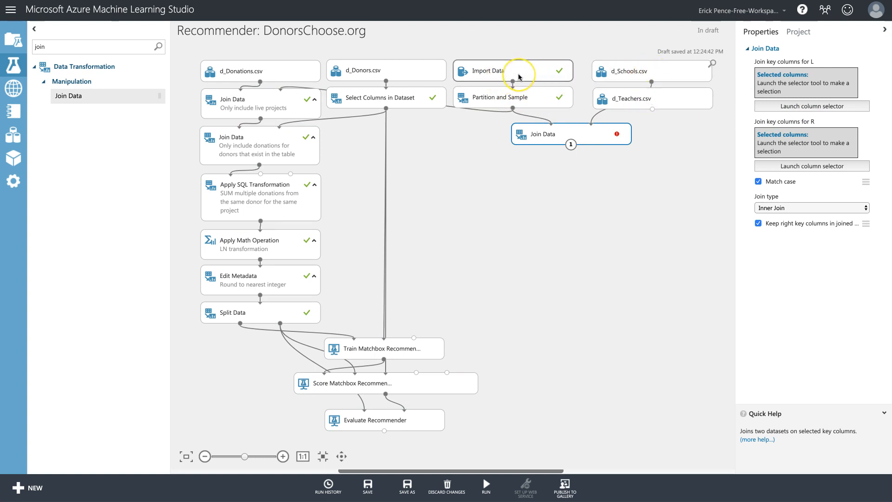
Set School ID as both the left and right join key columns.
{"action": "left_click", "coordinate": [804, 107]}
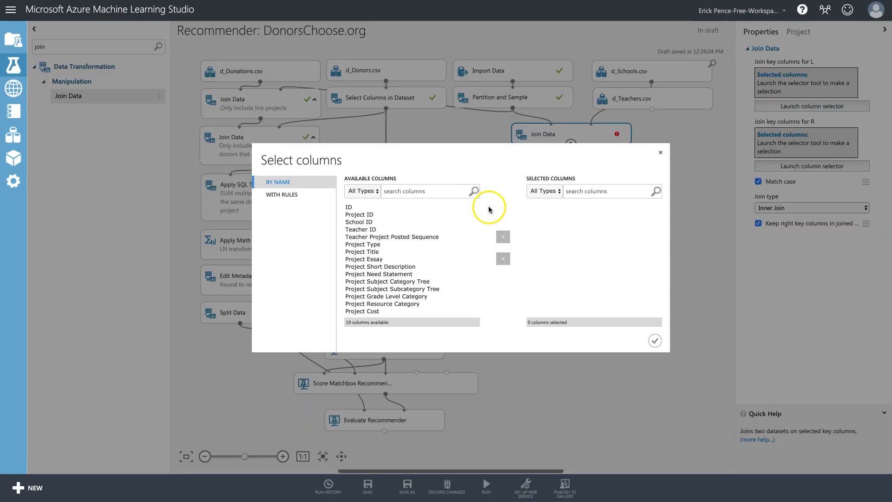
{"action": "left_click", "coordinate": [362, 215]}
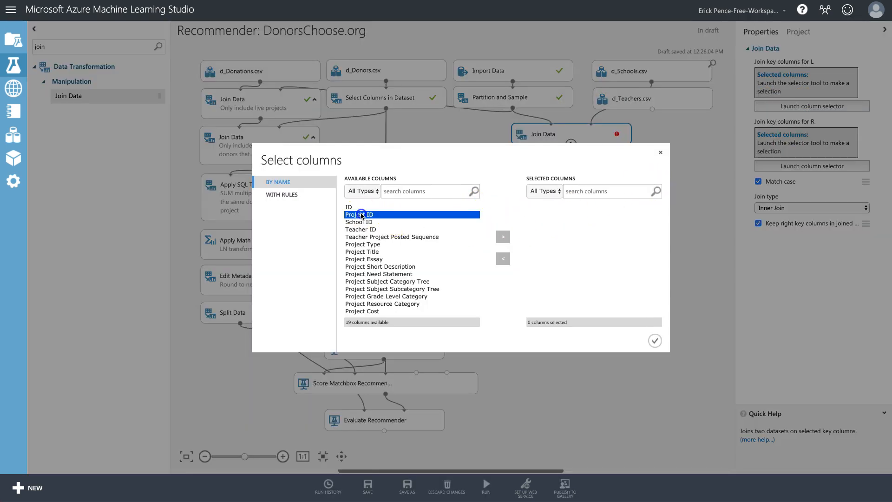
{"action": "left_click", "coordinate": [363, 223]}
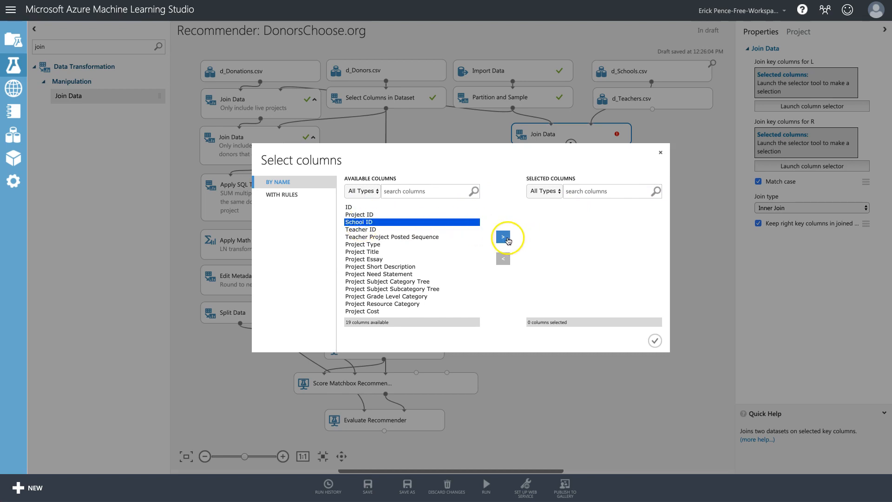
{"action": "left_click", "coordinate": [503, 236]}
{"action": "left_click", "coordinate": [653, 341]}
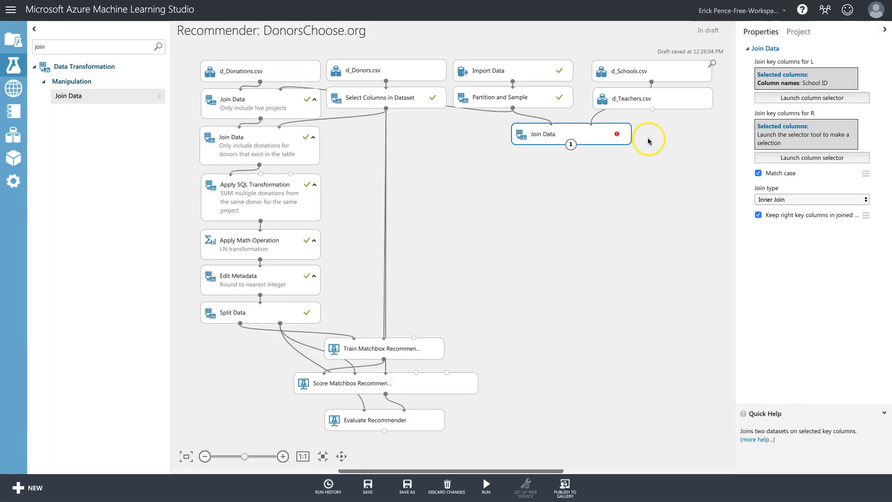
{"action": "left_click", "coordinate": [831, 160]}
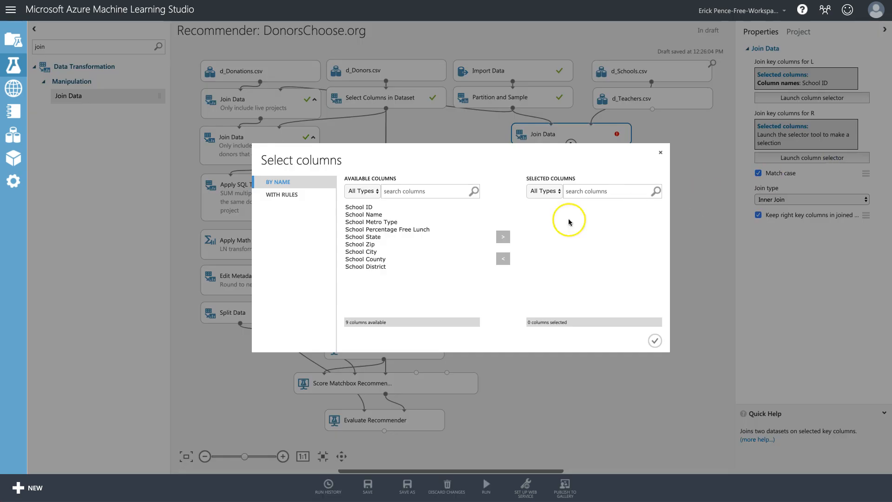
{"action": "left_click", "coordinate": [367, 207]}
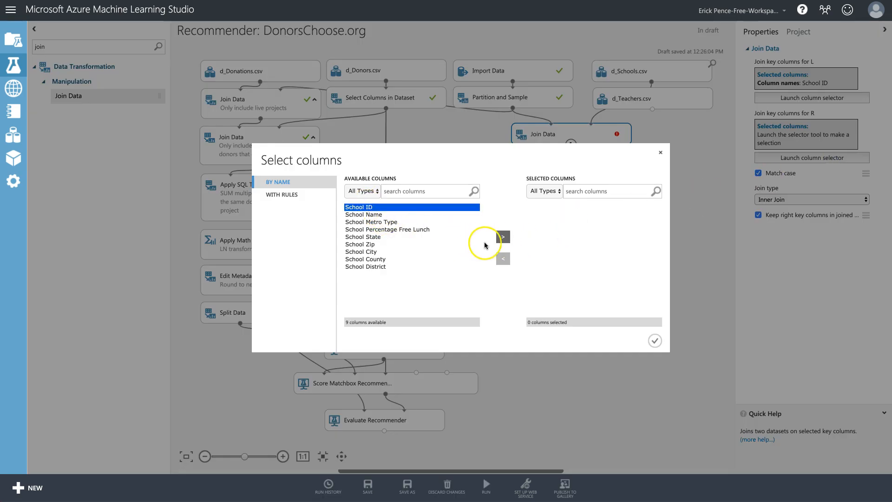
{"action": "left_click", "coordinate": [503, 237]}
{"action": "left_click", "coordinate": [655, 341]}
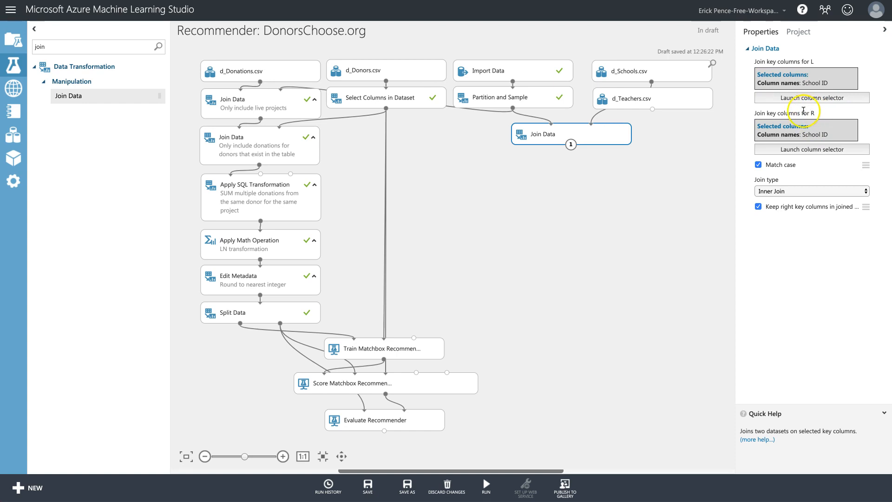
Add a second Join Data module fed by the first join and d_Teachers.csv.
{"action": "left_click_drag", "start_coordinate": [74, 96], "coordinate": [623, 173]}
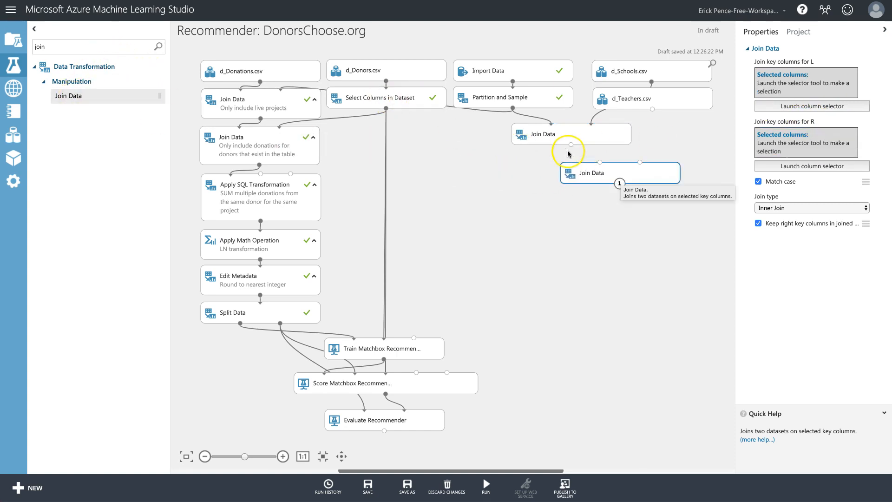
{"action": "left_click_drag", "start_coordinate": [571, 145], "coordinate": [600, 163]}
{"action": "left_click_drag", "start_coordinate": [653, 109], "coordinate": [634, 169]}
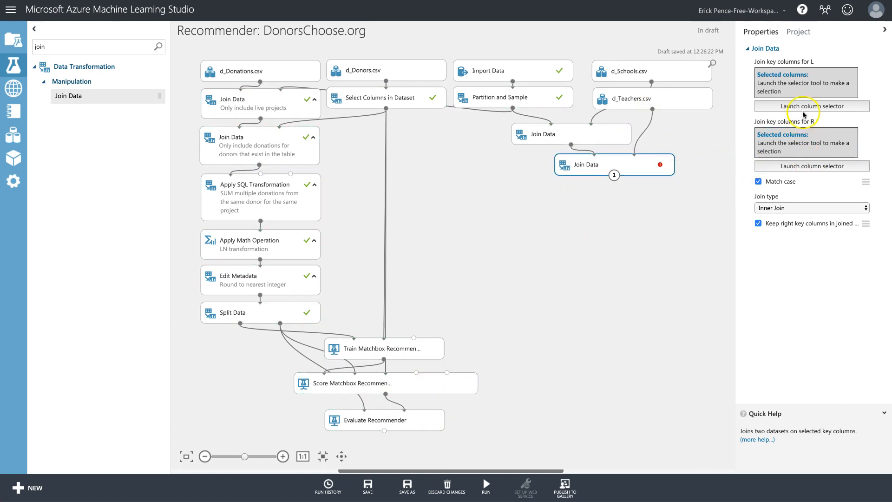
Turn off keeping right key columns in the first Join Data module.
{"action": "left_click", "coordinate": [771, 106]}
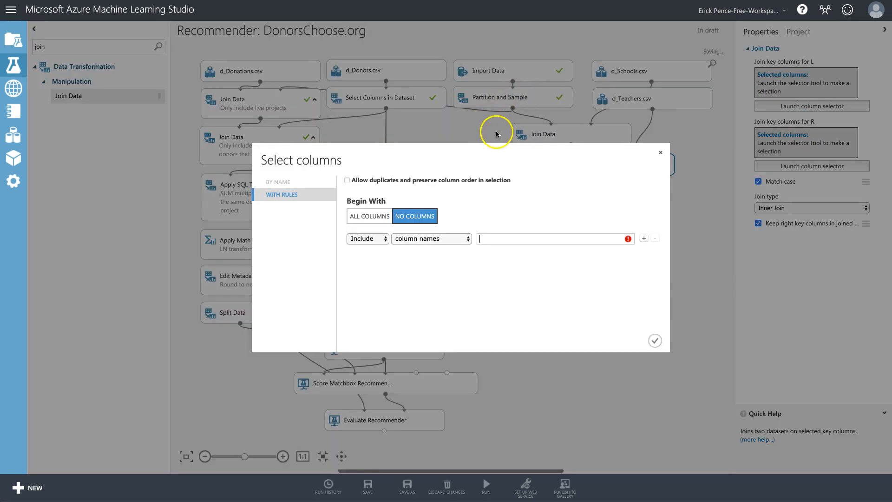
{"action": "left_click", "coordinate": [661, 155]}
{"action": "left_click", "coordinate": [589, 134]}
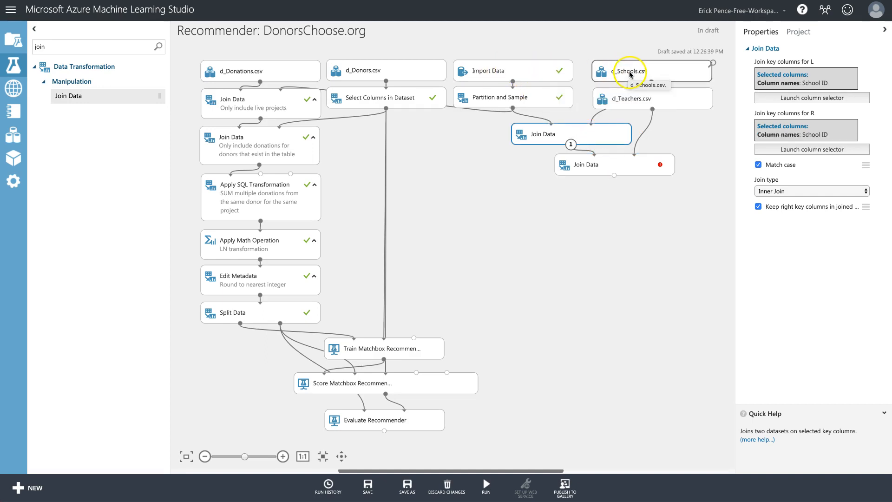
{"action": "left_click", "coordinate": [594, 137]}
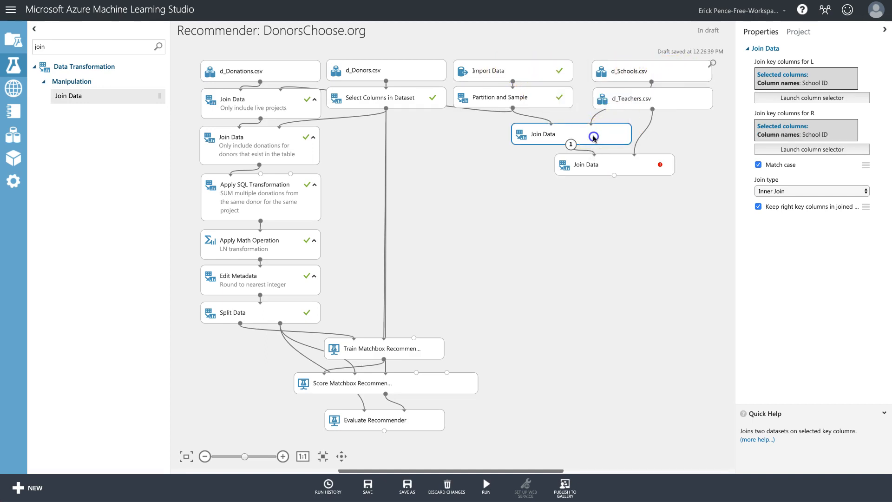
{"action": "left_click", "coordinate": [759, 207]}
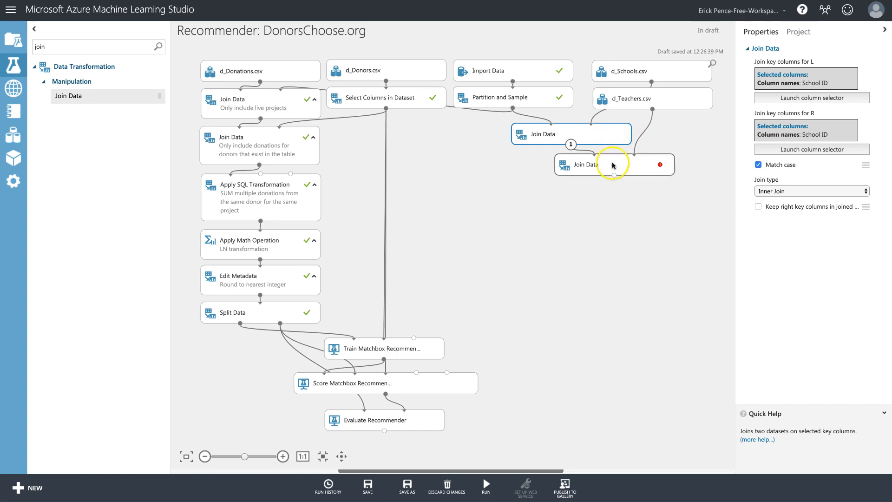
{"action": "left_click", "coordinate": [612, 164]}
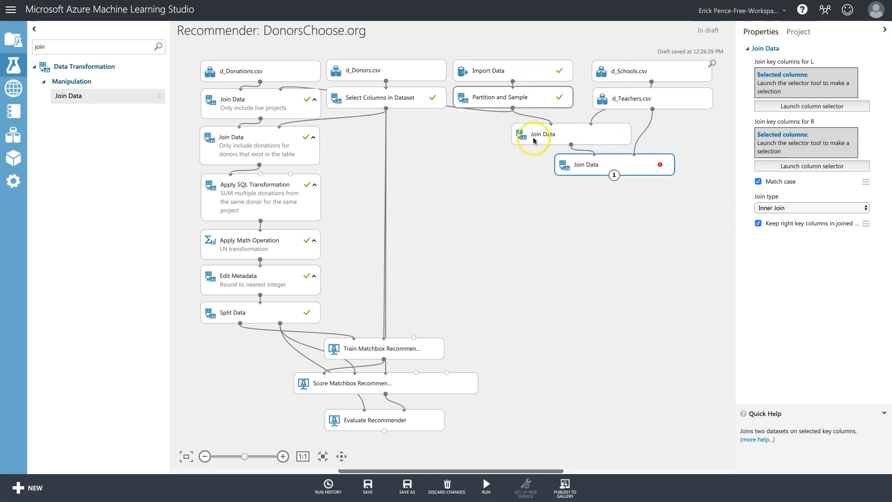
Key the second join on Teacher ID on both sides and drop its right key columns.
{"action": "left_click", "coordinate": [811, 107]}
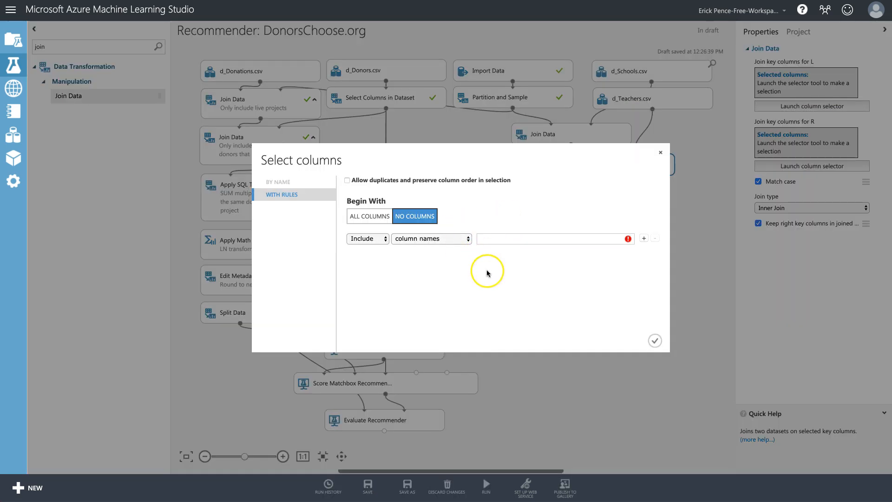
{"action": "left_click", "coordinate": [506, 239]}
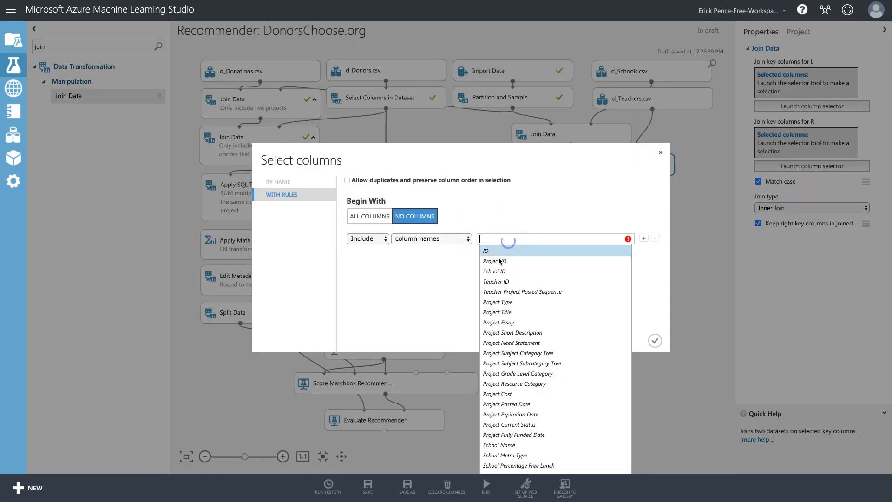
{"action": "left_click", "coordinate": [497, 281]}
{"action": "left_click", "coordinate": [656, 341]}
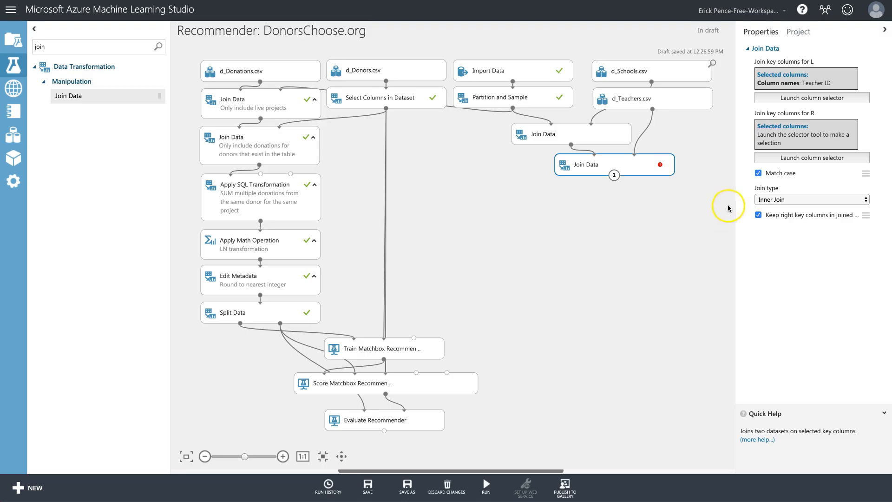
{"action": "left_click", "coordinate": [825, 157]}
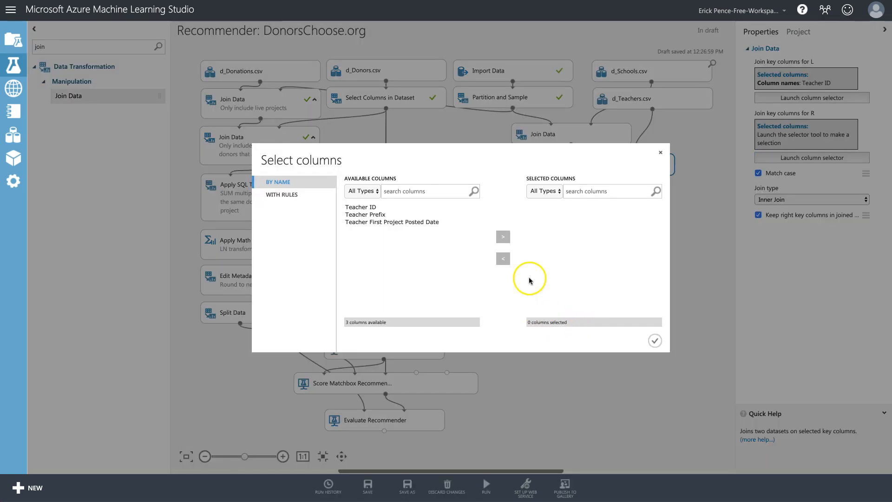
{"action": "left_click", "coordinate": [369, 208]}
{"action": "left_click", "coordinate": [503, 236]}
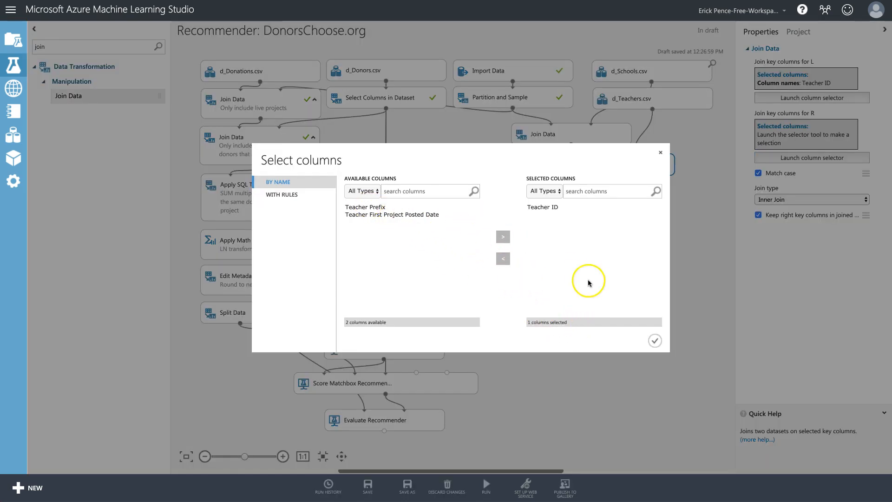
{"action": "left_click", "coordinate": [655, 341]}
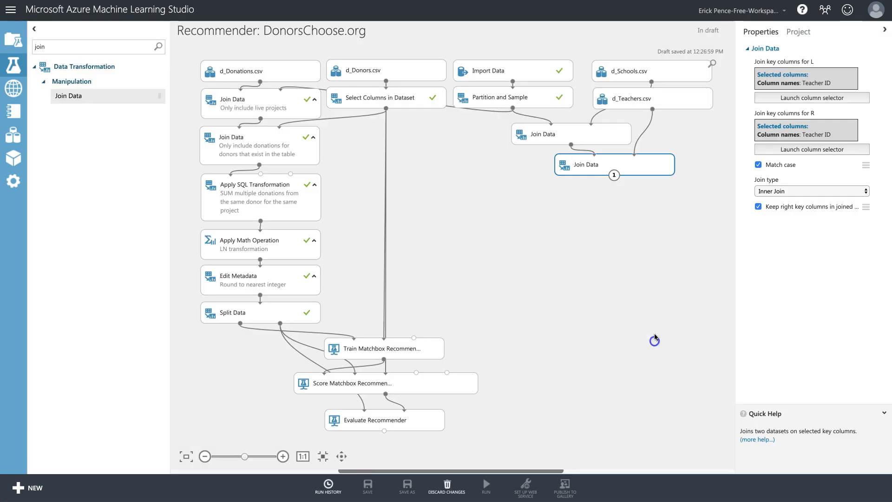
{"action": "left_click", "coordinate": [760, 208]}
{"action": "left_click_drag", "start_coordinate": [653, 167], "coordinate": [649, 167]}
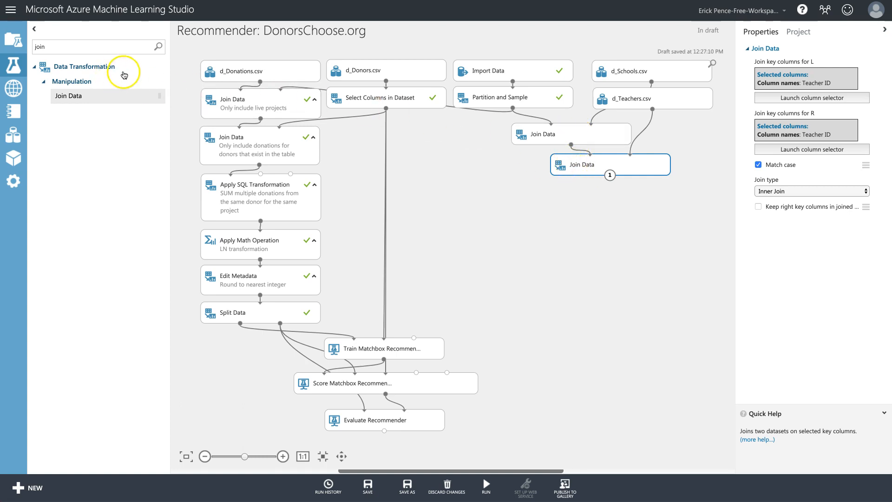
{"action": "left_click", "coordinate": [115, 46]}
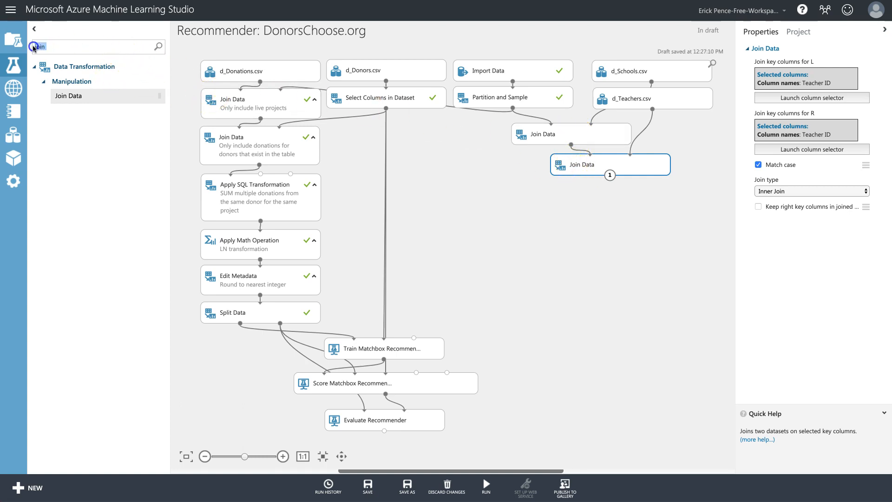
Run the experiment, then inspect the finished Join Data, Select Columns and Partition and Sample modules.
{"action": "left_click", "coordinate": [501, 479]}
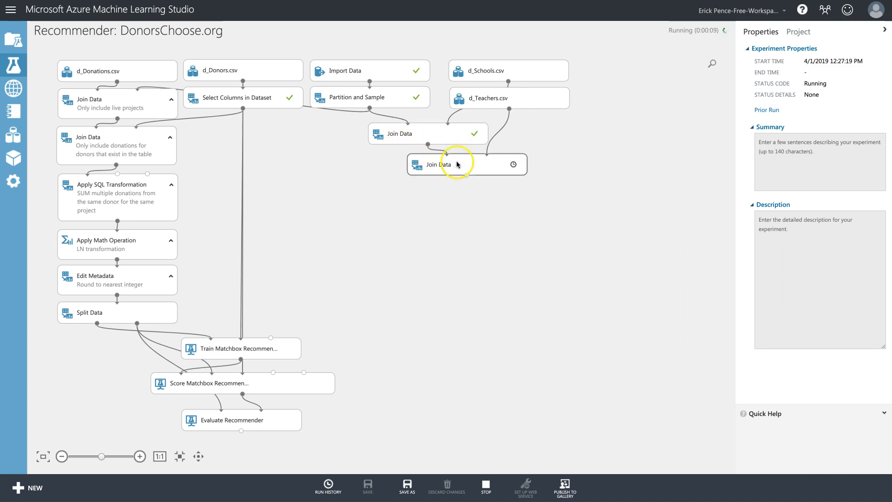
{"action": "right_click", "coordinate": [431, 138]}
{"action": "left_click", "coordinate": [369, 156]}
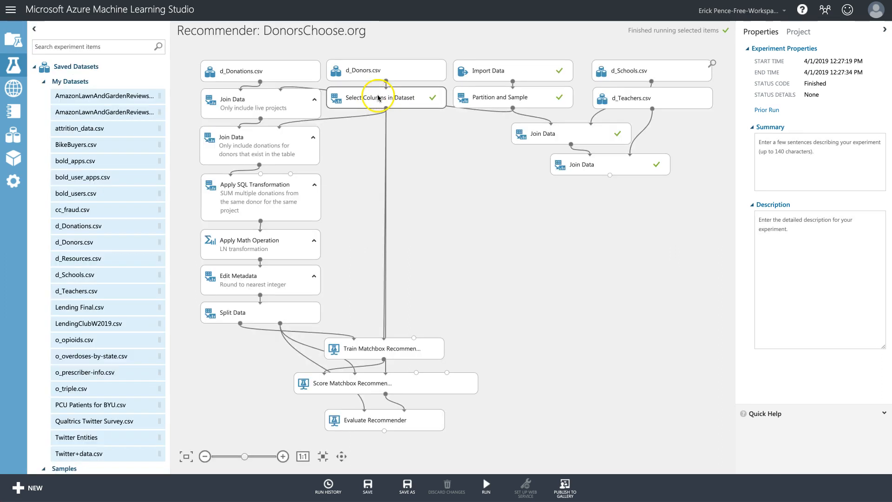
{"action": "left_click", "coordinate": [372, 97]}
{"action": "left_click", "coordinate": [513, 97]}
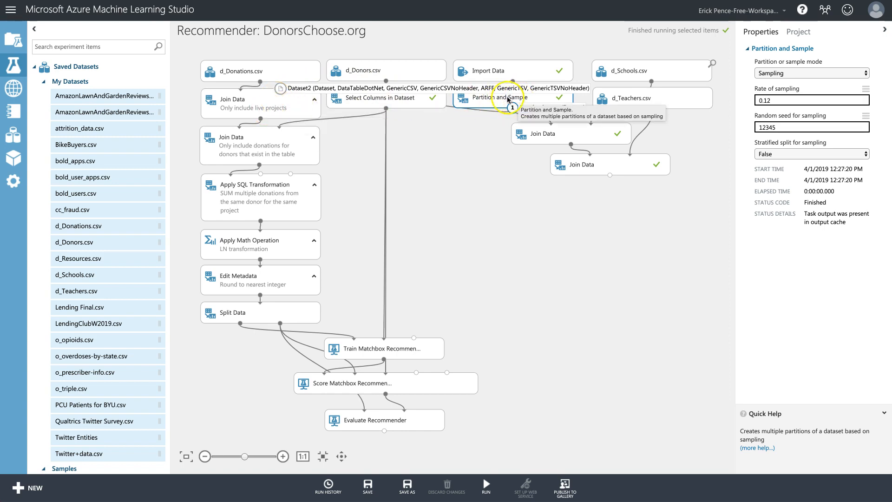
{"action": "left_click", "coordinate": [545, 104]}
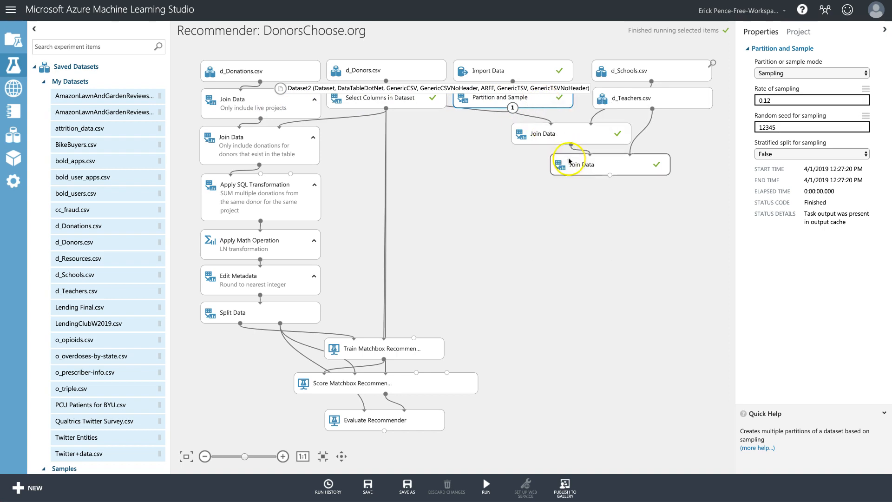
{"action": "right_click", "coordinate": [536, 104]}
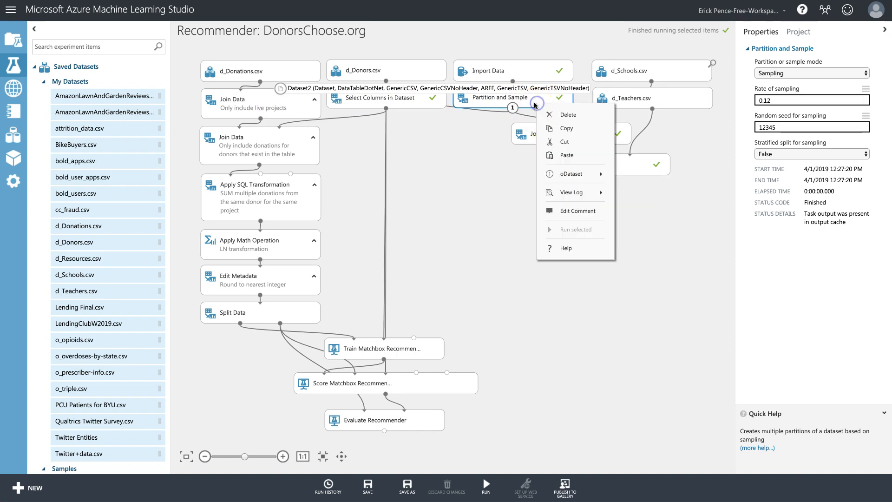
{"action": "left_click", "coordinate": [492, 186]}
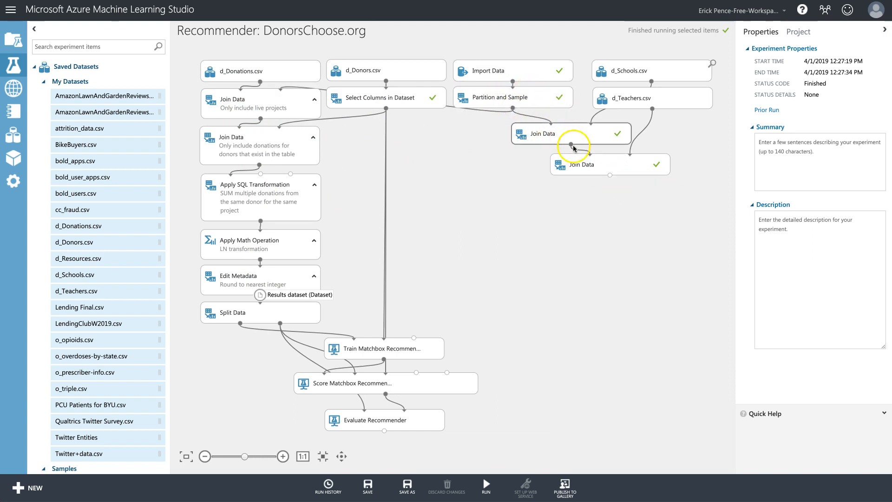
{"action": "right_click", "coordinate": [534, 99]}
{"action": "mouse_move", "coordinate": [572, 164]}
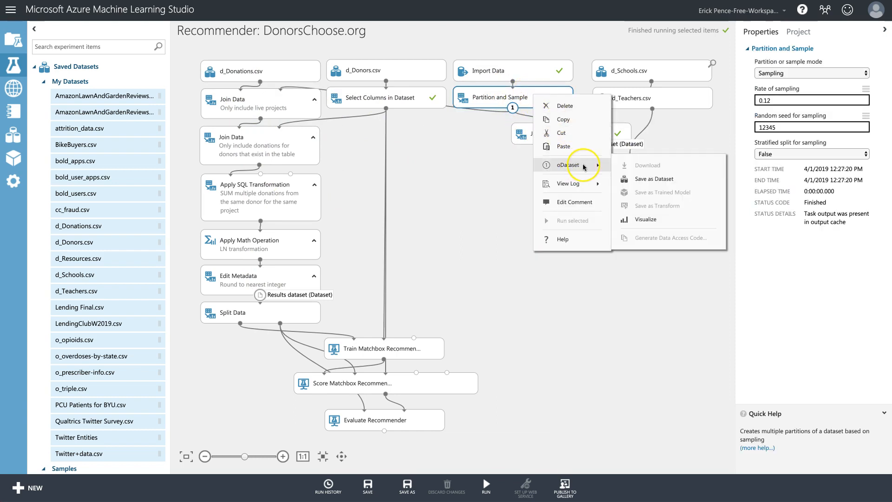
{"action": "left_click", "coordinate": [612, 224]}
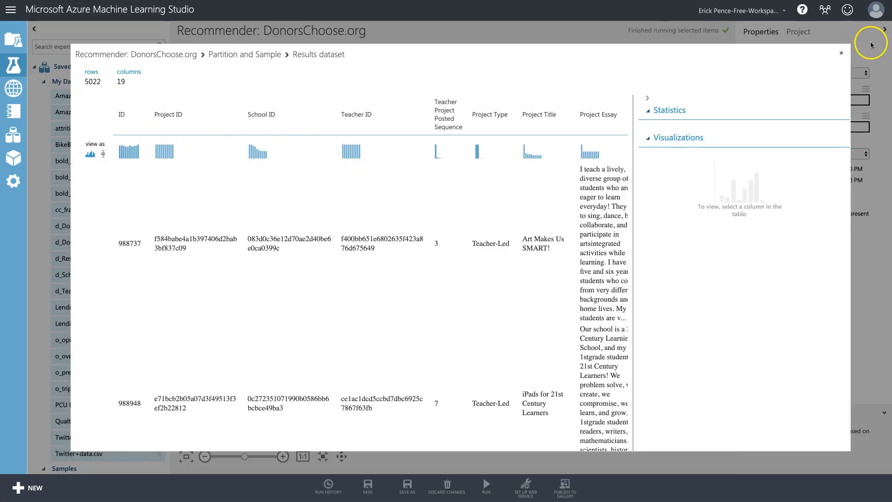
{"action": "left_click", "coordinate": [841, 53]}
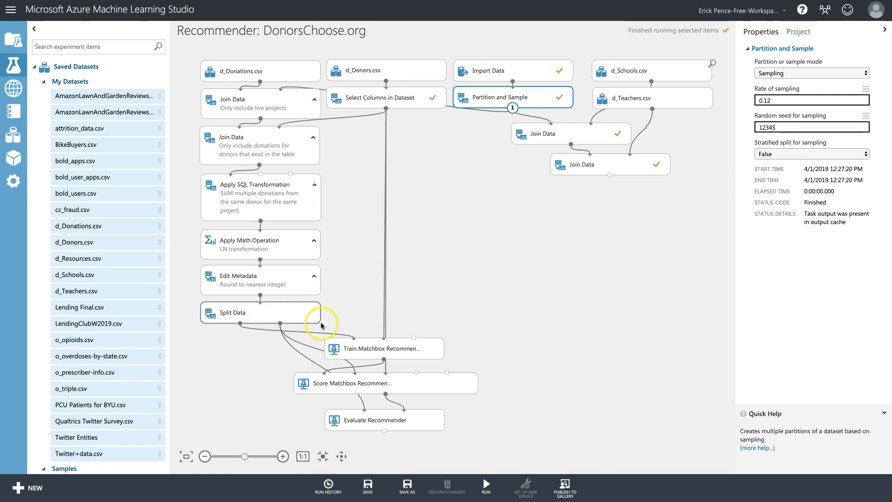
Review the Edit Metadata, Split Data, Partition and Sample (0.12 rate) and lower Join Data settings.
{"action": "right_click", "coordinate": [260, 287]}
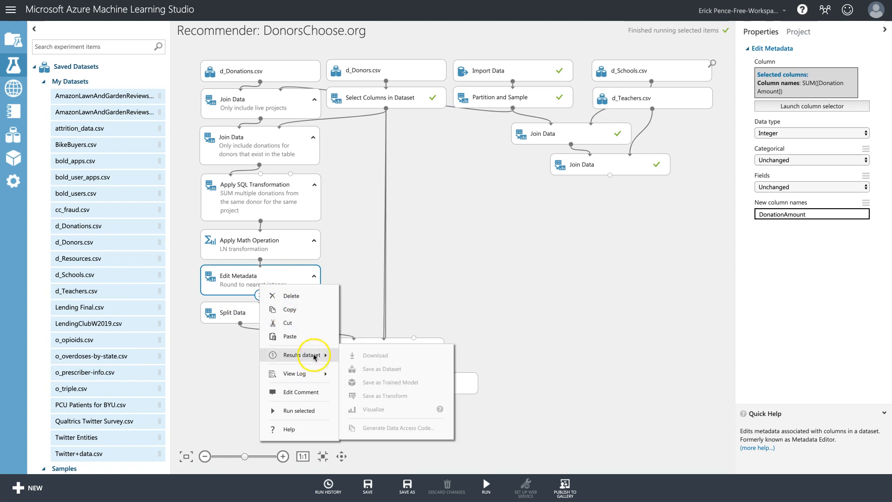
{"action": "left_click", "coordinate": [224, 315]}
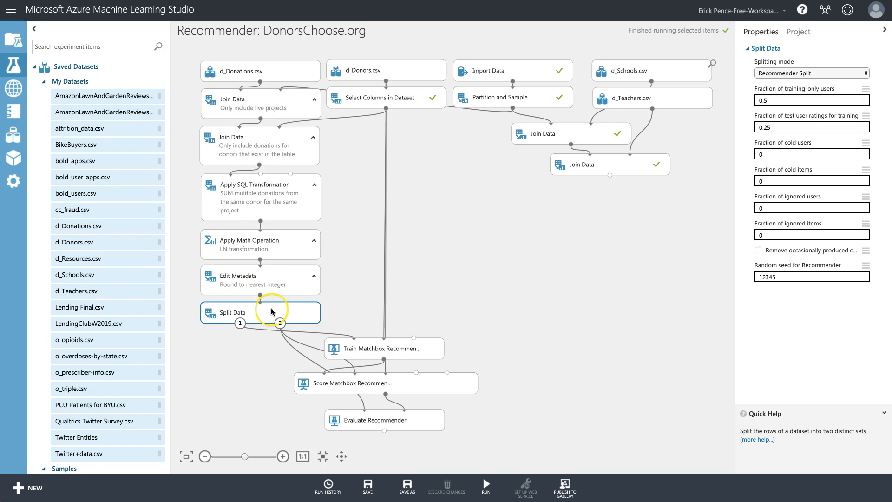
{"action": "scroll", "coordinate": [271, 312], "scroll_direction": "up", "scroll_amount": 1}
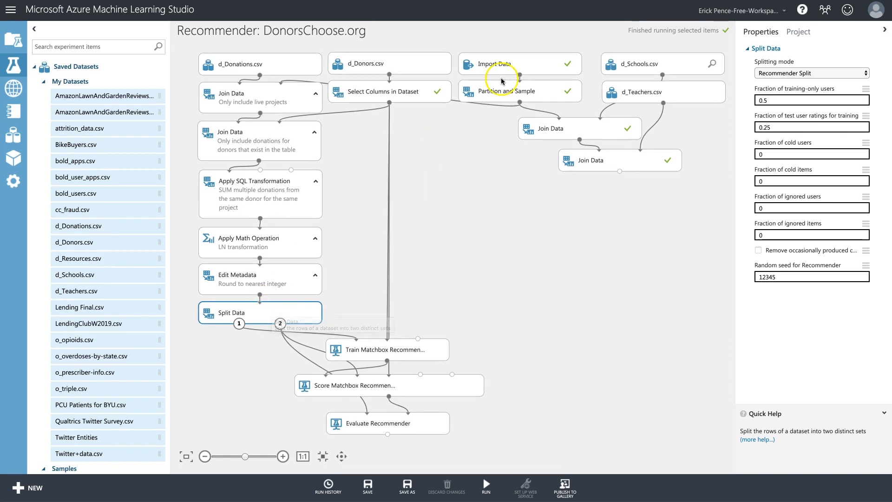
{"action": "left_click", "coordinate": [512, 95]}
{"action": "left_click", "coordinate": [771, 100]}
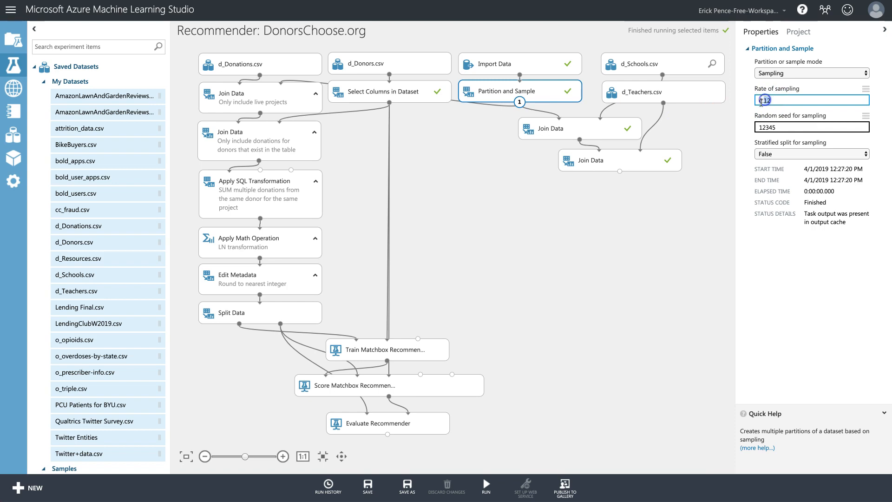
{"action": "left_click", "coordinate": [671, 227]}
{"action": "left_click", "coordinate": [634, 159]}
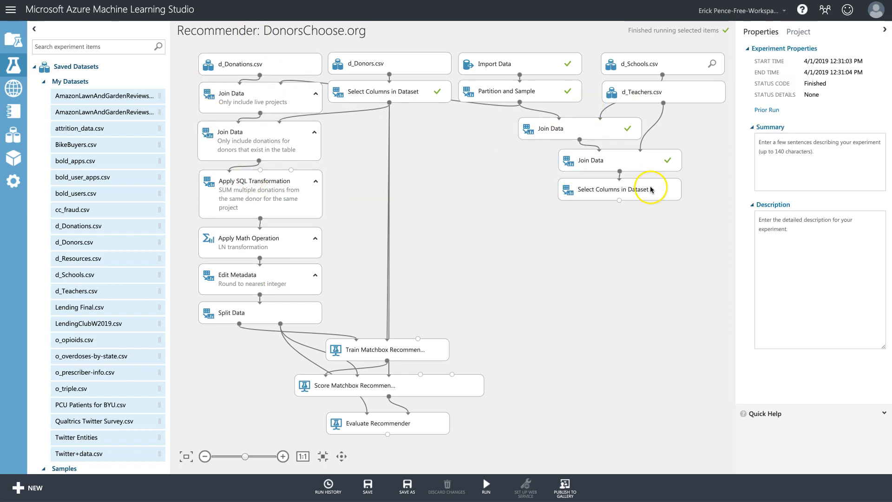
In the new Select Columns module, clear all ten chosen columns and add Project ID.
{"action": "left_click", "coordinate": [647, 189]}
{"action": "left_click", "coordinate": [786, 157]}
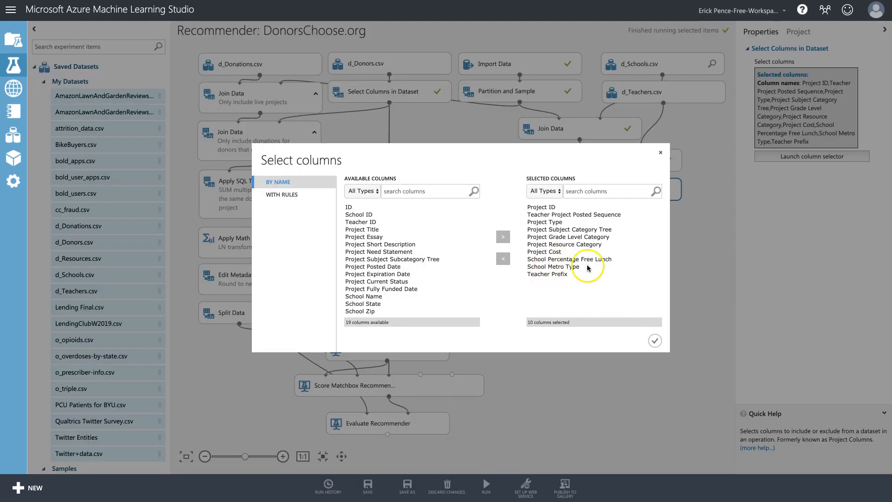
{"action": "left_click", "coordinate": [583, 275]}
{"action": "left_click_drag", "start_coordinate": [583, 275], "coordinate": [546, 207]}
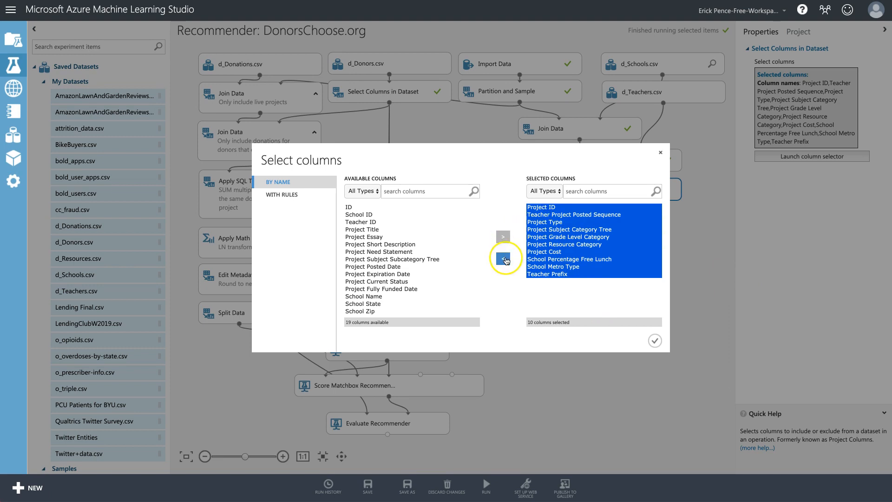
{"action": "left_click", "coordinate": [503, 259]}
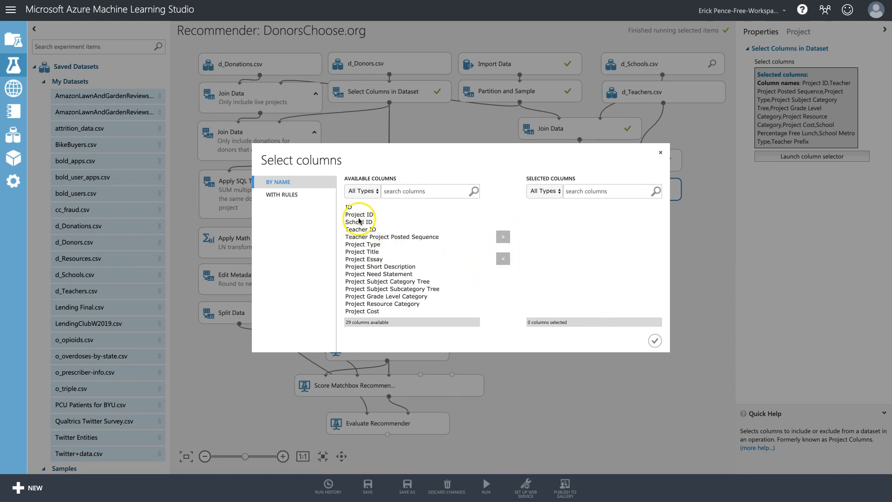
{"action": "left_click", "coordinate": [359, 217]}
{"action": "left_click", "coordinate": [503, 237]}
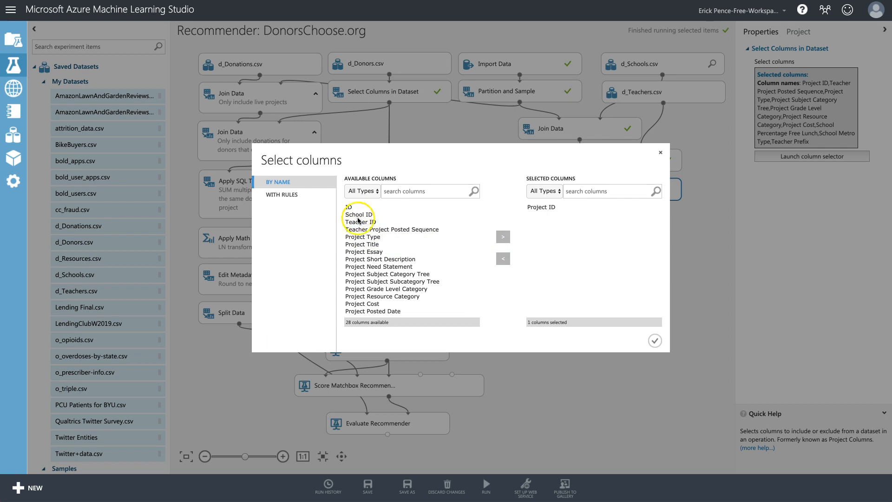
Add Teacher Project Posted Sequence to the selected columns.
{"action": "scroll", "coordinate": [364, 228], "scroll_direction": "down", "scroll_amount": 5}
{"action": "scroll", "coordinate": [362, 227], "scroll_direction": "up", "scroll_amount": 5}
{"action": "scroll", "coordinate": [359, 224], "scroll_direction": "down", "scroll_amount": 1}
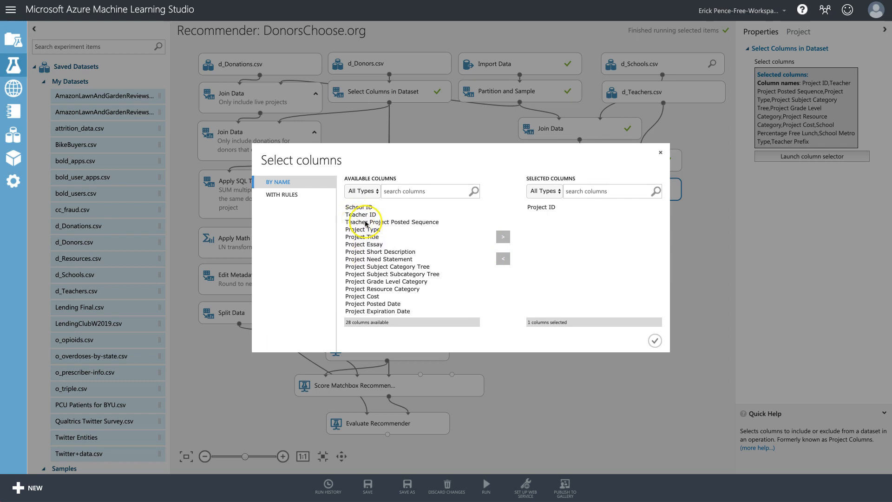
{"action": "left_click", "coordinate": [365, 224]}
{"action": "scroll", "coordinate": [396, 245], "scroll_direction": "down", "scroll_amount": 4}
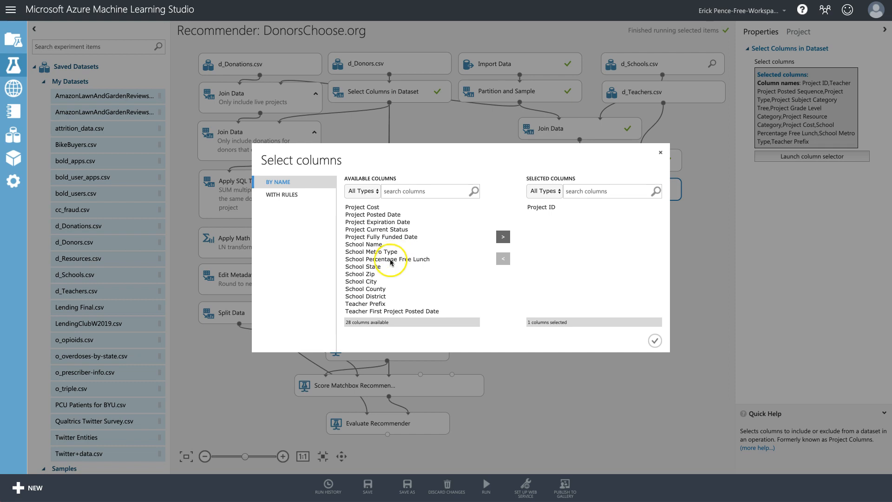
{"action": "scroll", "coordinate": [390, 262], "scroll_direction": "up", "scroll_amount": 4}
{"action": "scroll", "coordinate": [374, 229], "scroll_direction": "down", "scroll_amount": 1}
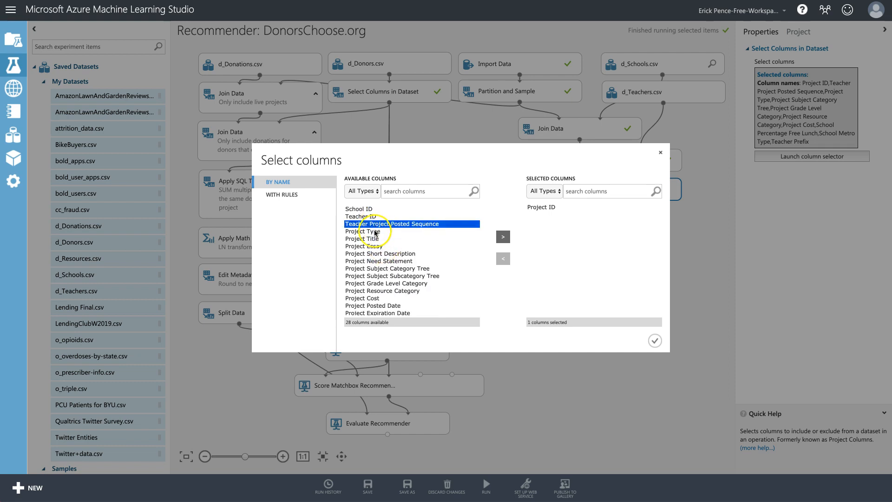
{"action": "scroll", "coordinate": [367, 224], "scroll_direction": "down", "scroll_amount": 1}
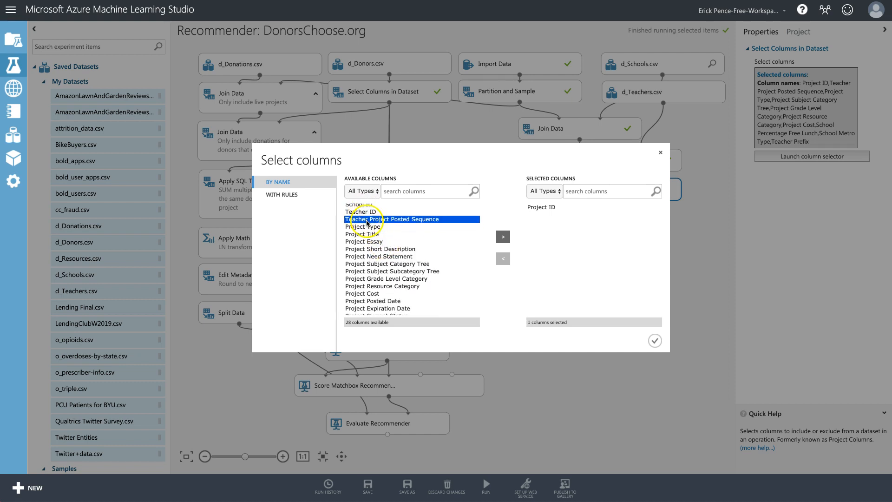
{"action": "left_click", "coordinate": [503, 237]}
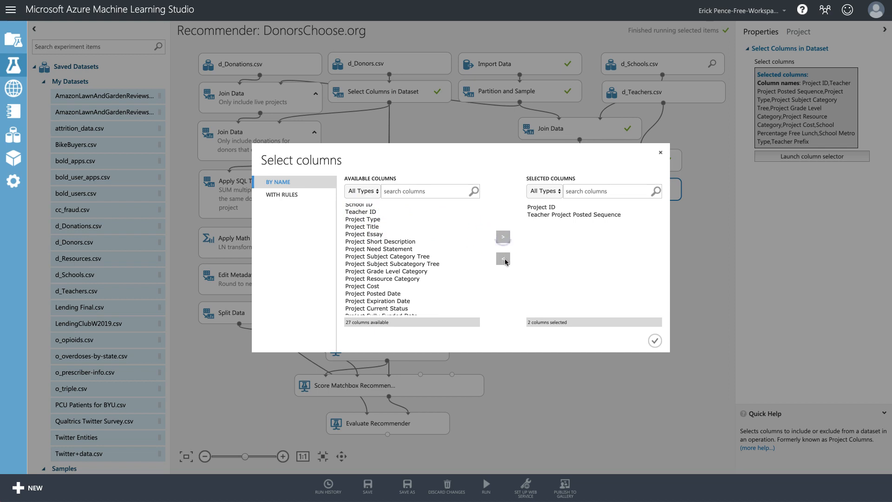
{"action": "left_click", "coordinate": [547, 215]}
{"action": "left_click", "coordinate": [503, 258]}
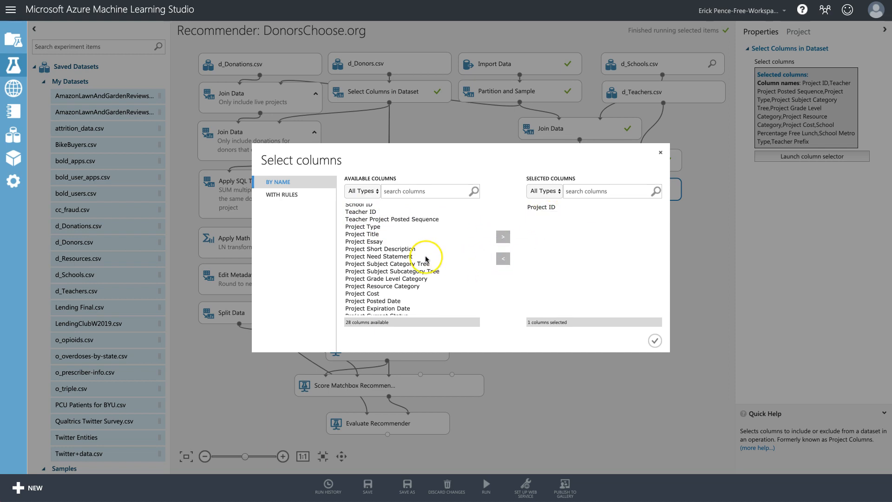
{"action": "left_click", "coordinate": [394, 219]}
{"action": "scroll", "coordinate": [394, 223], "scroll_direction": "up", "scroll_amount": 1}
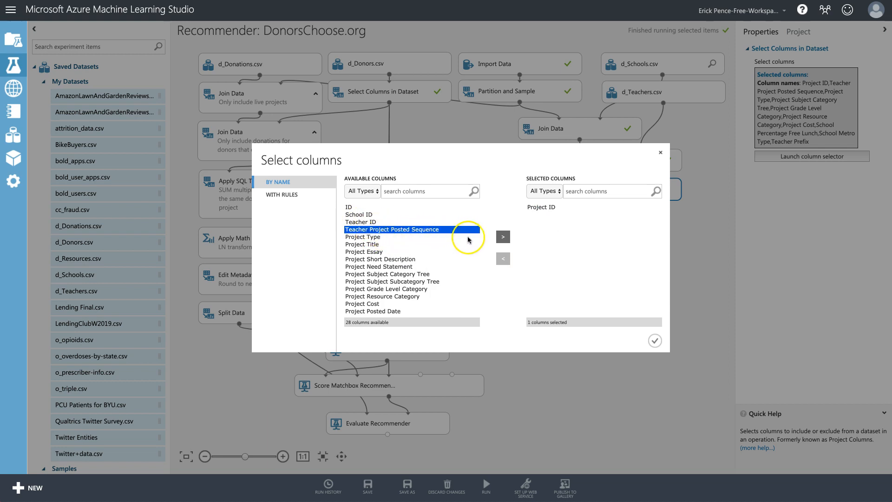
{"action": "left_click", "coordinate": [505, 238]}
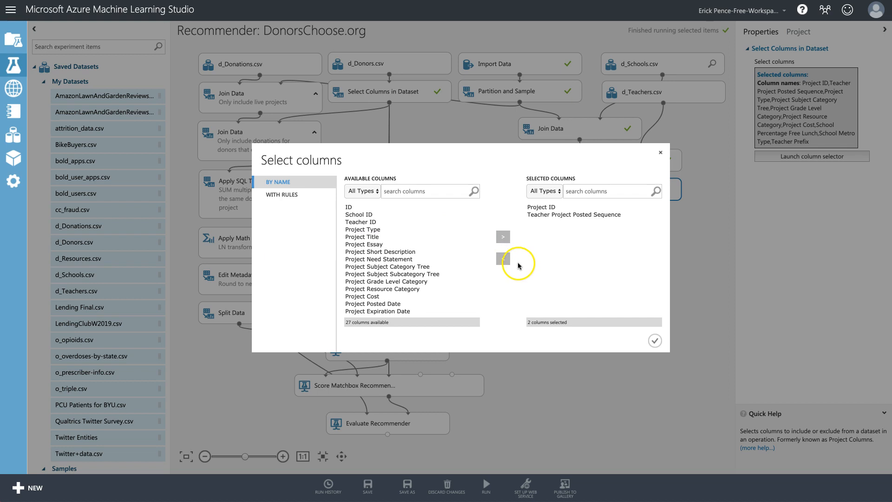
Add Project Type and pick Project Need Statement among the available columns.
{"action": "left_click", "coordinate": [377, 229]}
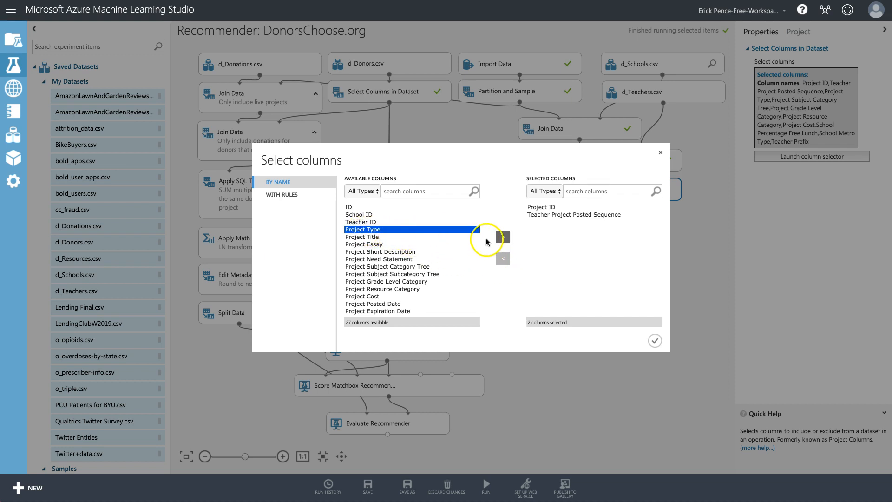
{"action": "left_click", "coordinate": [504, 237]}
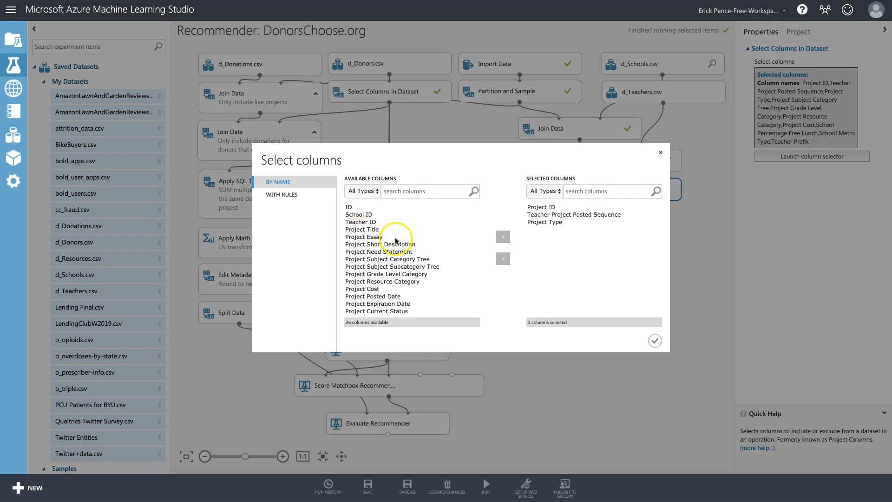
{"action": "left_click", "coordinate": [370, 230]}
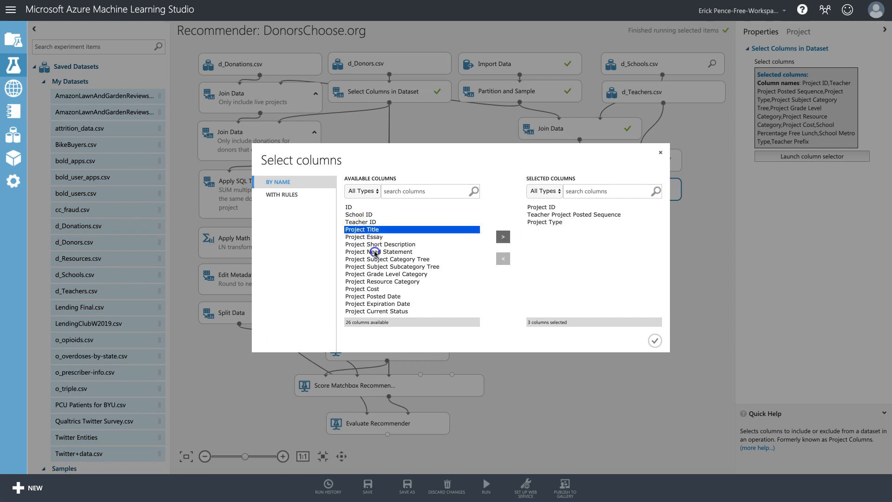
{"action": "left_click", "coordinate": [375, 252], "text": "shift"}
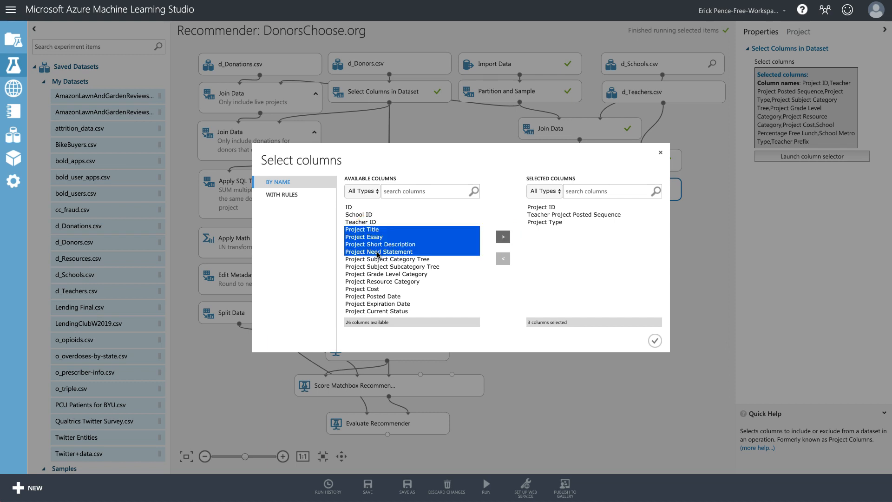
{"action": "left_click", "coordinate": [377, 253]}
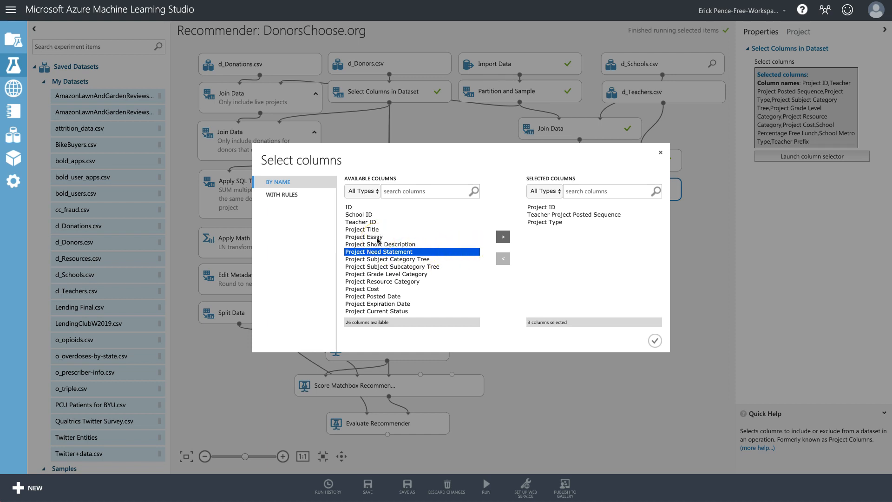
Add Project Need Statement, Subject Category Tree, Grade Level Category and Resource Category to the kept columns.
{"action": "left_click", "coordinate": [504, 237]}
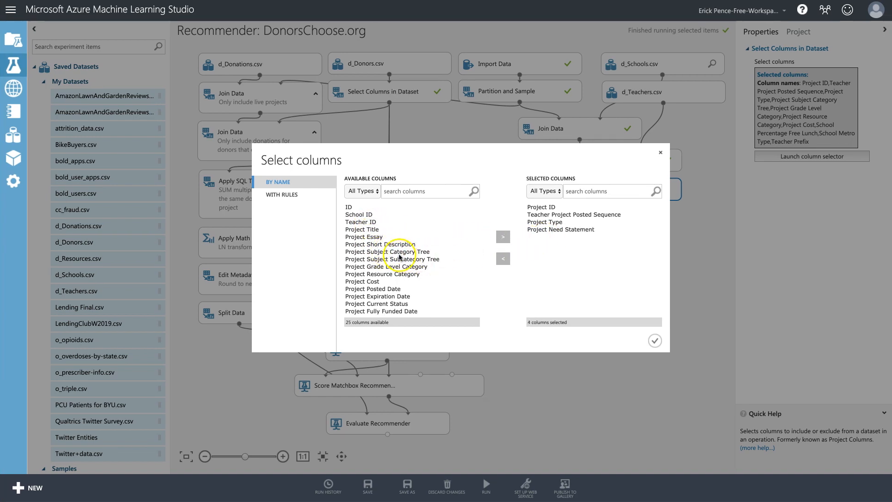
{"action": "left_click", "coordinate": [398, 253]}
{"action": "left_click", "coordinate": [403, 260]}
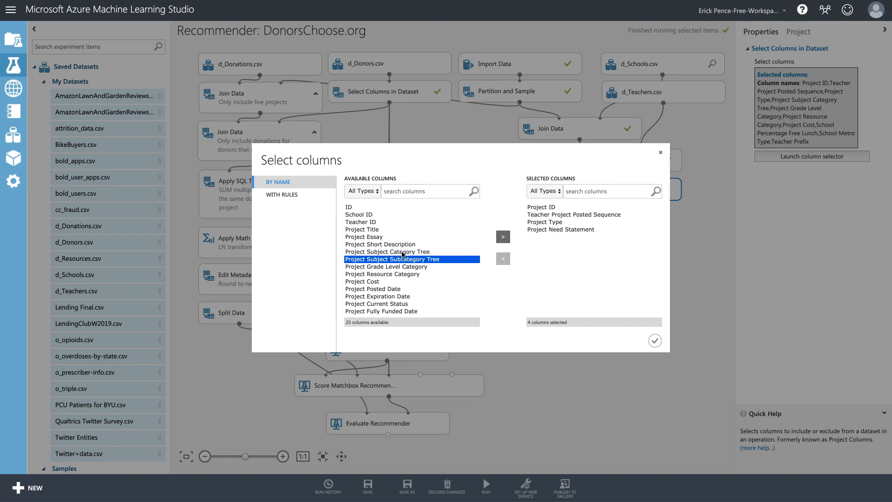
{"action": "left_click", "coordinate": [403, 253]}
{"action": "left_click", "coordinate": [403, 260]}
{"action": "left_click", "coordinate": [503, 237]}
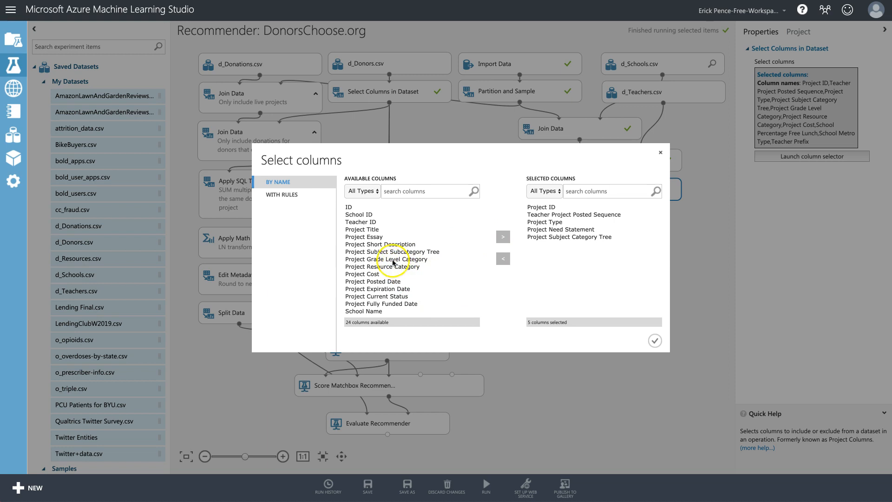
{"action": "left_click", "coordinate": [400, 259]}
{"action": "left_click", "coordinate": [503, 236]}
{"action": "left_click", "coordinate": [394, 260]}
{"action": "left_click", "coordinate": [503, 236]}
Add Project Cost, School Metro Type and School Percentage Free Lunch, and confirm the ten columns.
{"action": "left_click", "coordinate": [369, 260]}
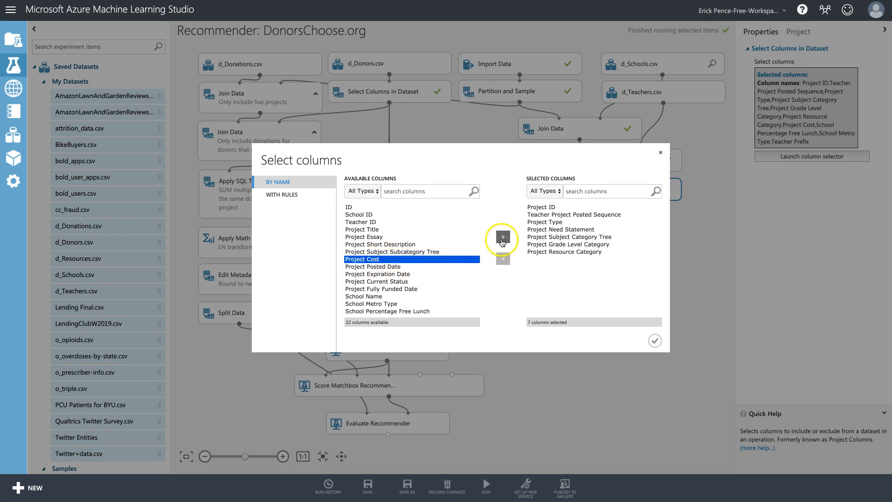
{"action": "left_click", "coordinate": [503, 238]}
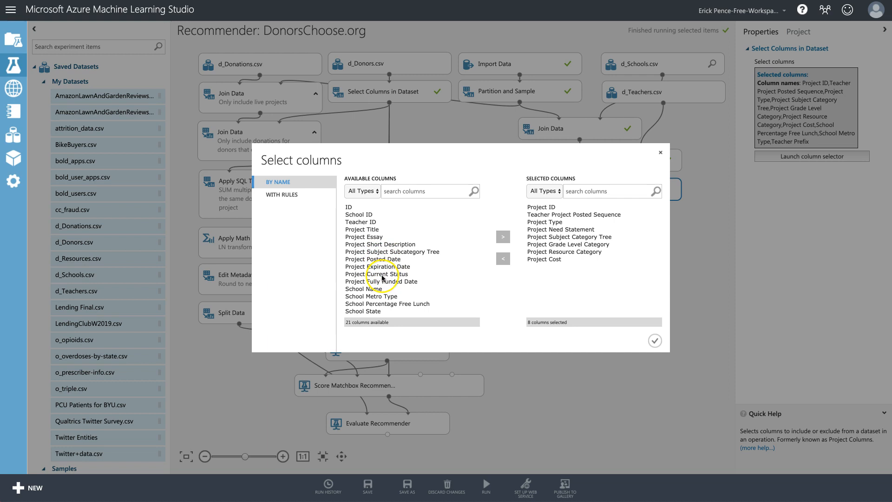
{"action": "scroll", "coordinate": [383, 278], "scroll_direction": "down", "scroll_amount": 2}
{"action": "scroll", "coordinate": [380, 280], "scroll_direction": "down", "scroll_amount": 1}
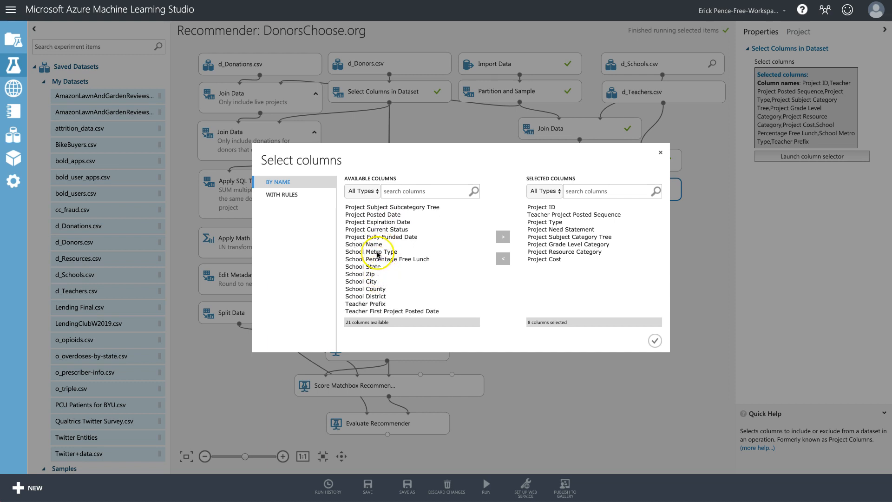
{"action": "left_click", "coordinate": [374, 251]}
{"action": "left_click", "coordinate": [503, 237]}
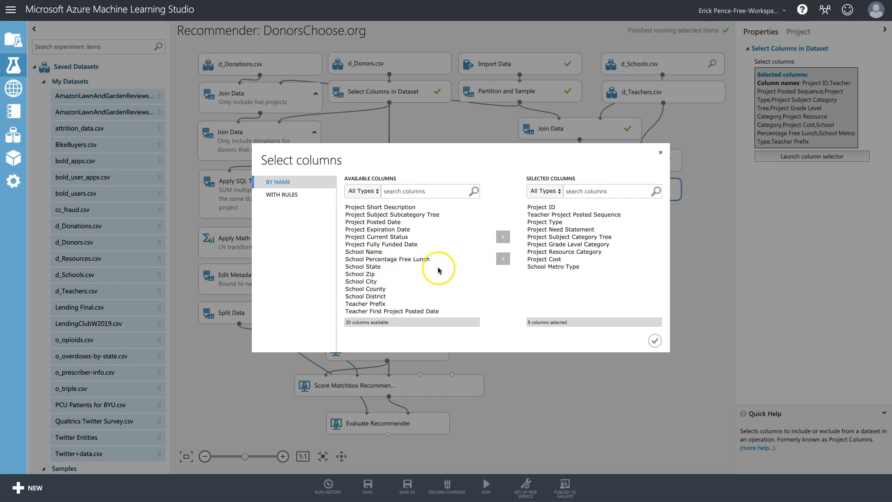
{"action": "left_click", "coordinate": [409, 259]}
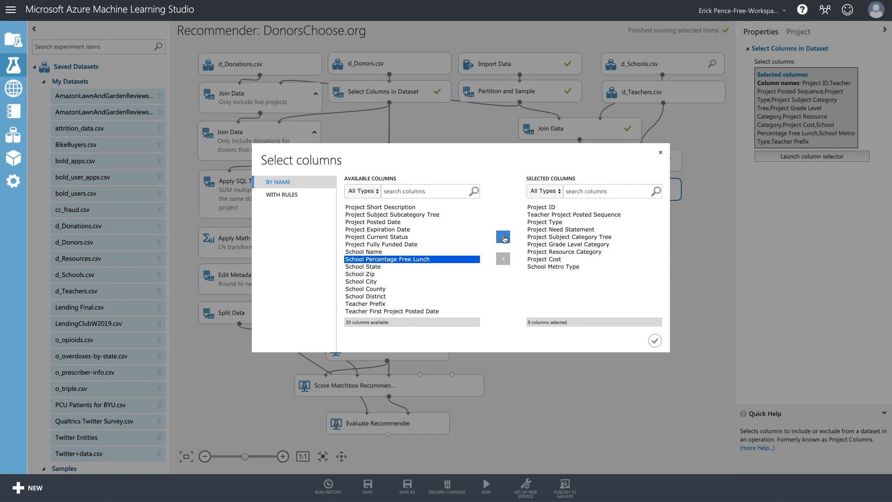
{"action": "left_click", "coordinate": [504, 238]}
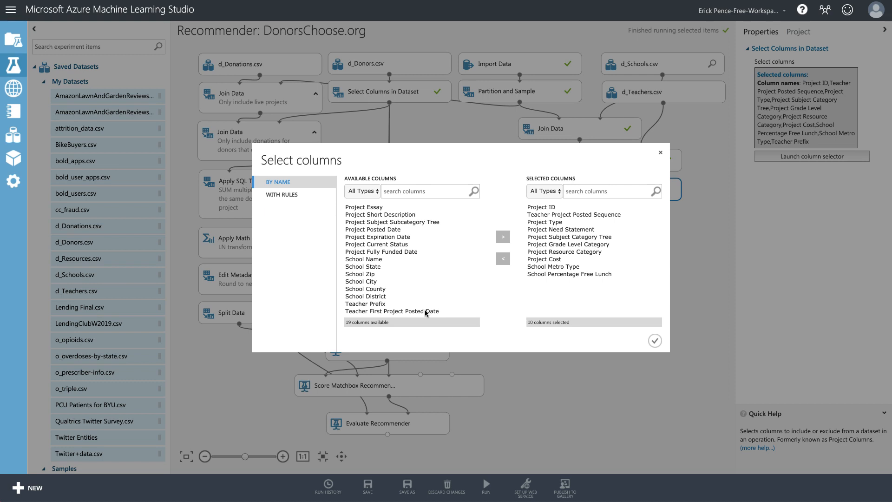
{"action": "left_click", "coordinate": [656, 341]}
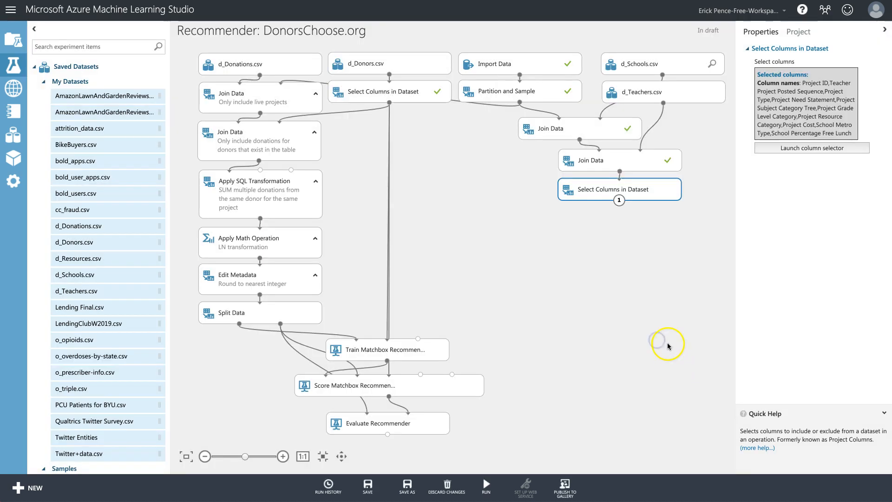
Search 'prepro' and place Preprocess Text below the Select Columns in Dataset module.
{"action": "left_click", "coordinate": [90, 48]}
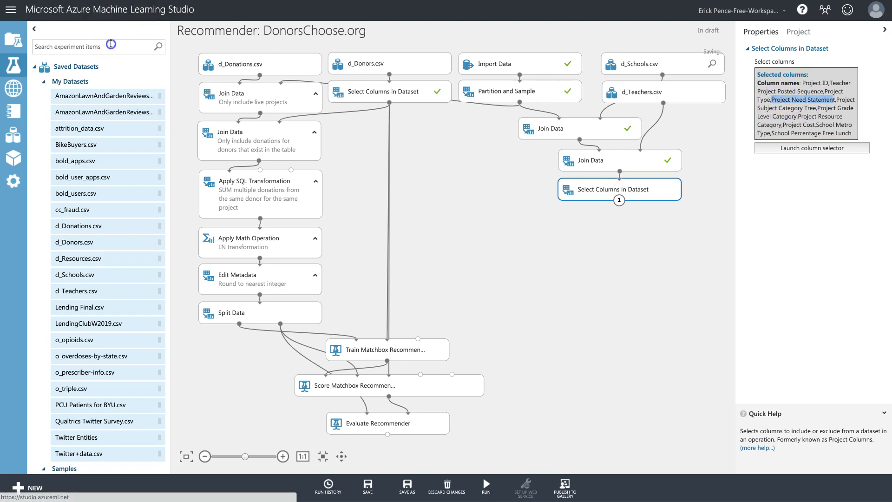
{"action": "left_click", "coordinate": [110, 44]}
{"action": "key", "text": "BackSpace"}
{"action": "type", "text": "e"}
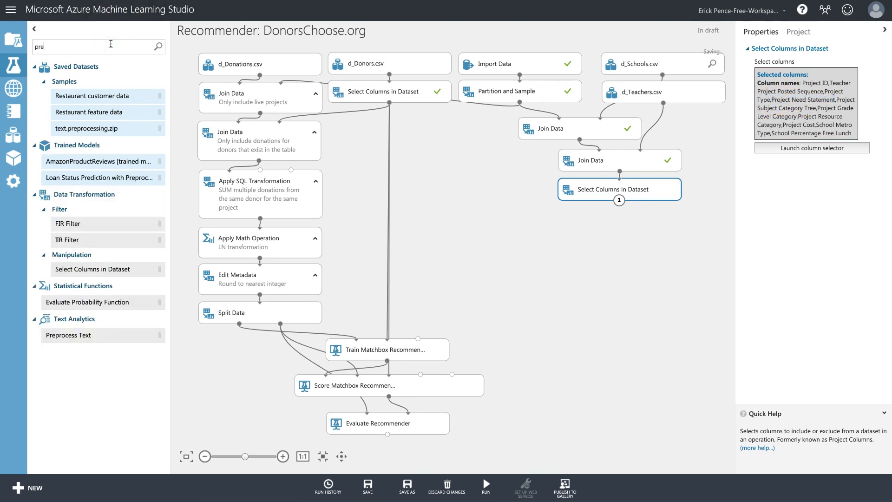
{"action": "type", "text": "pro"}
{"action": "mouse_move", "coordinate": [153, 174]}
{"action": "left_mouse_down"}
{"action": "mouse_move", "coordinate": [620, 221]}
{"action": "mouse_move", "coordinate": [597, 210]}
{"action": "left_mouse_up"}
Set Preprocess Text's text column to Project Need Statement by column-name rule.
{"action": "left_click", "coordinate": [808, 151]}
{"action": "left_click", "coordinate": [440, 191]}
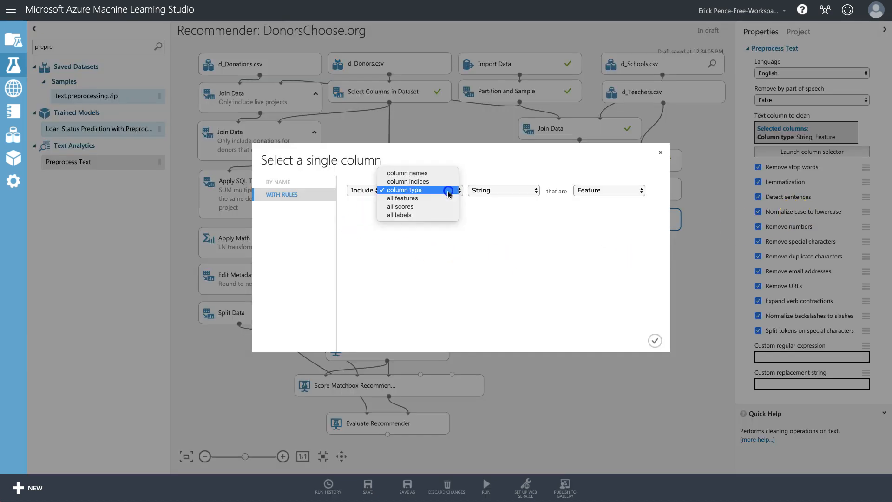
{"action": "left_click", "coordinate": [441, 175]}
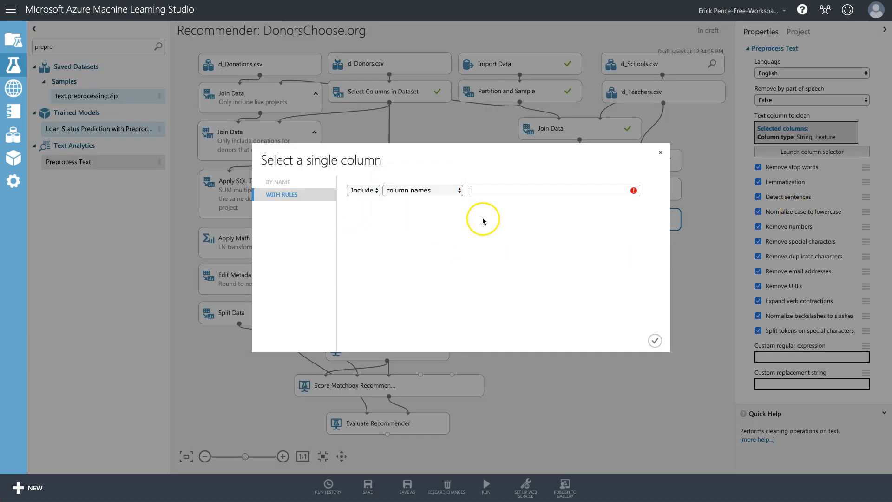
{"action": "left_click", "coordinate": [502, 191]}
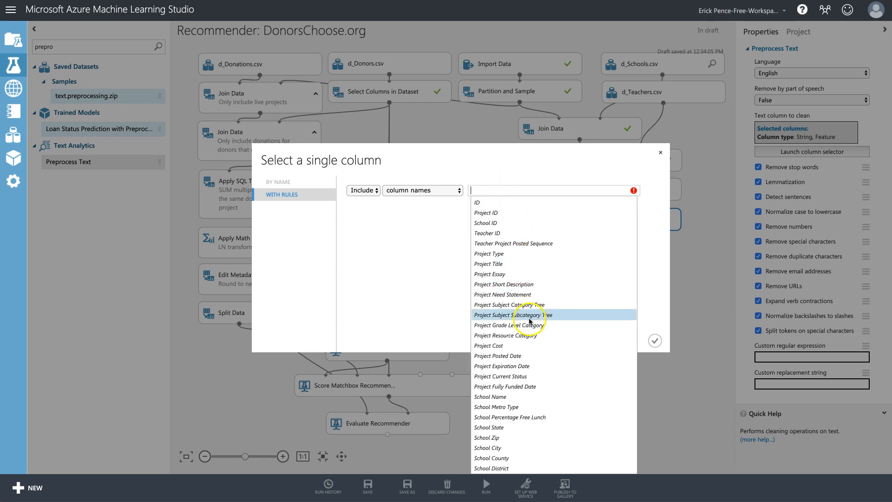
{"action": "left_click", "coordinate": [521, 295]}
{"action": "left_click", "coordinate": [404, 262]}
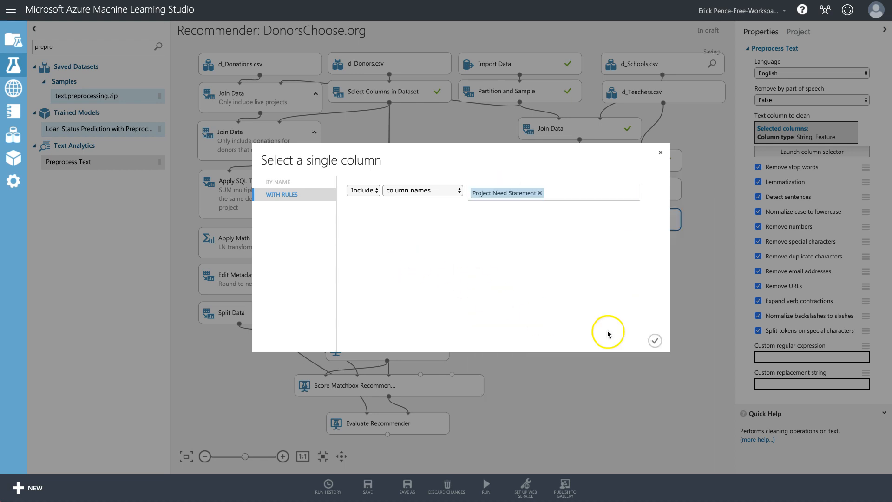
{"action": "left_click", "coordinate": [654, 339]}
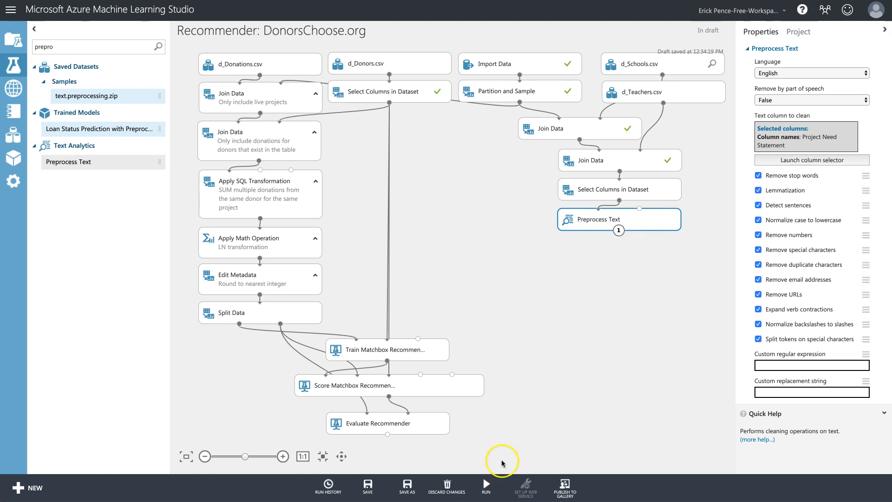
Run only the selected modules and check the Preprocess Text module.
{"action": "left_click", "coordinate": [487, 488]}
{"action": "left_click", "coordinate": [486, 465]}
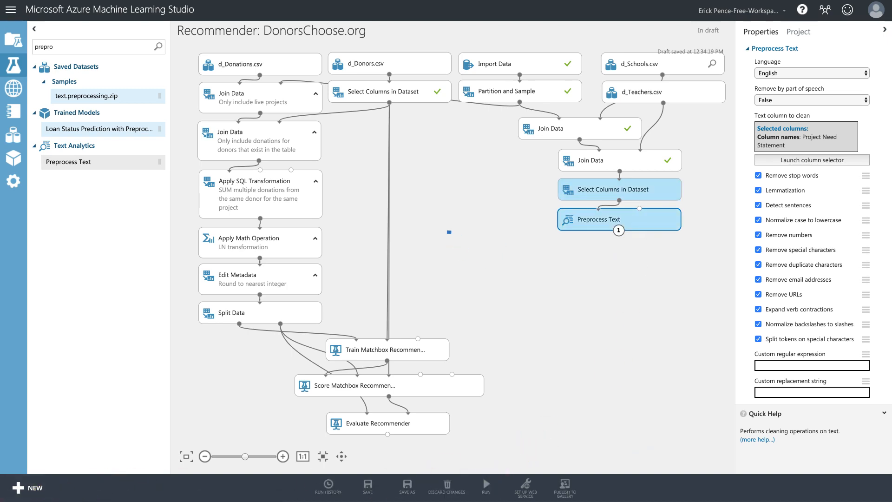
{"action": "left_click", "coordinate": [597, 236]}
{"action": "right_click", "coordinate": [620, 223]}
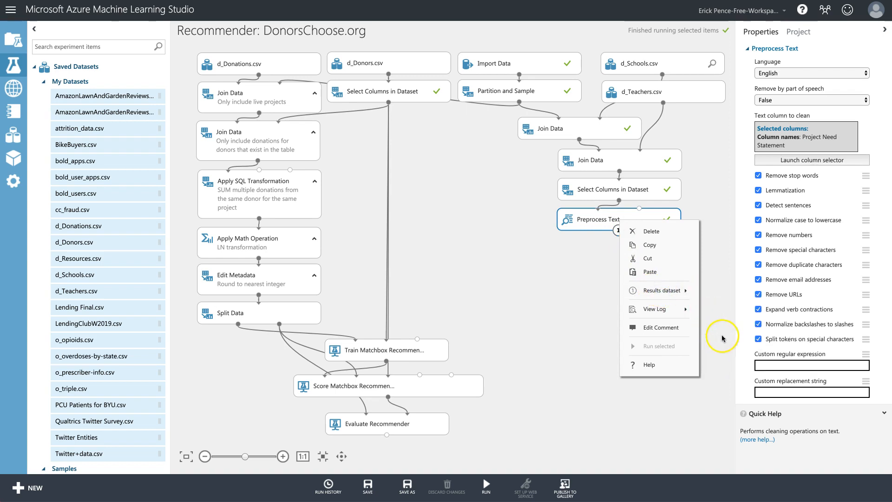
{"action": "mouse_move", "coordinate": [683, 290]}
{"action": "left_click", "coordinate": [733, 345]}
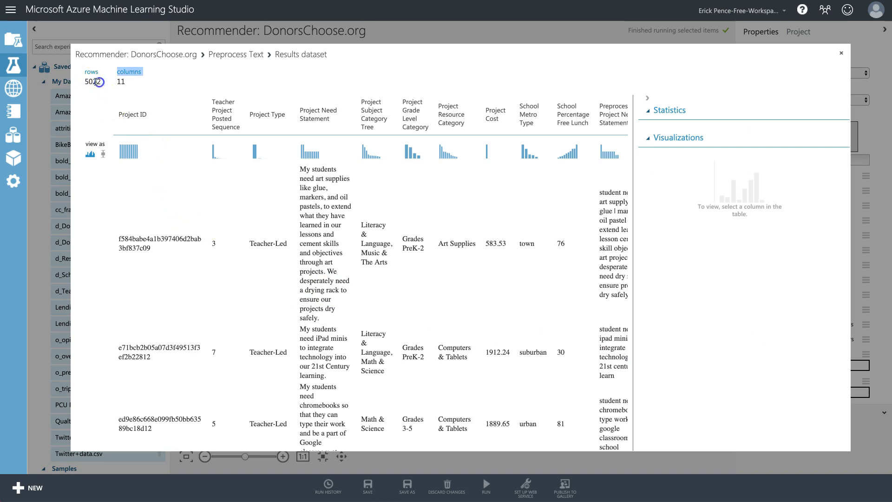
{"action": "scroll", "coordinate": [408, 194], "scroll_direction": "right", "scroll_amount": 1}
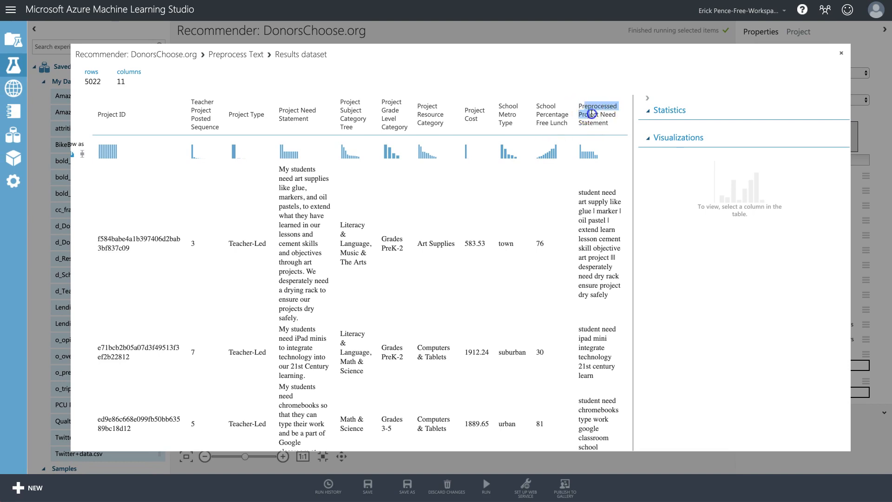
{"action": "left_click", "coordinate": [592, 114]}
{"action": "left_click_drag", "start_coordinate": [588, 192], "coordinate": [608, 296]}
{"action": "left_click", "coordinate": [300, 181]}
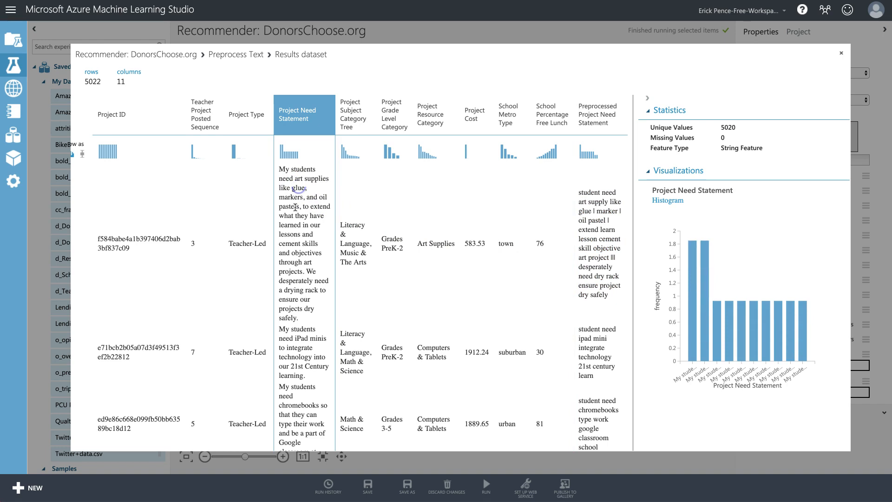
{"action": "left_click", "coordinate": [599, 200]}
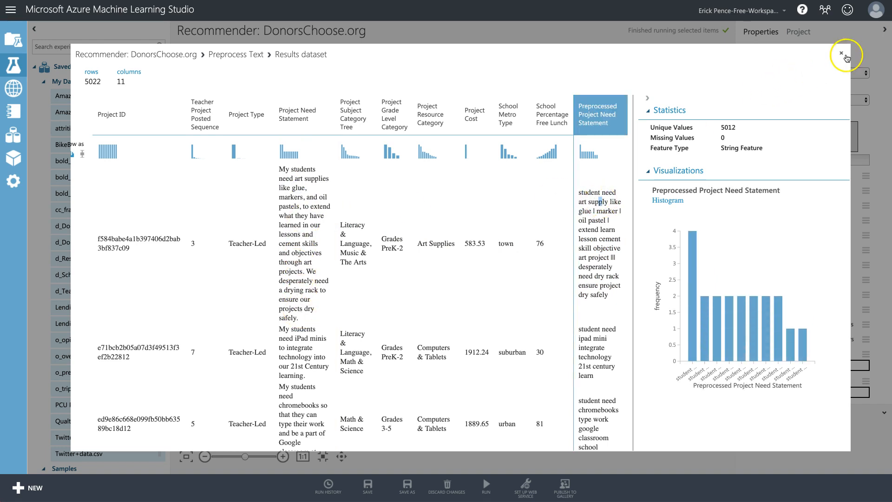
{"action": "left_click", "coordinate": [841, 55]}
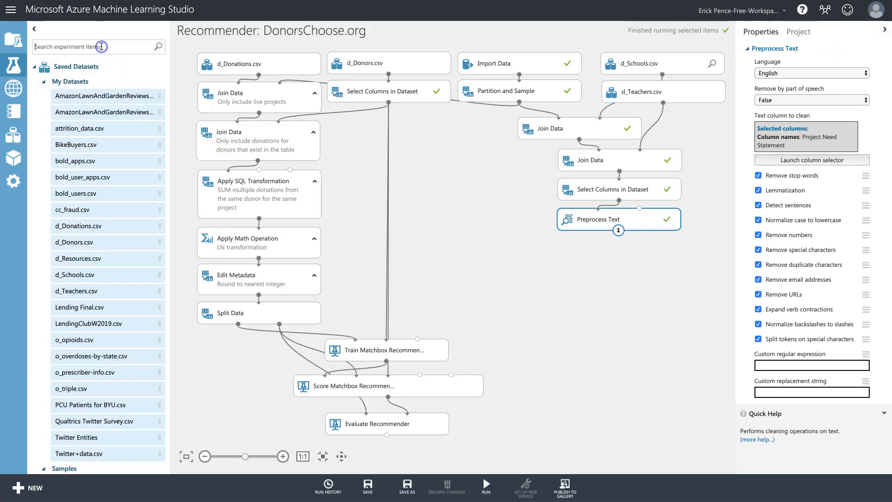
Add Latent Dirichlet Allocation below Preprocess Text and edit its topic count and N-grams.
{"action": "left_click_drag", "start_coordinate": [89, 100], "coordinate": [630, 252]}
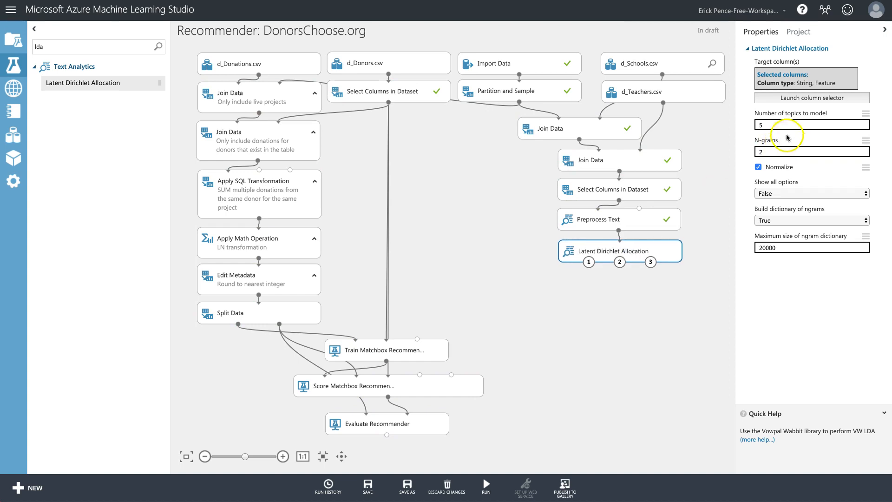
{"action": "left_click", "coordinate": [782, 125]}
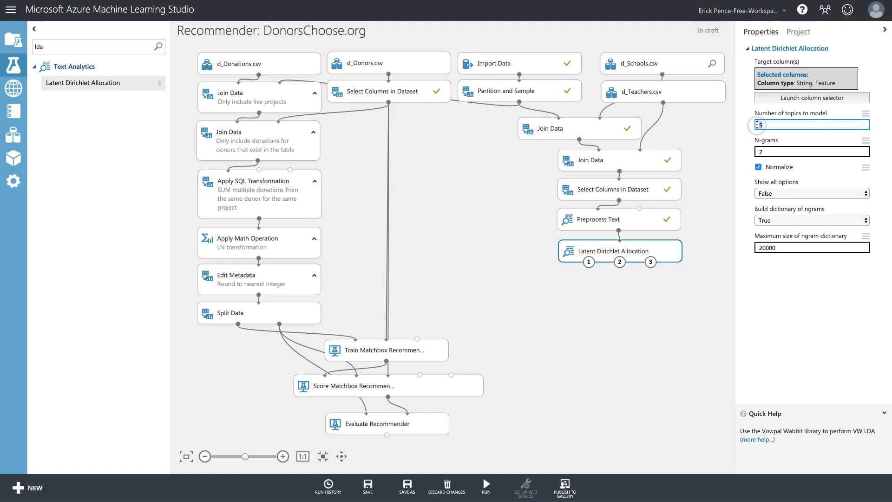
{"action": "left_click", "coordinate": [793, 155]}
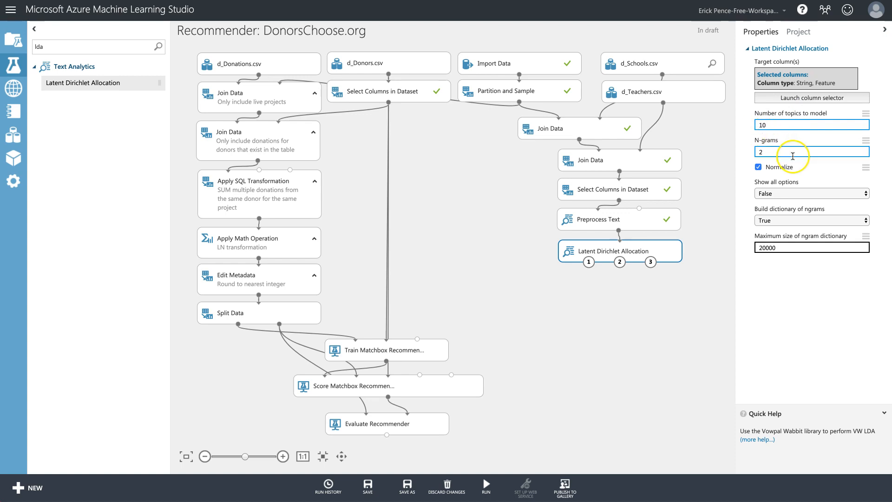
{"action": "left_click_drag", "start_coordinate": [790, 154], "coordinate": [751, 153]}
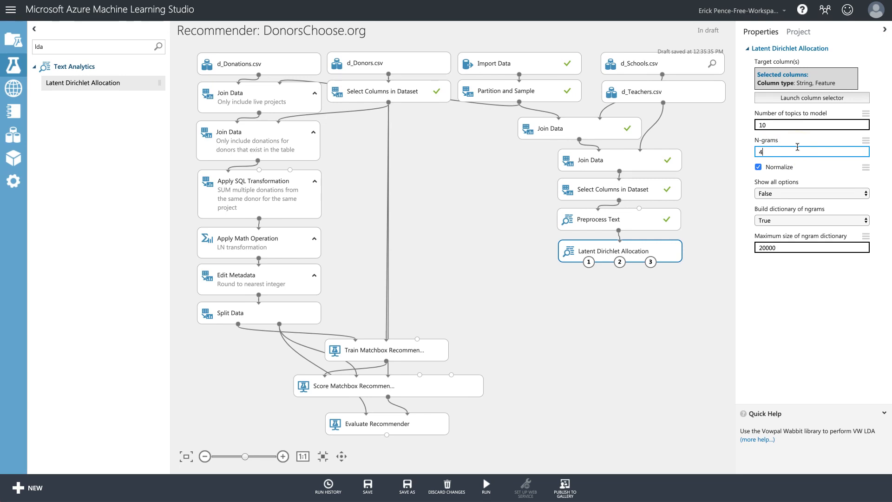
Remove the seven original columns so LDA targets only Preprocessed Project Need Statement.
{"action": "left_click", "coordinate": [775, 96]}
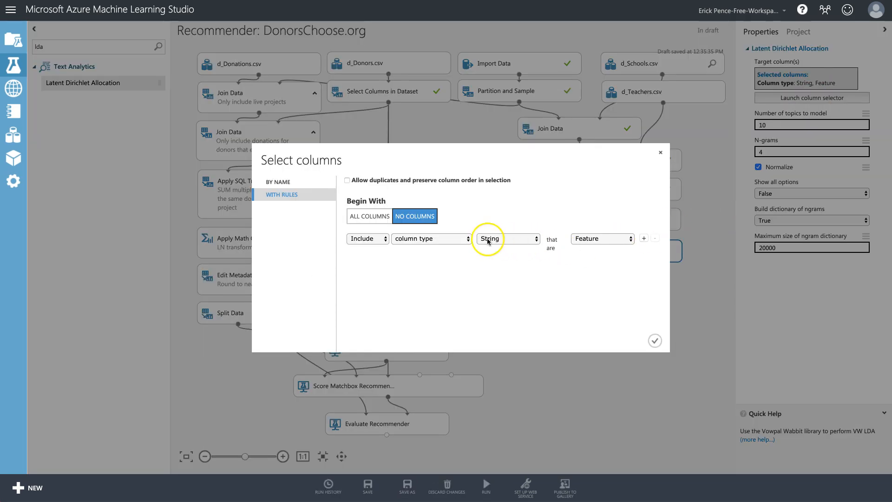
{"action": "left_click", "coordinate": [275, 181]}
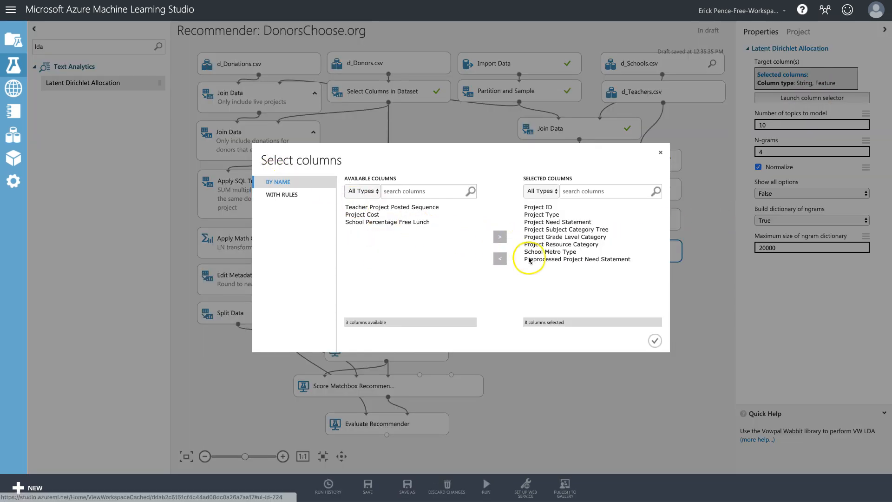
{"action": "left_click", "coordinate": [549, 252]}
{"action": "left_click", "coordinate": [538, 208], "text": "shift"}
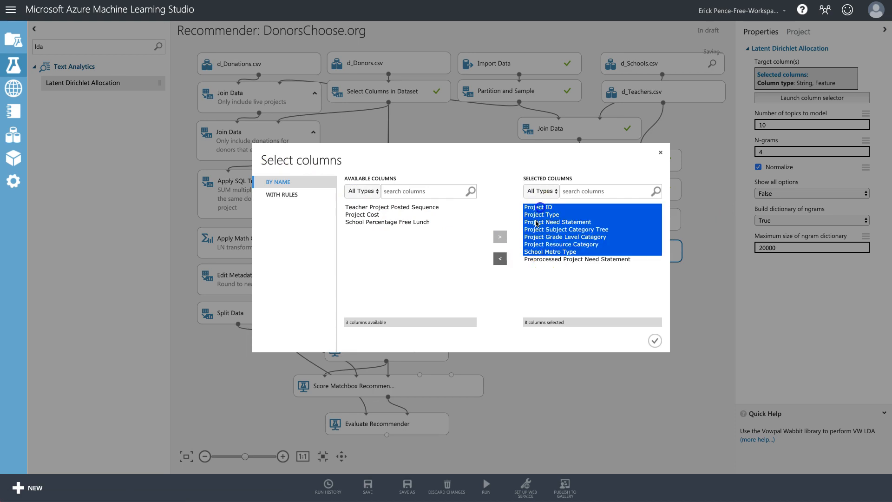
{"action": "left_click", "coordinate": [500, 258]}
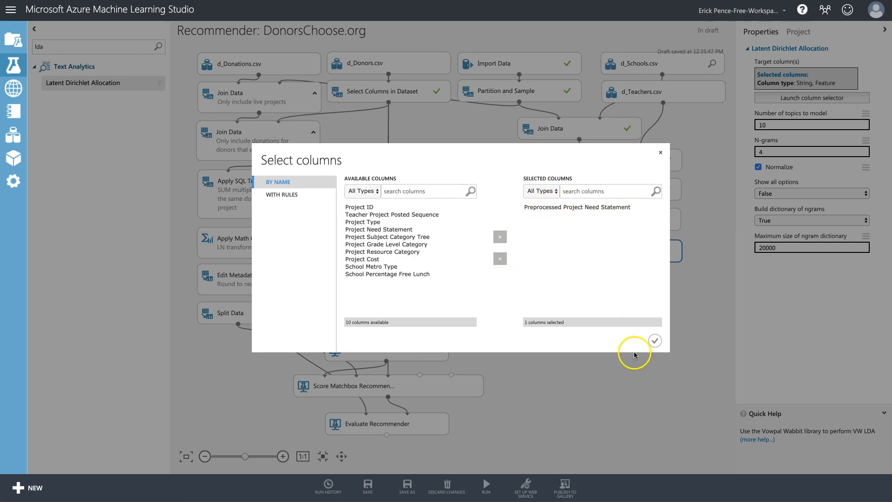
{"action": "left_click", "coordinate": [655, 341]}
{"action": "left_click_drag", "start_coordinate": [630, 251], "coordinate": [627, 249]}
{"action": "left_click", "coordinate": [638, 188]}
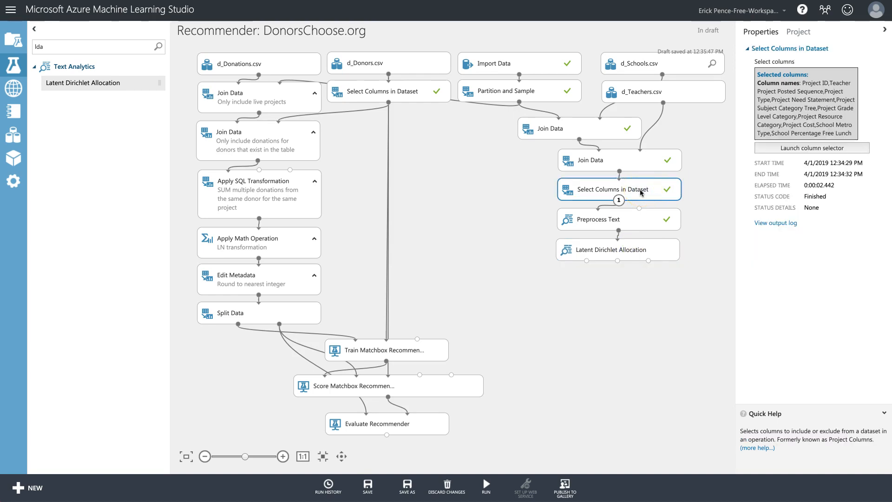
Duplicate the Select Columns in Dataset module below Latent Dirichlet Allocation and connect LDA's output to it.
{"action": "right_click", "coordinate": [645, 191]}
{"action": "right_click", "coordinate": [598, 282]}
{"action": "left_click", "coordinate": [623, 332]}
{"action": "left_click_drag", "start_coordinate": [671, 208], "coordinate": [673, 279]}
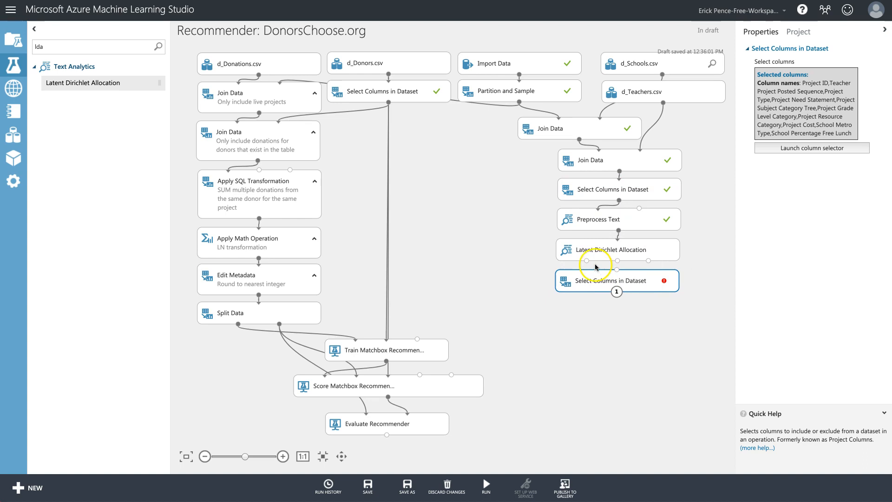
{"action": "left_click_drag", "start_coordinate": [587, 262], "coordinate": [617, 274]}
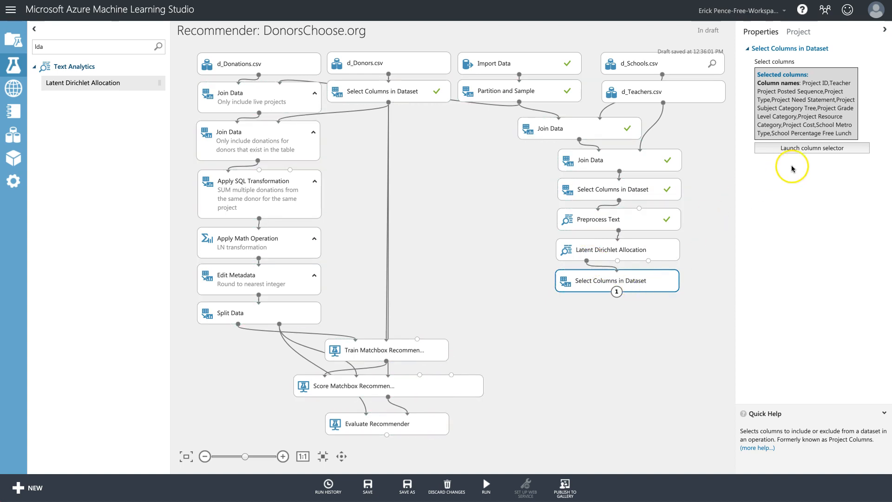
Set the copy to keep all columns except Preprocessed Project Need Statement and Project Need Statement.
{"action": "left_click", "coordinate": [799, 148]}
{"action": "left_click", "coordinate": [544, 242]}
{"action": "key", "text": "BackSpace"}
{"action": "key", "text": "BackSpace"}
{"action": "key", "text": "BackSpace"}
{"action": "key", "text": "BackSpace"}
{"action": "key", "text": "BackSpace"}
{"action": "key", "text": "BackSpace"}
{"action": "key", "text": "BackSpace"}
{"action": "key", "text": "BackSpace"}
{"action": "key", "text": "BackSpace"}
{"action": "key", "text": "BackSpace"}
{"action": "key", "text": "BackSpace"}
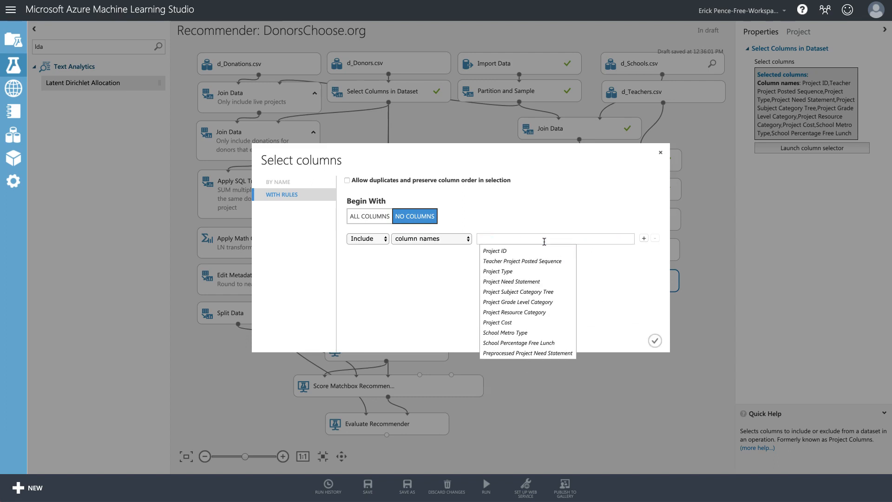
{"action": "left_click", "coordinate": [622, 299]}
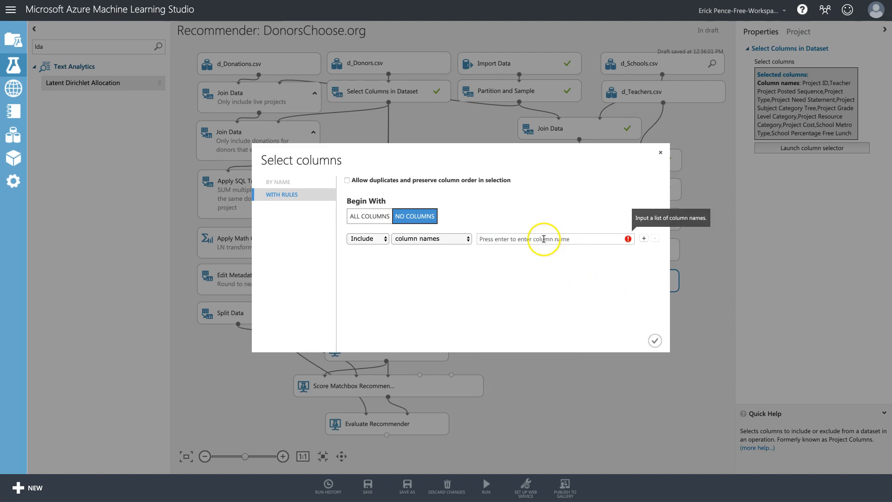
{"action": "left_click", "coordinate": [377, 219]}
{"action": "left_click", "coordinate": [369, 238]}
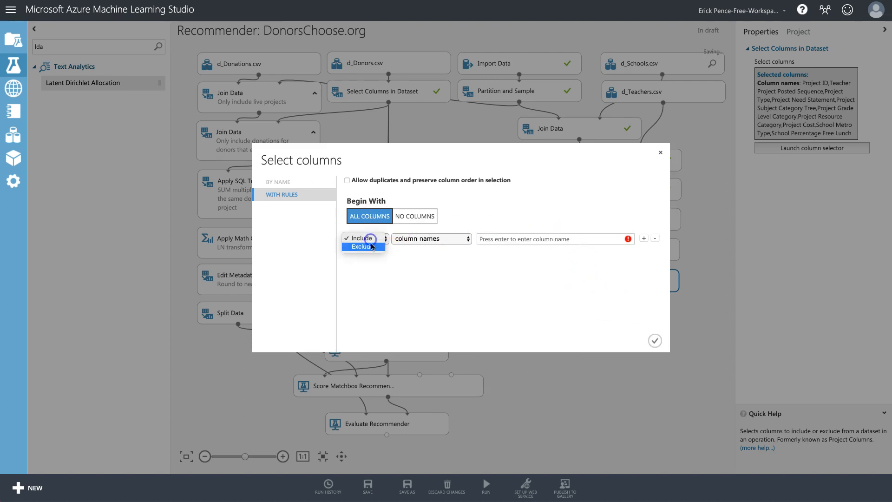
{"action": "key", "text": "Return"}
{"action": "left_click", "coordinate": [542, 240]}
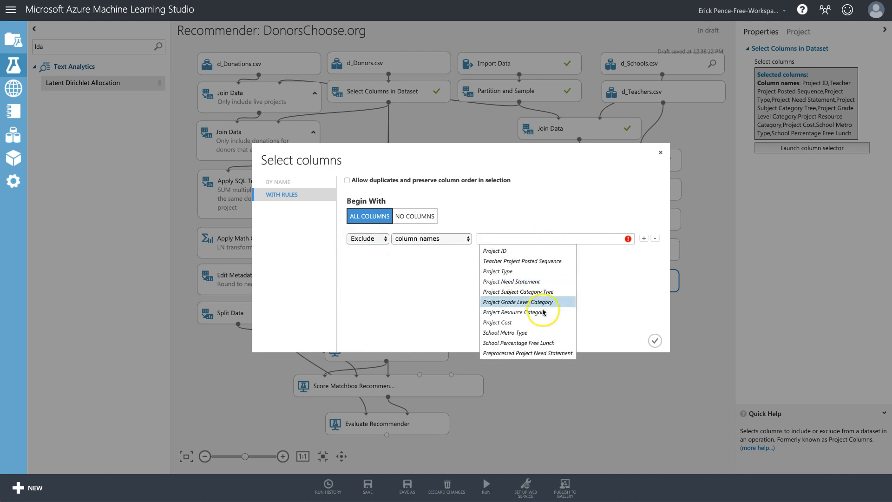
{"action": "left_click", "coordinate": [519, 354]}
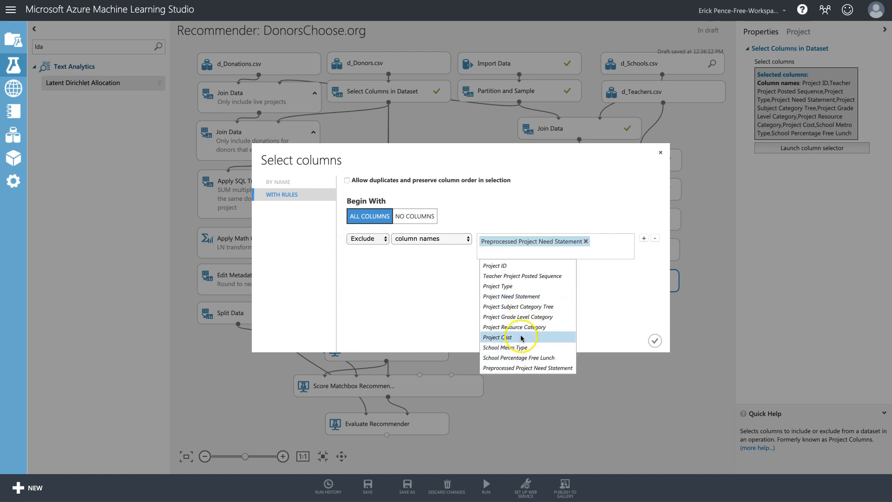
{"action": "left_click", "coordinate": [520, 298]}
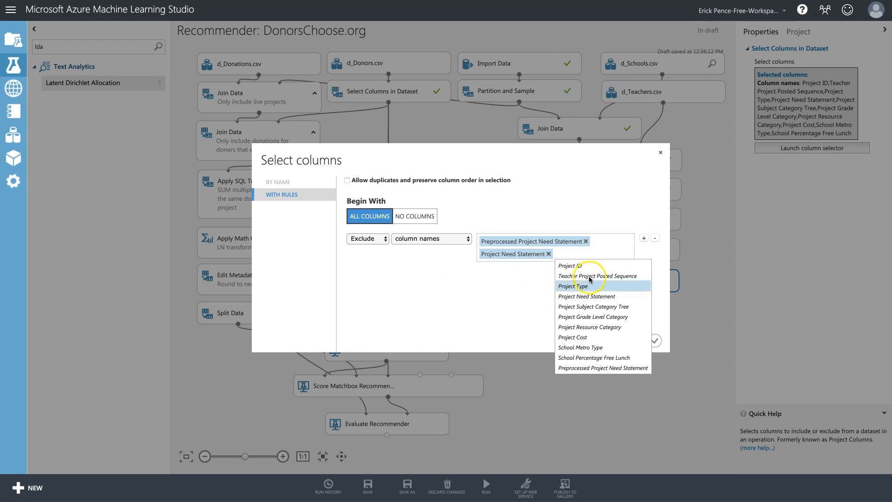
{"action": "left_click", "coordinate": [522, 319]}
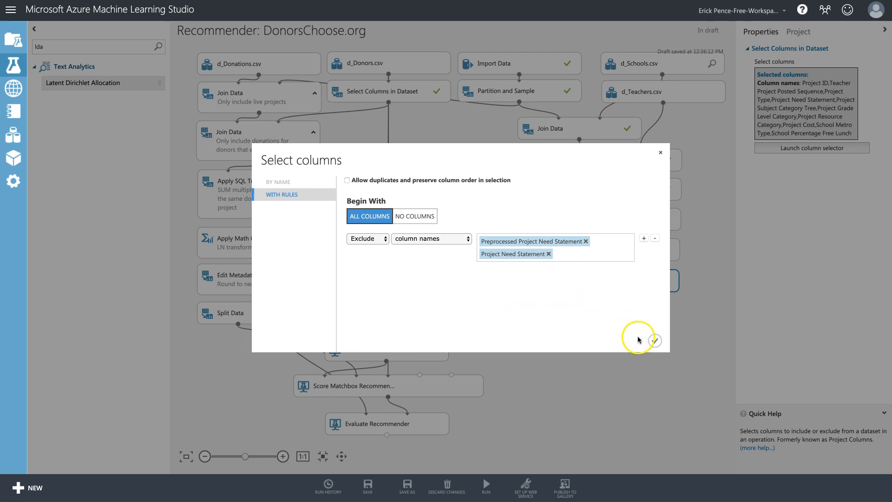
{"action": "left_click", "coordinate": [656, 341]}
{"action": "left_click", "coordinate": [629, 250]}
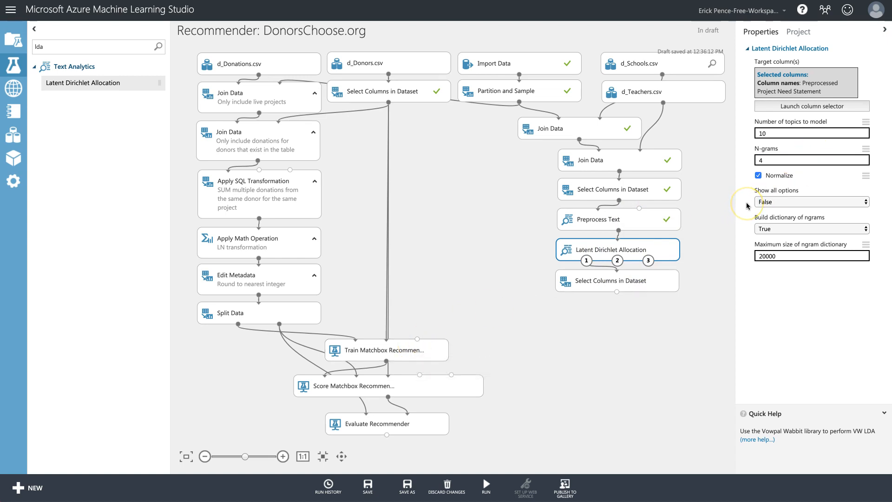
Feed the new column selection into Train and Score Matchbox Recommender, with scoring set to Rating Prediction.
{"action": "left_click", "coordinate": [644, 280]}
{"action": "left_click_drag", "start_coordinate": [617, 292], "coordinate": [418, 340]}
{"action": "left_click_drag", "start_coordinate": [617, 292], "coordinate": [420, 374]}
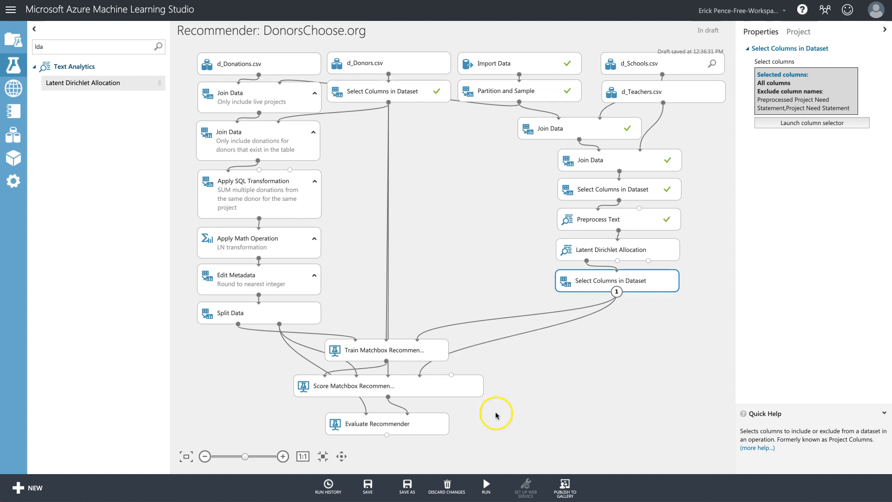
{"action": "left_click", "coordinate": [418, 424]}
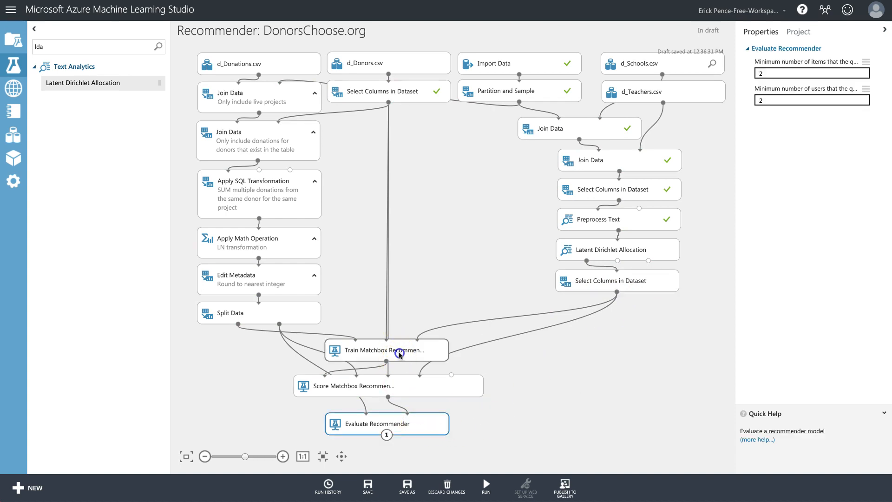
{"action": "left_click", "coordinate": [400, 354]}
{"action": "left_click", "coordinate": [439, 383]}
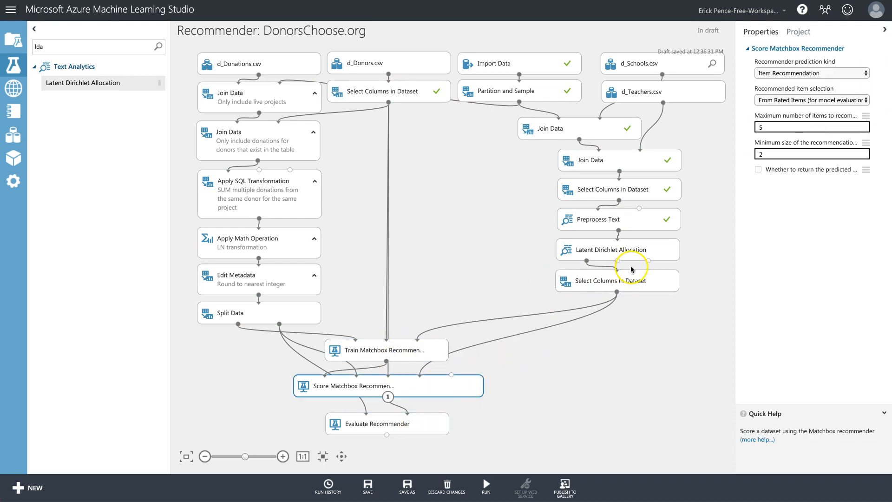
{"action": "left_click", "coordinate": [863, 73]}
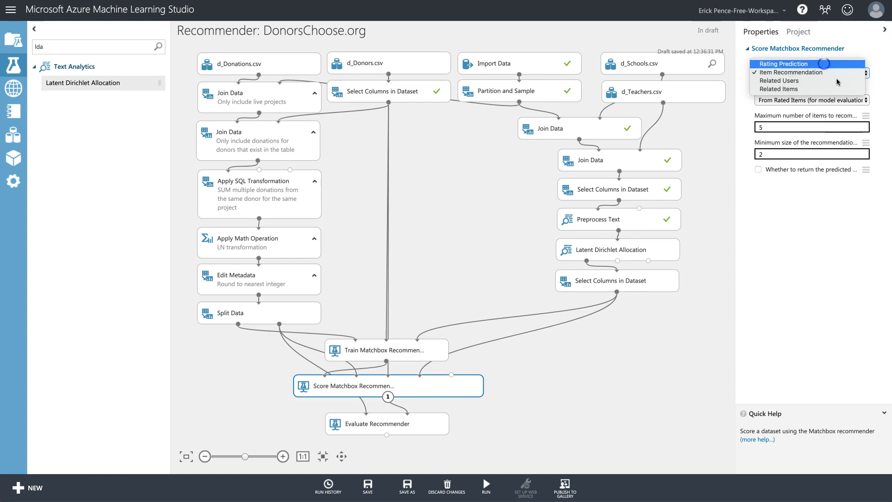
{"action": "left_click", "coordinate": [824, 64]}
Run the selected pipeline up to Evaluate Recommender.
{"action": "left_click", "coordinate": [418, 425]}
{"action": "left_click", "coordinate": [486, 486]}
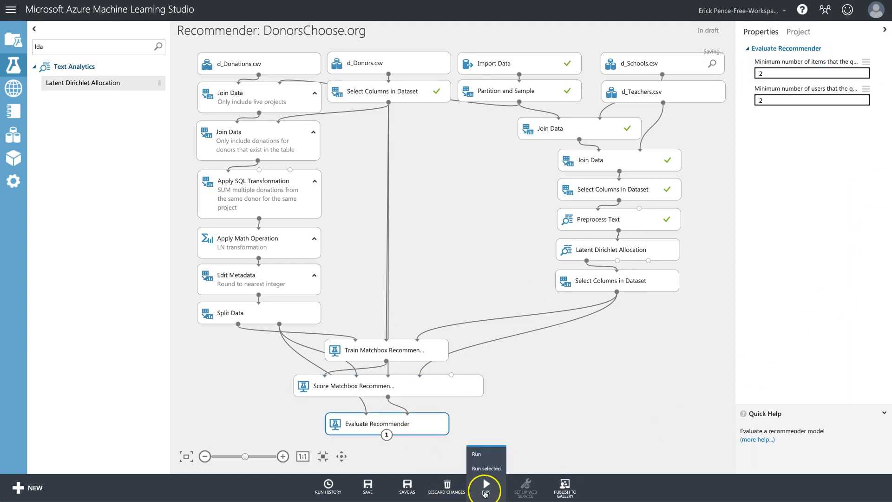
{"action": "left_click", "coordinate": [488, 470]}
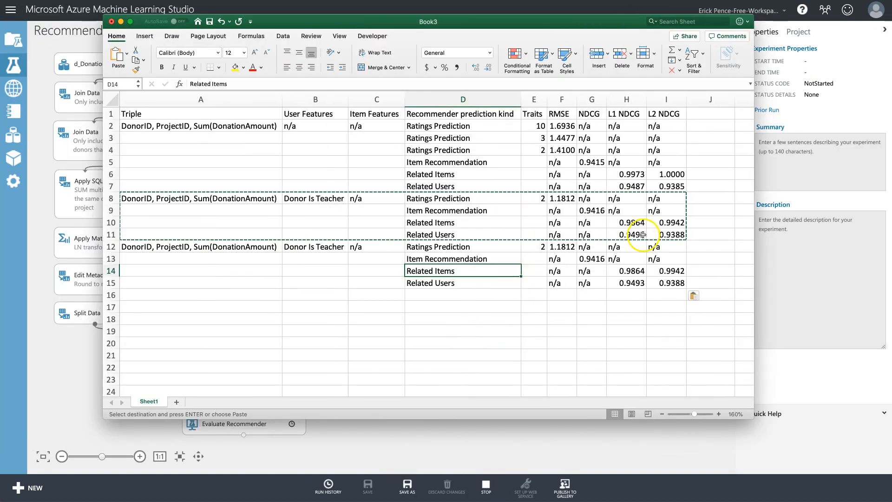
Enter List1 in cell C12 of the results sheet.
{"action": "left_click", "coordinate": [357, 256]}
{"action": "left_click", "coordinate": [324, 248]}
{"action": "left_click", "coordinate": [368, 246]}
{"action": "type", "text": "List"}
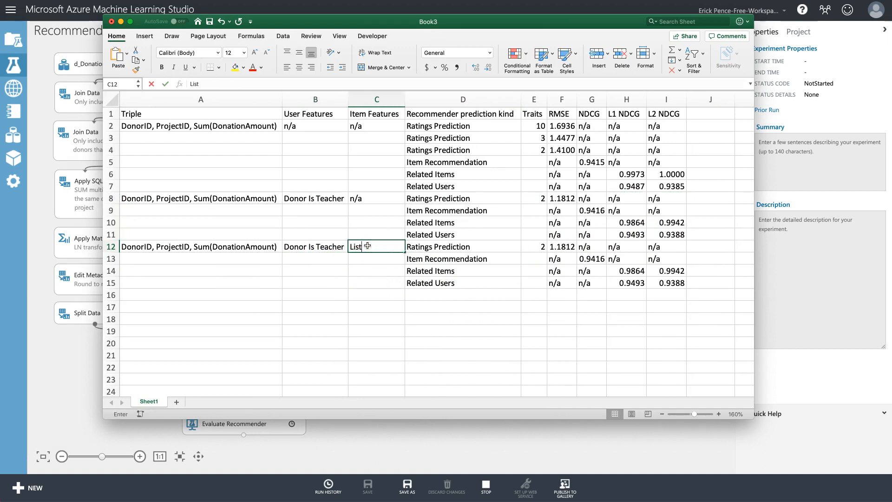
{"action": "type", "text": "1"}
{"action": "key", "text": "Return"}
Write the note 'List1: Item Features' in cell L1, then return to the experiment window.
{"action": "scroll", "coordinate": [498, 193], "scroll_direction": "right", "scroll_amount": 10}
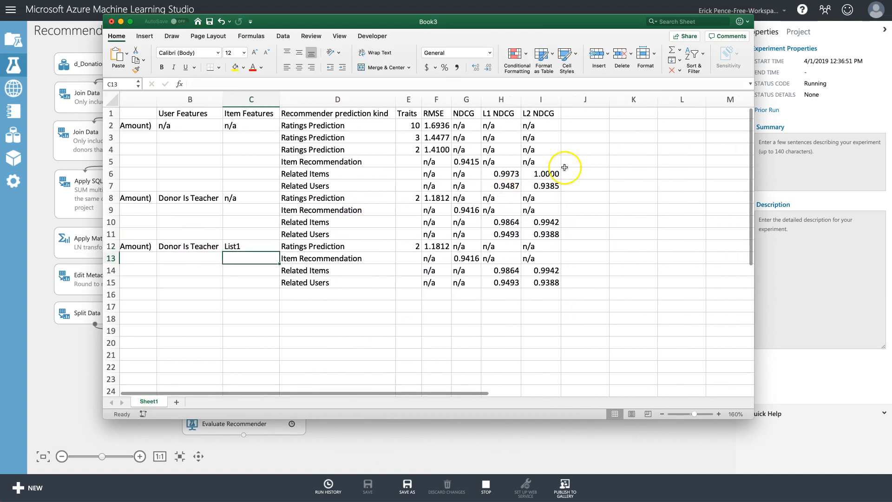
{"action": "left_click", "coordinate": [683, 114]}
{"action": "type", "text": "List1"}
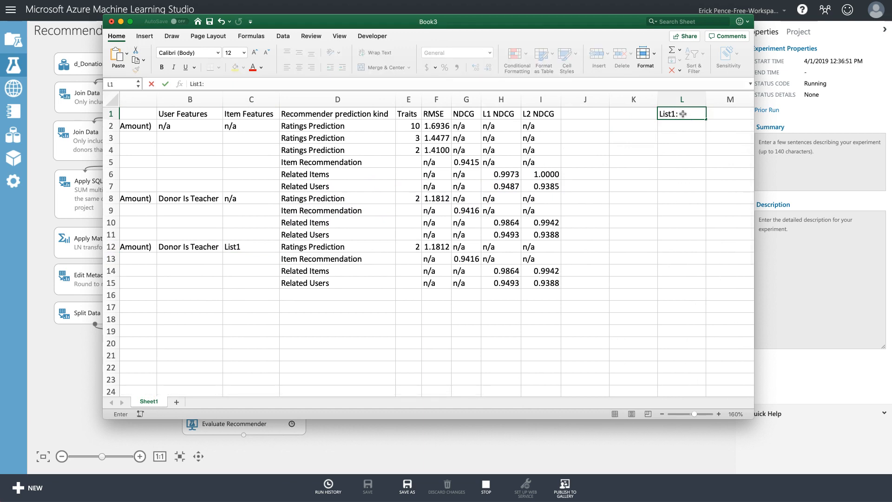
{"action": "type", "text": ": Item Features"}
{"action": "key", "text": "Return"}
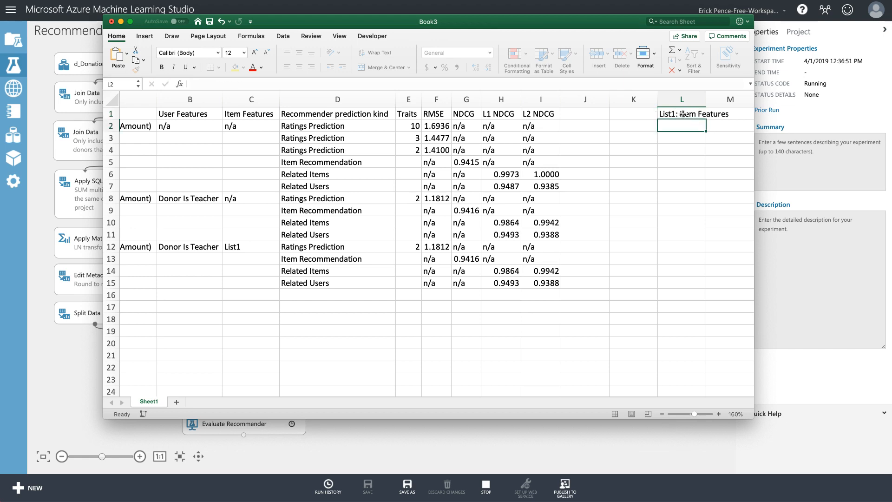
{"action": "left_click", "coordinate": [507, 448]}
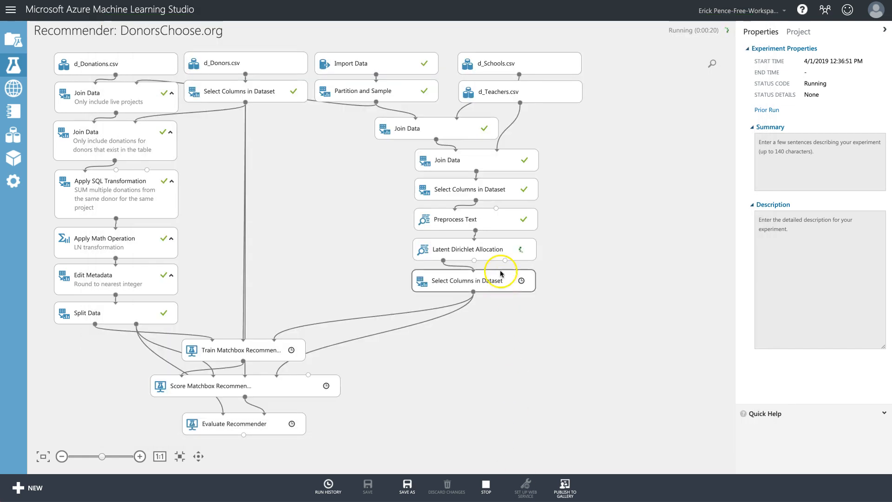
Preview the first Select Columns output (5022 rows, 10 columns) and copy its column header names.
{"action": "right_click", "coordinate": [498, 190]}
{"action": "mouse_move", "coordinate": [594, 259]}
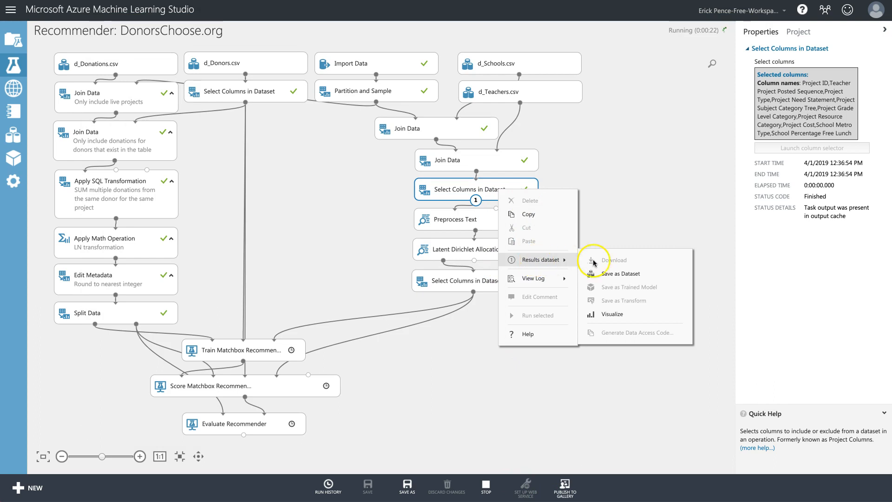
{"action": "left_click", "coordinate": [620, 313]}
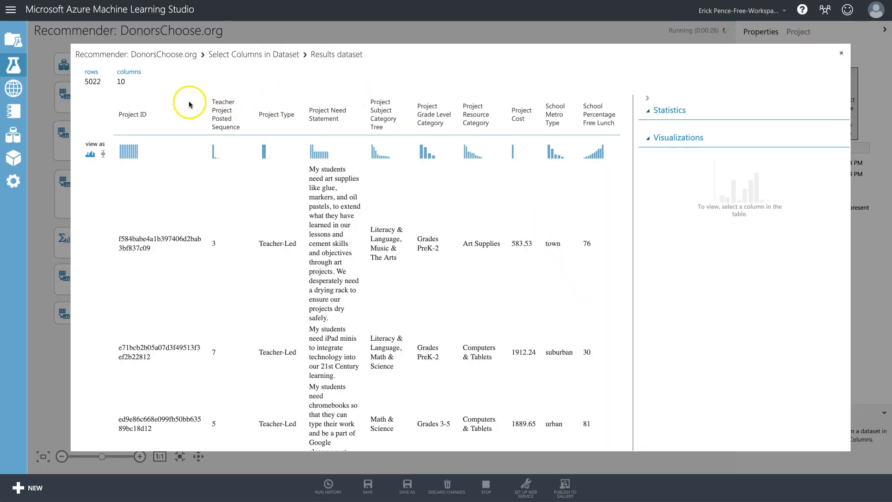
{"action": "left_click", "coordinate": [201, 103]}
{"action": "left_click_drag", "start_coordinate": [214, 100], "coordinate": [620, 119]}
{"action": "key", "text": "super+c"}
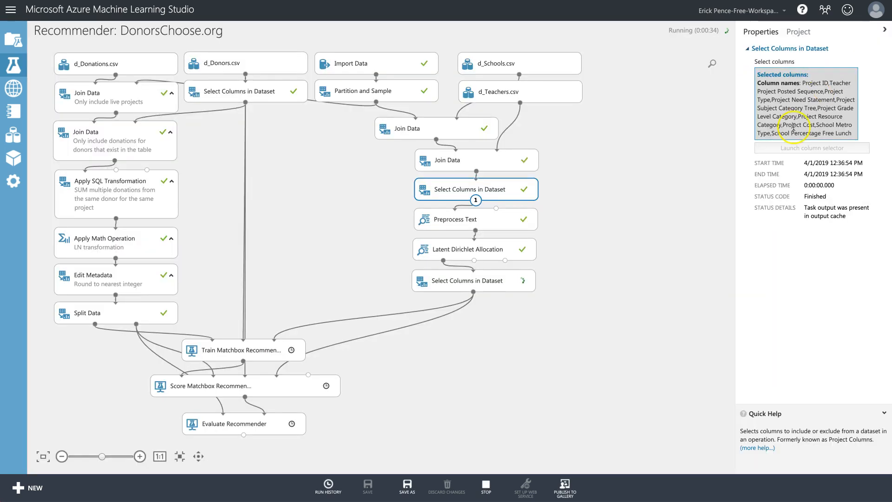
{"action": "left_click", "coordinate": [841, 53]}
{"action": "key", "text": "super+Tab"}
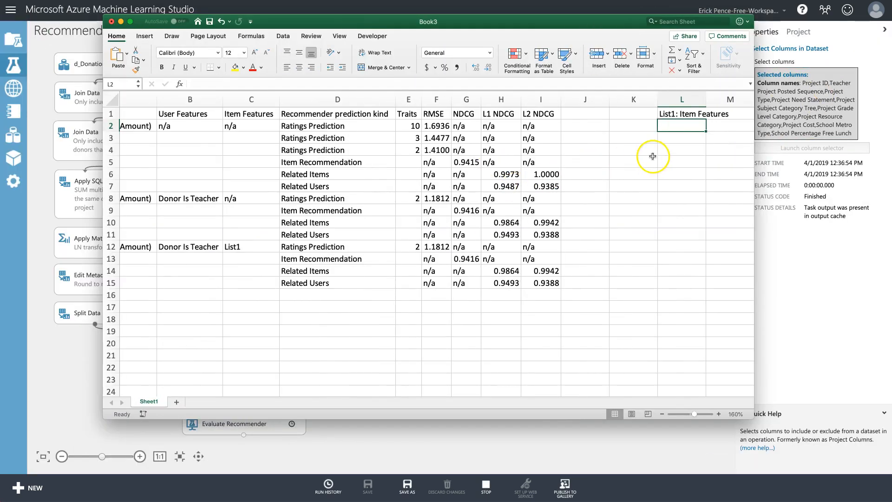
Paste the header names transposed into column L, applying L1's header formatting to them.
{"action": "key", "text": "super+v"}
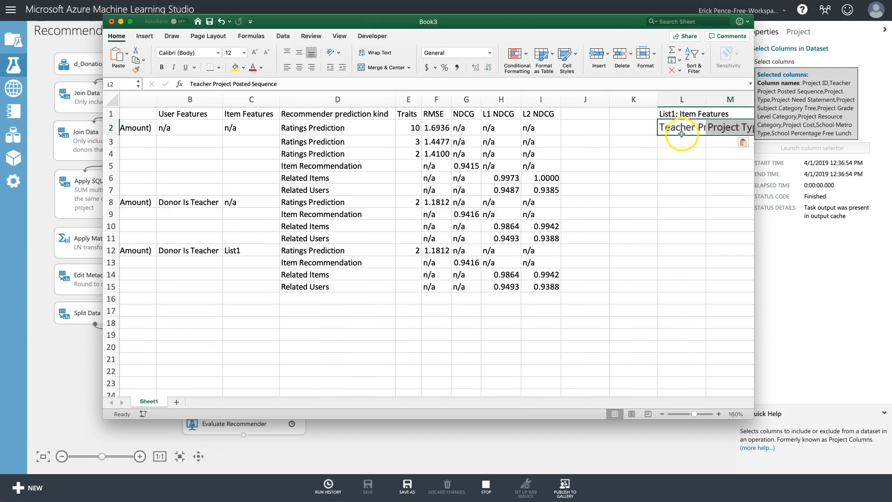
{"action": "scroll", "coordinate": [688, 140], "scroll_direction": "right", "scroll_amount": 1}
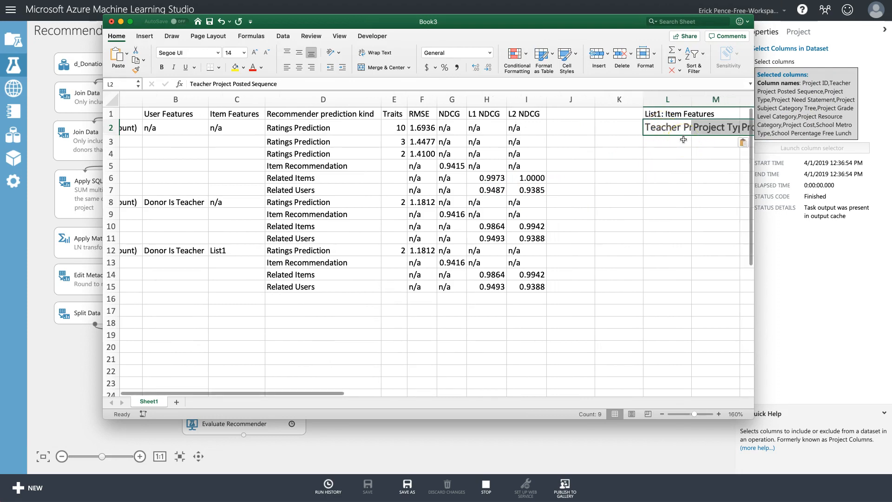
{"action": "key", "text": "super+c"}
{"action": "left_click", "coordinate": [684, 141]}
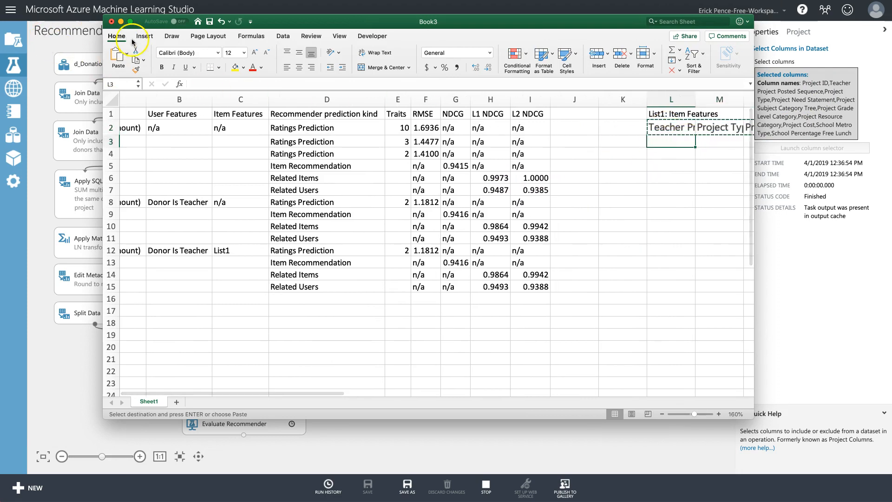
{"action": "left_click", "coordinate": [127, 54]}
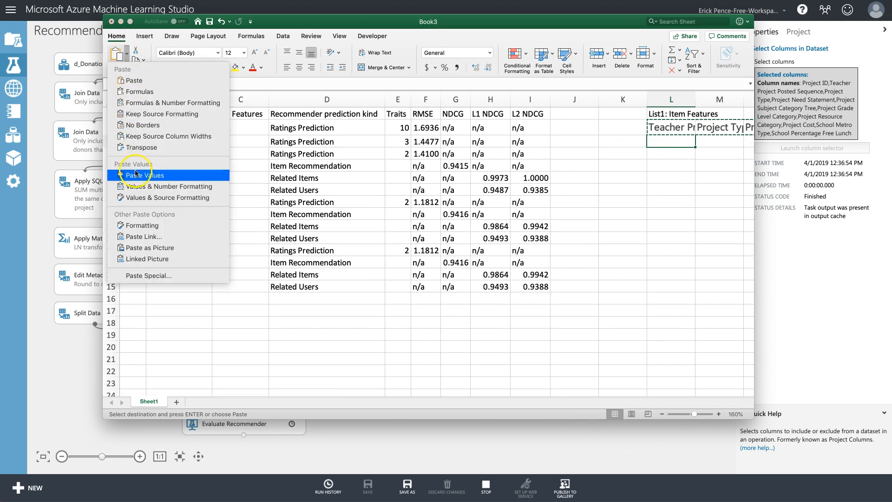
{"action": "left_click", "coordinate": [146, 147]}
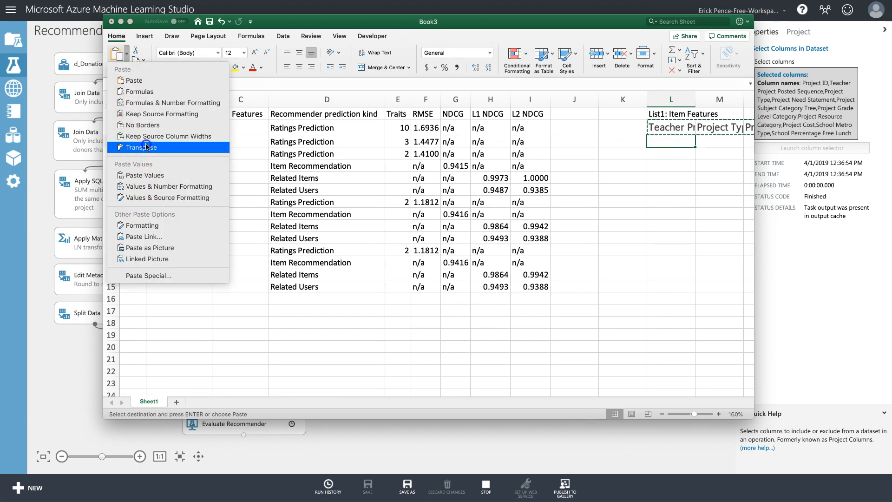
{"action": "left_click", "coordinate": [668, 113]}
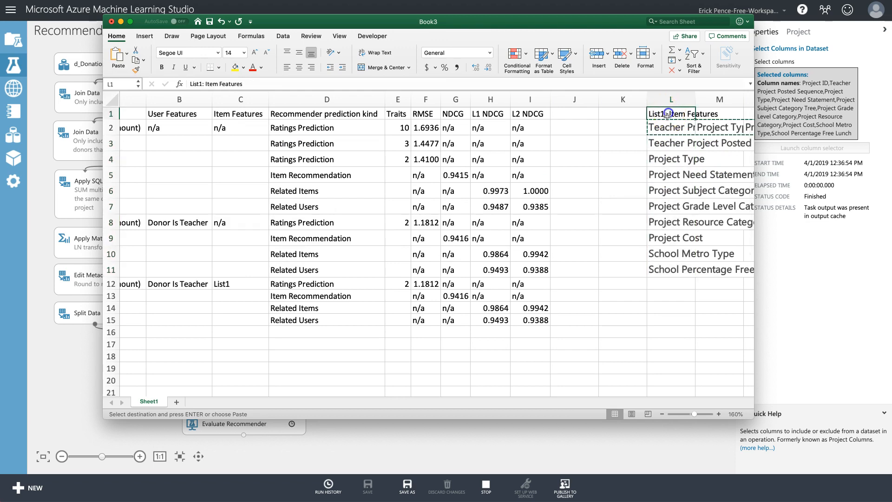
{"action": "left_click", "coordinate": [665, 128]}
{"action": "key", "text": "Delete"}
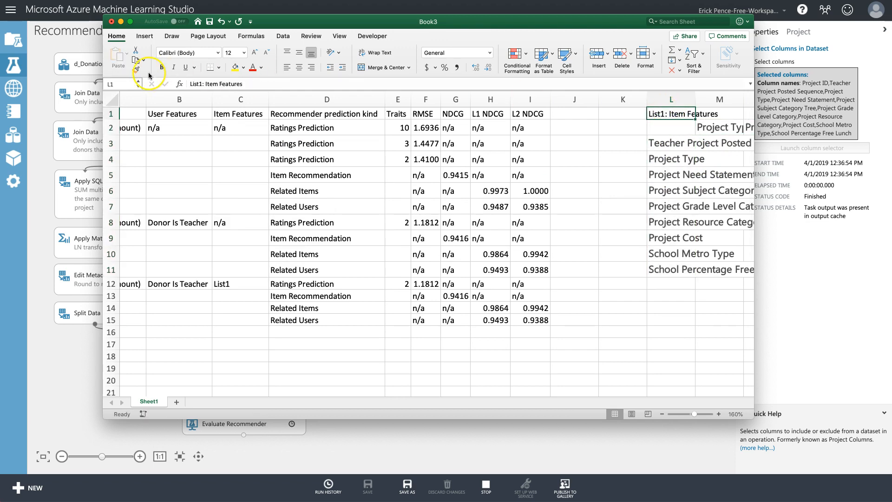
{"action": "left_click", "coordinate": [138, 70]}
{"action": "left_click_drag", "start_coordinate": [669, 144], "coordinate": [678, 270]}
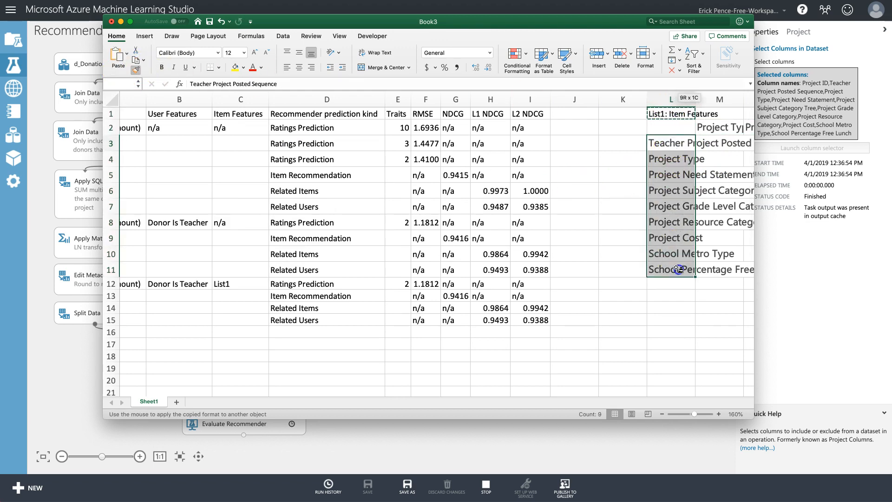
Clear the leftover horizontal names in row 2 and move the feature list up to start at L2.
{"action": "mouse_move", "coordinate": [715, 128]}
{"action": "left_mouse_down"}
{"action": "mouse_move", "coordinate": [858, 135]}
{"action": "mouse_move", "coordinate": [591, 130]}
{"action": "left_mouse_up"}
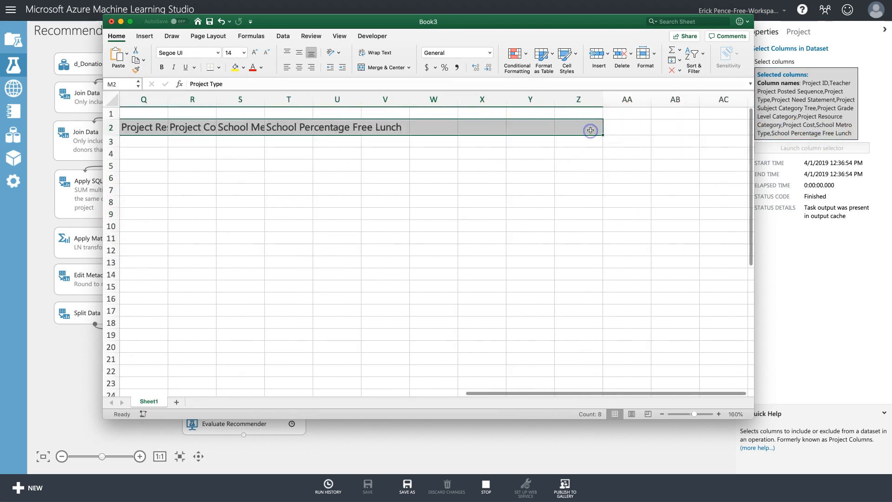
{"action": "key", "text": "Delete"}
{"action": "key", "text": "Left"}
{"action": "left_click", "coordinate": [407, 115]}
{"action": "left_click", "coordinate": [206, 69]}
{"action": "left_click_drag", "start_coordinate": [391, 142], "coordinate": [402, 238]}
{"action": "left_click_drag", "start_coordinate": [394, 134], "coordinate": [394, 122]}
{"action": "scroll", "coordinate": [364, 293], "scroll_direction": "left", "scroll_amount": 5}
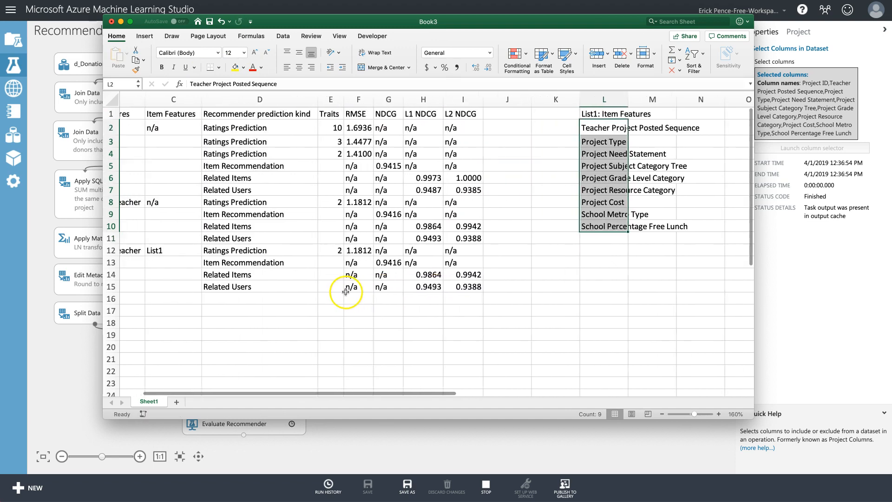
{"action": "scroll", "coordinate": [346, 291], "scroll_direction": "left", "scroll_amount": 5}
Clear the List1 row's old metric values in F12, G13 and H14:I15.
{"action": "left_click", "coordinate": [363, 250]}
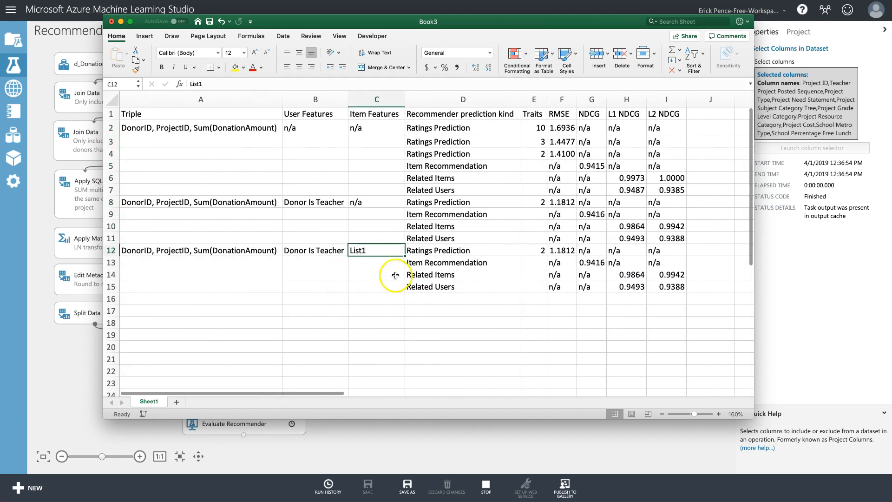
{"action": "left_click", "coordinate": [563, 251]}
{"action": "key", "text": "Delete"}
{"action": "left_click", "coordinate": [591, 262]}
{"action": "key", "text": "Delete"}
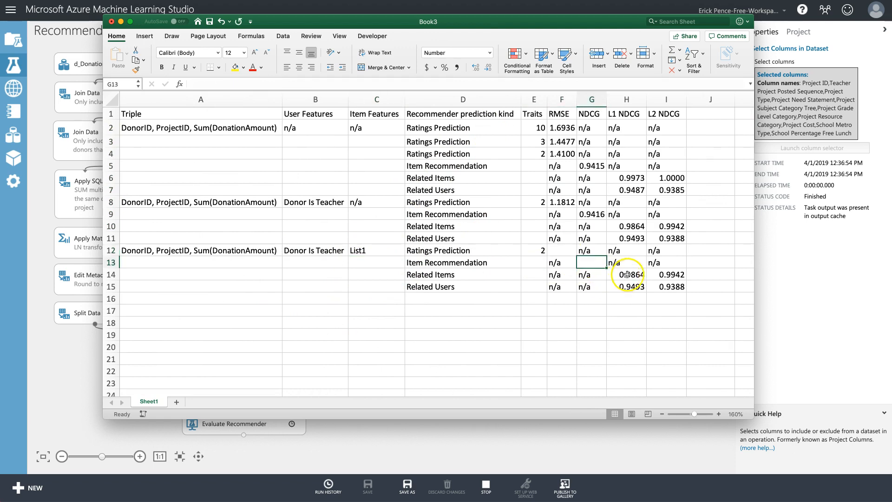
{"action": "left_click_drag", "start_coordinate": [627, 274], "coordinate": [665, 286]}
{"action": "key", "text": "Delete"}
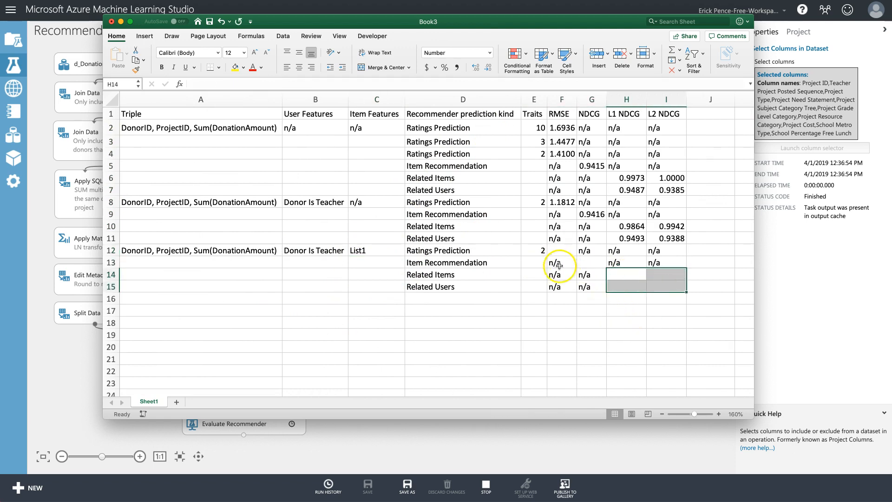
{"action": "key", "text": "super+Tab"}
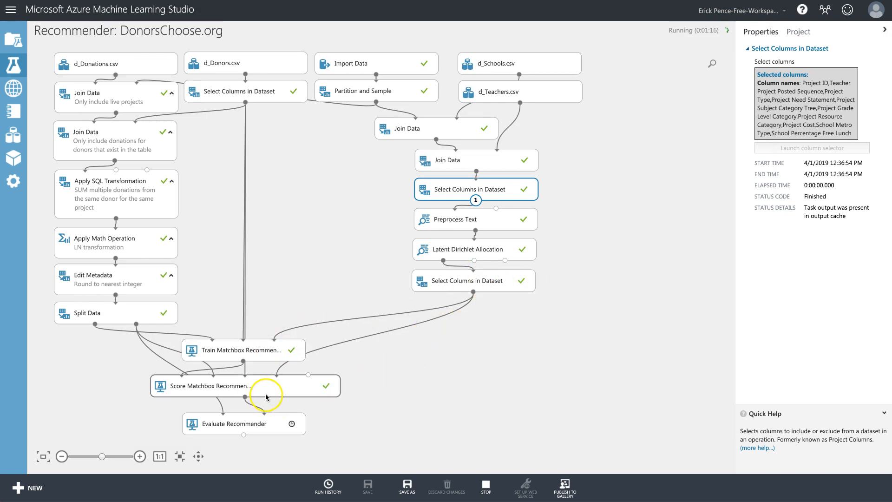
Show the Evaluate Recommender metrics (MAE 0.75, RMSE 1.19349) and copy the RMSE value.
{"action": "left_click", "coordinate": [500, 250]}
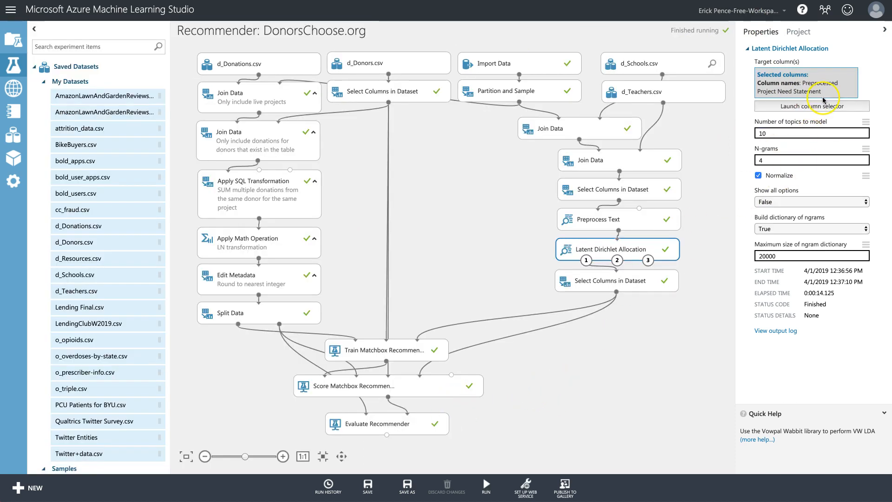
{"action": "right_click", "coordinate": [403, 424]}
{"action": "mouse_move", "coordinate": [456, 415]}
{"action": "left_click", "coordinate": [518, 470]}
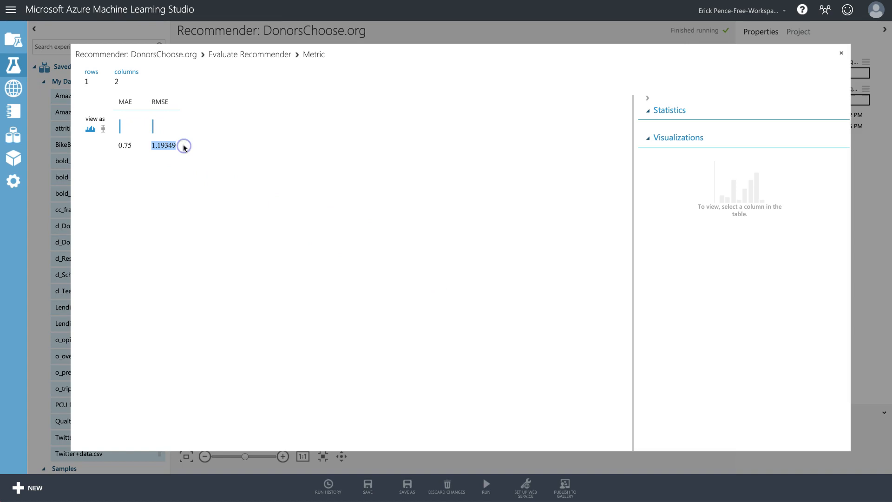
{"action": "left_click", "coordinate": [508, 481]}
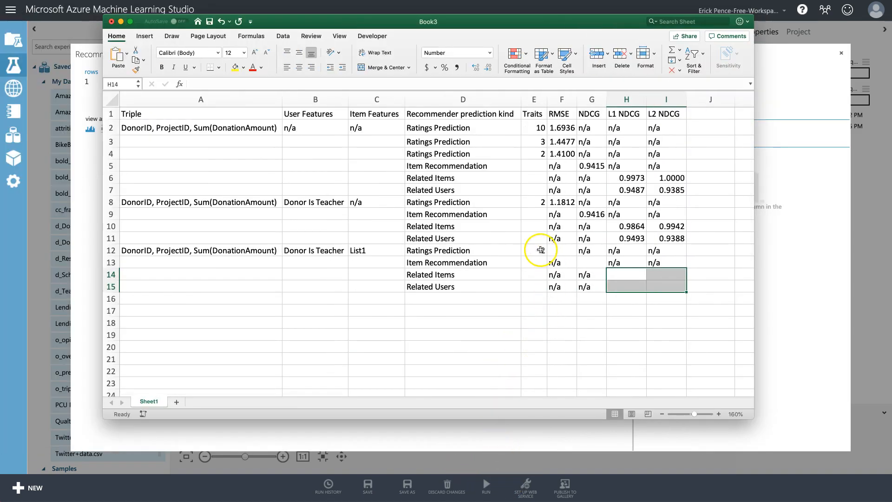
Paste the RMSE into F12 in number format, showing 1.1935.
{"action": "left_click", "coordinate": [561, 251]}
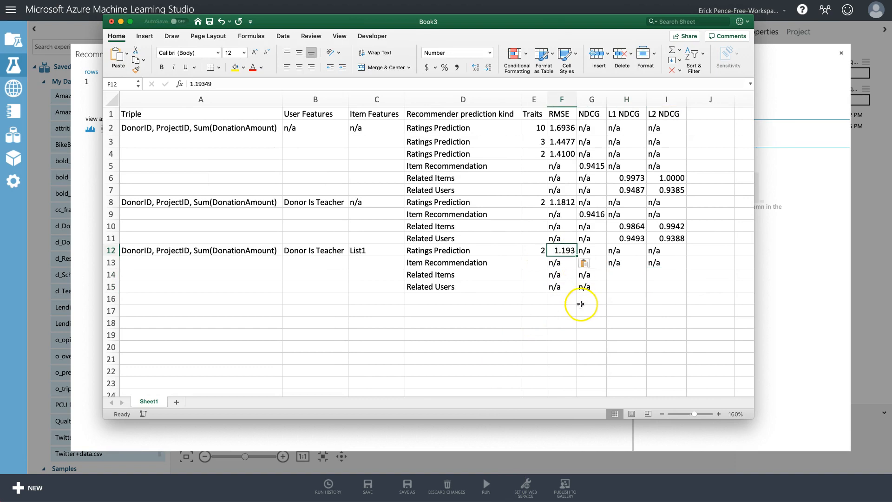
{"action": "key", "text": "super+v"}
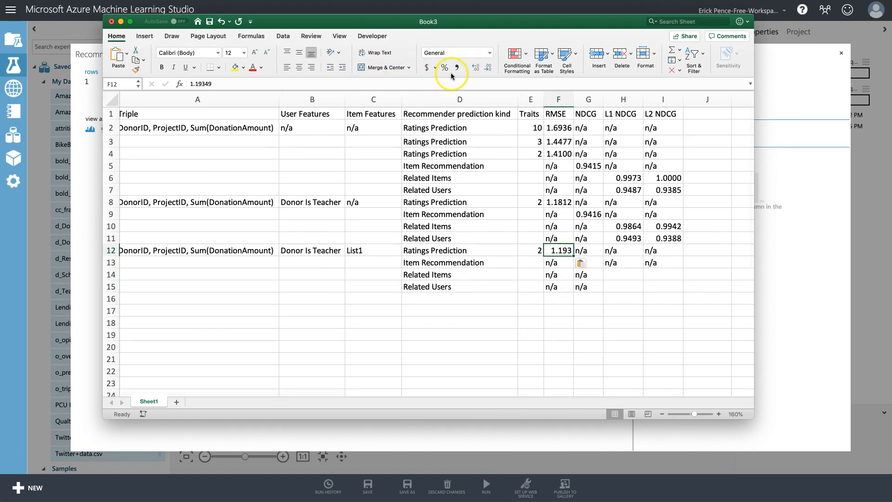
{"action": "left_click", "coordinate": [475, 68]}
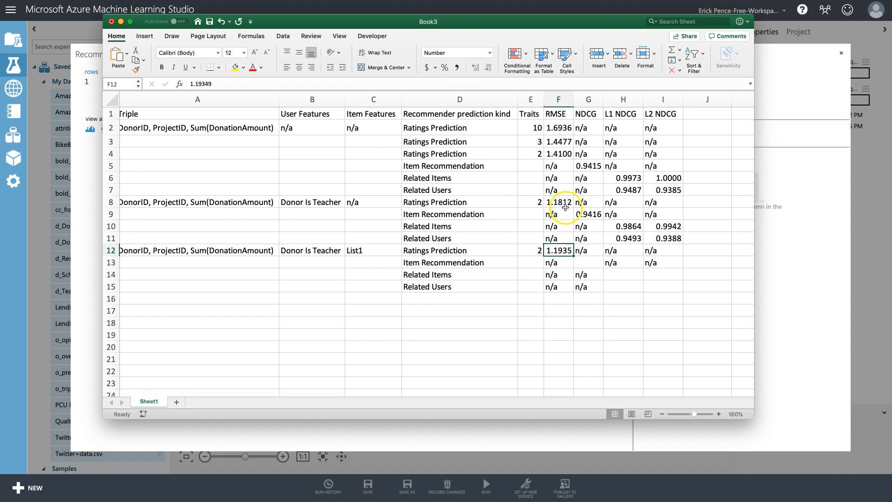
Select the item feature names in L2:L10 and close the Azure metrics view.
{"action": "left_click", "coordinate": [354, 251]}
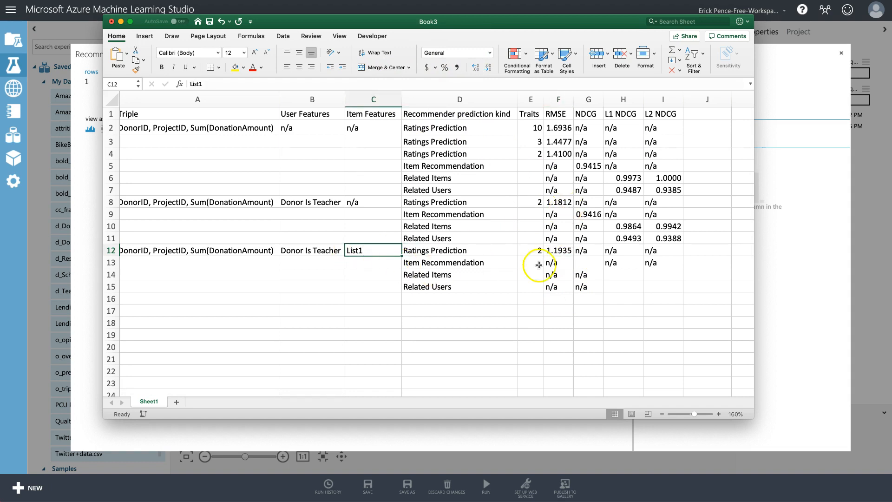
{"action": "scroll", "coordinate": [598, 264], "scroll_direction": "right", "scroll_amount": 2}
{"action": "scroll", "coordinate": [598, 264], "scroll_direction": "right", "scroll_amount": 4}
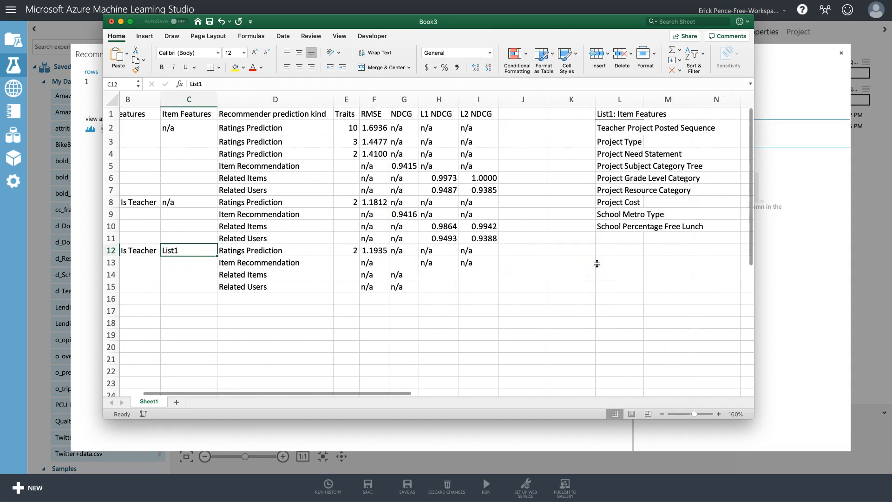
{"action": "left_click_drag", "start_coordinate": [615, 128], "coordinate": [619, 228]}
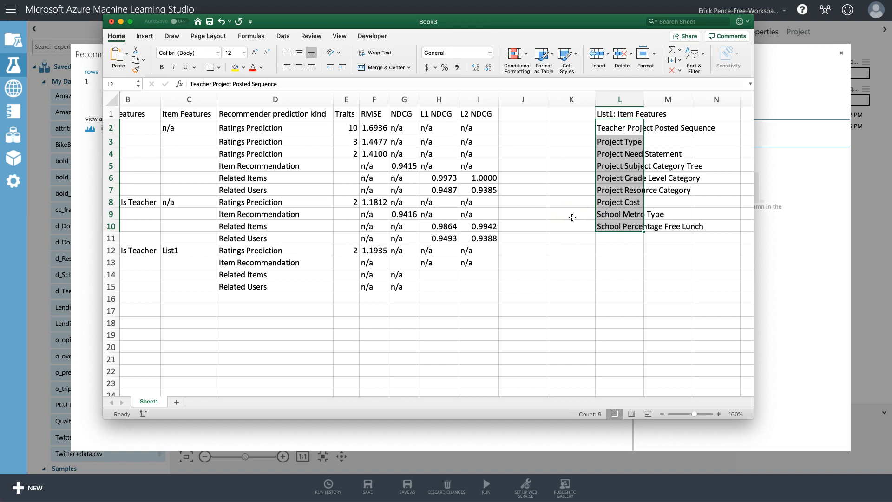
{"action": "left_click", "coordinate": [879, 303]}
{"action": "left_click", "coordinate": [841, 54]}
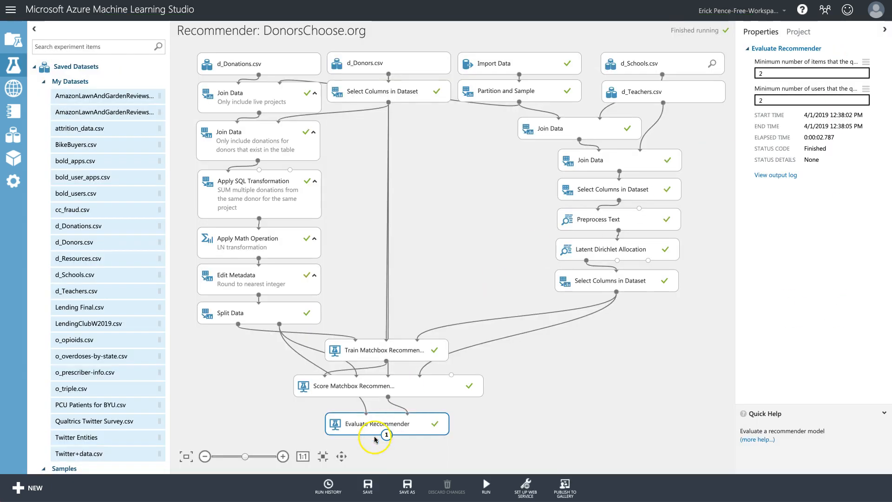
Save the experiment and start a blank experiment titled Item Features List: DonorsChoose.org.
{"action": "left_click", "coordinate": [368, 486]}
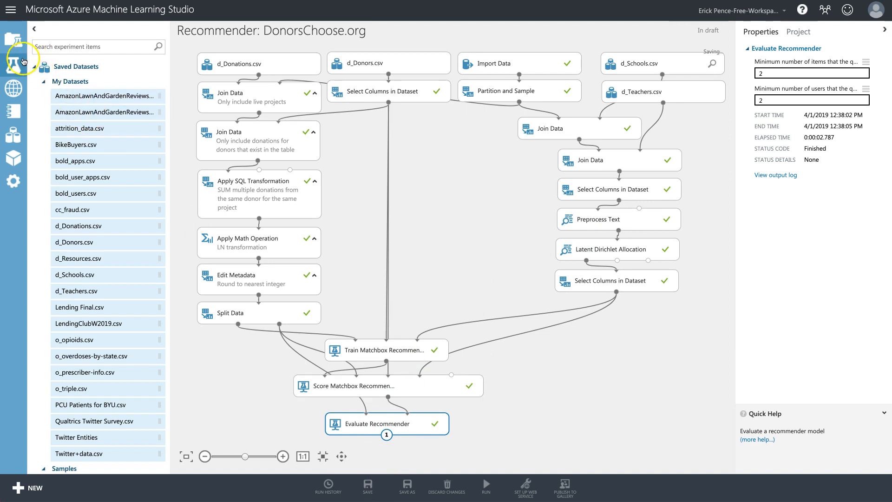
{"action": "left_click", "coordinate": [18, 488]}
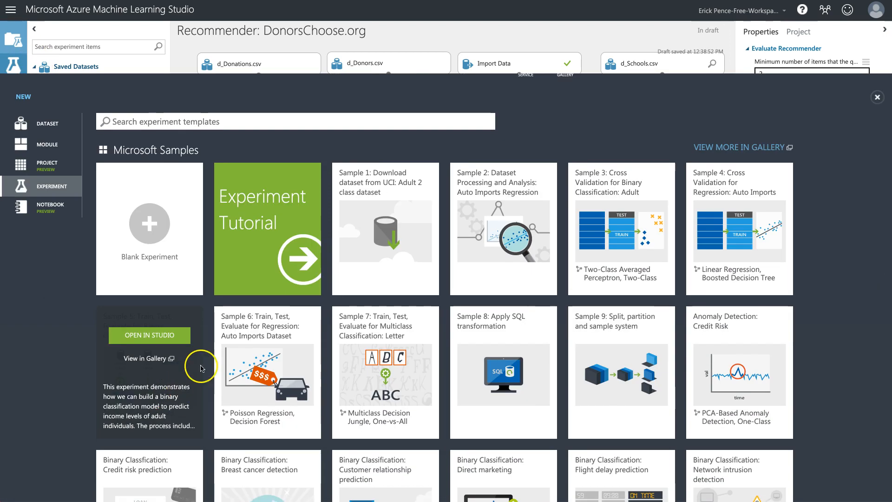
{"action": "left_click", "coordinate": [142, 215]}
{"action": "left_click", "coordinate": [357, 76]}
{"action": "left_click_drag", "start_coordinate": [355, 35], "coordinate": [185, 33]}
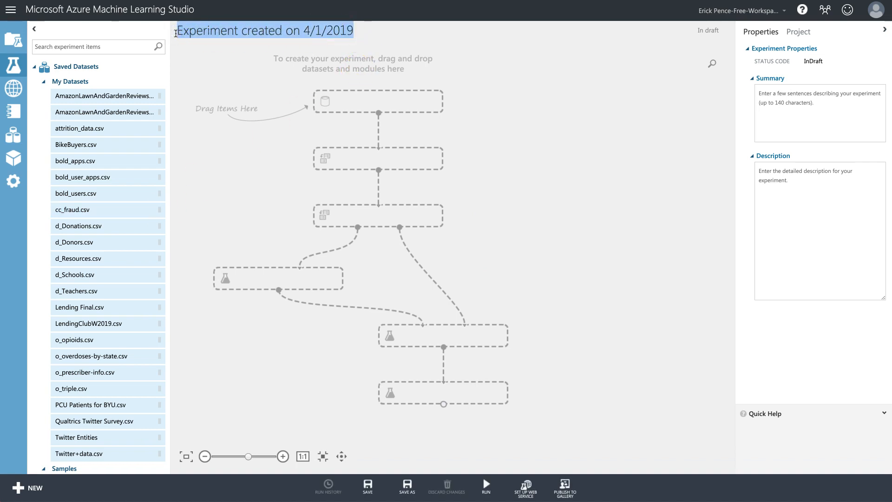
{"action": "type", "text": "Item Features List: DonorsChoose.org"}
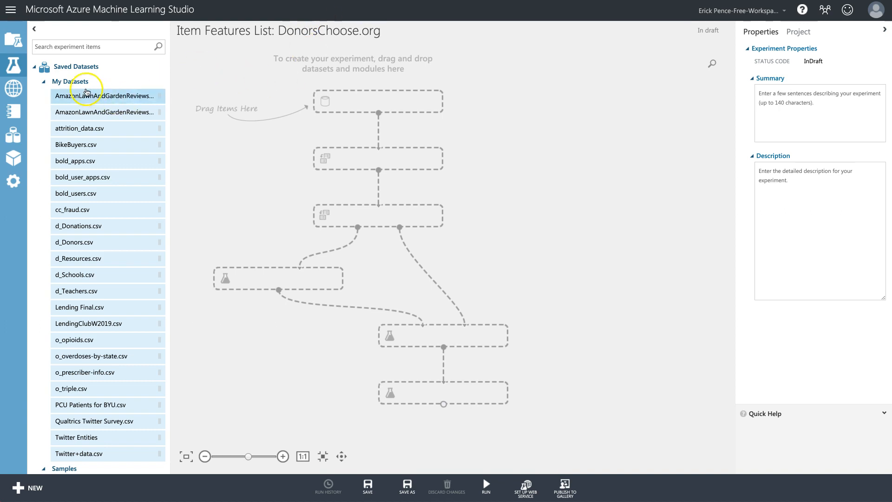
Abandon the unsaved blank experiment and reopen Recommender: DonorsChoose.org.
{"action": "left_click", "coordinate": [14, 65]}
{"action": "left_click", "coordinate": [524, 36]}
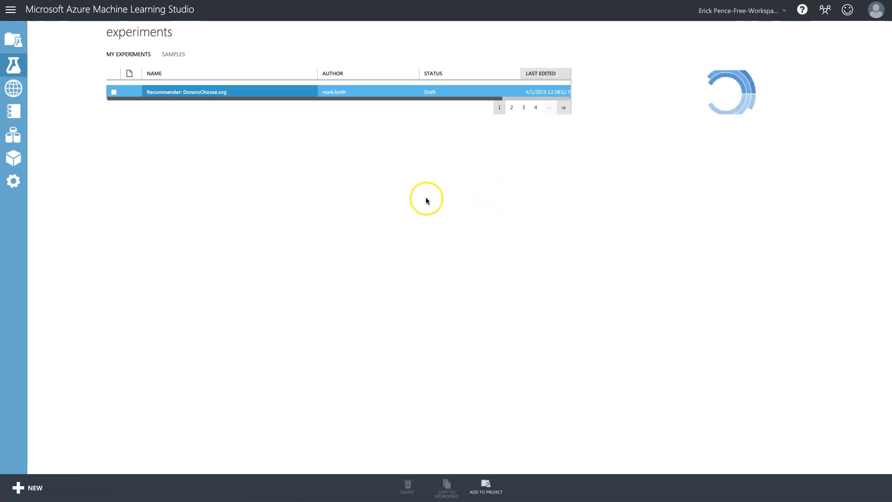
{"action": "left_click", "coordinate": [175, 94]}
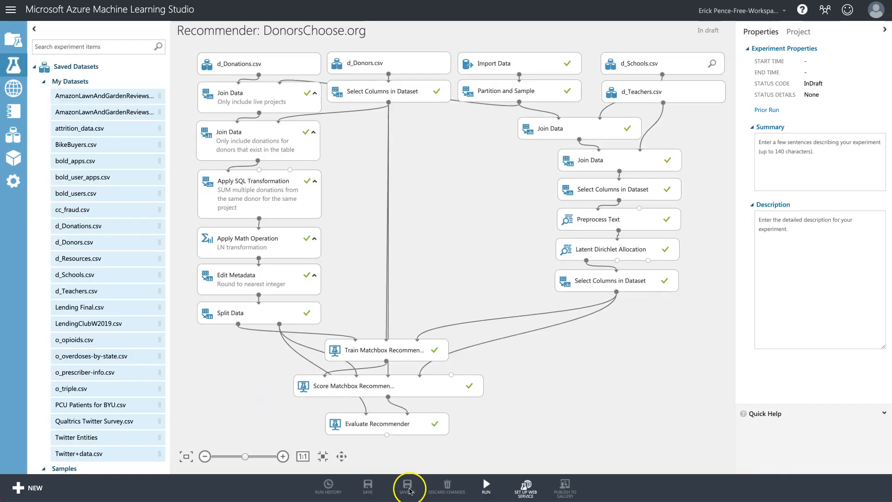
Save a copy of the experiment under the name 'Item Features List: DonorsChoose.org'.
{"action": "left_click", "coordinate": [408, 488]}
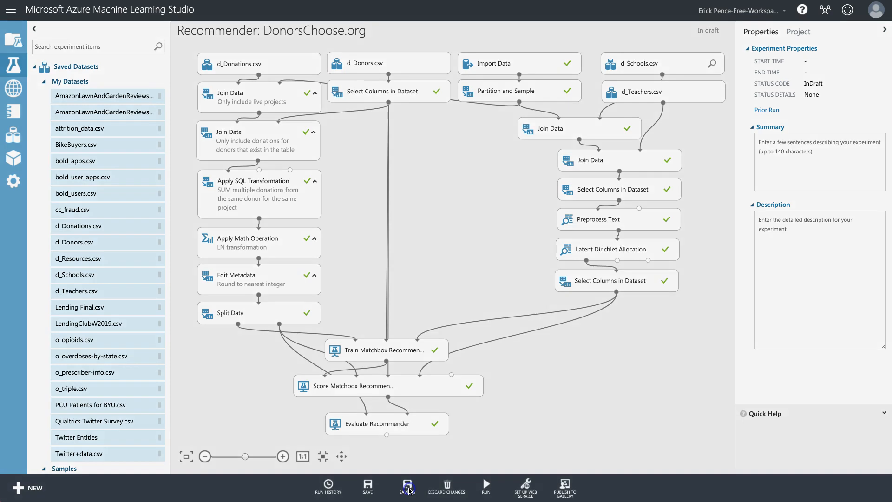
{"action": "left_click", "coordinate": [482, 247]}
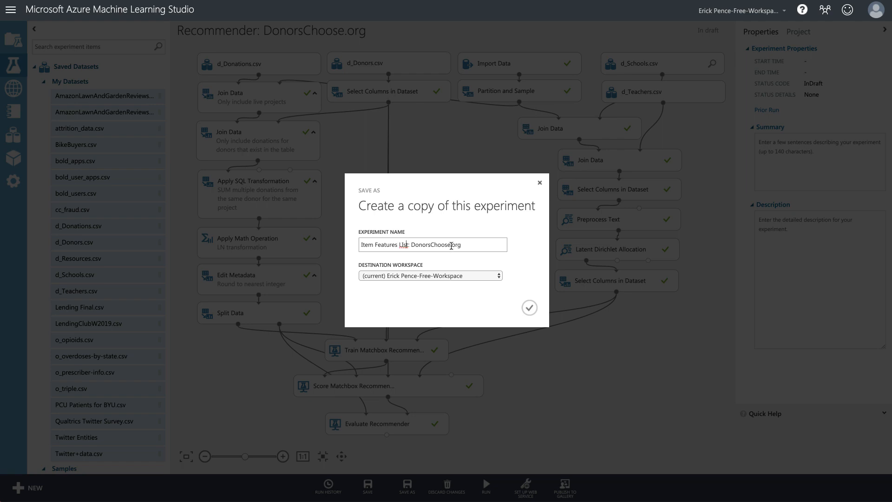
{"action": "left_click", "coordinate": [529, 307]}
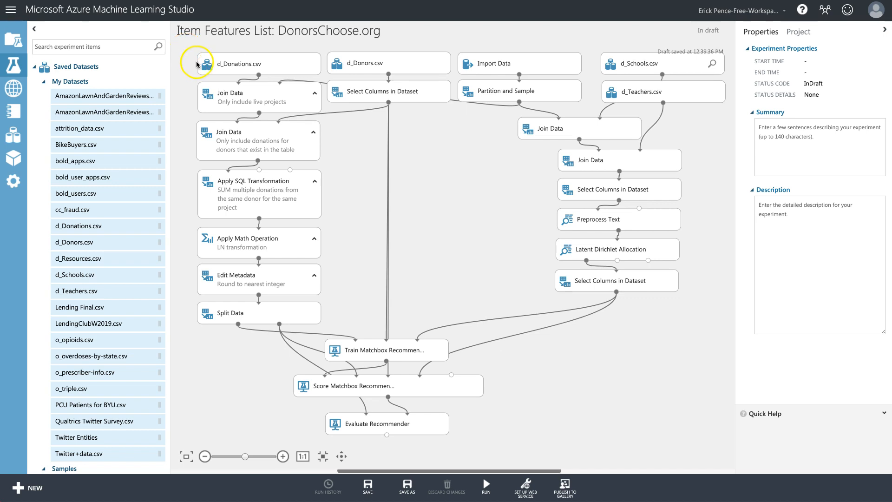
Delete the Train, Score and Evaluate recommender modules from the copied experiment.
{"action": "left_click", "coordinate": [263, 61]}
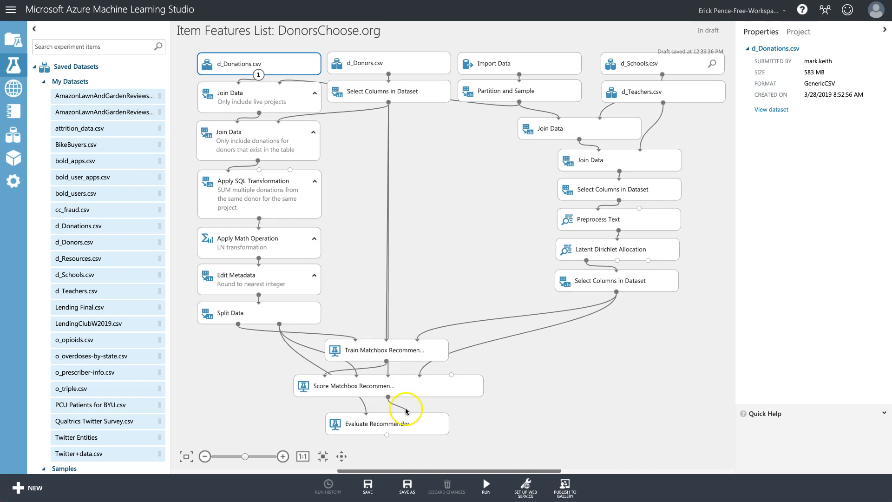
{"action": "left_click_drag", "start_coordinate": [461, 446], "coordinate": [270, 318]}
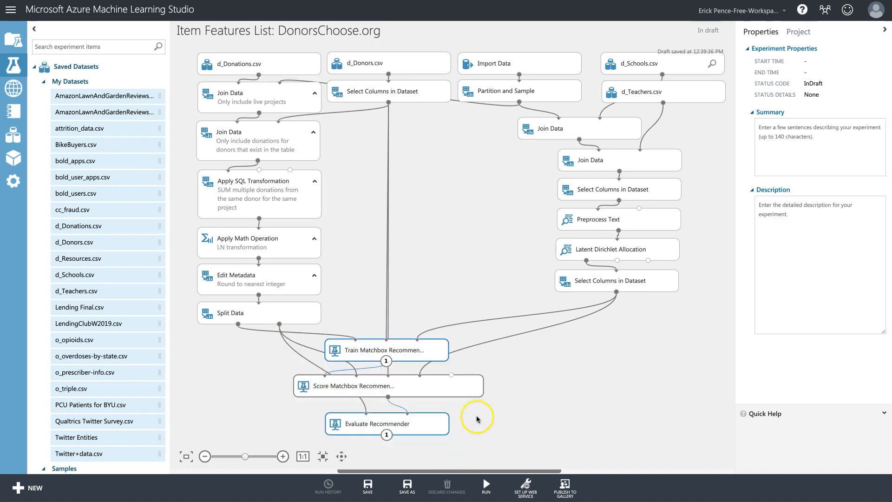
{"action": "left_click_drag", "start_coordinate": [526, 439], "coordinate": [219, 317]}
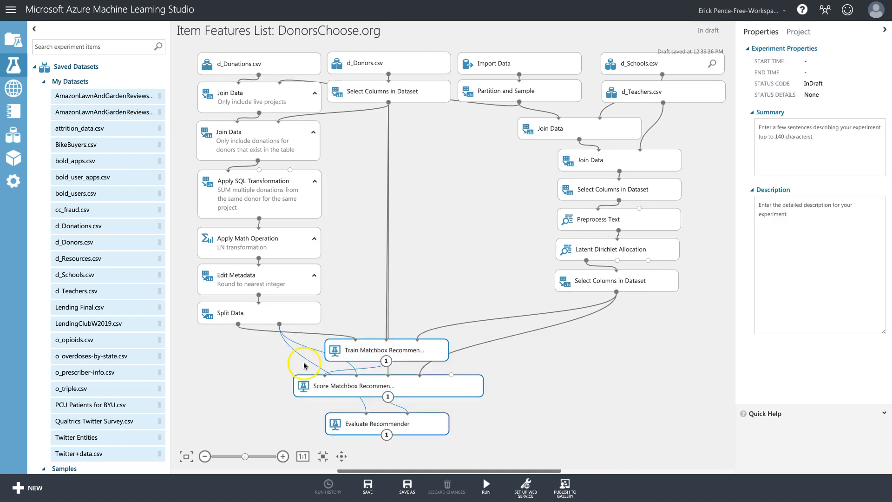
{"action": "key", "text": "Delete"}
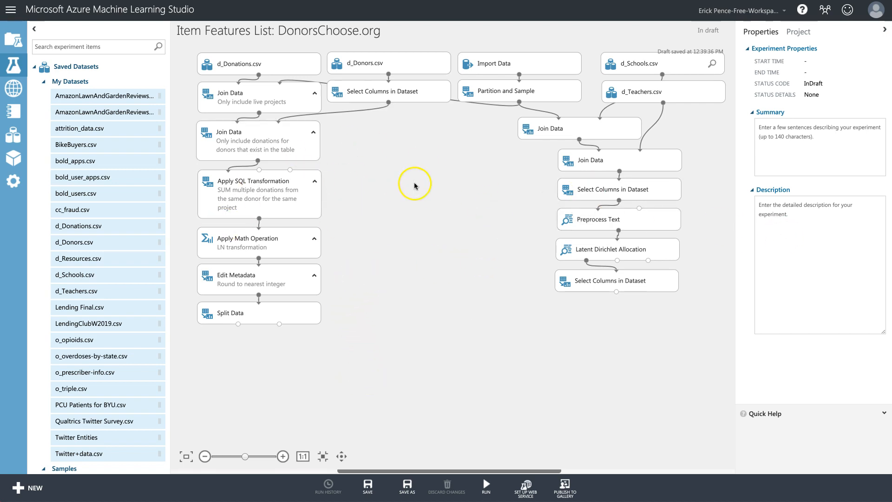
{"action": "scroll", "coordinate": [393, 187], "scroll_direction": "up", "scroll_amount": 1}
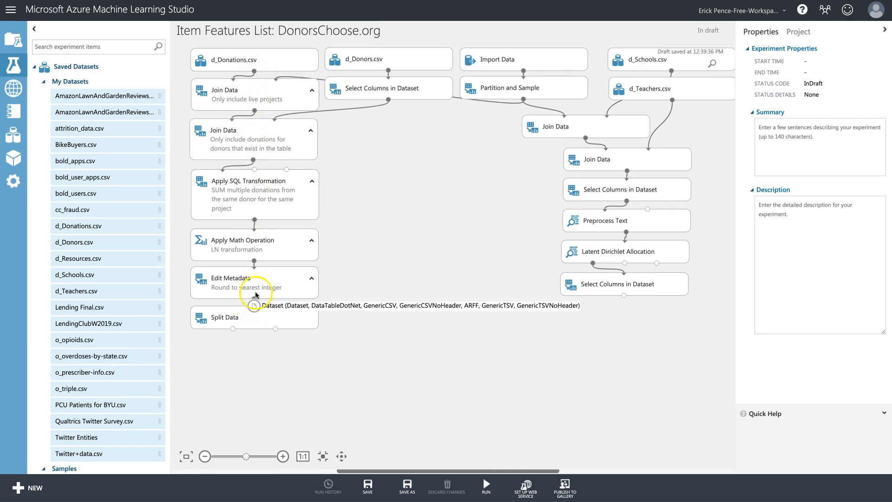
Connect Edit Metadata to Split Data and shift the donations Join Data and Apply SQL–Split Data modules aside.
{"action": "left_click_drag", "start_coordinate": [255, 294], "coordinate": [254, 297]}
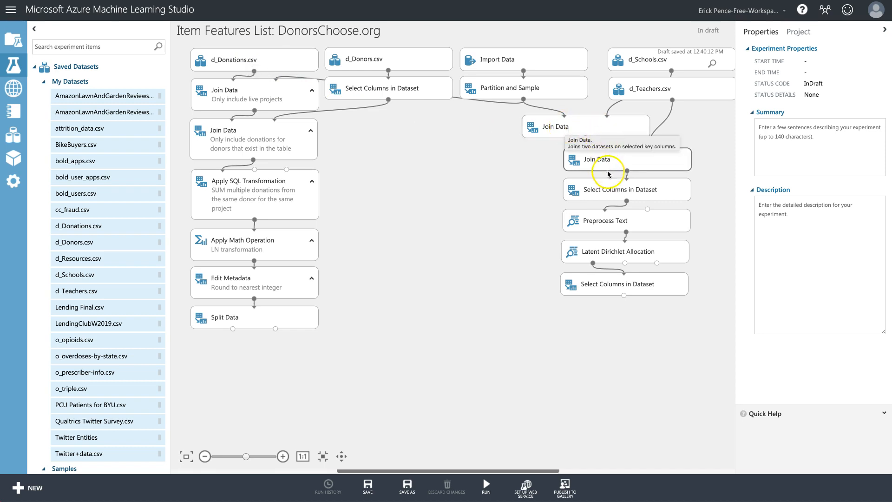
{"action": "left_click_drag", "start_coordinate": [706, 333], "coordinate": [535, 200]}
{"action": "left_click", "coordinate": [576, 359]}
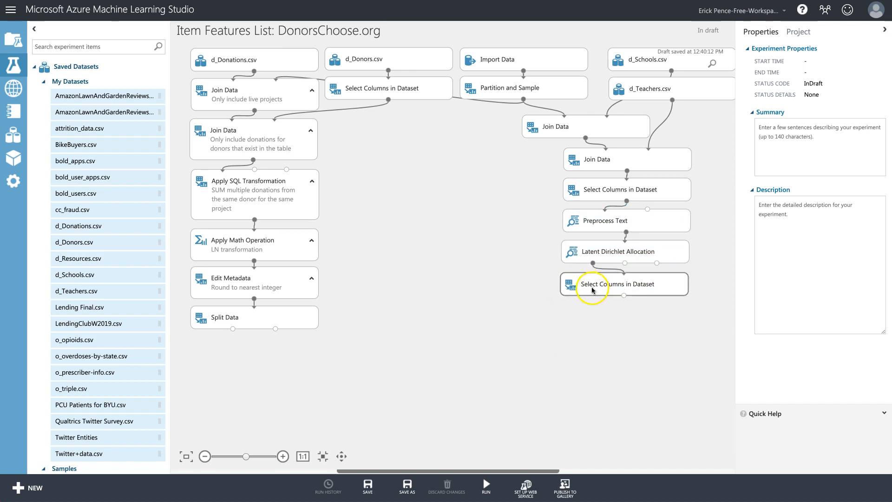
{"action": "left_click_drag", "start_coordinate": [247, 140], "coordinate": [288, 139]}
{"action": "left_click_drag", "start_coordinate": [338, 362], "coordinate": [177, 156]}
{"action": "left_click_drag", "start_coordinate": [248, 195], "coordinate": [264, 289]}
Paste a copy of Join Data fed by the donations Join Data and the final Select Columns.
{"action": "left_click", "coordinate": [302, 148]}
{"action": "right_click", "coordinate": [302, 147]}
{"action": "key", "text": "Escape"}
{"action": "right_click", "coordinate": [364, 200]}
{"action": "left_click", "coordinate": [394, 254]}
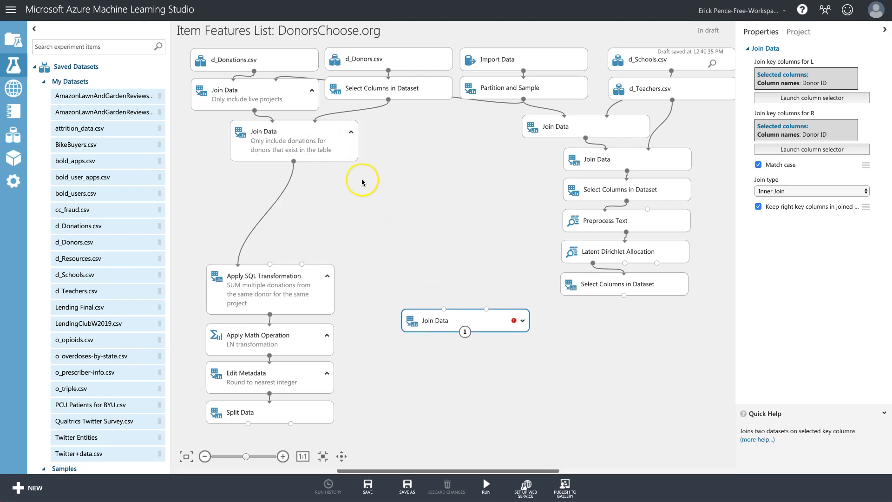
{"action": "left_click_drag", "start_coordinate": [295, 163], "coordinate": [444, 310]}
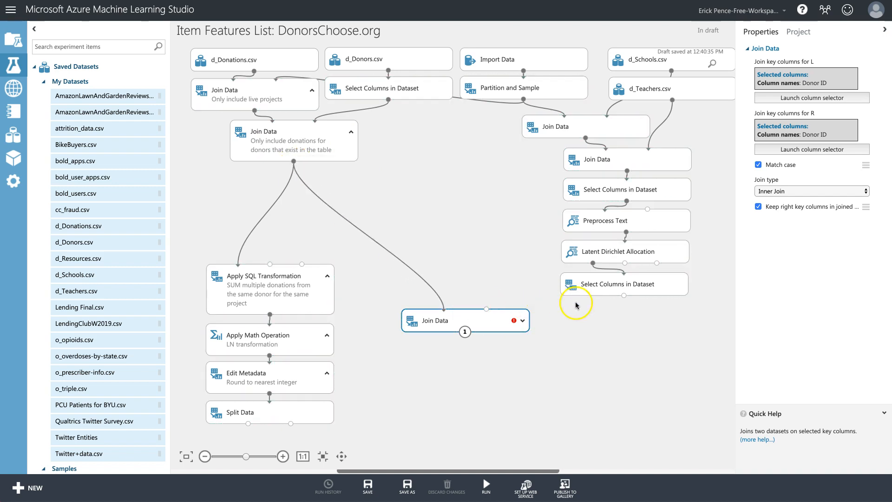
{"action": "left_click_drag", "start_coordinate": [623, 296], "coordinate": [489, 321]}
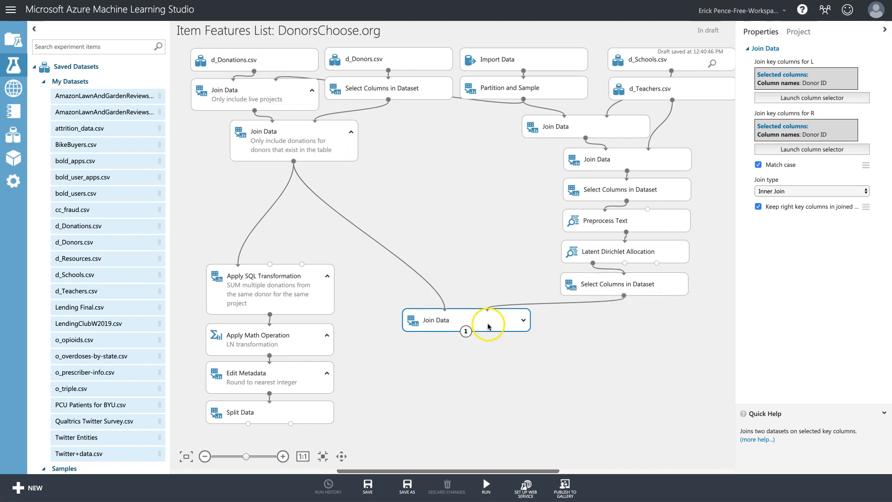
Feed the new Join Data's output into Apply SQL Transformation.
{"action": "right_click", "coordinate": [305, 144]}
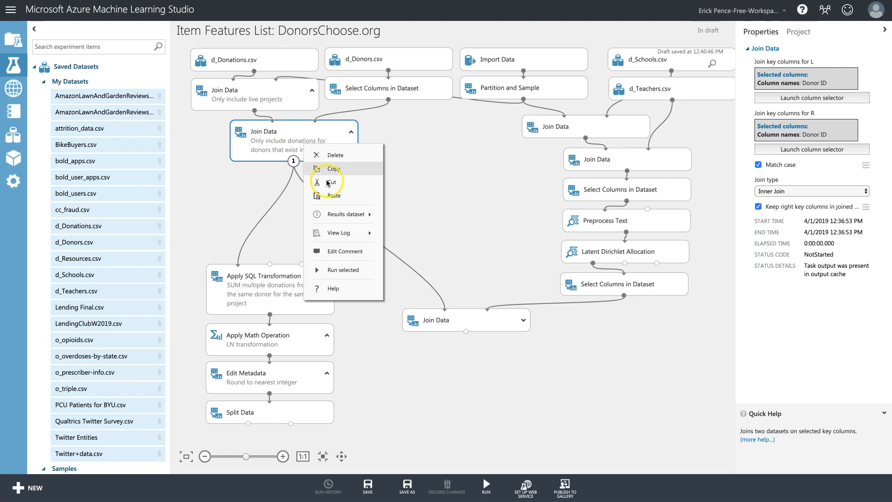
{"action": "left_click", "coordinate": [300, 263]}
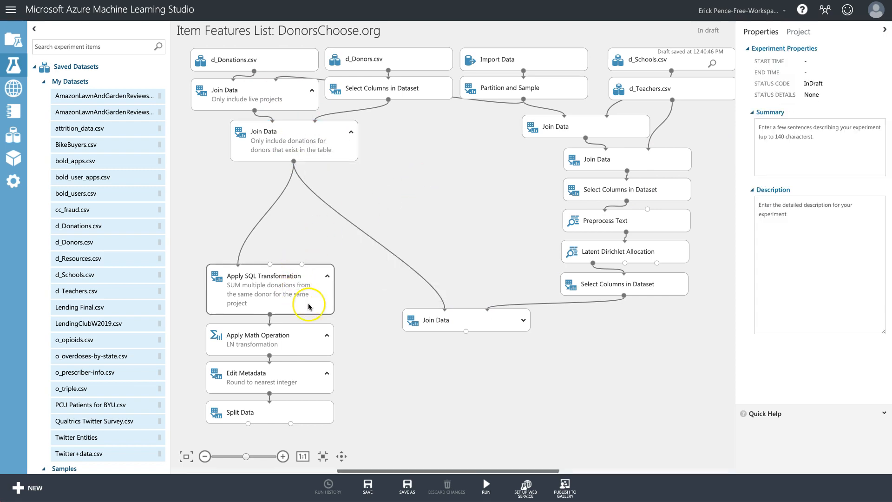
{"action": "left_click_drag", "start_coordinate": [355, 442], "coordinate": [450, 365]}
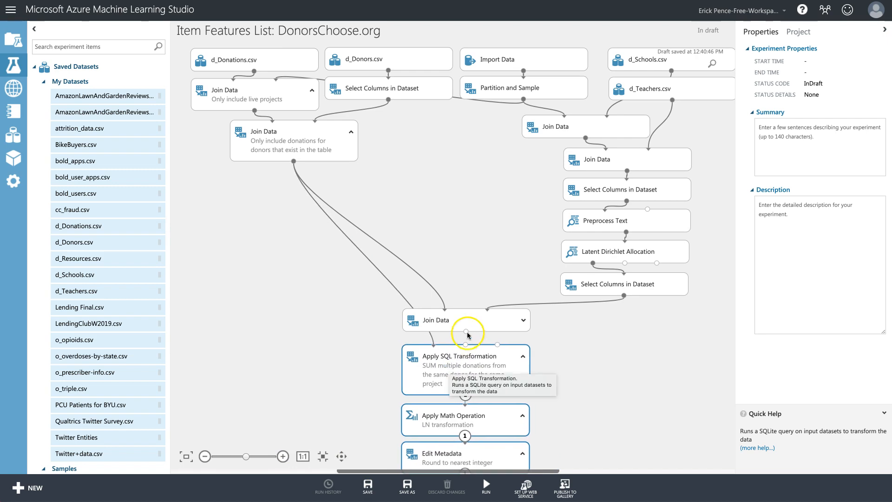
{"action": "left_click_drag", "start_coordinate": [467, 331], "coordinate": [465, 345]}
{"action": "left_click", "coordinate": [579, 355]}
{"action": "scroll", "coordinate": [598, 361], "scroll_direction": "down", "scroll_amount": 1}
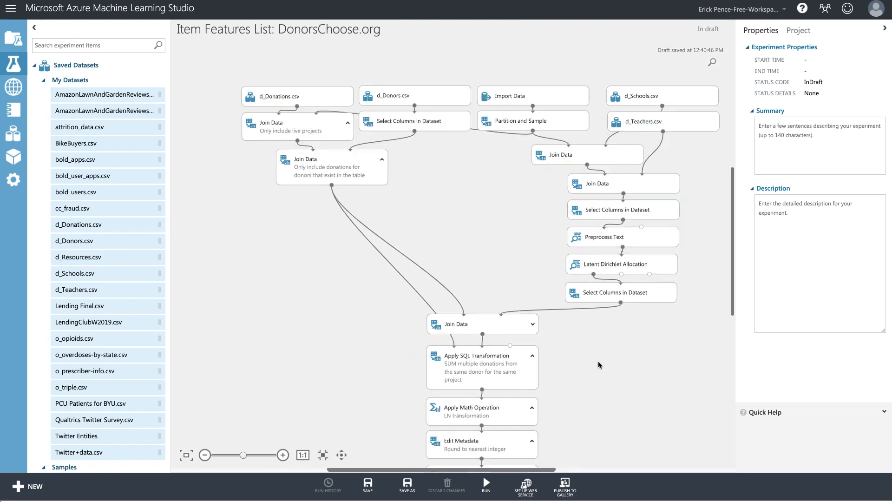
{"action": "scroll", "coordinate": [640, 367], "scroll_direction": "down", "scroll_amount": 1}
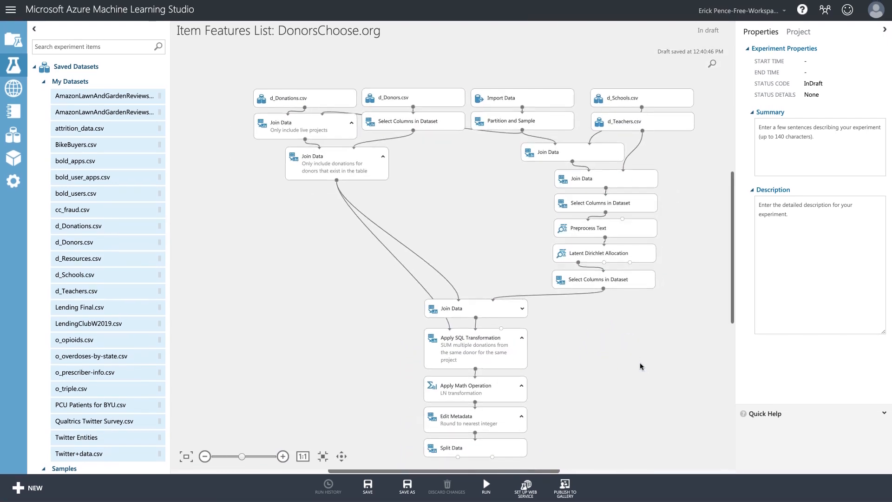
Move the Join Data through Split Data chain under the upper modules and review settings.
{"action": "left_click_drag", "start_coordinate": [530, 446], "coordinate": [358, 255]}
{"action": "left_click_drag", "start_coordinate": [453, 281], "coordinate": [439, 135]}
{"action": "left_click_drag", "start_coordinate": [441, 172], "coordinate": [438, 191]}
{"action": "left_click", "coordinate": [582, 324]}
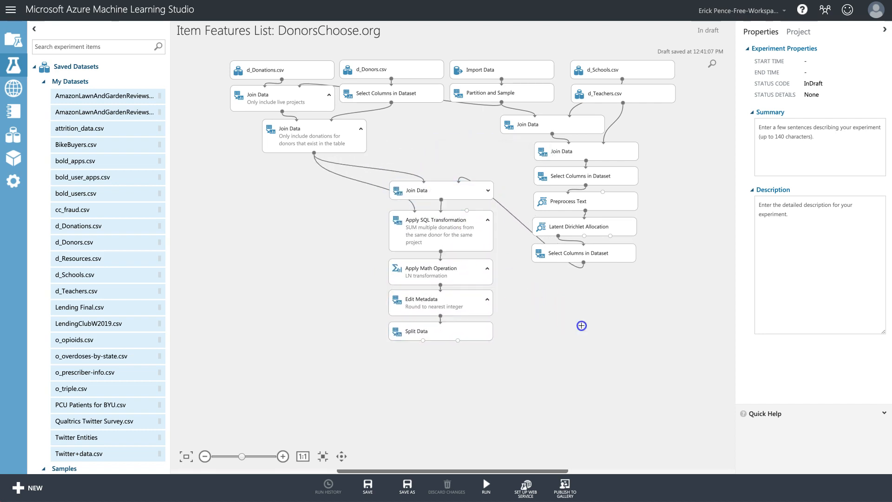
{"action": "scroll", "coordinate": [590, 328], "scroll_direction": "up", "scroll_amount": 2}
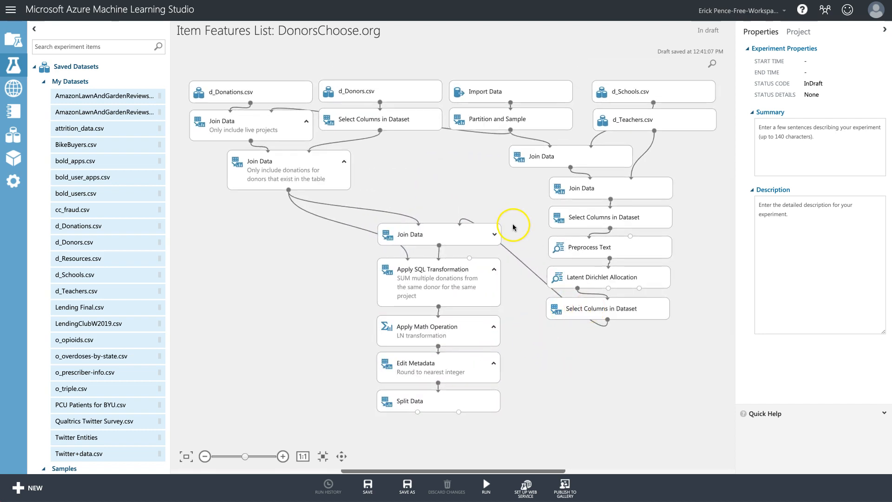
{"action": "left_click", "coordinate": [619, 306]}
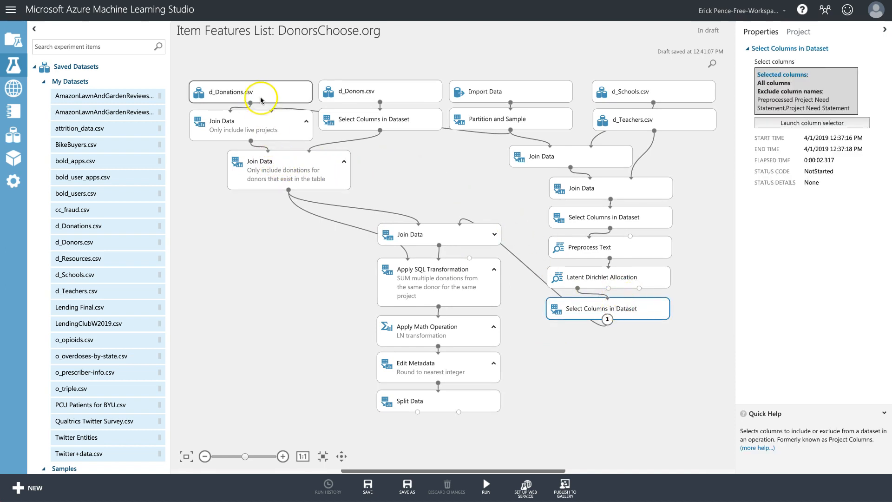
{"action": "left_click", "coordinate": [442, 234]}
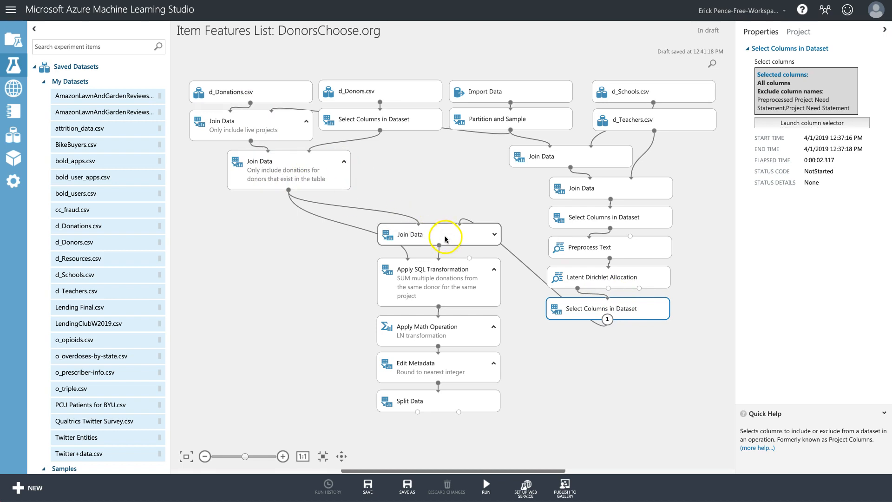
Replace Donor ID with Project ID as both the left and right join keys.
{"action": "left_click", "coordinate": [805, 101]}
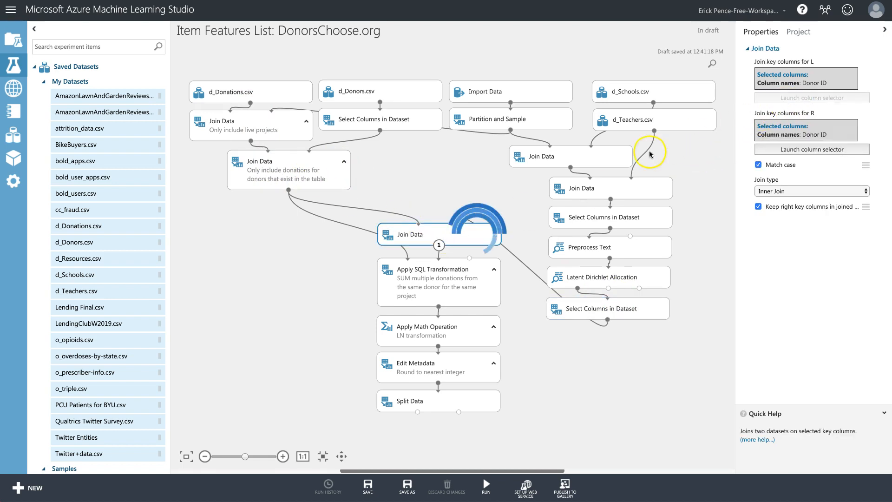
{"action": "left_click", "coordinate": [544, 209]}
{"action": "left_click", "coordinate": [505, 258]}
{"action": "left_click", "coordinate": [365, 206]}
{"action": "left_click", "coordinate": [508, 238]}
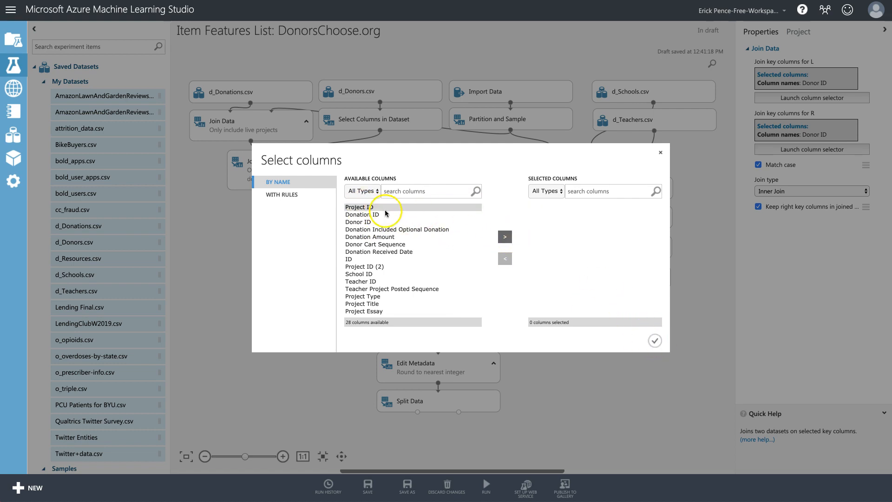
{"action": "left_click", "coordinate": [506, 237]}
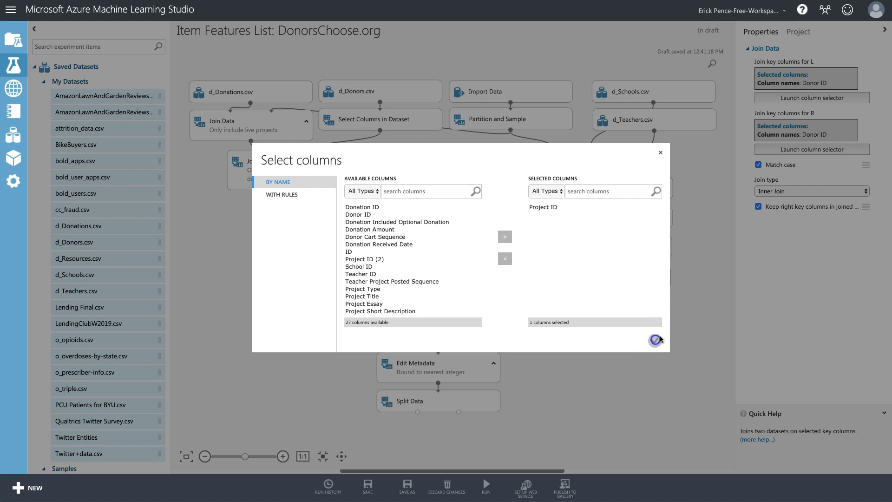
{"action": "left_click", "coordinate": [655, 340]}
{"action": "left_click", "coordinate": [813, 149]}
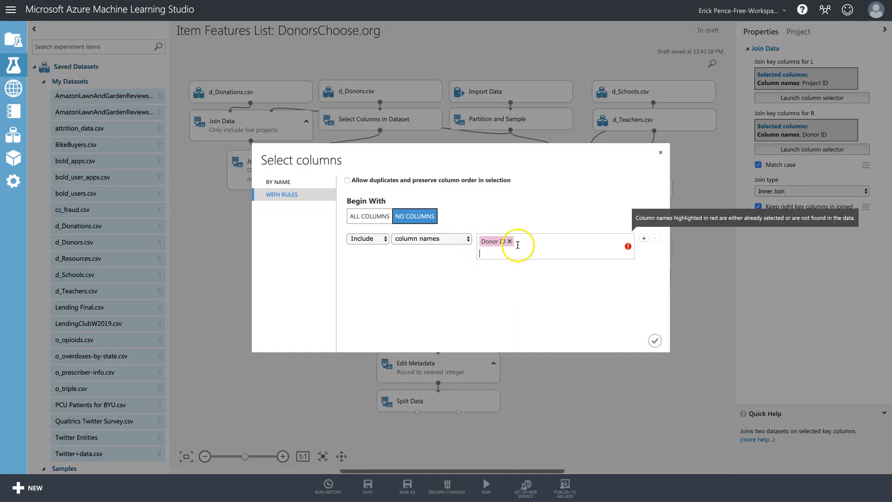
{"action": "left_click", "coordinate": [510, 241]}
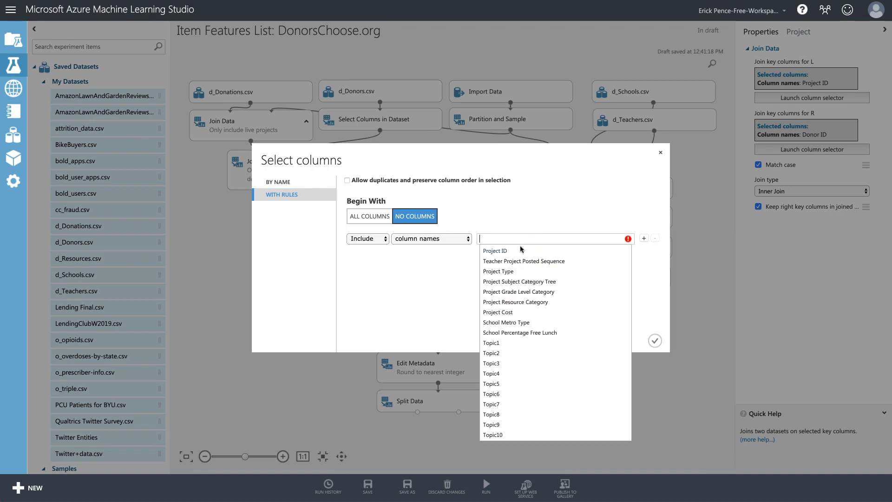
{"action": "left_click", "coordinate": [493, 251]}
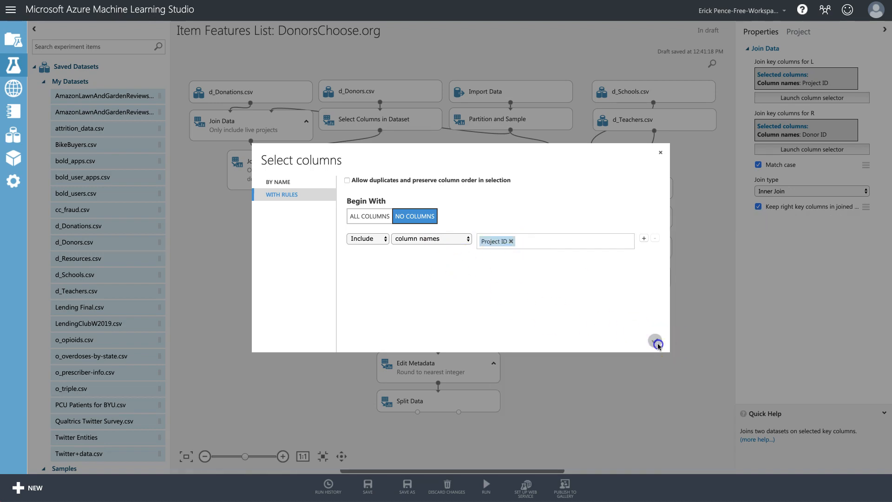
{"action": "left_click", "coordinate": [656, 342]}
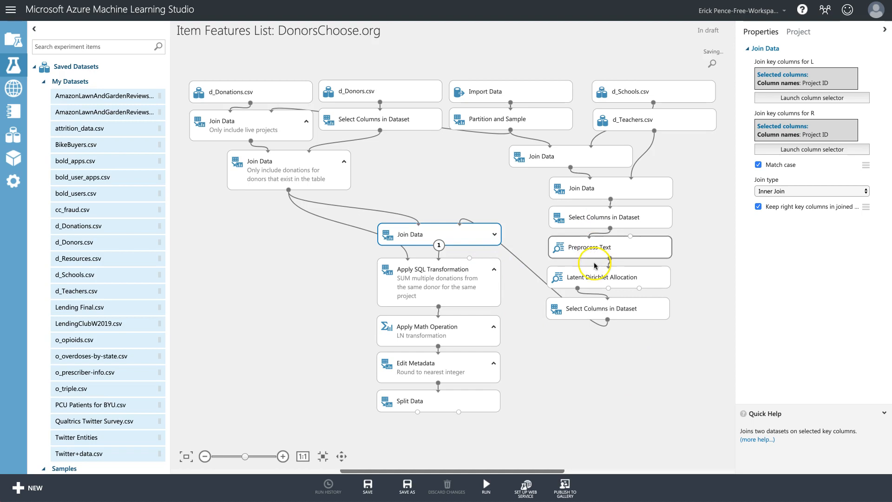
Review the LDA, Apply SQL and Join Data settings, then set Split Data to Split Rows.
{"action": "left_click", "coordinate": [596, 279]}
{"action": "left_click", "coordinate": [442, 267]}
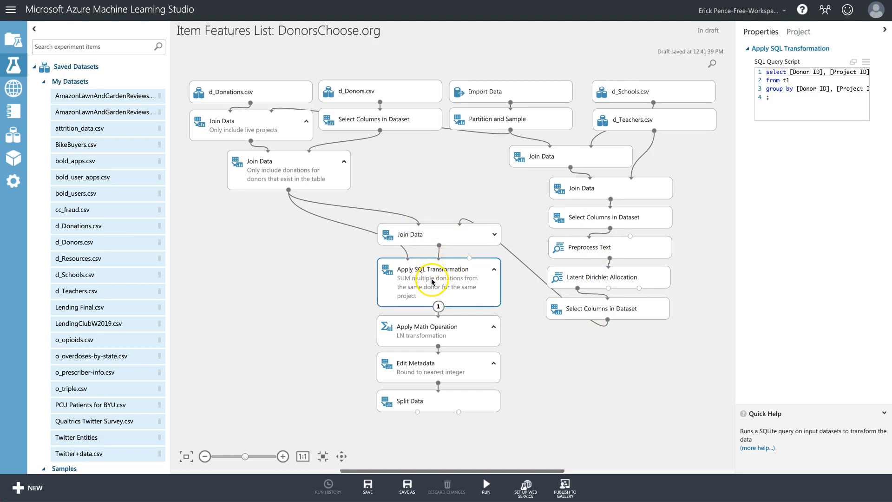
{"action": "left_click", "coordinate": [435, 237]}
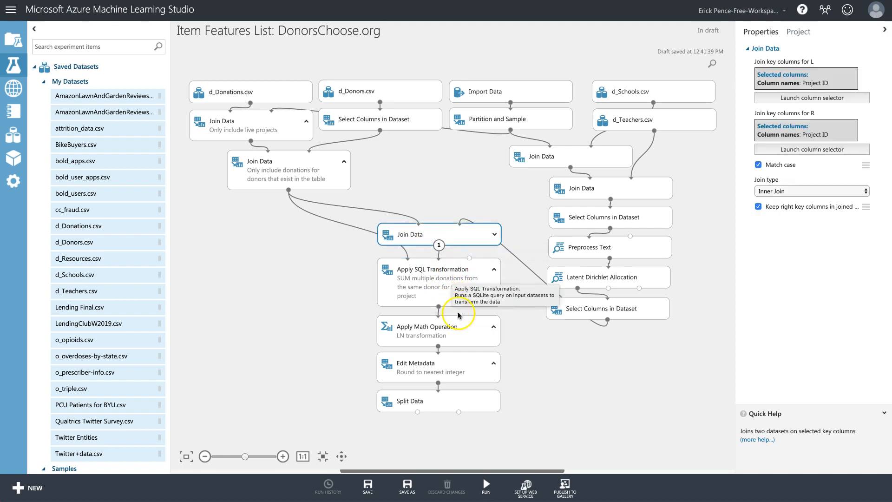
{"action": "left_click", "coordinate": [453, 401]}
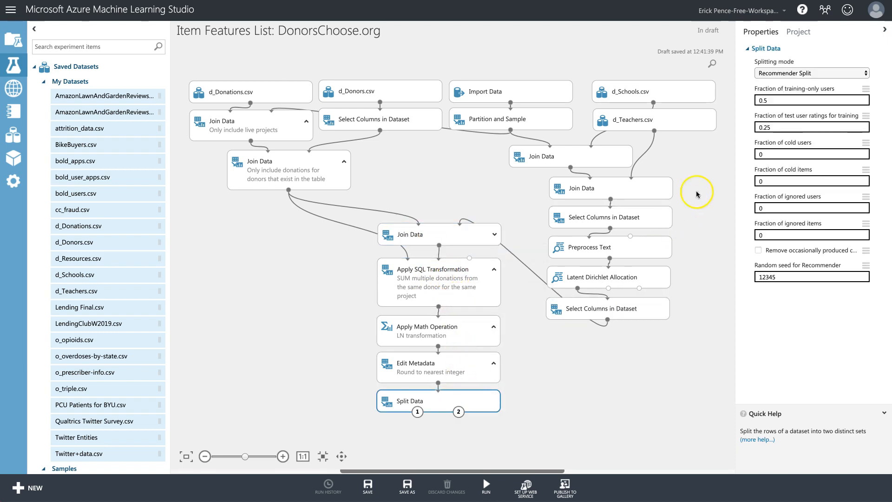
{"action": "left_click", "coordinate": [836, 73]}
{"action": "left_click", "coordinate": [832, 66]}
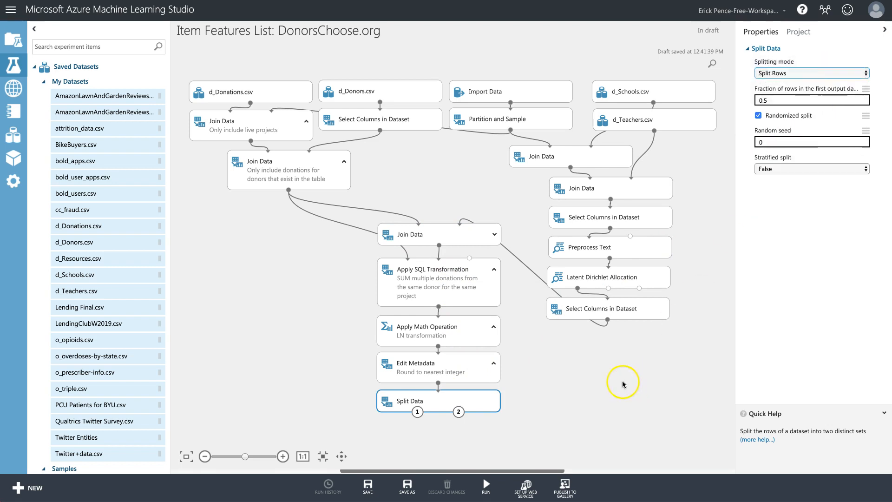
{"action": "left_click", "coordinate": [623, 384]}
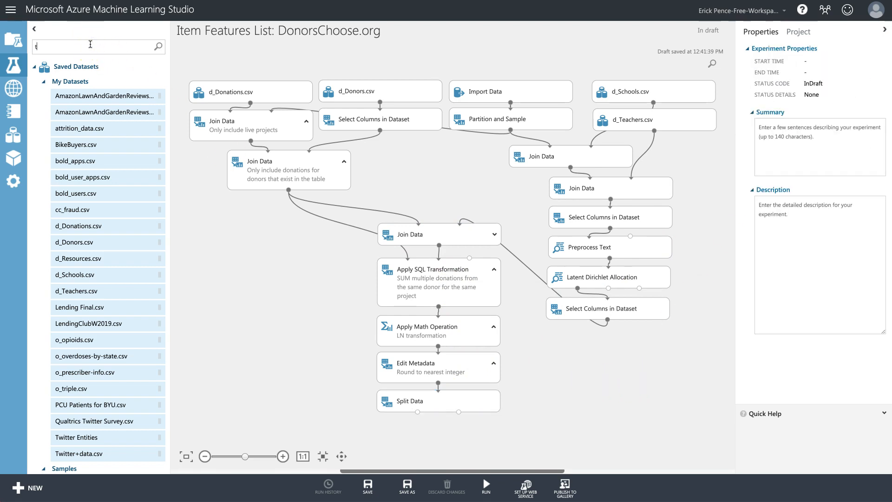
Add Train Model and Score Model, wiring Split Data's two outputs and Train Model into them.
{"action": "left_click_drag", "start_coordinate": [96, 240], "coordinate": [408, 424]}
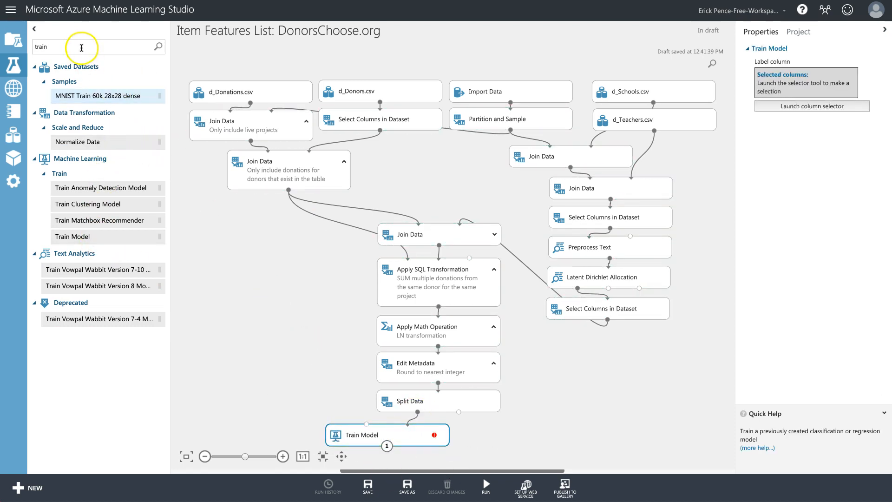
{"action": "left_click_drag", "start_coordinate": [80, 44], "coordinate": [15, 48]}
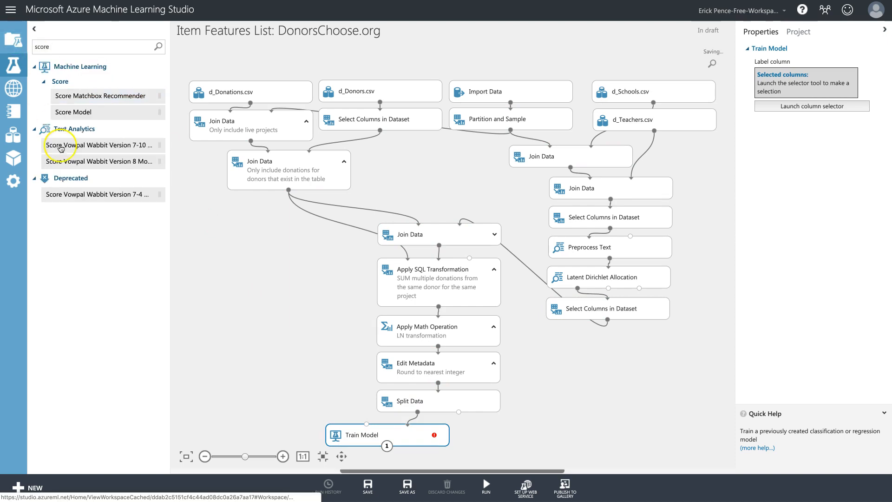
{"action": "left_click_drag", "start_coordinate": [73, 112], "coordinate": [393, 460]}
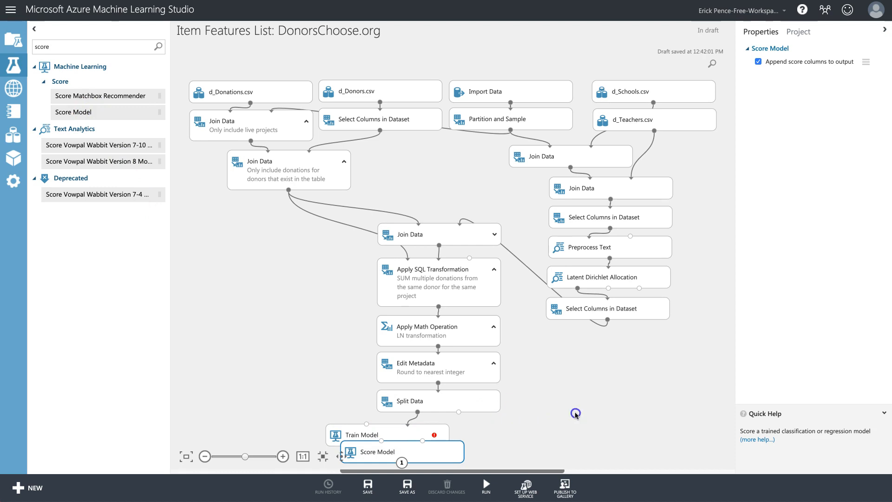
{"action": "left_click", "coordinate": [576, 413]}
{"action": "left_click", "coordinate": [432, 437]}
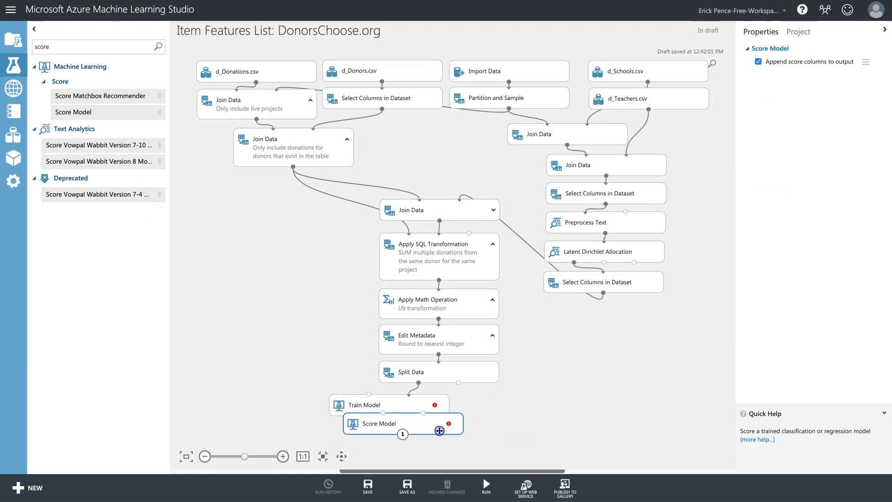
{"action": "left_click_drag", "start_coordinate": [431, 437], "coordinate": [466, 445]}
{"action": "left_click_drag", "start_coordinate": [392, 418], "coordinate": [406, 433]}
{"action": "left_click_drag", "start_coordinate": [460, 385], "coordinate": [450, 431]}
Check Edit Metadata's DonationAmount column, then set Train Model's label column to Donation Amount.
{"action": "left_click", "coordinate": [423, 409]}
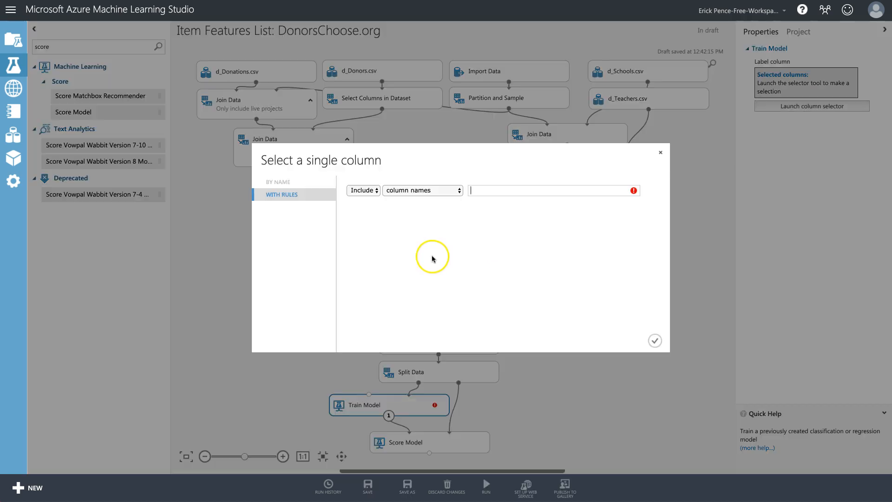
{"action": "left_click", "coordinate": [514, 191]}
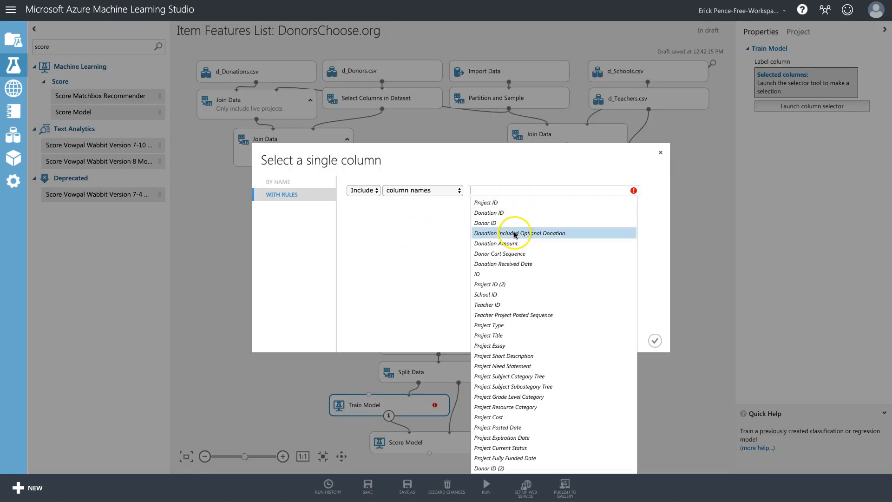
{"action": "left_click", "coordinate": [449, 253]}
{"action": "left_click", "coordinate": [661, 152]}
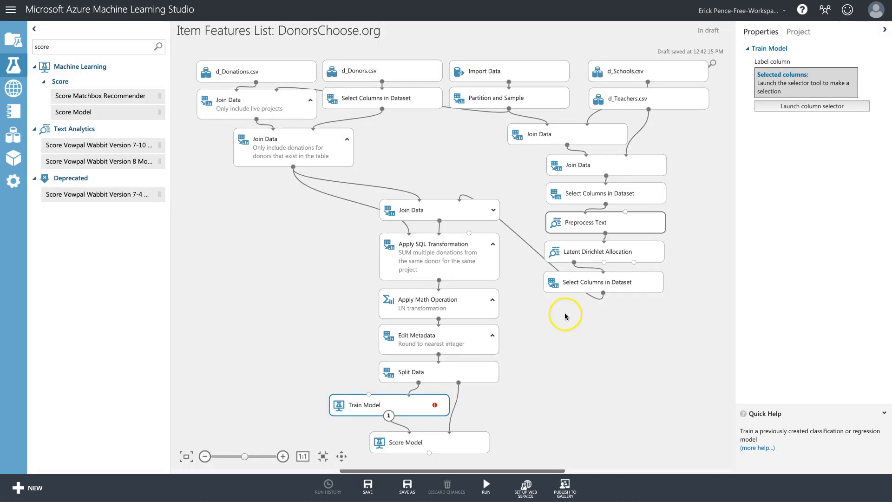
{"action": "left_click", "coordinate": [478, 344]}
{"action": "left_click", "coordinate": [811, 213]}
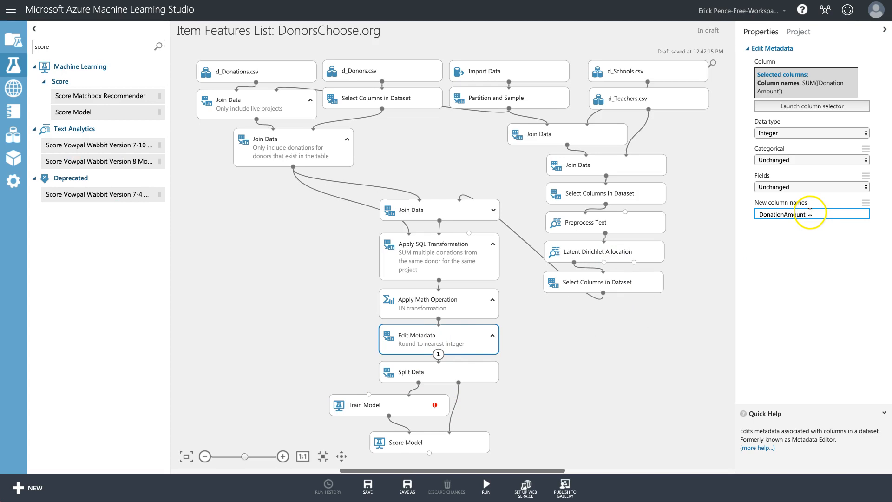
{"action": "left_click", "coordinate": [416, 410]}
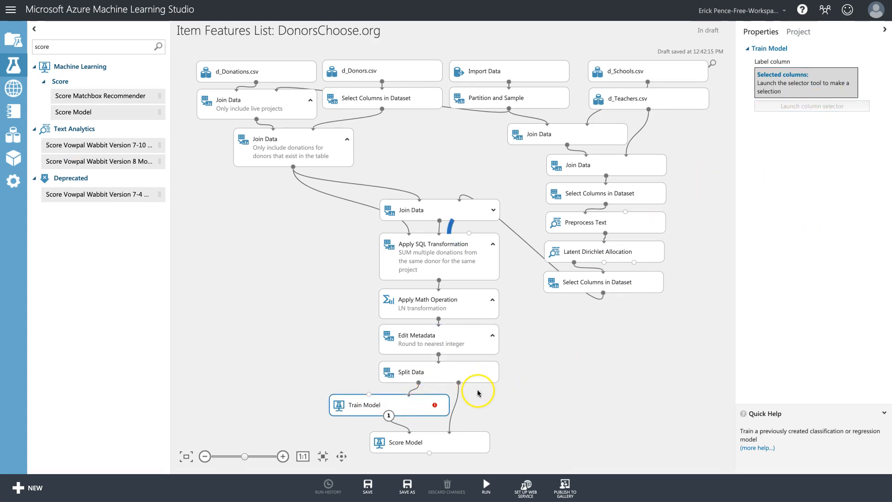
{"action": "left_click", "coordinate": [434, 405]}
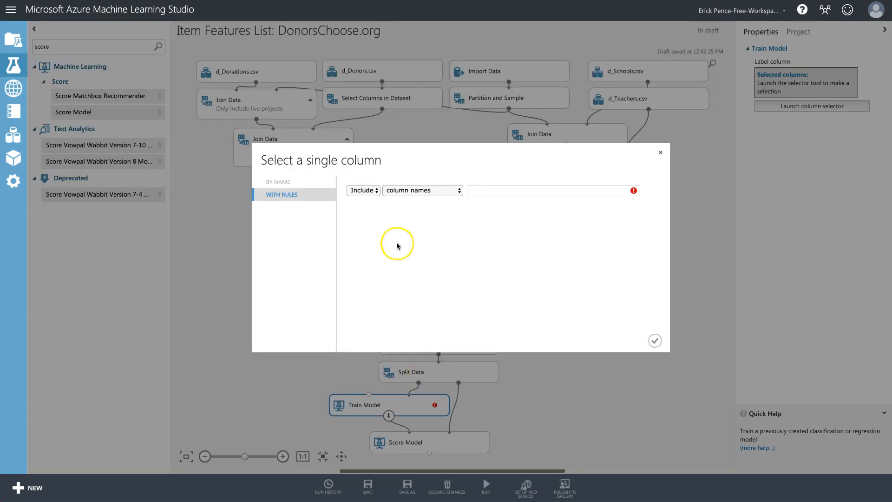
{"action": "left_click", "coordinate": [525, 191]}
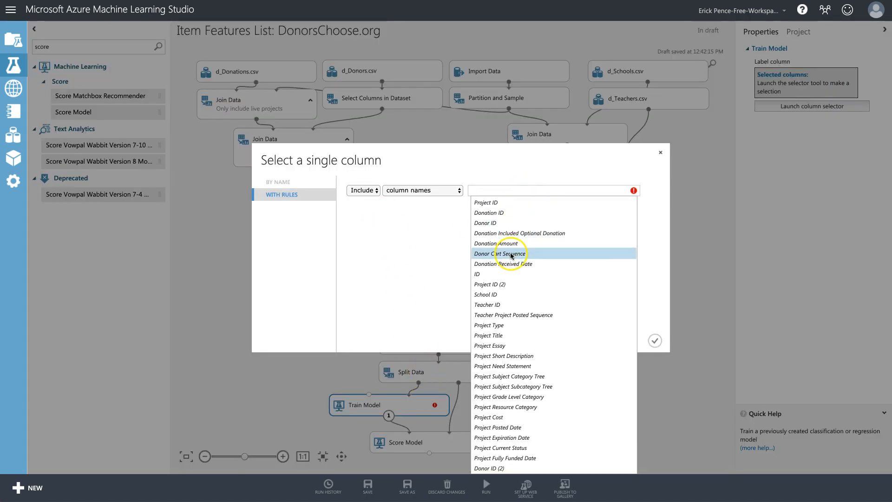
{"action": "left_click", "coordinate": [486, 243]}
{"action": "left_click", "coordinate": [655, 341]}
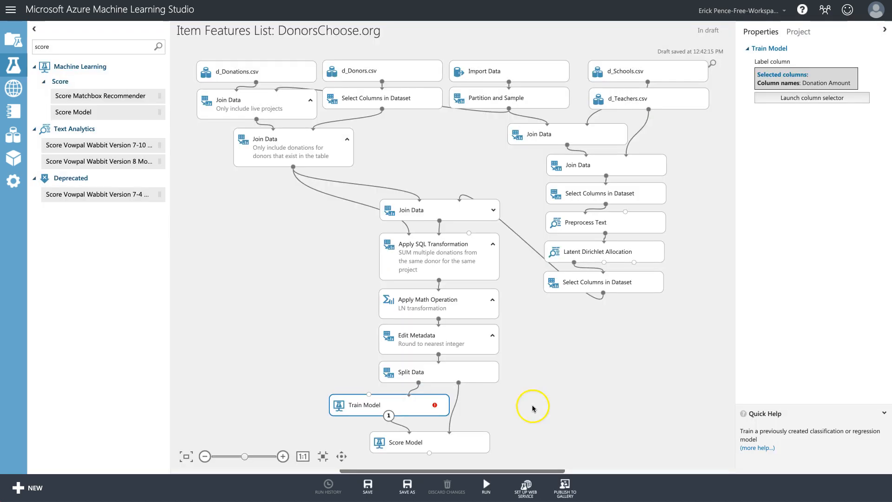
Add an Evaluate Model module below Score Model and connect Score Model's output to it.
{"action": "left_click_drag", "start_coordinate": [68, 45], "coordinate": [24, 47]}
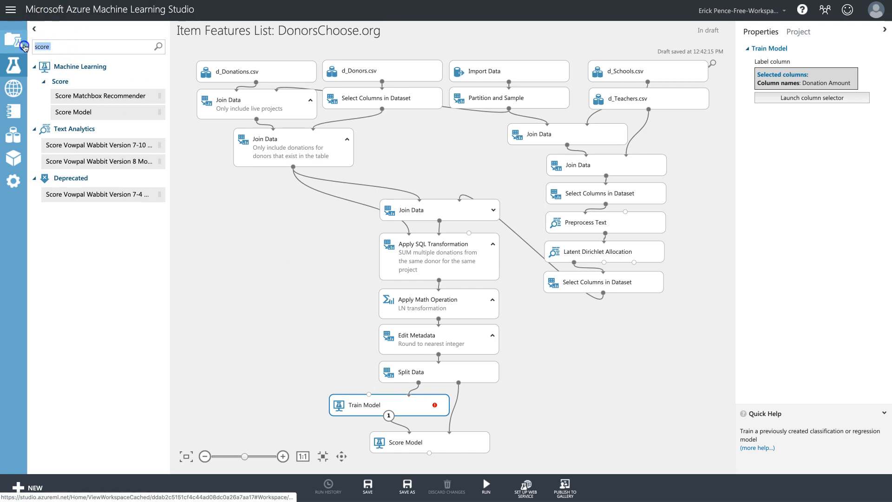
{"action": "type", "text": "evaluate"}
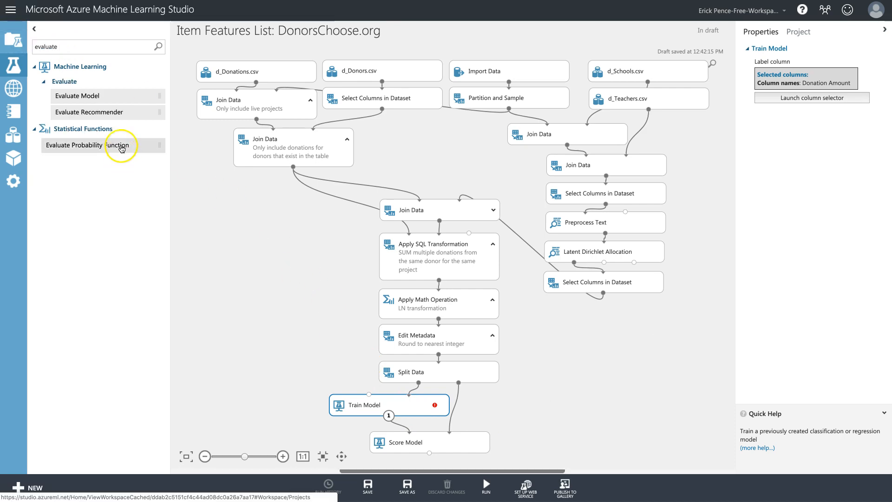
{"action": "left_click_drag", "start_coordinate": [90, 95], "coordinate": [468, 450]}
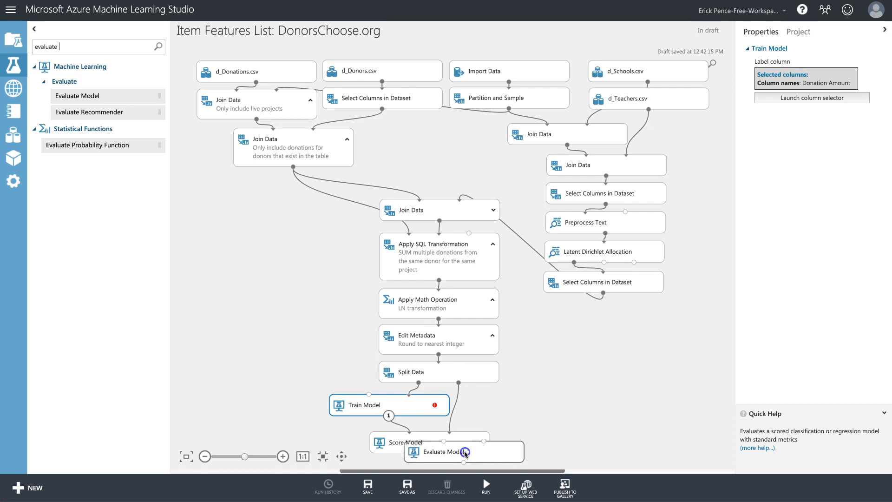
{"action": "left_click", "coordinate": [578, 418]}
{"action": "scroll", "coordinate": [578, 418], "scroll_direction": "down", "scroll_amount": 2}
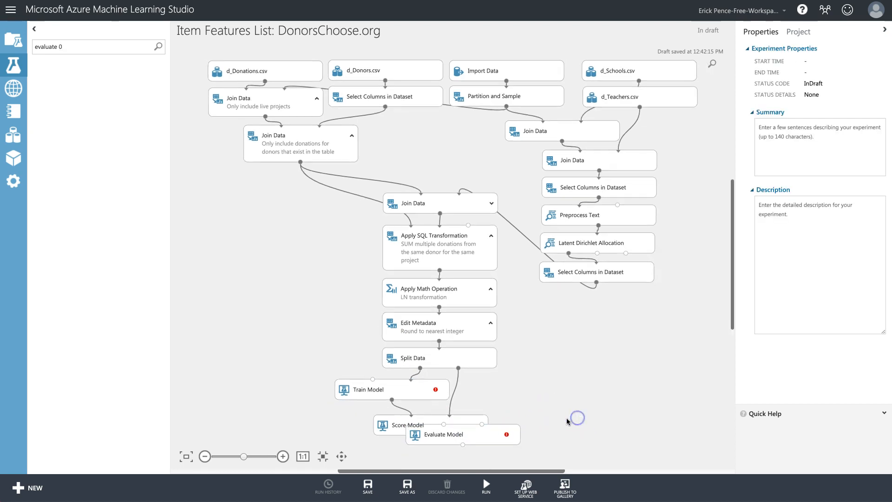
{"action": "left_click_drag", "start_coordinate": [490, 426], "coordinate": [485, 446]}
{"action": "left_click_drag", "start_coordinate": [431, 423], "coordinate": [460, 444]}
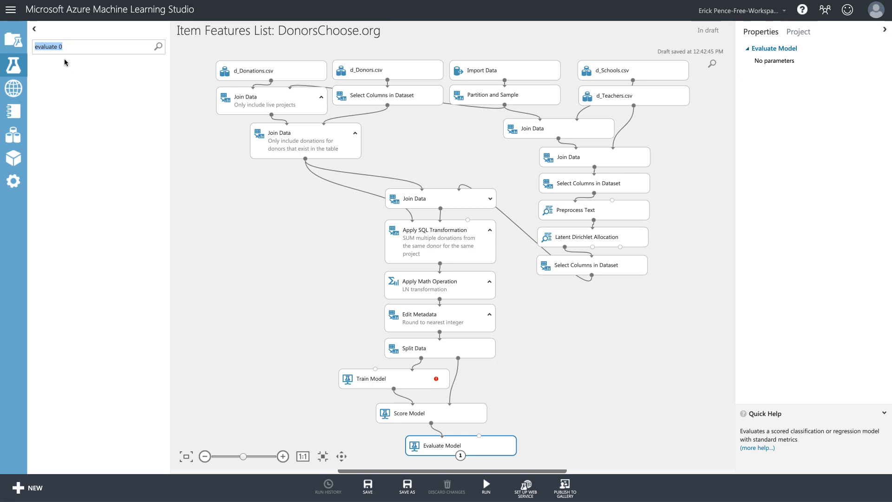
Add a Poisson Regression module and feed it into Train Model.
{"action": "type", "text": "poiss"}
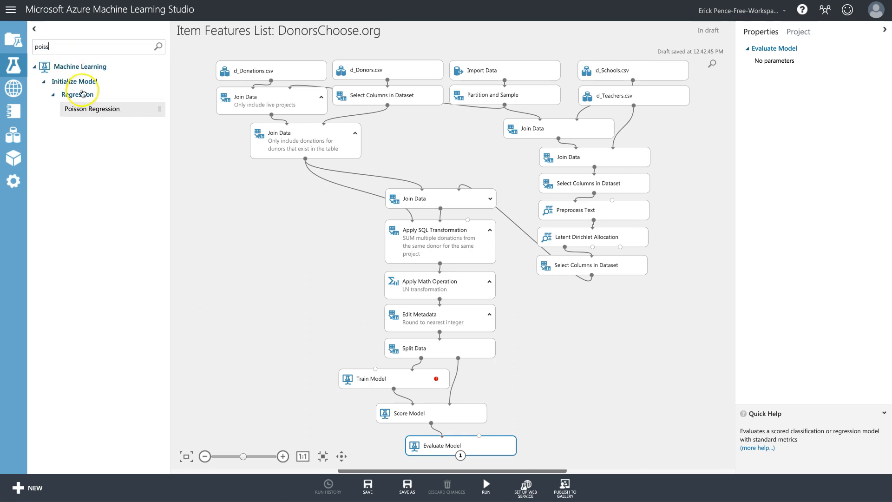
{"action": "left_click_drag", "start_coordinate": [93, 109], "coordinate": [365, 380]}
{"action": "left_click_drag", "start_coordinate": [347, 344], "coordinate": [356, 350]}
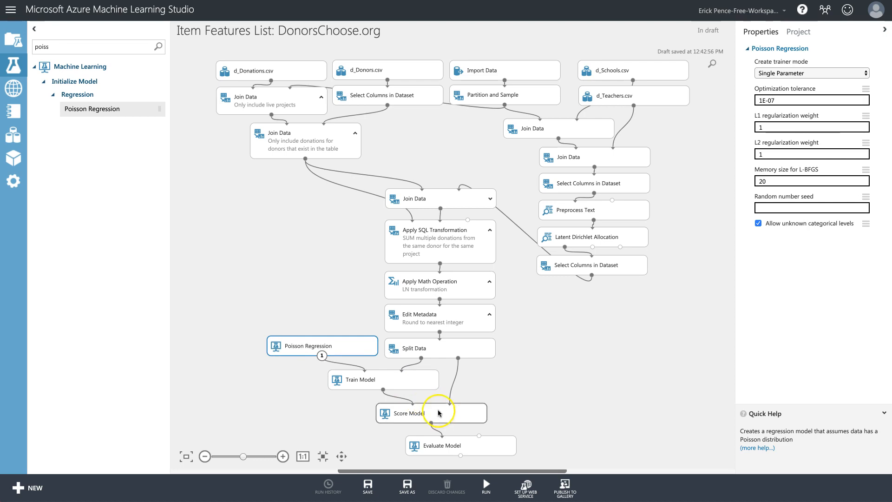
Run the experiment and look over the Apply Math Operation and Edit Metadata settings.
{"action": "left_click", "coordinate": [455, 445]}
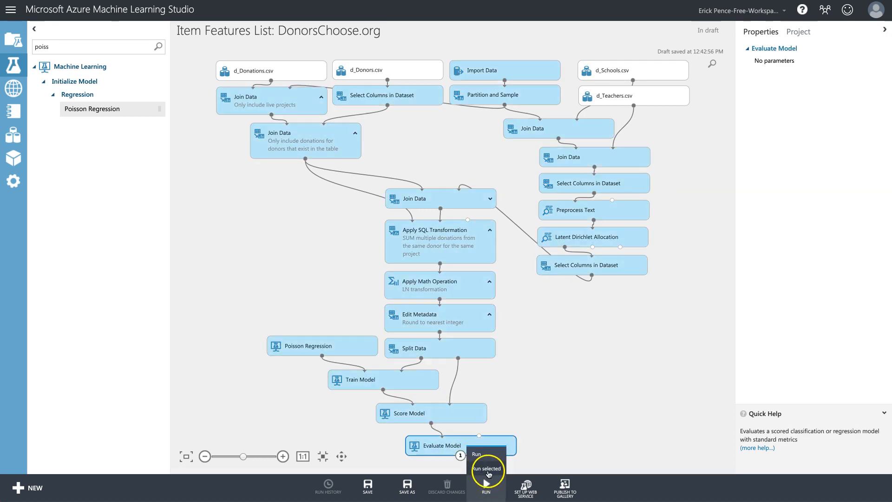
{"action": "left_click", "coordinate": [456, 328]}
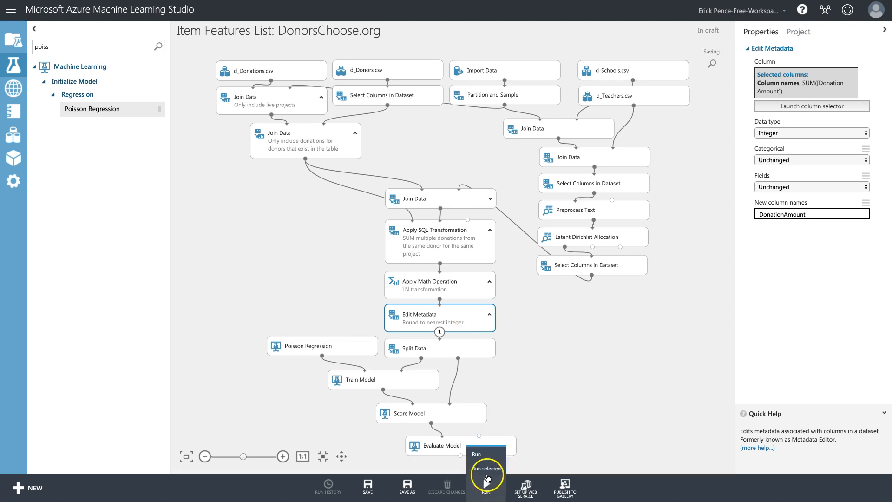
{"action": "left_click", "coordinate": [487, 474]}
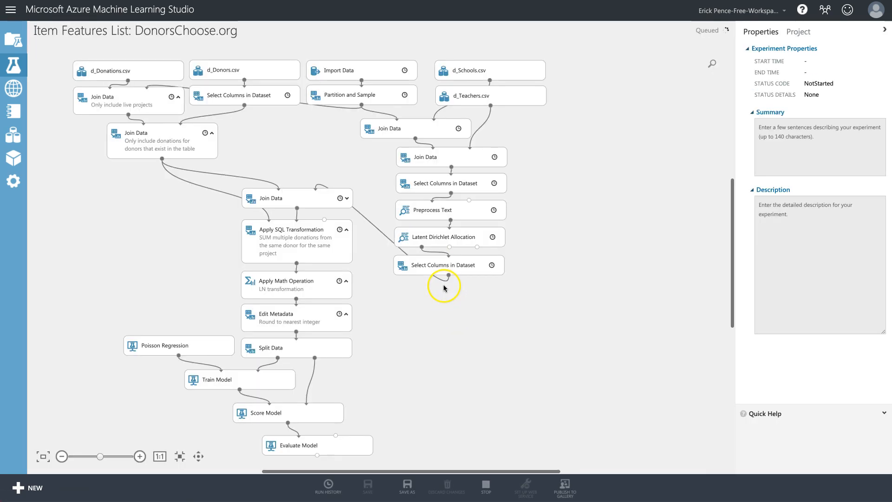
{"action": "left_click", "coordinate": [313, 285]}
{"action": "left_click", "coordinate": [312, 315]}
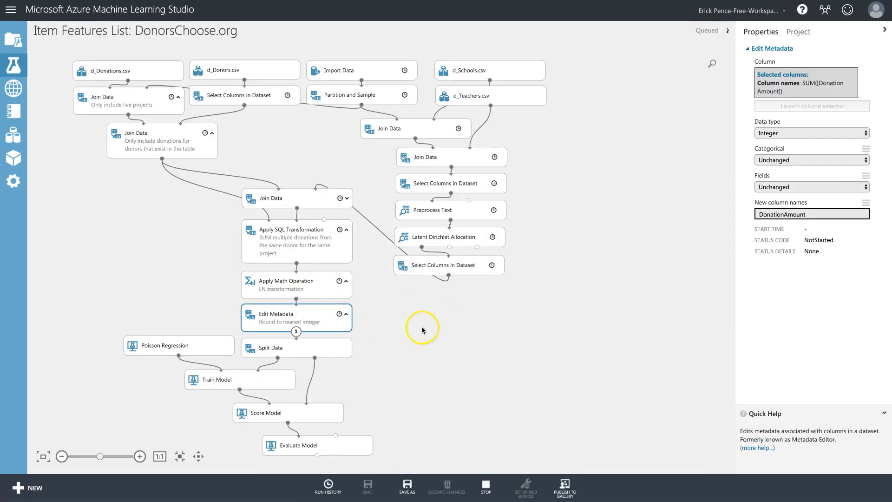
Change Train Model's label column from Donation Amount to DonationAmount.
{"action": "left_click", "coordinate": [298, 348]}
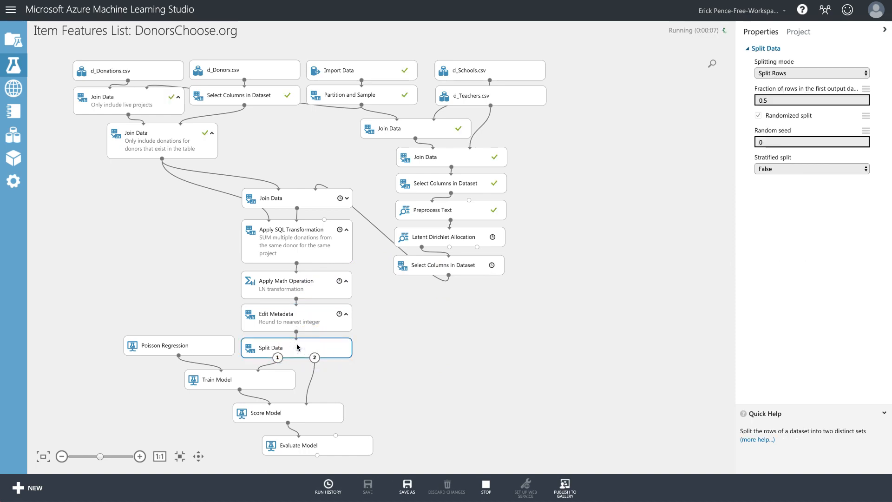
{"action": "left_click", "coordinate": [311, 321]}
{"action": "left_click", "coordinate": [255, 379]}
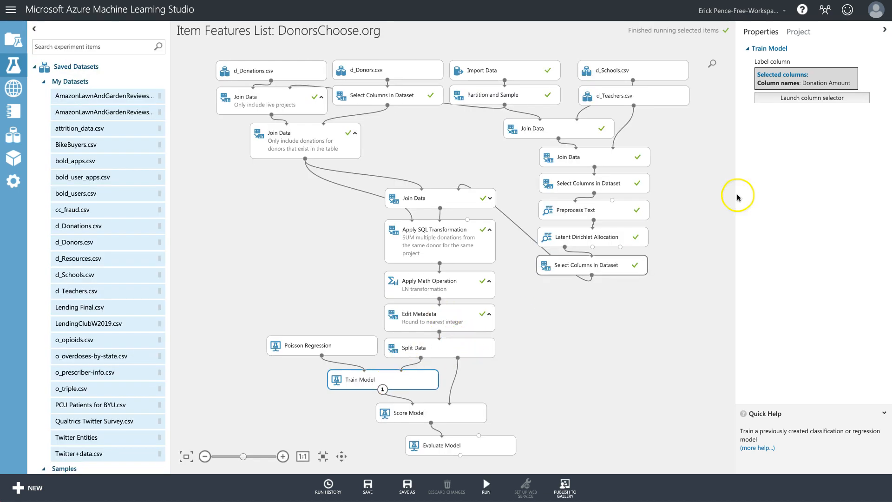
{"action": "left_click", "coordinate": [819, 99]}
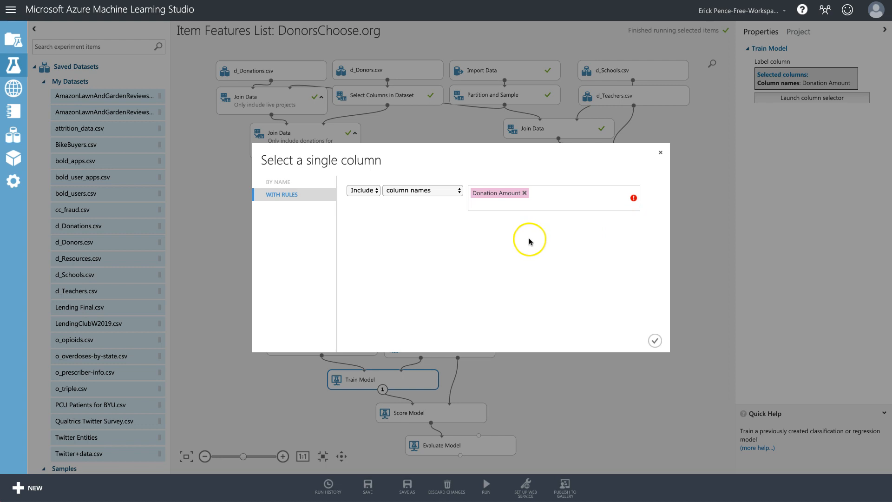
{"action": "key", "text": "BackSpace"}
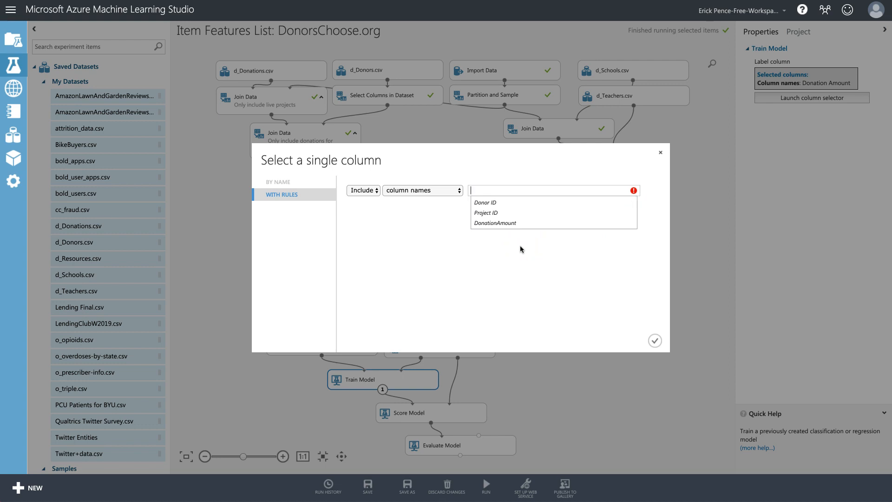
{"action": "left_click", "coordinate": [501, 224]}
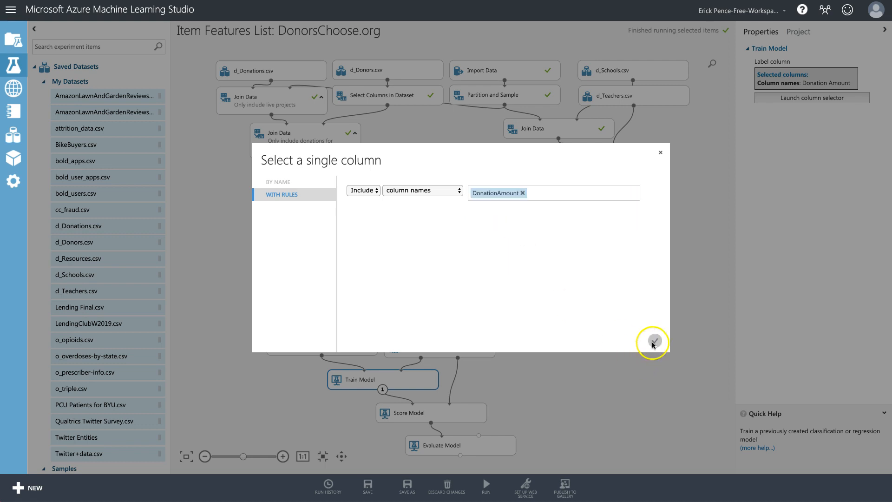
{"action": "left_click", "coordinate": [654, 342]}
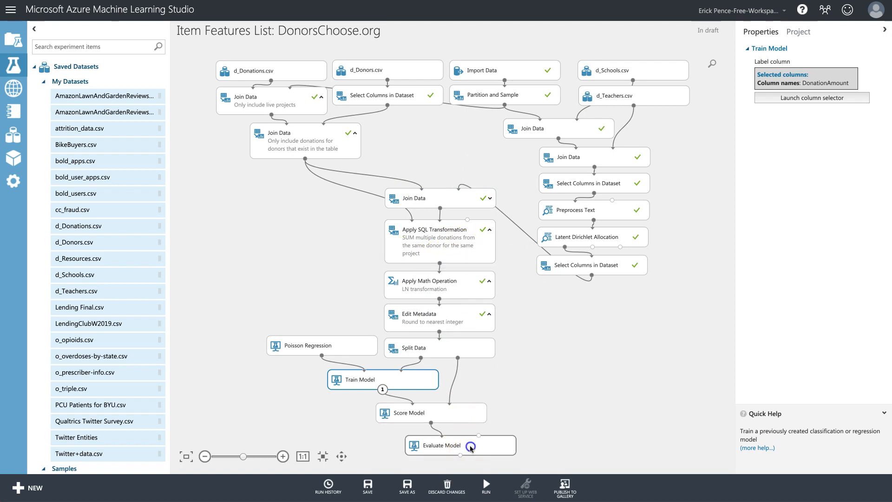
Run the selected pipeline up to Evaluate Model.
{"action": "left_click", "coordinate": [464, 444]}
{"action": "mouse_move", "coordinate": [499, 483]}
{"action": "left_click", "coordinate": [486, 468]}
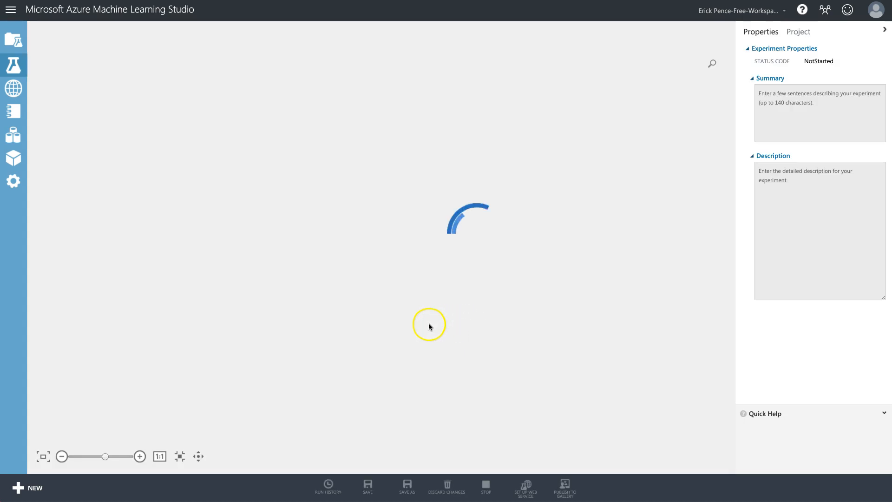
Visualize the Edit Metadata results dataset, review it, and close the viewer.
{"action": "right_click", "coordinate": [297, 324]}
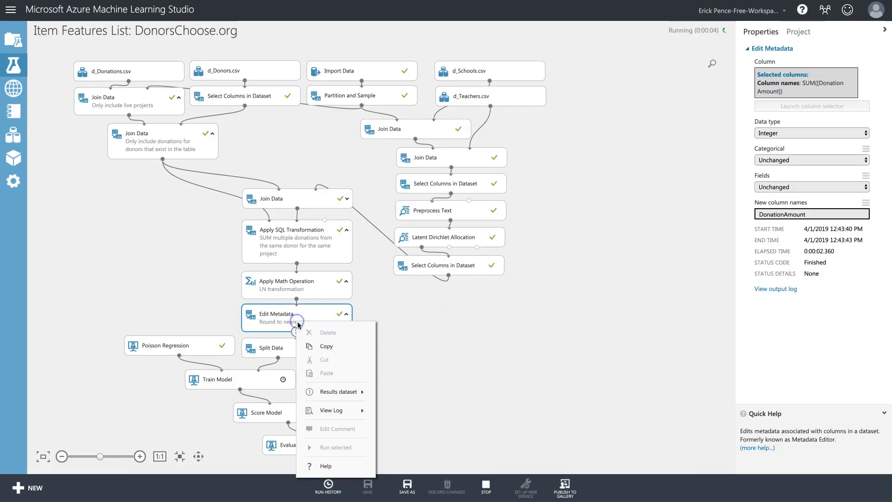
{"action": "left_click", "coordinate": [403, 448]}
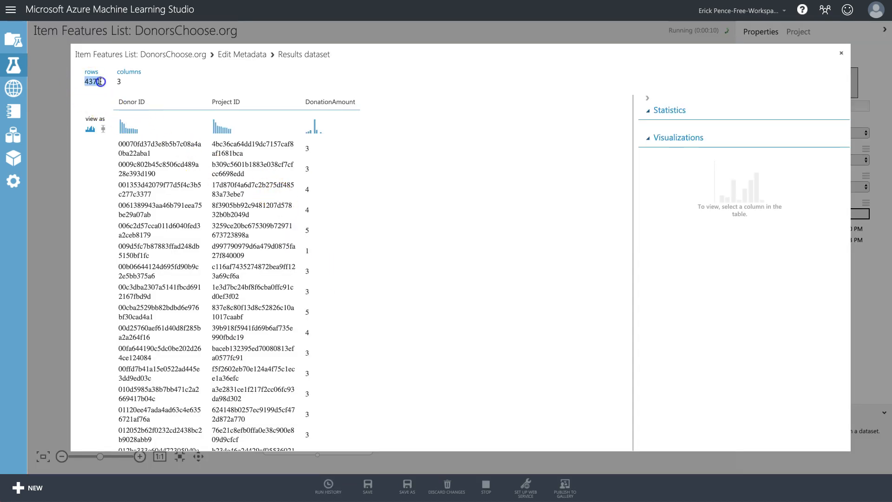
{"action": "left_click", "coordinate": [841, 53]}
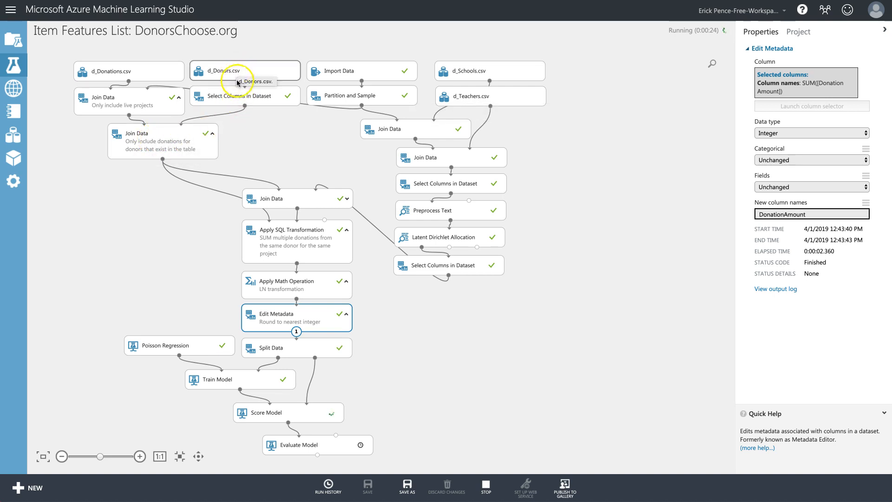
Review Evaluate Model's metrics (MAE 0.636231, RMSE 0.984982, R² 0.199019), then inspect the last Select Columns module.
{"action": "left_click", "coordinate": [161, 140]}
{"action": "left_click", "coordinate": [141, 104]}
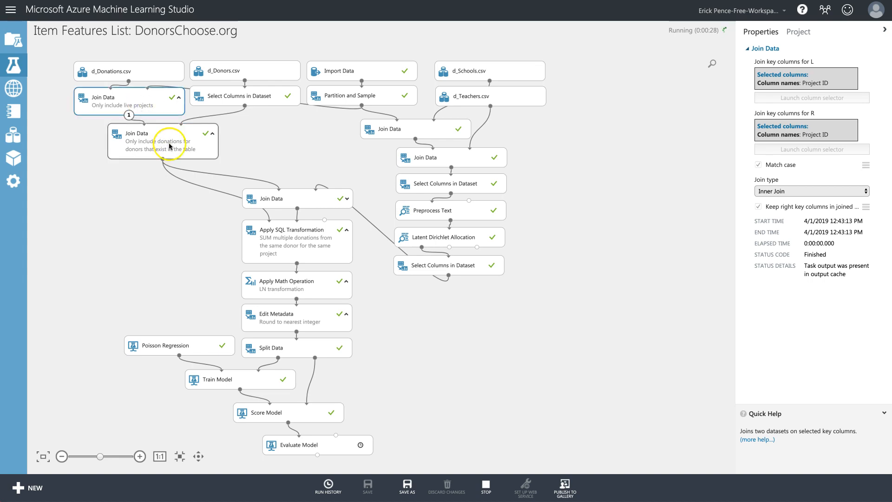
{"action": "left_click", "coordinate": [324, 138]}
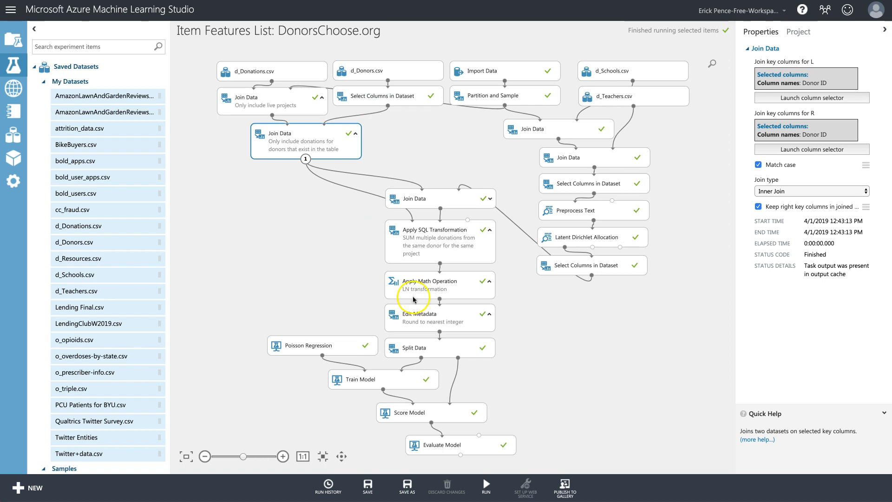
{"action": "left_click", "coordinate": [441, 442]}
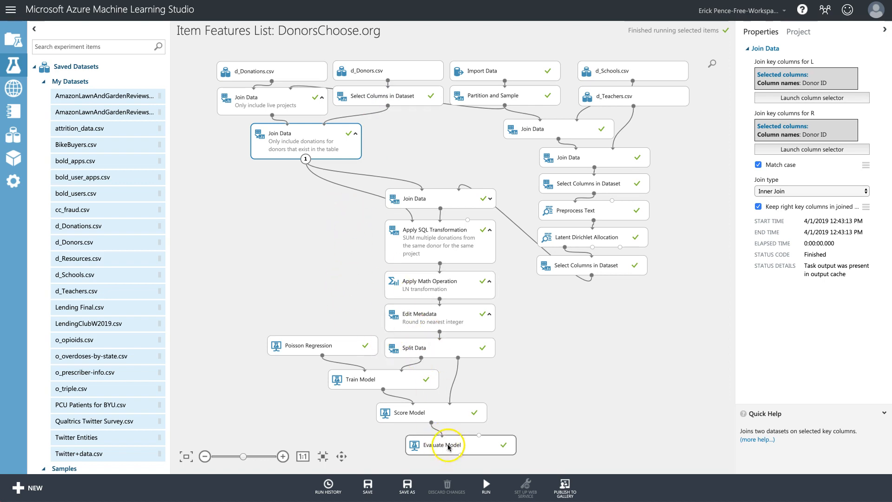
{"action": "right_click", "coordinate": [499, 457]}
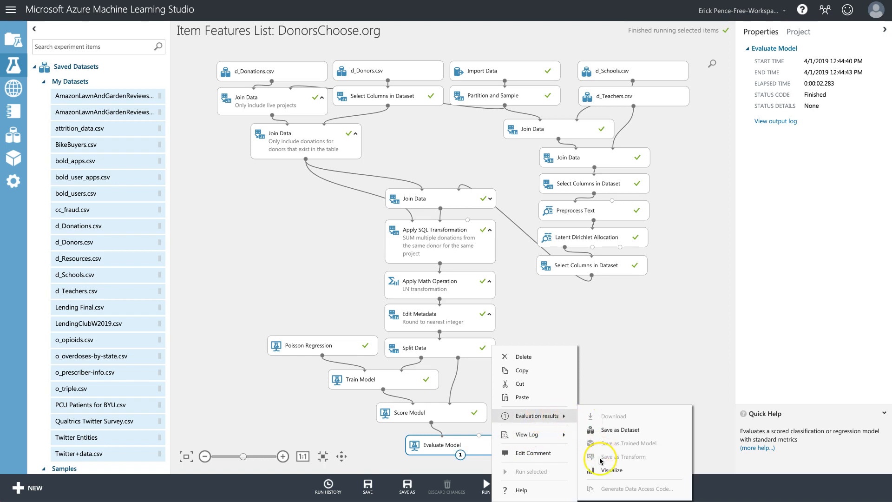
{"action": "left_click", "coordinate": [600, 471]}
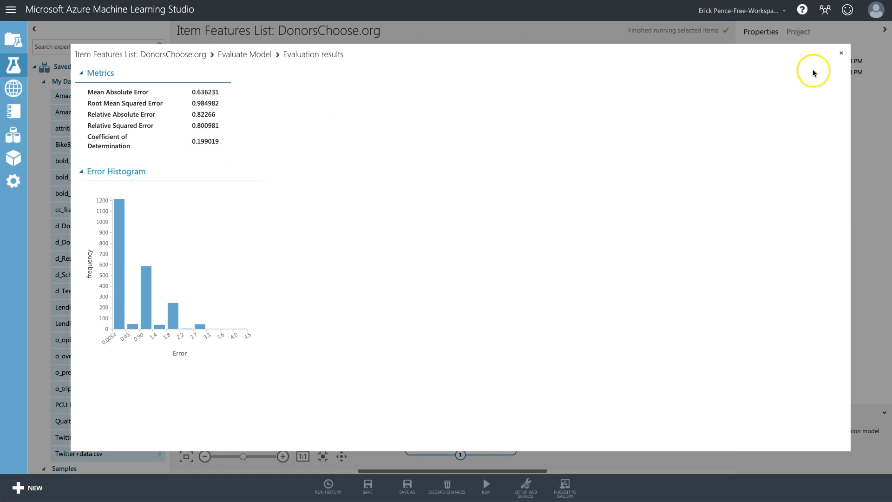
{"action": "left_click", "coordinate": [842, 56]}
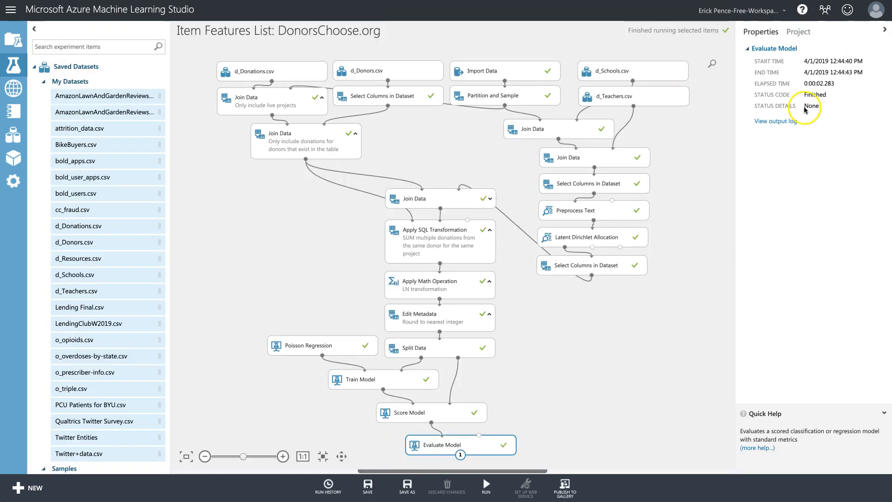
{"action": "left_click", "coordinate": [586, 270]}
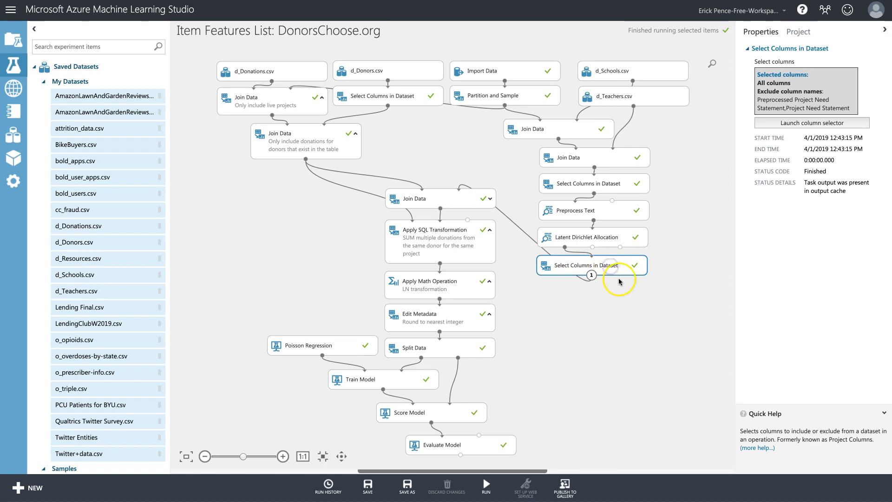
{"action": "right_click", "coordinate": [611, 268]}
{"action": "mouse_move", "coordinate": [656, 337]}
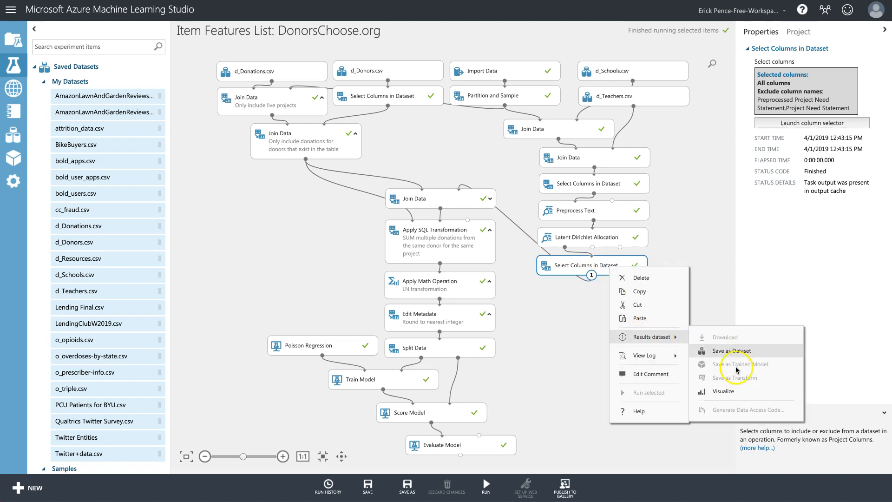
{"action": "left_click", "coordinate": [736, 391]}
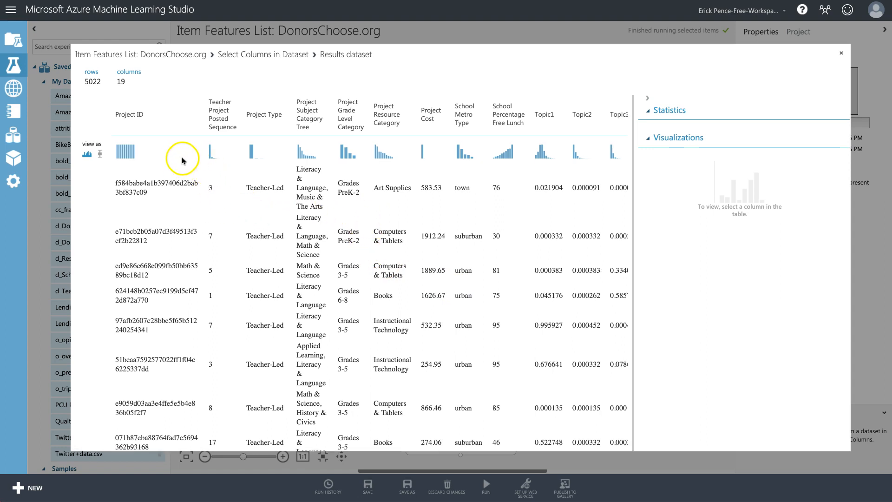
{"action": "scroll", "coordinate": [261, 191], "scroll_direction": "right", "scroll_amount": 5}
{"action": "scroll", "coordinate": [270, 192], "scroll_direction": "left", "scroll_amount": 5}
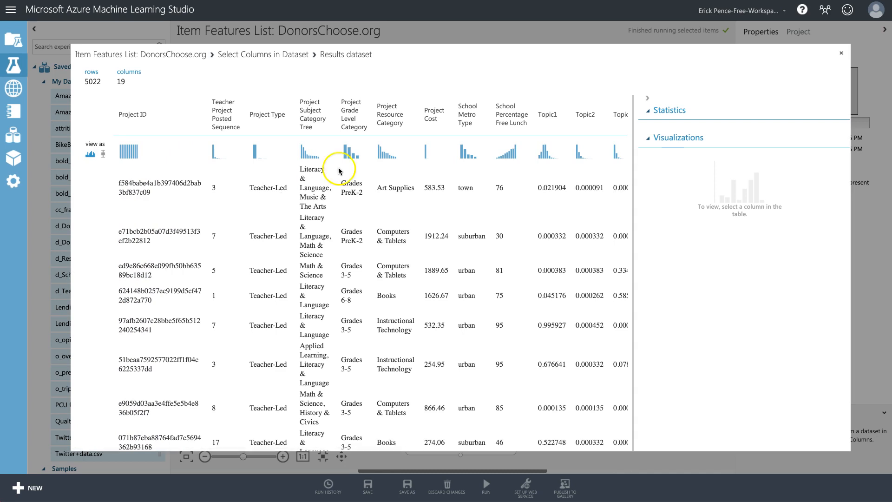
{"action": "left_click", "coordinate": [841, 56]}
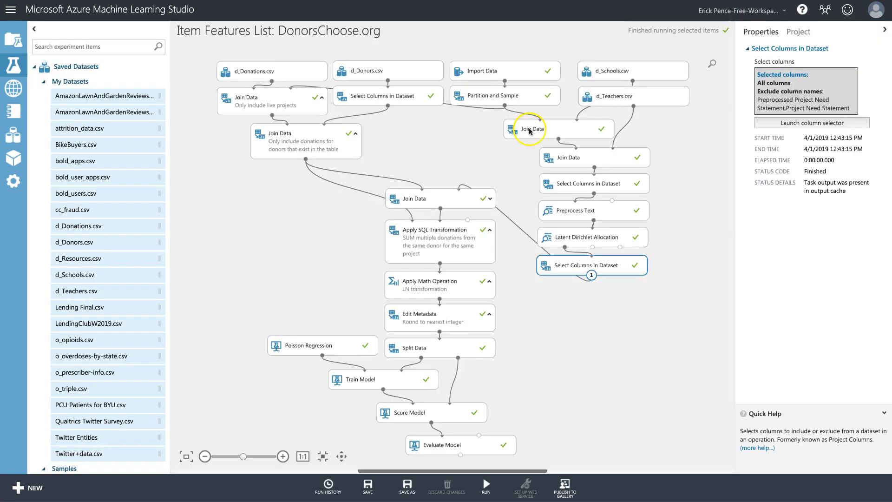
Add Permutation Feature Importance fed by Train Model and Split Data's second output, and run it.
{"action": "left_click", "coordinate": [121, 44]}
{"action": "type", "text": "permutation"}
{"action": "left_click_drag", "start_coordinate": [93, 84], "coordinate": [315, 418]}
{"action": "left_click_drag", "start_coordinate": [383, 389], "coordinate": [295, 404]}
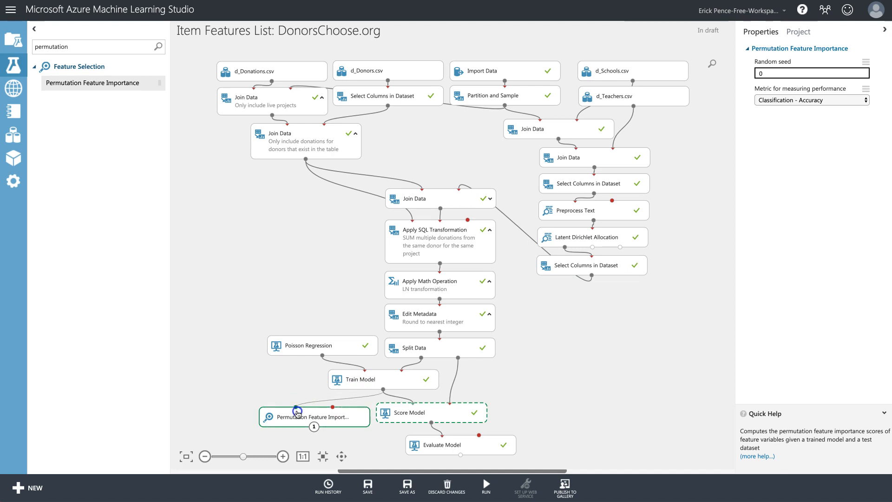
{"action": "left_click_drag", "start_coordinate": [459, 358], "coordinate": [339, 415]}
{"action": "left_click", "coordinate": [491, 488]}
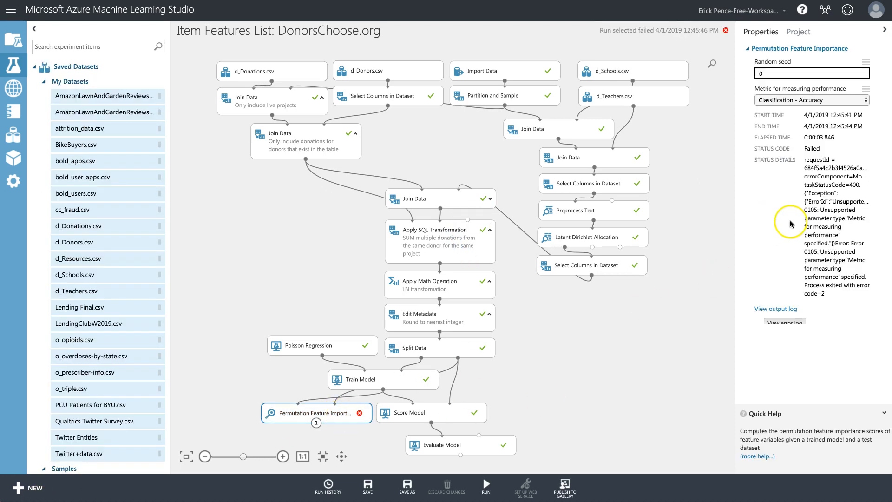
Set random seed 12345 and the Regression - Coefficient of Determination metric, then run the module.
{"action": "left_click", "coordinate": [788, 74]}
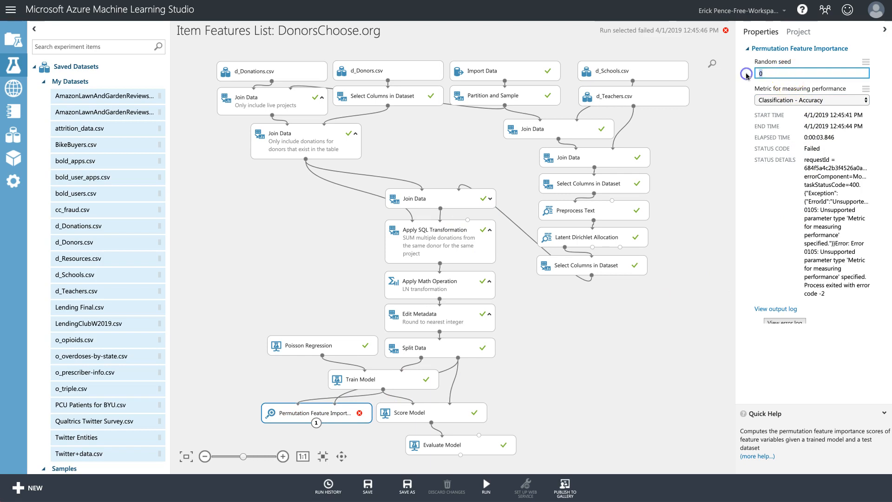
{"action": "type", "text": "12345"}
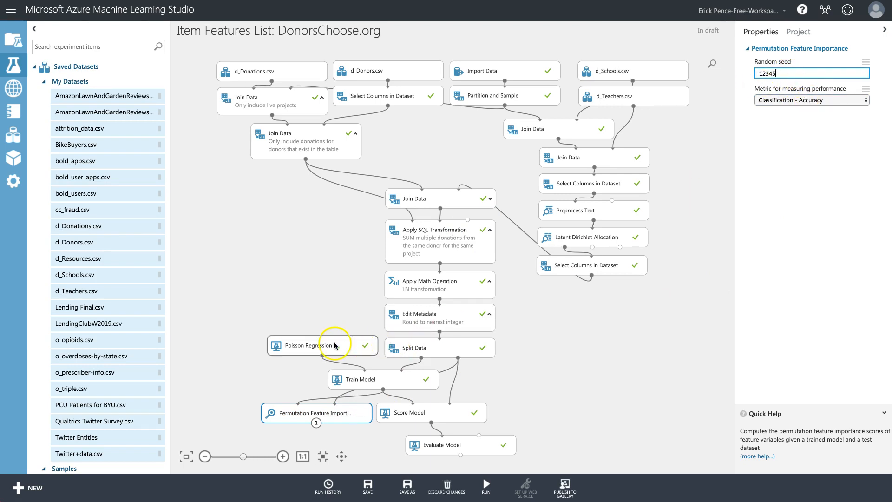
{"action": "left_click", "coordinate": [797, 101]}
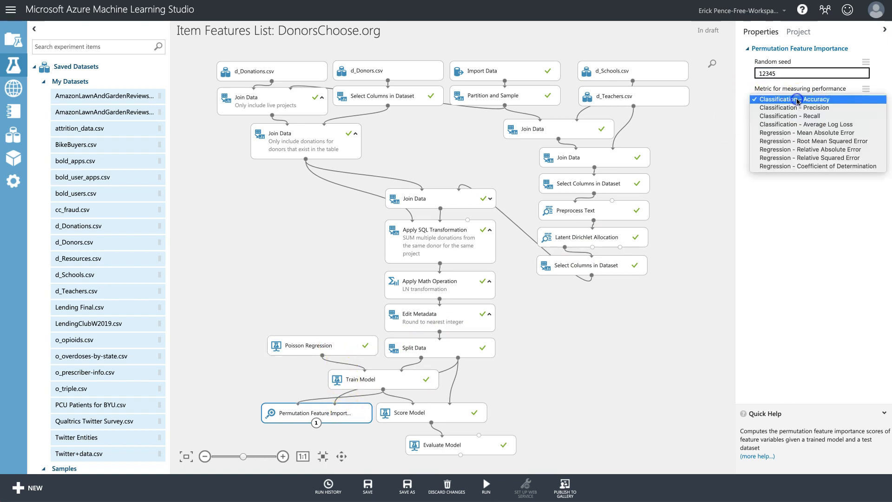
{"action": "left_click", "coordinate": [798, 167]}
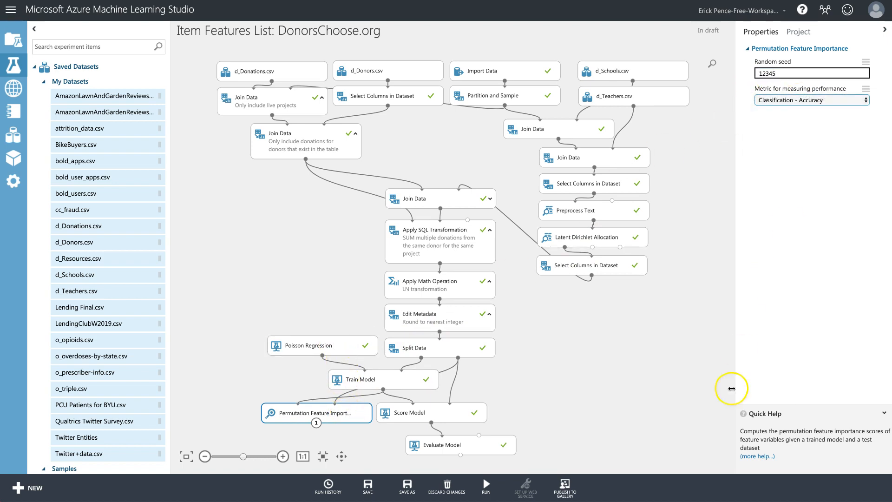
{"action": "left_click", "coordinate": [486, 486]}
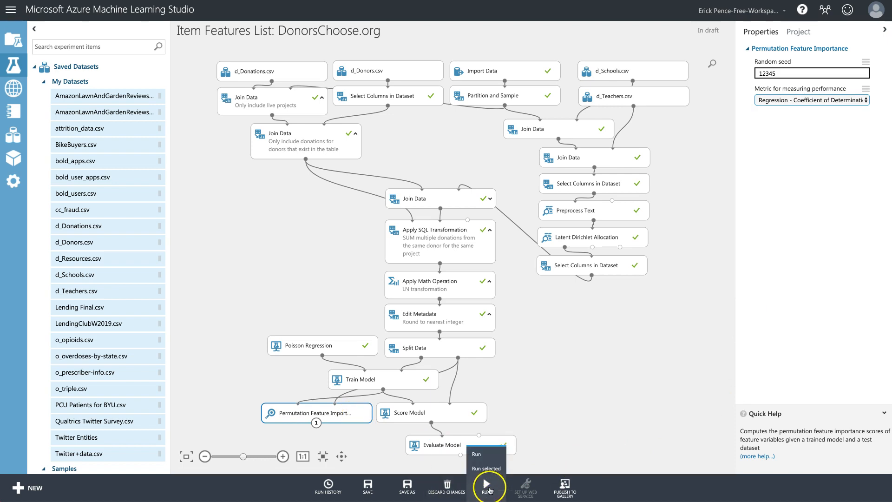
{"action": "left_click", "coordinate": [487, 469]}
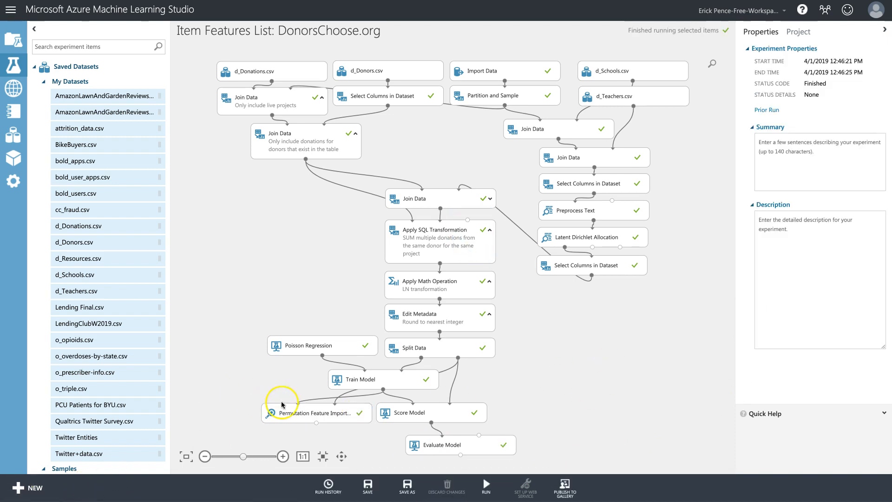
Visualize the feature importance scores (Project ID 0.246028, Donor ID 0.018101) and close them.
{"action": "left_click", "coordinate": [324, 412]}
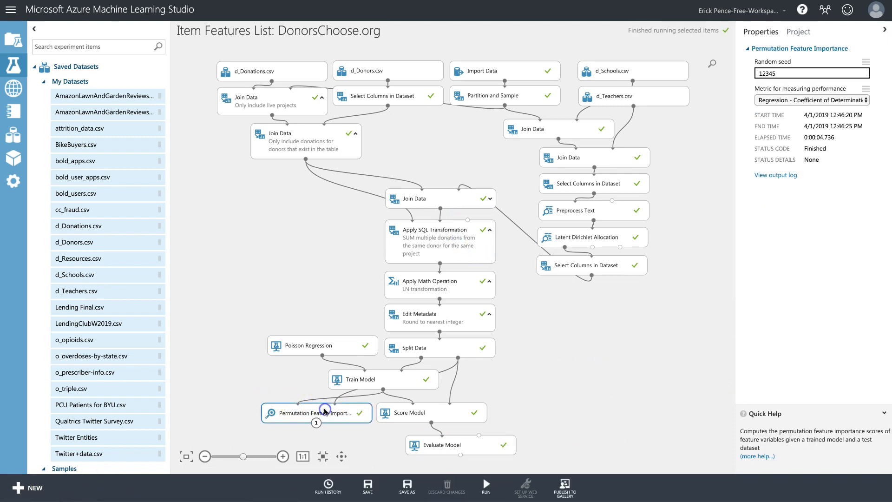
{"action": "right_click", "coordinate": [331, 410]}
{"action": "mouse_move", "coordinate": [393, 415]}
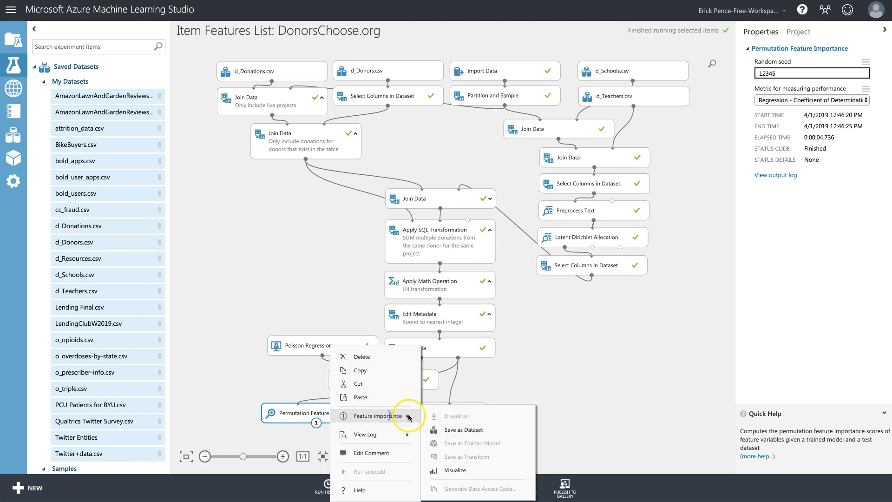
{"action": "left_click", "coordinate": [459, 473]}
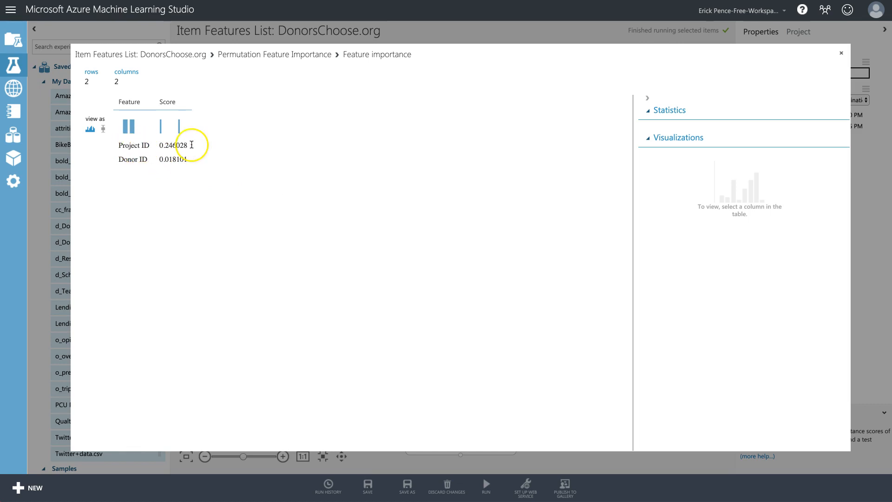
{"action": "left_click", "coordinate": [841, 53]}
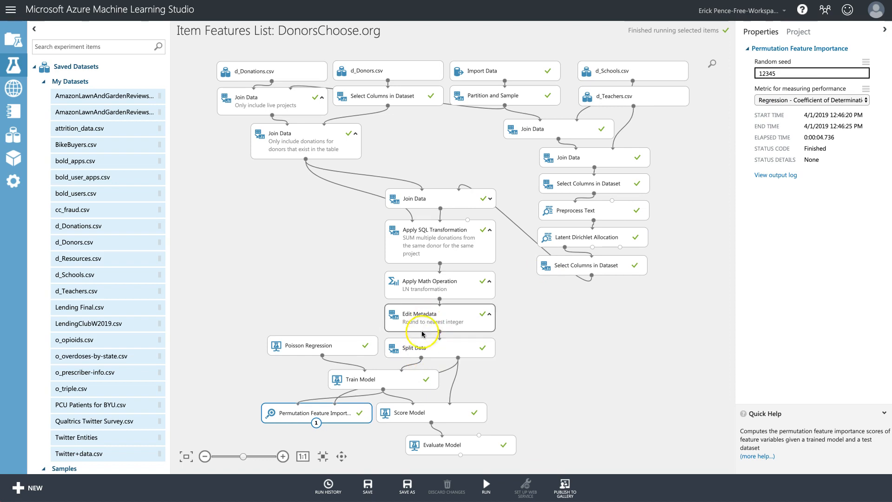
Check Train Model and view Split Data's first output, 2186 rows by 3 columns.
{"action": "left_click", "coordinate": [389, 376]}
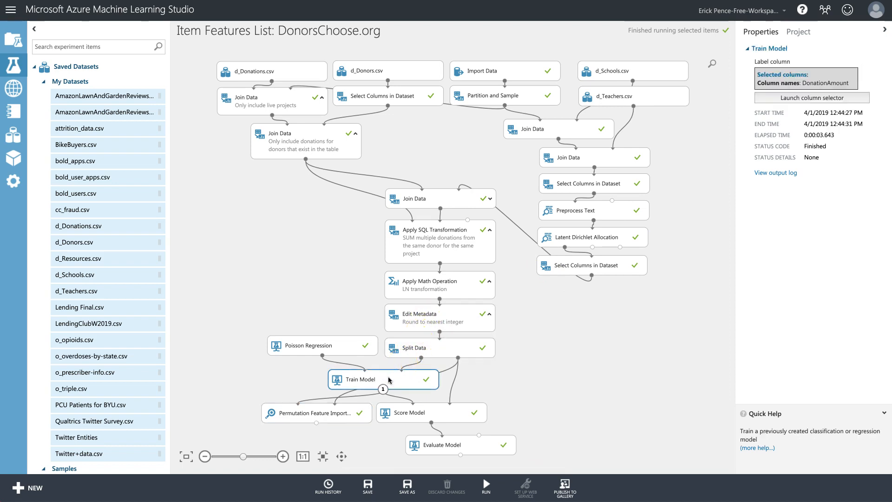
{"action": "left_click", "coordinate": [441, 354]}
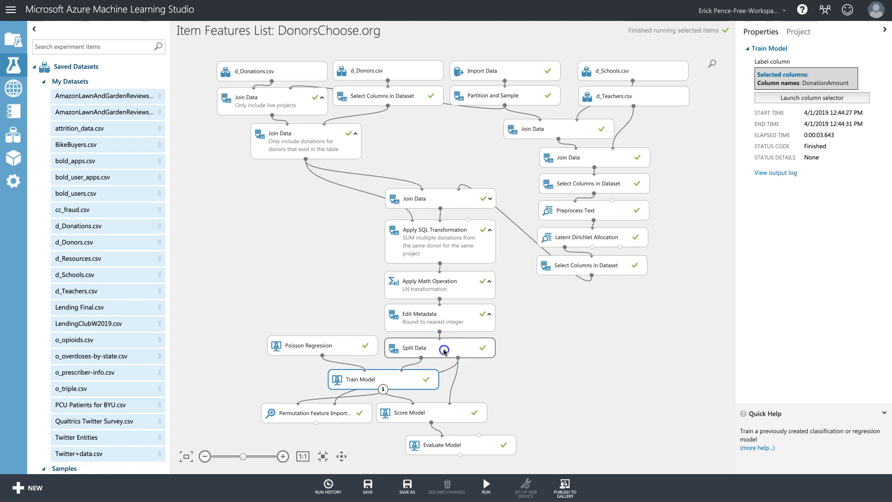
{"action": "left_click", "coordinate": [399, 379]}
{"action": "right_click", "coordinate": [445, 346]}
{"action": "mouse_move", "coordinate": [488, 403]}
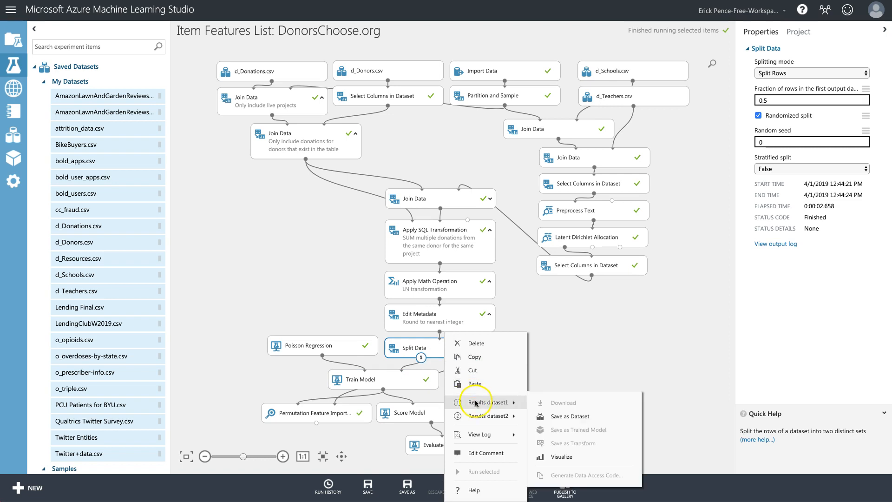
{"action": "left_click", "coordinate": [560, 456]}
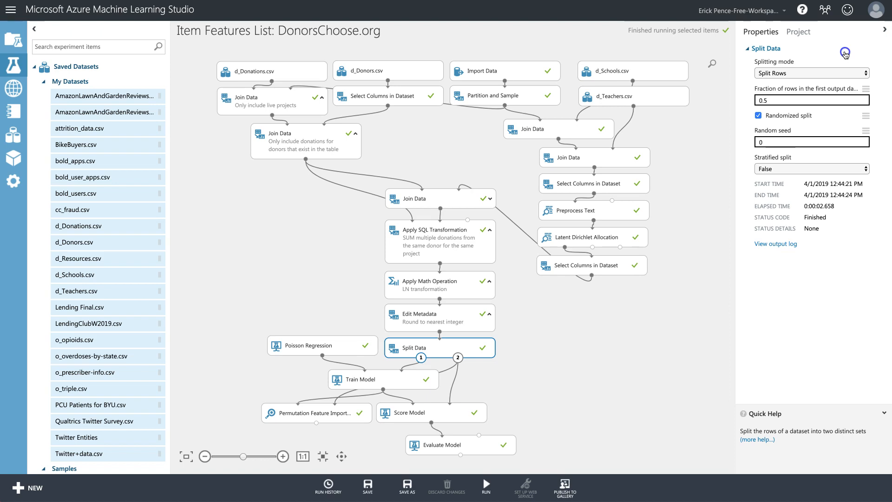
{"action": "left_click", "coordinate": [841, 52]}
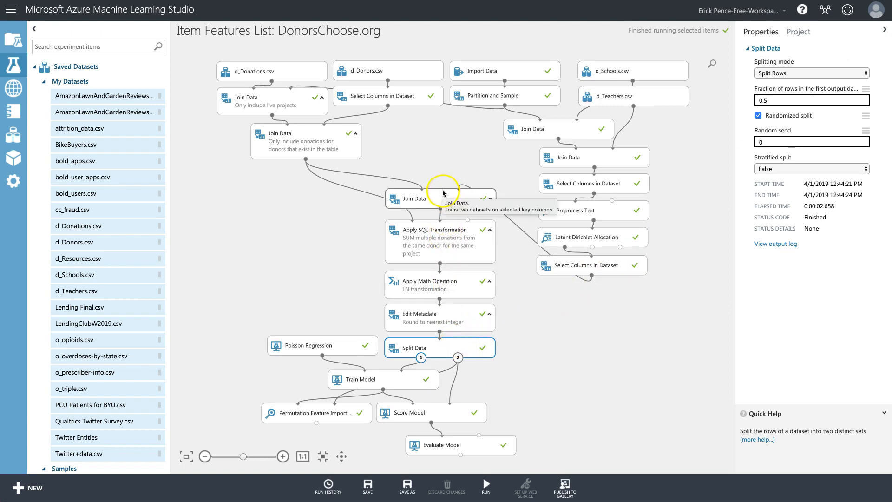
Show the Apply SQL Transformation query and highlight its summed Donation Amount part.
{"action": "left_click", "coordinate": [441, 245]}
{"action": "left_click_drag", "start_coordinate": [847, 72], "coordinate": [882, 75]}
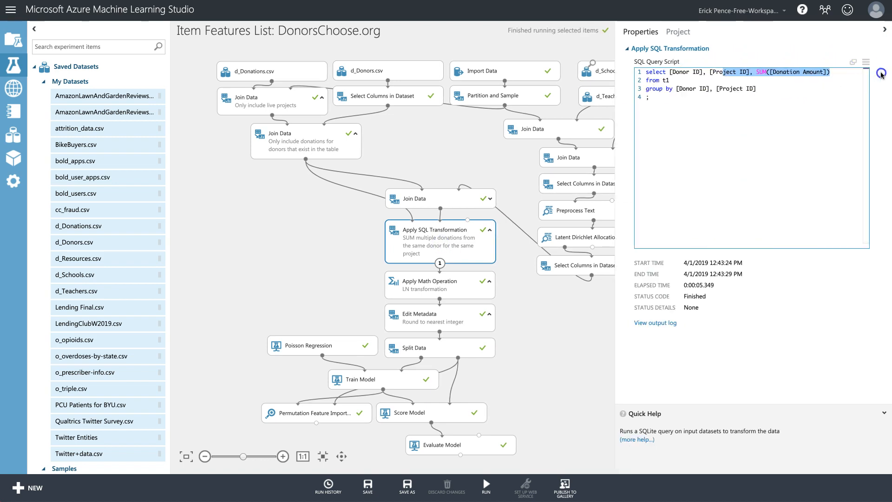
{"action": "left_click", "coordinate": [839, 74]}
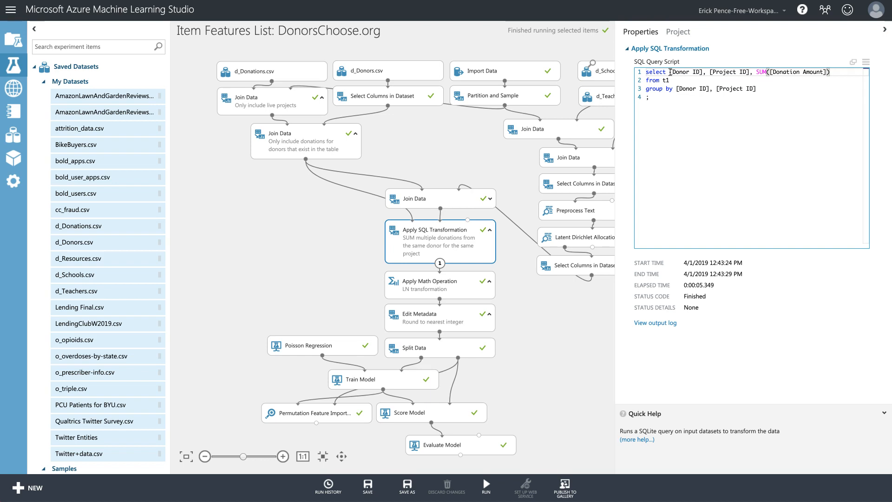
Delete the SUM Apply SQL Transformation module and connect Join Data directly to Apply Math Operation.
{"action": "left_click", "coordinate": [451, 241]}
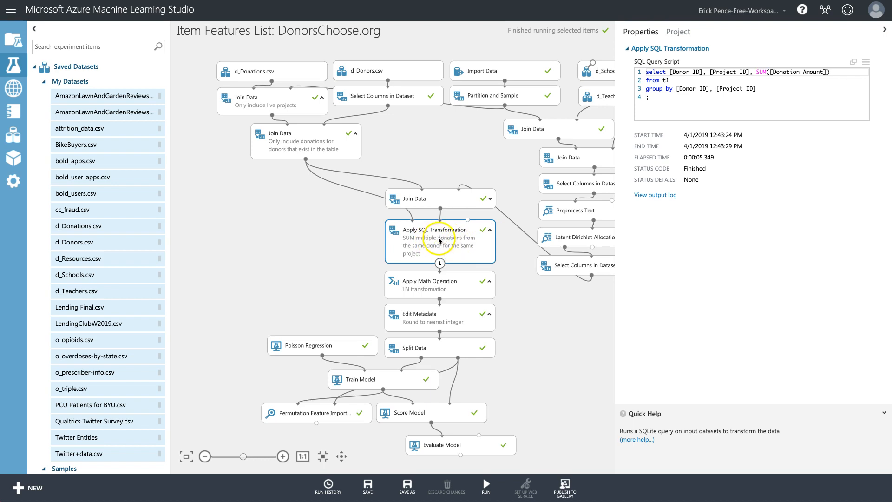
{"action": "right_click", "coordinate": [451, 239]}
{"action": "left_click", "coordinate": [472, 250]}
{"action": "left_click_drag", "start_coordinate": [440, 209], "coordinate": [440, 273]}
Move the eight lower modules up, then review Select Columns, Join Data and Apply Math Operation settings.
{"action": "left_click_drag", "start_coordinate": [533, 461], "coordinate": [228, 248]}
{"action": "left_click_drag", "start_coordinate": [447, 286], "coordinate": [446, 232]}
{"action": "left_click", "coordinate": [584, 258]}
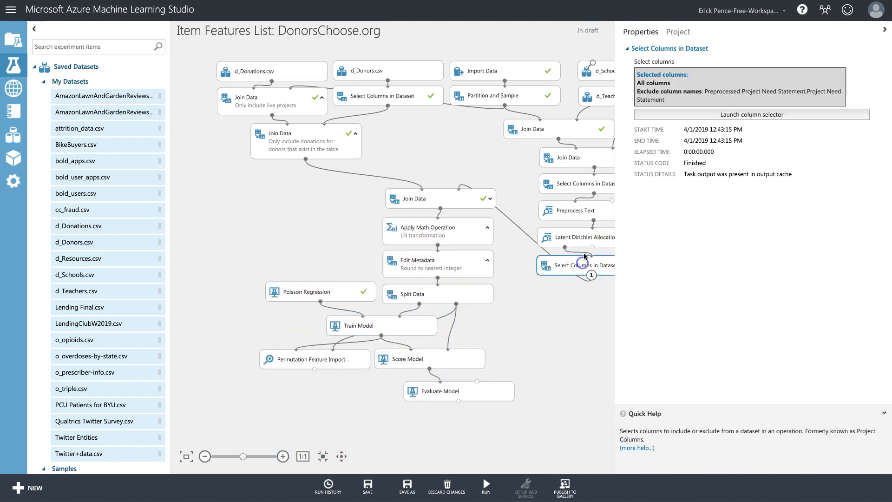
{"action": "left_click", "coordinate": [445, 195]}
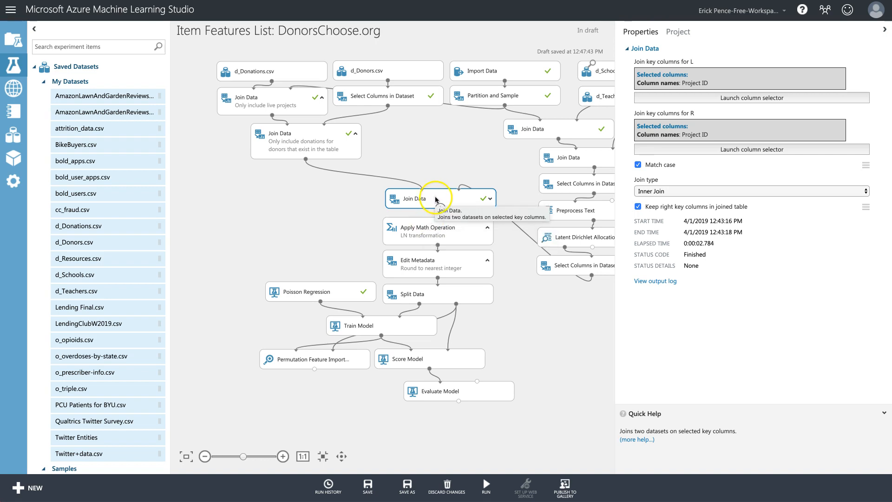
{"action": "left_click_drag", "start_coordinate": [454, 199], "coordinate": [452, 201]}
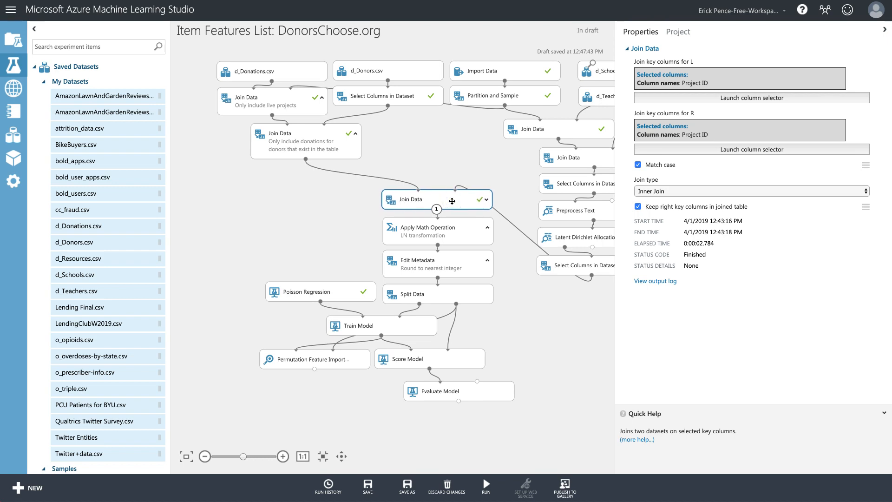
{"action": "left_click", "coordinate": [455, 235]}
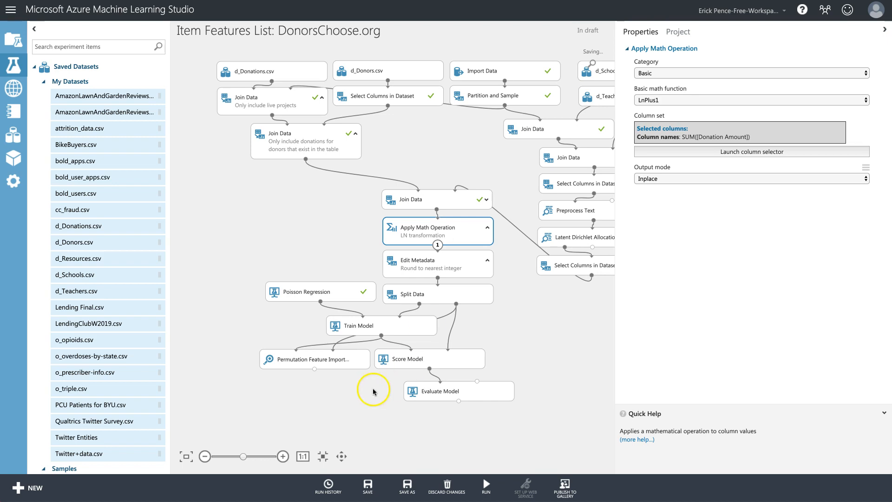
After a failed run, switch Apply Math Operation's column from SUM([Donation Amount]) to Donation Amount.
{"action": "mouse_move", "coordinate": [486, 486]}
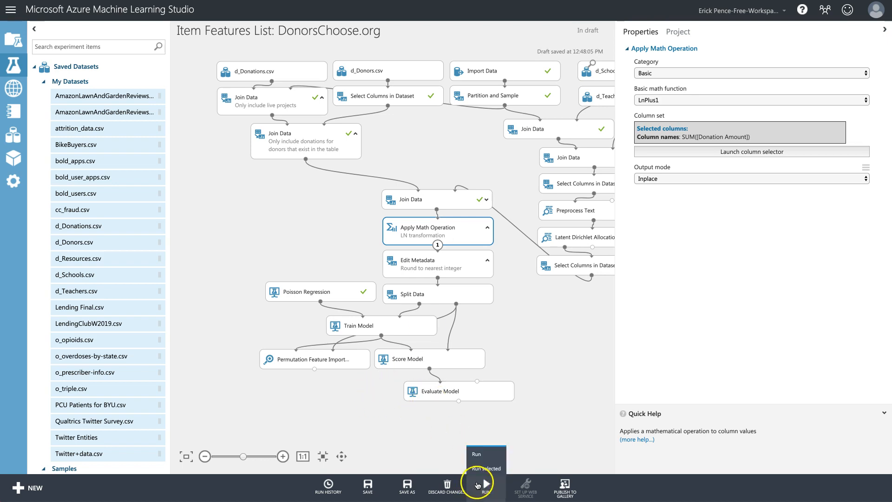
{"action": "left_click", "coordinate": [483, 458]}
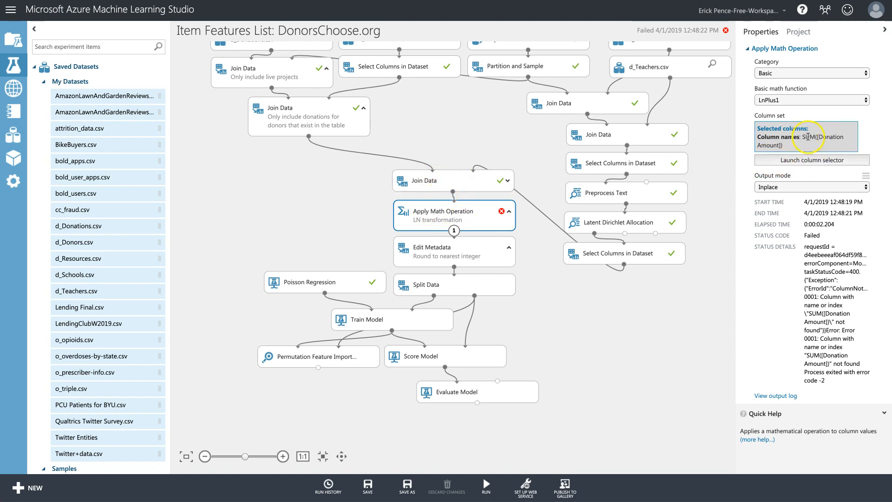
{"action": "left_click", "coordinate": [823, 160]}
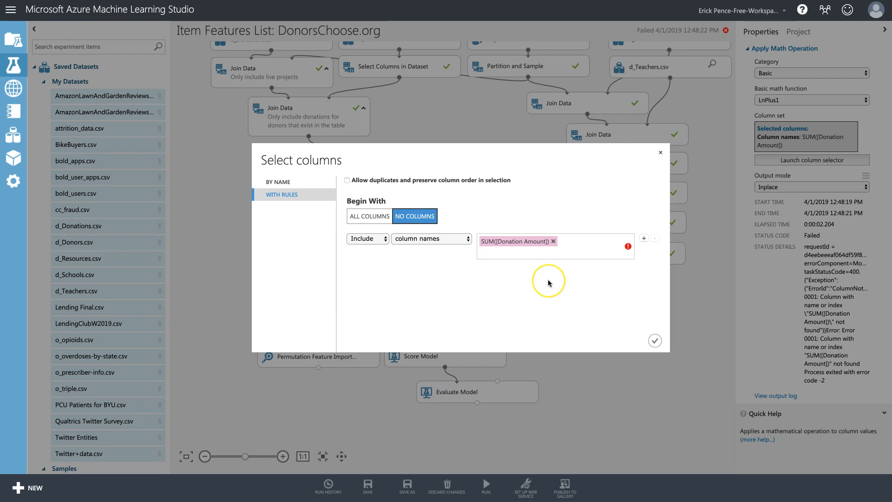
{"action": "key", "text": "BackSpace"}
{"action": "left_click", "coordinate": [509, 293]}
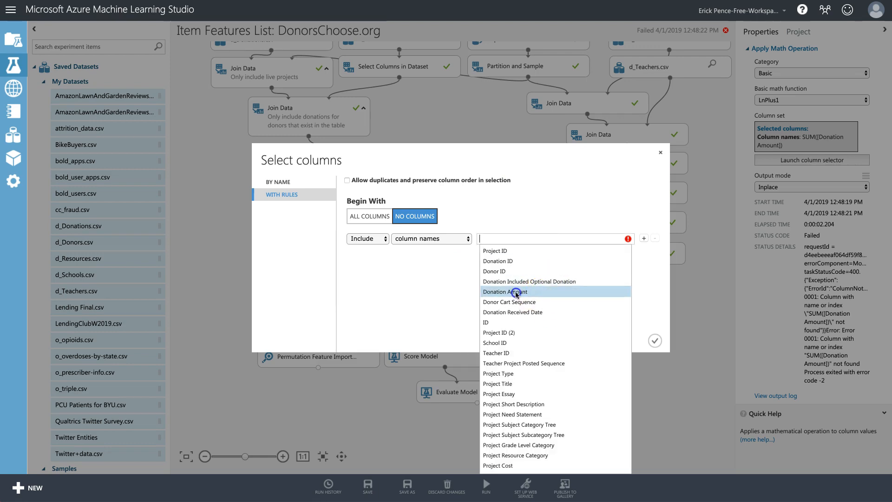
{"action": "left_click", "coordinate": [708, 344]}
{"action": "left_click", "coordinate": [655, 340]}
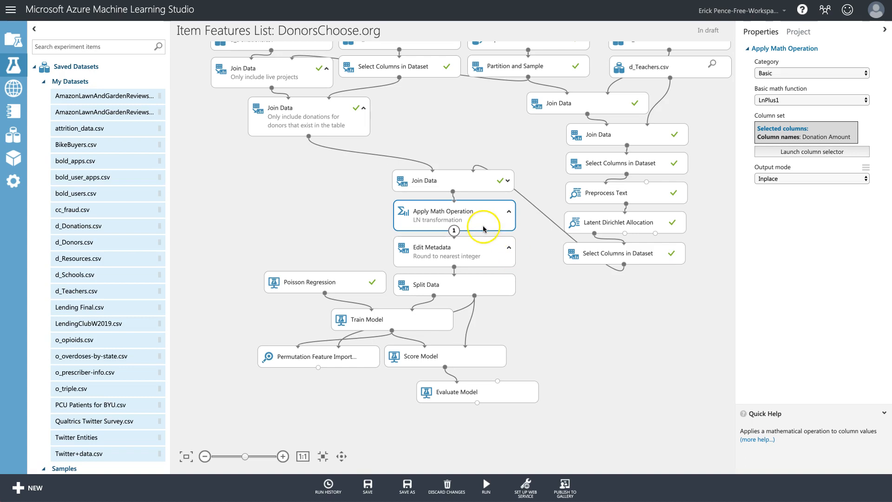
Point Edit Metadata at Donation Amount instead of SUM([Donation Amount]).
{"action": "left_click", "coordinate": [476, 248]}
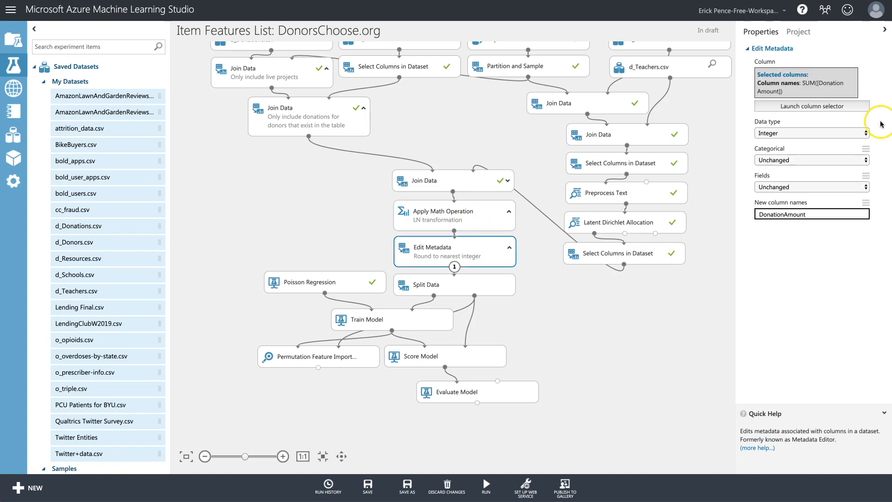
{"action": "left_click", "coordinate": [811, 106]}
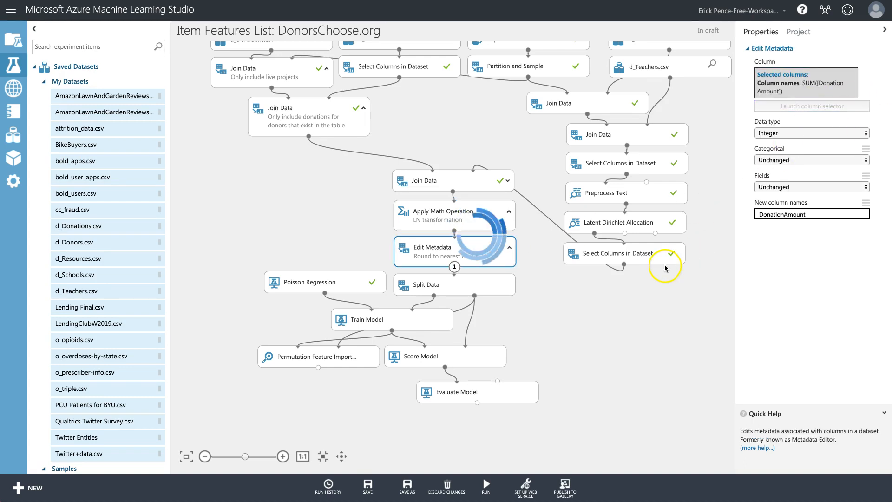
{"action": "key", "text": "BackSpace"}
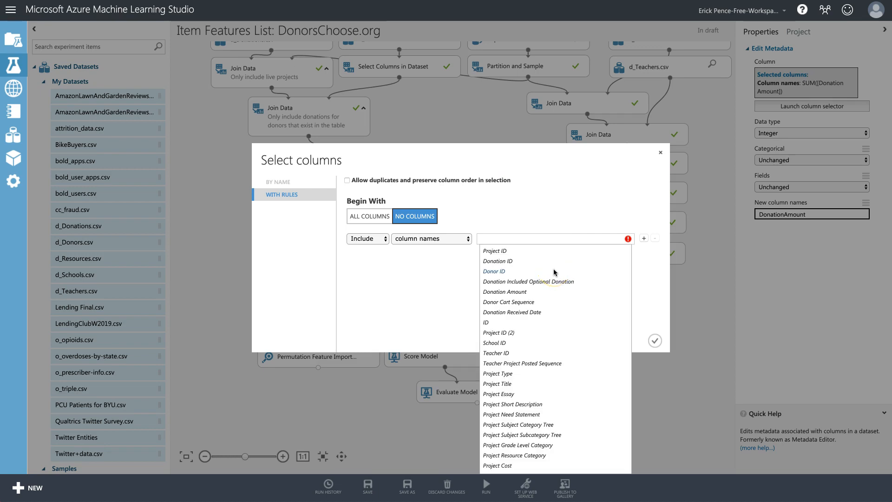
{"action": "left_click", "coordinate": [484, 291]}
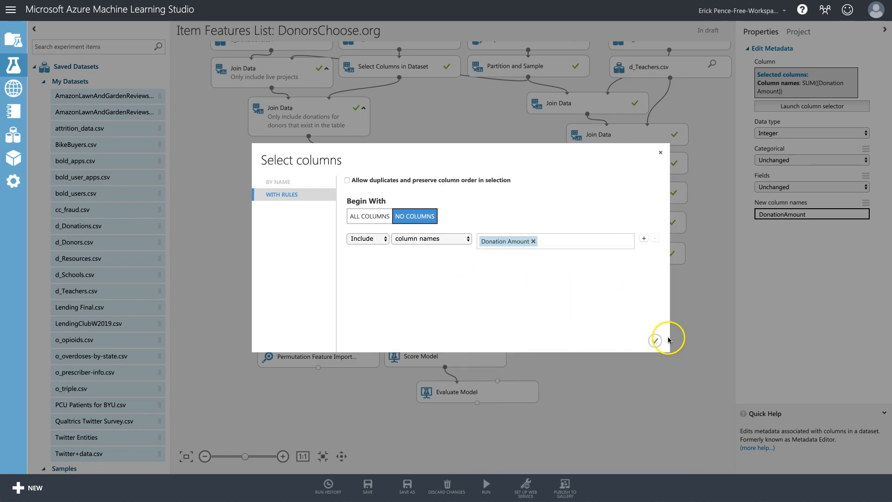
{"action": "left_click", "coordinate": [655, 340]}
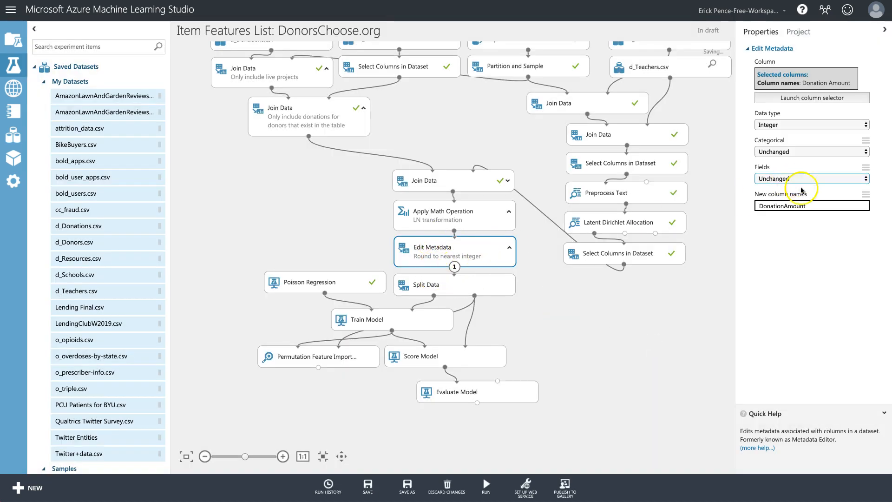
Check the Split Data and Train Model settings and re-run the whole experiment.
{"action": "left_click", "coordinate": [462, 286]}
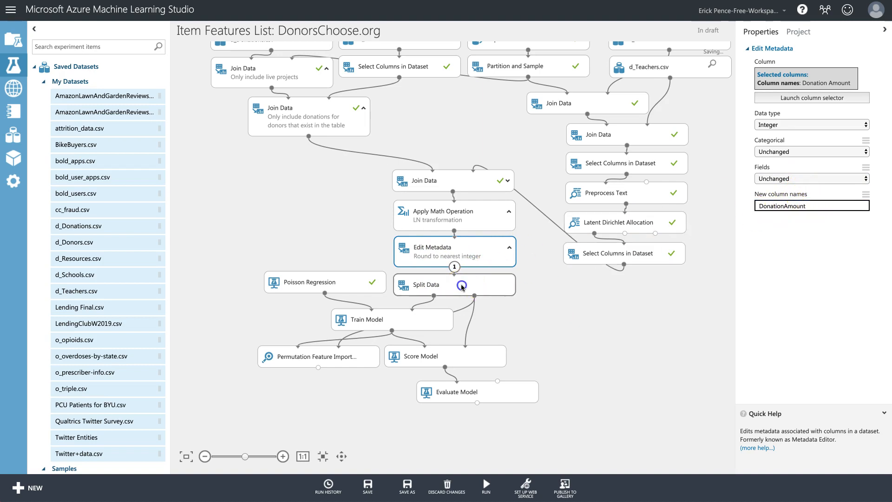
{"action": "left_click", "coordinate": [412, 317]}
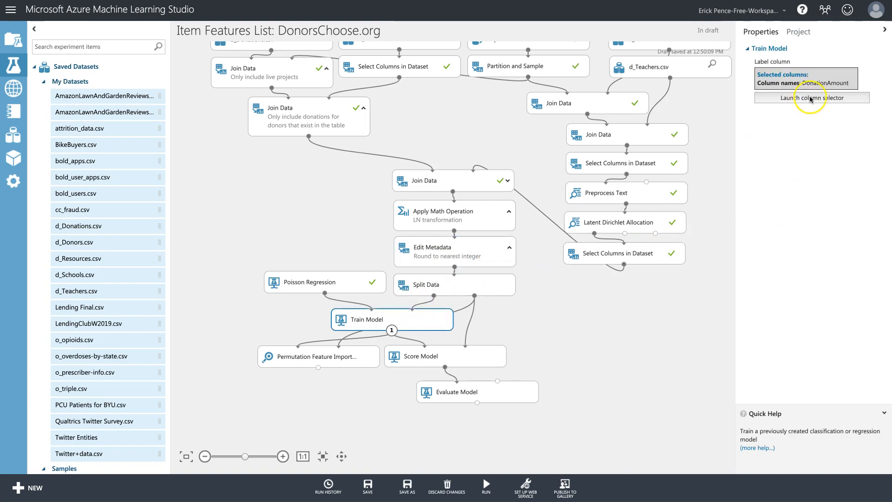
{"action": "left_click", "coordinate": [607, 374]}
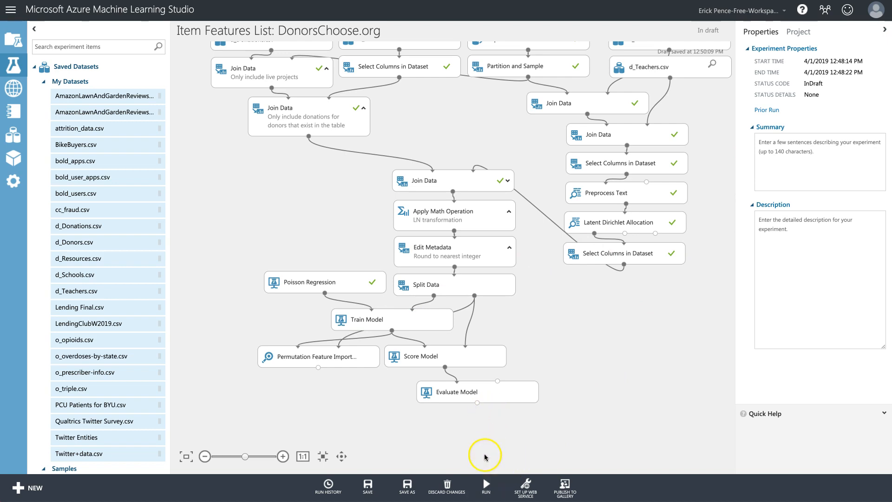
{"action": "left_click", "coordinate": [485, 486]}
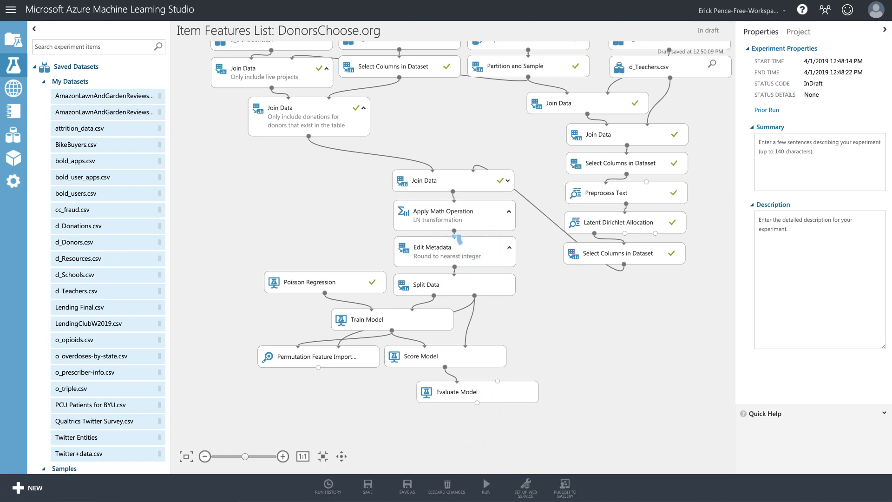
{"action": "left_click", "coordinate": [328, 357]}
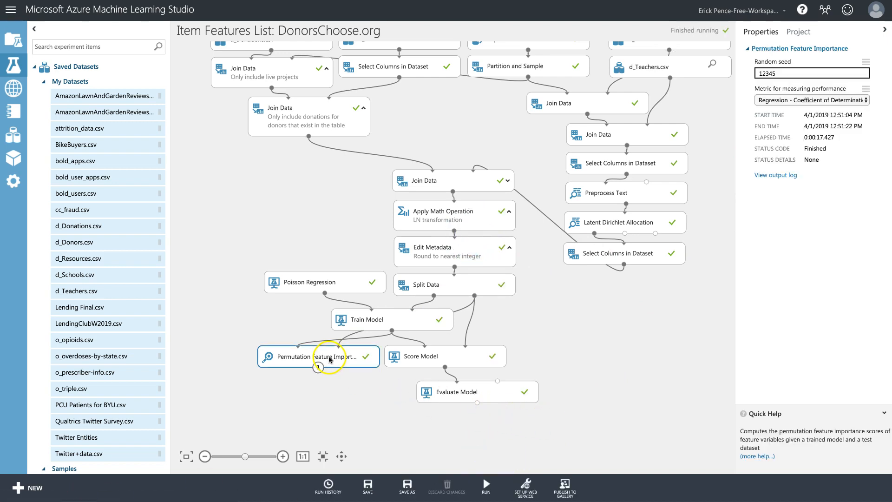
{"action": "right_click", "coordinate": [329, 359]}
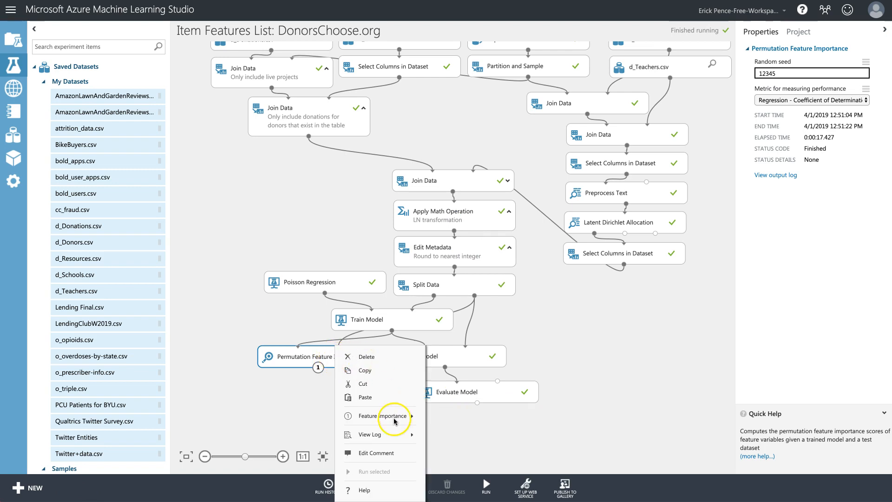
{"action": "mouse_move", "coordinate": [409, 418]}
{"action": "left_click", "coordinate": [466, 469]}
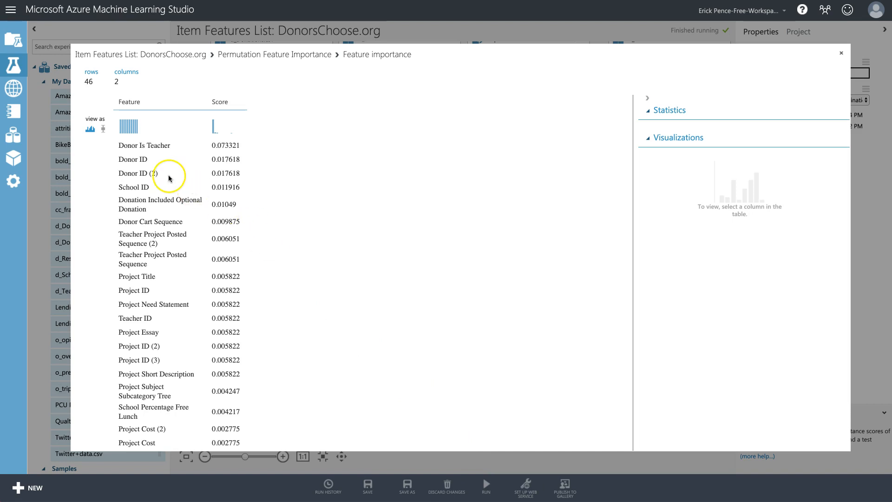
{"action": "left_click_drag", "start_coordinate": [116, 145], "coordinate": [171, 145]}
{"action": "left_click_drag", "start_coordinate": [231, 146], "coordinate": [245, 146]}
{"action": "left_click", "coordinate": [256, 153]}
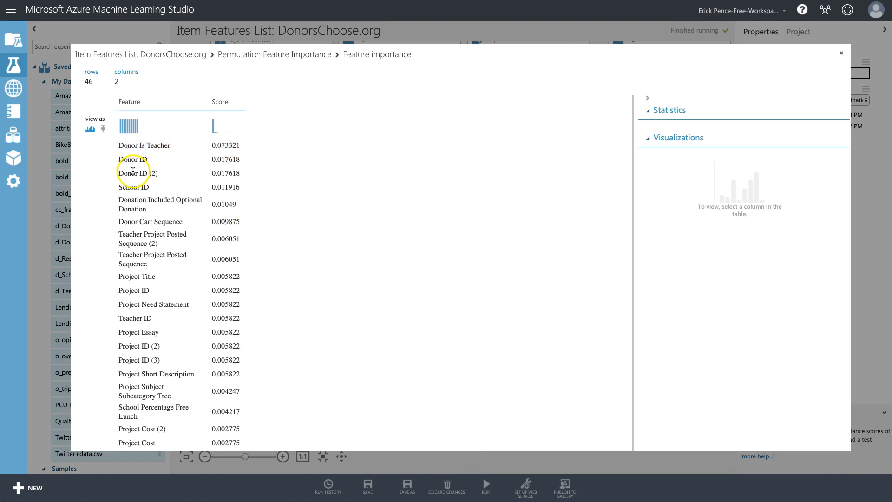
{"action": "left_click_drag", "start_coordinate": [151, 173], "coordinate": [104, 159]}
{"action": "left_click", "coordinate": [234, 173]}
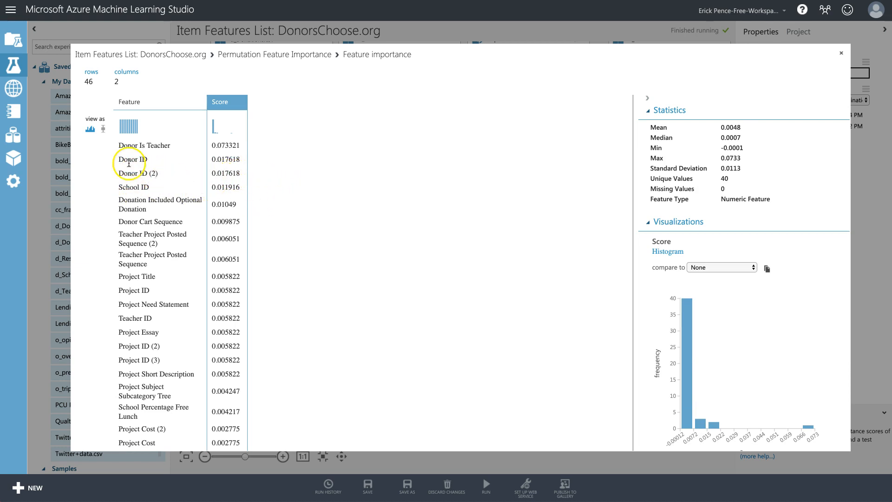
{"action": "left_click_drag", "start_coordinate": [130, 160], "coordinate": [264, 191]}
{"action": "left_click", "coordinate": [267, 191]}
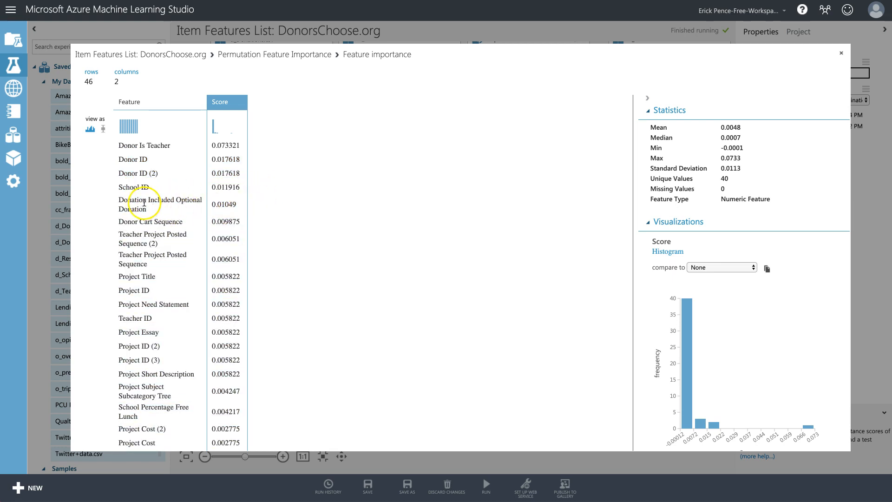
{"action": "scroll", "coordinate": [247, 209], "scroll_direction": "down", "scroll_amount": 3}
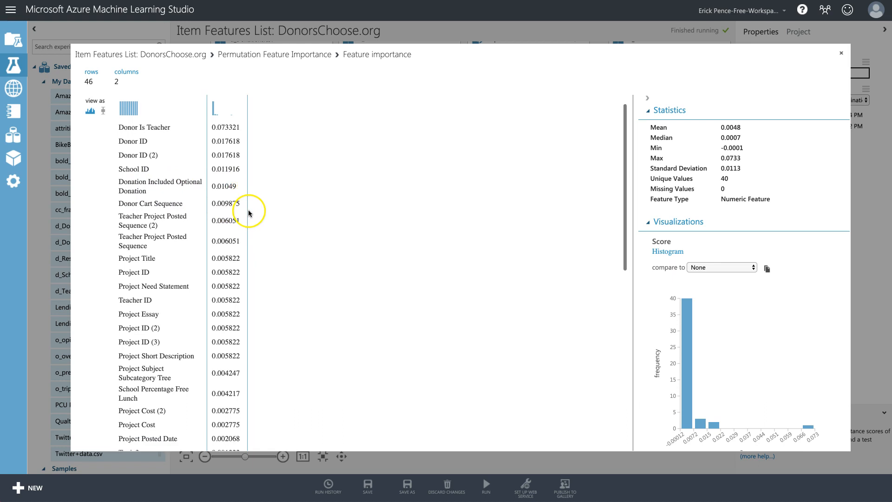
{"action": "scroll", "coordinate": [250, 213], "scroll_direction": "down", "scroll_amount": 5}
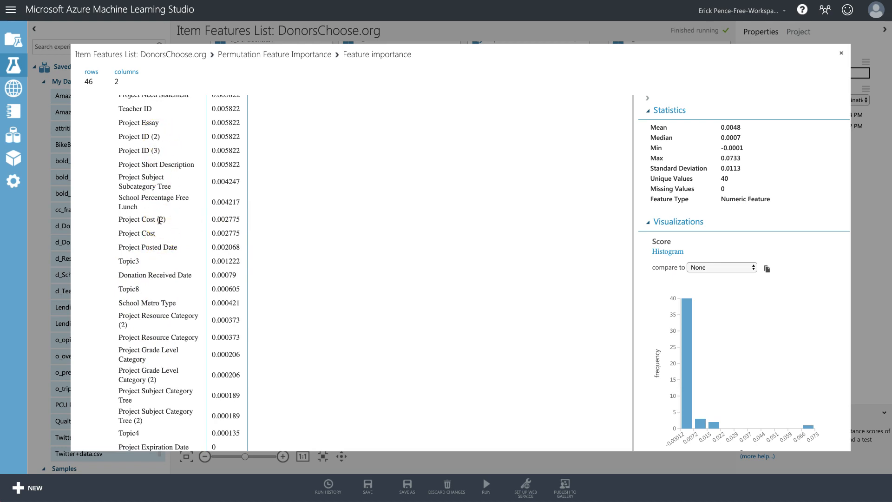
{"action": "scroll", "coordinate": [160, 365], "scroll_direction": "down", "scroll_amount": 5}
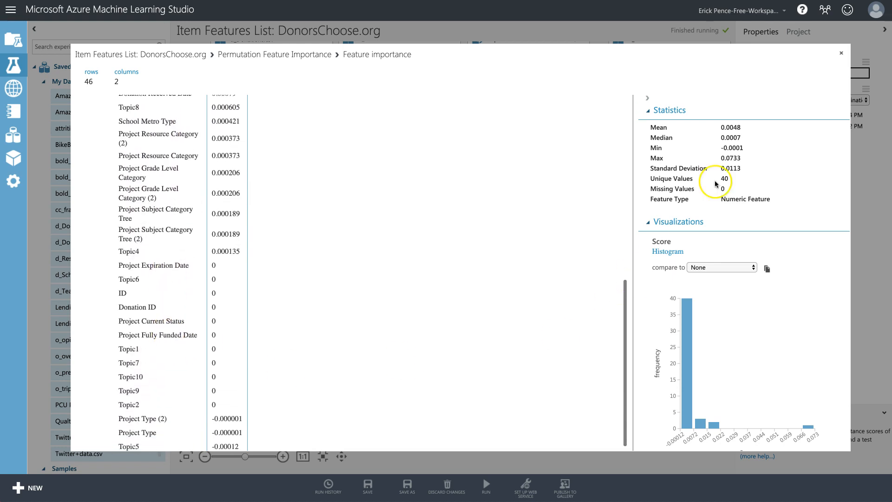
{"action": "left_click", "coordinate": [841, 53]}
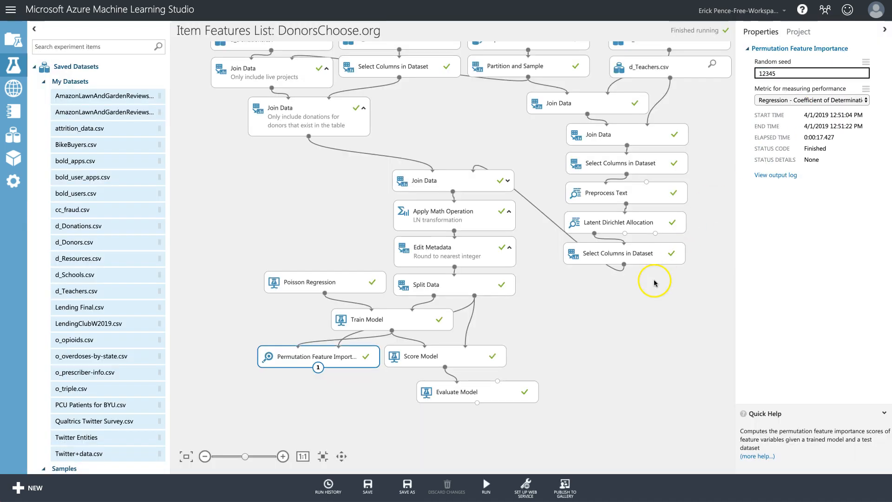
Inspect the donor-filtering Join Data module and the lower Select Columns in Dataset settings.
{"action": "scroll", "coordinate": [578, 253], "scroll_direction": "up", "scroll_amount": 1}
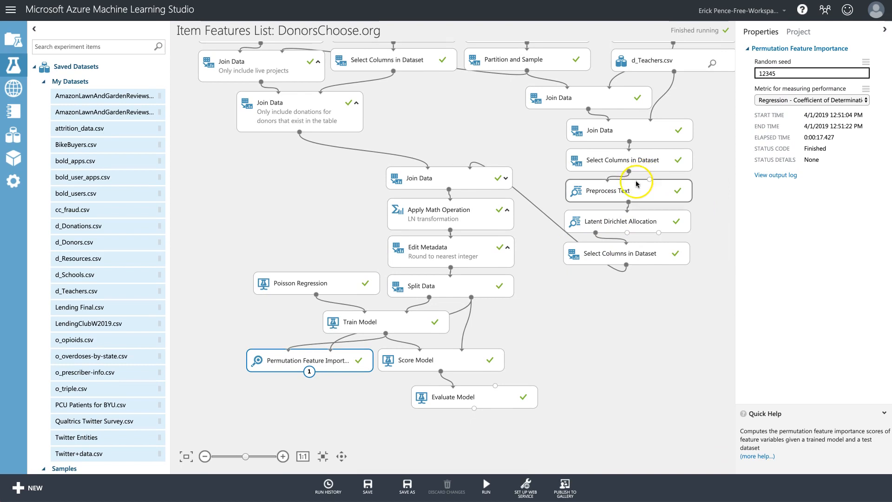
{"action": "left_click", "coordinate": [298, 115]}
{"action": "right_click", "coordinate": [308, 119]}
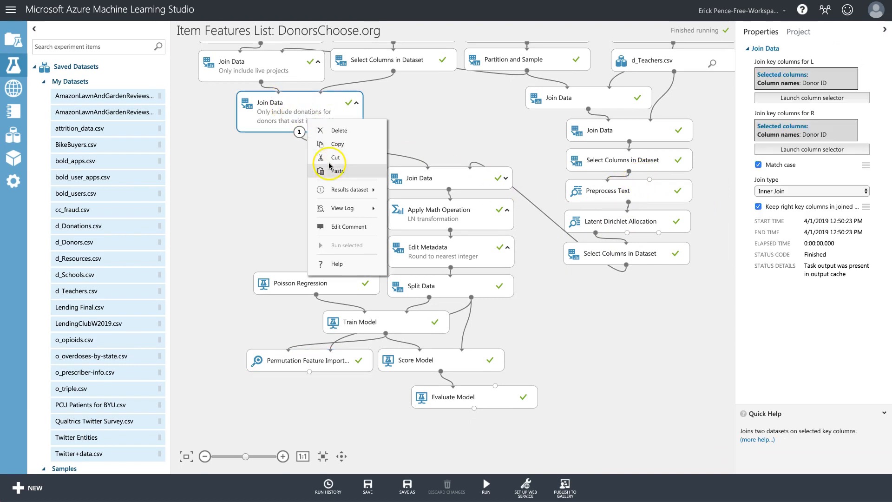
{"action": "mouse_move", "coordinate": [362, 189]}
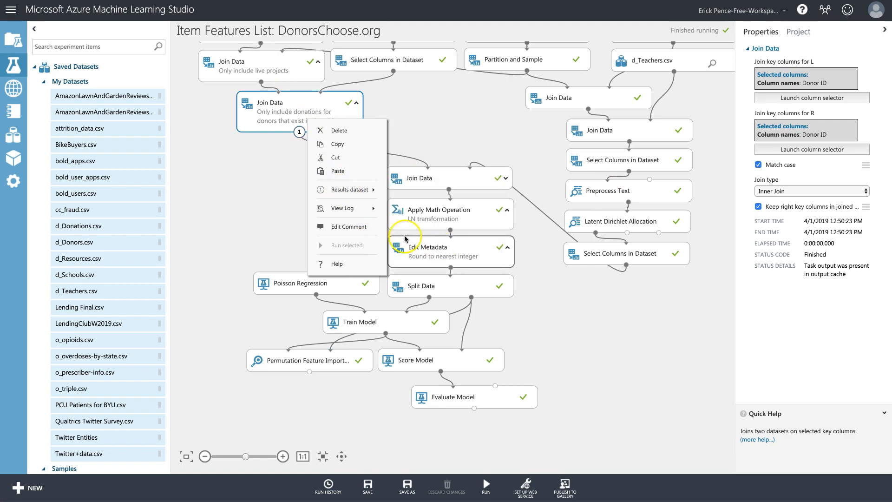
{"action": "left_click", "coordinate": [262, 208]}
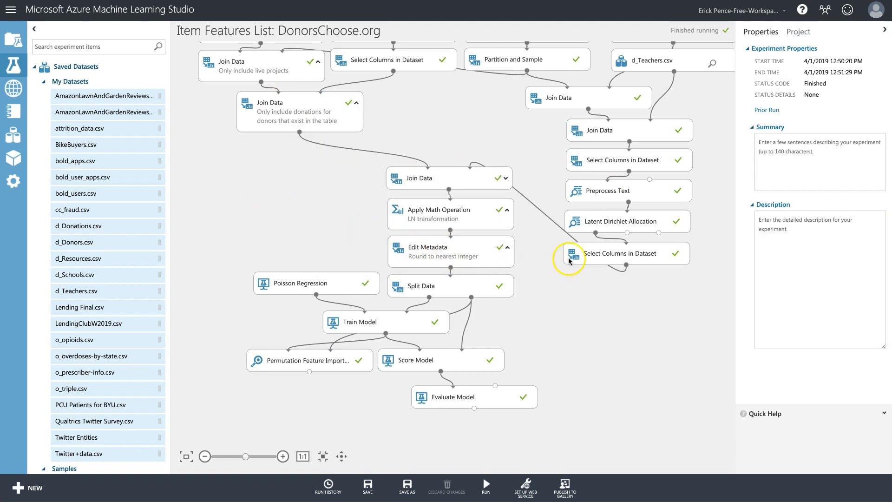
{"action": "left_click", "coordinate": [590, 255]}
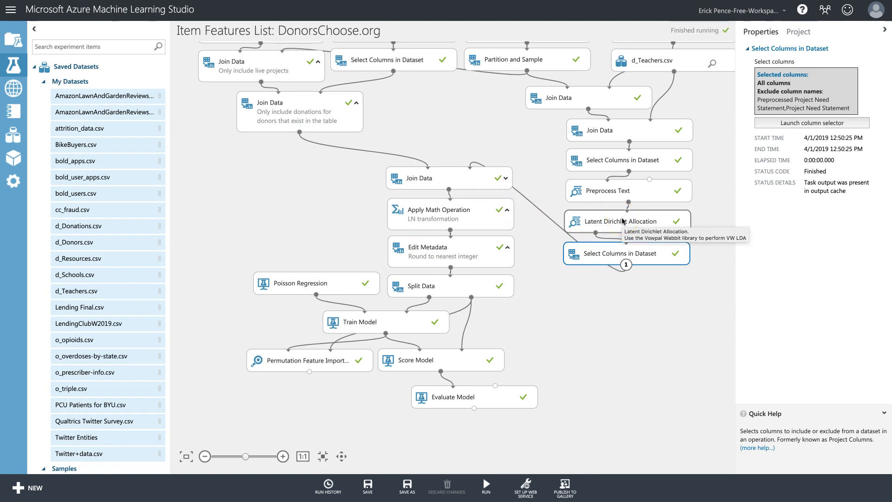
{"action": "scroll", "coordinate": [623, 222], "scroll_direction": "up", "scroll_amount": 1}
{"action": "left_click", "coordinate": [622, 256]}
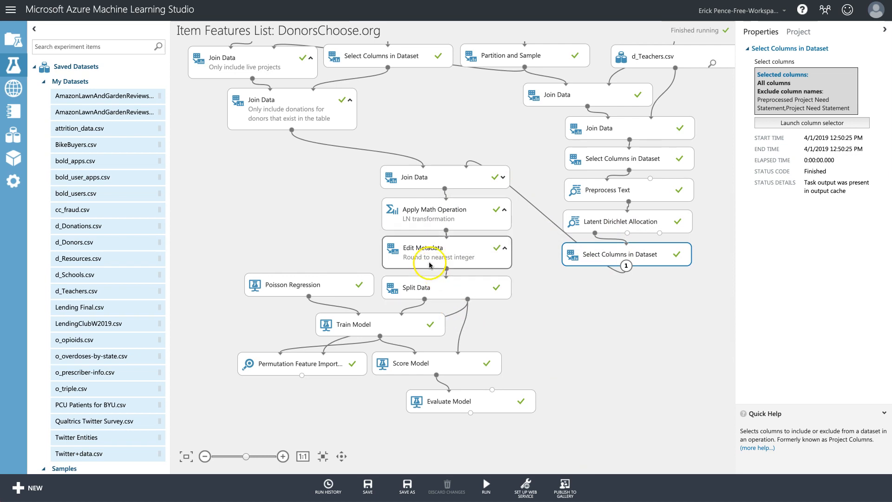
Shift the six lower modules down and paste a copy of Select Columns in Dataset above Split Data.
{"action": "left_click_drag", "start_coordinate": [574, 439], "coordinate": [191, 255]}
{"action": "left_click_drag", "start_coordinate": [432, 298], "coordinate": [434, 327]}
{"action": "left_click", "coordinate": [642, 321]}
{"action": "right_click", "coordinate": [656, 255]}
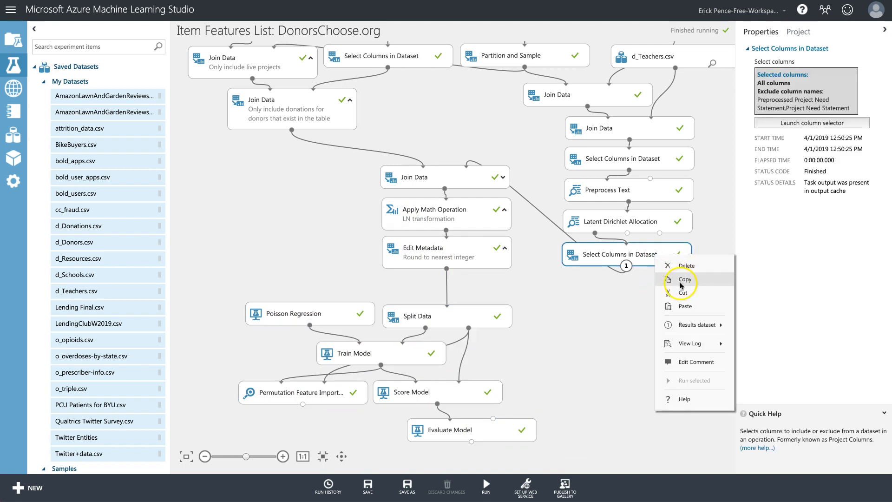
{"action": "left_click", "coordinate": [687, 281]}
{"action": "right_click", "coordinate": [564, 290]}
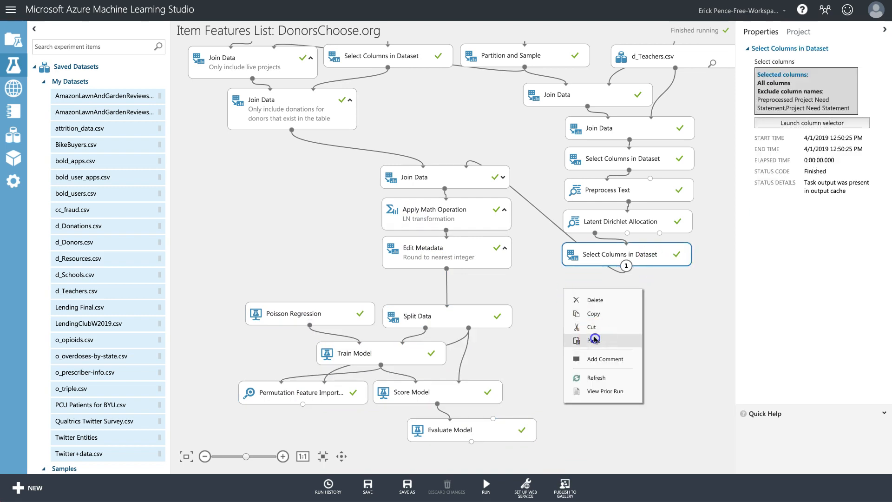
{"action": "left_click", "coordinate": [595, 340]}
{"action": "left_click_drag", "start_coordinate": [623, 260], "coordinate": [447, 278]}
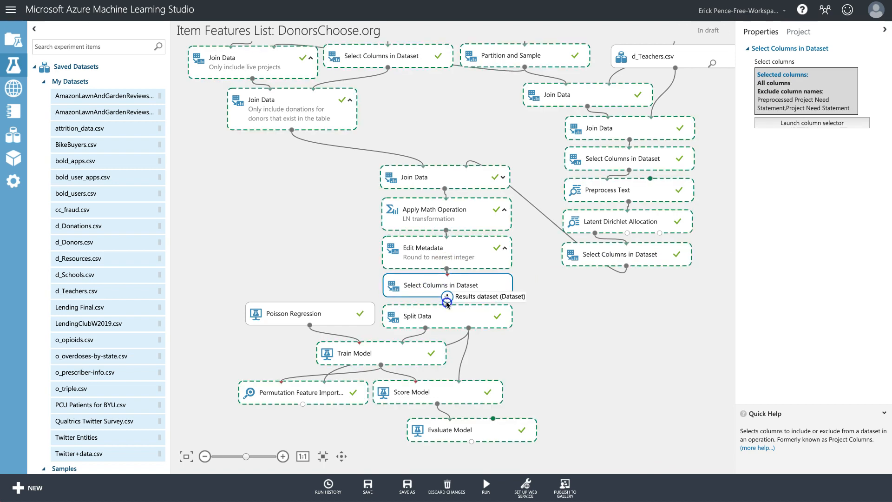
In the copy's column selector, clear the excluded names and include columns by name starting from none.
{"action": "left_click", "coordinate": [812, 122]}
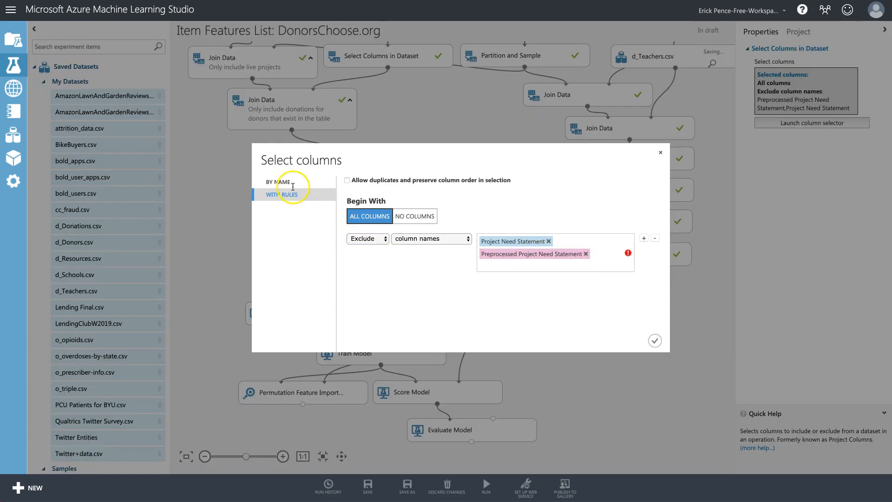
{"action": "left_click", "coordinate": [561, 267]}
{"action": "key", "text": "BackSpace"}
{"action": "key", "text": "BackSpace"}
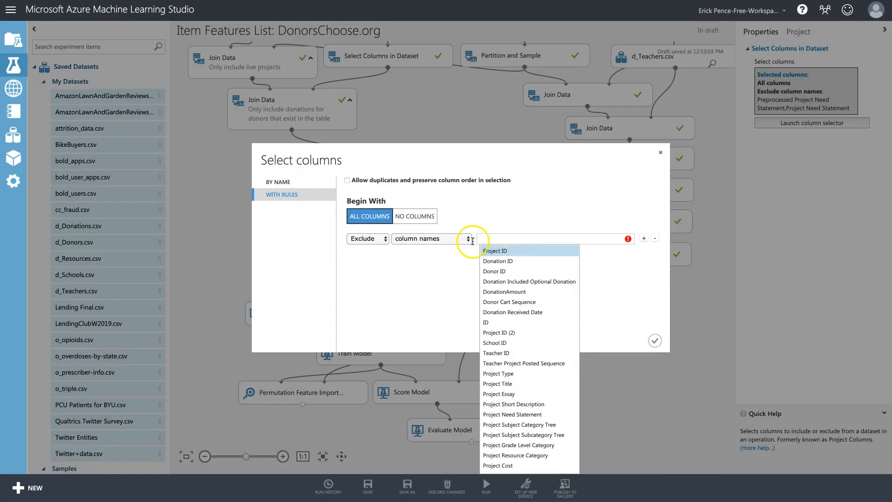
{"action": "left_click", "coordinate": [418, 216]}
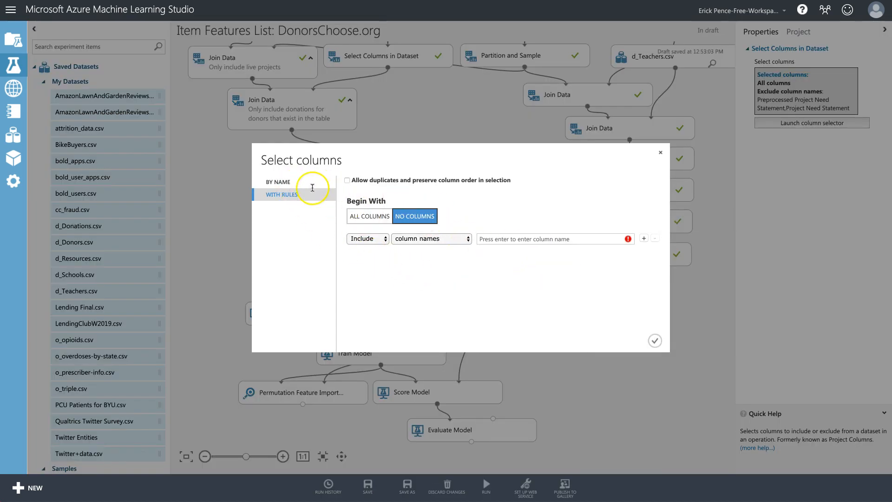
{"action": "left_click", "coordinate": [279, 182]}
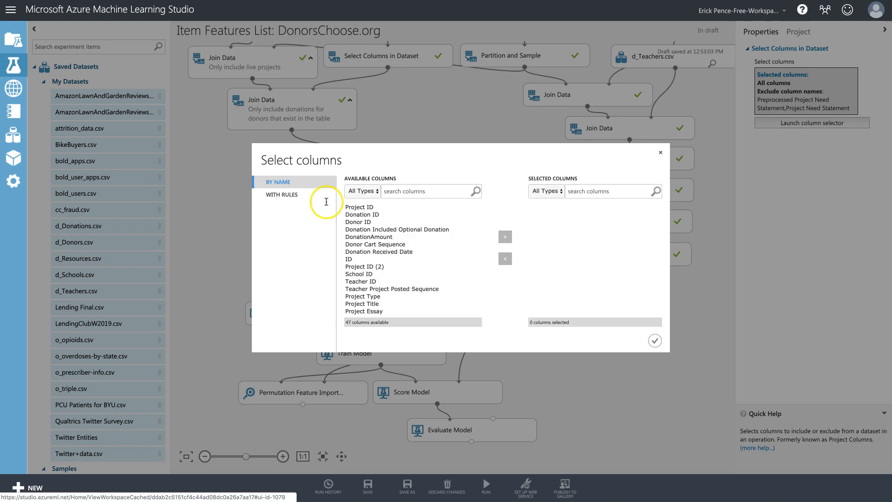
Include Project ID, Donor ID, the four donation columns, Teacher Project Posted Sequence and Project Subject Category Tree.
{"action": "left_click", "coordinate": [367, 208]}
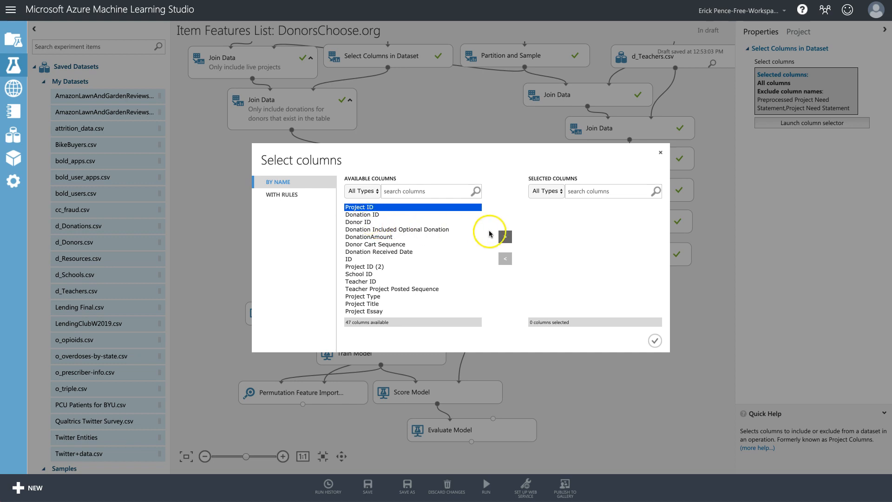
{"action": "left_click", "coordinate": [506, 237]}
{"action": "left_click", "coordinate": [418, 215]}
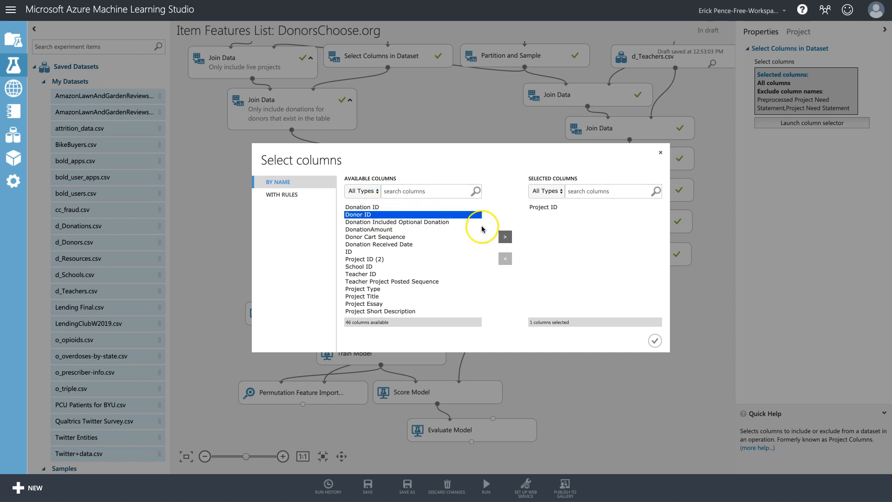
{"action": "left_click", "coordinate": [510, 238]}
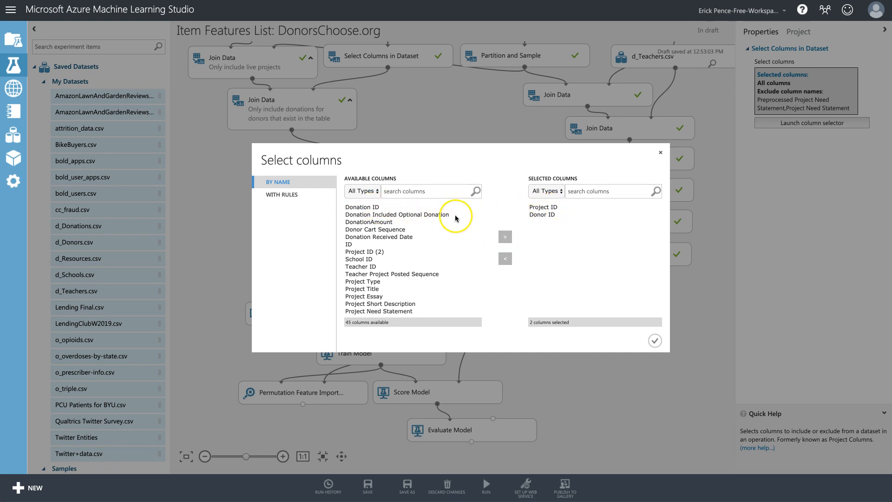
{"action": "left_click", "coordinate": [408, 216]}
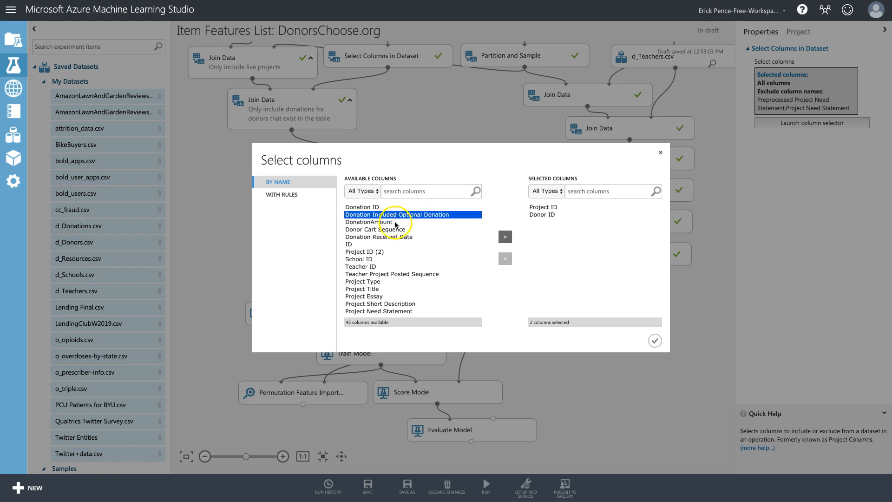
{"action": "left_click", "coordinate": [387, 237], "text": "shift"}
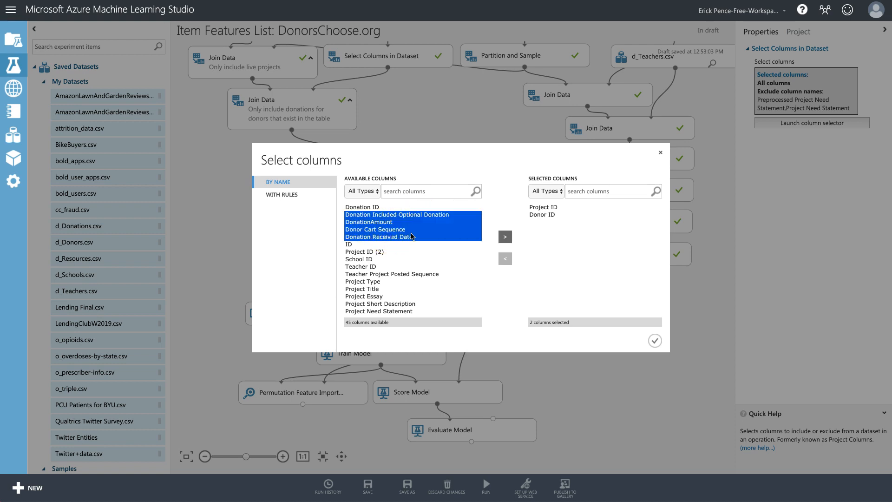
{"action": "left_click", "coordinate": [505, 237]}
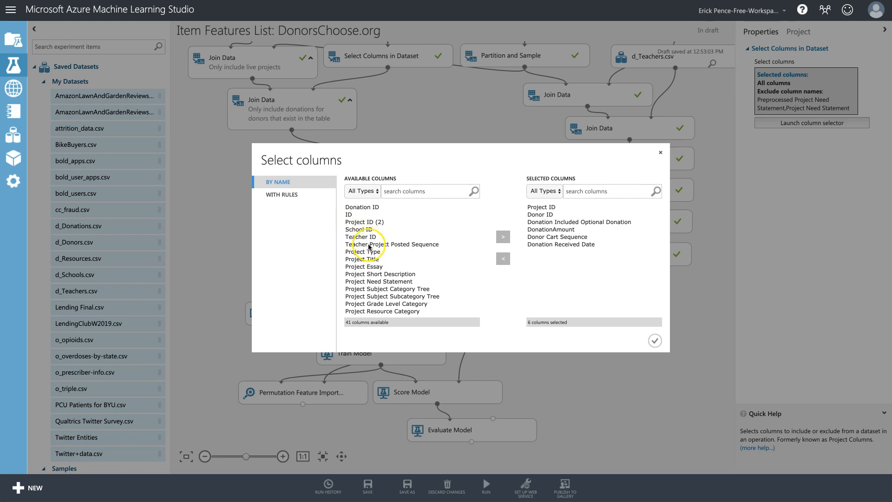
{"action": "left_click", "coordinate": [372, 246]}
{"action": "left_click", "coordinate": [503, 237]}
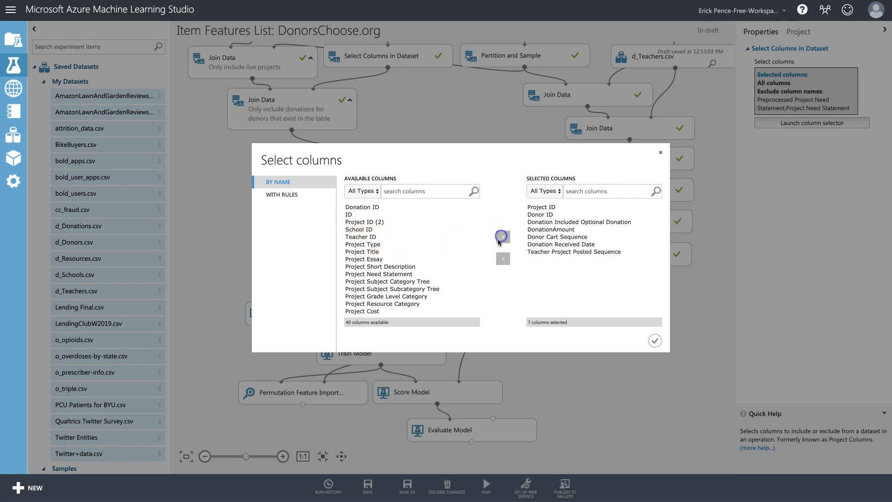
{"action": "scroll", "coordinate": [416, 268], "scroll_direction": "down", "scroll_amount": 2}
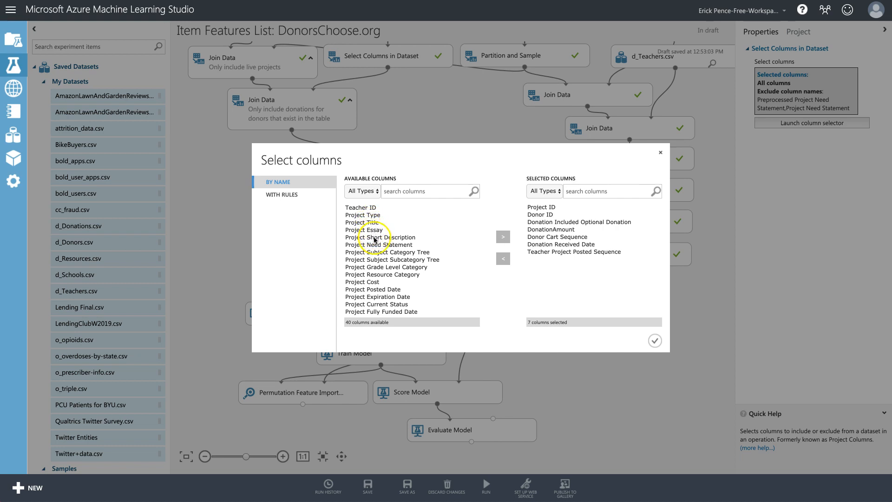
{"action": "left_click", "coordinate": [382, 252]}
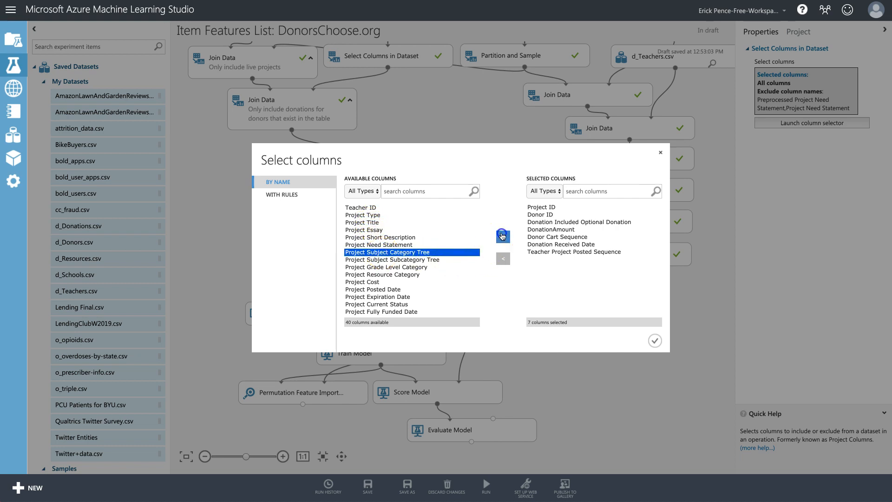
{"action": "left_click", "coordinate": [503, 237]}
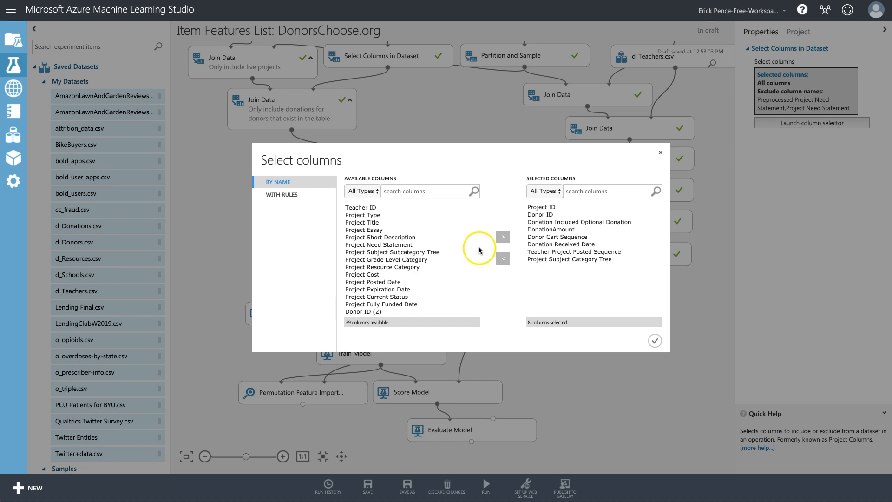
Review the eight chosen columns from Project ID through Project Subject Category Tree.
{"action": "left_click", "coordinate": [544, 208]}
{"action": "left_click", "coordinate": [544, 215]}
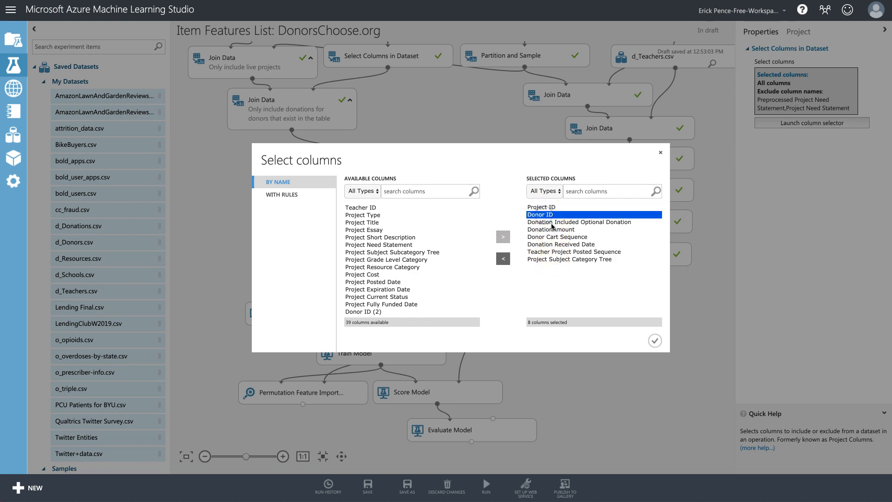
{"action": "left_click", "coordinate": [553, 223]}
{"action": "left_click", "coordinate": [555, 230]}
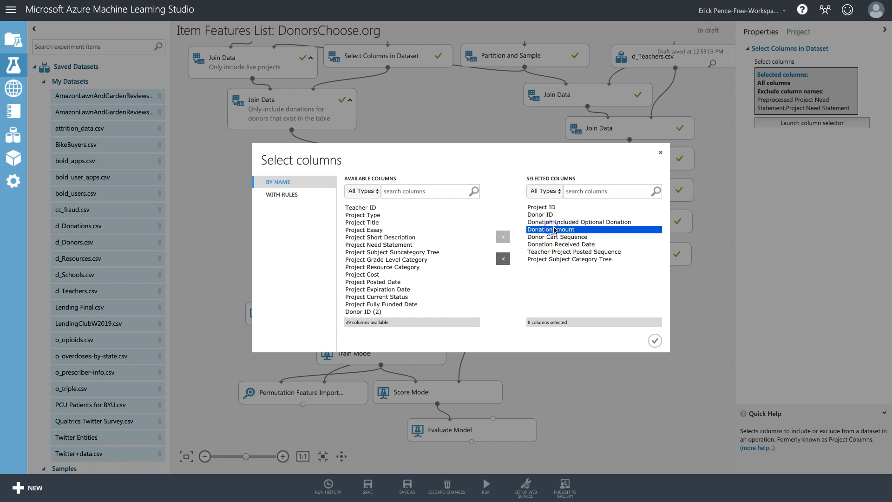
{"action": "left_click", "coordinate": [553, 238]}
{"action": "left_click", "coordinate": [553, 245]}
{"action": "left_click", "coordinate": [553, 252]}
{"action": "left_click", "coordinate": [553, 260]}
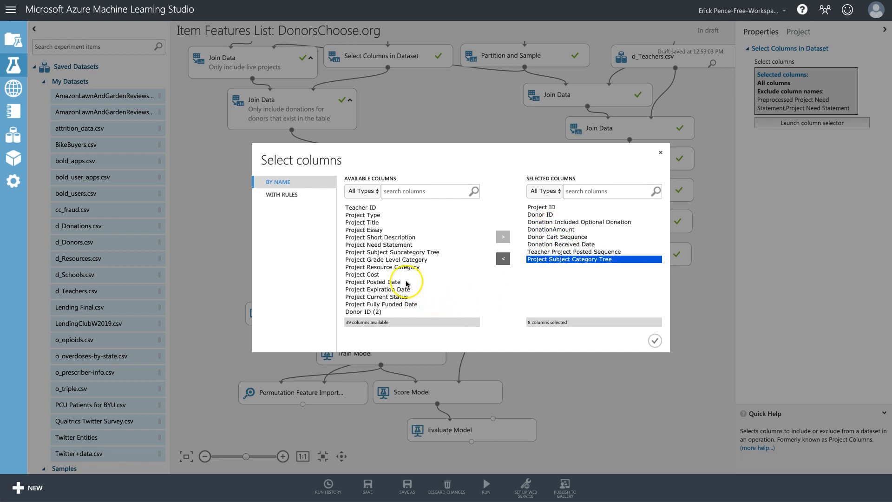
Also include Project Cost, Project Grade Level Category, Project Resource Category and Donor Is Teacher.
{"action": "left_click", "coordinate": [369, 275]}
{"action": "left_click", "coordinate": [500, 238]}
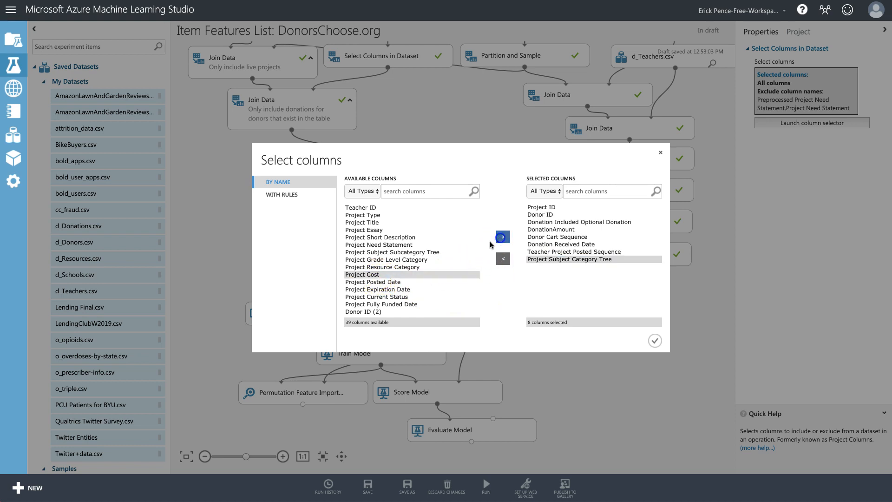
{"action": "left_click", "coordinate": [403, 260]}
{"action": "left_click", "coordinate": [403, 268], "text": "super"}
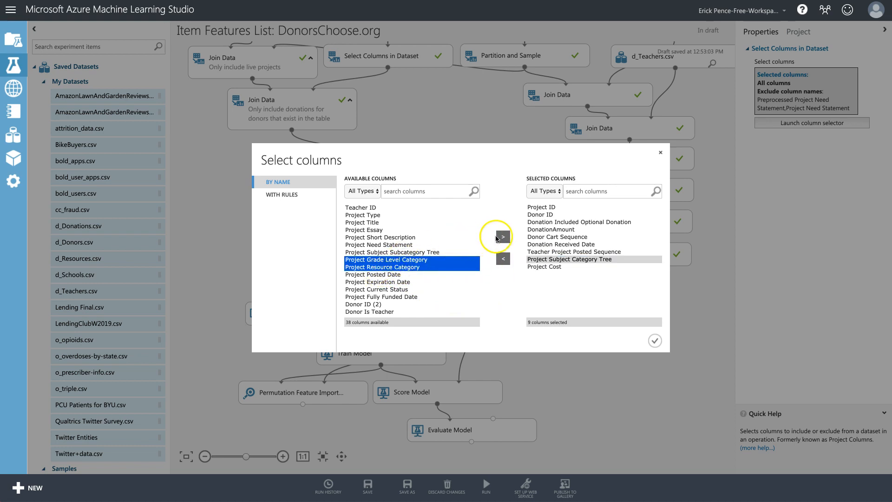
{"action": "left_click", "coordinate": [503, 237]}
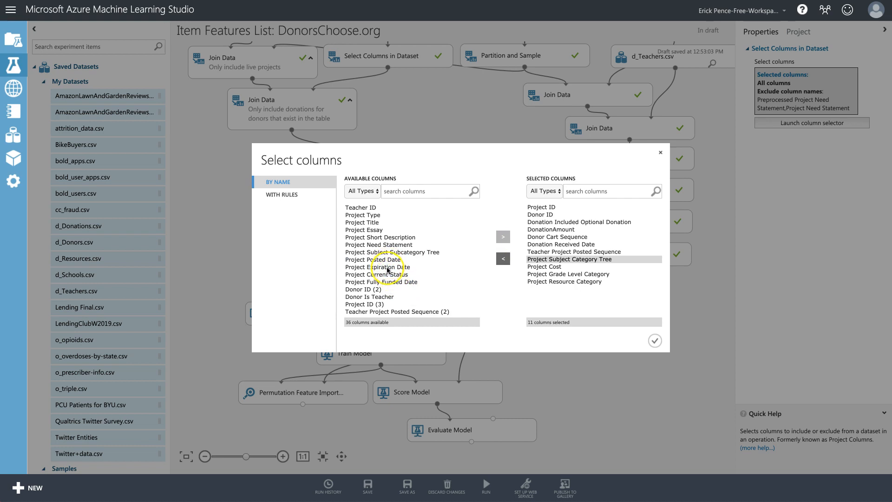
{"action": "scroll", "coordinate": [383, 287], "scroll_direction": "down", "scroll_amount": 1}
{"action": "left_click", "coordinate": [384, 271]}
{"action": "left_click", "coordinate": [502, 237]}
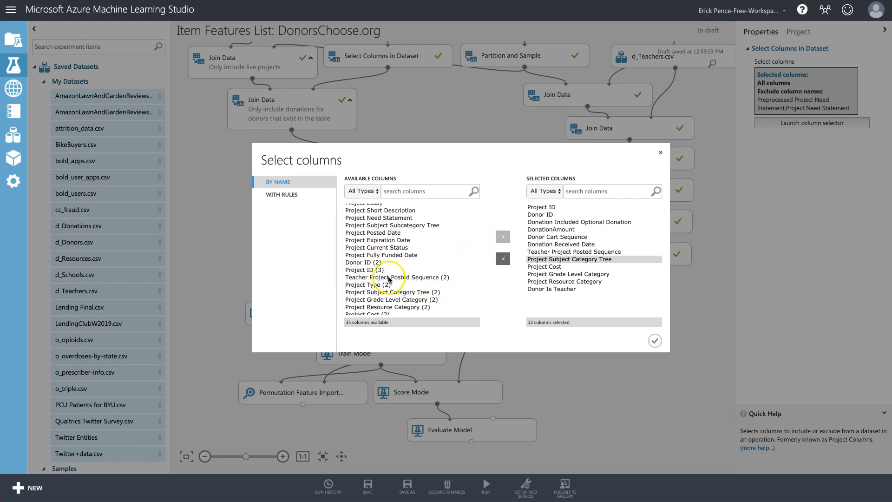
Add School Metro Type and School Percentage Free Lunch for 14 columns, then close the selector.
{"action": "scroll", "coordinate": [416, 281], "scroll_direction": "down", "scroll_amount": 1}
{"action": "scroll", "coordinate": [416, 280], "scroll_direction": "down", "scroll_amount": 1}
{"action": "left_click", "coordinate": [374, 280]}
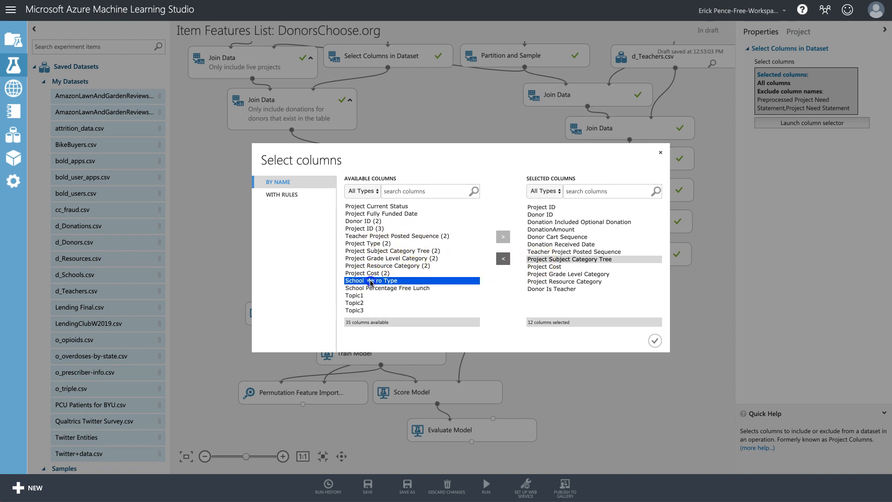
{"action": "left_click", "coordinate": [408, 288], "text": "shift"}
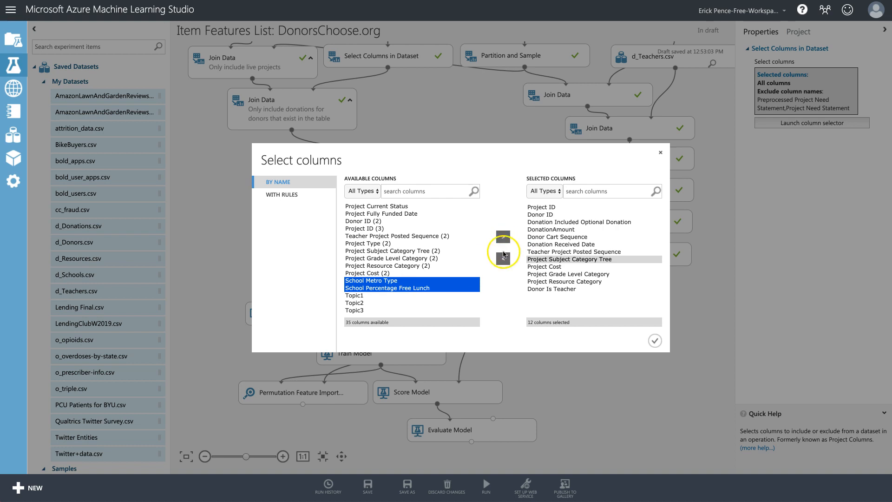
{"action": "left_click", "coordinate": [503, 237]}
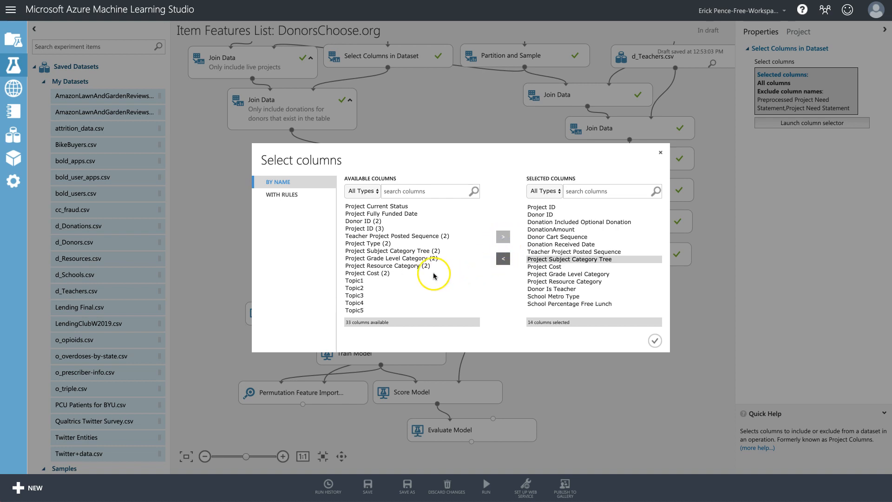
{"action": "scroll", "coordinate": [424, 272], "scroll_direction": "down", "scroll_amount": 2}
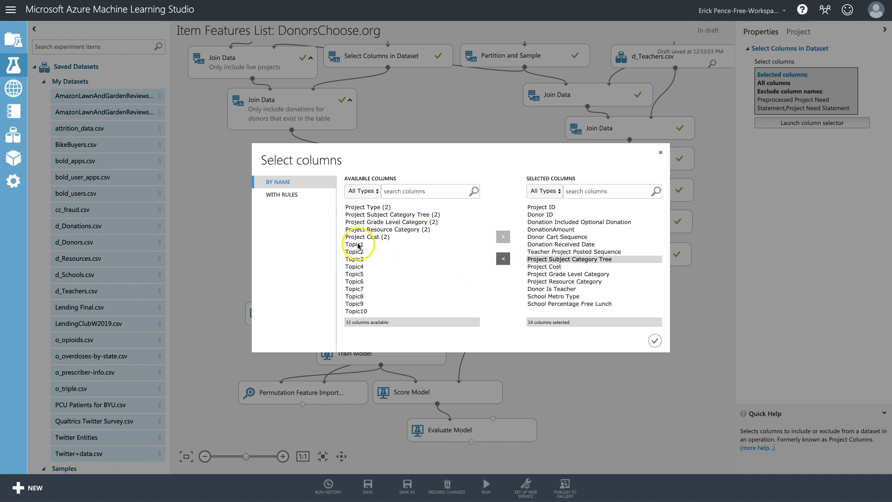
{"action": "scroll", "coordinate": [427, 259], "scroll_direction": "up", "scroll_amount": 4}
{"action": "scroll", "coordinate": [429, 261], "scroll_direction": "up", "scroll_amount": 3}
{"action": "scroll", "coordinate": [429, 260], "scroll_direction": "down", "scroll_amount": 5}
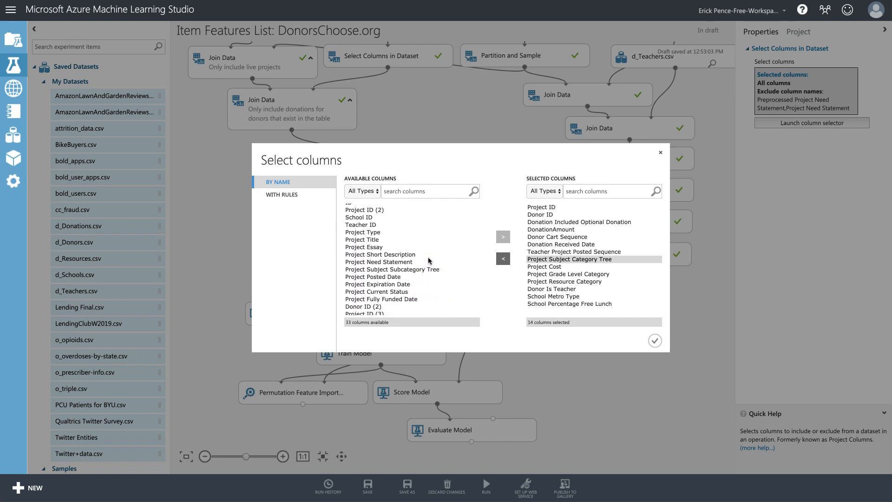
{"action": "left_click", "coordinate": [661, 155]}
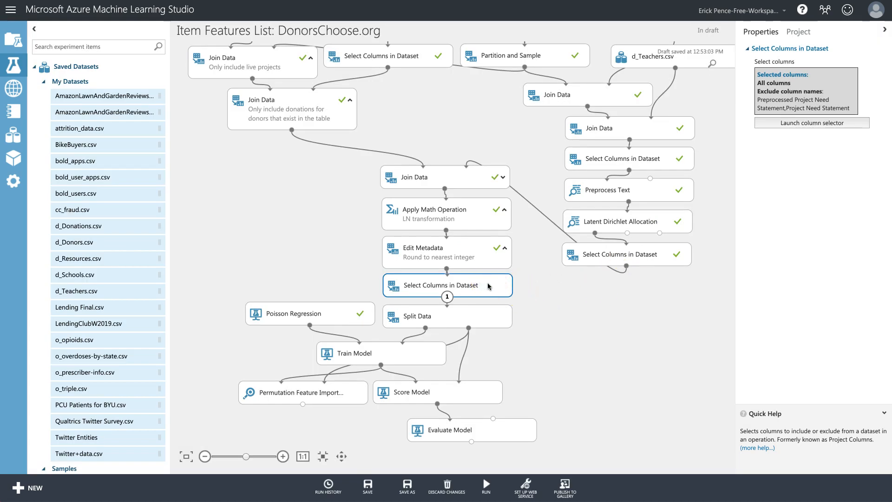
Place Select Columns in Dataset below Edit Metadata and feed Latent Dirichlet Allocation's output into Join Data.
{"action": "left_click", "coordinate": [585, 268]}
{"action": "left_click_drag", "start_coordinate": [618, 256], "coordinate": [447, 305]}
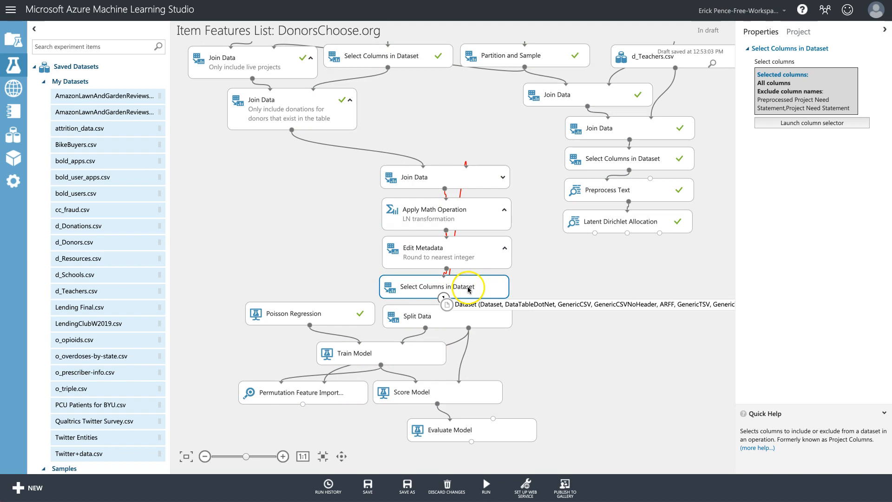
{"action": "left_click_drag", "start_coordinate": [595, 234], "coordinate": [506, 174]}
{"action": "left_click_drag", "start_coordinate": [486, 288], "coordinate": [488, 288]}
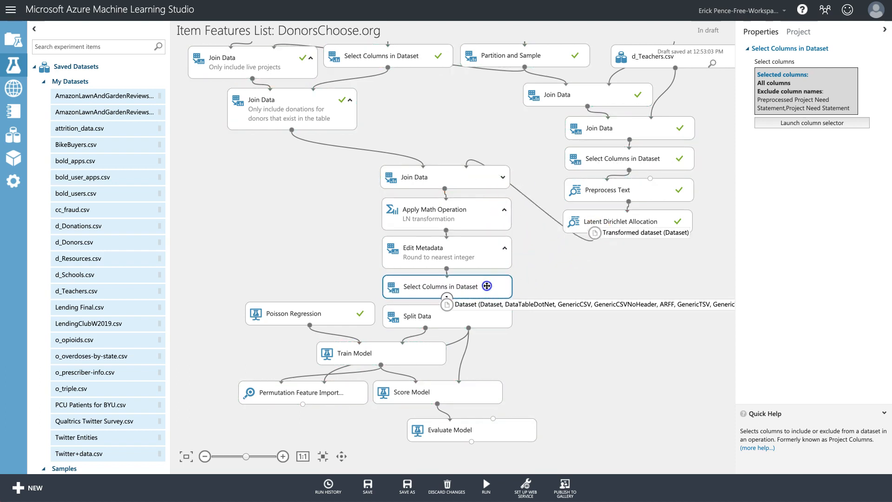
{"action": "left_click", "coordinate": [816, 123]}
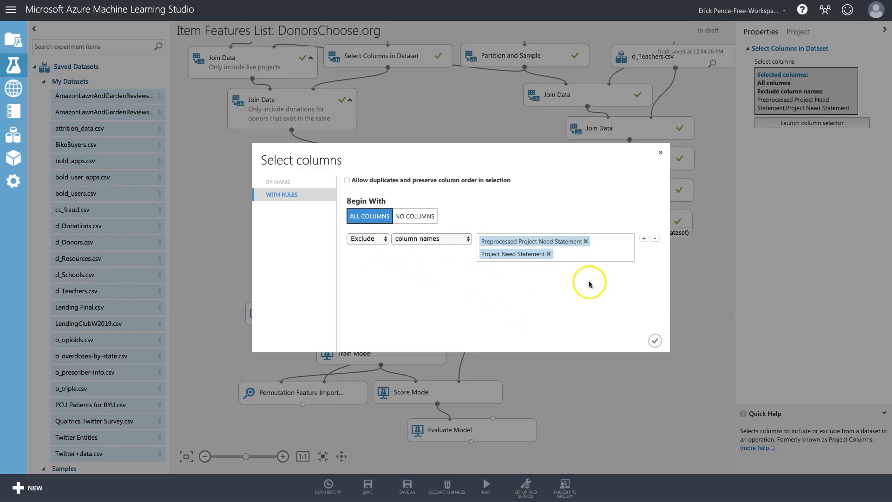
Add Project ID (2), Donation ID, ID and further columns to the exclusion list.
{"action": "left_click", "coordinate": [591, 256]}
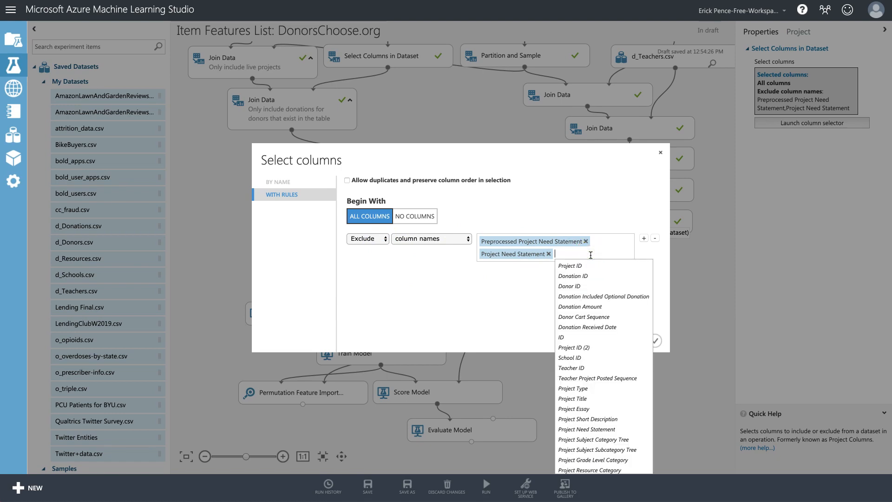
{"action": "left_click", "coordinate": [588, 348]}
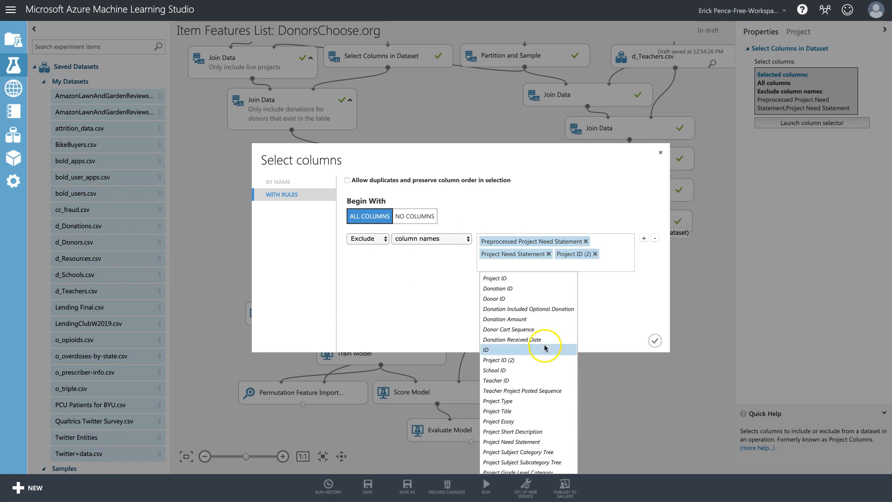
{"action": "left_click", "coordinate": [509, 289]}
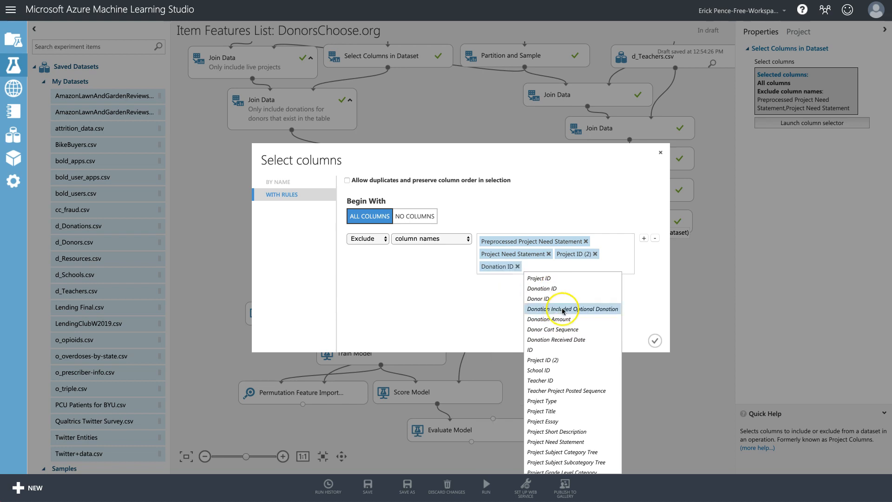
{"action": "left_click", "coordinate": [538, 353]}
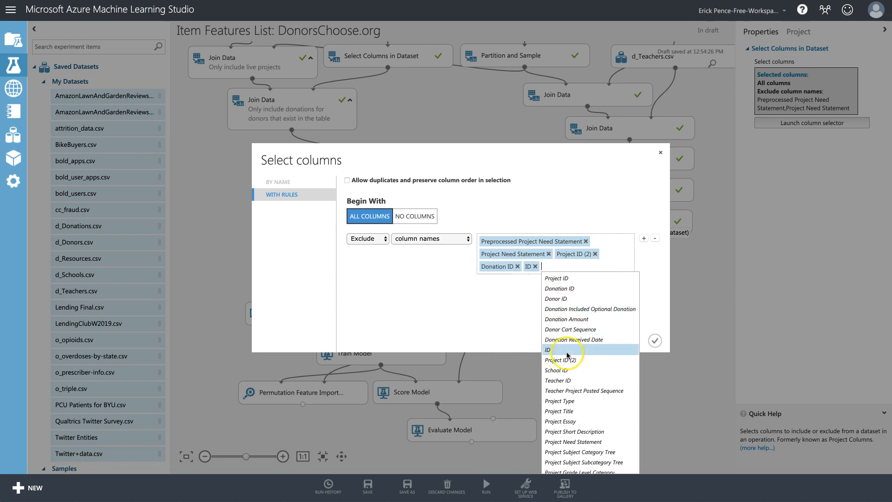
{"action": "left_click", "coordinate": [568, 381]}
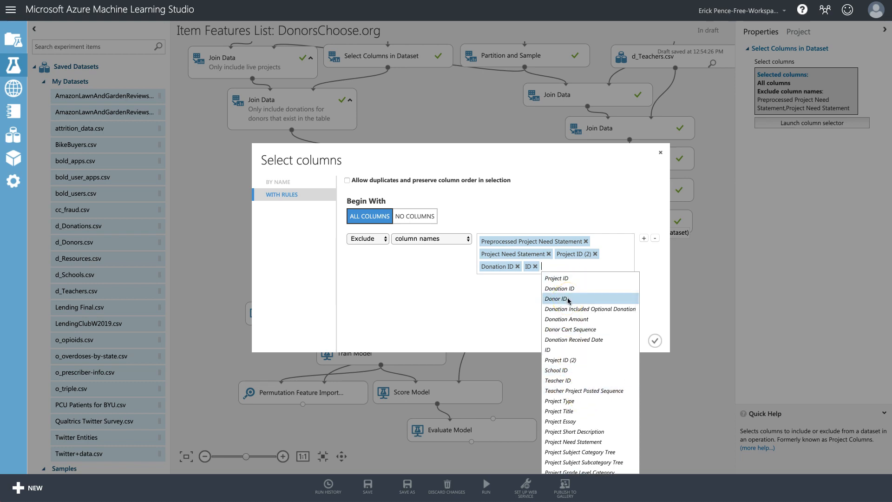
{"action": "left_click", "coordinate": [584, 292]}
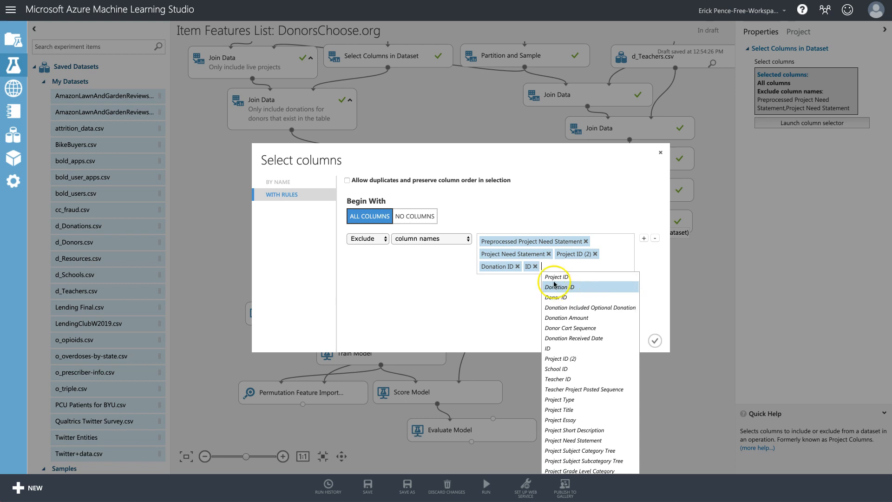
{"action": "left_click", "coordinate": [532, 267]}
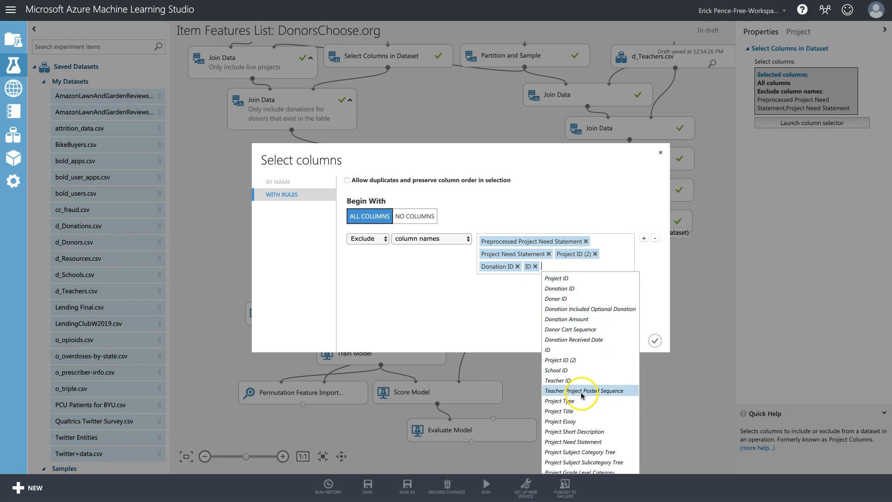
{"action": "scroll", "coordinate": [579, 397], "scroll_direction": "down", "scroll_amount": 3}
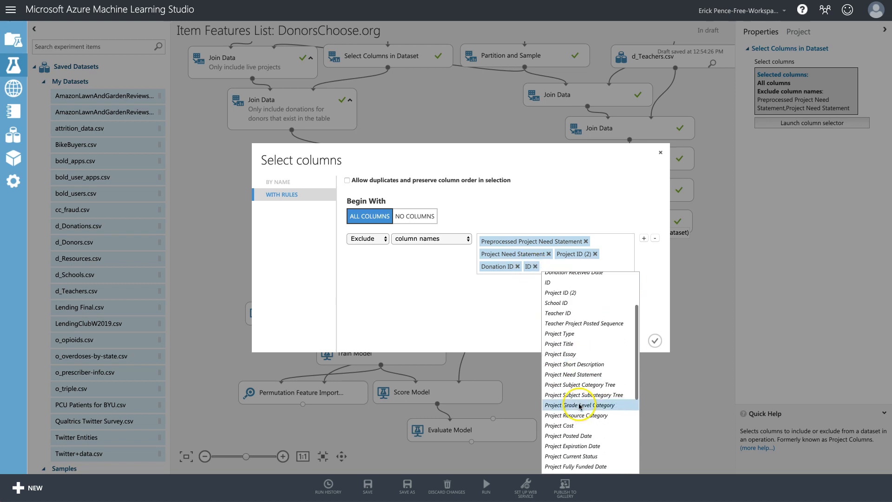
Exclude Project Title, Project Essay and Project Short Description, removing a duplicate Project Need Statement entry.
{"action": "left_click", "coordinate": [570, 344]}
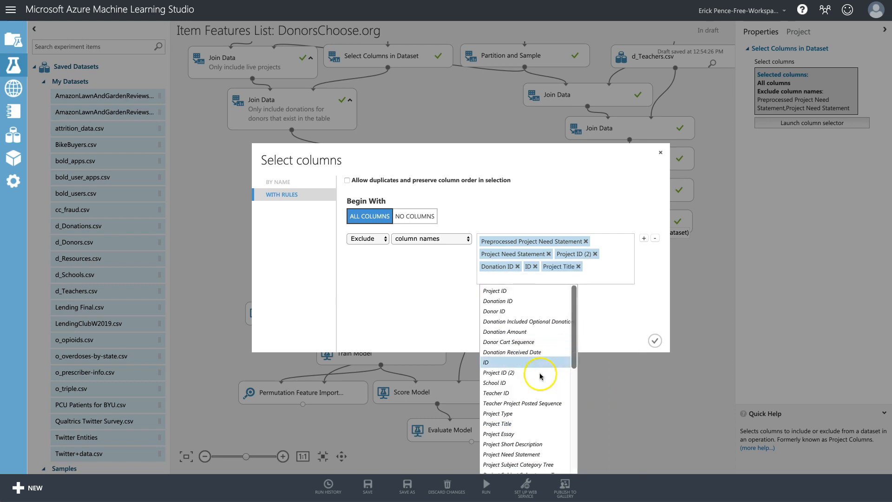
{"action": "left_click", "coordinate": [530, 434]}
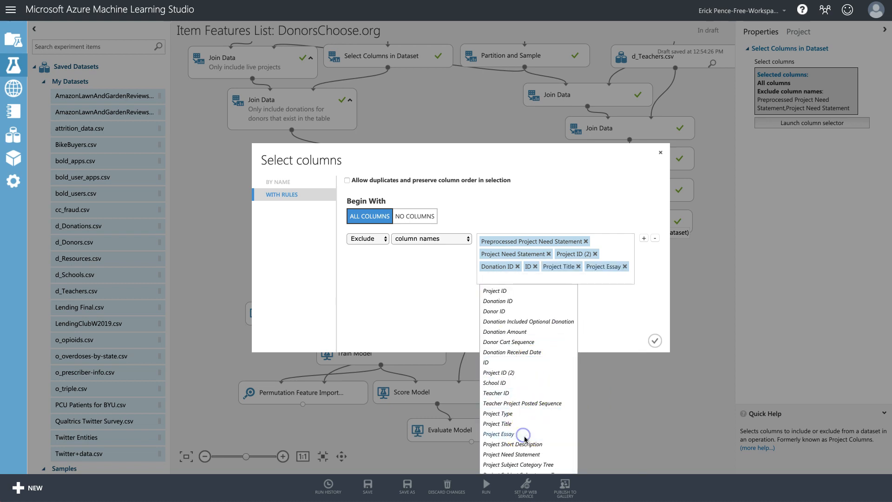
{"action": "left_click", "coordinate": [529, 444]}
{"action": "scroll", "coordinate": [616, 418], "scroll_direction": "down", "scroll_amount": 3}
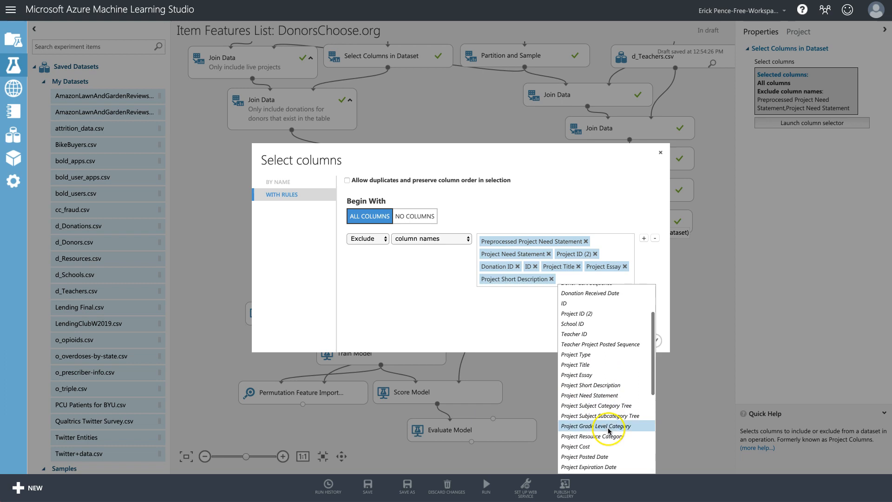
{"action": "left_click", "coordinate": [603, 388]}
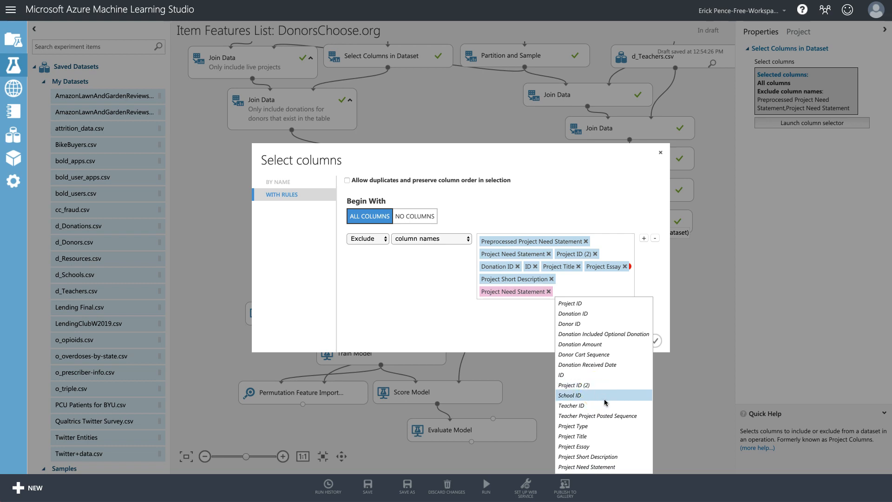
{"action": "scroll", "coordinate": [606, 402], "scroll_direction": "down", "scroll_amount": 2}
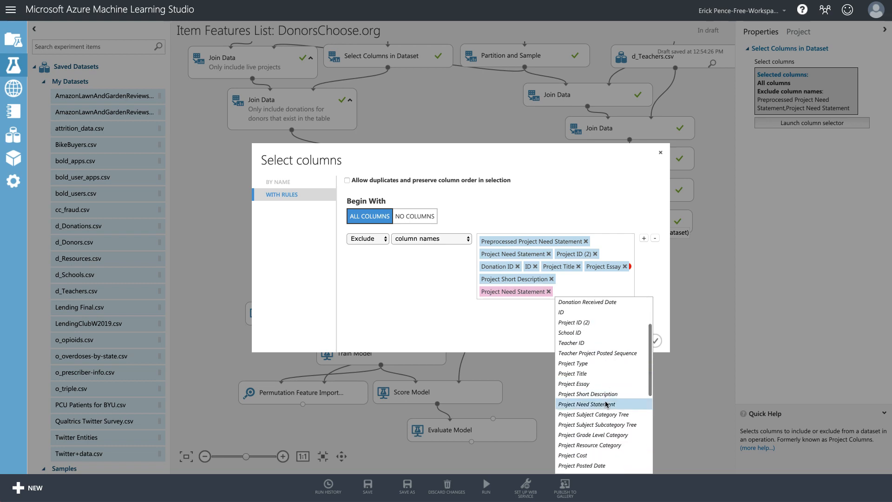
{"action": "key", "text": "BackSpace"}
{"action": "scroll", "coordinate": [607, 402], "scroll_direction": "down", "scroll_amount": 2}
{"action": "left_click", "coordinate": [613, 369]}
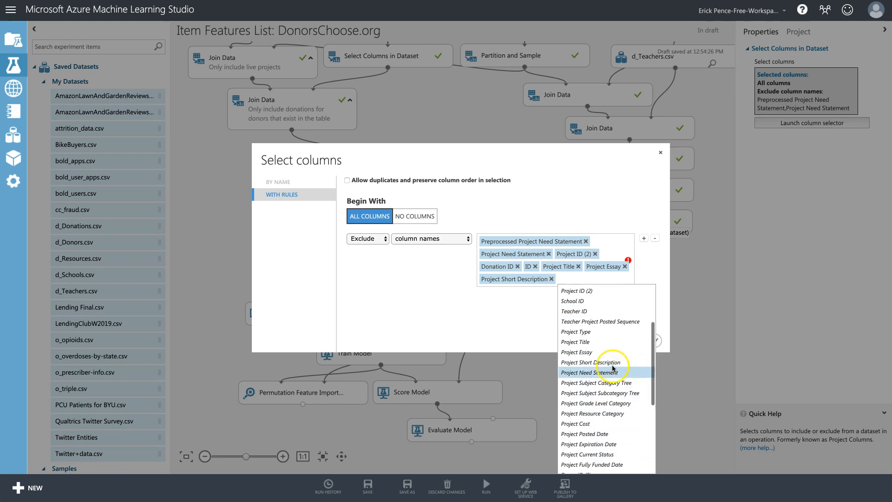
Exclude Project Subject Subcategory Tree, the posted, expiration and fully funded dates, Project Current Status and Donor ID (2).
{"action": "left_click", "coordinate": [617, 393]}
{"action": "scroll", "coordinate": [560, 413], "scroll_direction": "down", "scroll_amount": 5}
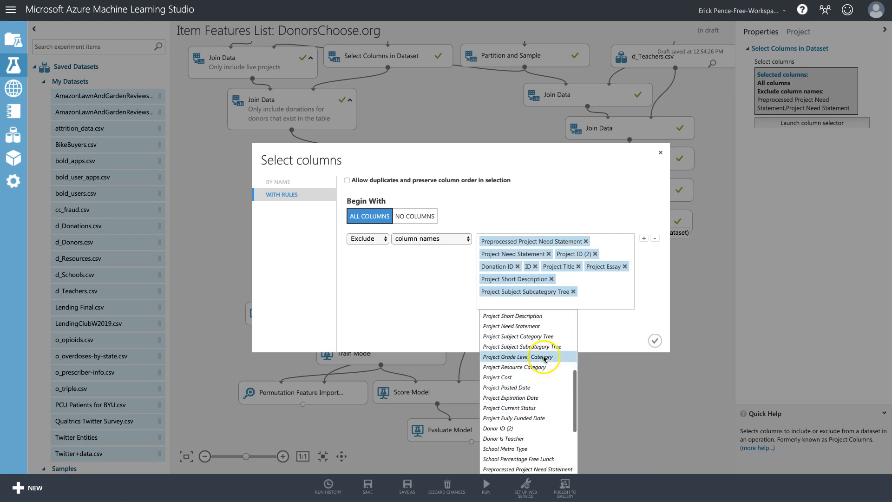
{"action": "left_click", "coordinate": [532, 388]}
{"action": "scroll", "coordinate": [584, 422], "scroll_direction": "down", "scroll_amount": 3}
{"action": "scroll", "coordinate": [584, 422], "scroll_direction": "down", "scroll_amount": 5}
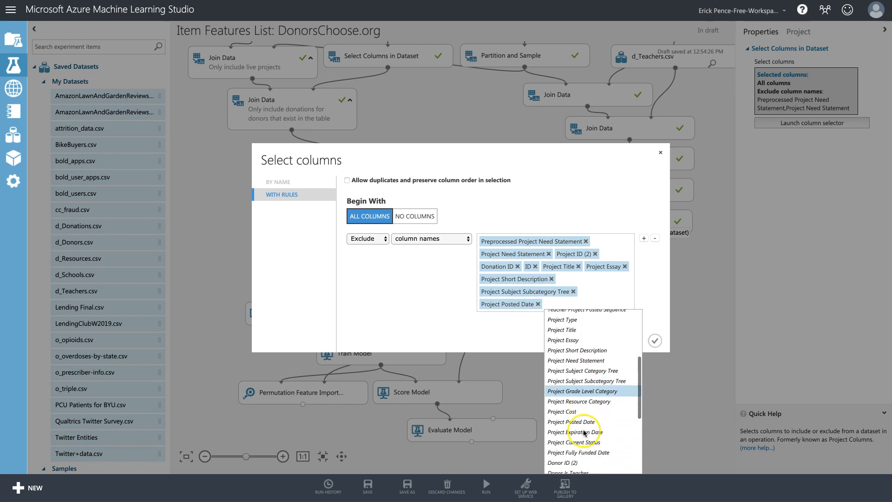
{"action": "left_click", "coordinate": [584, 424]}
{"action": "scroll", "coordinate": [535, 416], "scroll_direction": "down", "scroll_amount": 5}
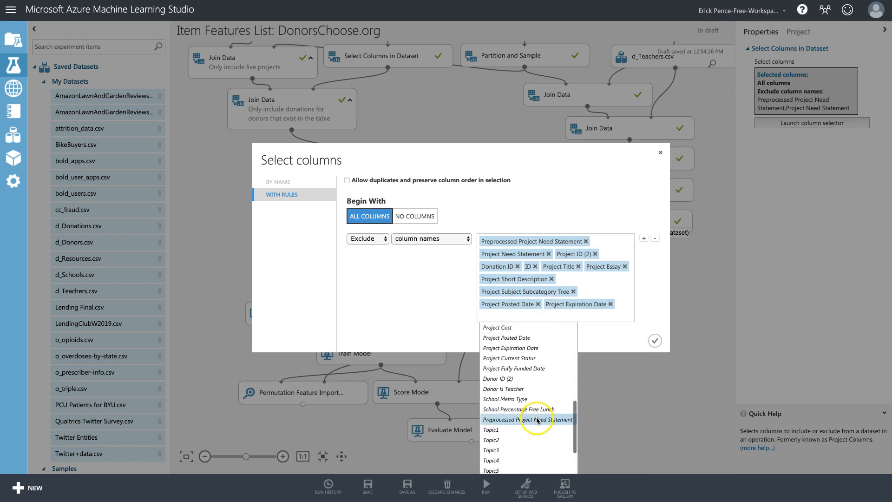
{"action": "left_click", "coordinate": [529, 359]}
{"action": "scroll", "coordinate": [598, 405], "scroll_direction": "down", "scroll_amount": 5}
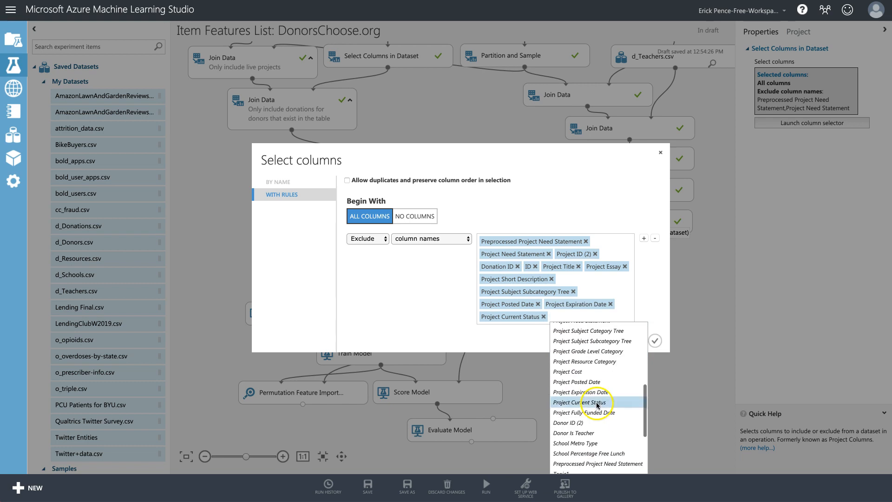
{"action": "left_click", "coordinate": [599, 413]}
{"action": "scroll", "coordinate": [534, 404], "scroll_direction": "down", "scroll_amount": 5}
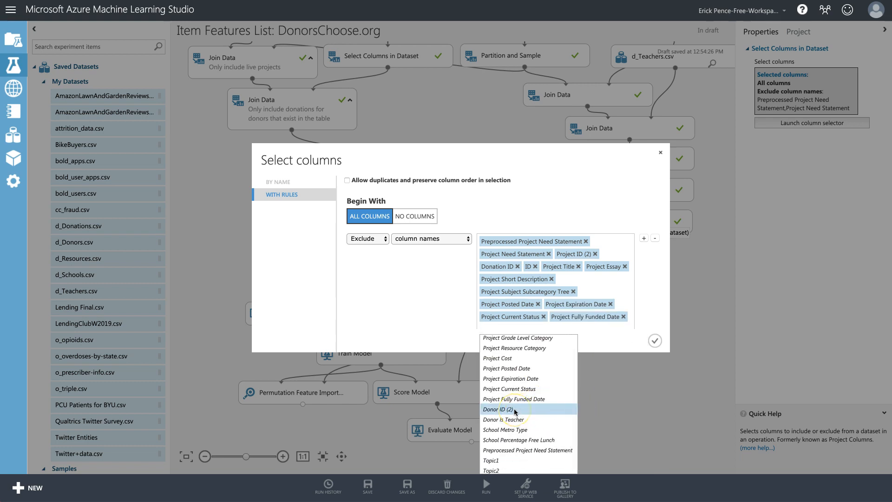
{"action": "left_click", "coordinate": [515, 412]}
{"action": "scroll", "coordinate": [563, 414], "scroll_direction": "down", "scroll_amount": 5}
{"action": "scroll", "coordinate": [563, 414], "scroll_direction": "down", "scroll_amount": 2}
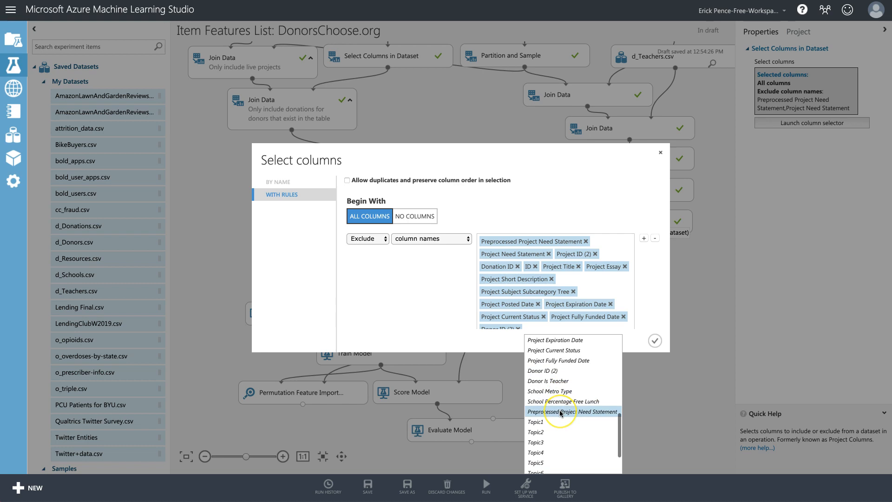
Finalize the last entries as Project Short Description and Project Need Statement, then confirm the exclusions.
{"action": "left_click", "coordinate": [561, 412]}
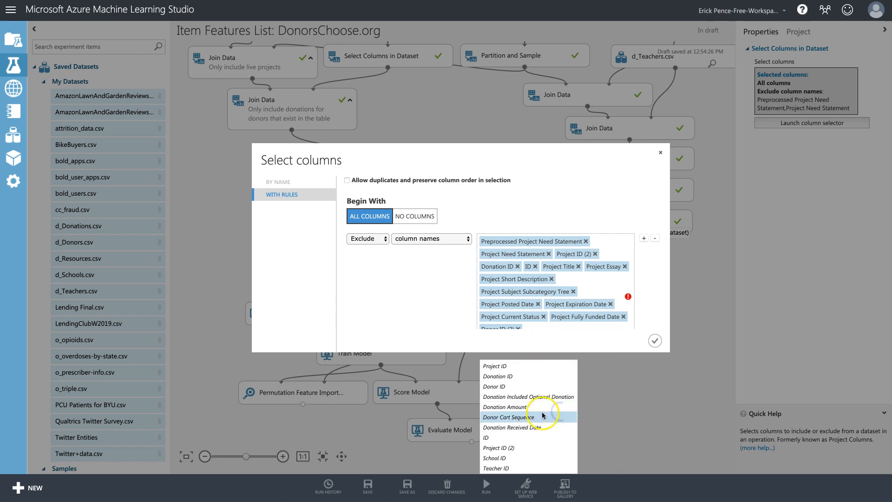
{"action": "scroll", "coordinate": [567, 304], "scroll_direction": "down", "scroll_amount": 1}
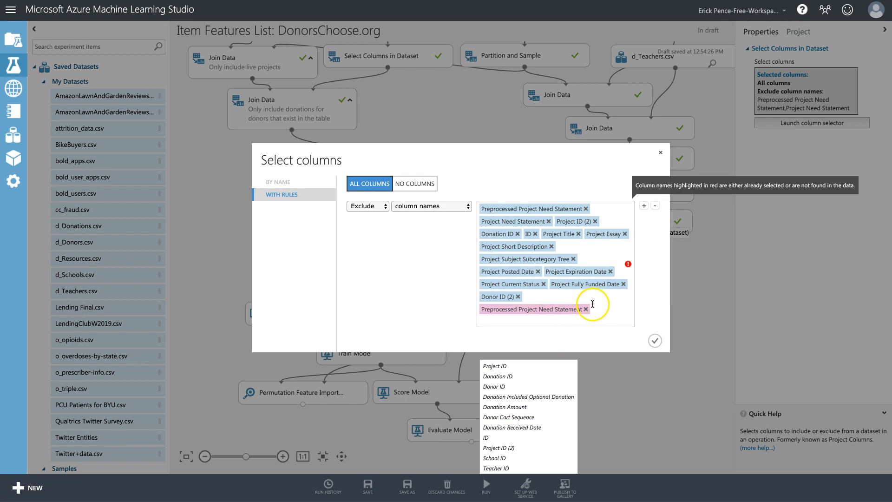
{"action": "scroll", "coordinate": [528, 414], "scroll_direction": "down", "scroll_amount": 4}
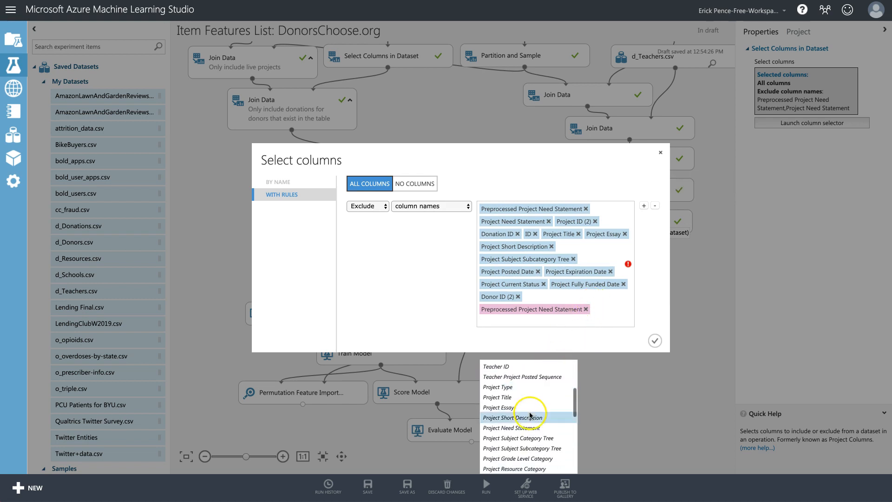
{"action": "left_click", "coordinate": [530, 418]}
{"action": "scroll", "coordinate": [547, 372], "scroll_direction": "down", "scroll_amount": 4}
{"action": "left_click", "coordinate": [535, 416]}
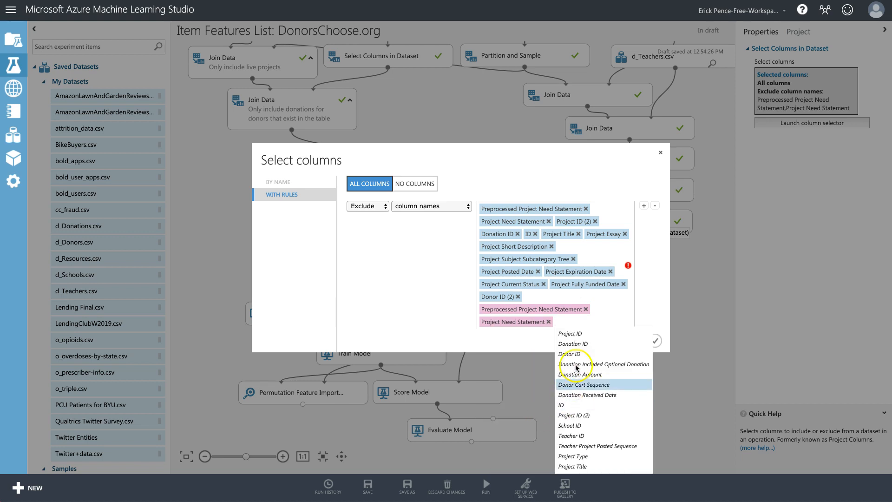
{"action": "scroll", "coordinate": [587, 390], "scroll_direction": "down", "scroll_amount": 3}
{"action": "scroll", "coordinate": [587, 390], "scroll_direction": "down", "scroll_amount": 6}
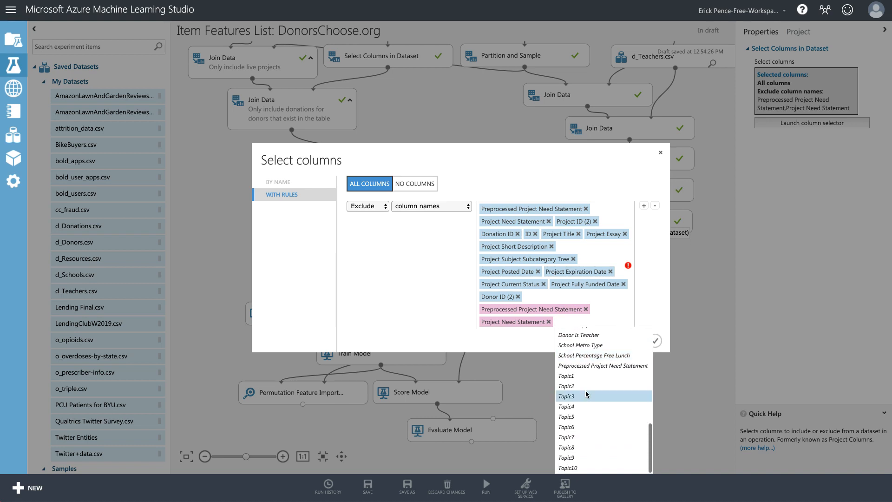
{"action": "scroll", "coordinate": [589, 381], "scroll_direction": "up", "scroll_amount": 1}
{"action": "scroll", "coordinate": [589, 381], "scroll_direction": "down", "scroll_amount": 1}
{"action": "scroll", "coordinate": [588, 394], "scroll_direction": "up", "scroll_amount": 5}
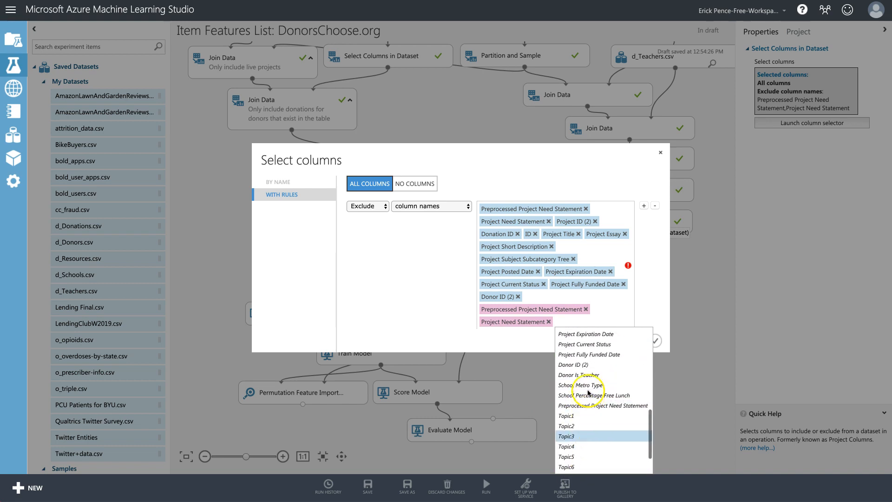
{"action": "left_click", "coordinate": [645, 308]}
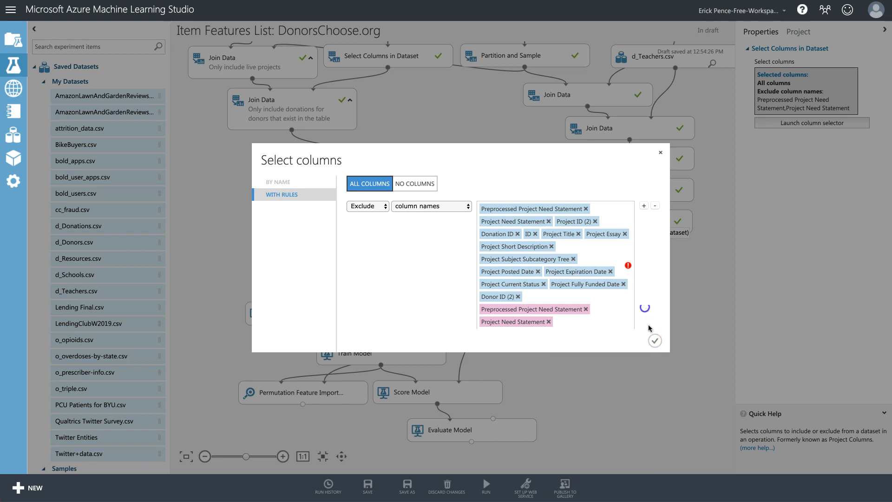
{"action": "left_click", "coordinate": [601, 326]}
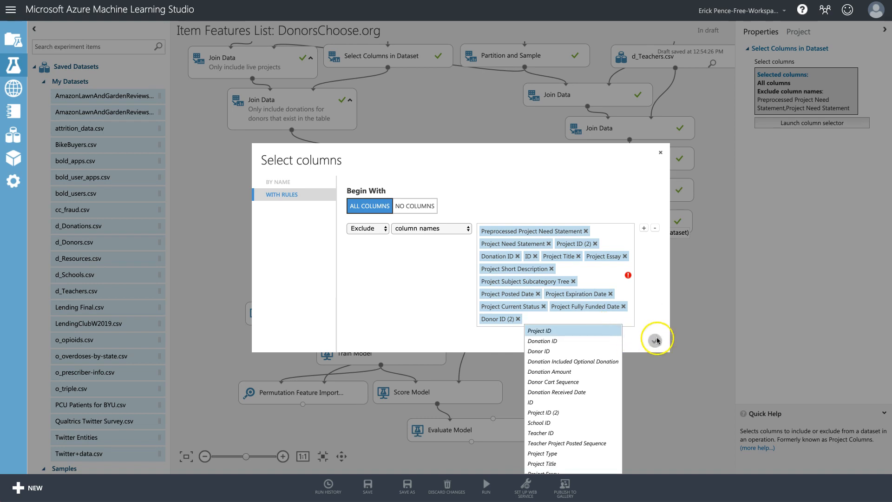
{"action": "left_click", "coordinate": [656, 341]}
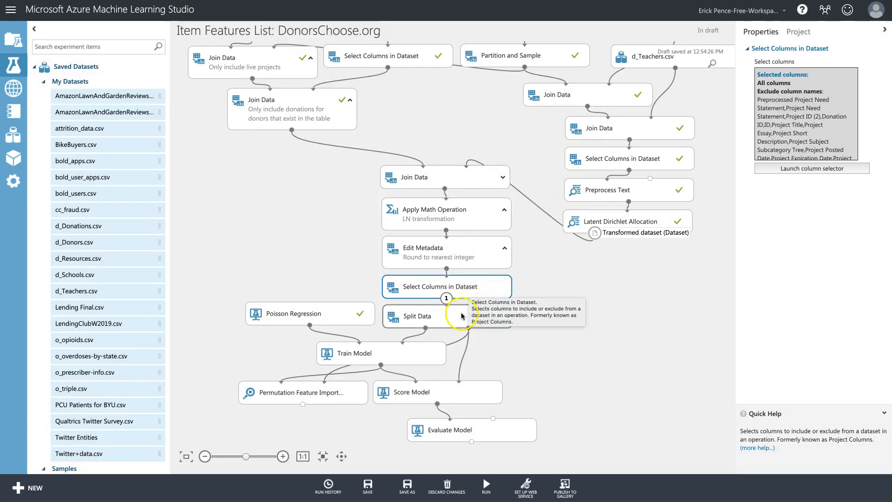
Run the selected Select Columns in Dataset step and reopen its column exclusion settings.
{"action": "left_click", "coordinate": [462, 289]}
{"action": "left_click", "coordinate": [486, 486]}
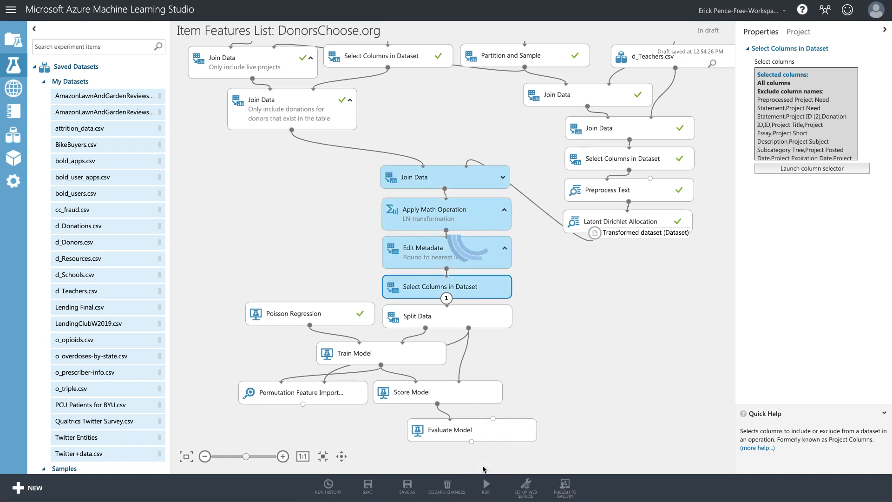
{"action": "left_click", "coordinate": [390, 488]}
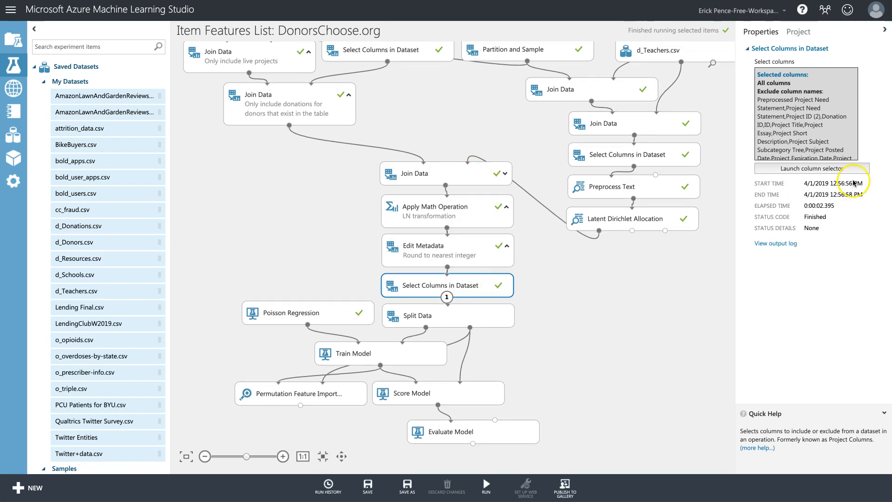
{"action": "left_click", "coordinate": [831, 168]}
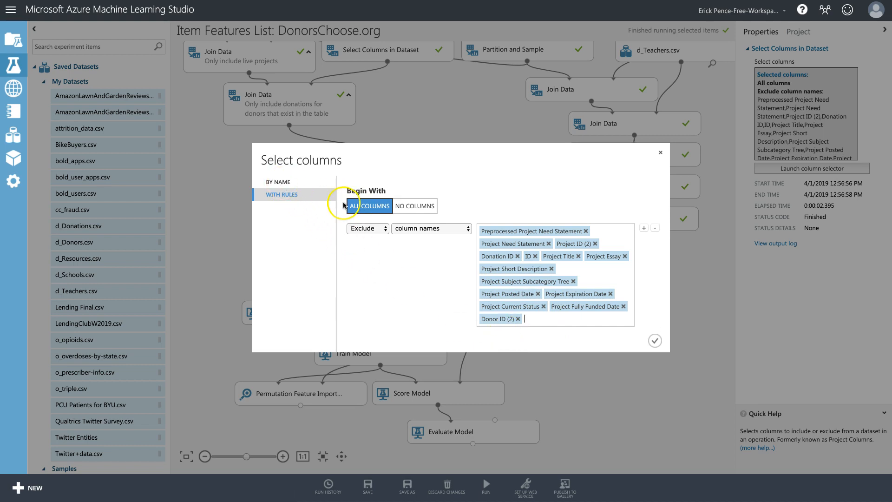
Add Project Need Statement, drop the duplicate tag, and close the Select columns dialog unchanged.
{"action": "left_click", "coordinate": [539, 322]}
{"action": "scroll", "coordinate": [567, 411], "scroll_direction": "down", "scroll_amount": 3}
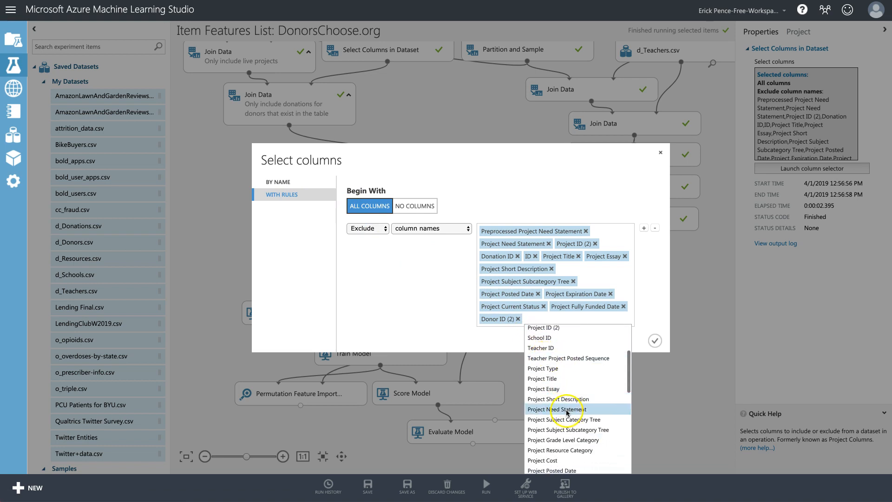
{"action": "left_click", "coordinate": [567, 412]}
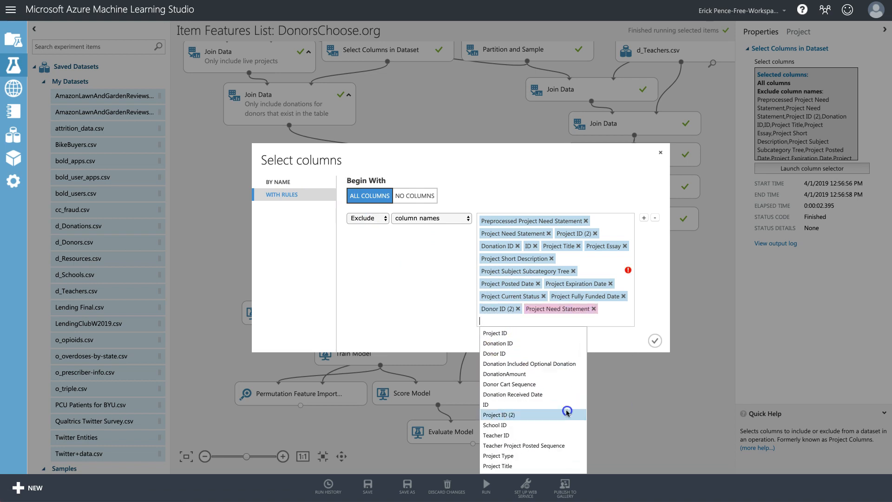
{"action": "left_click", "coordinate": [594, 309]}
{"action": "scroll", "coordinate": [590, 408], "scroll_direction": "down", "scroll_amount": 1}
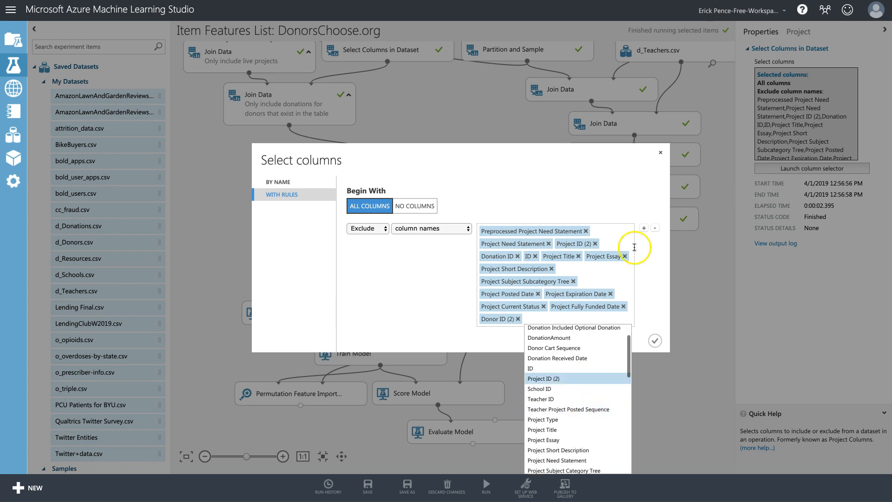
{"action": "left_click", "coordinate": [662, 155]}
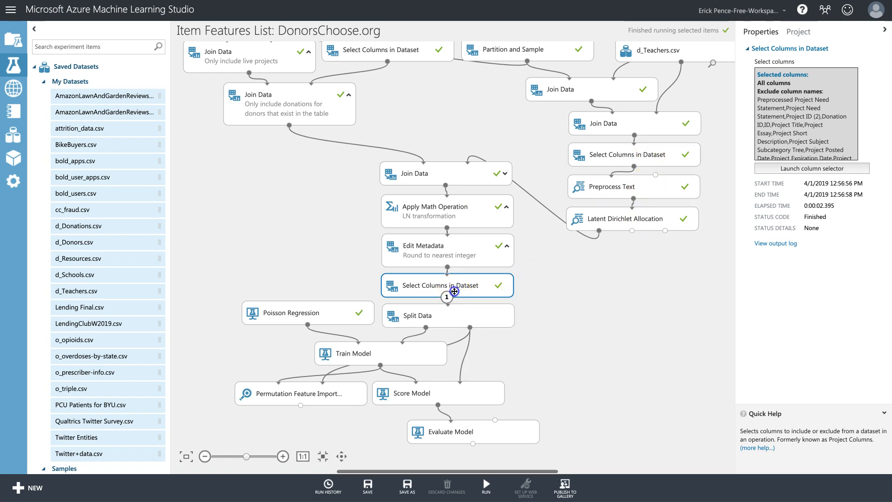
{"action": "right_click", "coordinate": [469, 300]}
{"action": "left_click", "coordinate": [469, 298]}
{"action": "right_click", "coordinate": [468, 298]}
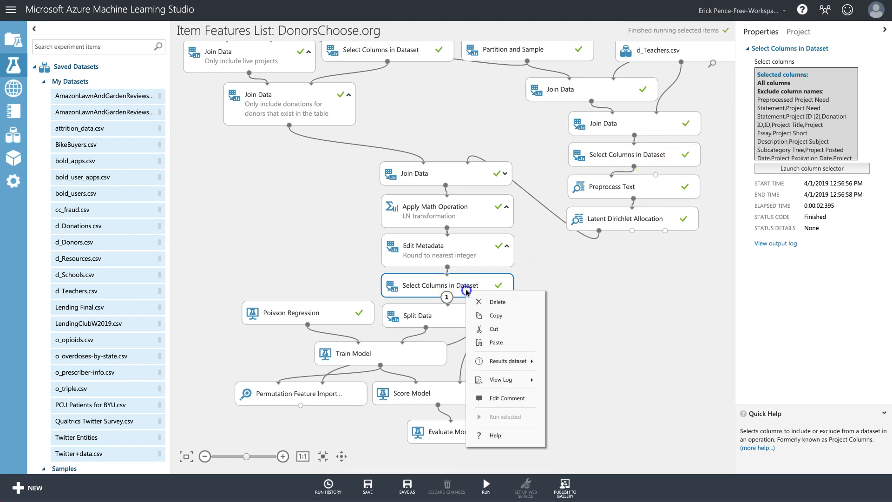
{"action": "mouse_move", "coordinate": [510, 362]}
{"action": "left_click", "coordinate": [582, 415]}
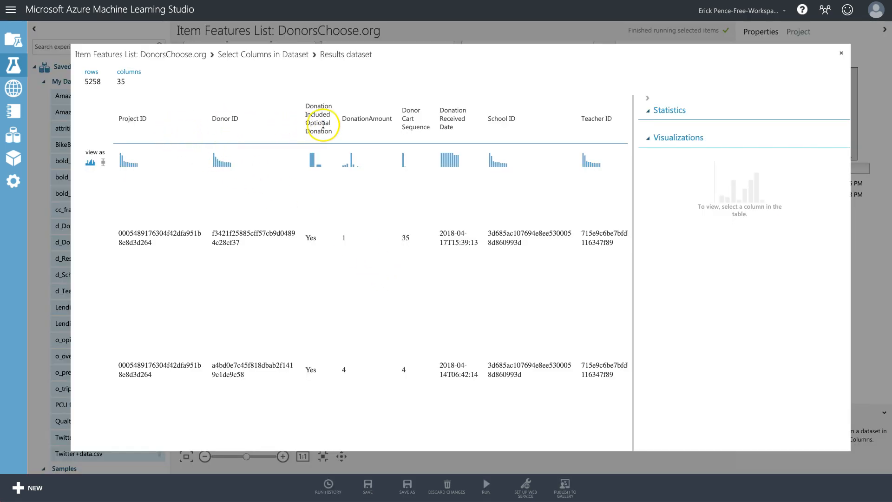
{"action": "left_click", "coordinate": [390, 120]}
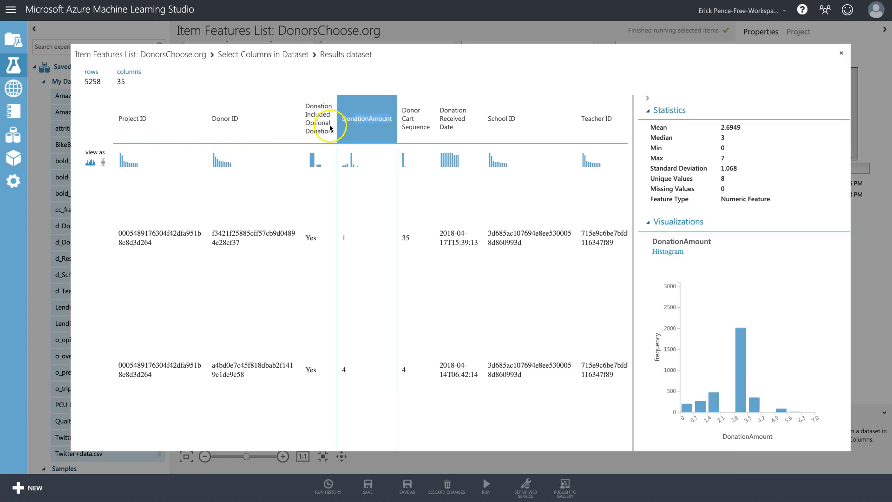
{"action": "left_click", "coordinate": [317, 123]}
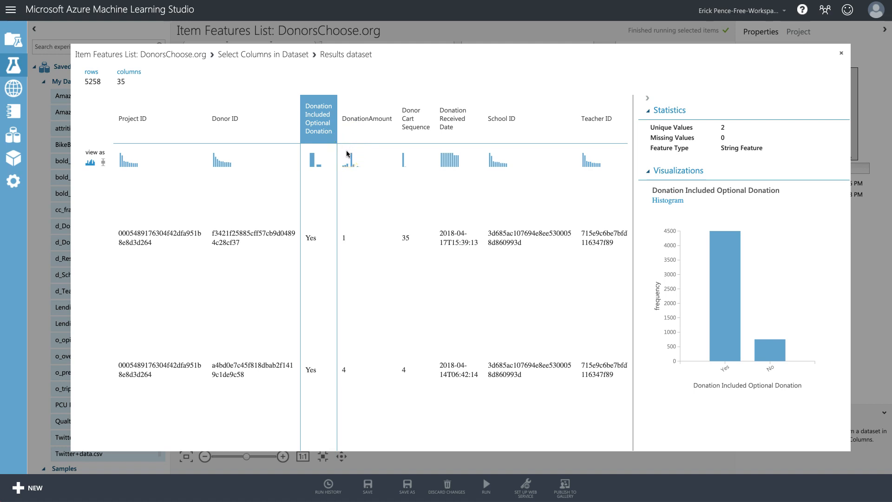
{"action": "scroll", "coordinate": [418, 152], "scroll_direction": "right", "scroll_amount": 5}
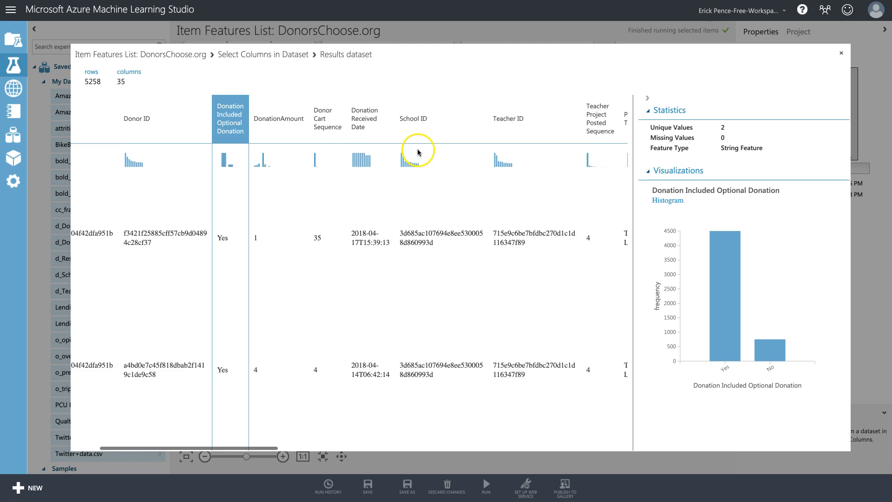
{"action": "scroll", "coordinate": [419, 152], "scroll_direction": "right", "scroll_amount": 2}
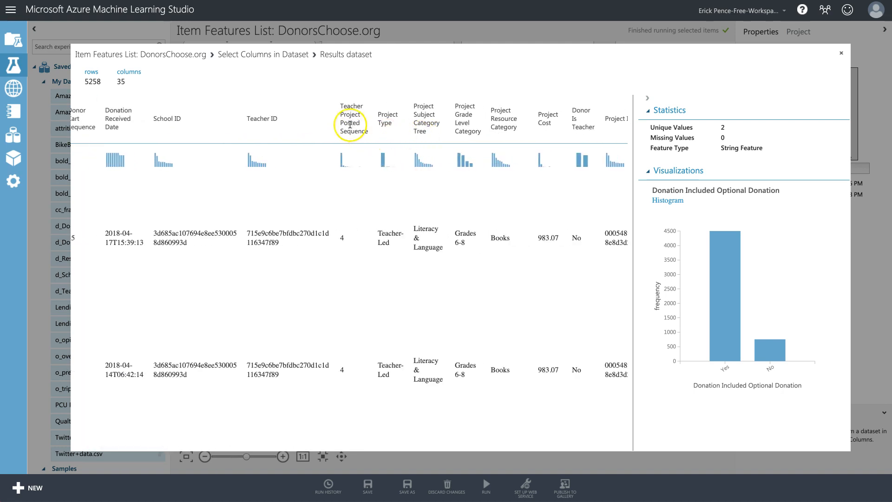
{"action": "scroll", "coordinate": [403, 131], "scroll_direction": "right", "scroll_amount": 3}
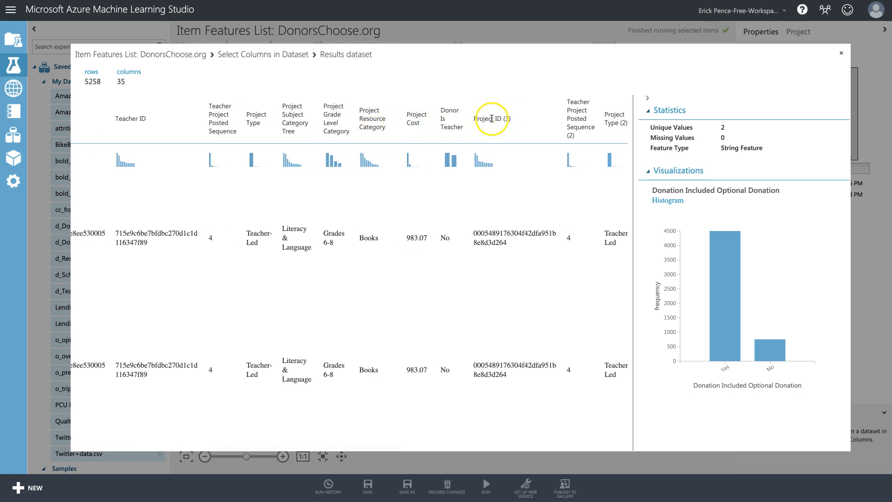
{"action": "scroll", "coordinate": [493, 129], "scroll_direction": "right", "scroll_amount": 6}
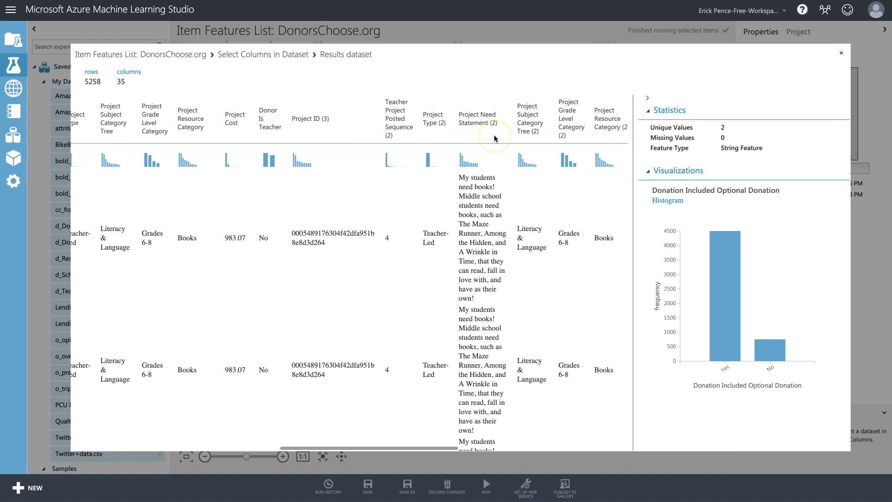
{"action": "scroll", "coordinate": [449, 126], "scroll_direction": "right", "scroll_amount": 1}
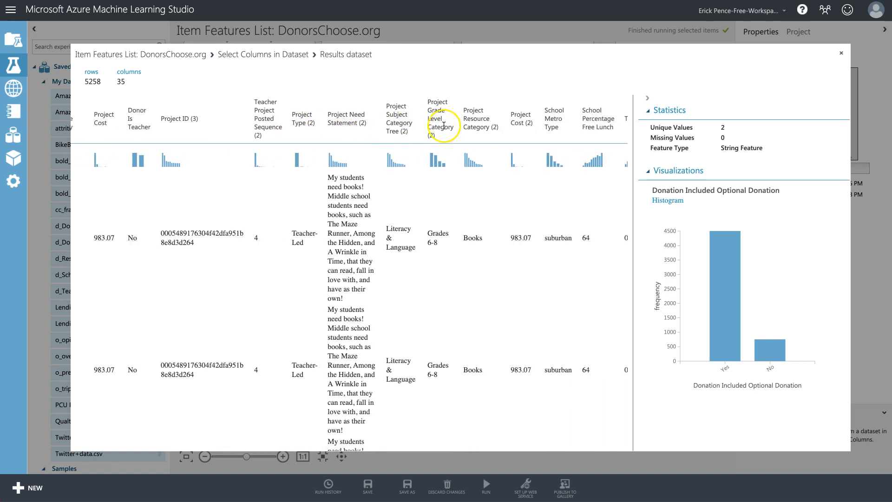
{"action": "scroll", "coordinate": [444, 125], "scroll_direction": "right", "scroll_amount": 5}
{"action": "scroll", "coordinate": [444, 127], "scroll_direction": "right", "scroll_amount": 4}
{"action": "scroll", "coordinate": [444, 129], "scroll_direction": "left", "scroll_amount": 11}
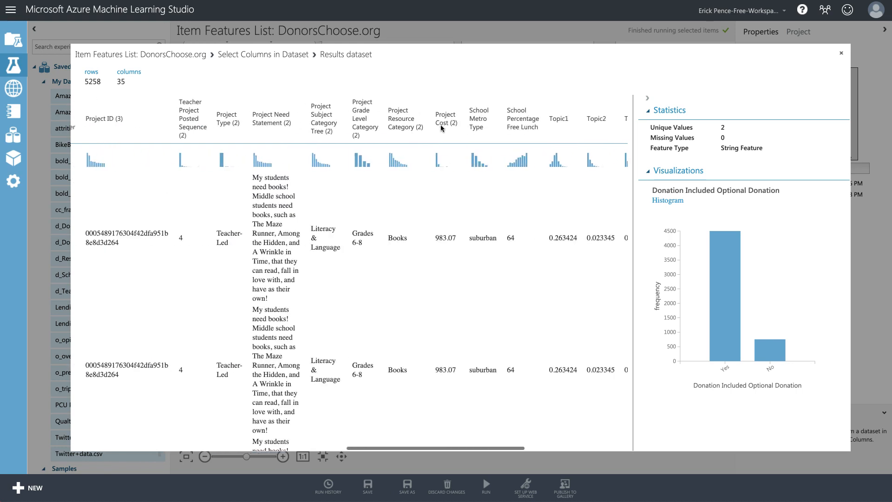
{"action": "scroll", "coordinate": [444, 130], "scroll_direction": "left", "scroll_amount": 4}
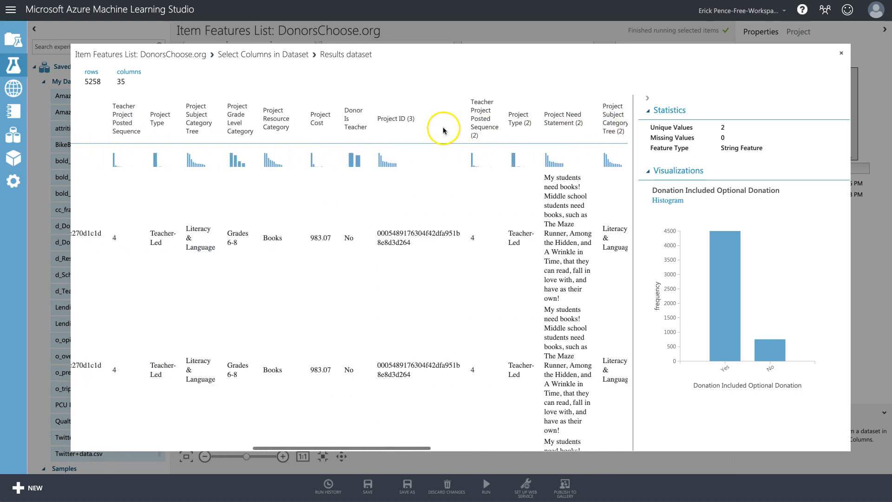
{"action": "left_click", "coordinate": [841, 55]}
Exclude Project ID (3), Teacher Project Posted Sequence (2) and Project Type (2).
{"action": "left_click", "coordinate": [833, 168]}
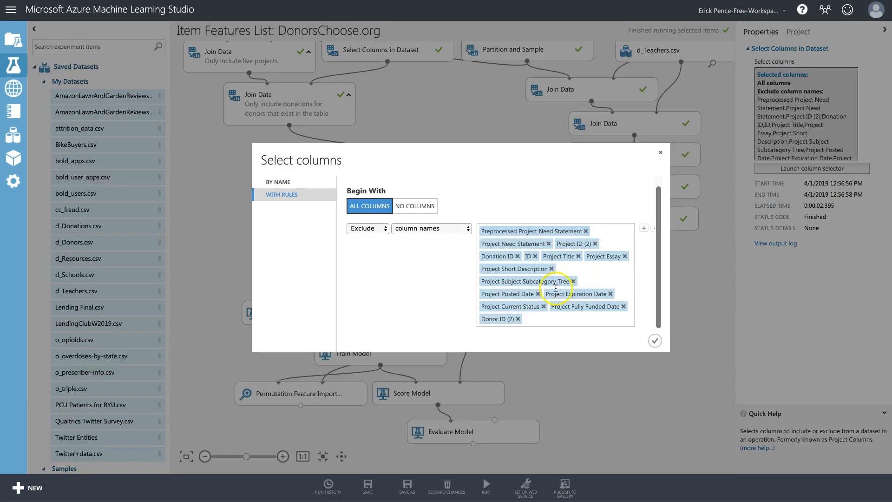
{"action": "left_click", "coordinate": [548, 319]}
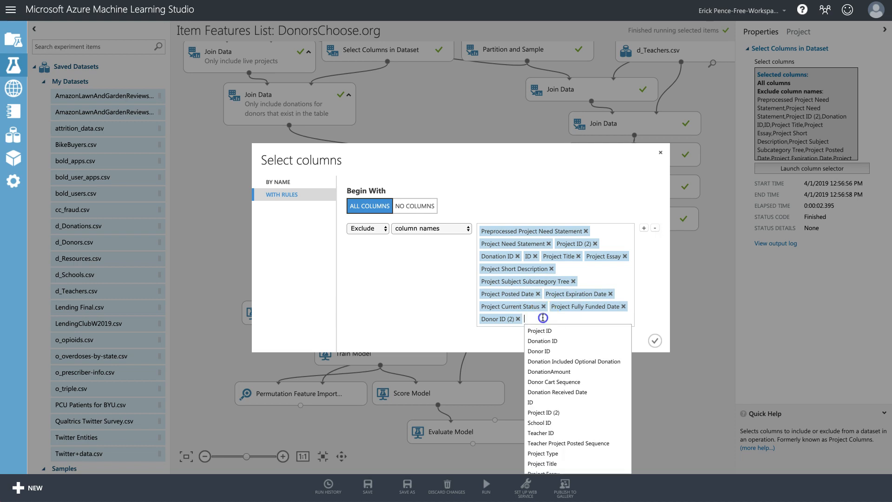
{"action": "scroll", "coordinate": [567, 391], "scroll_direction": "down", "scroll_amount": 2}
{"action": "scroll", "coordinate": [568, 391], "scroll_direction": "down", "scroll_amount": 6}
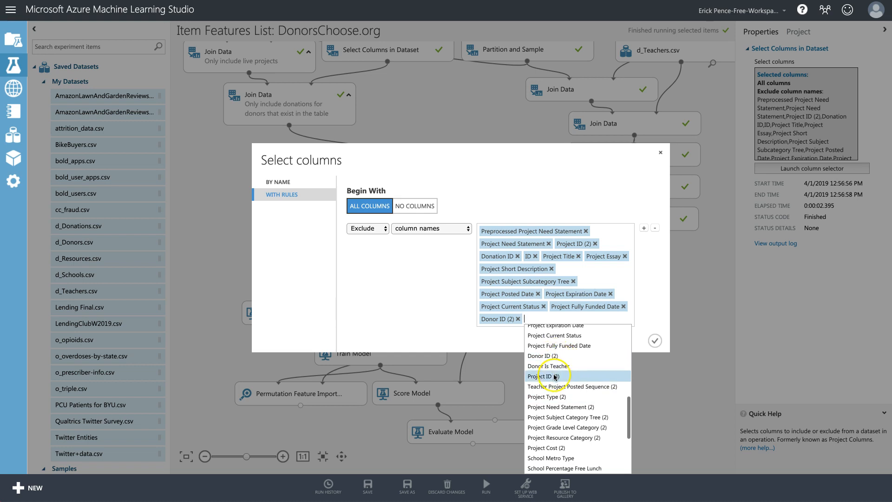
{"action": "left_click", "coordinate": [555, 377]}
{"action": "scroll", "coordinate": [528, 386], "scroll_direction": "down", "scroll_amount": 8}
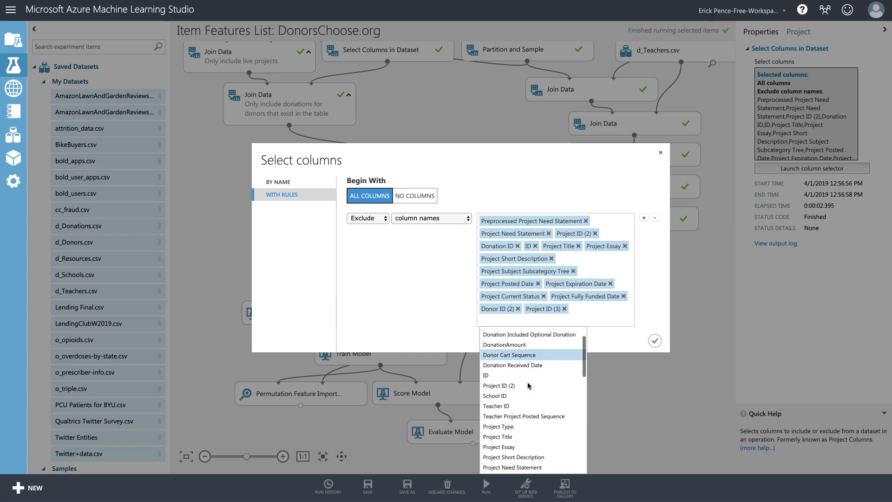
{"action": "scroll", "coordinate": [528, 385], "scroll_direction": "down", "scroll_amount": 4}
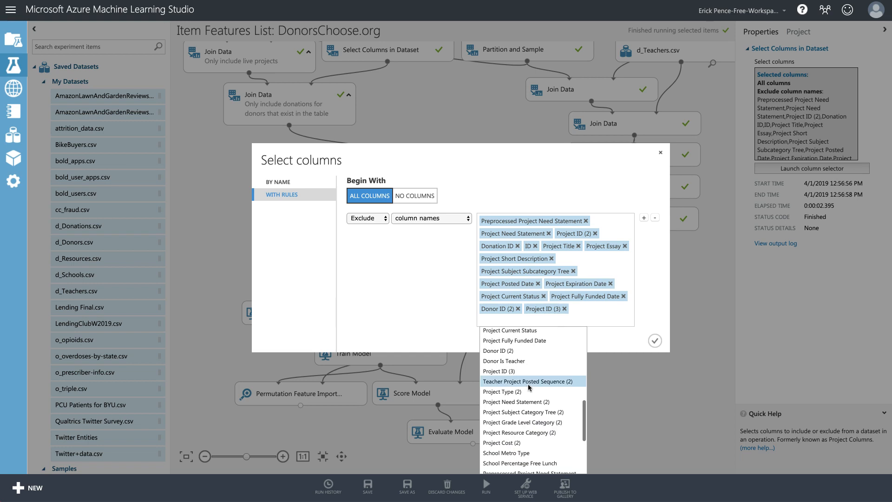
{"action": "left_click", "coordinate": [531, 383]}
{"action": "scroll", "coordinate": [532, 386], "scroll_direction": "down", "scroll_amount": 10}
{"action": "scroll", "coordinate": [534, 389], "scroll_direction": "up", "scroll_amount": 3}
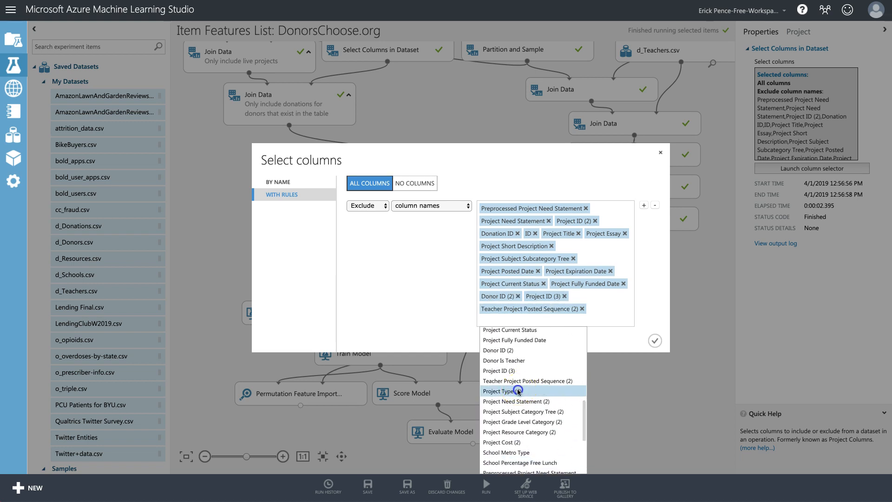
{"action": "left_click", "coordinate": [518, 392]}
Exclude the (2) copies of Need Statement, Subject Category Tree, Grade Level, Resource Category and Cost, then confirm.
{"action": "scroll", "coordinate": [576, 403], "scroll_direction": "down", "scroll_amount": 5}
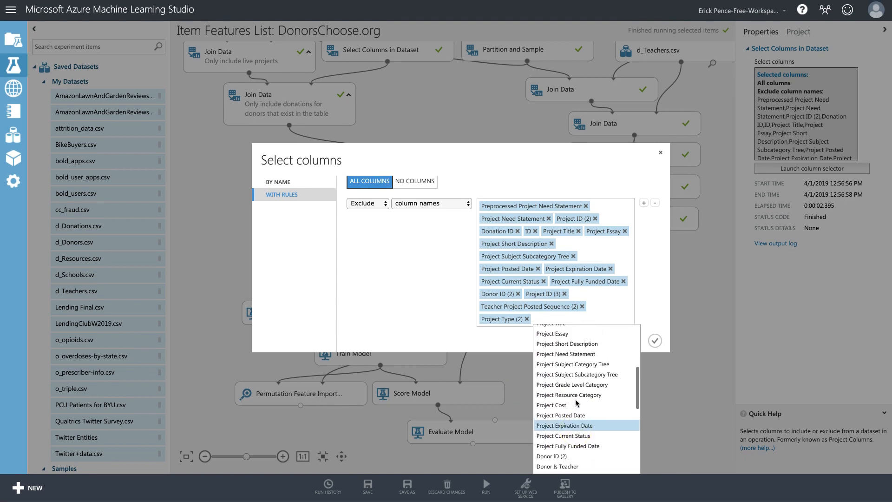
{"action": "scroll", "coordinate": [582, 351], "scroll_direction": "down", "scroll_amount": 10}
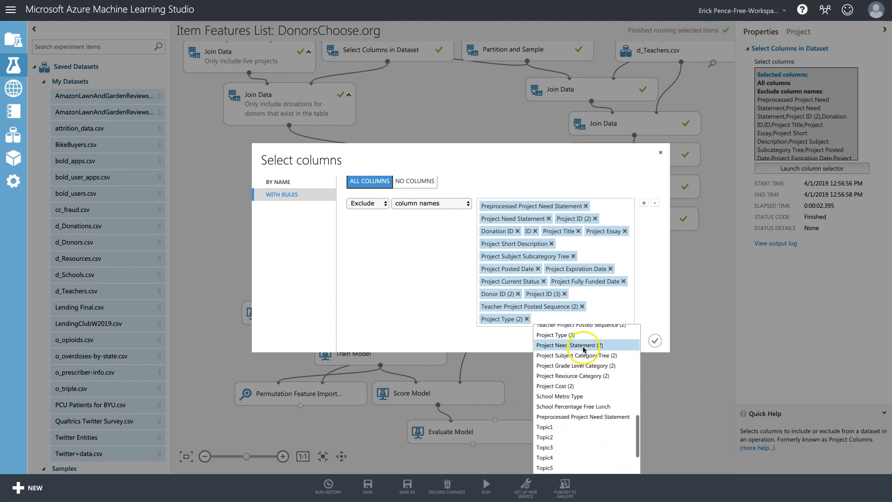
{"action": "left_click", "coordinate": [584, 349]}
{"action": "scroll", "coordinate": [553, 365], "scroll_direction": "up", "scroll_amount": 5}
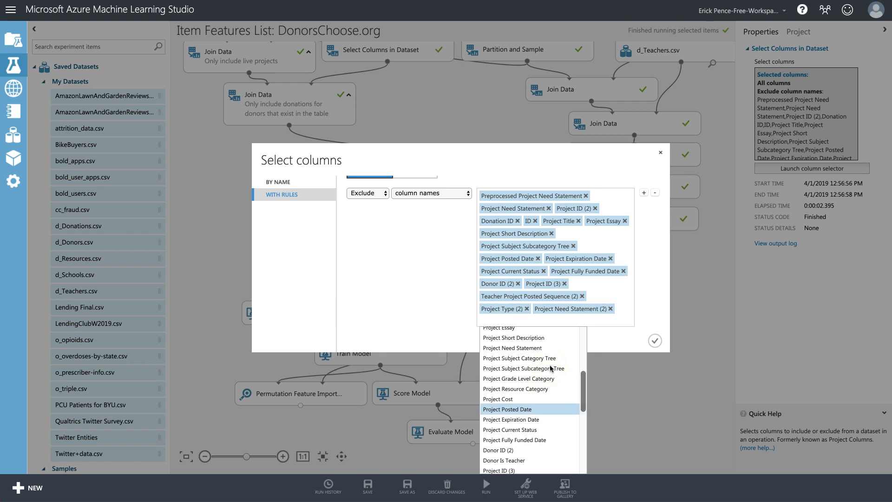
{"action": "scroll", "coordinate": [551, 369], "scroll_direction": "down", "scroll_amount": 5}
{"action": "left_click", "coordinate": [539, 396]}
{"action": "scroll", "coordinate": [539, 397], "scroll_direction": "down", "scroll_amount": 10}
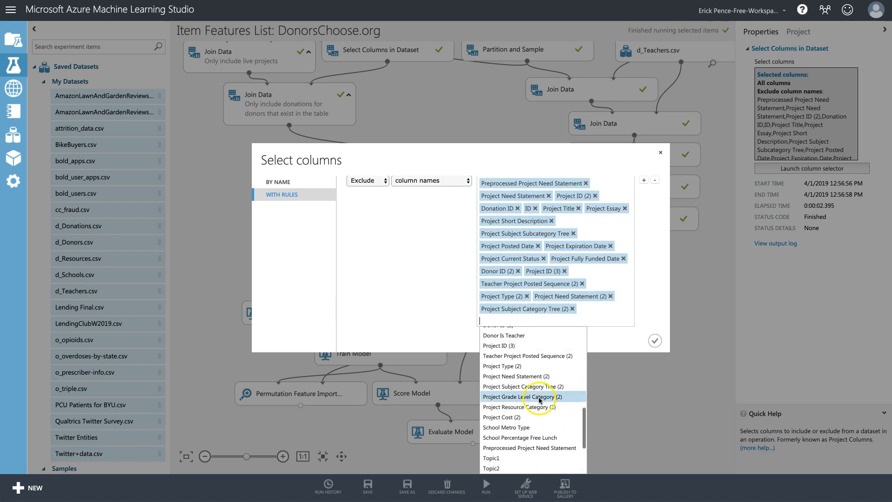
{"action": "left_click", "coordinate": [540, 398]}
{"action": "scroll", "coordinate": [539, 386], "scroll_direction": "down", "scroll_amount": 10}
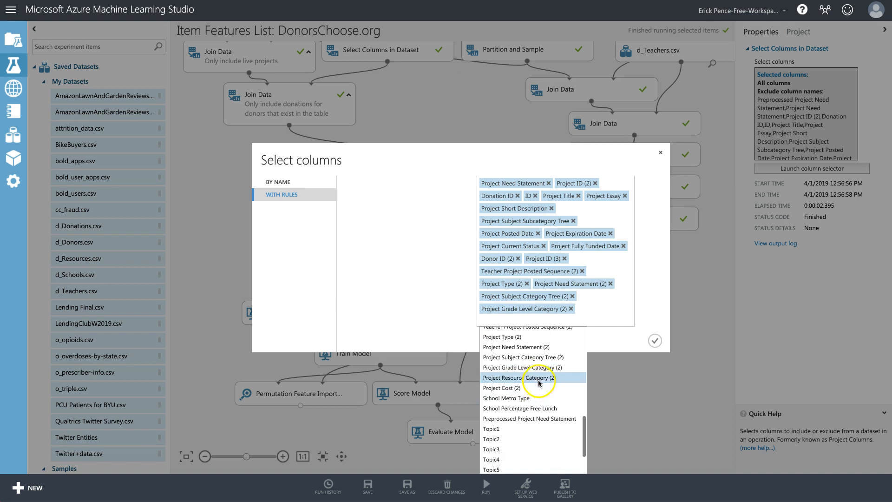
{"action": "left_click", "coordinate": [540, 381]}
{"action": "scroll", "coordinate": [535, 384], "scroll_direction": "down", "scroll_amount": 10}
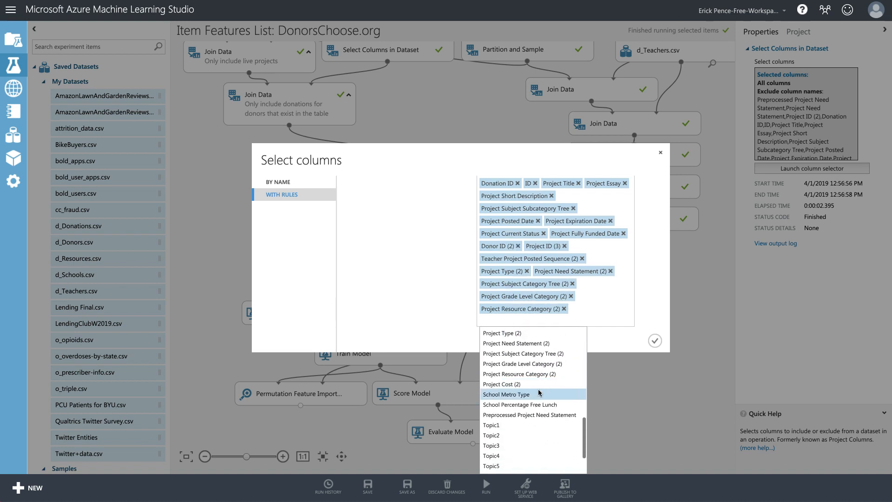
{"action": "left_click", "coordinate": [529, 384]}
{"action": "left_click", "coordinate": [646, 340]}
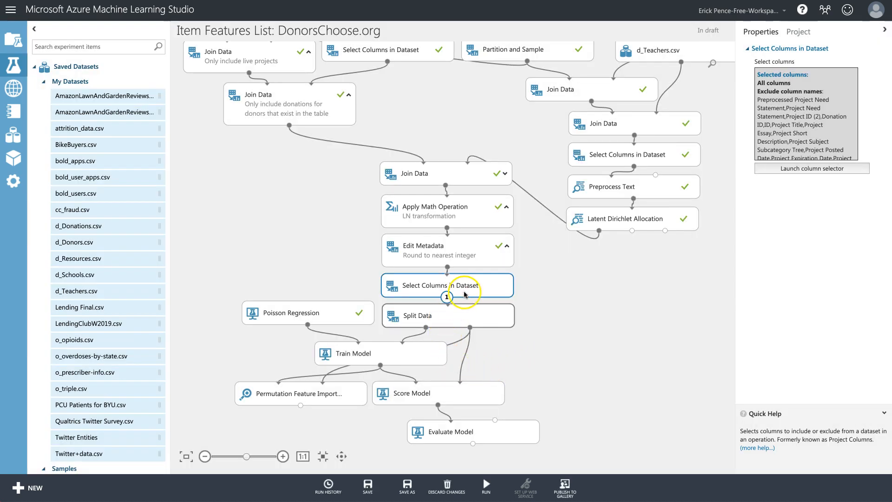
Re-run the experiment and visualize the Select Columns in Dataset results.
{"action": "left_click", "coordinate": [486, 486]}
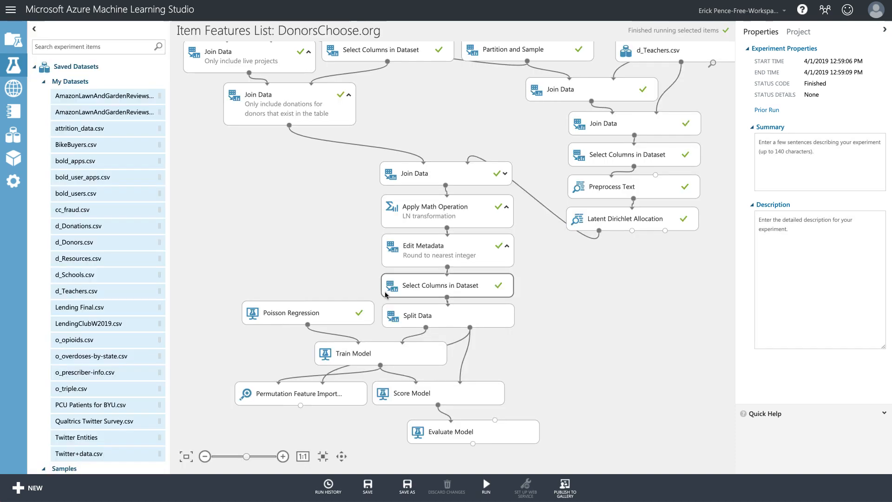
{"action": "left_click", "coordinate": [396, 293]}
{"action": "right_click", "coordinate": [451, 287]}
{"action": "mouse_move", "coordinate": [505, 356]}
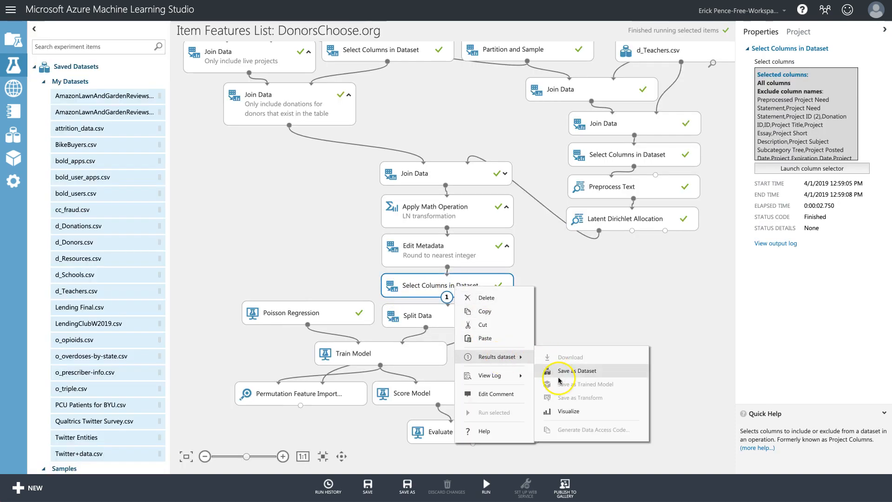
{"action": "left_click", "coordinate": [565, 410]}
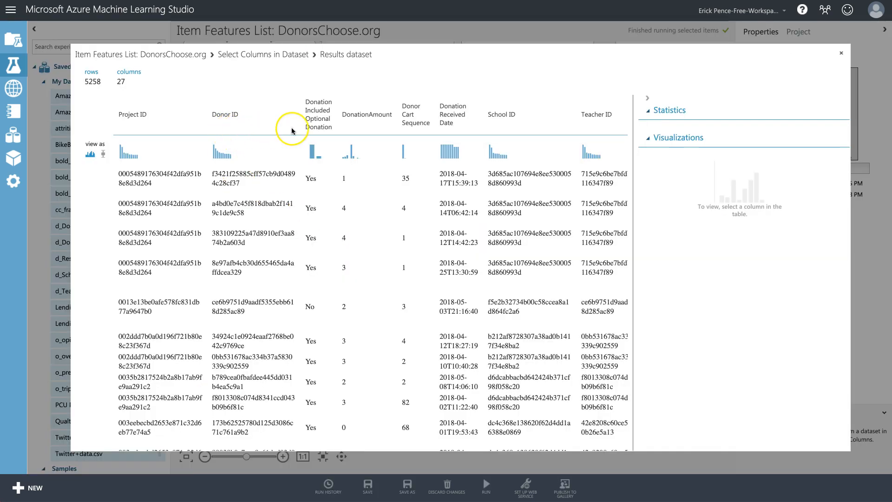
Scroll across the output to verify 5258 rows and 27 columns including Topic1–Topic10.
{"action": "scroll", "coordinate": [293, 130], "scroll_direction": "right", "scroll_amount": 5}
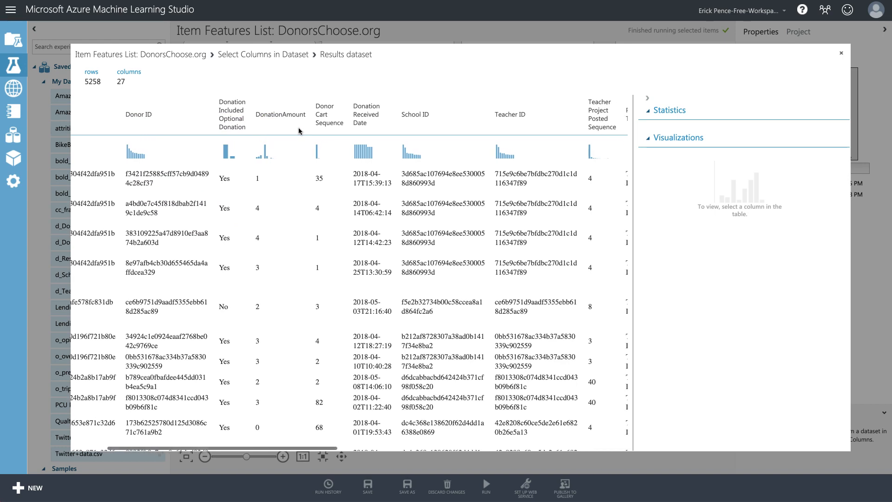
{"action": "scroll", "coordinate": [300, 131], "scroll_direction": "right", "scroll_amount": 8}
{"action": "scroll", "coordinate": [302, 131], "scroll_direction": "right", "scroll_amount": 8}
{"action": "scroll", "coordinate": [301, 131], "scroll_direction": "right", "scroll_amount": 8}
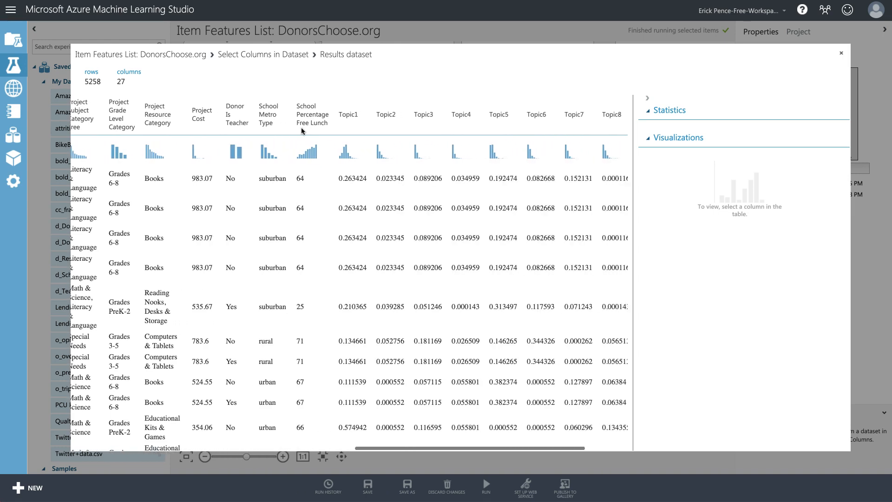
{"action": "scroll", "coordinate": [301, 131], "scroll_direction": "right", "scroll_amount": 3}
{"action": "scroll", "coordinate": [301, 131], "scroll_direction": "left", "scroll_amount": 20}
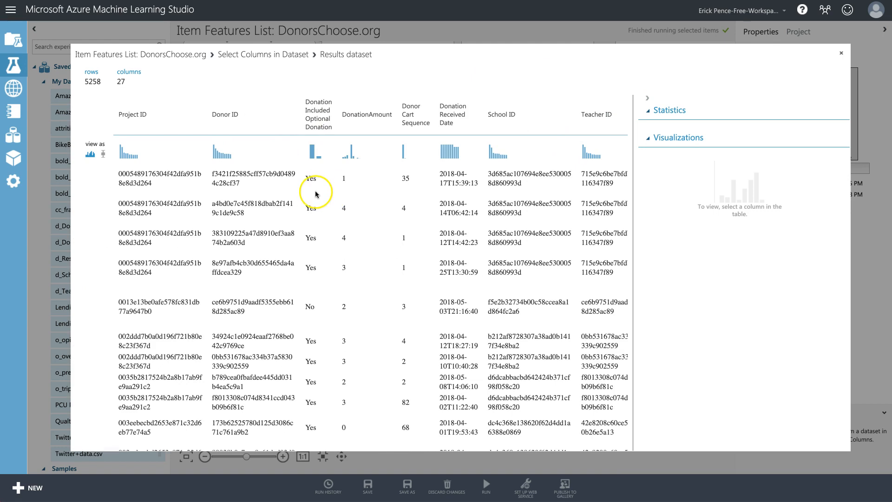
Review Evaluate Model's metrics: coefficient of determination 0.348191, mean absolute error 0.616726.
{"action": "left_click", "coordinate": [843, 55]}
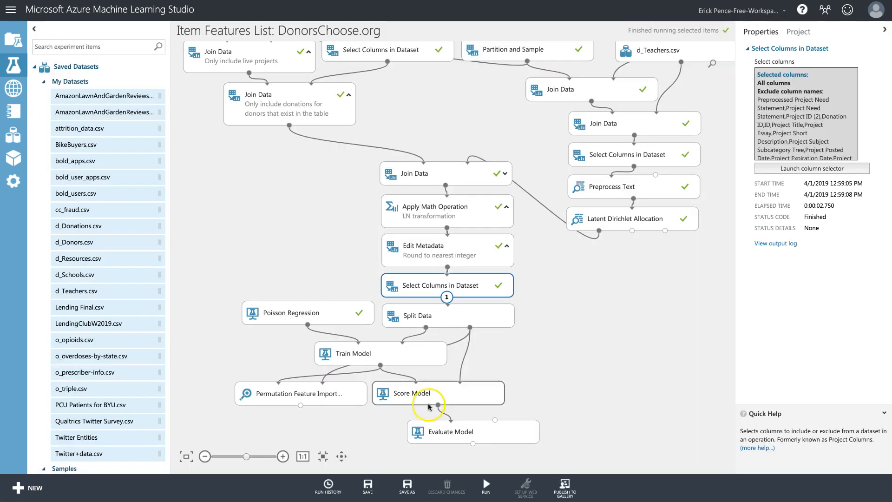
{"action": "left_click", "coordinate": [308, 397]}
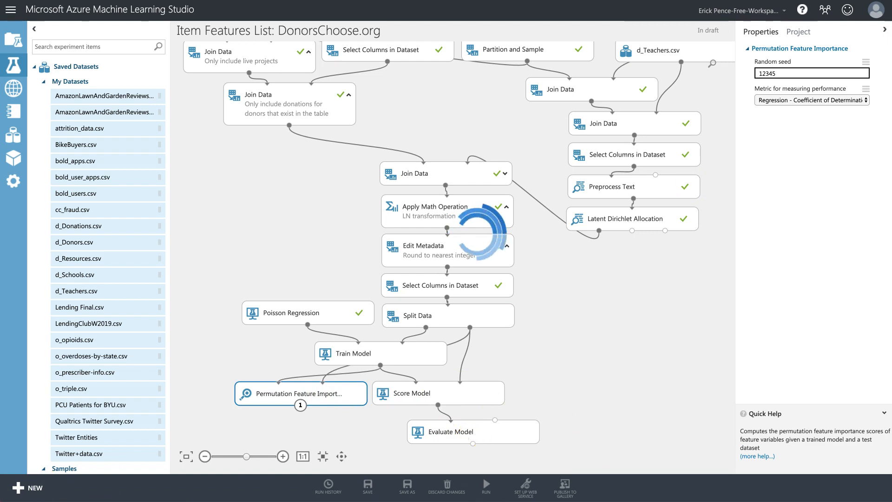
{"action": "right_click", "coordinate": [449, 428]}
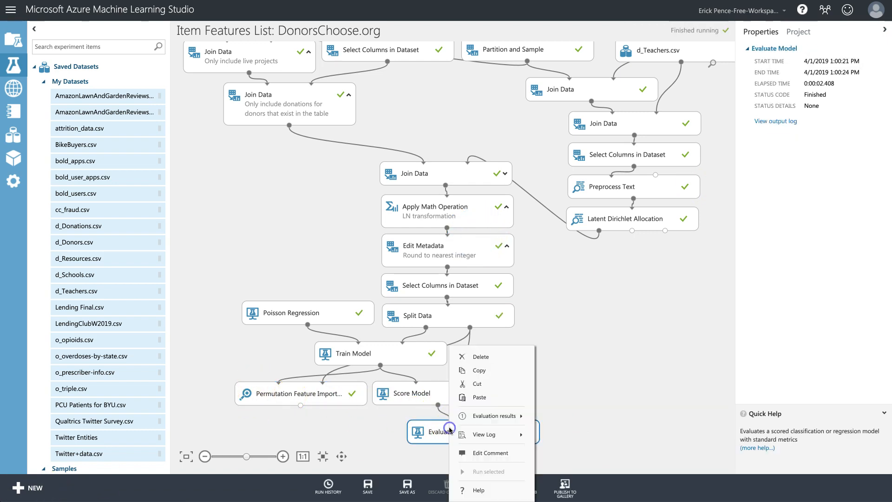
{"action": "mouse_move", "coordinate": [495, 416]}
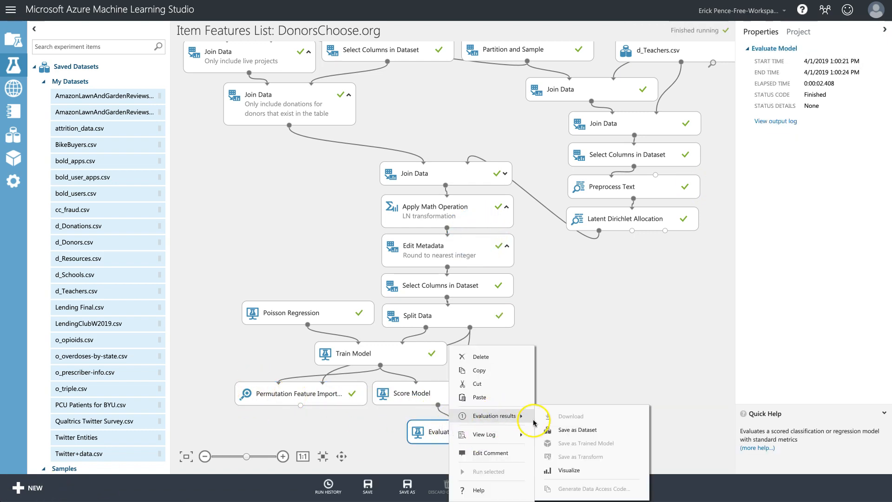
{"action": "left_click", "coordinate": [573, 468]}
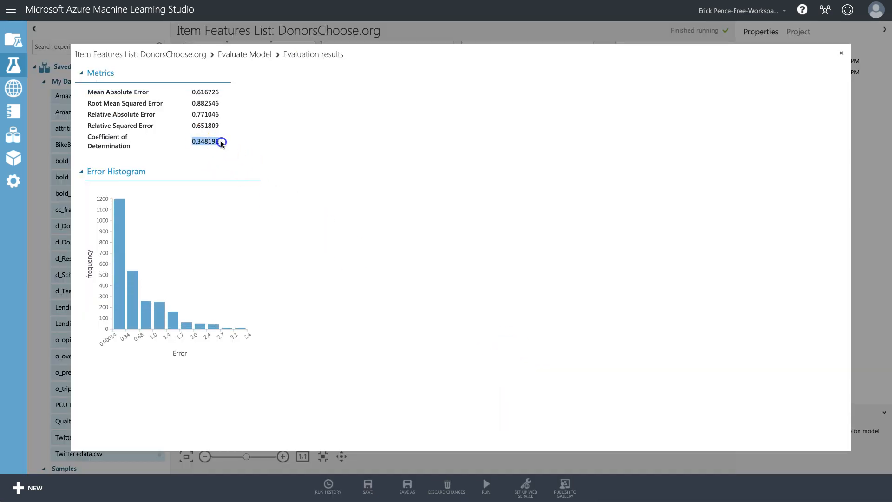
{"action": "left_click", "coordinate": [841, 53]}
{"action": "left_click", "coordinate": [254, 395]}
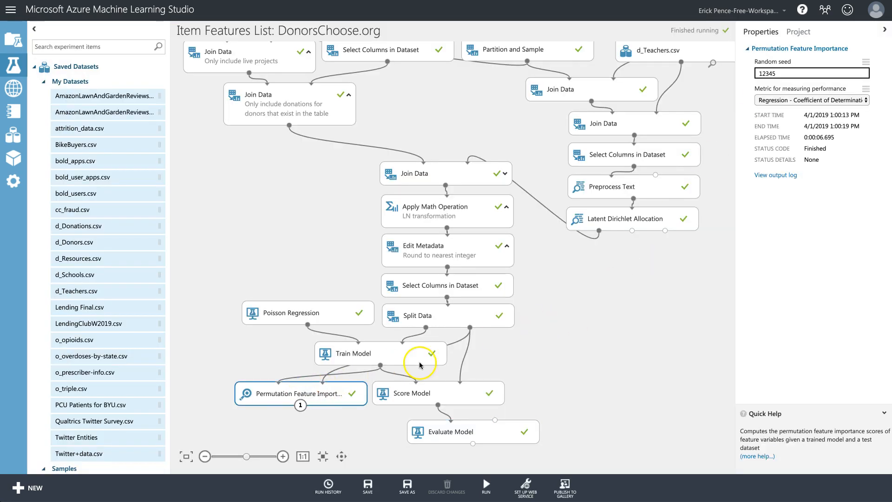
{"action": "right_click", "coordinate": [319, 395]}
{"action": "mouse_move", "coordinate": [376, 415]}
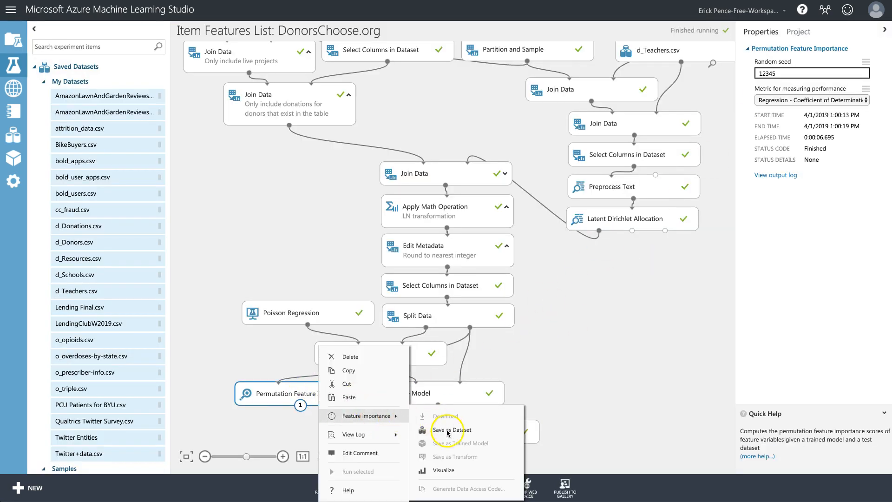
{"action": "left_click", "coordinate": [461, 467]}
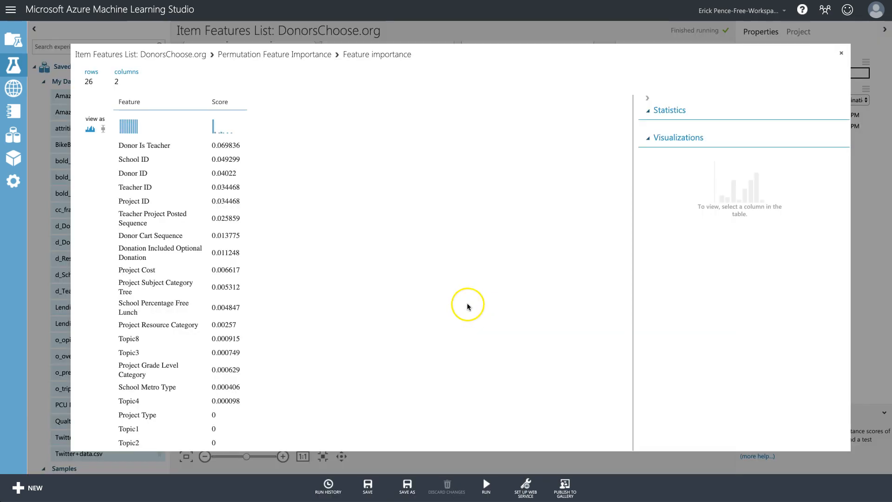
{"action": "scroll", "coordinate": [261, 225], "scroll_direction": "down", "scroll_amount": 3}
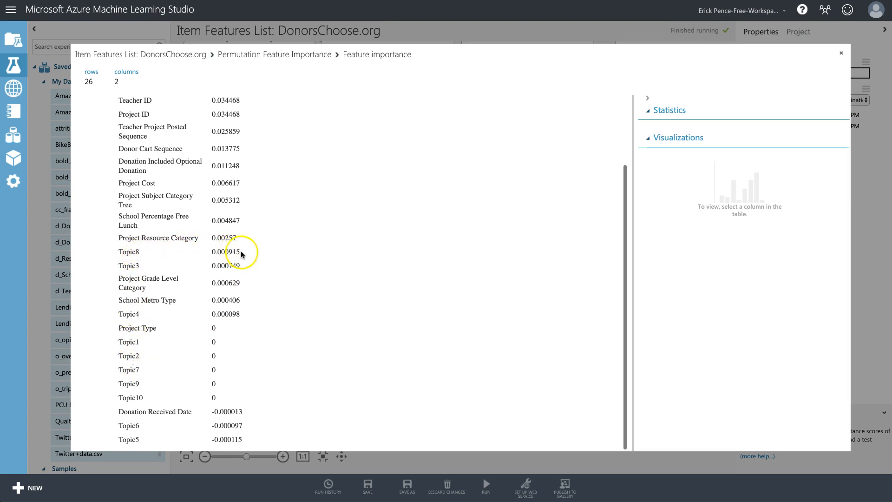
{"action": "scroll", "coordinate": [233, 267], "scroll_direction": "up", "scroll_amount": 1}
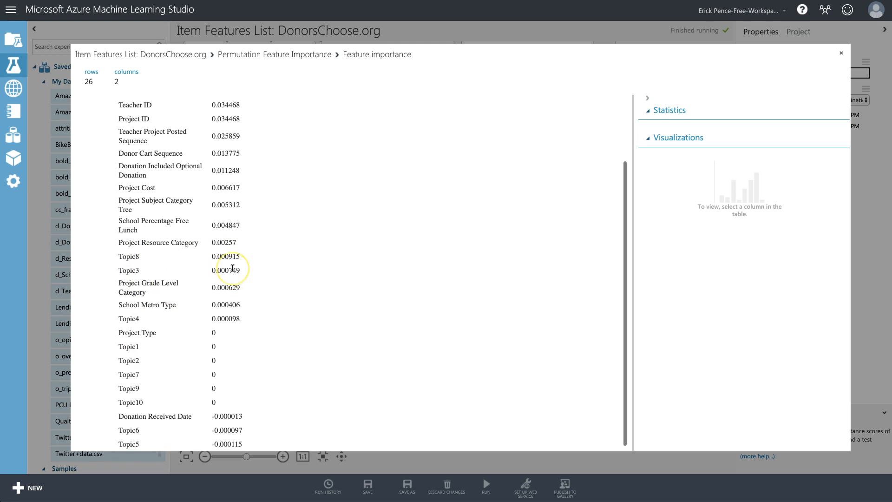
{"action": "scroll", "coordinate": [164, 401], "scroll_direction": "down", "scroll_amount": 1}
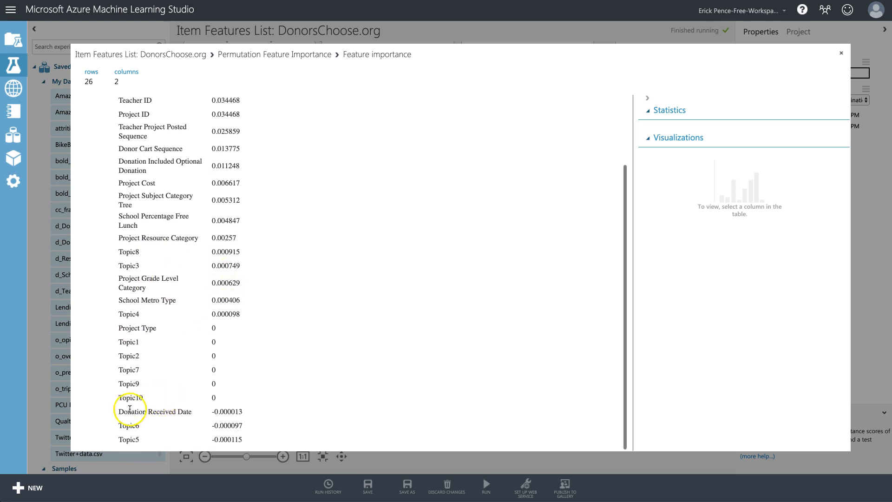
{"action": "scroll", "coordinate": [222, 326], "scroll_direction": "up", "scroll_amount": 2}
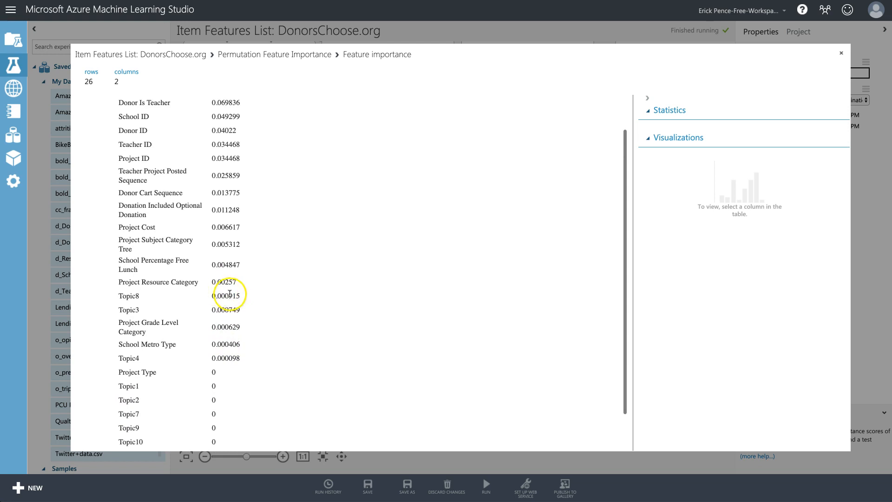
{"action": "scroll", "coordinate": [234, 297], "scroll_direction": "up", "scroll_amount": 1}
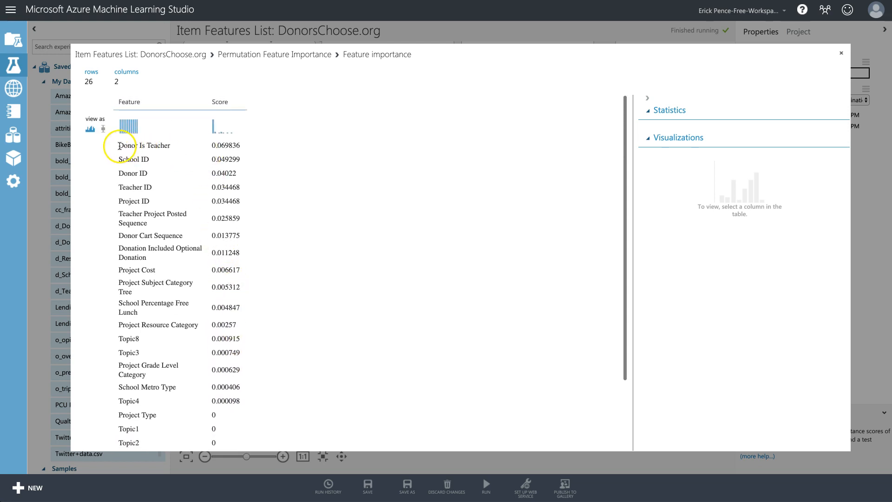
{"action": "left_click_drag", "start_coordinate": [116, 145], "coordinate": [231, 148]}
{"action": "left_click_drag", "start_coordinate": [123, 160], "coordinate": [244, 201]}
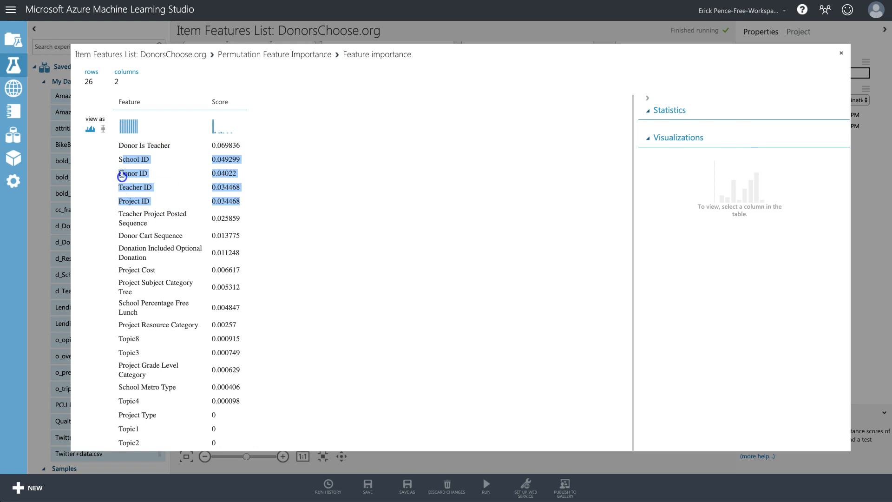
{"action": "left_click", "coordinate": [121, 174]}
{"action": "left_click_drag", "start_coordinate": [119, 159], "coordinate": [246, 202]}
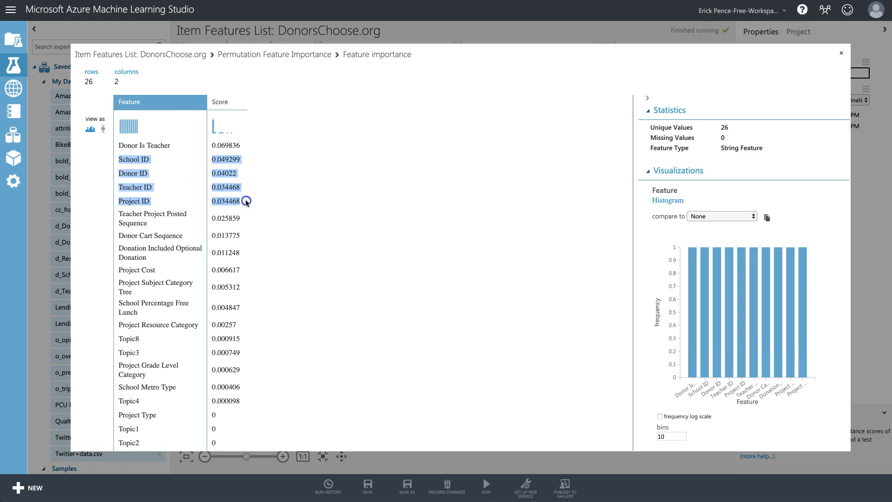
{"action": "left_click", "coordinate": [236, 232]}
{"action": "left_click_drag", "start_coordinate": [121, 213], "coordinate": [245, 251]}
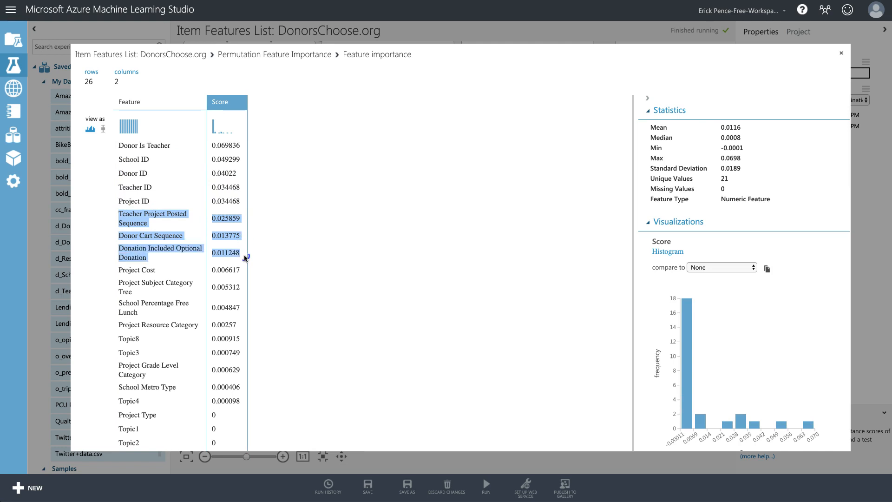
{"action": "left_click", "coordinate": [149, 238]}
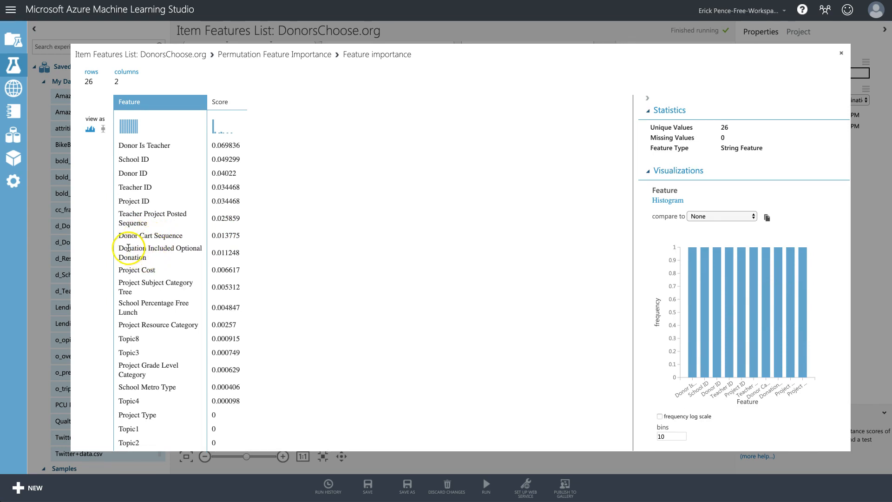
{"action": "left_click_drag", "start_coordinate": [122, 250], "coordinate": [225, 256]}
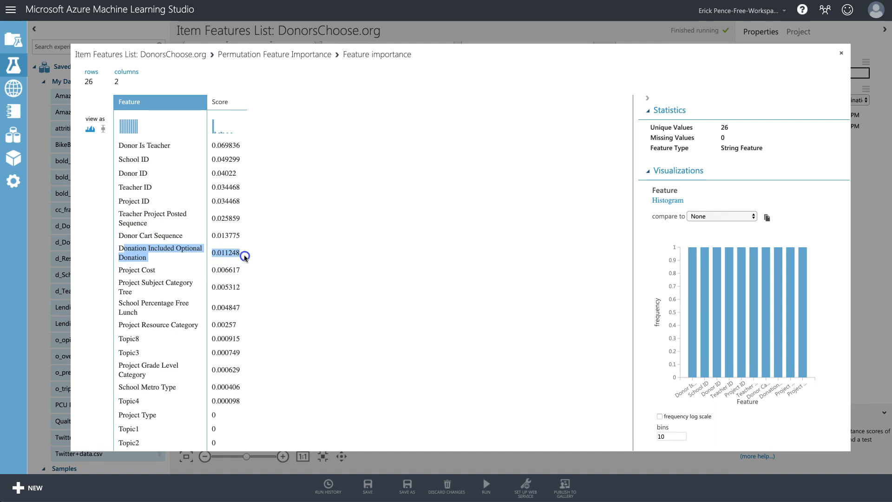
{"action": "left_click_drag", "start_coordinate": [119, 270], "coordinate": [176, 270]}
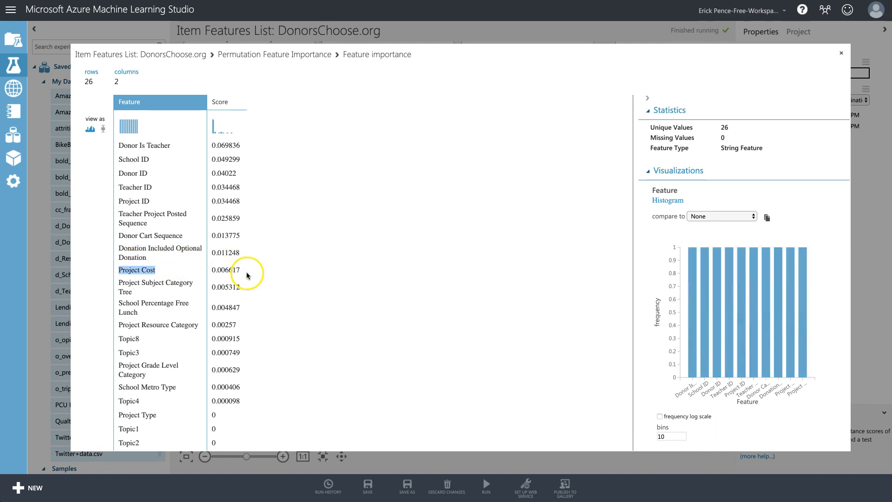
{"action": "scroll", "coordinate": [247, 276], "scroll_direction": "down", "scroll_amount": 3}
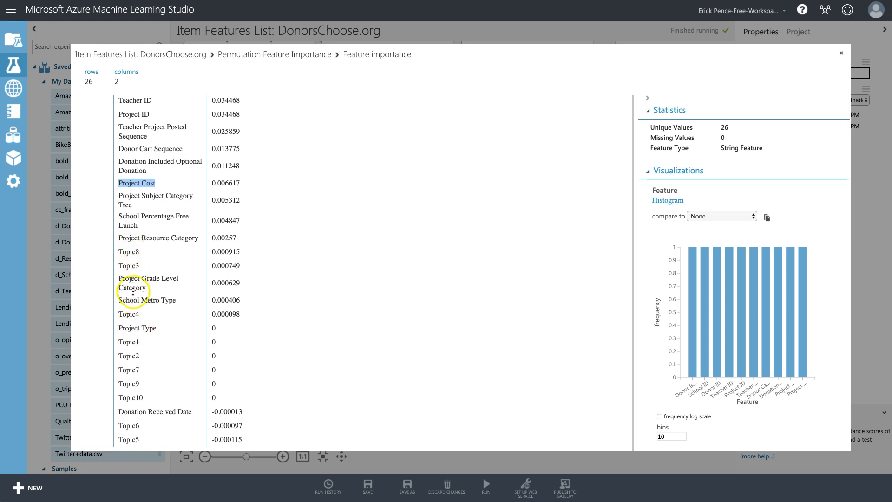
{"action": "scroll", "coordinate": [270, 308], "scroll_direction": "up", "scroll_amount": 3}
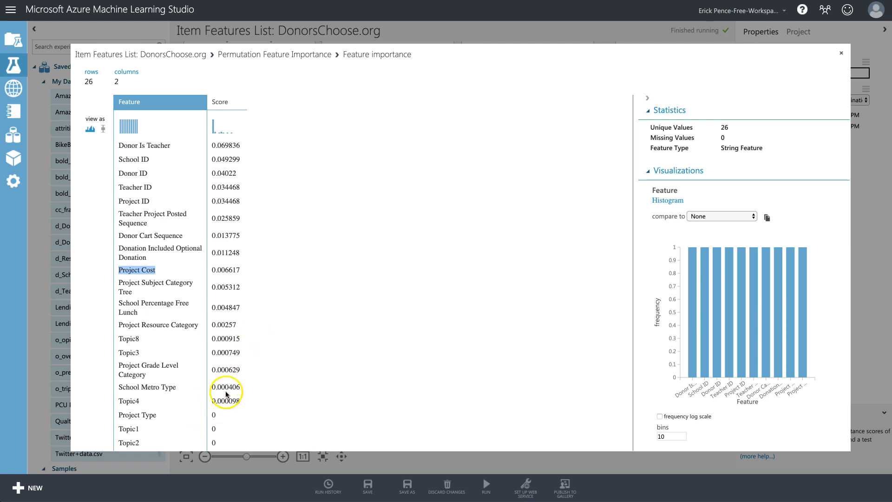
Change Latent Dirichlet Allocation to model 3 topics with 3-grams.
{"action": "left_click", "coordinate": [843, 55]}
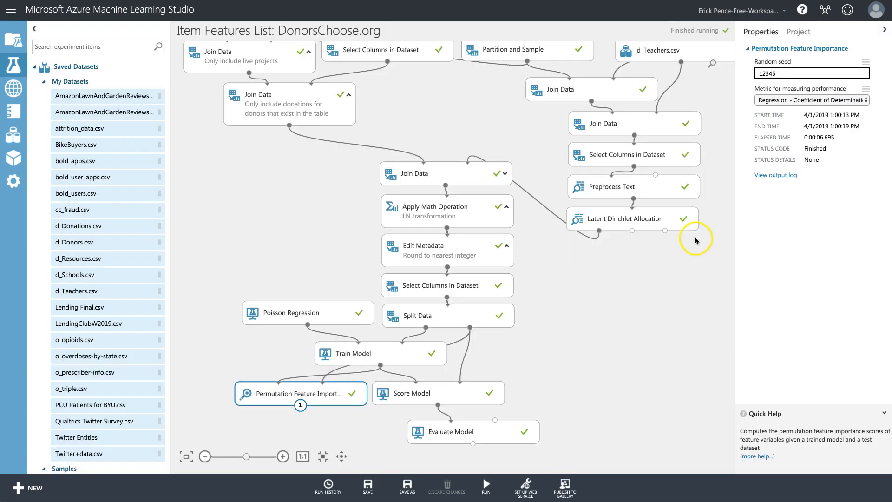
{"action": "left_click", "coordinate": [631, 217]}
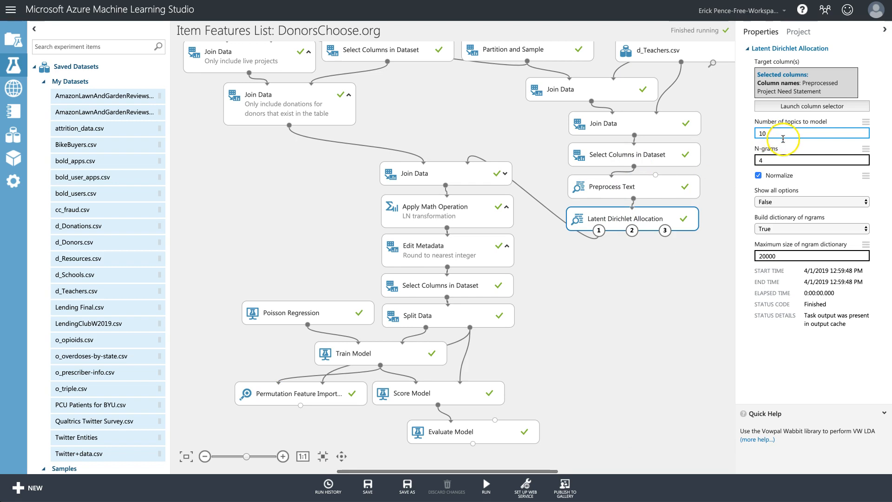
{"action": "double_click", "coordinate": [750, 133]}
{"action": "type", "text": "3"}
{"action": "double_click", "coordinate": [752, 161]}
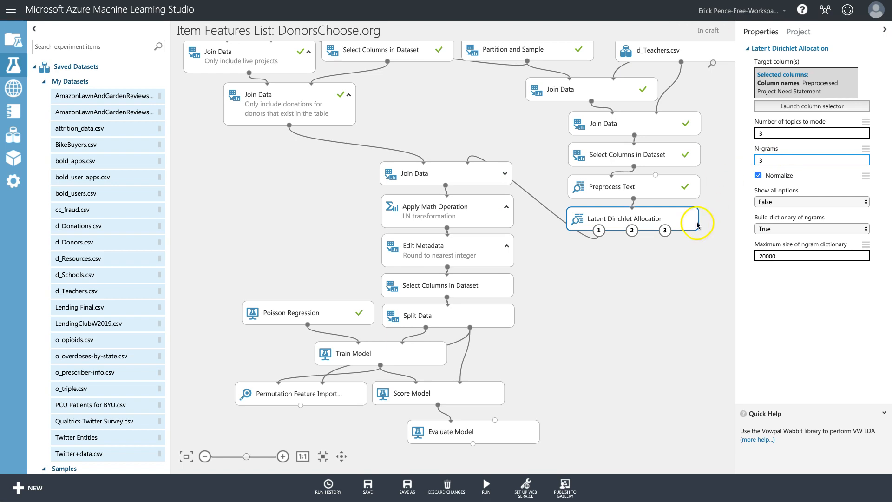
{"action": "left_click", "coordinate": [462, 288]}
Add Donation Received Date to the excluded columns and re-run the experiment.
{"action": "left_click", "coordinate": [840, 171]}
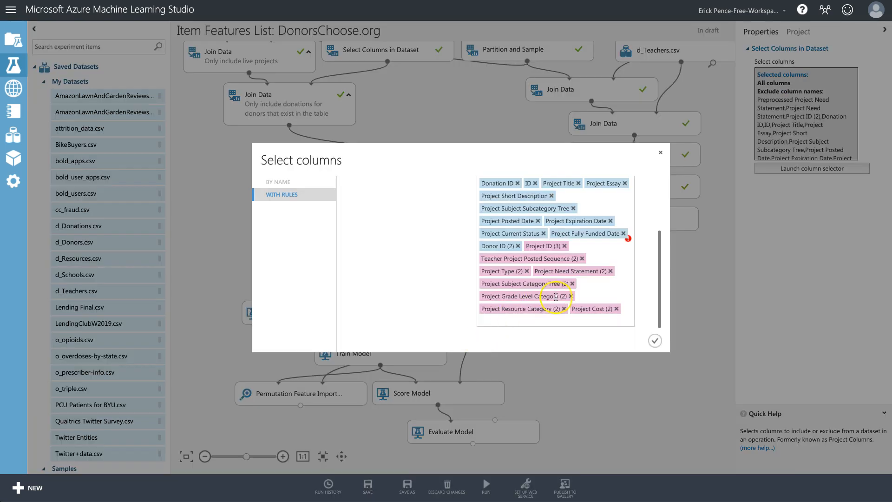
{"action": "scroll", "coordinate": [599, 286], "scroll_direction": "up", "scroll_amount": 3}
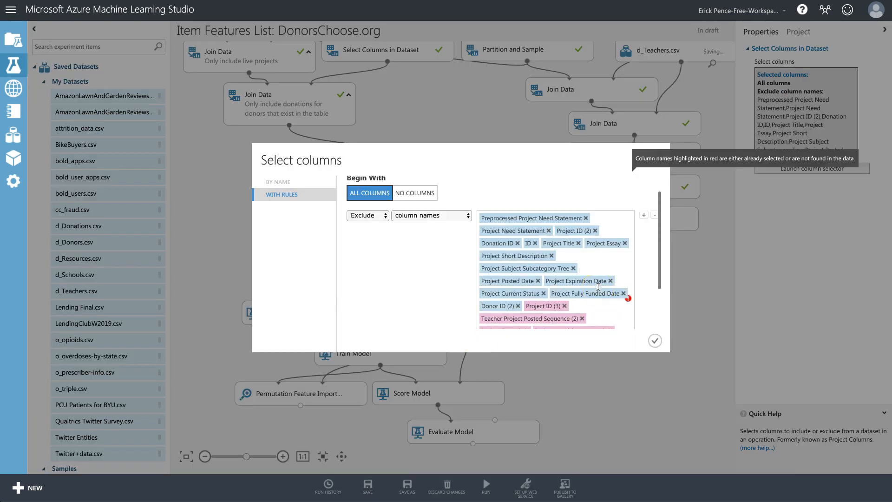
{"action": "left_click", "coordinate": [610, 250]}
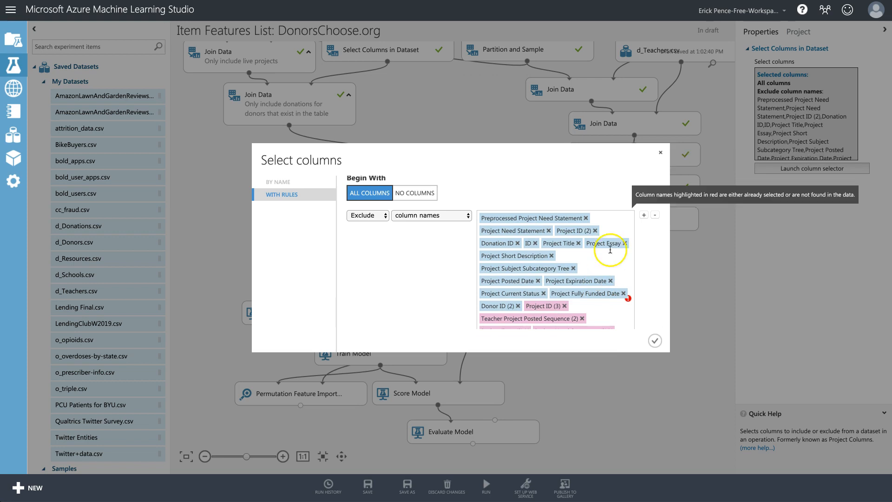
{"action": "scroll", "coordinate": [598, 279], "scroll_direction": "down", "scroll_amount": 3}
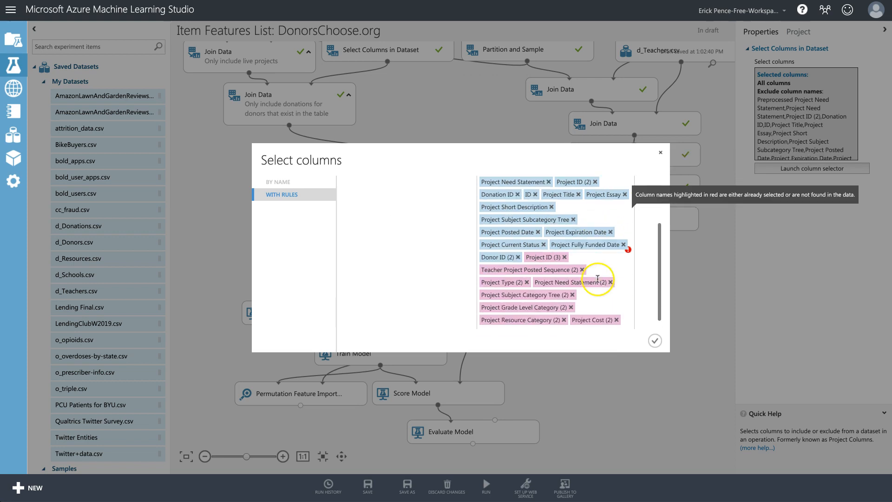
{"action": "left_click", "coordinate": [598, 322]}
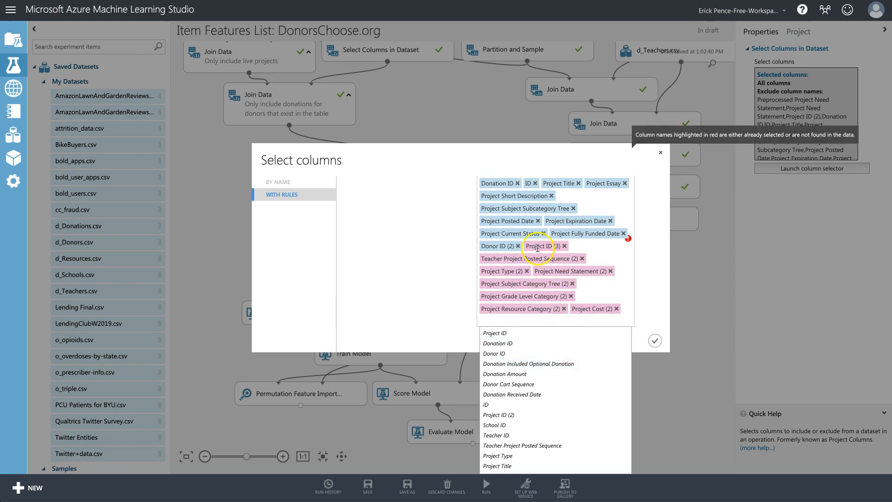
{"action": "left_click", "coordinate": [524, 395]}
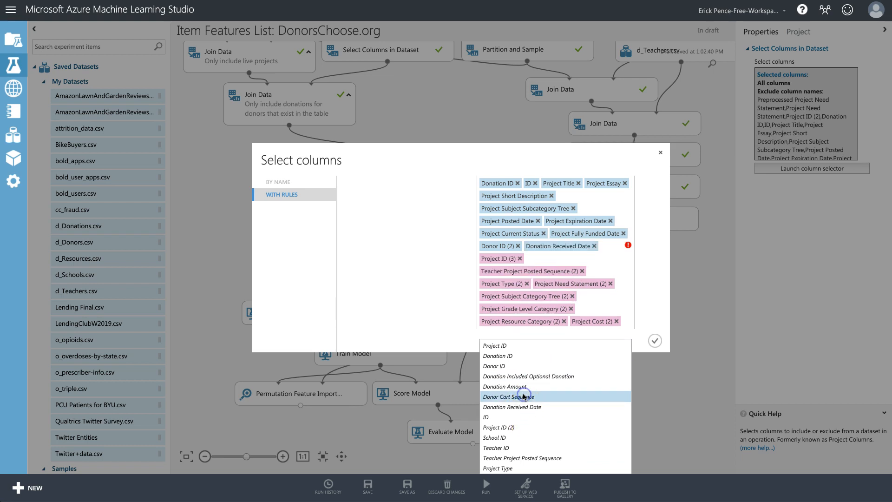
{"action": "left_click", "coordinate": [654, 341]}
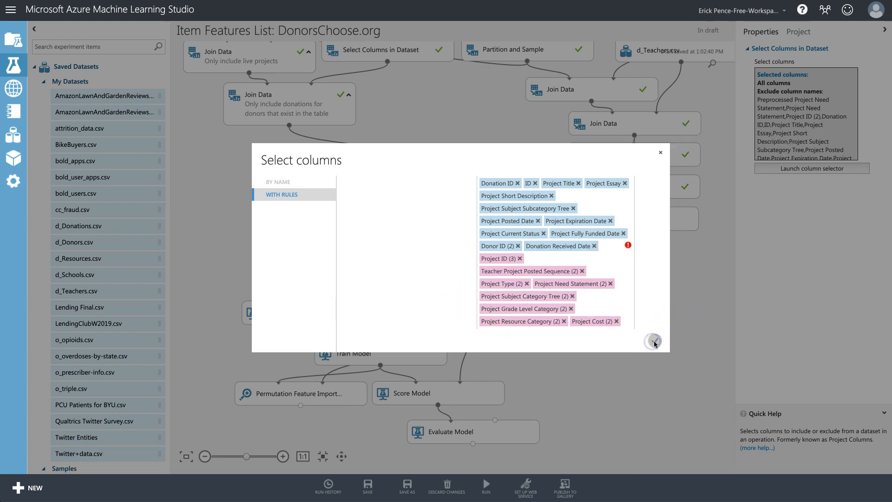
{"action": "left_click", "coordinate": [660, 153]}
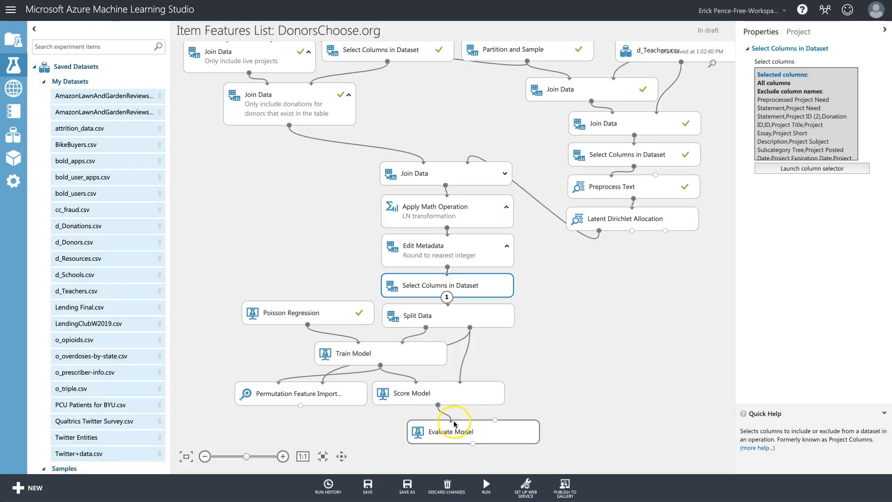
{"action": "left_click", "coordinate": [486, 486]}
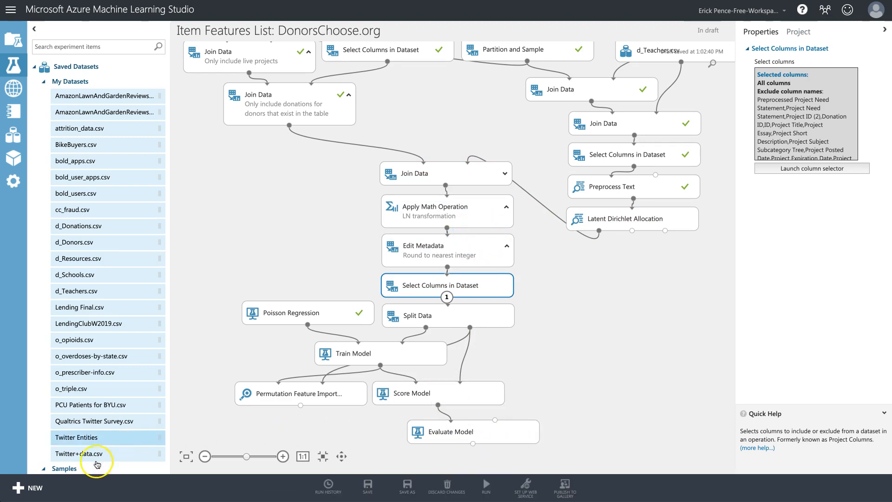
View Evaluate Model's results and highlight the coefficient of determination, 0.34864.
{"action": "left_click", "coordinate": [495, 433]}
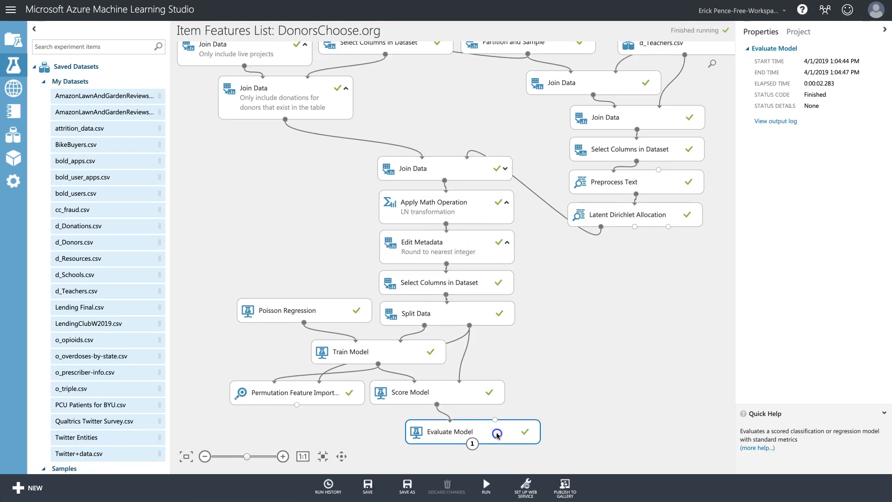
{"action": "right_click", "coordinate": [506, 434]}
{"action": "mouse_move", "coordinate": [548, 415]}
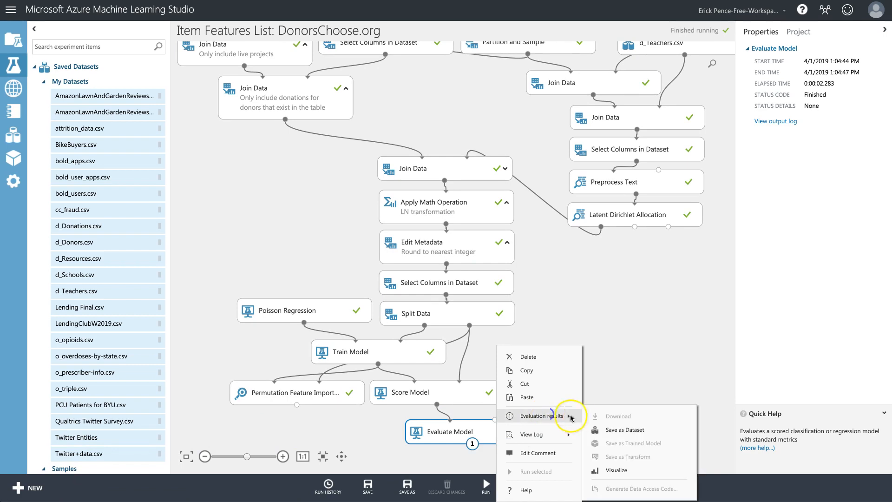
{"action": "left_click", "coordinate": [618, 469]}
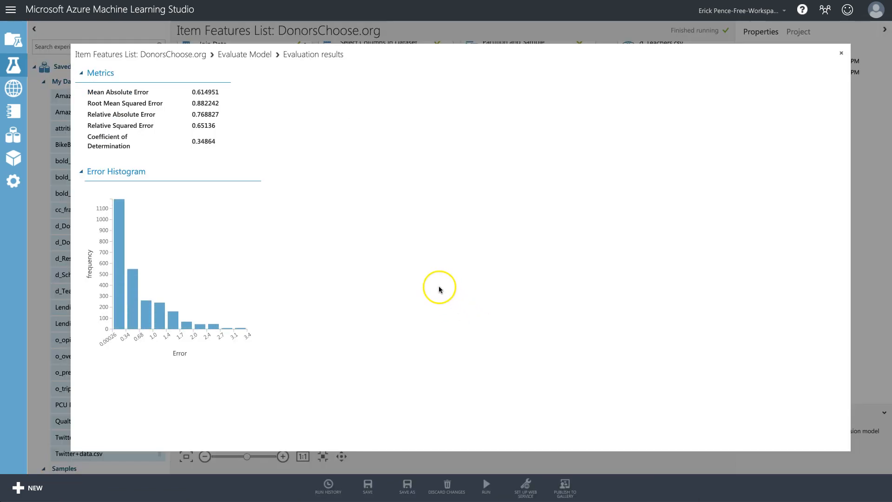
{"action": "left_click_drag", "start_coordinate": [191, 142], "coordinate": [218, 144]}
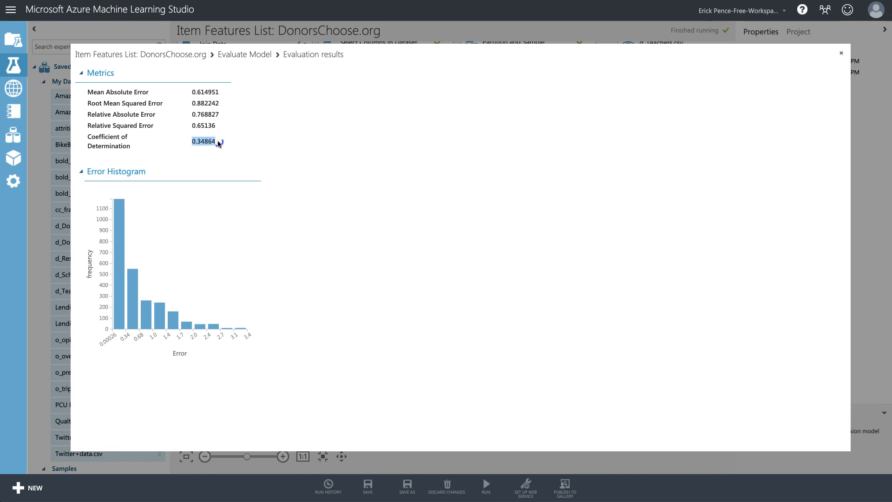
{"action": "left_click", "coordinate": [841, 52]}
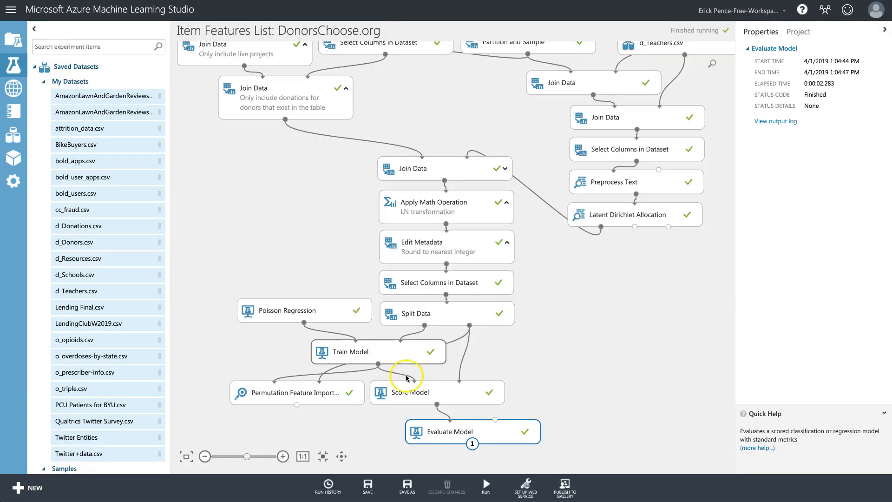
{"action": "left_click", "coordinate": [309, 392]}
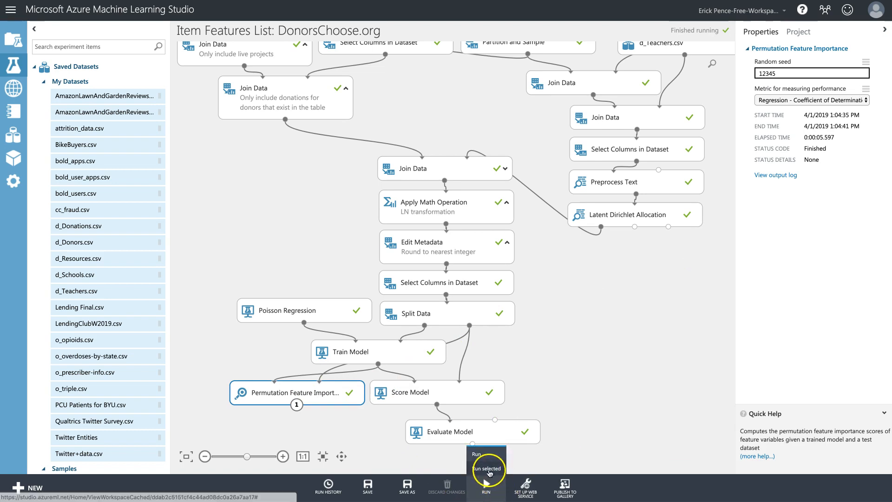
{"action": "right_click", "coordinate": [324, 402]}
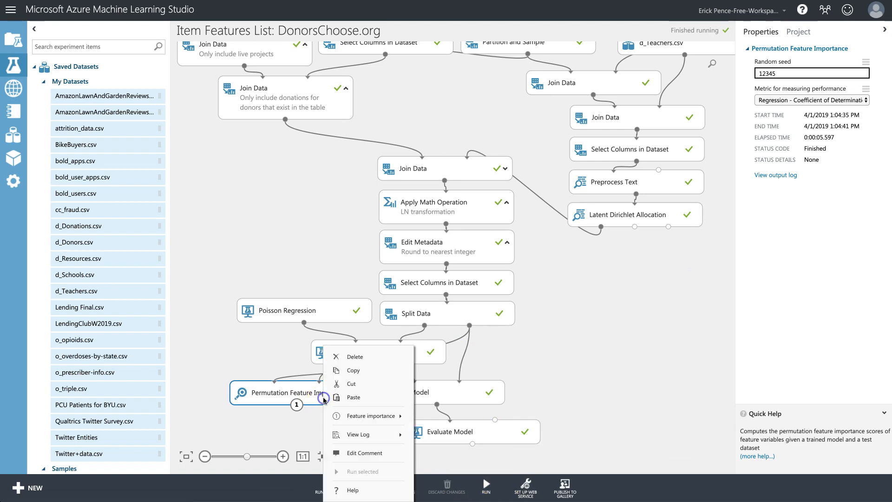
{"action": "mouse_move", "coordinate": [387, 416]}
{"action": "left_click", "coordinate": [452, 471]}
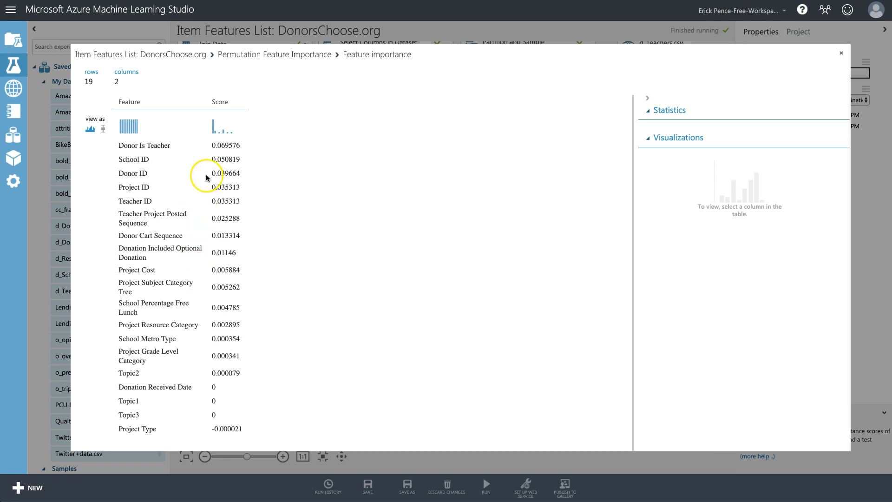
{"action": "left_click_drag", "start_coordinate": [123, 430], "coordinate": [183, 432]}
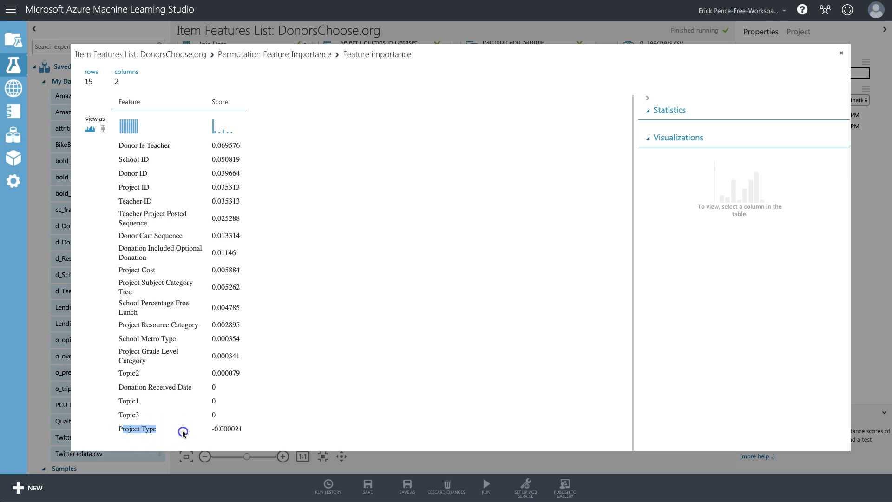
{"action": "left_click", "coordinate": [253, 431]}
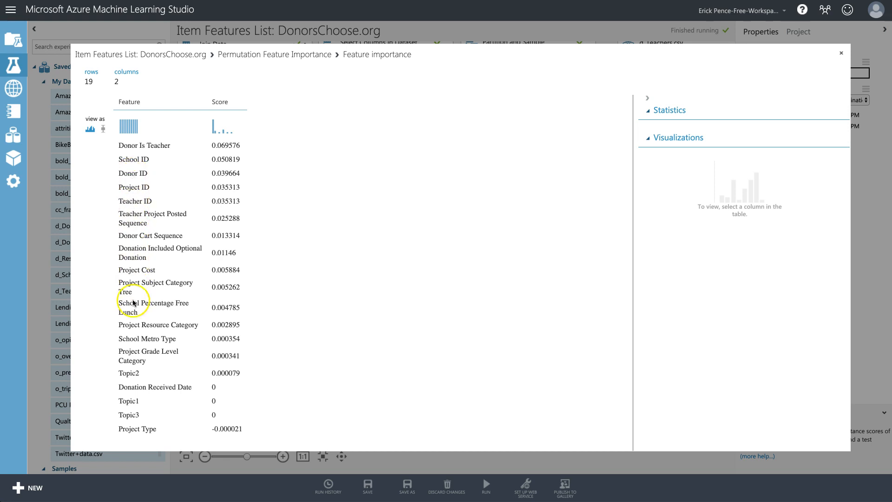
{"action": "left_click_drag", "start_coordinate": [131, 387], "coordinate": [245, 393]}
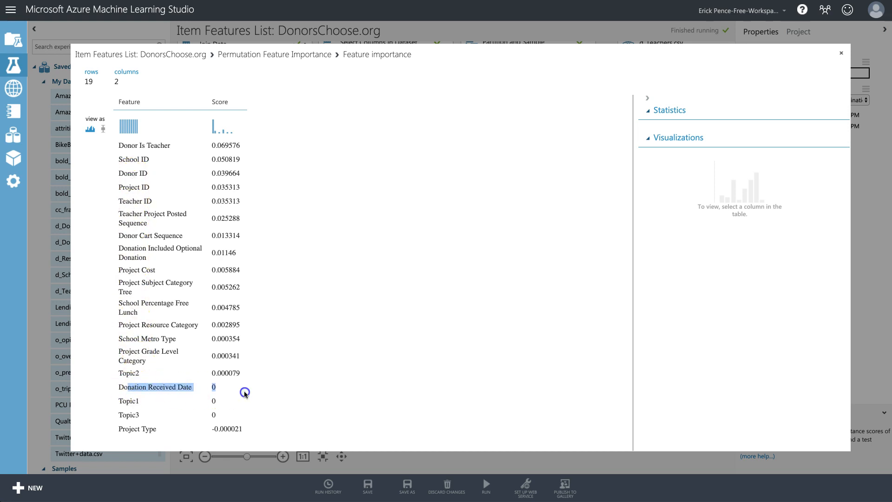
{"action": "left_click", "coordinate": [244, 392]}
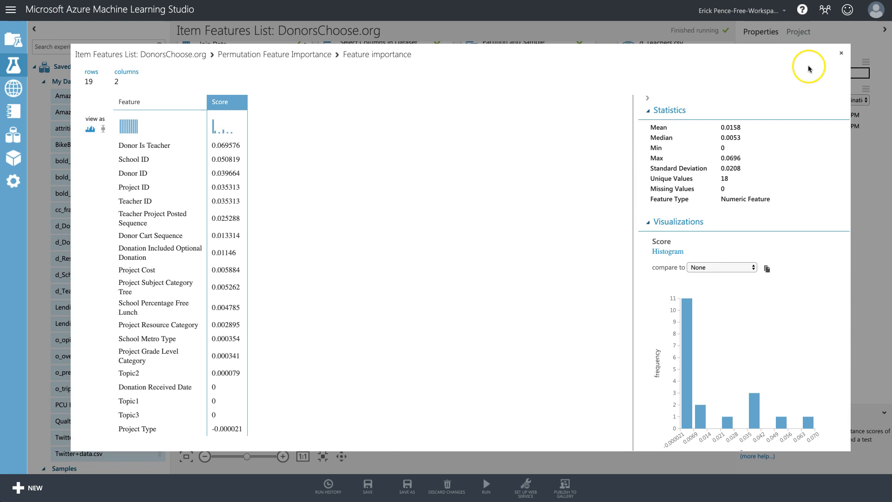
{"action": "left_click", "coordinate": [845, 54]}
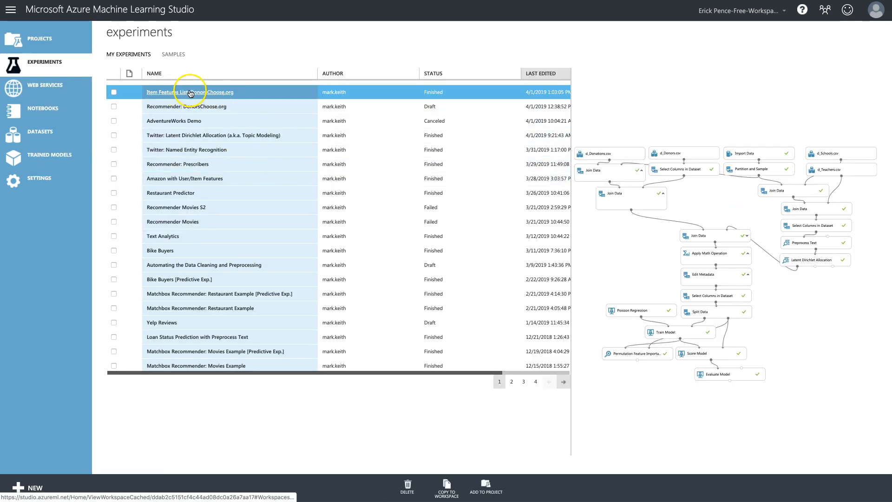
Open Recommender: DonorsChoose.org and inspect its LDA topic count and lower Select Columns module.
{"action": "left_click", "coordinate": [210, 106]}
{"action": "left_click", "coordinate": [286, 134]}
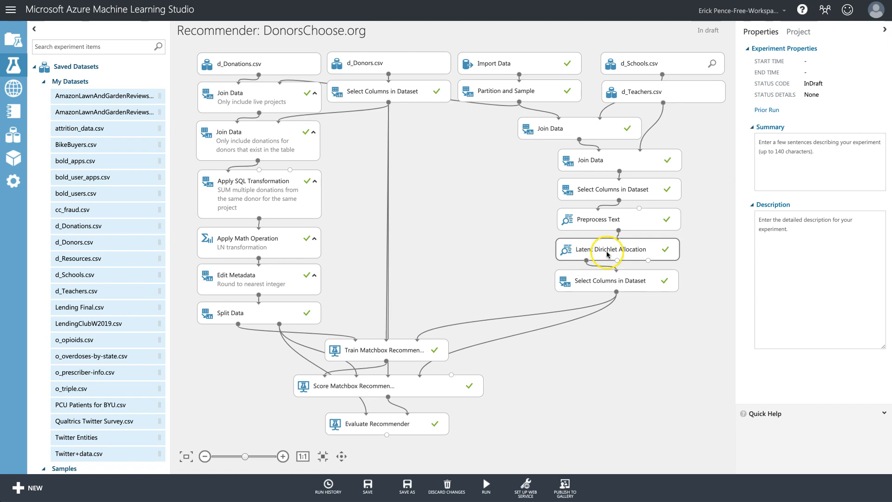
{"action": "left_click", "coordinate": [607, 254]}
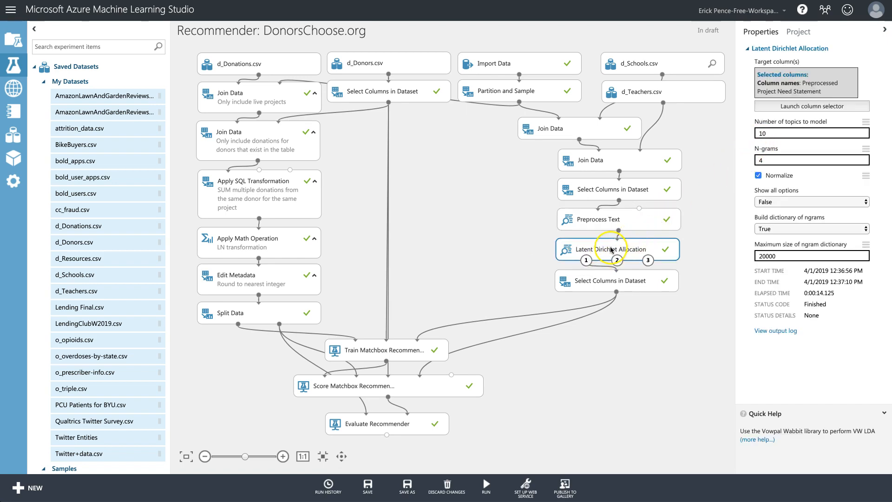
{"action": "left_click", "coordinate": [779, 134]}
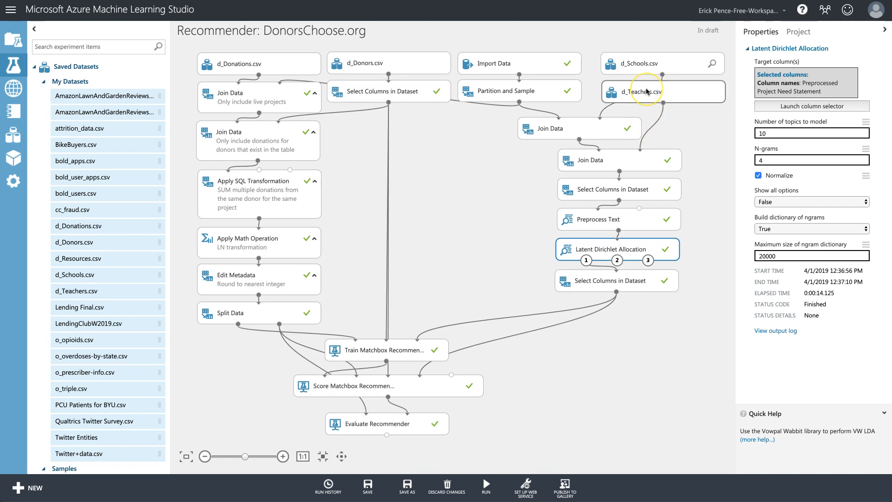
{"action": "left_click", "coordinate": [643, 184]}
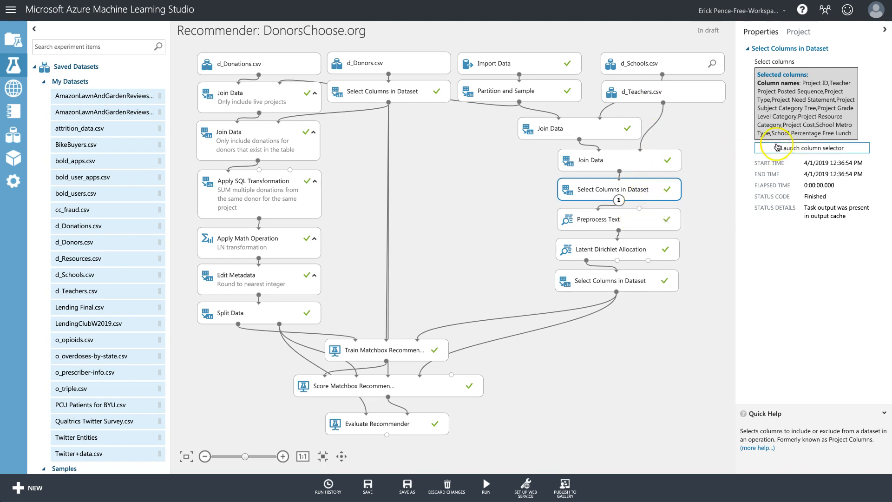
Replace Project Need Statement with Project Short Description in the Select Columns selection.
{"action": "left_click", "coordinate": [801, 148]}
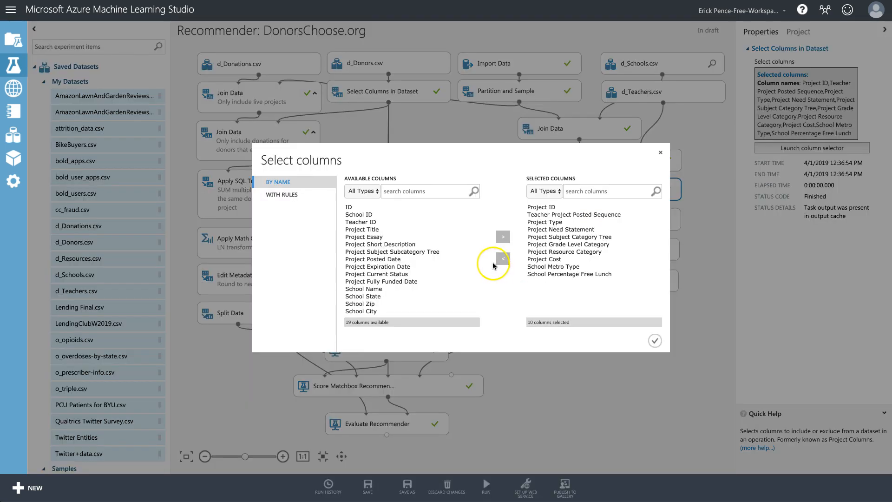
{"action": "left_click", "coordinate": [562, 229]}
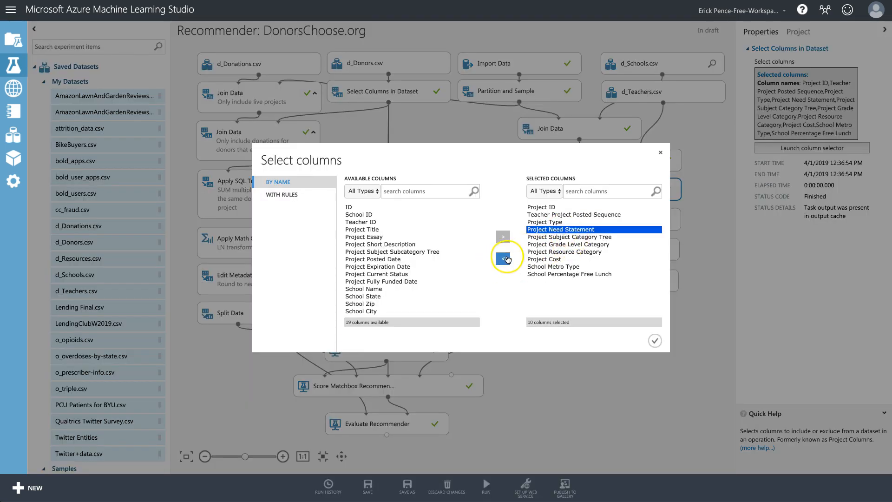
{"action": "left_click", "coordinate": [503, 259]}
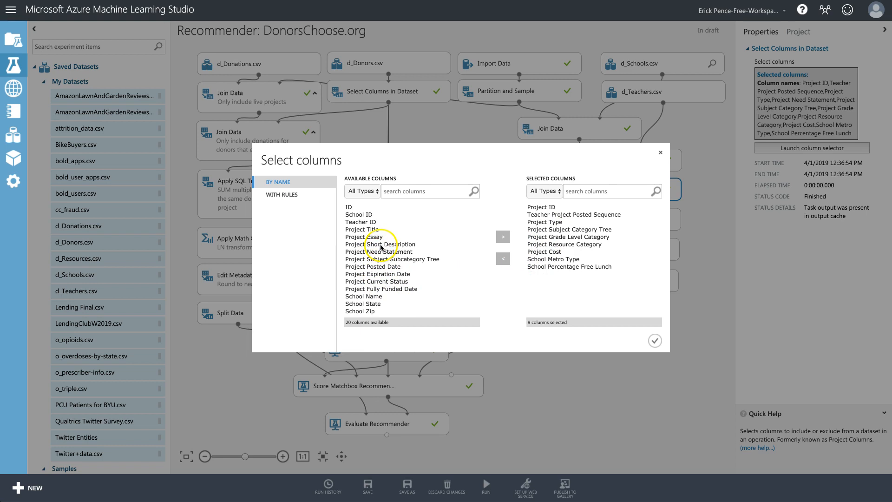
{"action": "left_click", "coordinate": [380, 245]}
{"action": "left_click", "coordinate": [503, 237]}
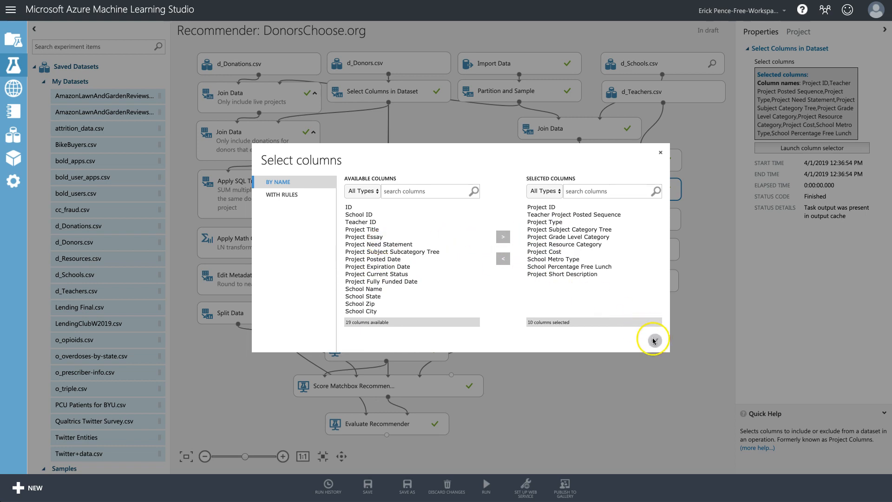
{"action": "left_click", "coordinate": [654, 341]}
Set Preprocess Text to clean Project Short Description instead of Project Need Statement.
{"action": "left_click", "coordinate": [632, 222]}
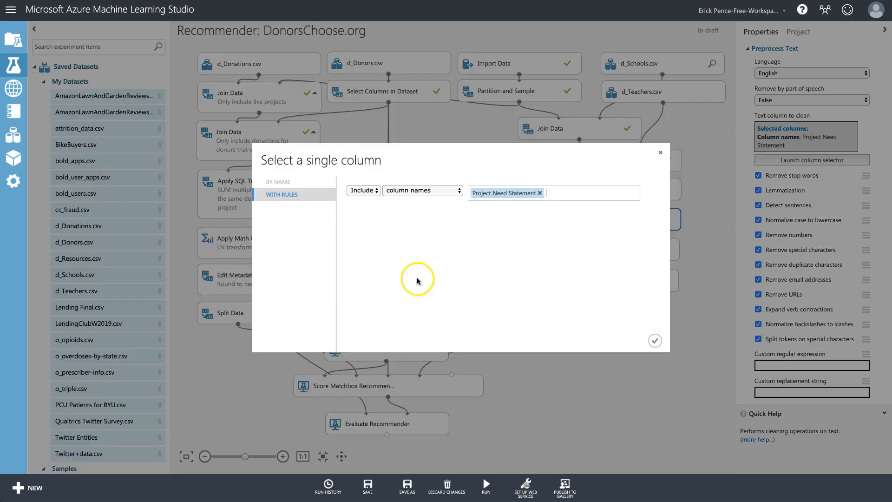
{"action": "key", "text": "BackSpace"}
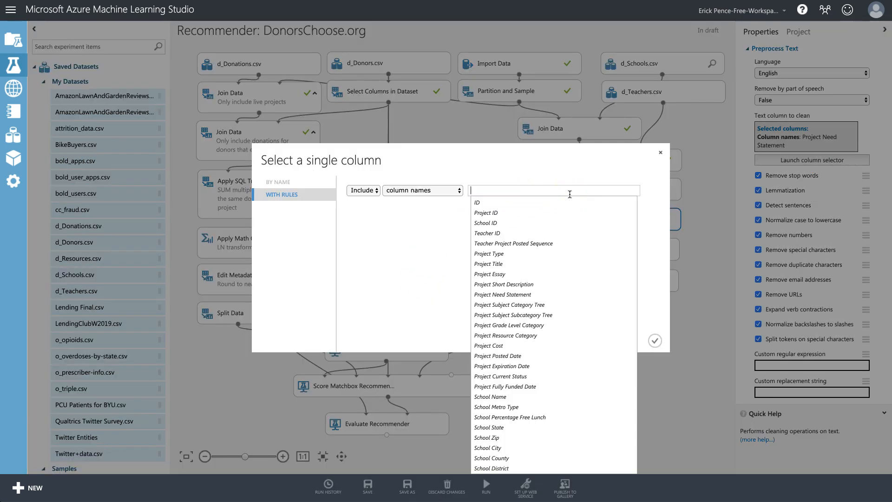
{"action": "left_click", "coordinate": [523, 284]}
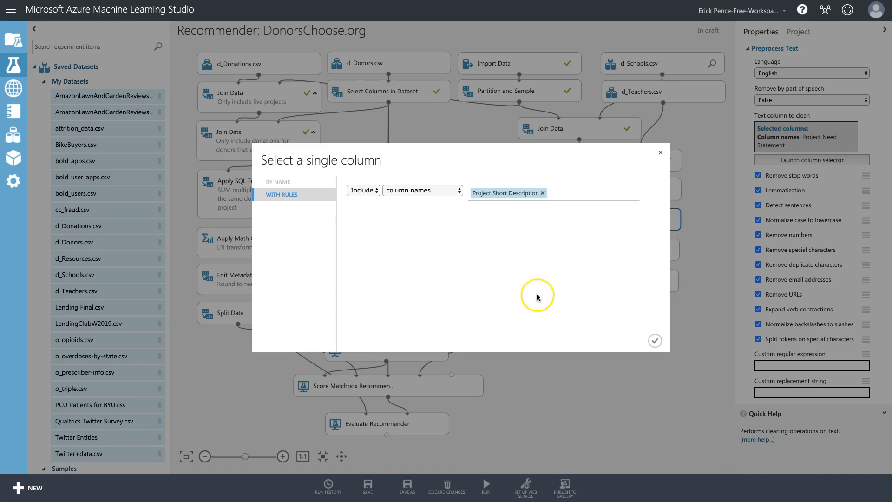
{"action": "left_click", "coordinate": [655, 340]}
{"action": "left_click", "coordinate": [626, 248]}
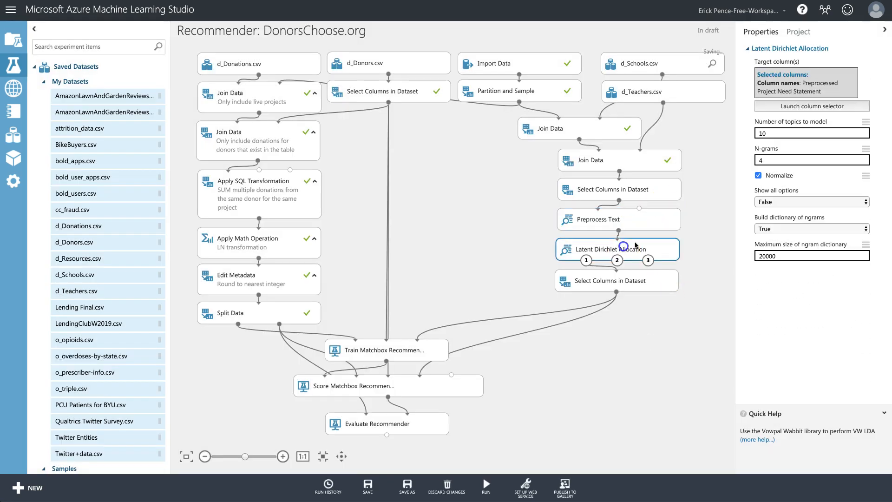
Check the LDA target column, then run only the Preprocess Text step.
{"action": "left_click", "coordinate": [828, 108]}
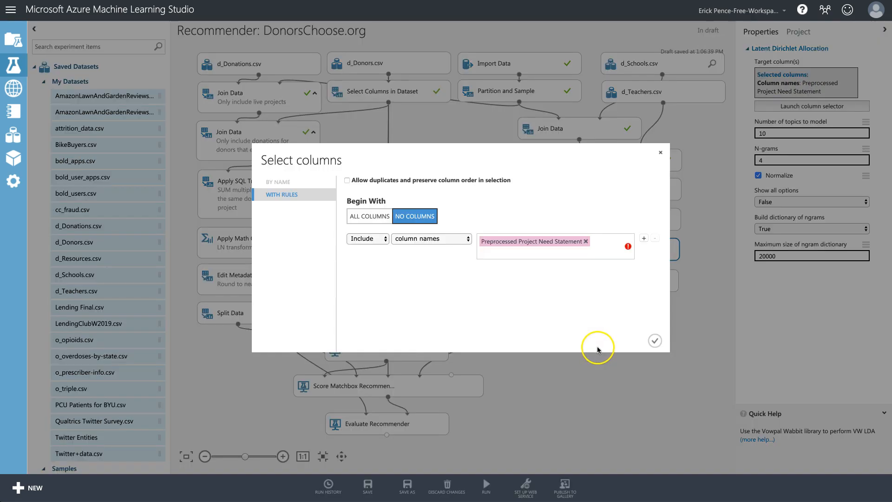
{"action": "left_click", "coordinate": [660, 154]}
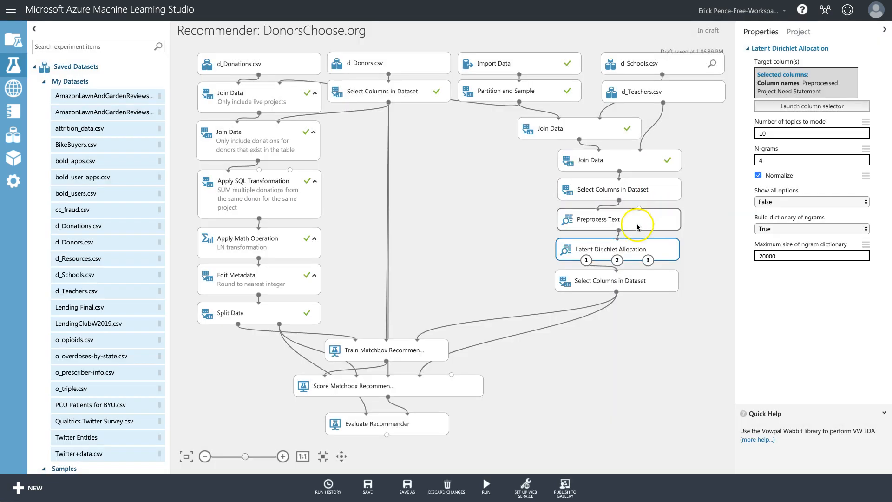
{"action": "left_click", "coordinate": [270, 68]}
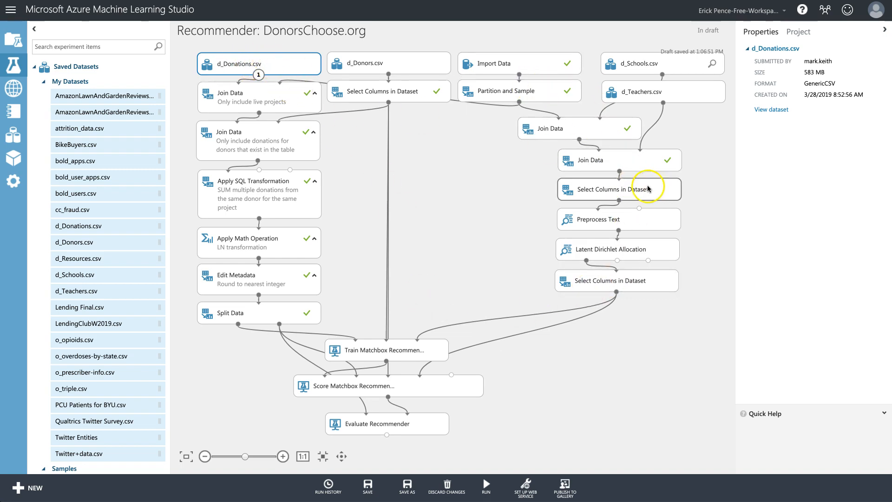
{"action": "left_click", "coordinate": [612, 222]}
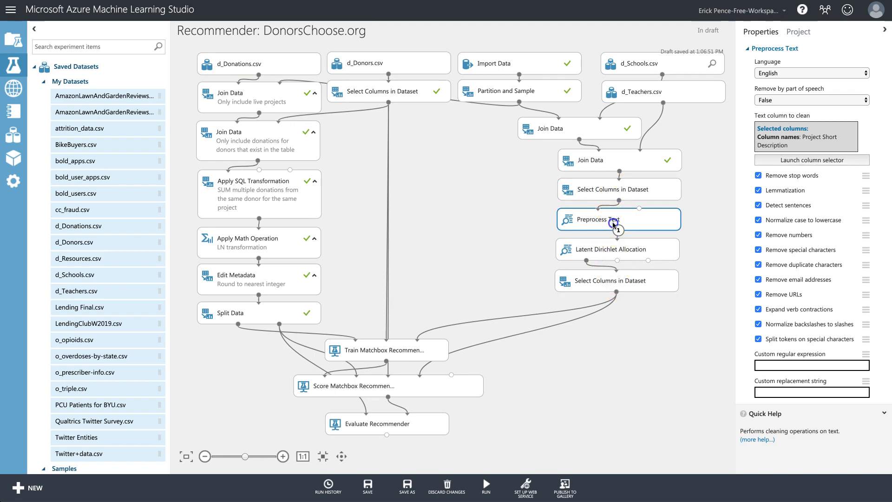
{"action": "left_click", "coordinate": [487, 485]}
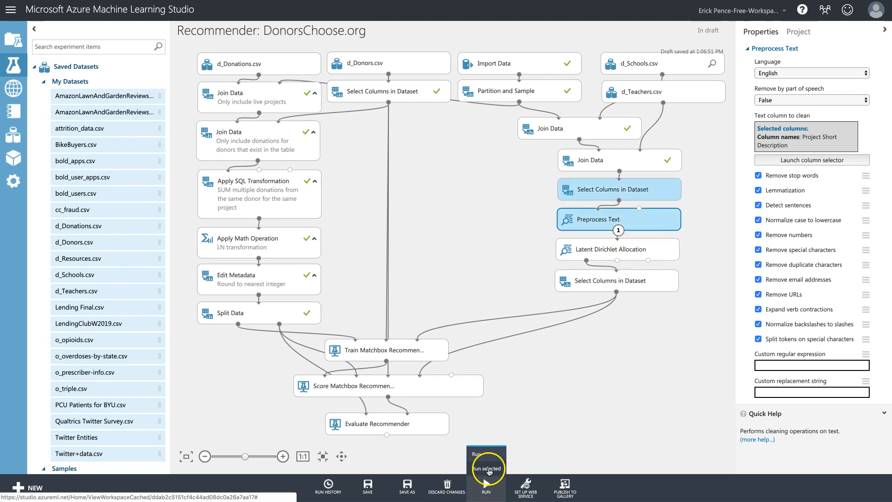
Retarget LDA from Preprocessed Project Need Statement to Preprocessed Project Short Description.
{"action": "left_click", "coordinate": [617, 249]}
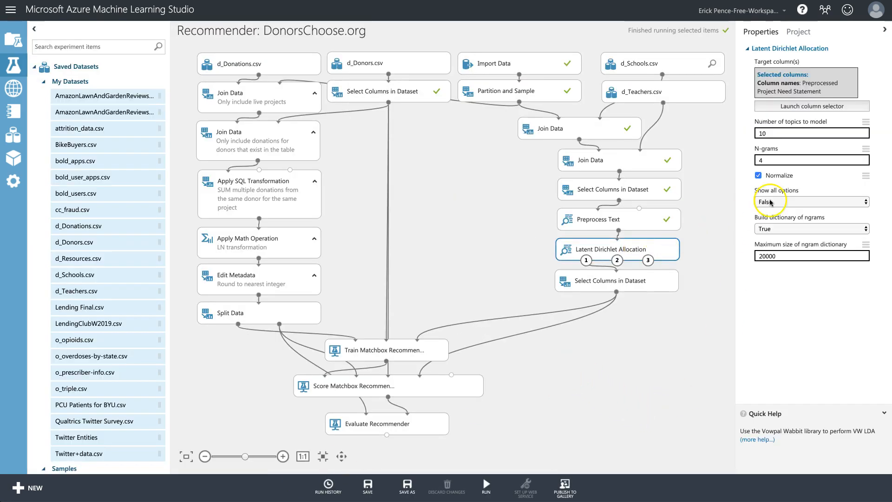
{"action": "left_click", "coordinate": [835, 106]}
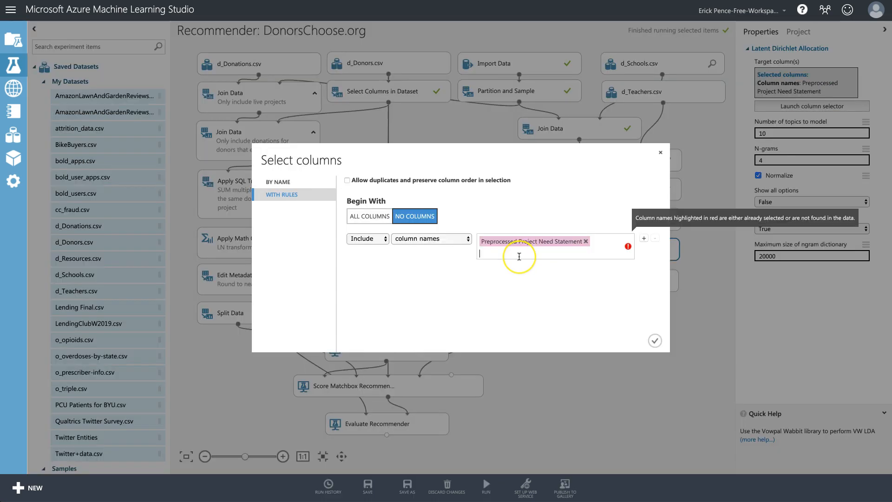
{"action": "key", "text": "BackSpace"}
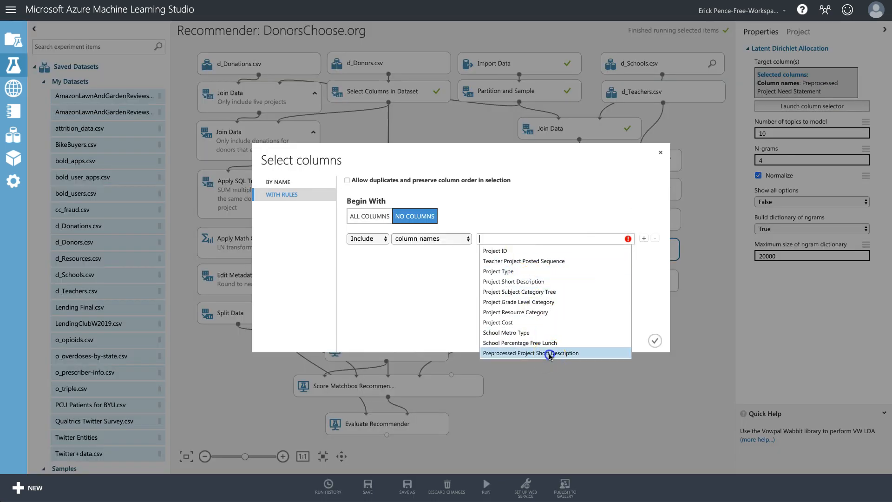
{"action": "left_click", "coordinate": [550, 354]}
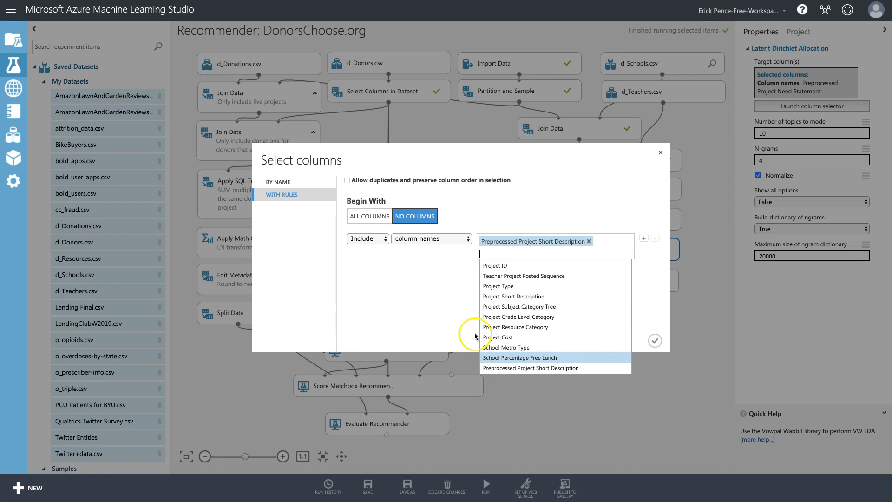
{"action": "left_click", "coordinate": [439, 313]}
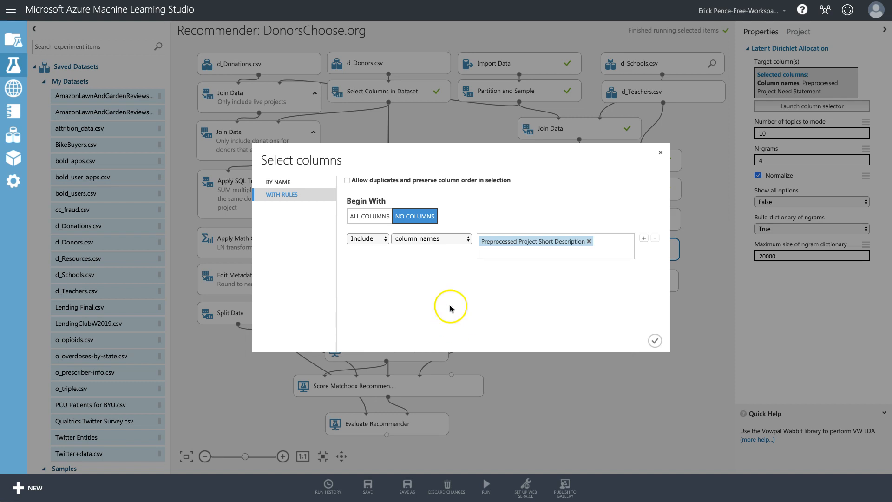
{"action": "left_click", "coordinate": [656, 341]}
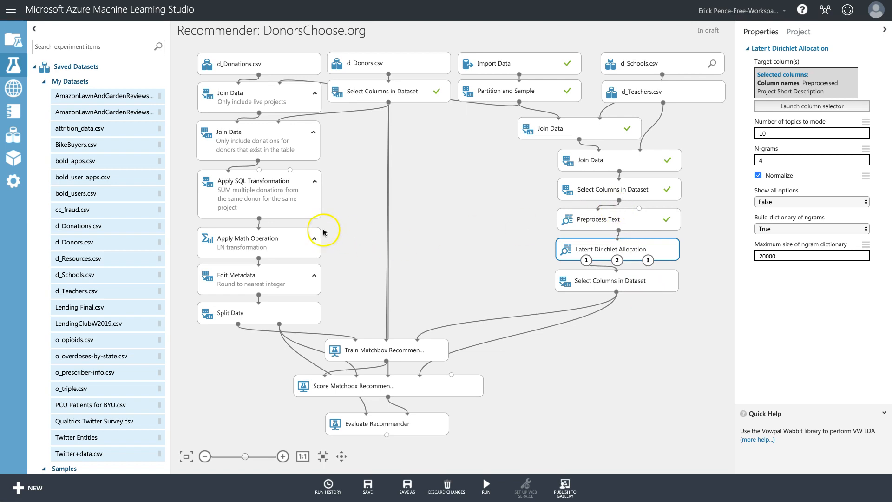
{"action": "left_click", "coordinate": [629, 280]}
In the lower Select Columns in Dataset, exclude Project Cost, Project Short Description and Preprocessed Project Short Description.
{"action": "left_click", "coordinate": [812, 123]}
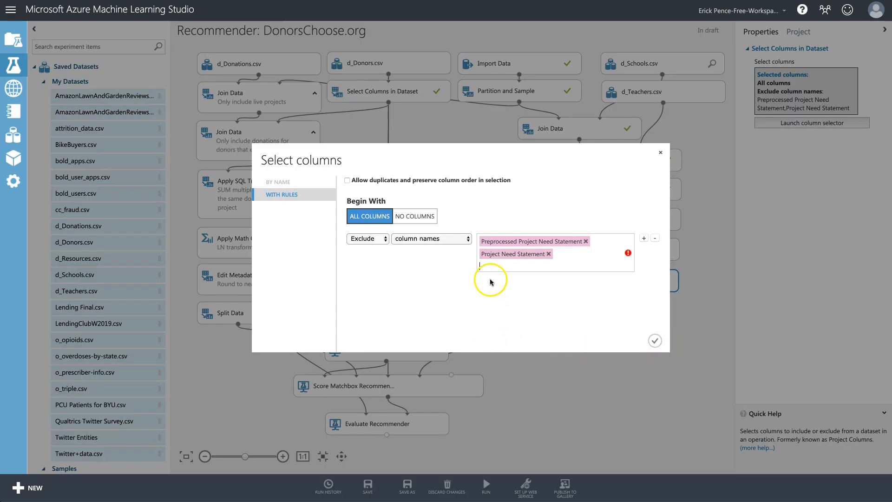
{"action": "left_click", "coordinate": [528, 266]}
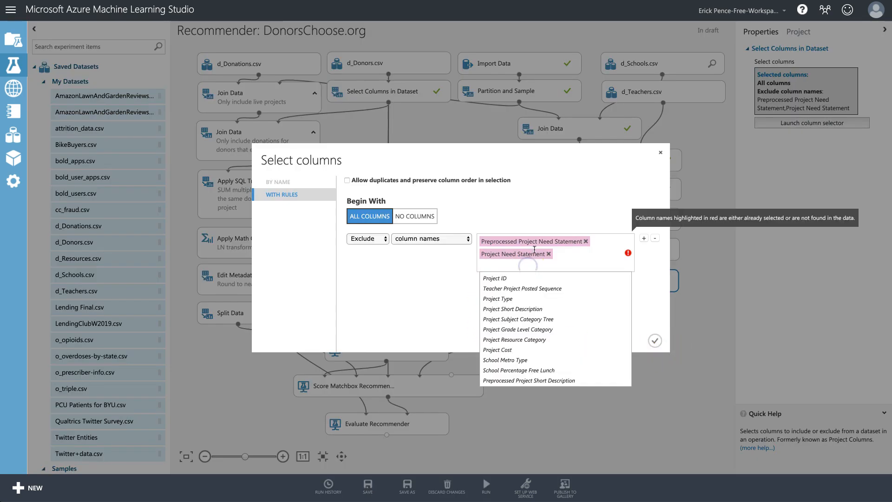
{"action": "key", "text": "BackSpace"}
{"action": "key", "text": "BackSpace"}
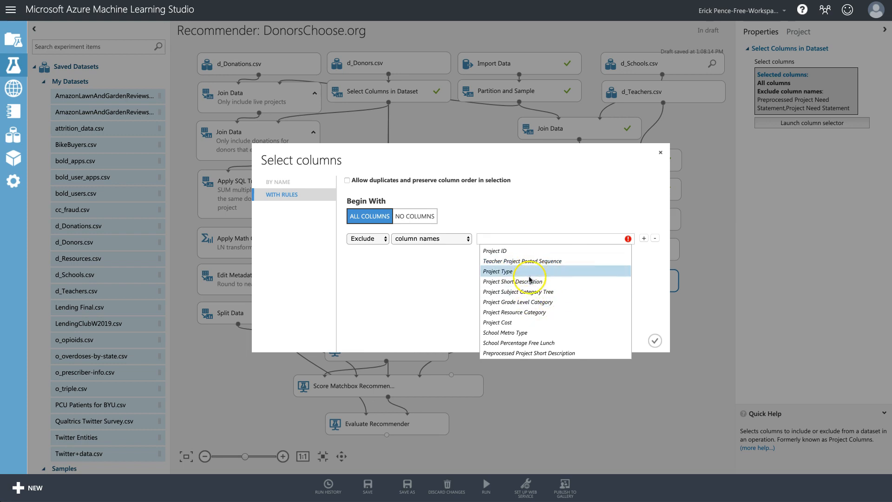
{"action": "left_click", "coordinate": [516, 328]}
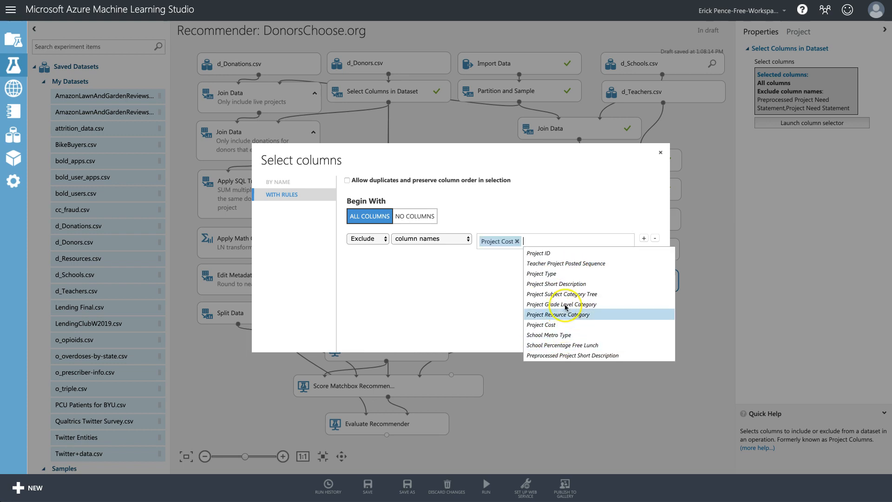
{"action": "left_click", "coordinate": [550, 284]}
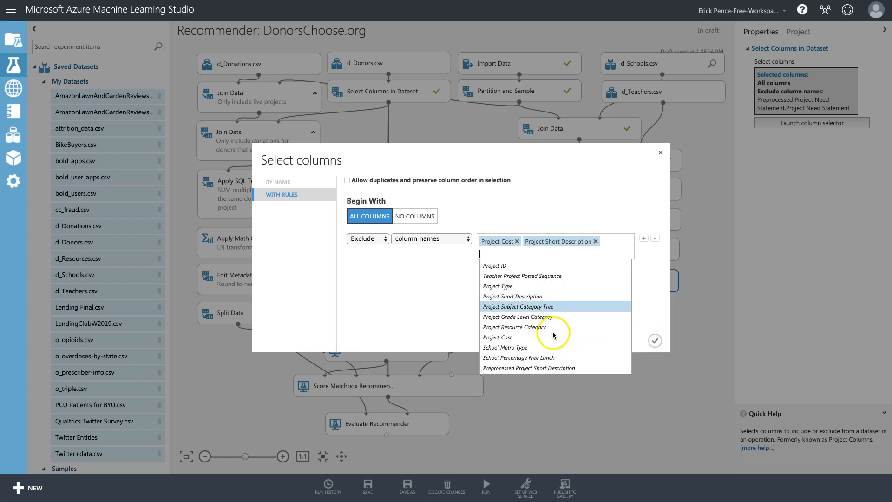
{"action": "left_click", "coordinate": [541, 355]}
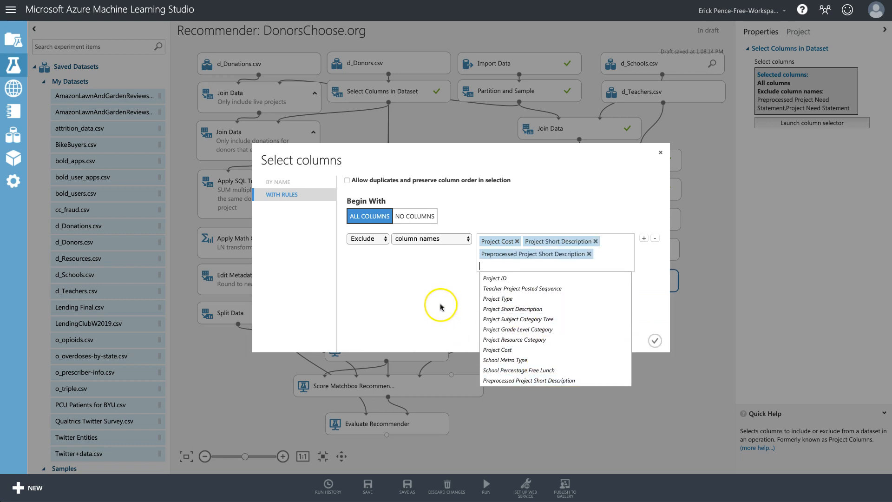
{"action": "left_click", "coordinate": [440, 306]}
{"action": "left_click", "coordinate": [655, 340]}
Run the experiment up to Evaluate Recommender with Run selected.
{"action": "left_click", "coordinate": [409, 423]}
{"action": "left_click", "coordinate": [487, 485]}
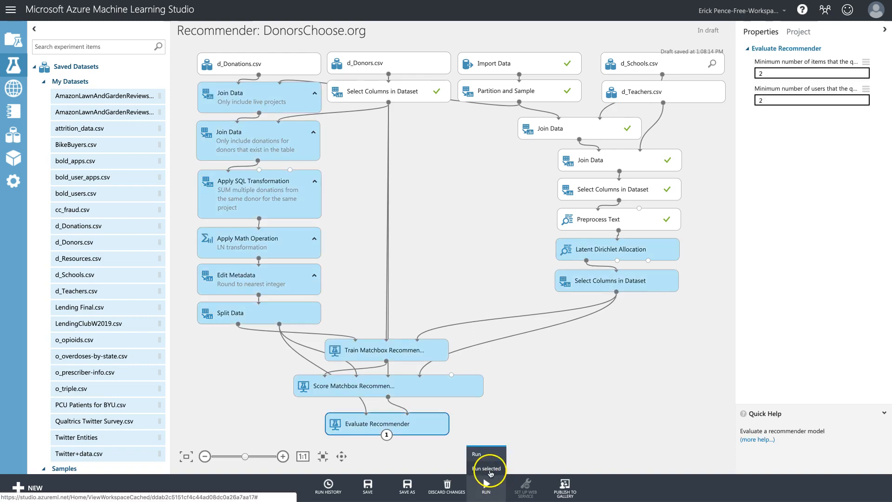
{"action": "left_click", "coordinate": [491, 469]}
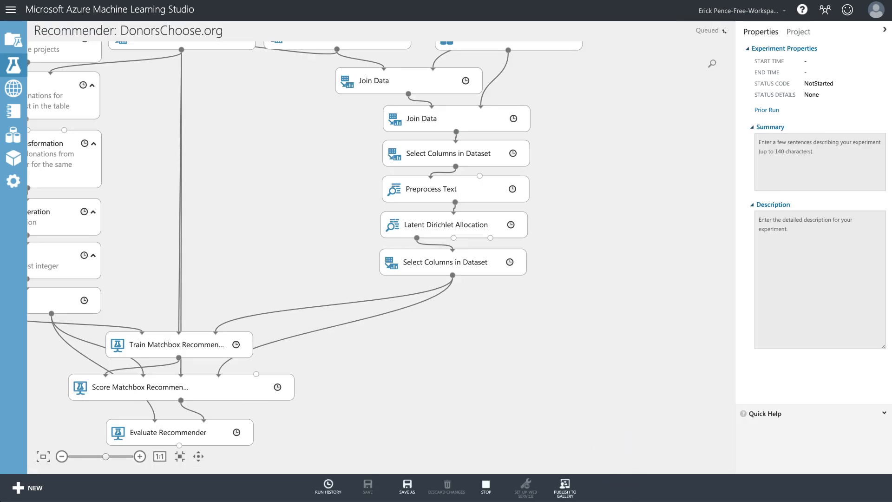
{"action": "key", "text": "super+Tab"}
Copy the List1 results block A12:I15 and paste it at A16.
{"action": "left_click", "coordinate": [603, 247]}
{"action": "scroll", "coordinate": [514, 255], "scroll_direction": "left", "scroll_amount": 5}
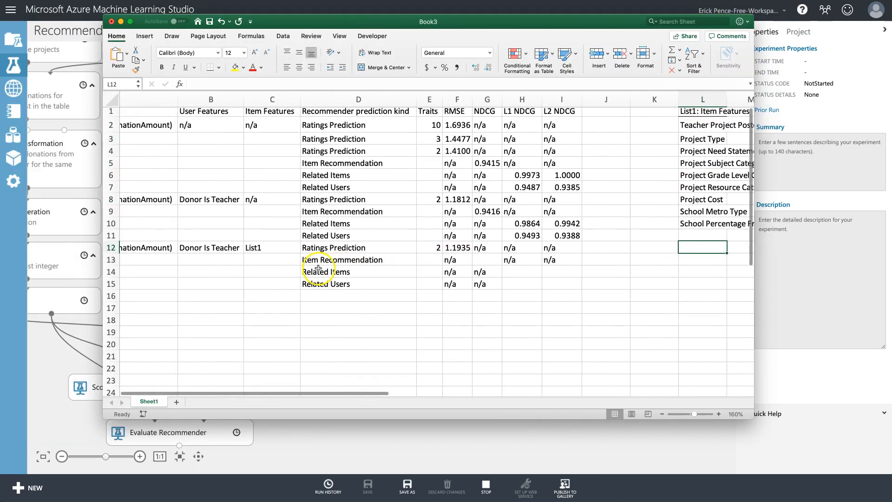
{"action": "scroll", "coordinate": [179, 249], "scroll_direction": "left", "scroll_amount": 4}
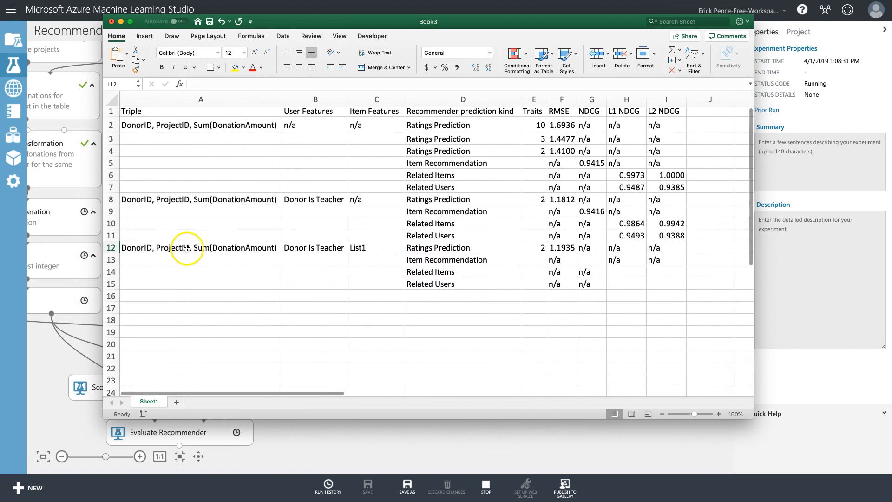
{"action": "left_click_drag", "start_coordinate": [209, 247], "coordinate": [660, 288]}
{"action": "key", "text": "super+c"}
{"action": "left_click", "coordinate": [209, 298]}
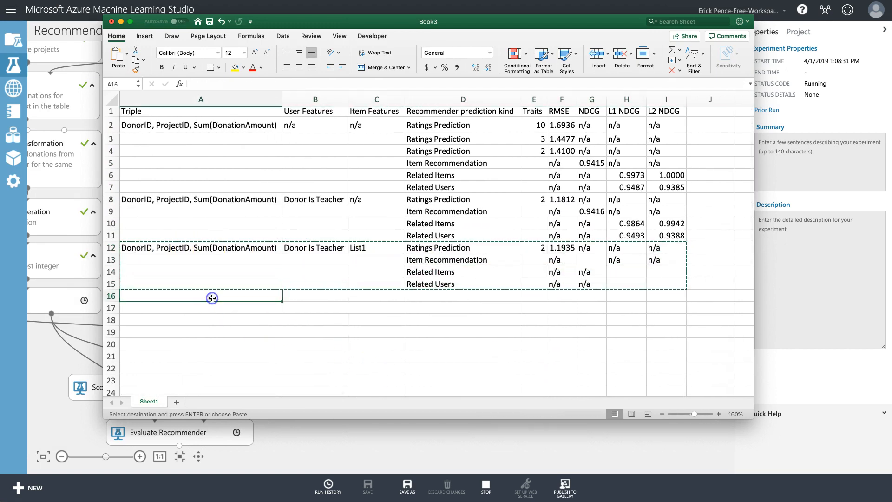
{"action": "key", "text": "super+v"}
{"action": "left_click", "coordinate": [560, 298]}
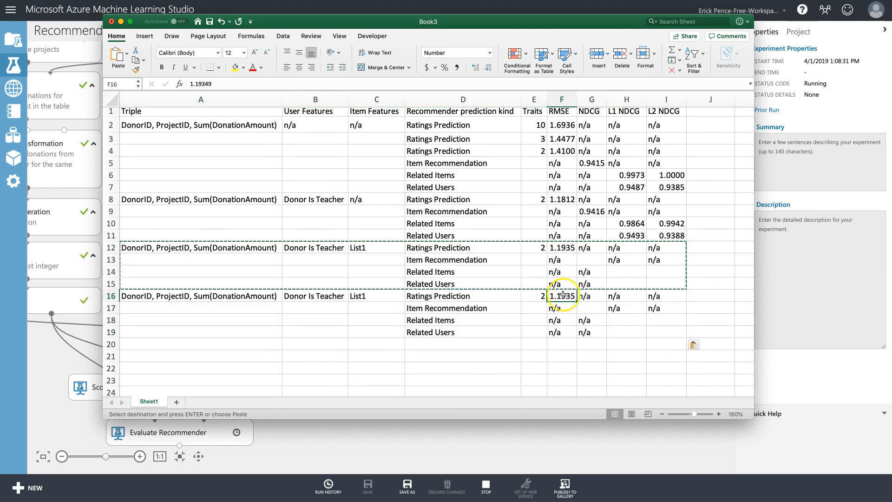
Change the item features entry in C16 from List1 to List2.
{"action": "double_click", "coordinate": [375, 297]}
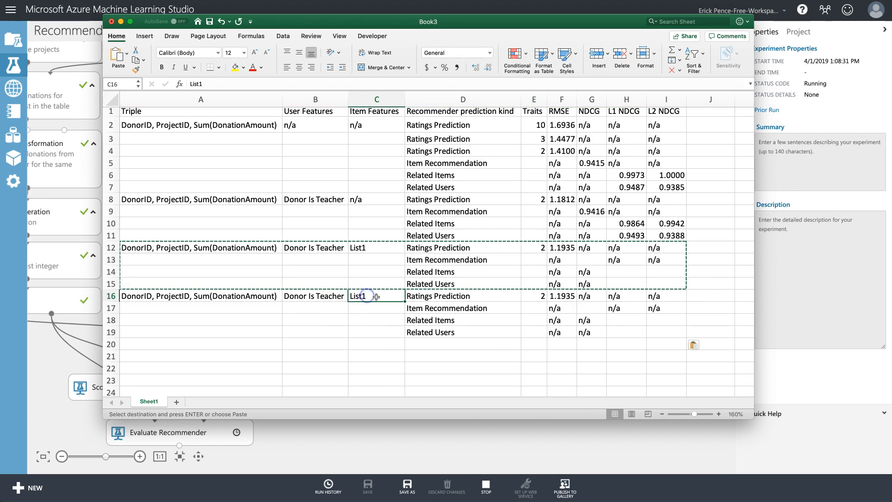
{"action": "key", "text": "BackSpace"}
{"action": "type", "text": "2"}
{"action": "key", "text": "Return"}
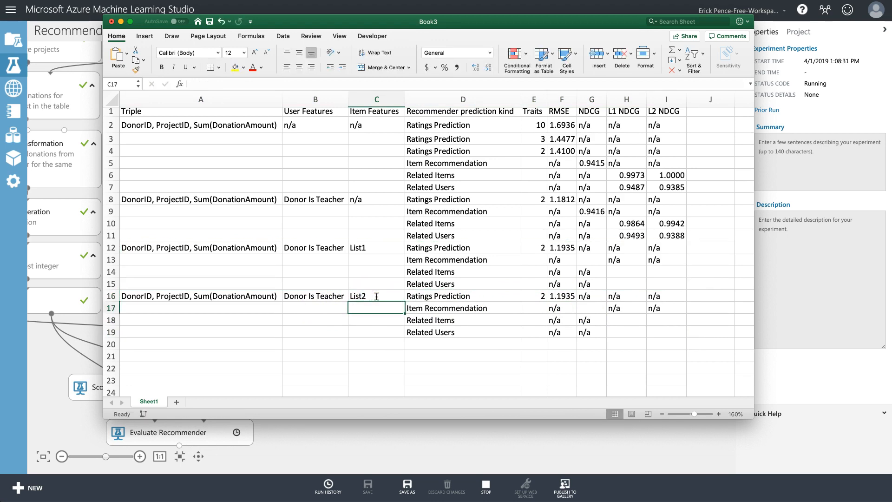
{"action": "scroll", "coordinate": [553, 227], "scroll_direction": "up", "scroll_amount": 1}
{"action": "scroll", "coordinate": [553, 228], "scroll_direction": "right", "scroll_amount": 5}
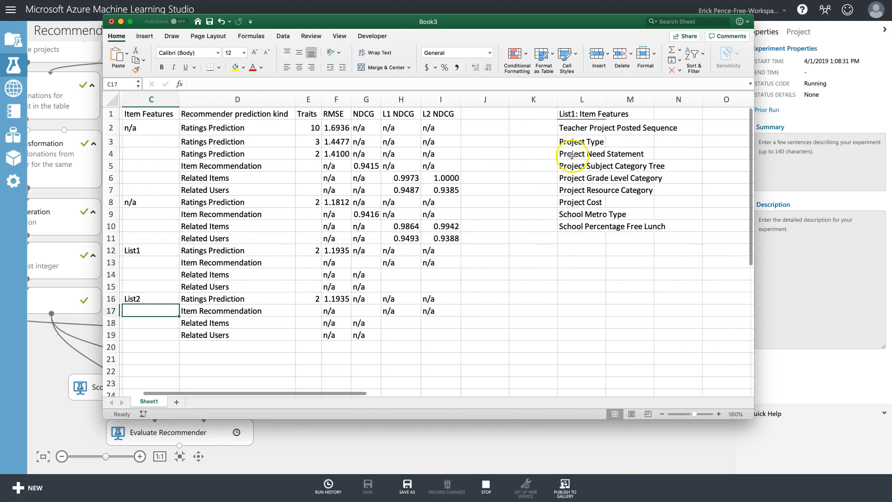
Copy the feature list L1:L10 into column M and remove Project Cost from it.
{"action": "left_click_drag", "start_coordinate": [583, 111], "coordinate": [588, 229]}
{"action": "key", "text": "super+c"}
{"action": "left_click", "coordinate": [633, 114]}
{"action": "key", "text": "super+v"}
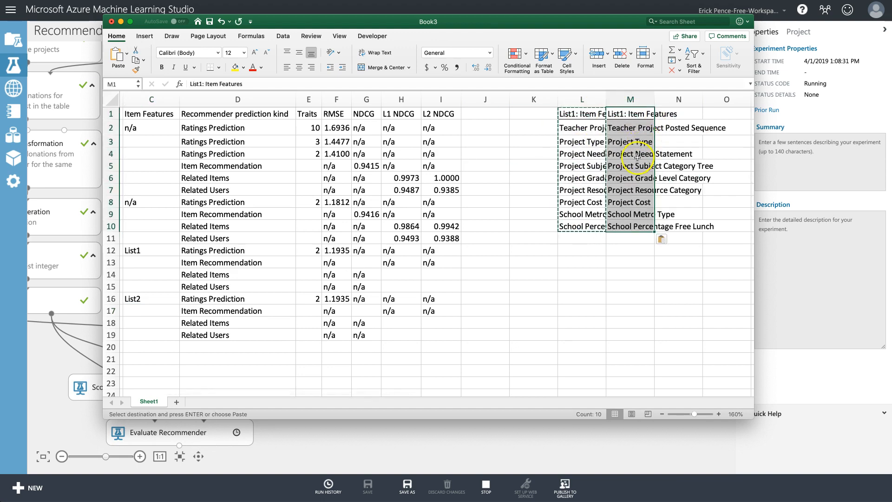
{"action": "left_click", "coordinate": [634, 169]}
{"action": "left_click", "coordinate": [630, 203]}
{"action": "key", "text": "Delete"}
{"action": "left_click_drag", "start_coordinate": [629, 214], "coordinate": [631, 195]}
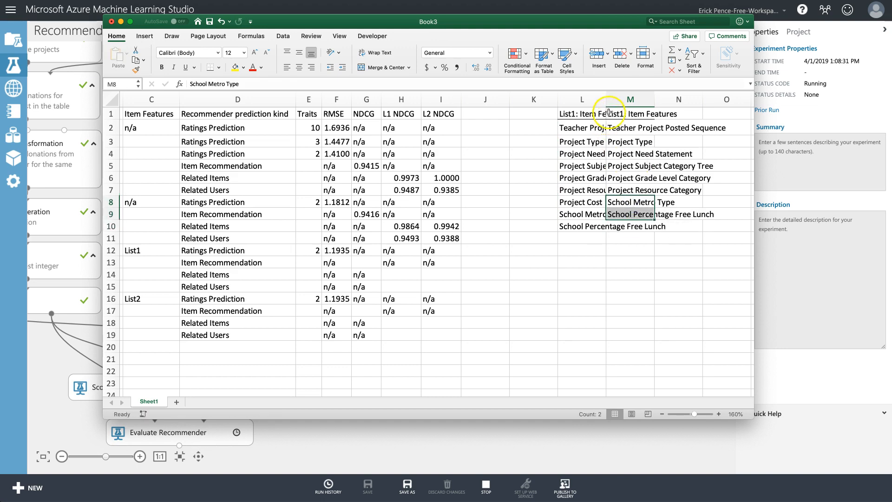
Change M4 from Project Need Statement to Project Short Description.
{"action": "left_click", "coordinate": [639, 154]}
{"action": "double_click", "coordinate": [639, 154]}
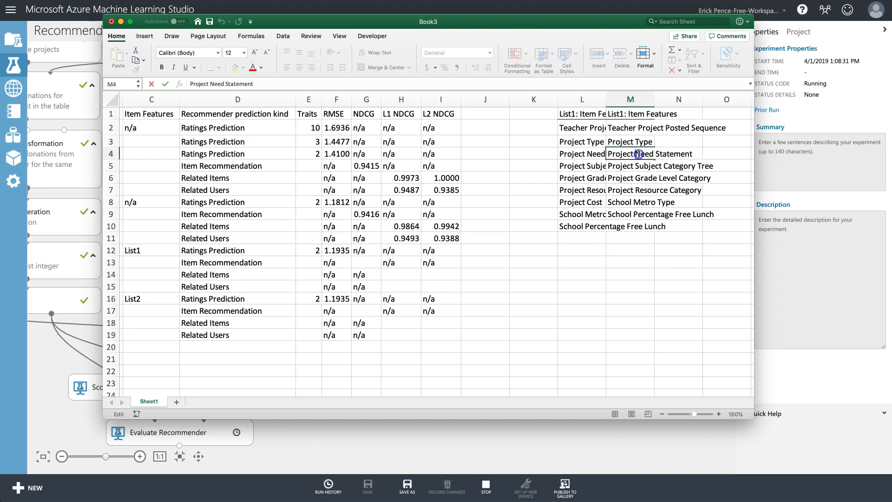
{"action": "type", "text": "Short D"}
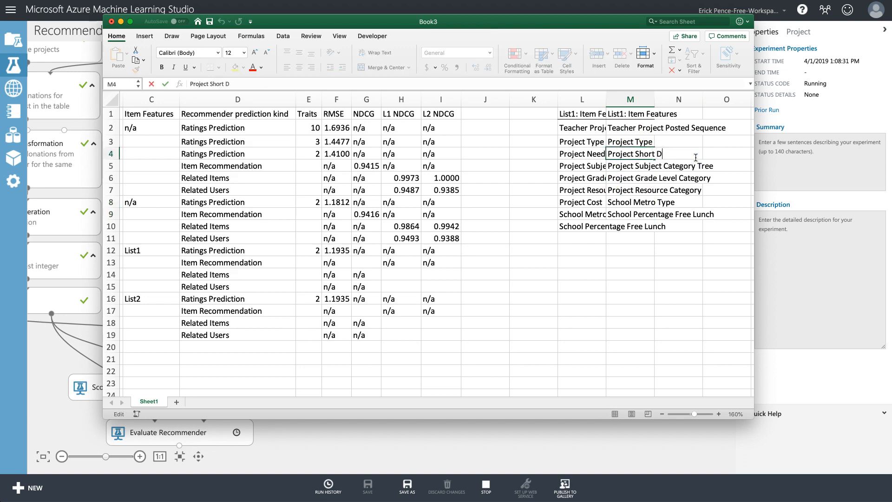
{"action": "type", "text": "escription"}
{"action": "key", "text": "Return"}
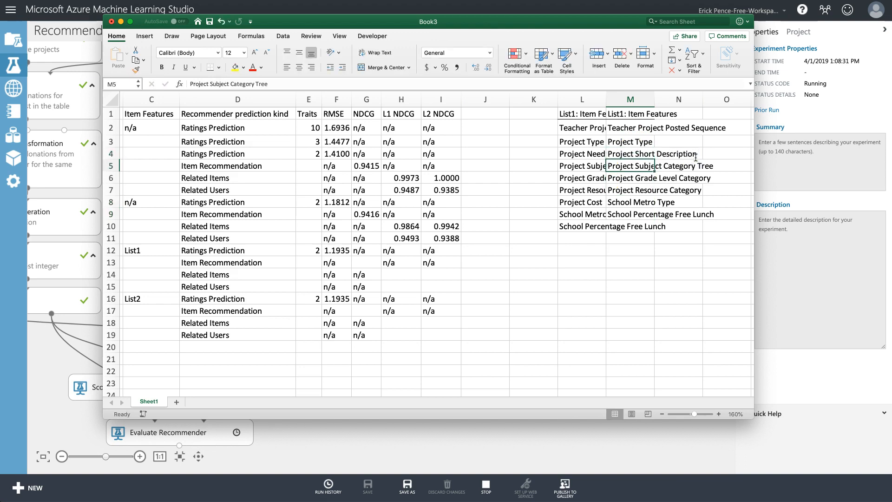
Bold L4:M4 and L8, shift the two school features down a row, and widen columns L:M.
{"action": "left_click_drag", "start_coordinate": [593, 153], "coordinate": [624, 154]}
{"action": "key", "text": "super+b"}
{"action": "left_click", "coordinate": [592, 203]}
{"action": "key", "text": "super+b"}
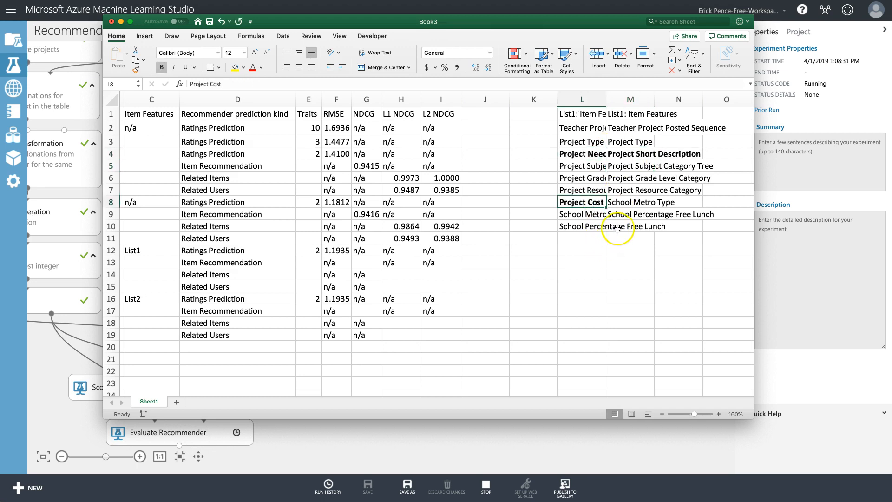
{"action": "left_click_drag", "start_coordinate": [627, 203], "coordinate": [630, 231]}
{"action": "left_click_drag", "start_coordinate": [582, 99], "coordinate": [767, 97]}
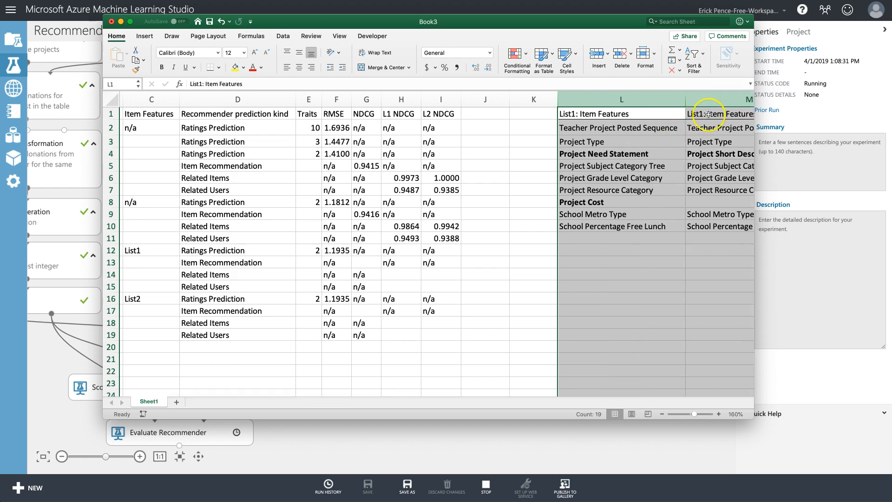
Rename the M1 header to List2: Item Features and review the column's features.
{"action": "double_click", "coordinate": [705, 113]}
{"action": "left_click", "coordinate": [644, 114]}
{"action": "key", "text": "BackSpace"}
{"action": "type", "text": "2"}
{"action": "key", "text": "Return"}
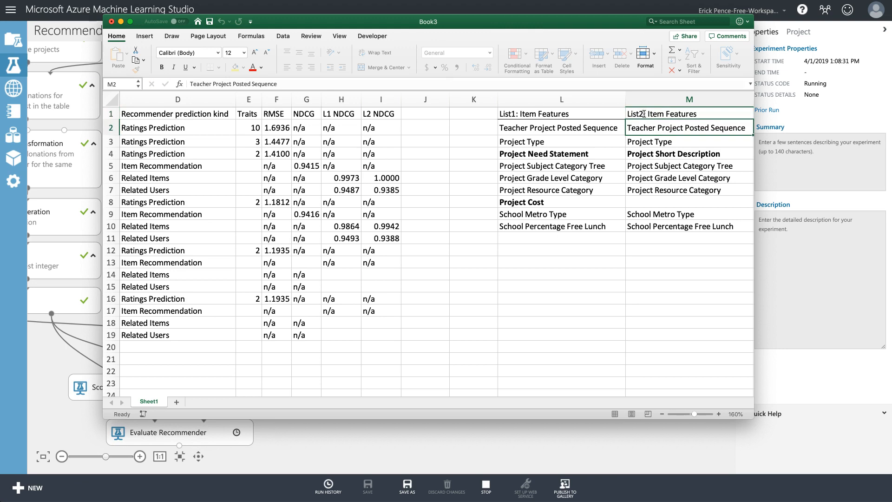
{"action": "key", "text": "Down"}
{"action": "key", "text": "Down"}
{"action": "key", "text": "Down"}
{"action": "key", "text": "Up"}
{"action": "key", "text": "Left"}
{"action": "key", "text": "Right"}
Select the List2 results row and its RMSE cell F16.
{"action": "scroll", "coordinate": [259, 309], "scroll_direction": "left", "scroll_amount": 5}
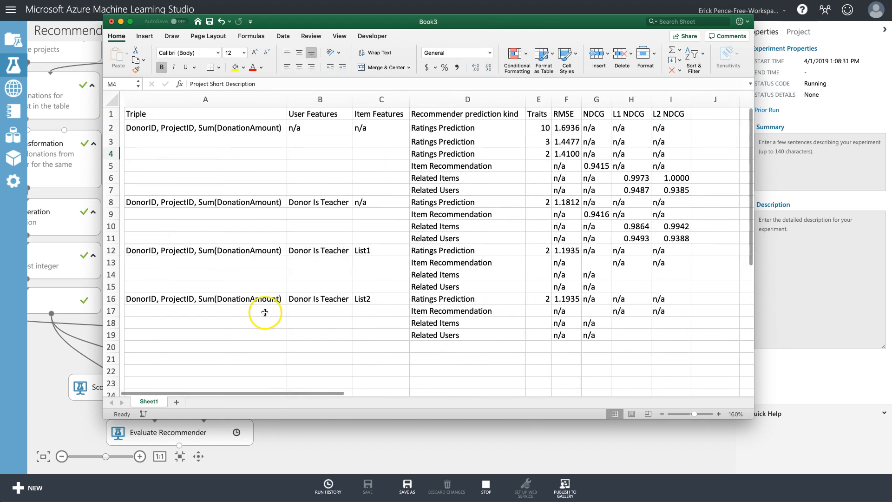
{"action": "left_click_drag", "start_coordinate": [193, 299], "coordinate": [657, 330]}
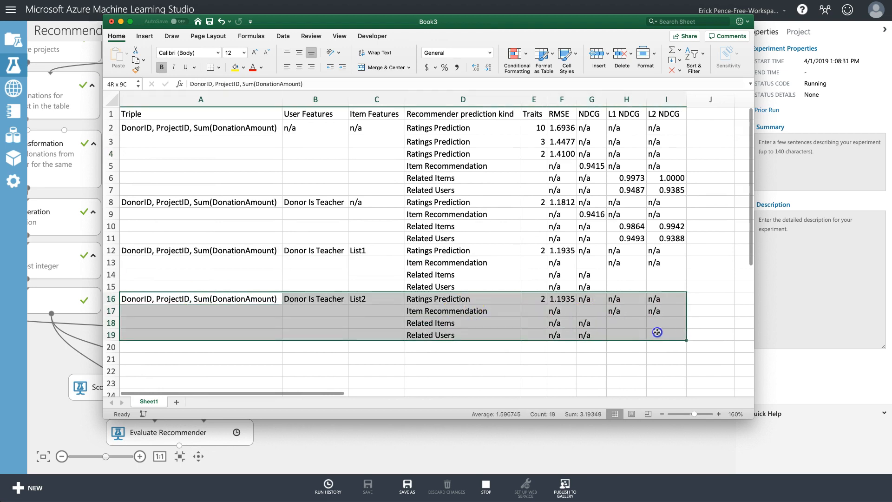
{"action": "left_click", "coordinate": [562, 301]}
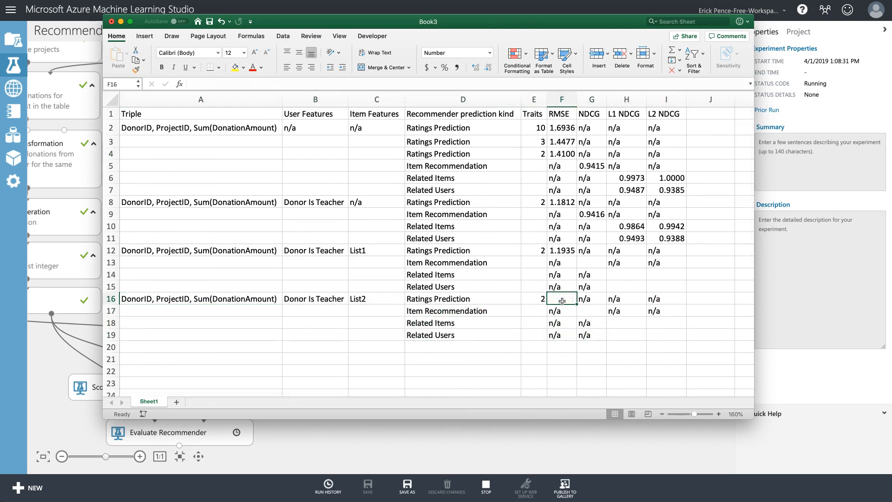
Check the finished run and view Evaluate Recommender's metrics, RMSE 1.19349 and MAE 0.75.
{"action": "left_click", "coordinate": [514, 445]}
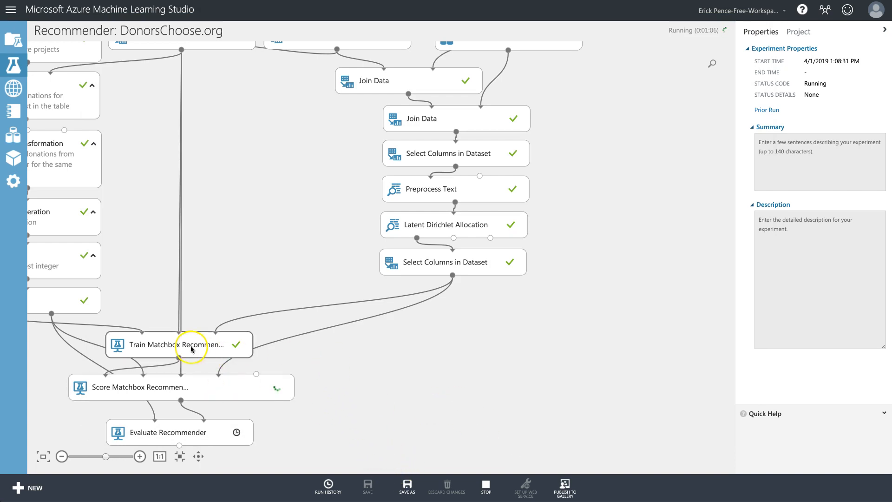
{"action": "left_click", "coordinate": [193, 388]}
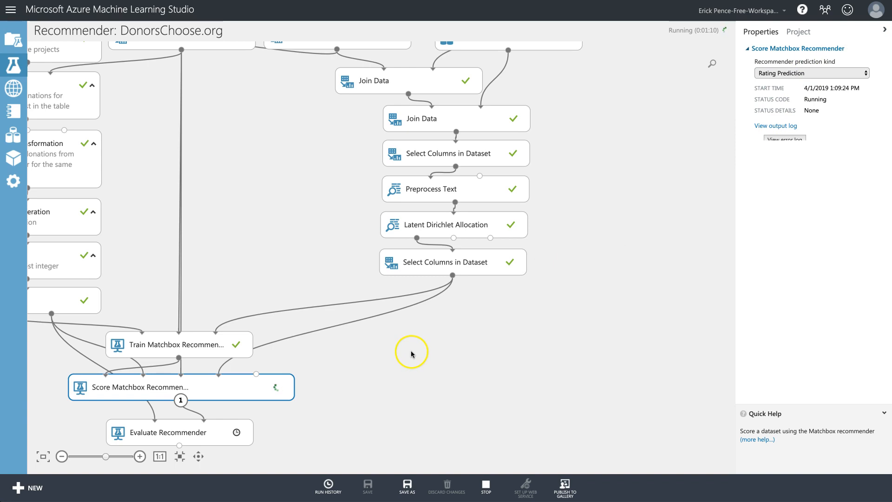
{"action": "right_click", "coordinate": [353, 433]}
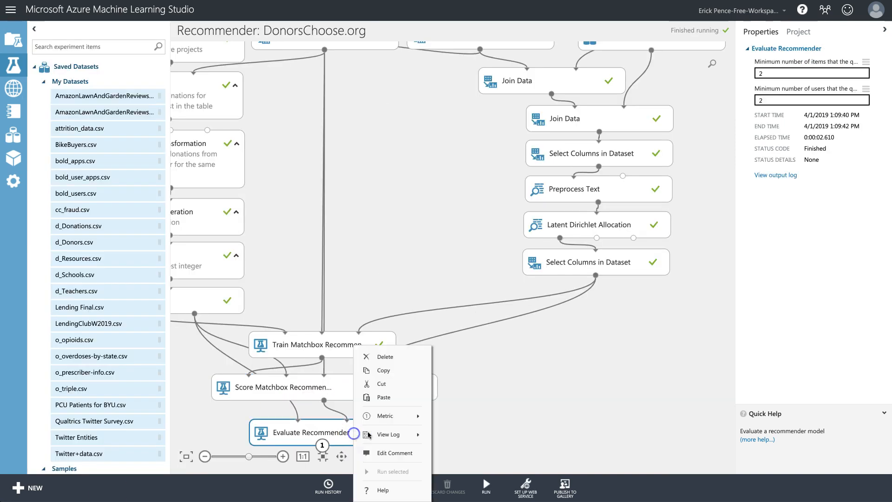
{"action": "mouse_move", "coordinate": [398, 418]}
{"action": "left_click", "coordinate": [483, 470]}
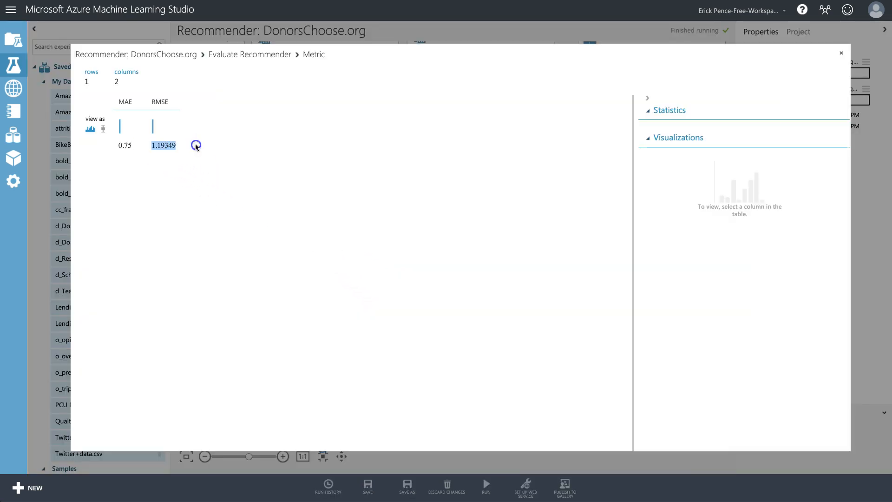
{"action": "left_click", "coordinate": [841, 53]}
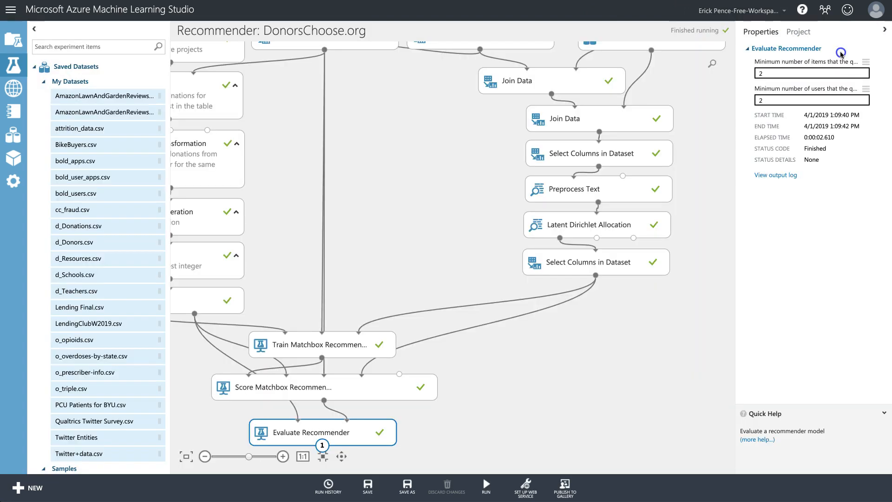
{"action": "left_click", "coordinate": [623, 394]}
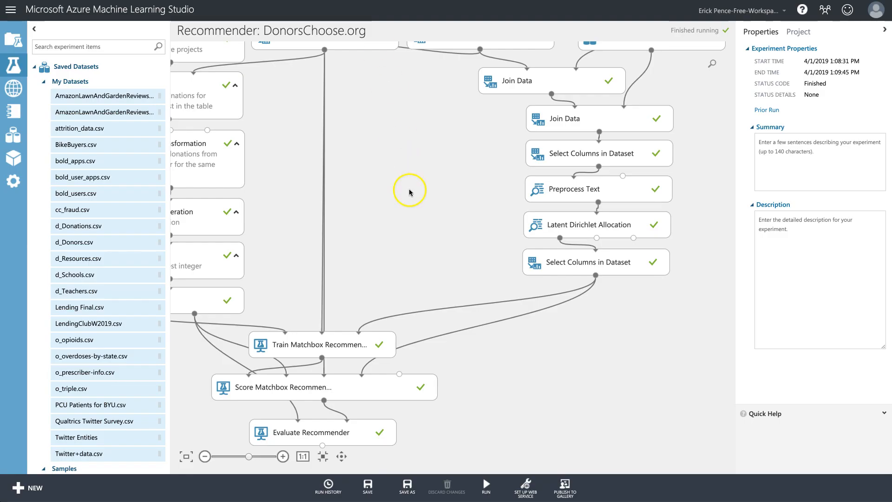
Paste the RMSE 1.19349 into F16 in the Excel sheet.
{"action": "key", "text": "super+Tab"}
{"action": "key", "text": "super+Tab"}
{"action": "key", "text": "super+Tab"}
{"action": "key", "text": "super+Tab"}
{"action": "key", "text": "super+Tab"}
{"action": "key", "text": "super+shift+Tab"}
{"action": "key", "text": "super+shift+Tab"}
{"action": "key", "text": "super+shift+Tab"}
{"action": "key", "text": "super+shift+Tab"}
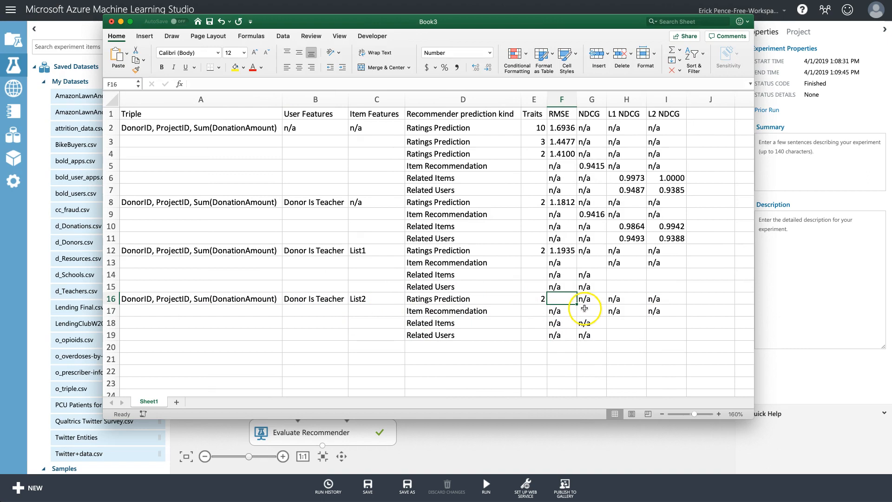
{"action": "type", "text": "1.19349"}
Show F16's RMSE to four decimals (1.1935) and compare item features and traits with List1.
{"action": "left_click", "coordinate": [470, 64]}
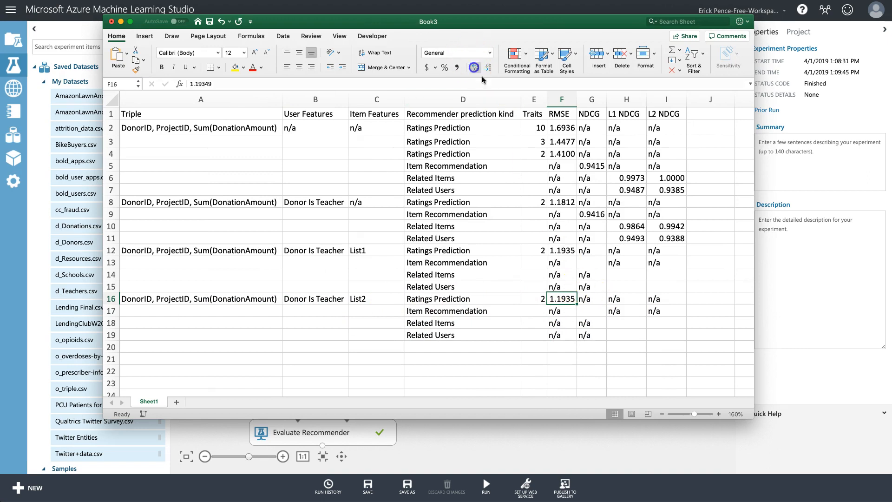
{"action": "left_click", "coordinate": [563, 251]}
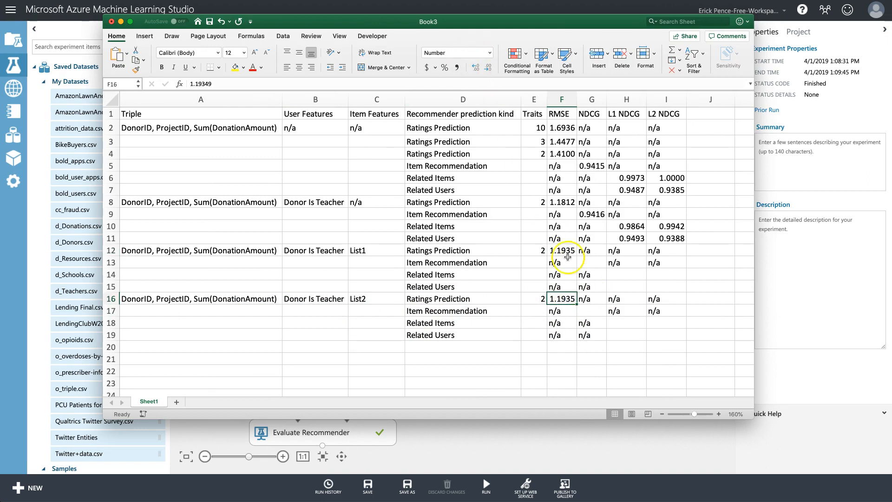
{"action": "left_click", "coordinate": [369, 203]}
{"action": "left_click_drag", "start_coordinate": [368, 250], "coordinate": [371, 298]}
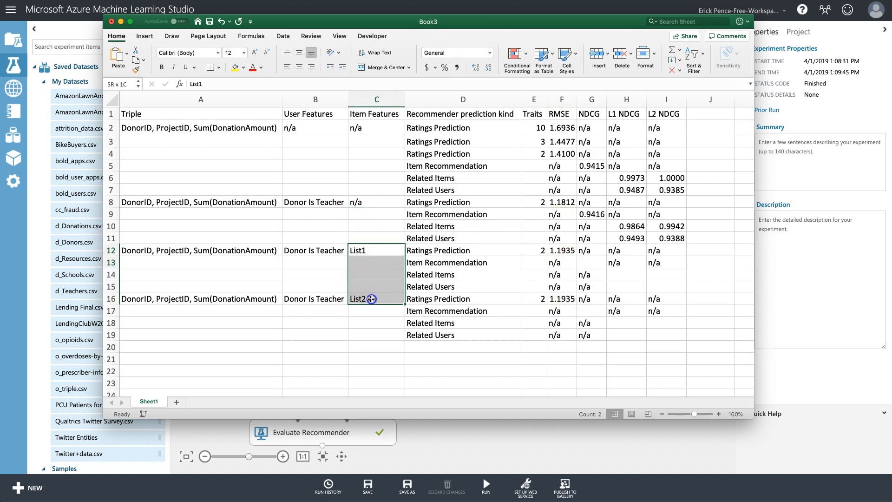
{"action": "left_click", "coordinate": [365, 202]}
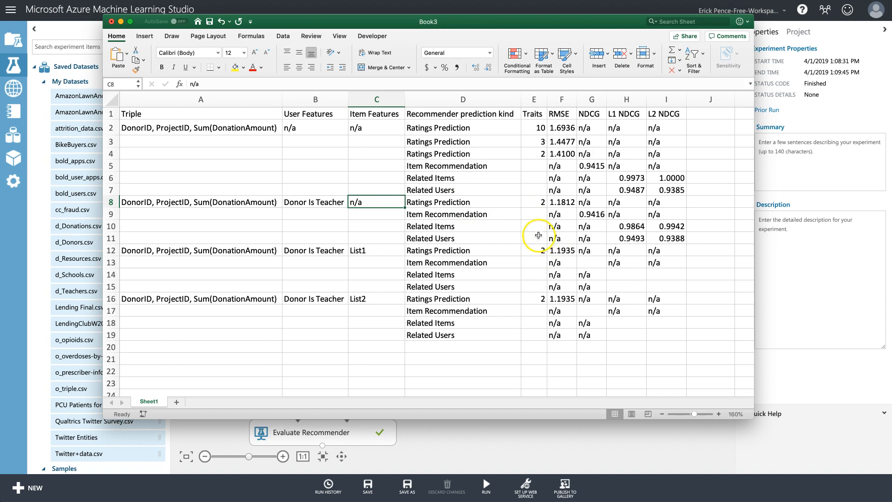
{"action": "left_click", "coordinate": [334, 202]}
{"action": "left_click", "coordinate": [376, 200]}
{"action": "left_click", "coordinate": [535, 200]}
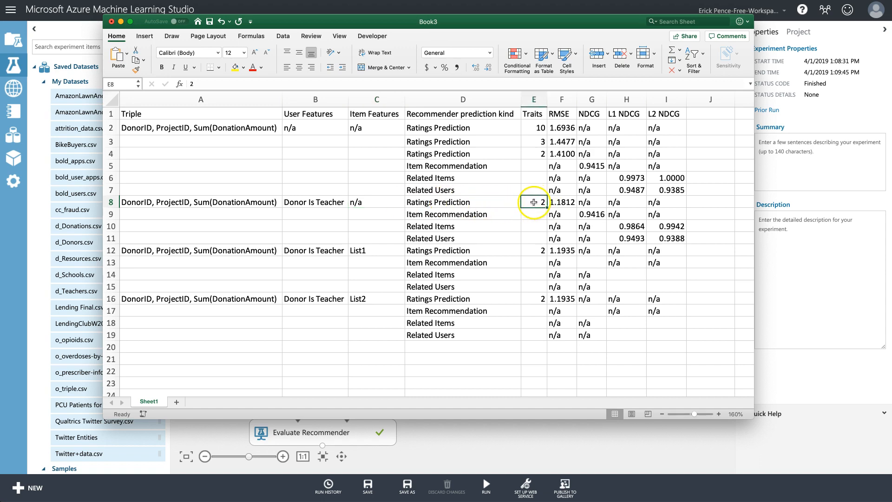
{"action": "left_click_drag", "start_coordinate": [535, 251], "coordinate": [535, 298]}
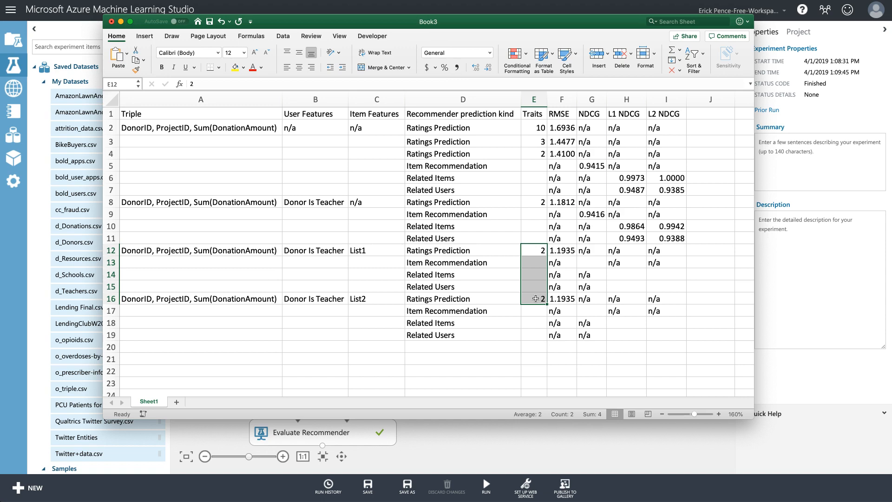
{"action": "left_click", "coordinate": [535, 202]}
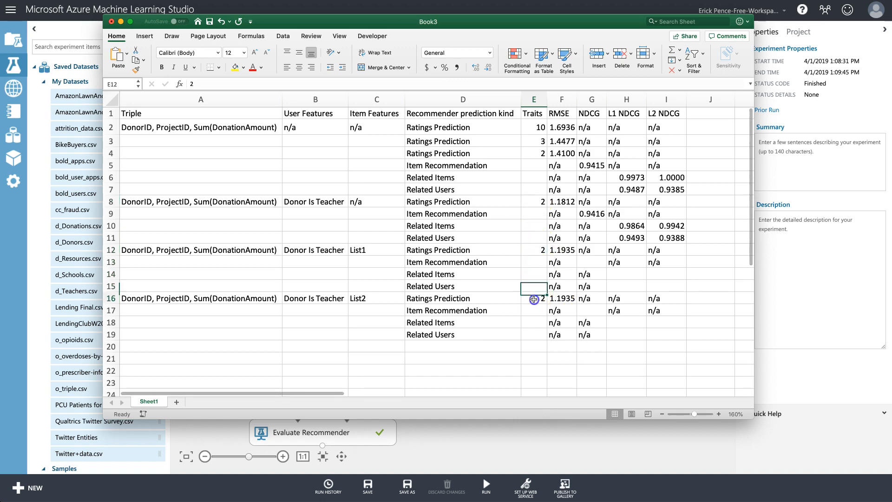
Compare row 16's triple, user and item features against List1, then hide Excel.
{"action": "left_click", "coordinate": [378, 297]}
{"action": "left_click", "coordinate": [333, 297]}
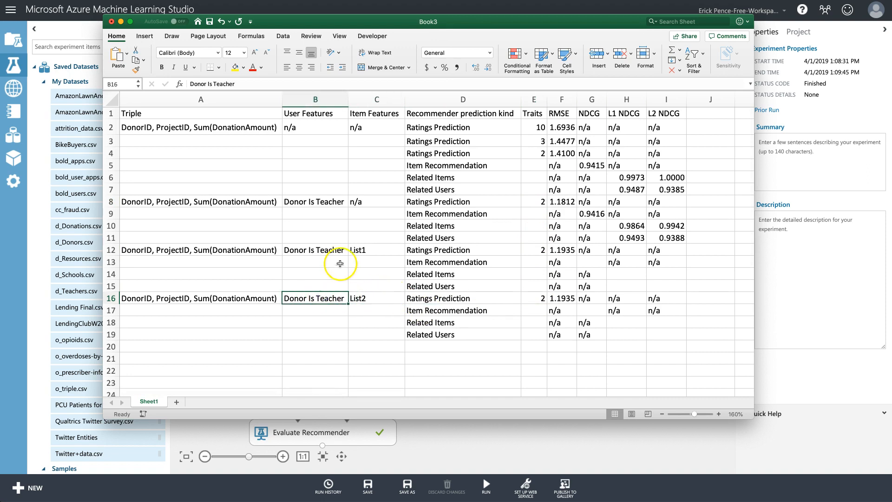
{"action": "left_click", "coordinate": [363, 250]}
{"action": "left_click", "coordinate": [333, 250]}
{"action": "left_click", "coordinate": [333, 301]}
{"action": "left_click", "coordinate": [379, 306]}
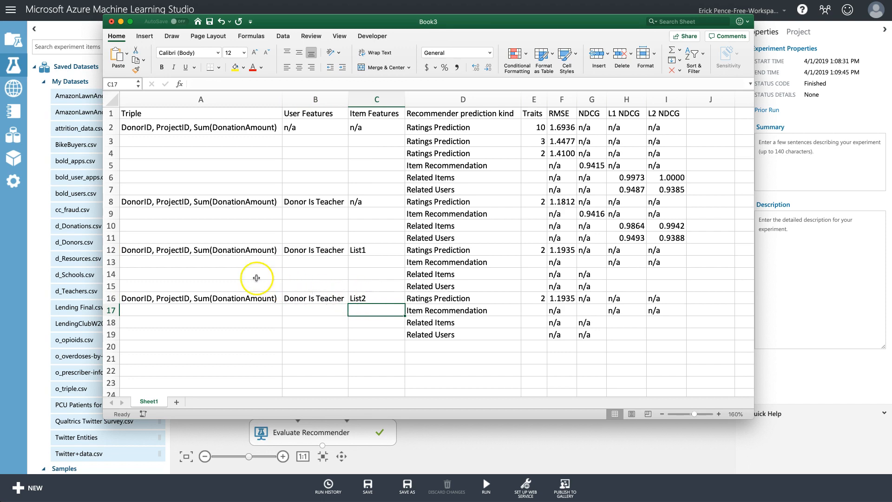
{"action": "left_click", "coordinate": [211, 252]}
{"action": "left_click", "coordinate": [214, 298]}
{"action": "left_click_drag", "start_coordinate": [215, 298], "coordinate": [213, 126]}
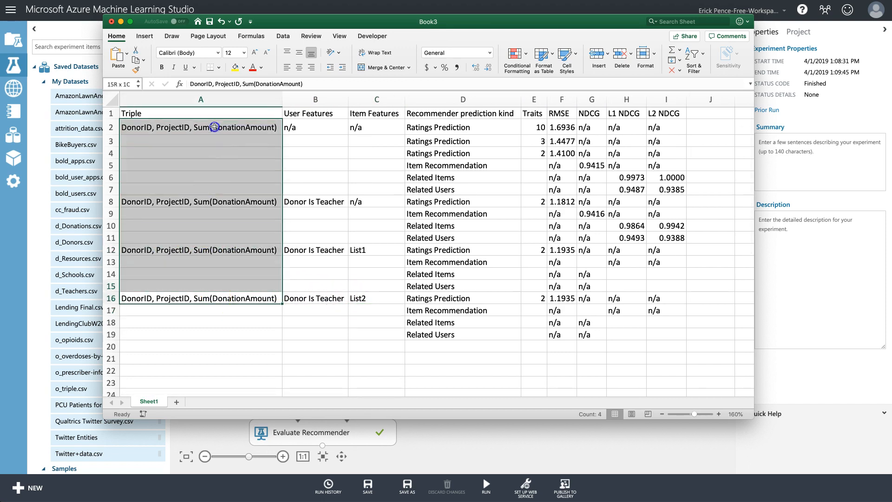
{"action": "left_click", "coordinate": [377, 299]}
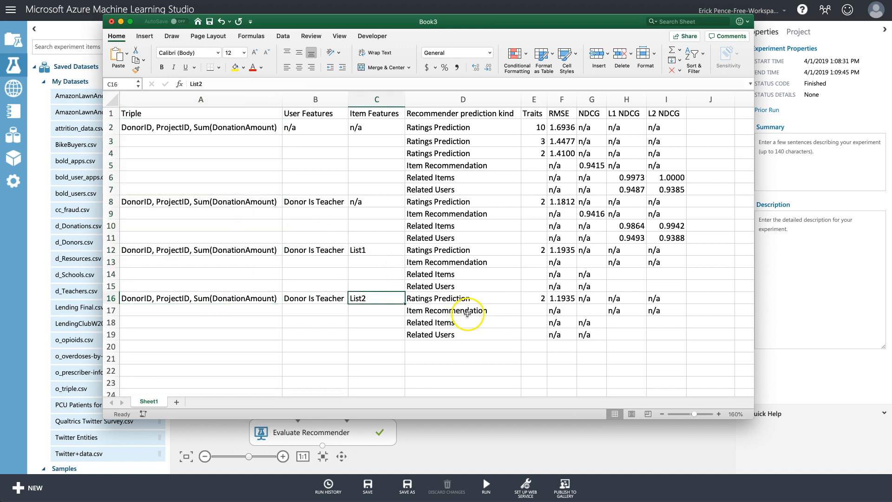
{"action": "key", "text": "super+Tab"}
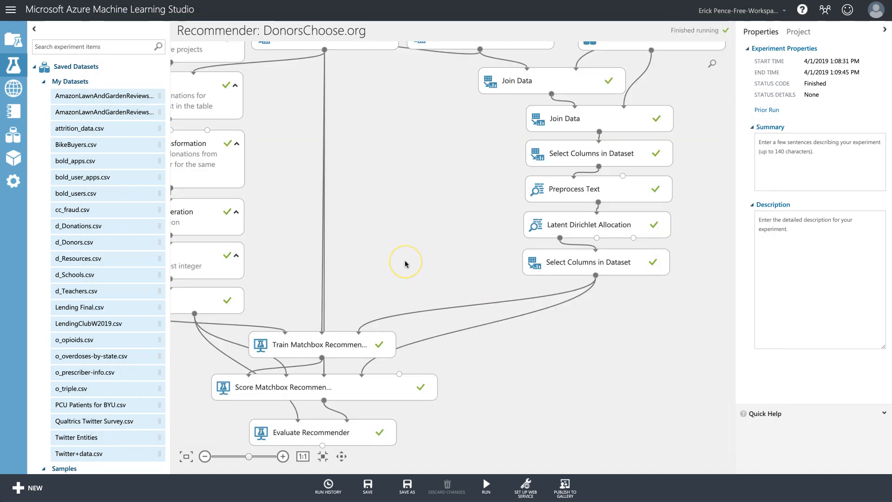